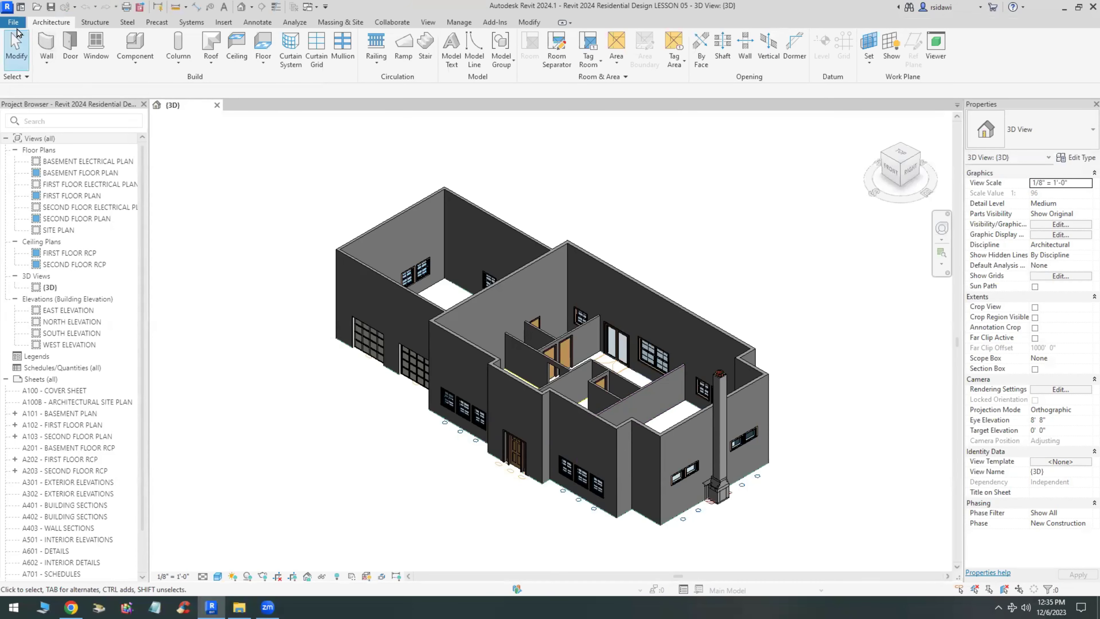
Save the project as a new file named Revit 2024 Residential Design LESSON 06.
left_click(13, 23)
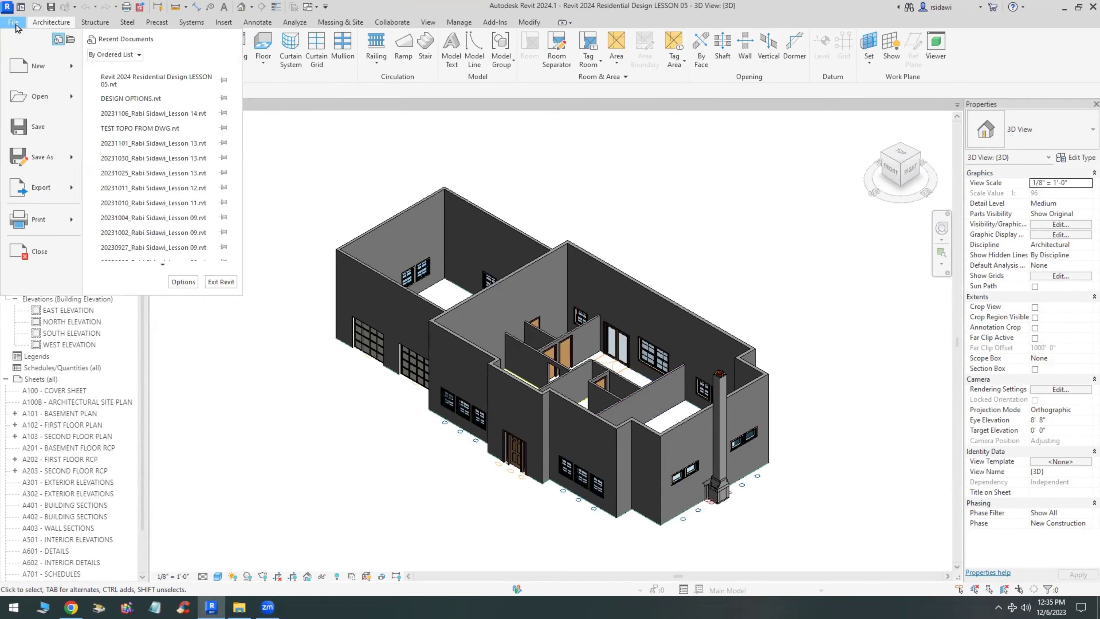
mouse_move(51, 166)
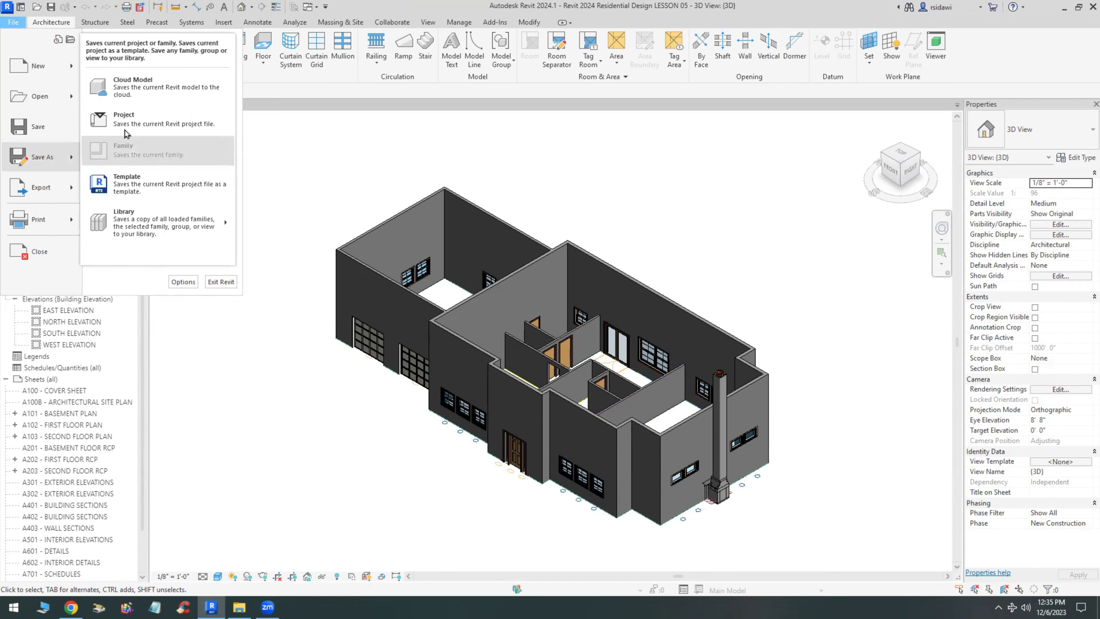
left_click(136, 121)
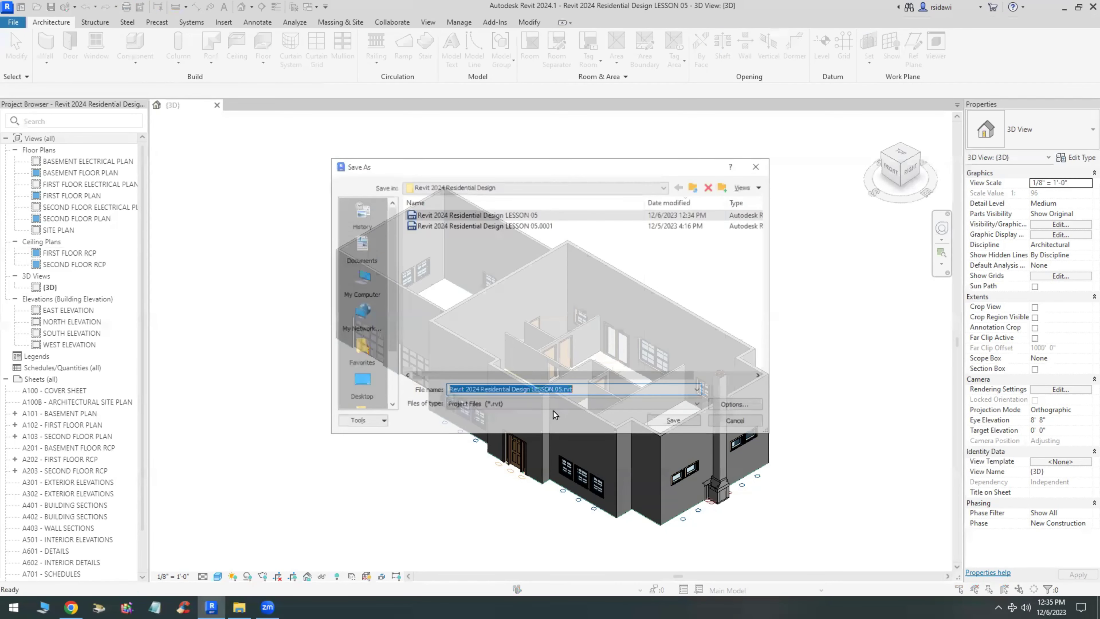
left_click_drag(558, 390, 612, 392)
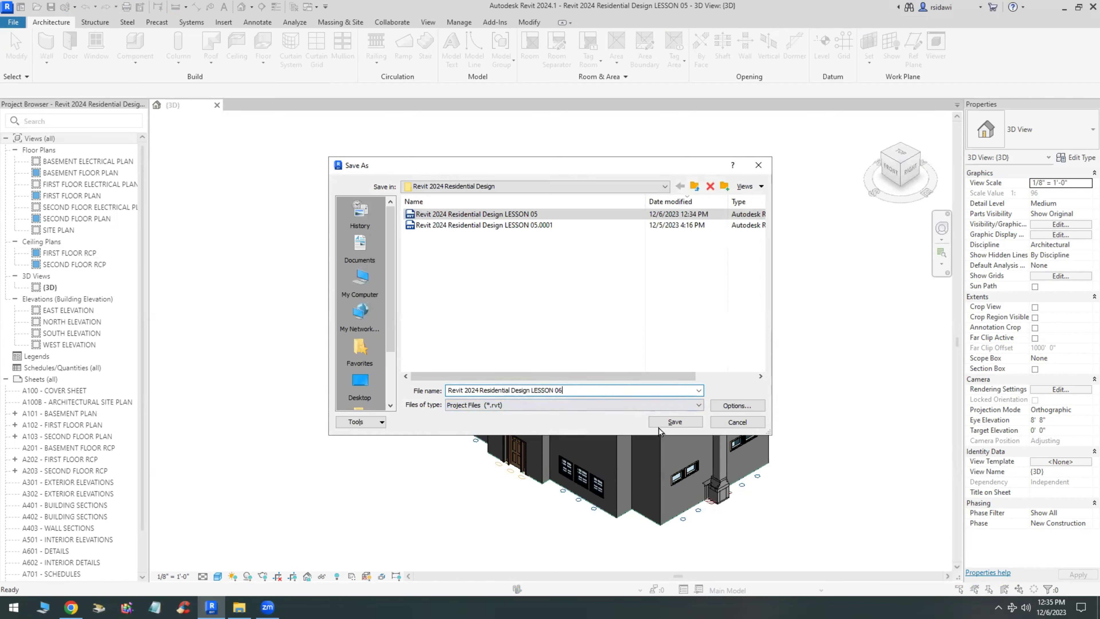
left_click(667, 422)
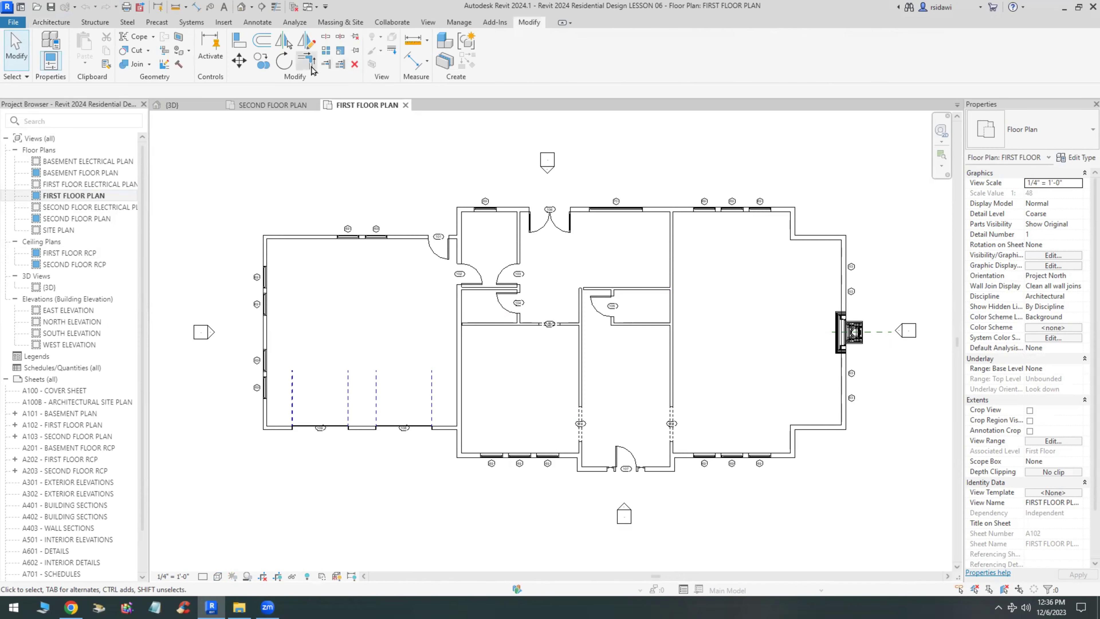
Trim the two closet walls in the middle of the first floor plan to a corner.
left_click(308, 65)
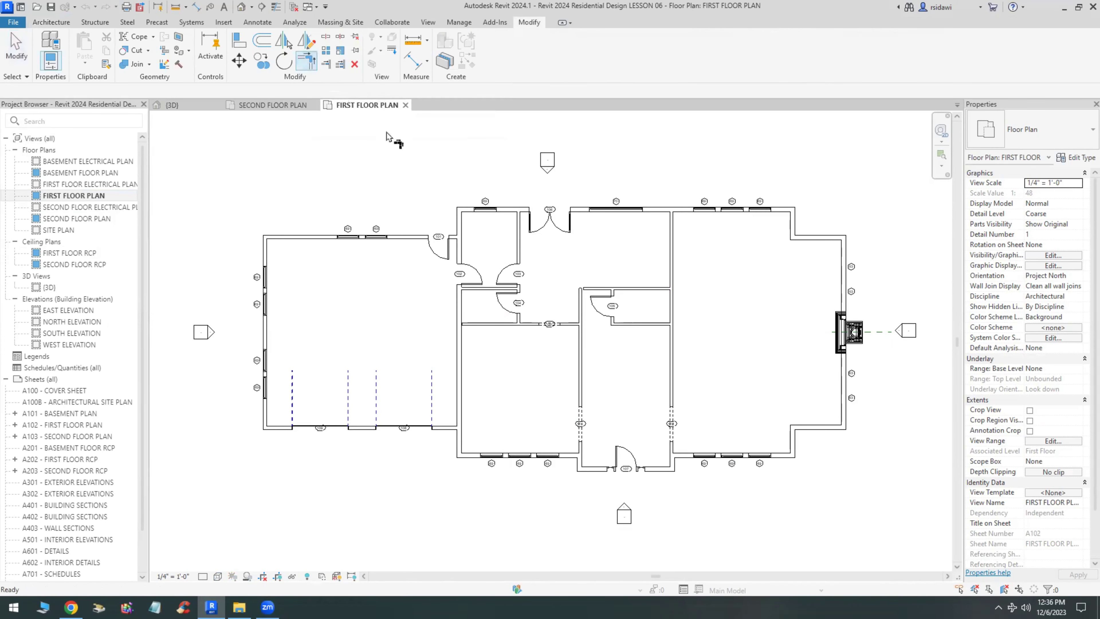
left_click(579, 302)
left_click(599, 291)
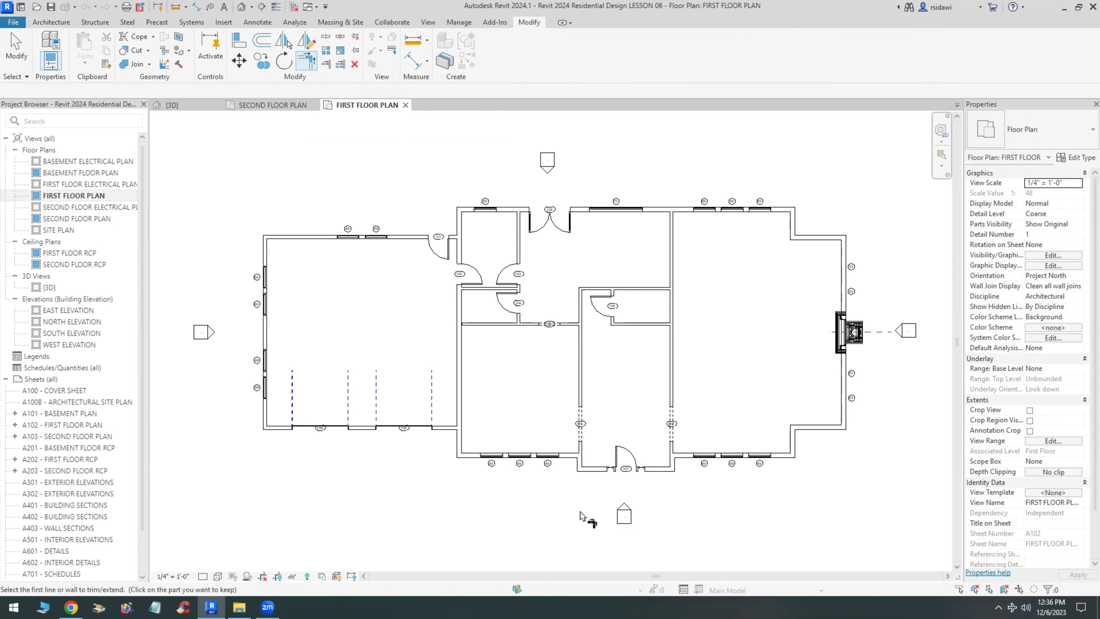
Set the first floor plan's detail level to Medium and visual style to Hidden Line, with shadows off.
left_click(202, 576)
left_click(215, 553)
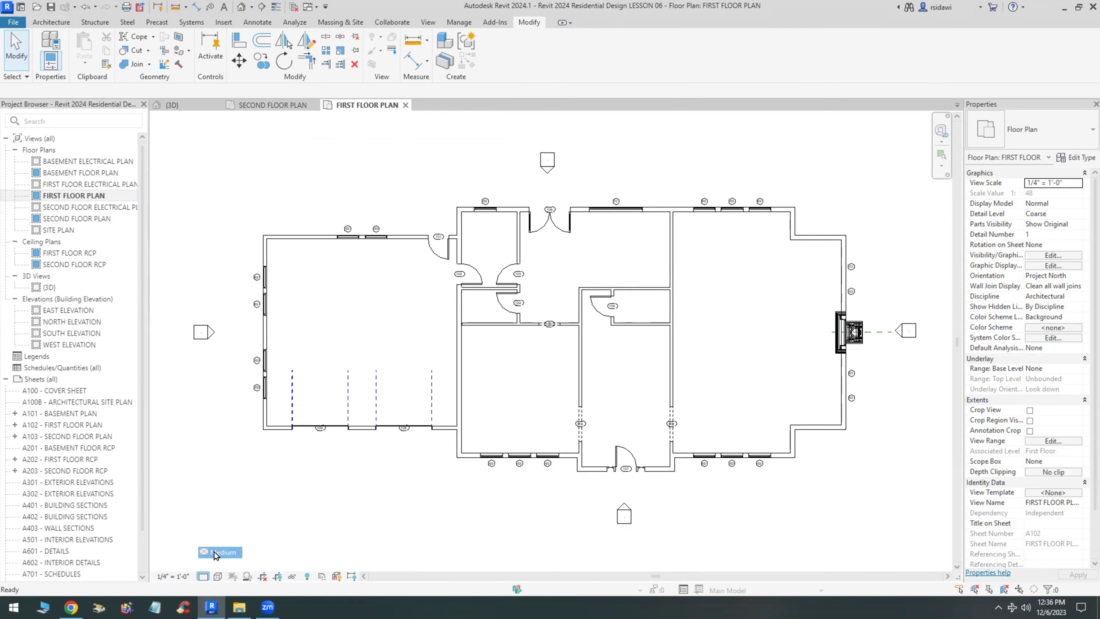
left_click(217, 576)
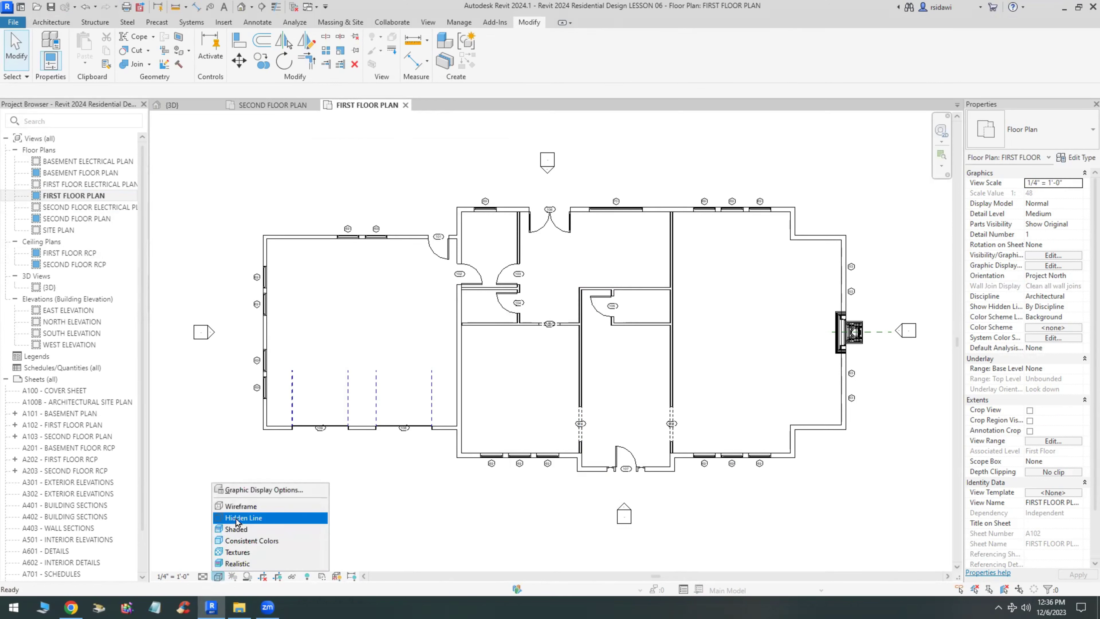
left_click(230, 541)
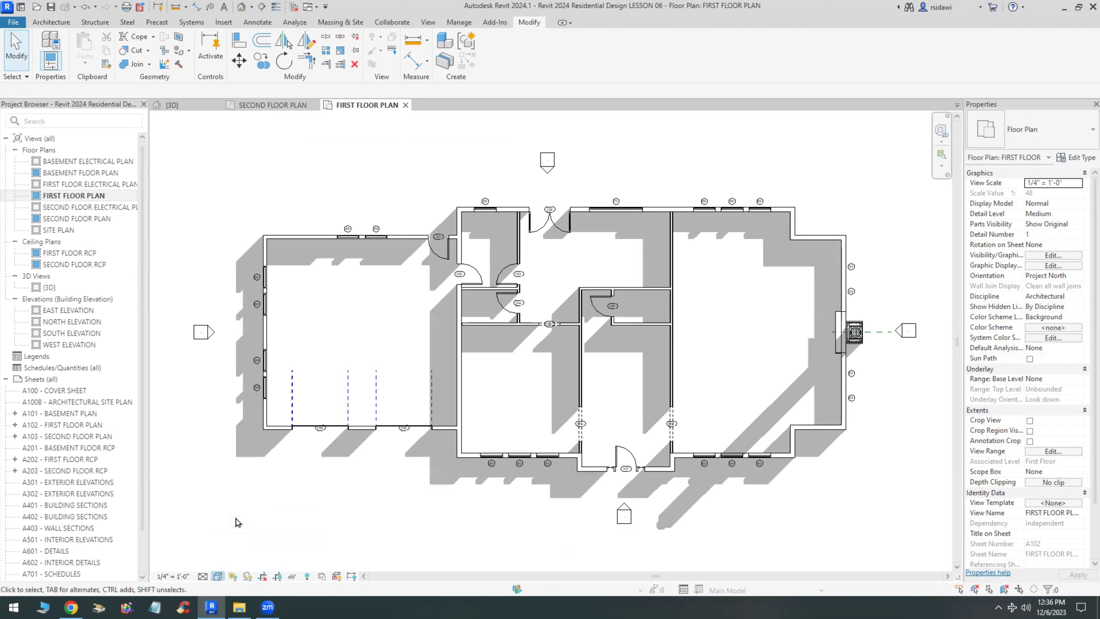
left_click(248, 576)
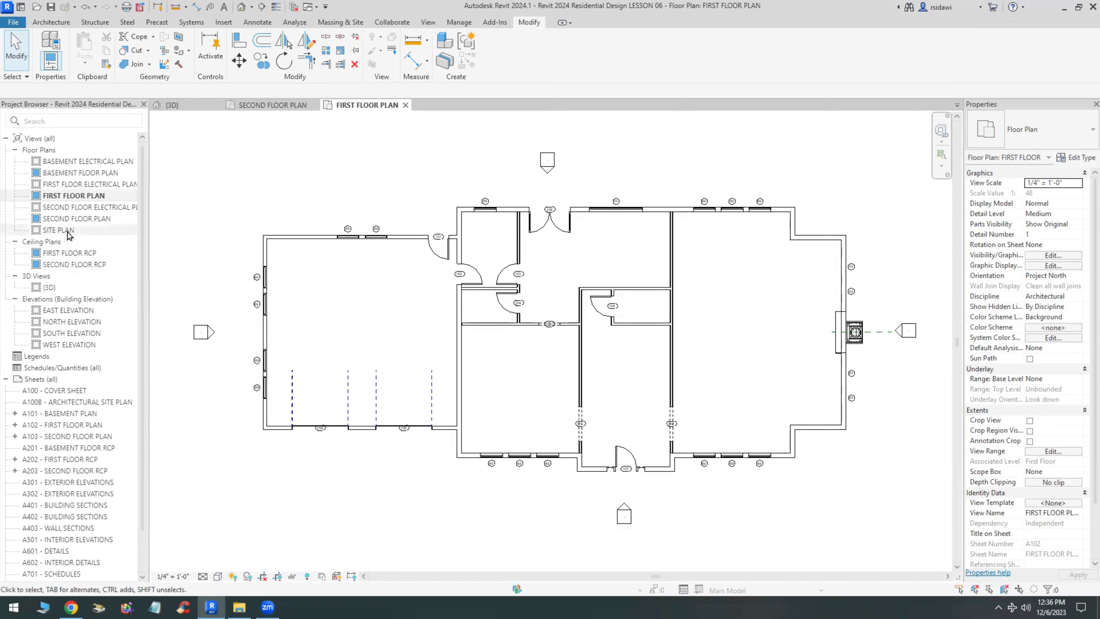
Set the basement floor plan to Medium detail level and Hidden Line visual style.
double_click(82, 172)
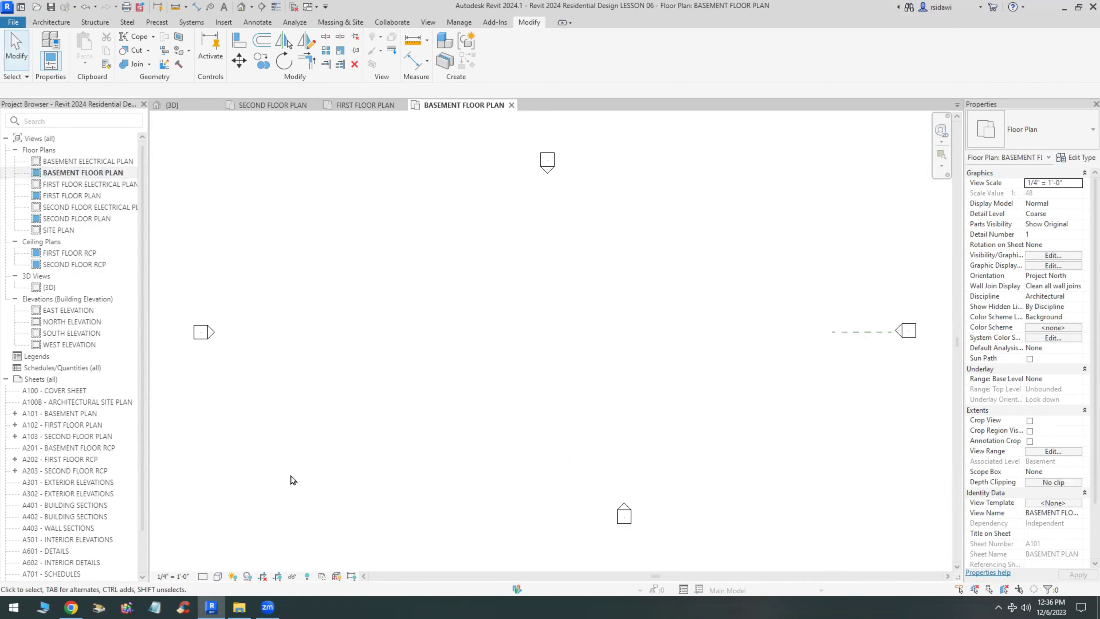
left_click(217, 576)
left_click(221, 552)
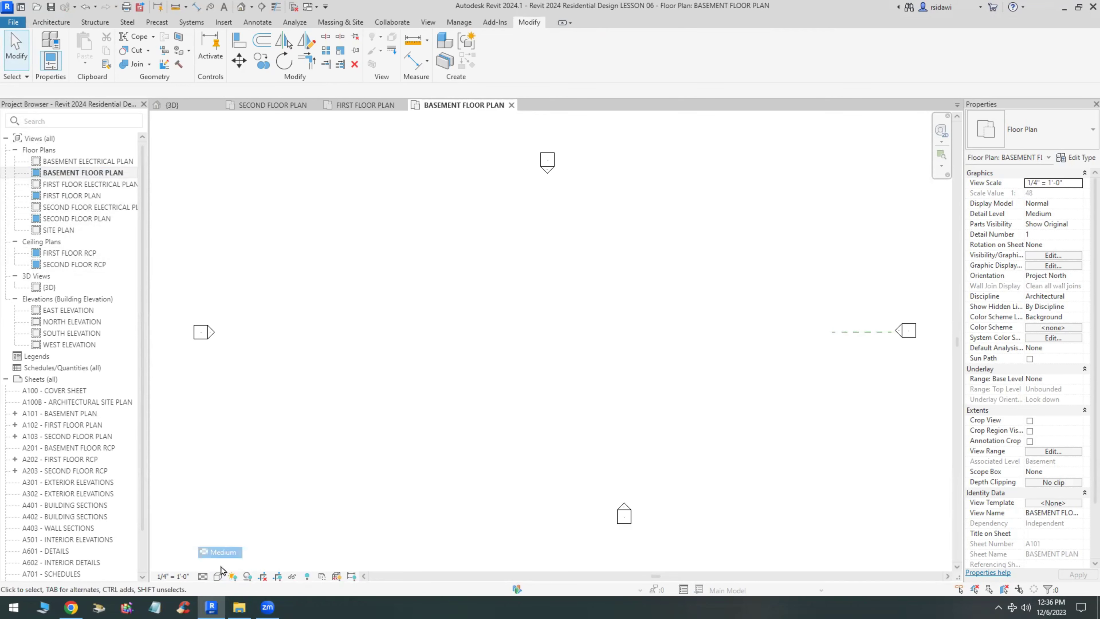
left_click(217, 576)
left_click(236, 518)
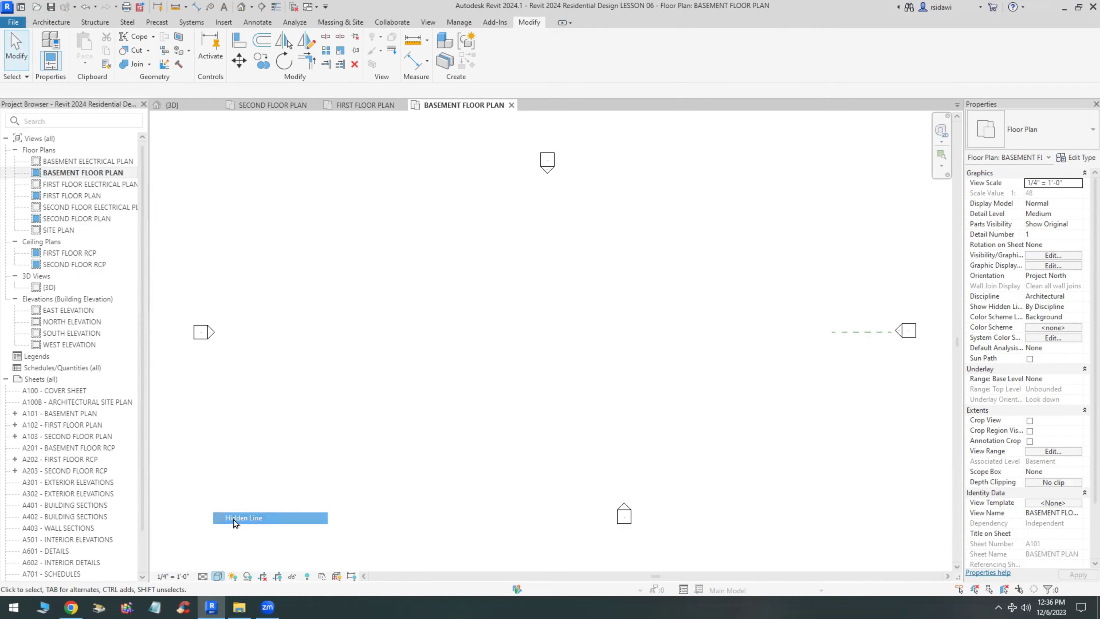
Set the second floor plan to Medium detail level and Hidden Line visual style.
double_click(69, 218)
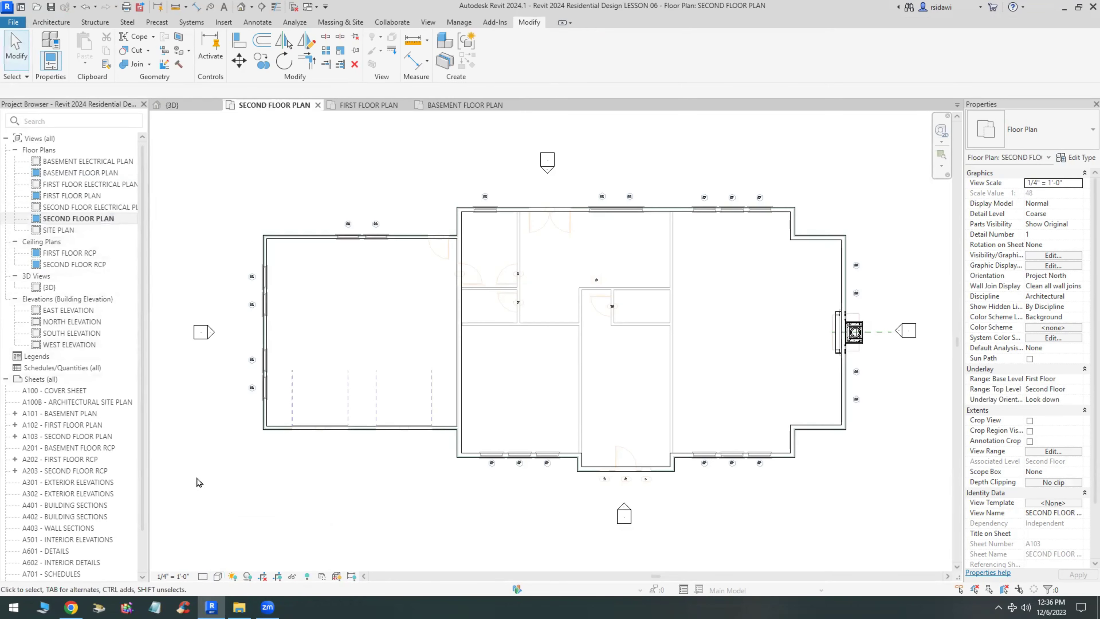
left_click(202, 576)
left_click(221, 552)
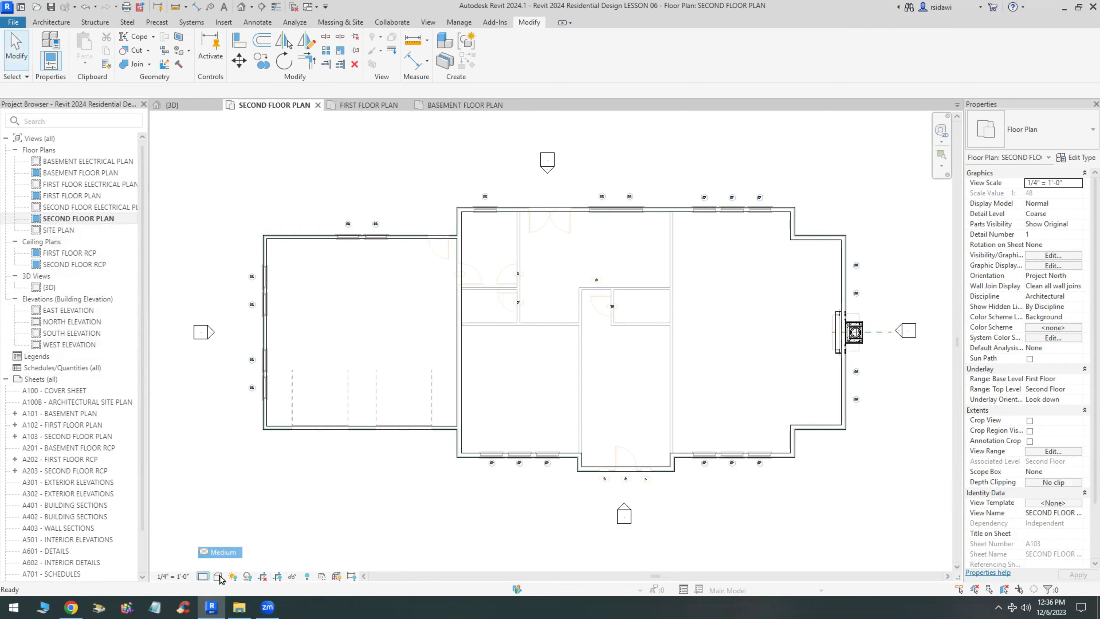
left_click(218, 576)
left_click(237, 518)
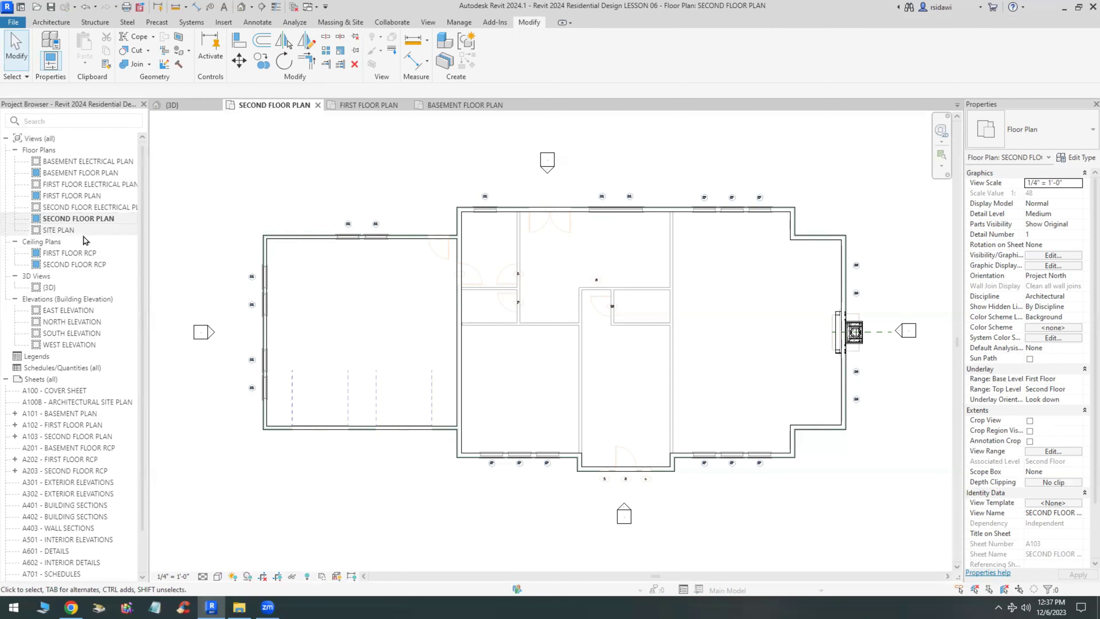
Set the site plan to a 1/8" = 1'-0" scale, Medium detail level and Hidden Line visual style.
double_click(74, 233)
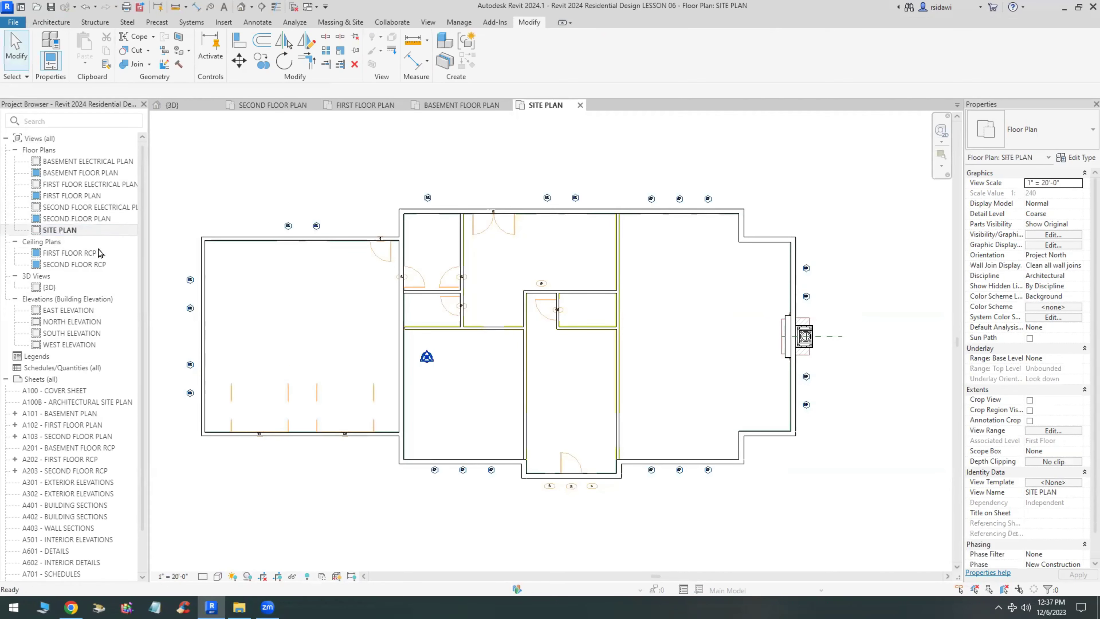
left_click(172, 576)
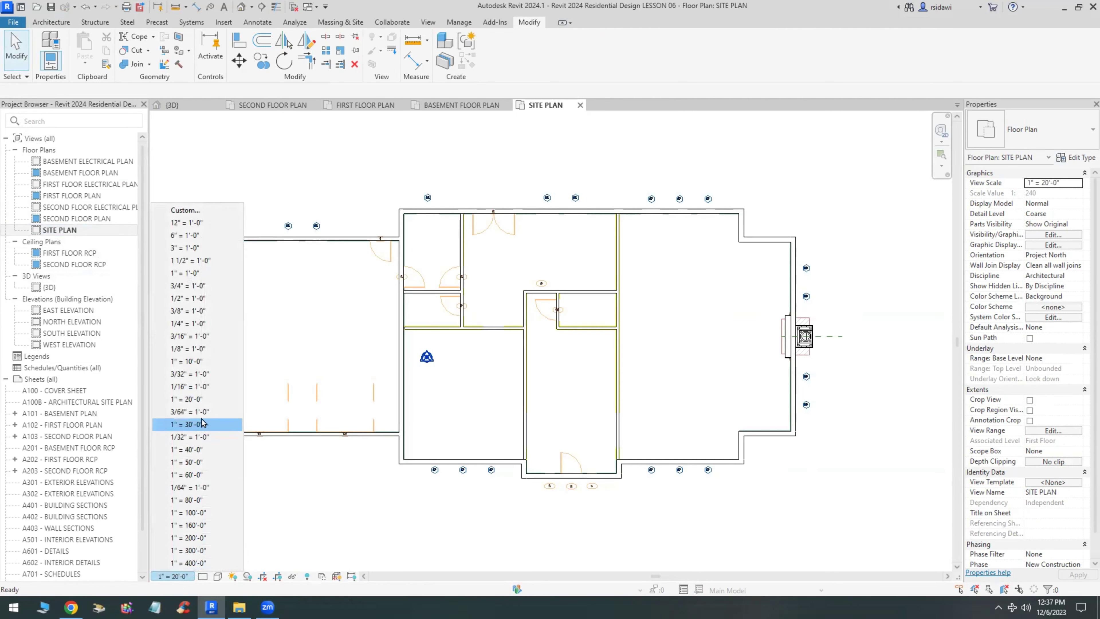
left_click(203, 349)
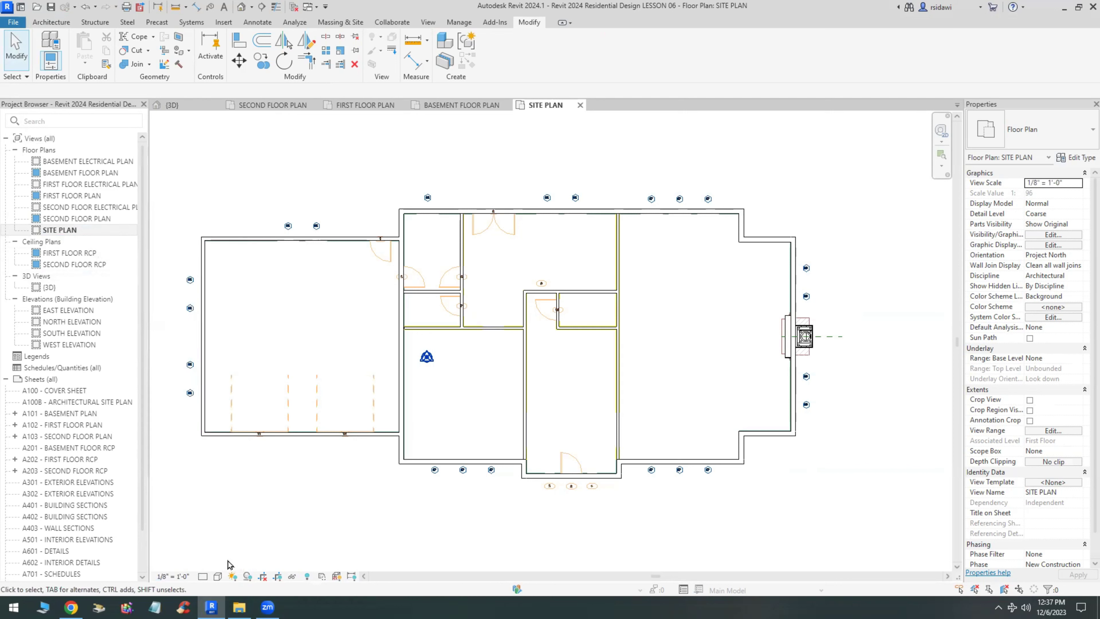
left_click(204, 576)
left_click(216, 555)
left_click(217, 576)
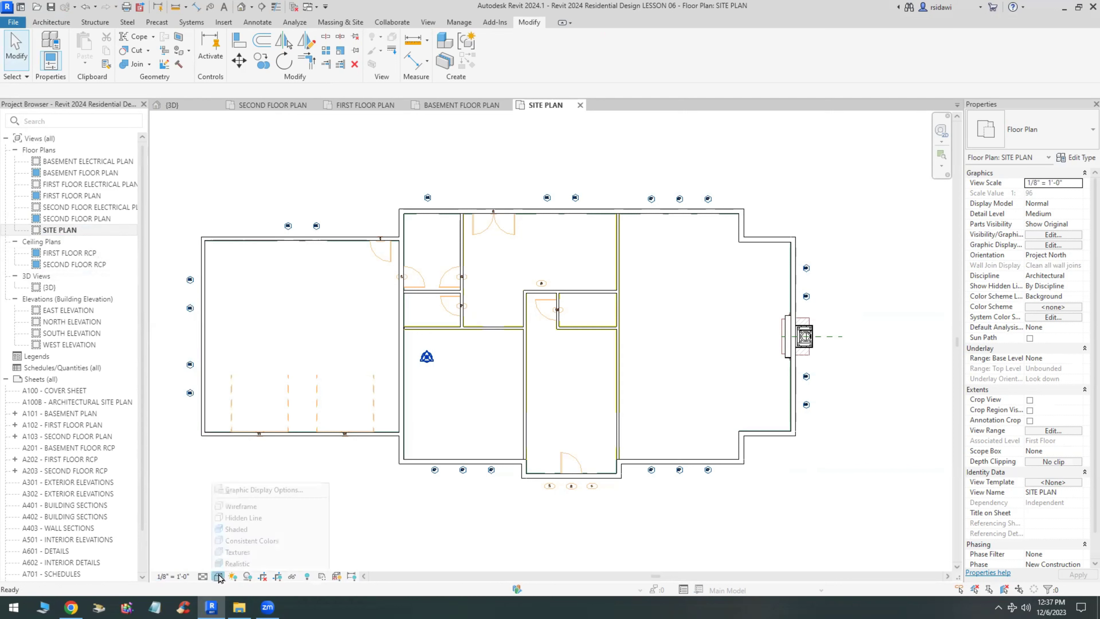
left_click(235, 522)
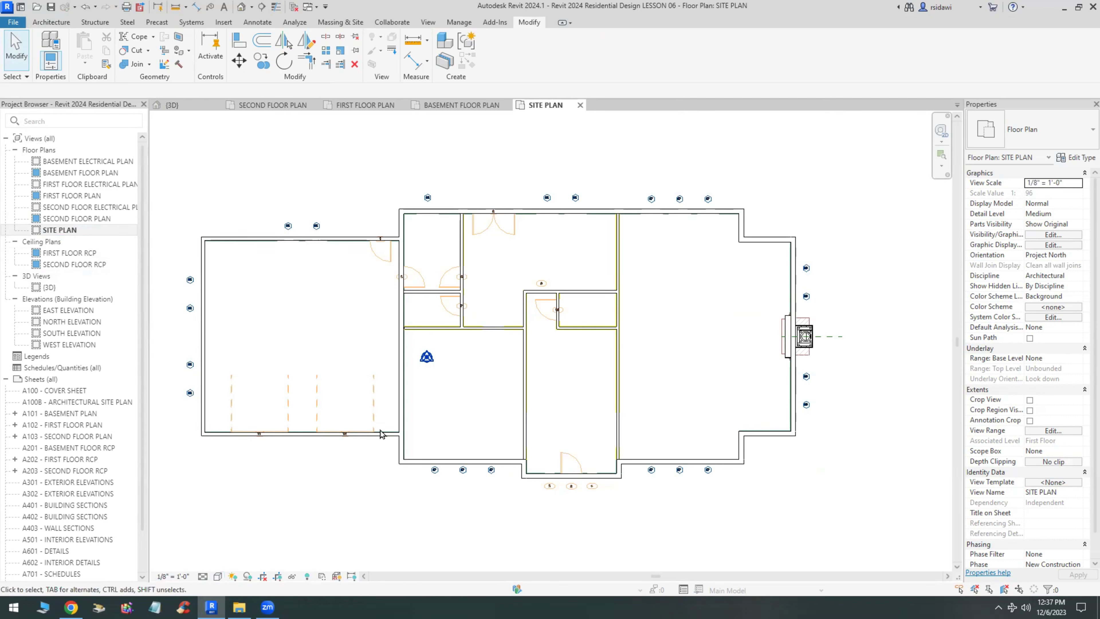
Hide the categories of the project base point and the point symbol overlapping it in the site plan.
left_click_drag(359, 345, 476, 389)
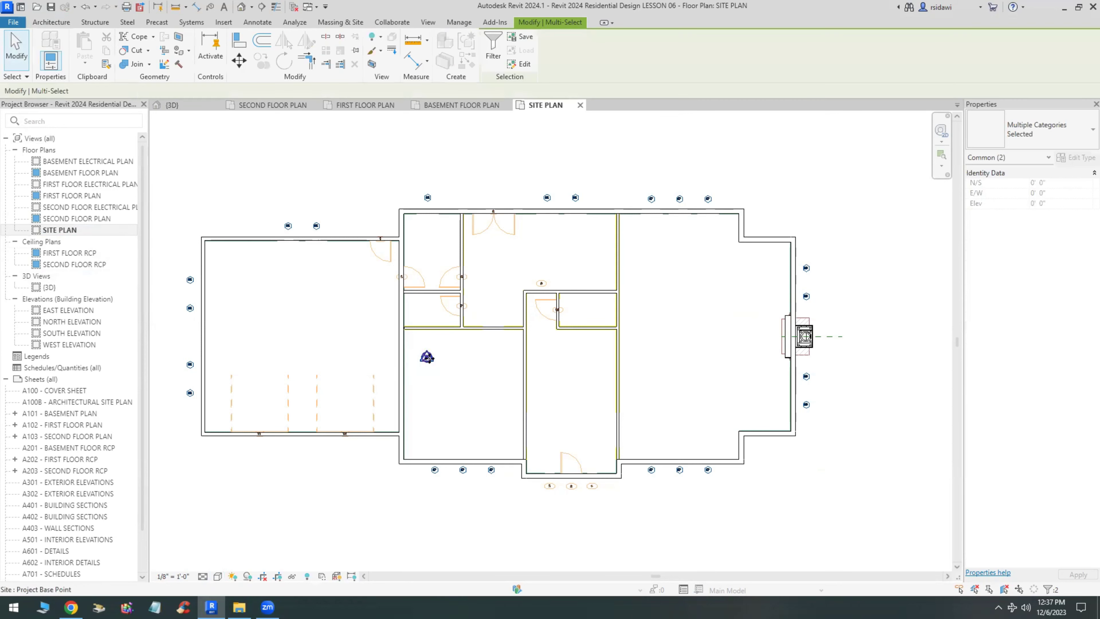
right_click(428, 359)
mouse_move(520, 124)
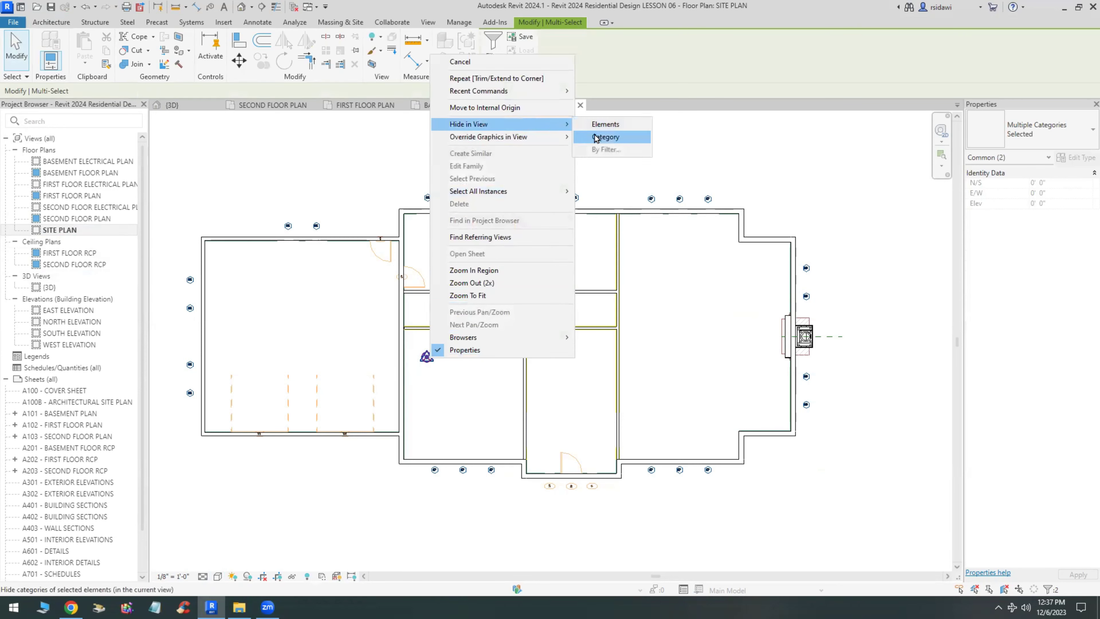
left_click(595, 137)
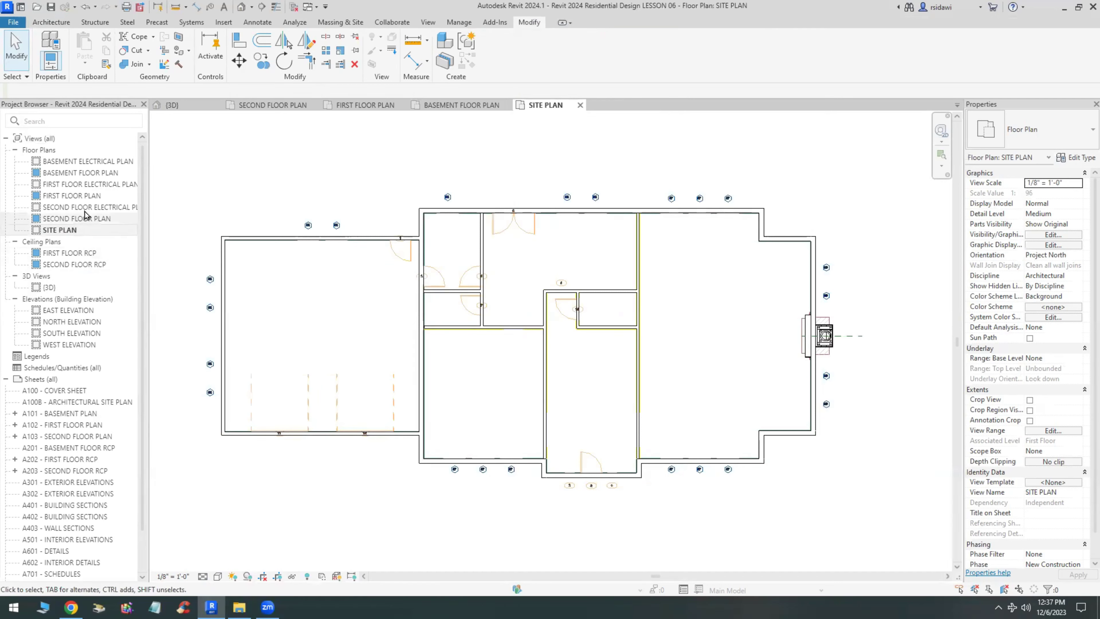
Set the basement electrical plan to Medium detail level and Hidden Line visual style.
double_click(87, 161)
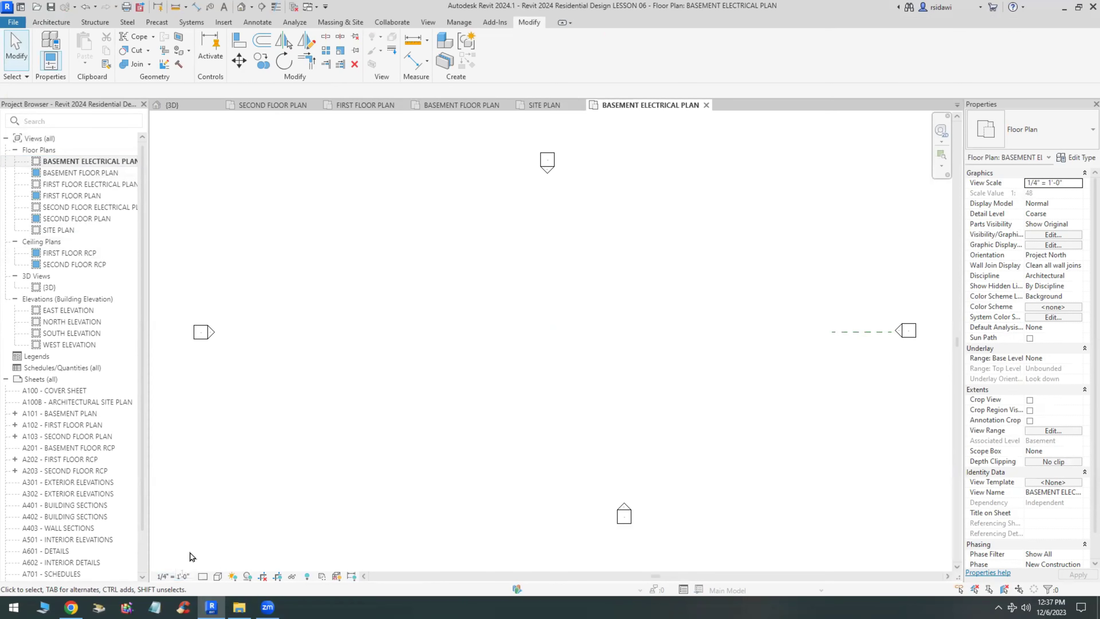
left_click(202, 576)
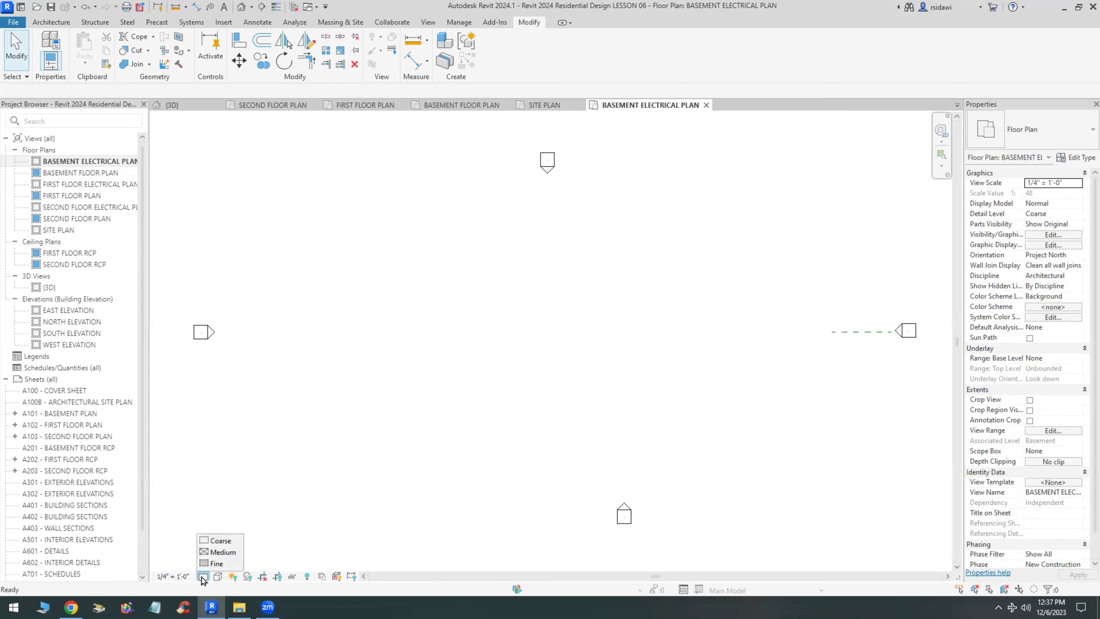
left_click(217, 553)
left_click(217, 577)
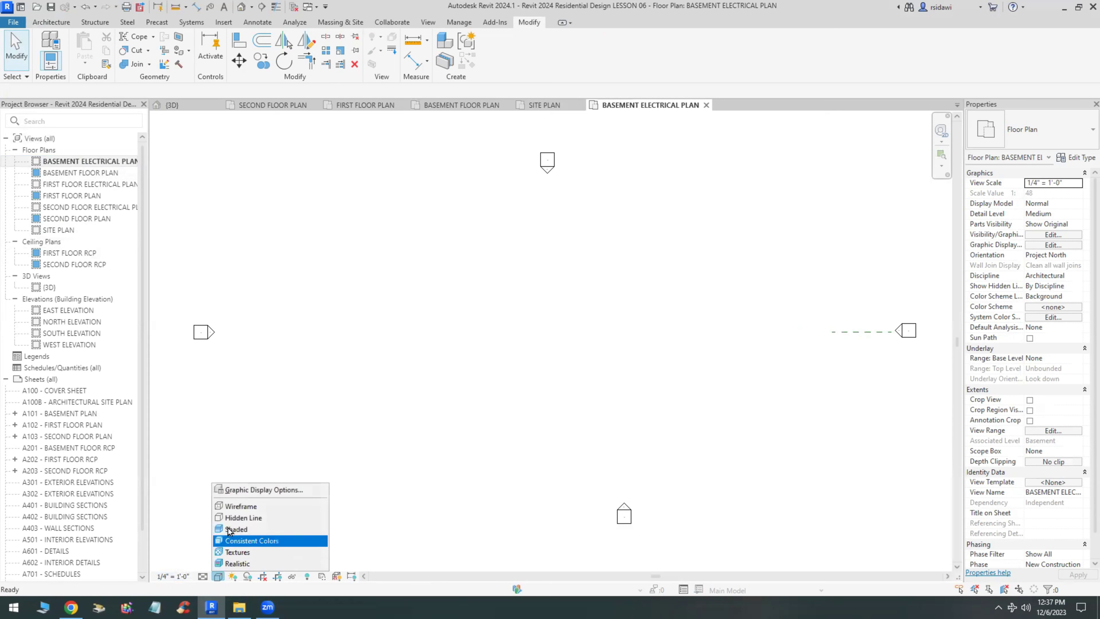
left_click(228, 507)
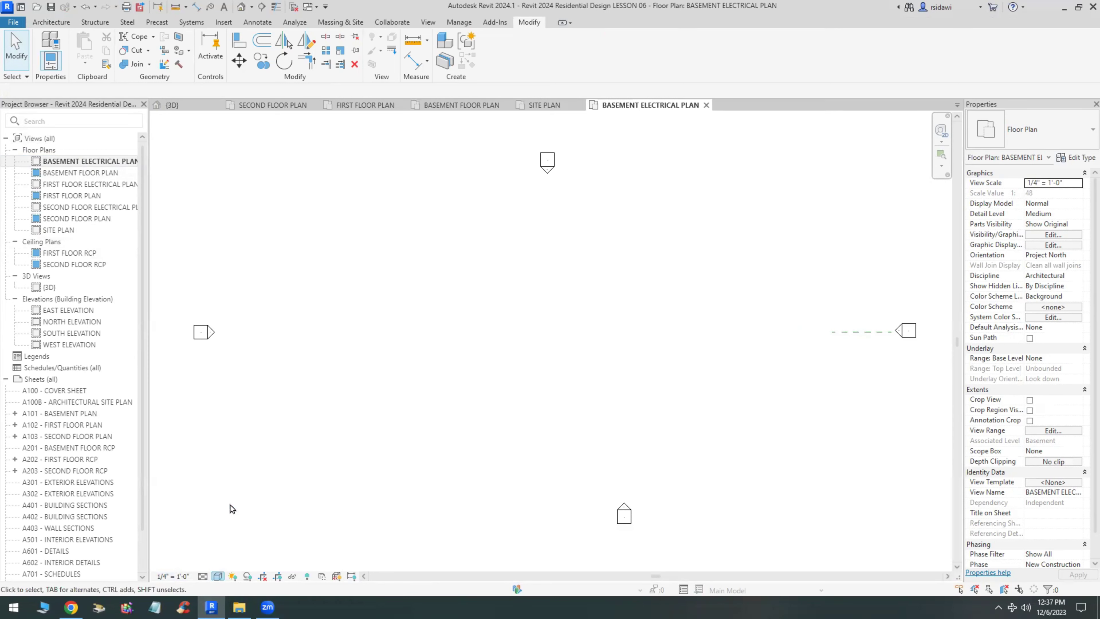
Set the first floor electrical plan's detail level to Medium.
double_click(79, 184)
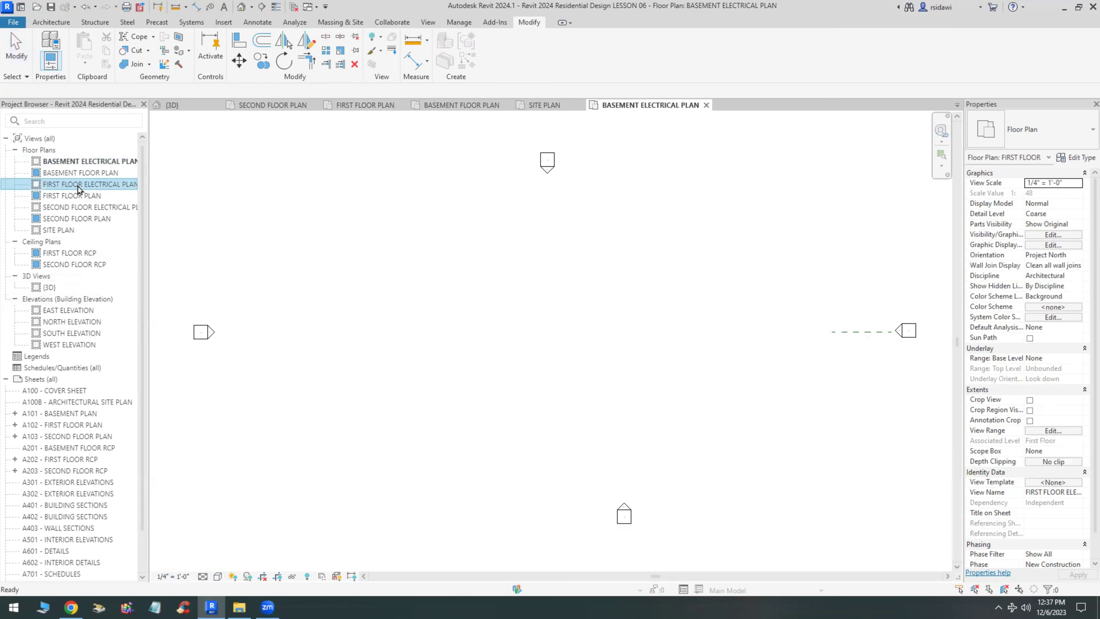
left_click(202, 576)
left_click(216, 553)
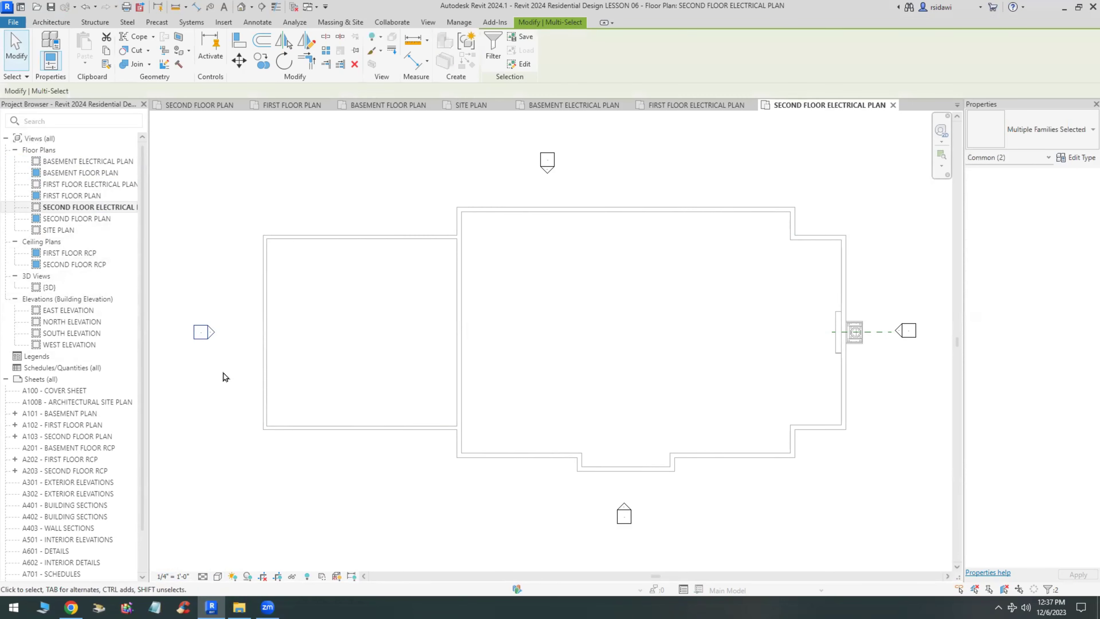
Hide the category of the elevation markers in the second floor electrical plan.
right_click(200, 355)
mouse_move(243, 115)
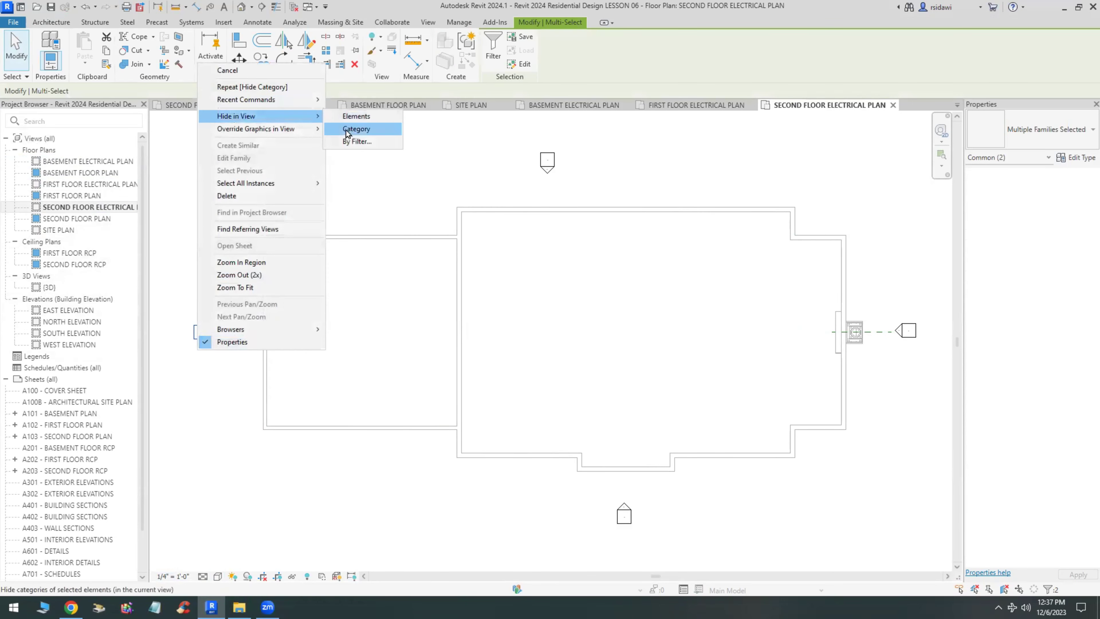
left_click(350, 130)
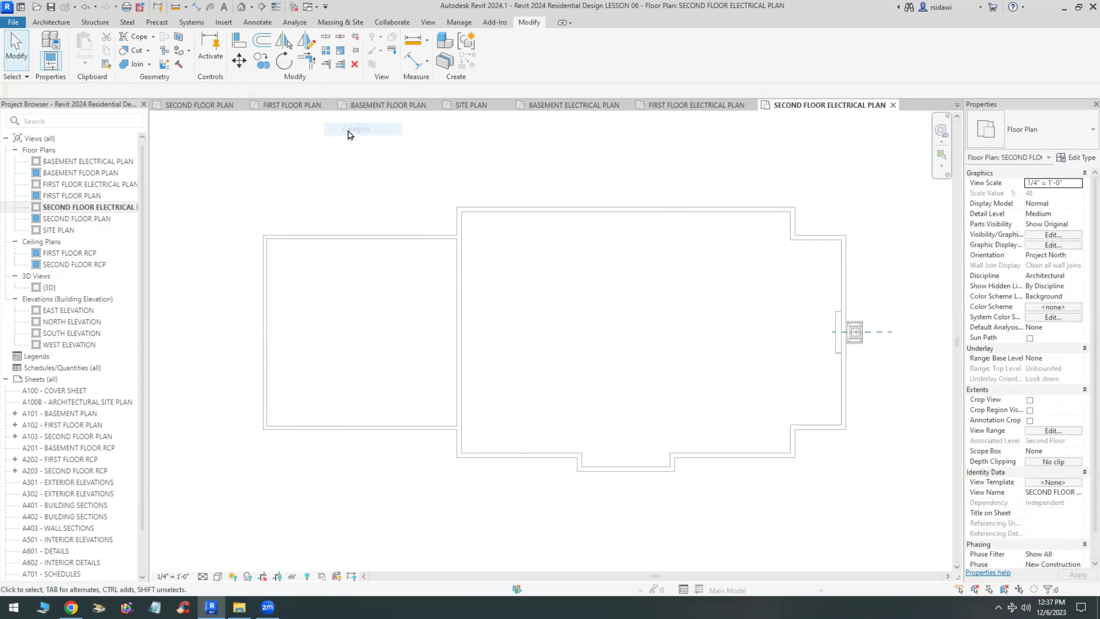
Hide the category of the elevation markers in the basement electrical plan.
double_click(96, 162)
left_click_drag(161, 251, 256, 394)
right_click(256, 396)
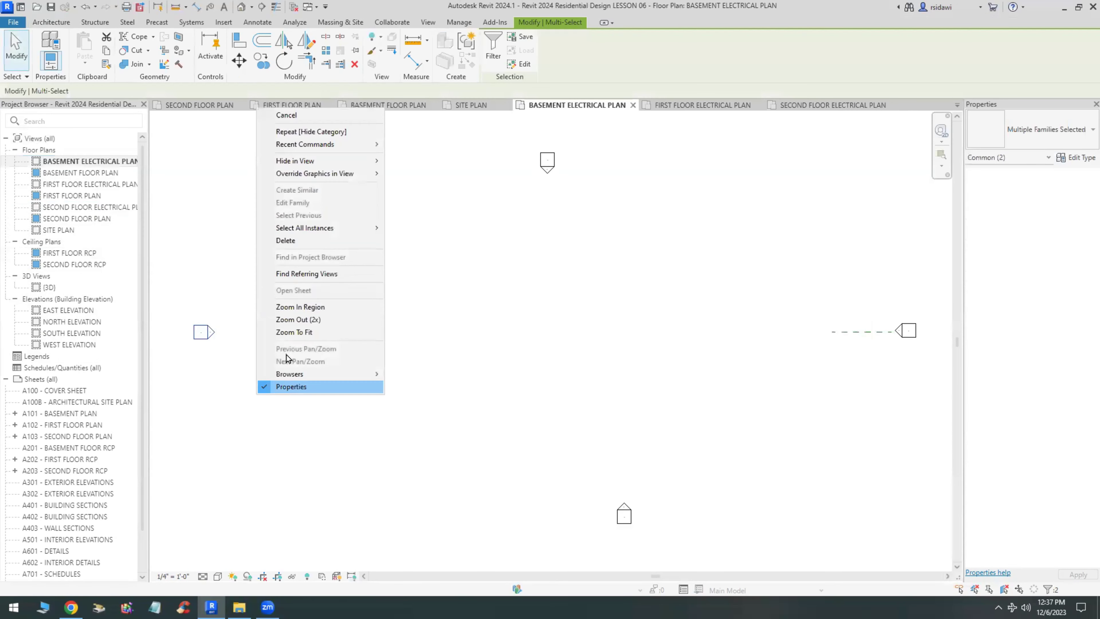
mouse_move(328, 159)
left_click(418, 173)
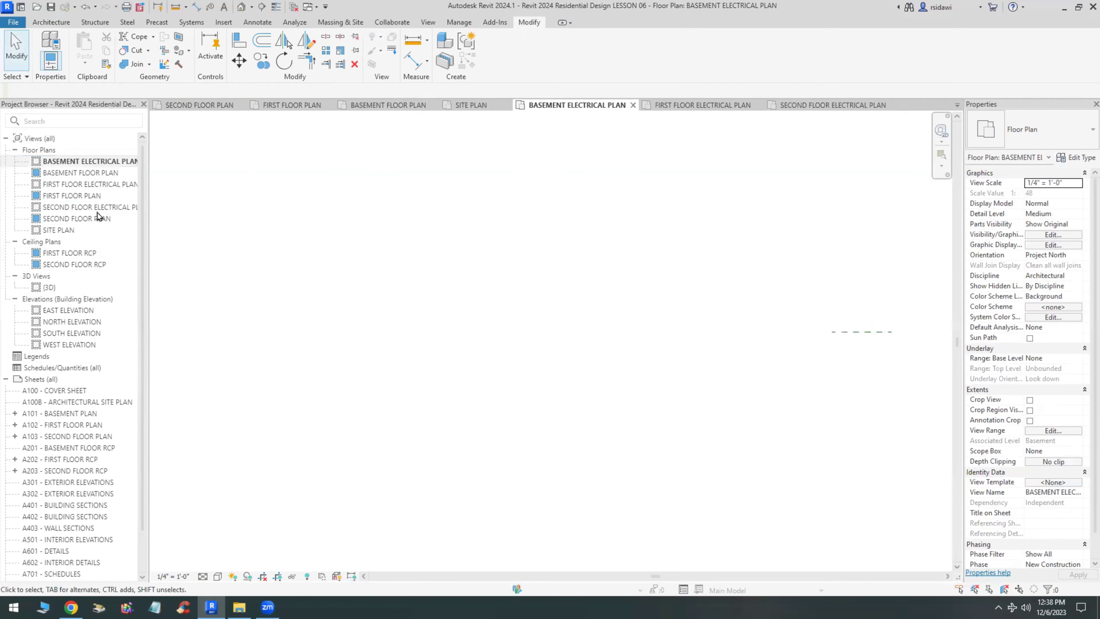
Hide the category of the elevation markers in the first floor electrical plan.
double_click(68, 196)
double_click(72, 184)
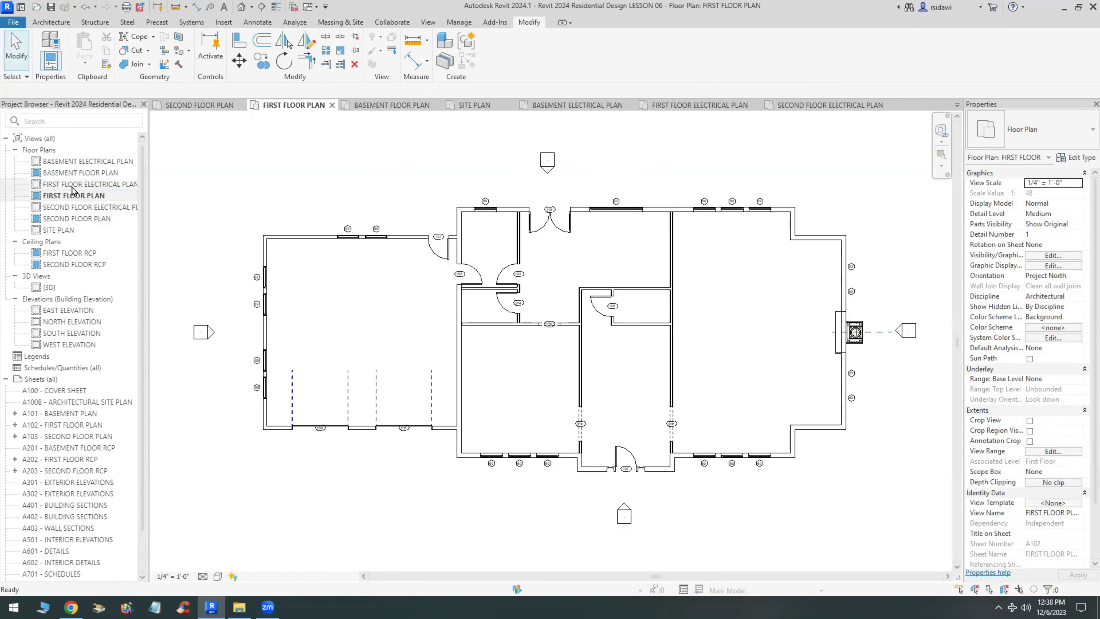
left_click_drag(187, 285, 221, 394)
right_click(208, 392)
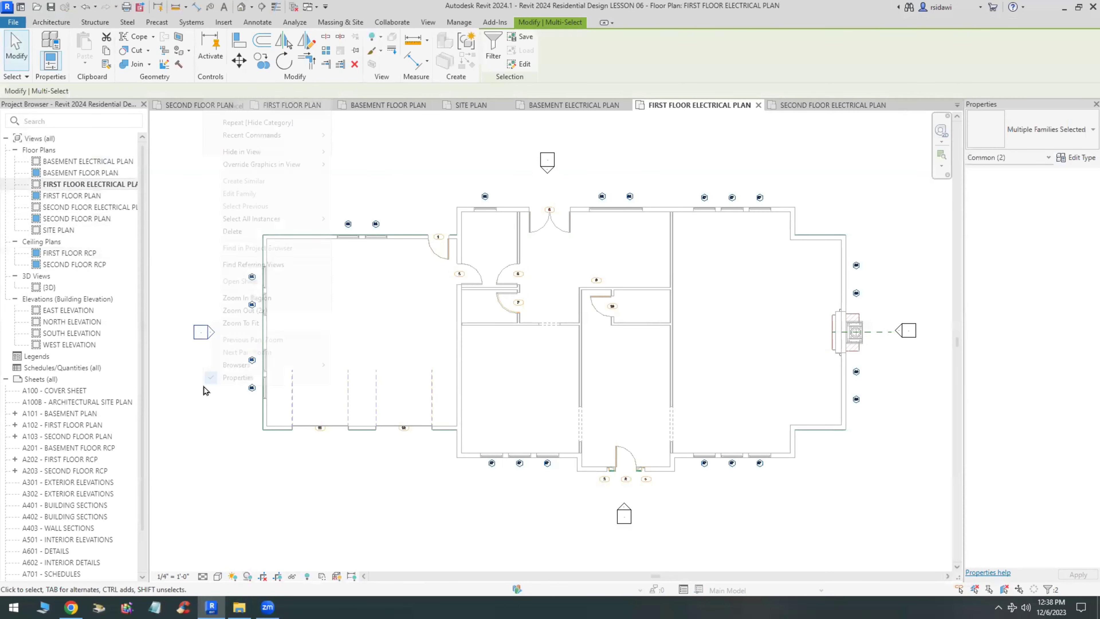
mouse_move(288, 155)
left_click(366, 165)
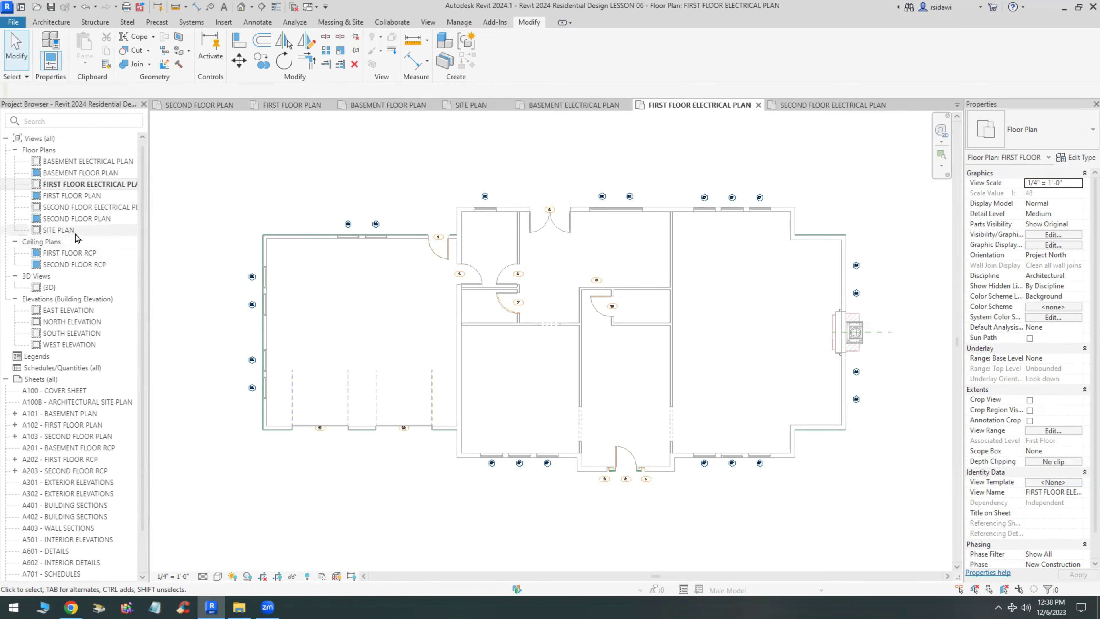
Set the {3D} view to 1/8" = 1'-0" scale, Medium detail level and Hidden Line visual style.
double_click(49, 287)
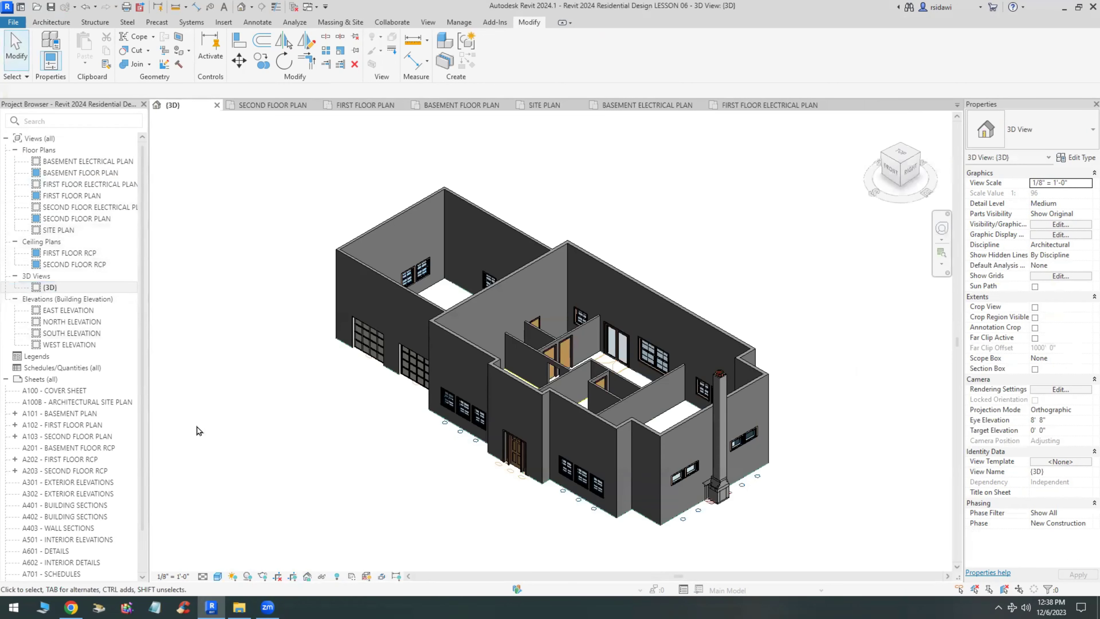
left_click(179, 577)
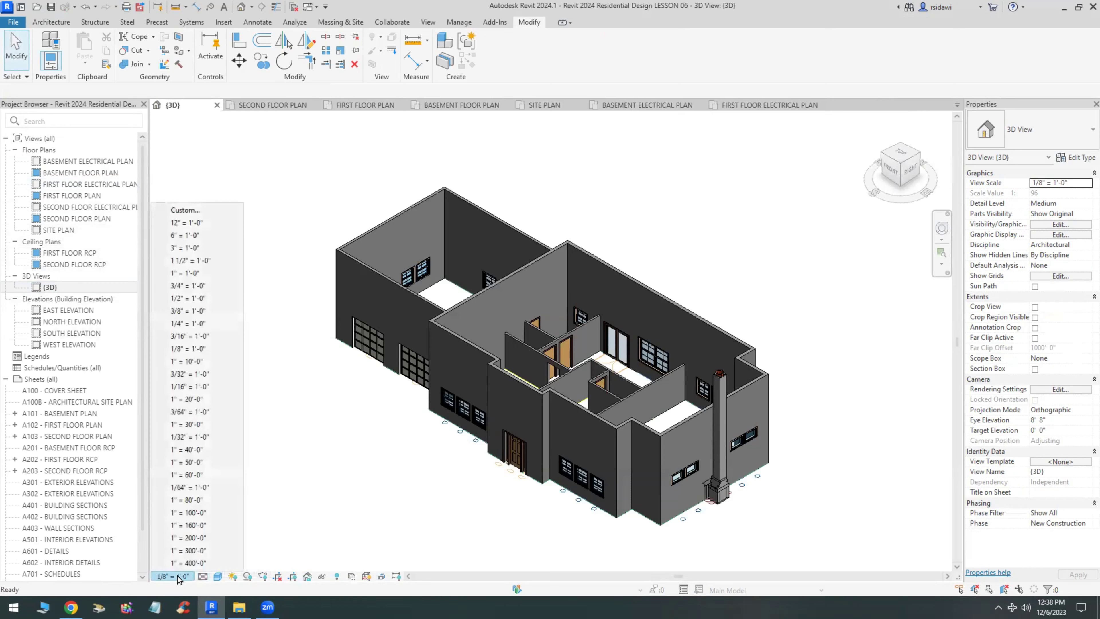
left_click(204, 349)
left_click(203, 576)
left_click(216, 552)
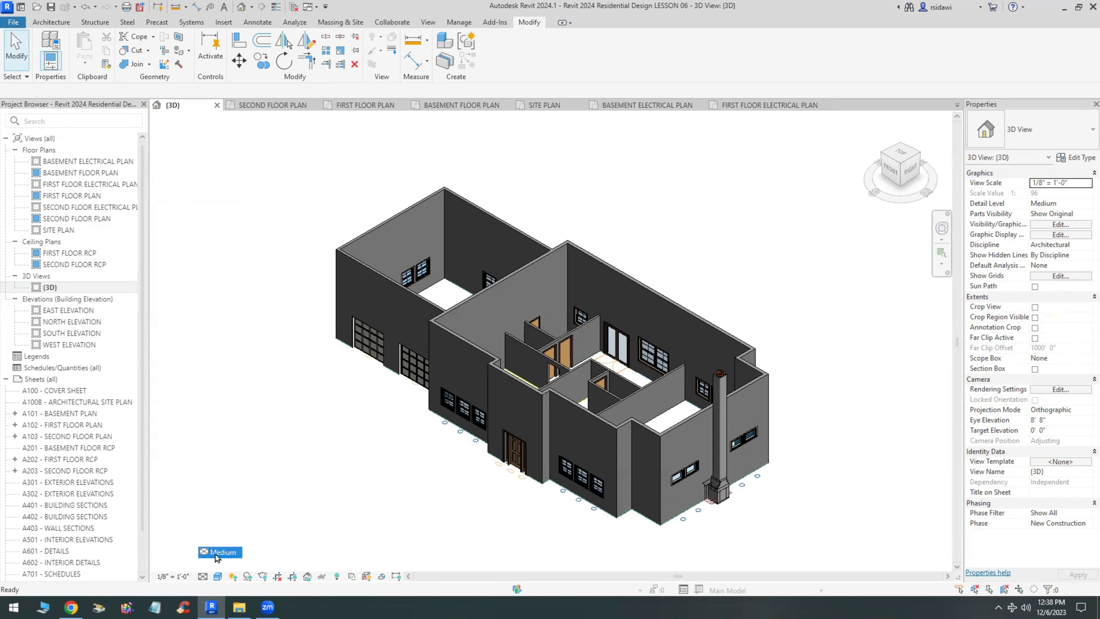
left_click(217, 576)
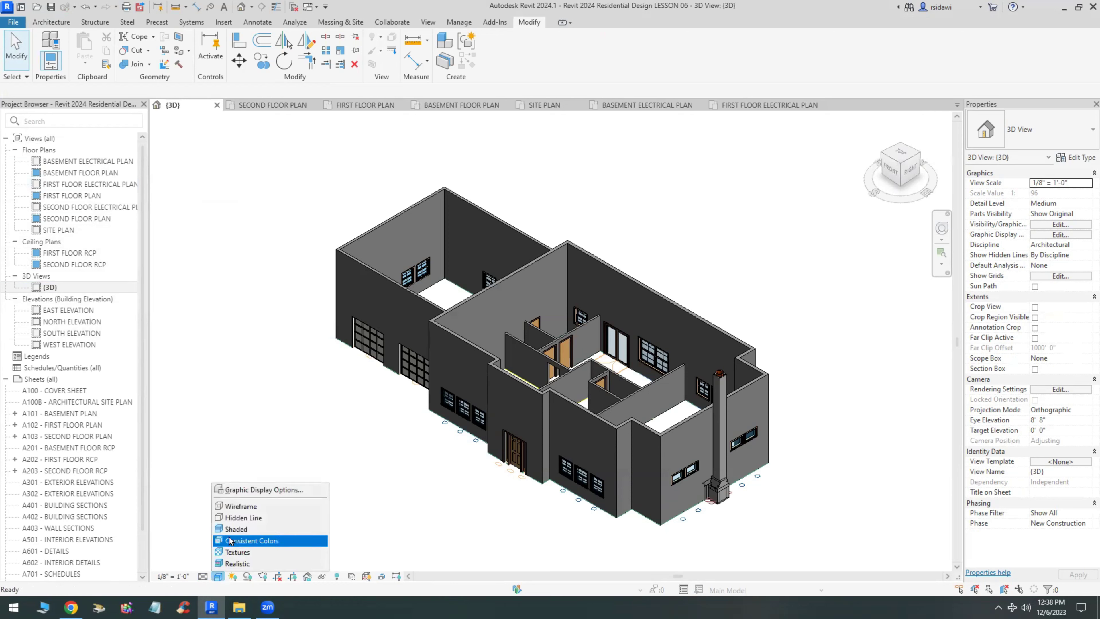
left_click(238, 517)
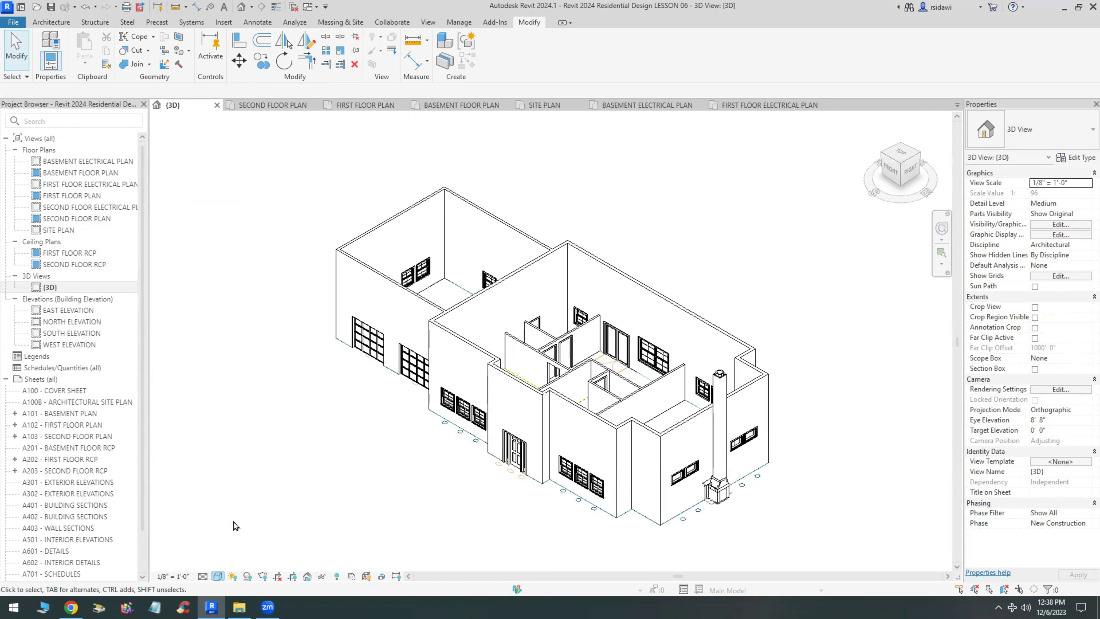
Turn on ambient shadows in the 3D view's graphic display options.
left_click(218, 576)
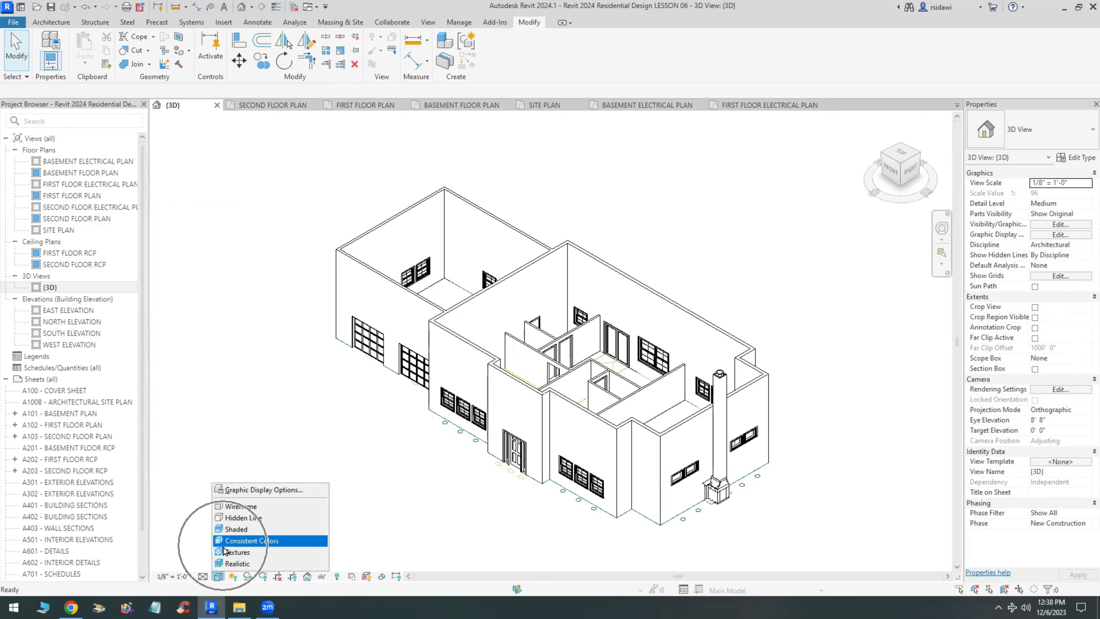
left_click(245, 490)
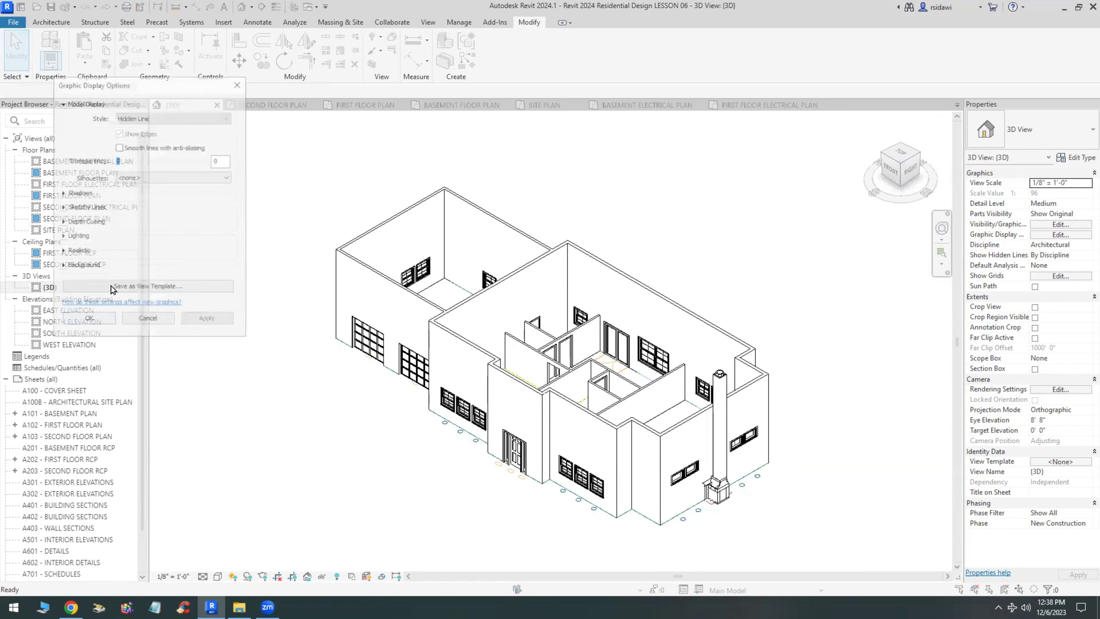
left_click_drag(169, 89, 329, 209)
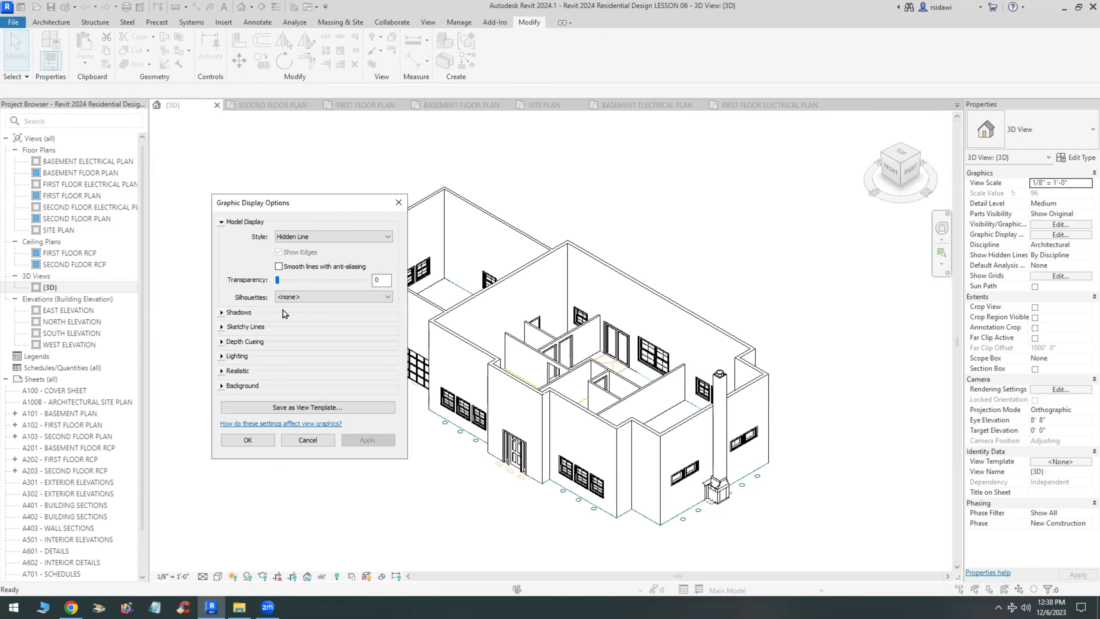
left_click(221, 312)
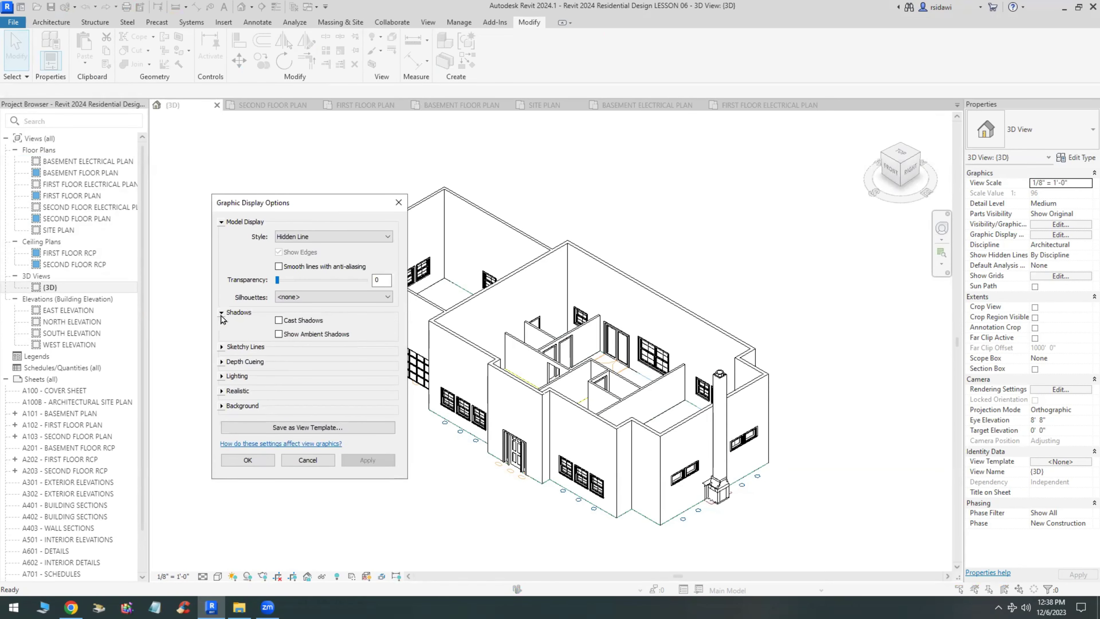
left_click(279, 334)
Set the 3D view's lighting to Sun 100, Ambient Light 5 and Shadows 30, and apply the graphic display options.
left_click(222, 376)
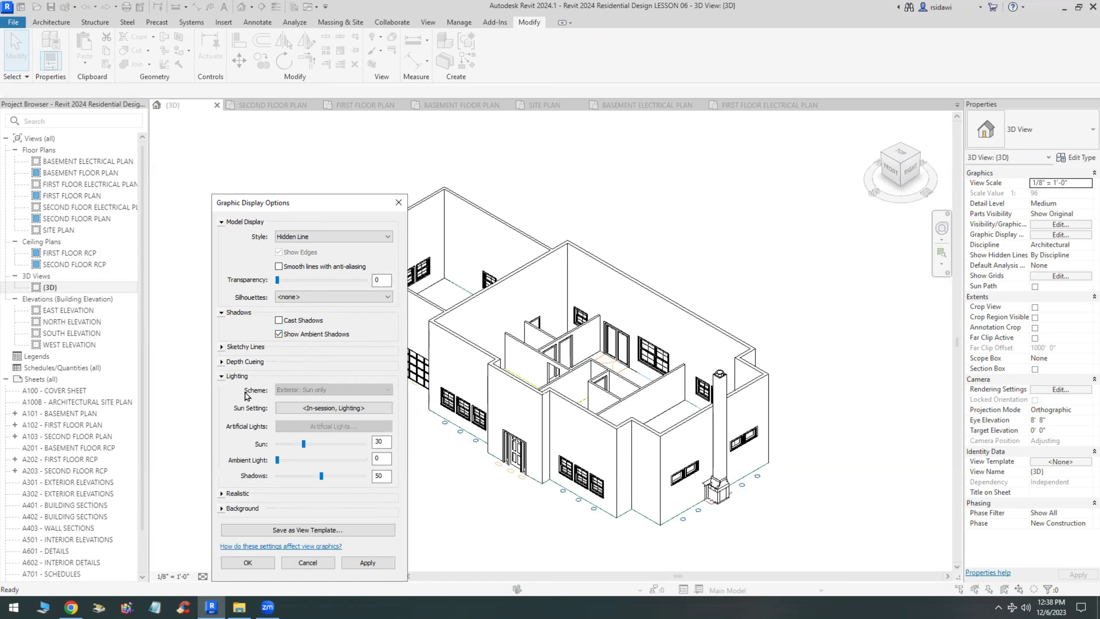
double_click(368, 441)
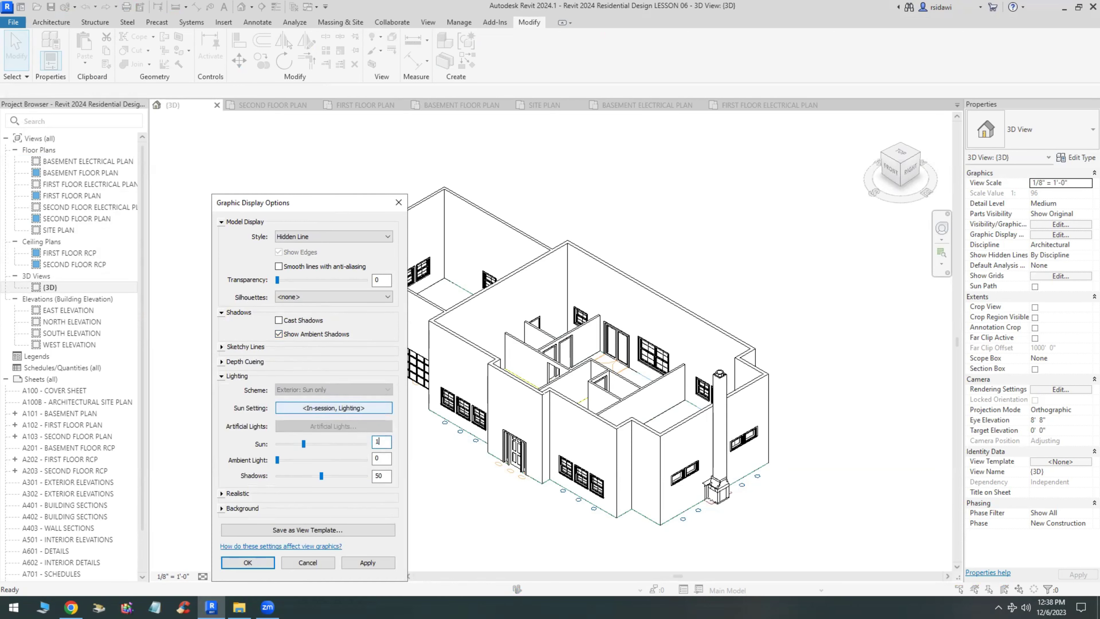
type("100")
key("Tab")
double_click(383, 476)
type("30")
left_click(378, 563)
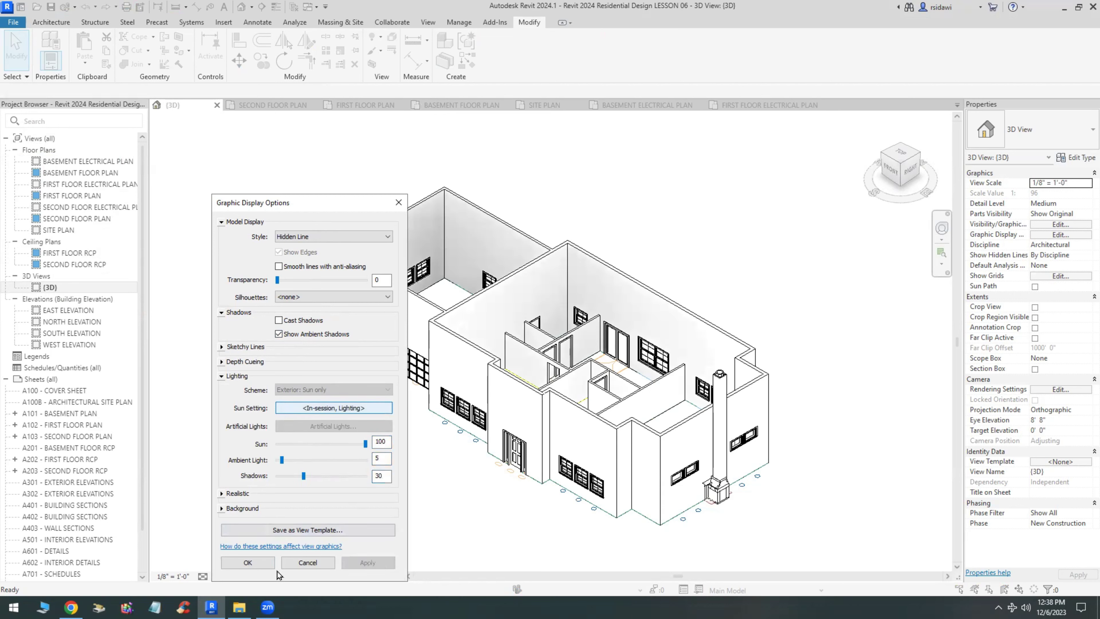
left_click(248, 562)
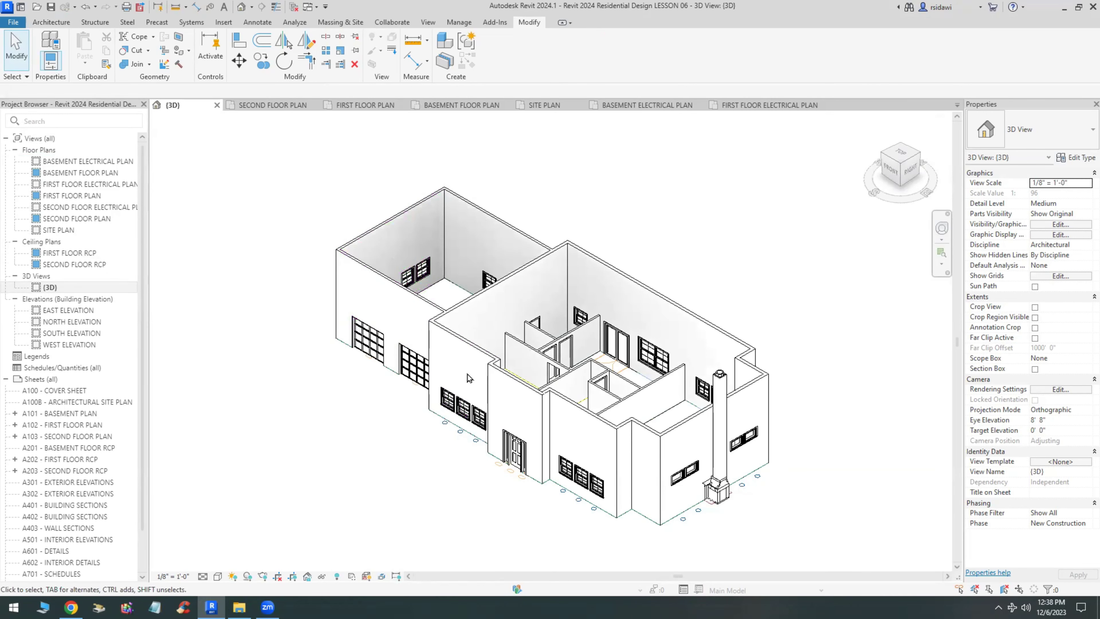
Change every Generic - 8" wall in the project to Exterior - Wood Shingle over Wood Siding on Wood Stud, and shade the 3D view.
scroll(508, 301, "up", 5)
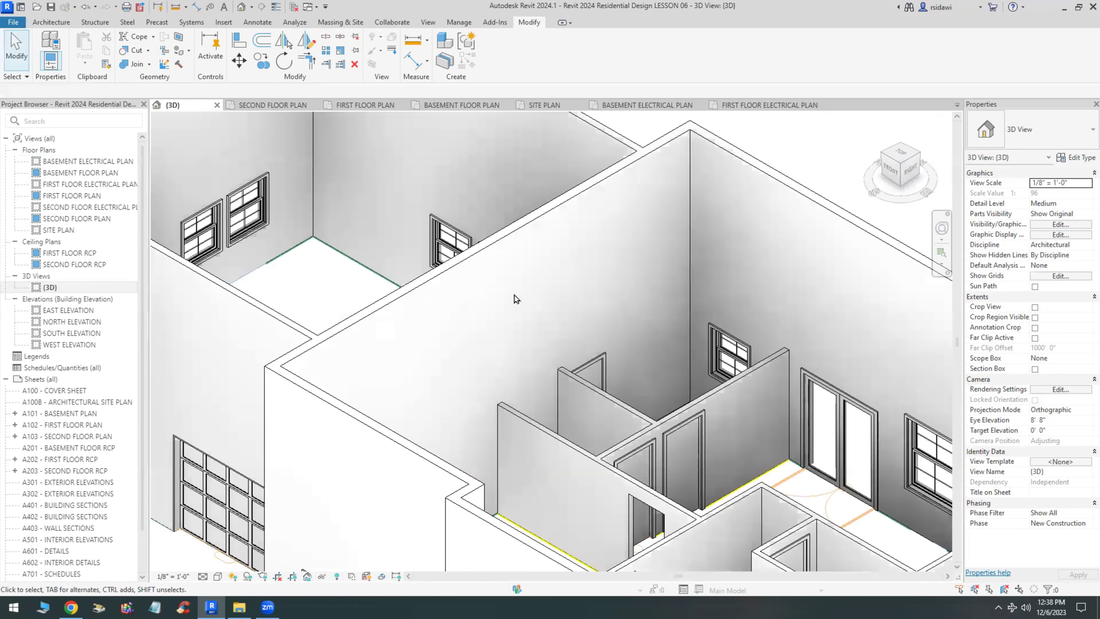
scroll(512, 296, "down", 8)
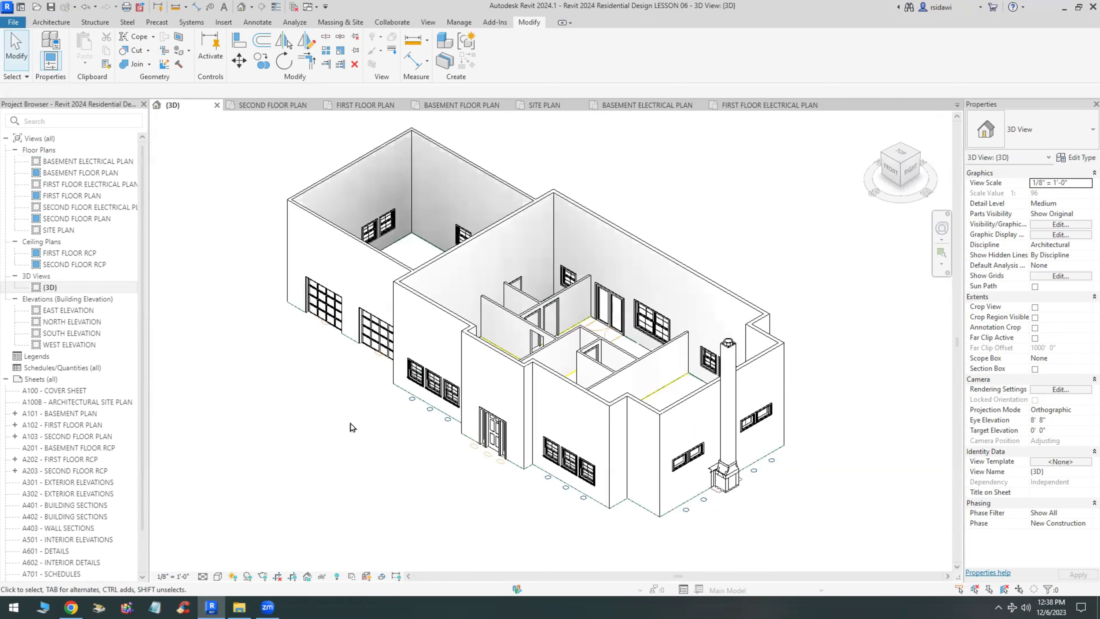
right_click(430, 342)
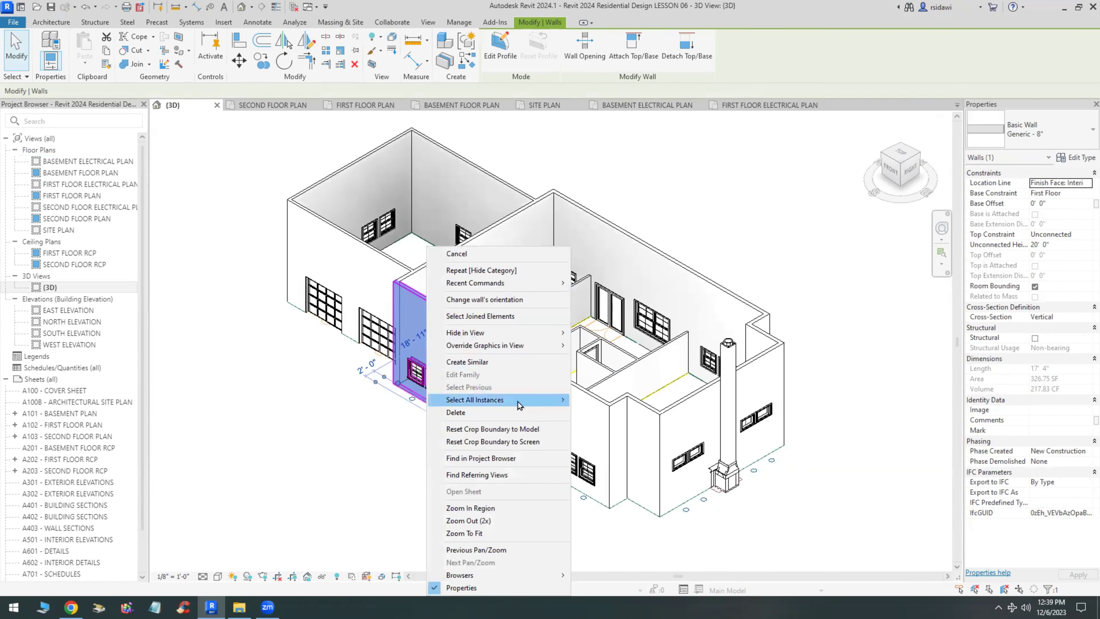
mouse_move(520, 401)
left_click(609, 412)
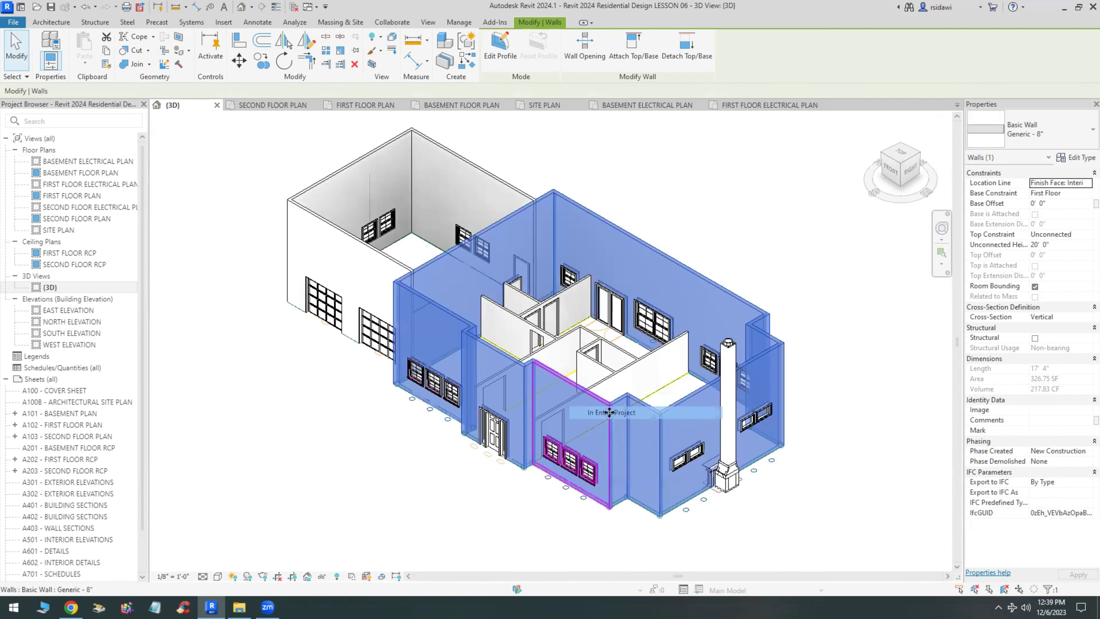
left_click(1059, 141)
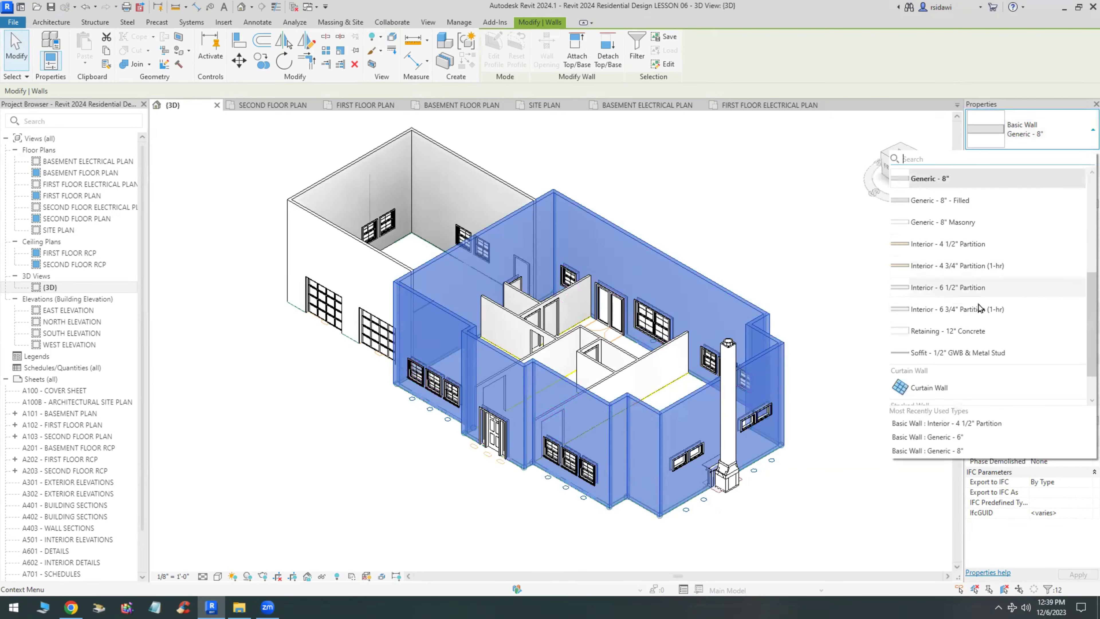
scroll(975, 308, "up", 3)
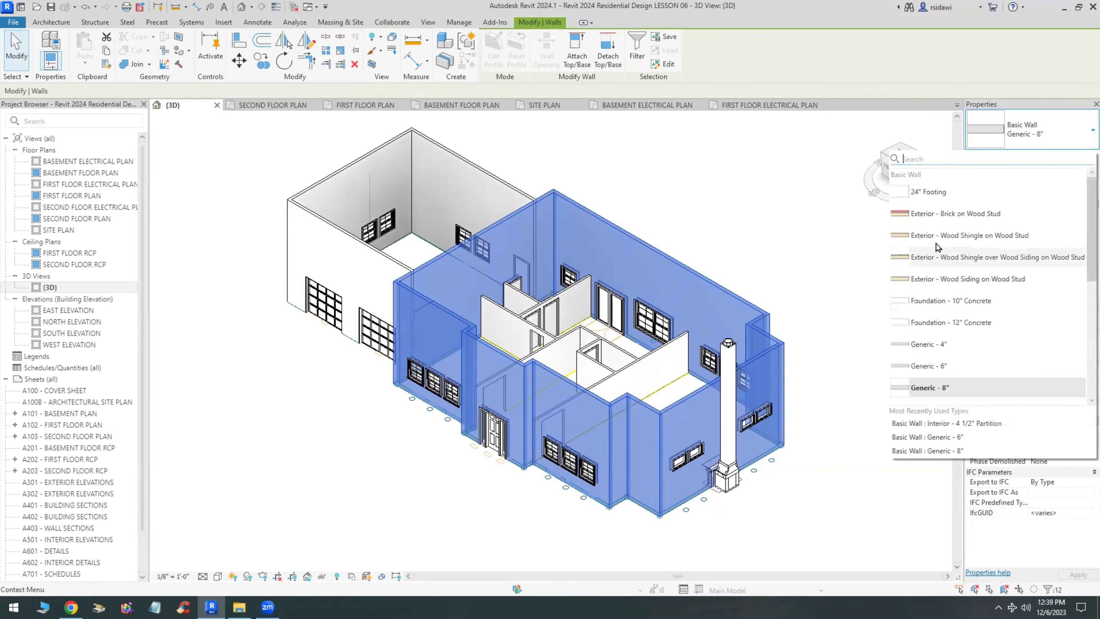
mouse_move(964, 262)
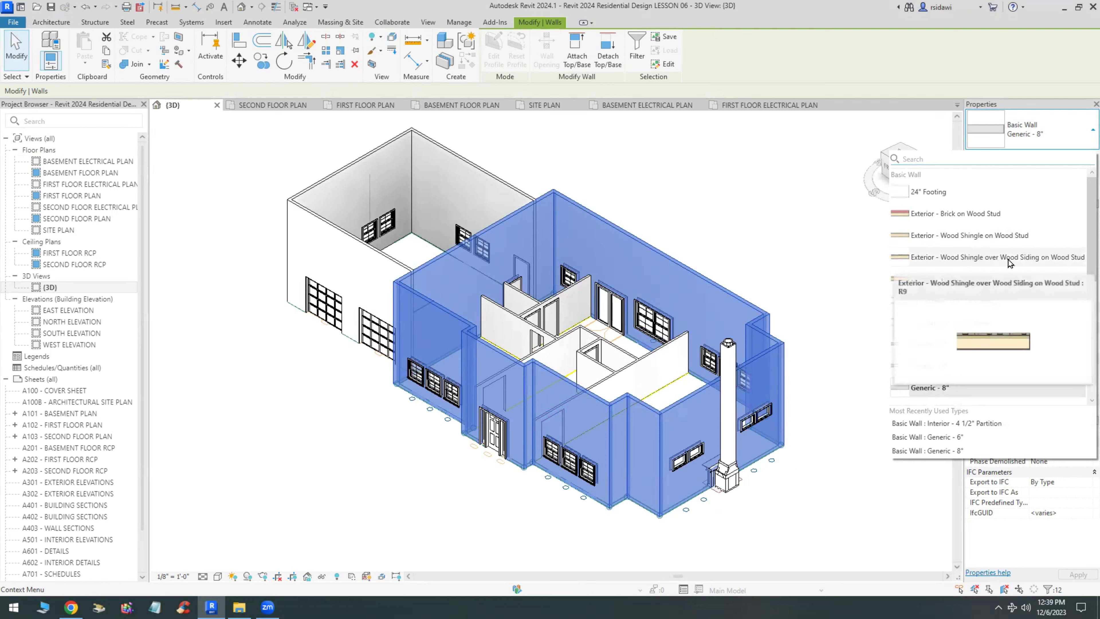
left_click(989, 259)
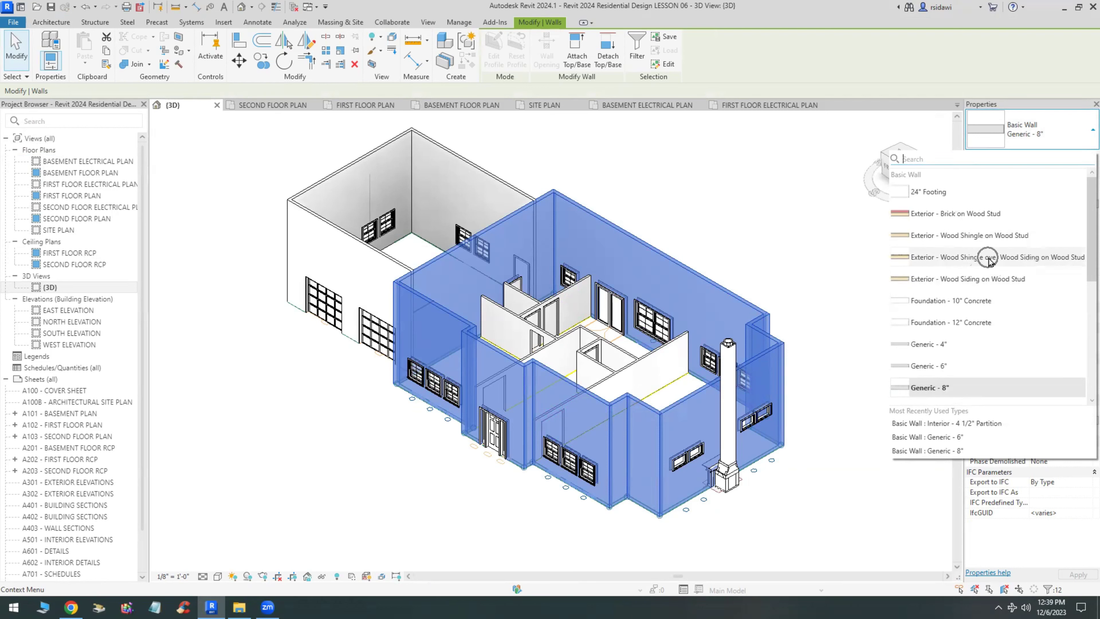
left_click(866, 283)
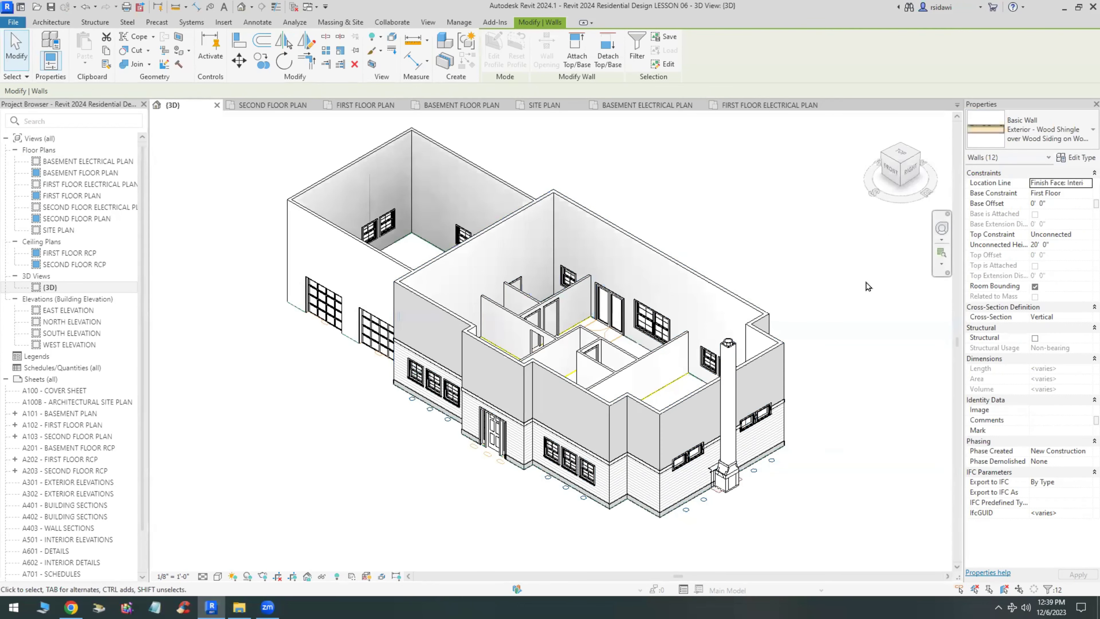
left_click(217, 576)
left_click(236, 529)
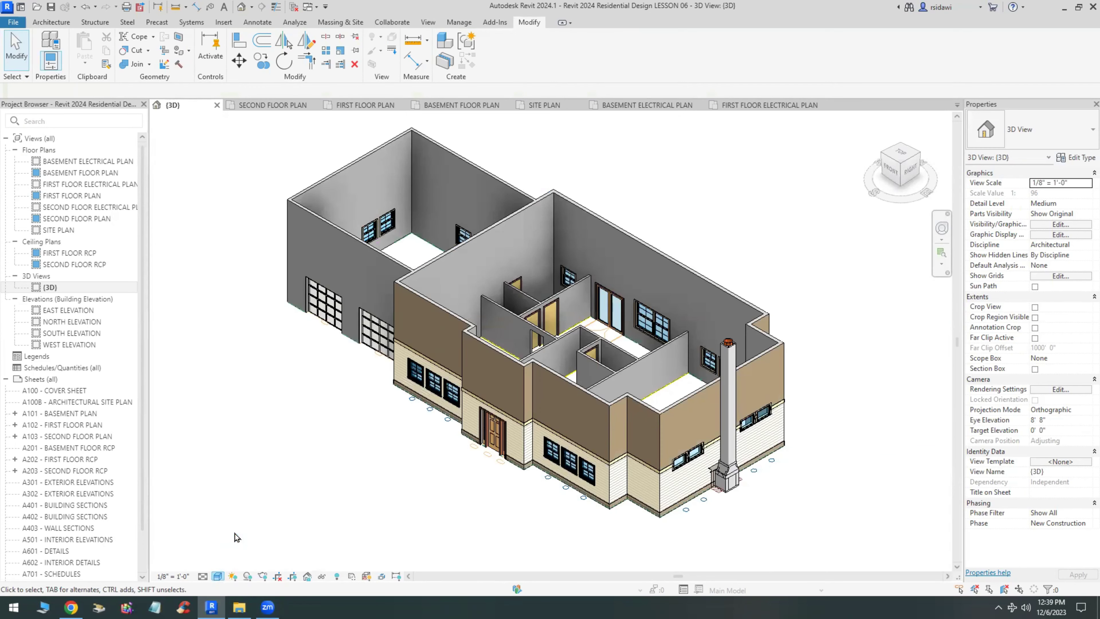
Change all Generic - 6" garage walls visible in the 3D view to Exterior - Wood Siding on Wood Stud.
left_click(327, 227)
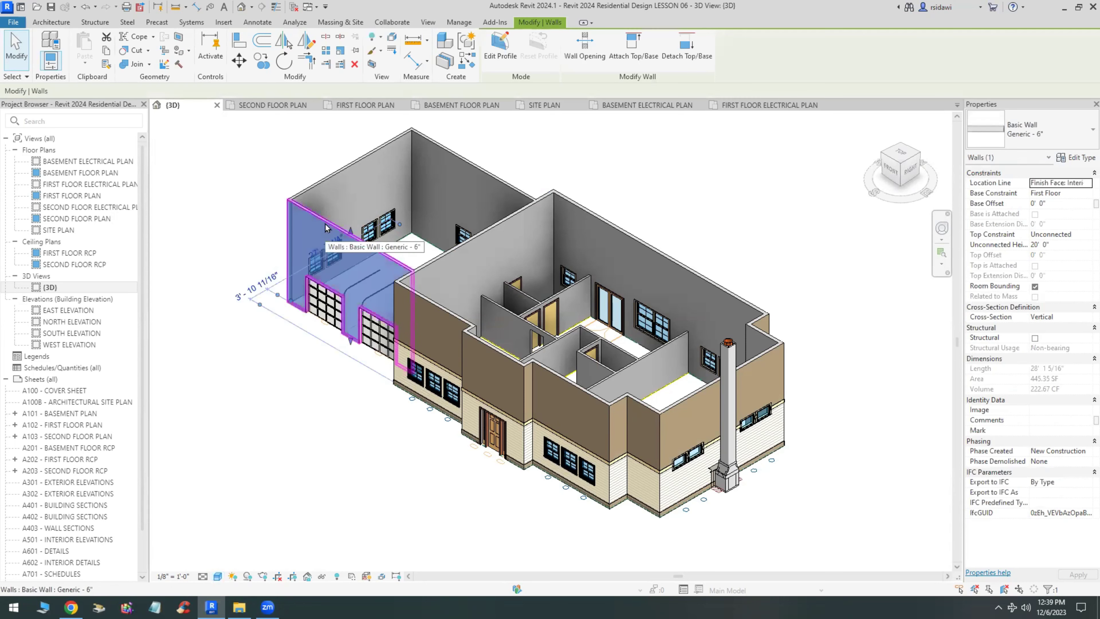
right_click(326, 227)
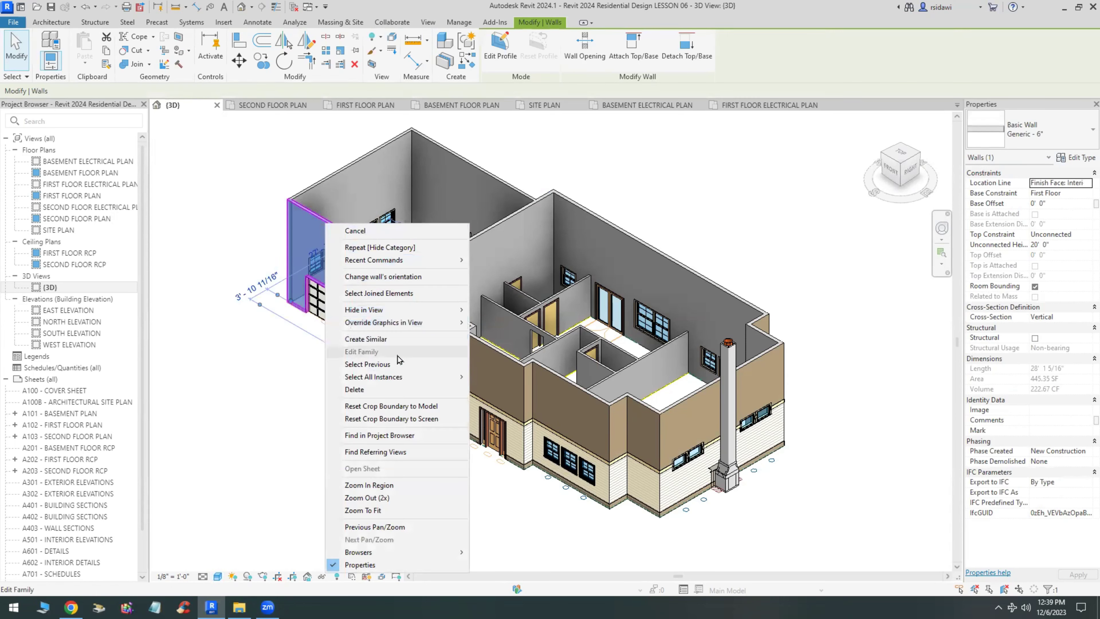
mouse_move(395, 377)
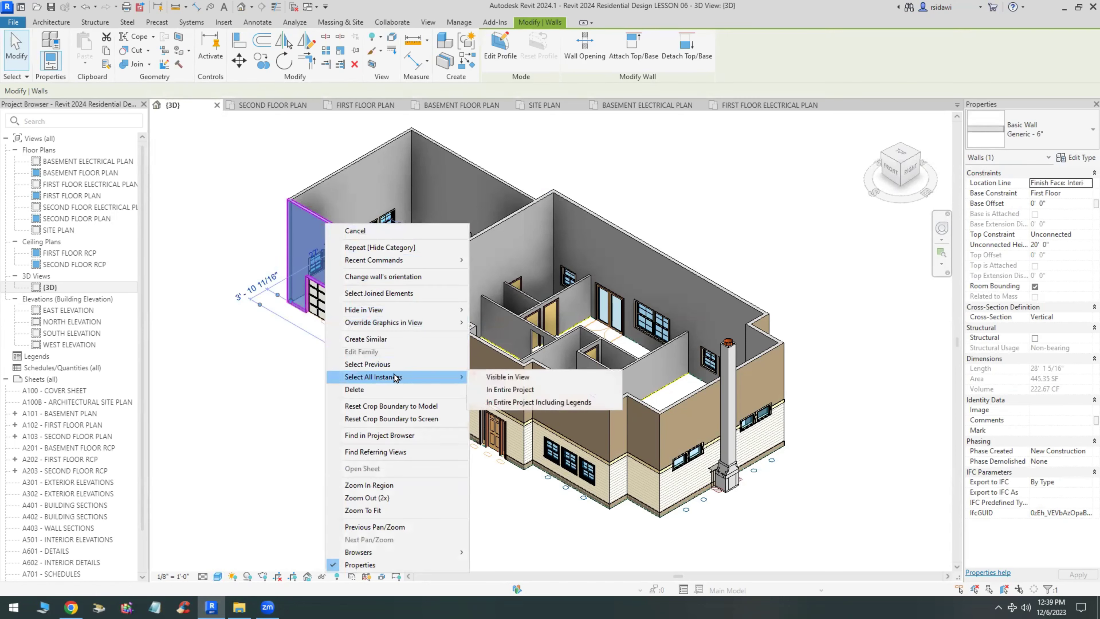
left_click(507, 376)
left_click(1064, 131)
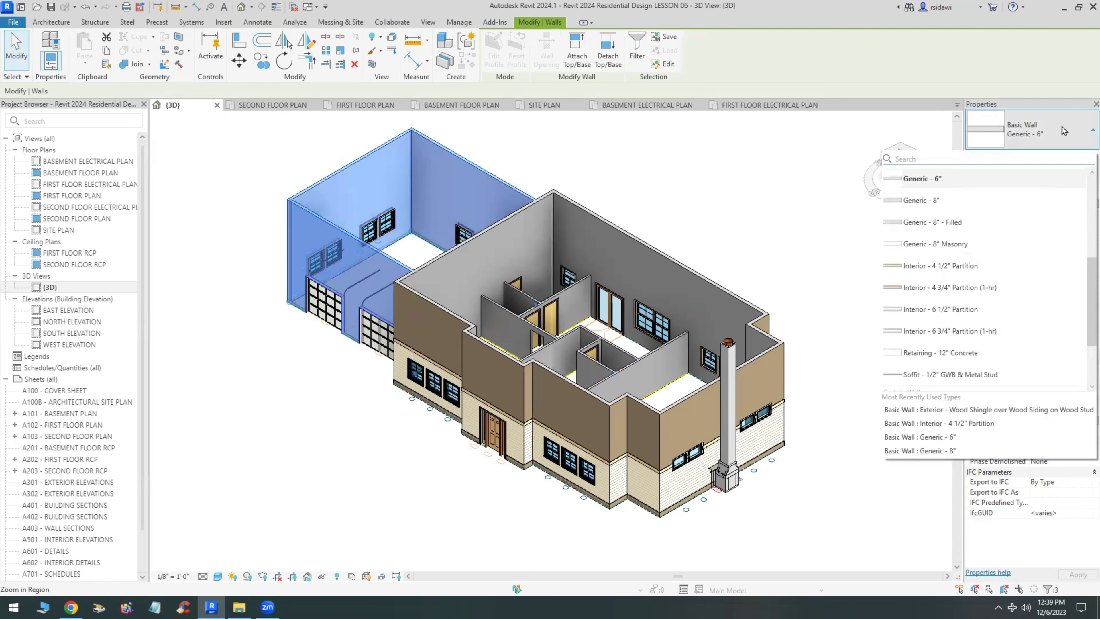
scroll(1013, 258, "up", 3)
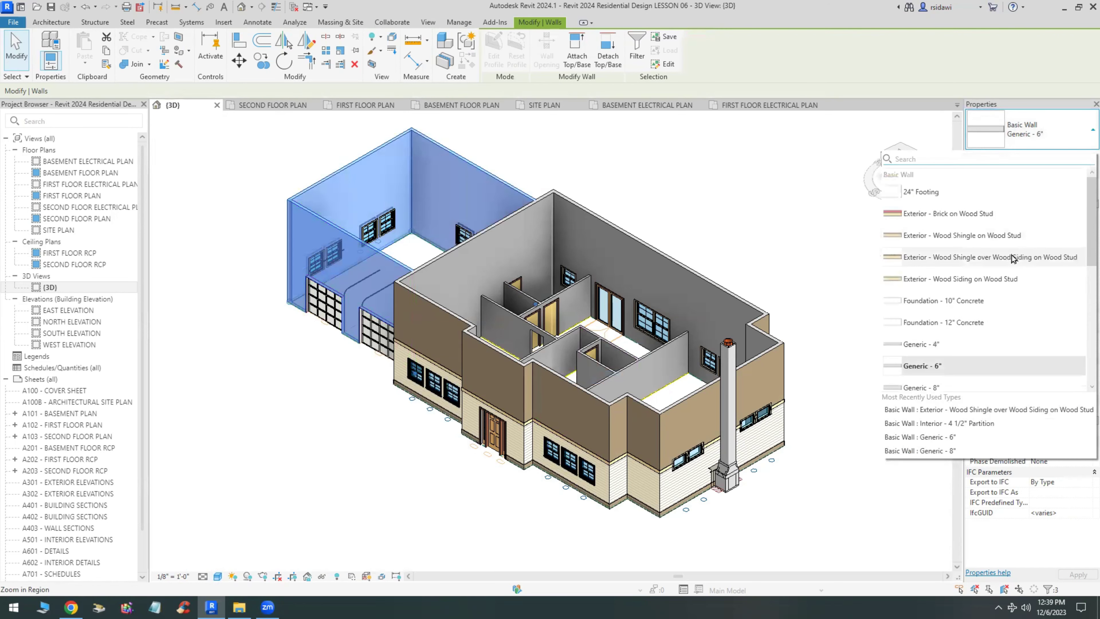
left_click(996, 284)
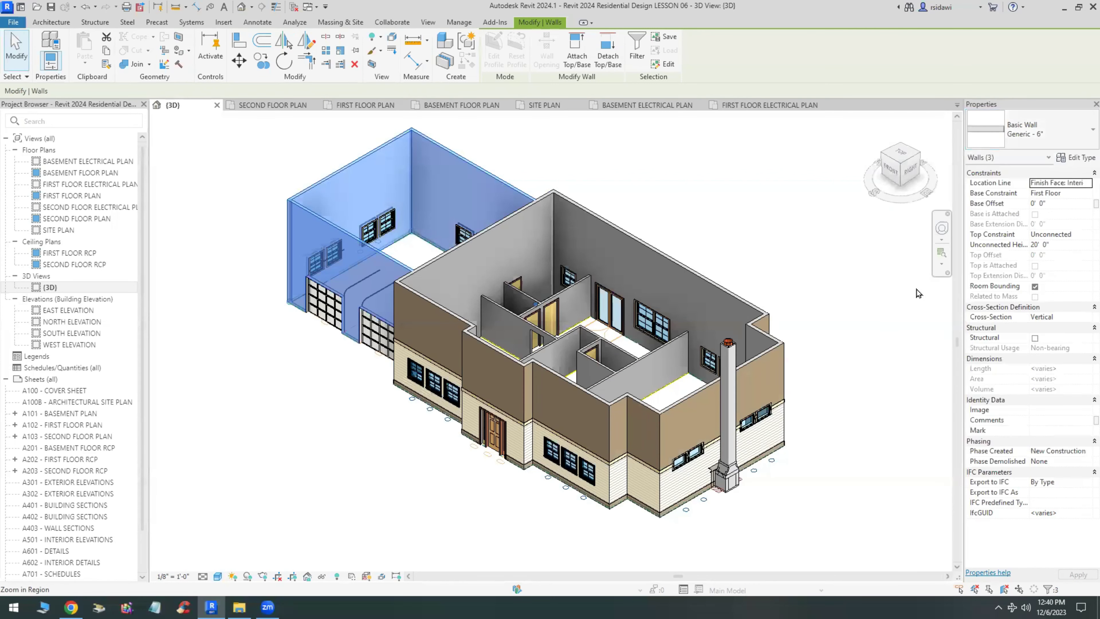
left_click(900, 295)
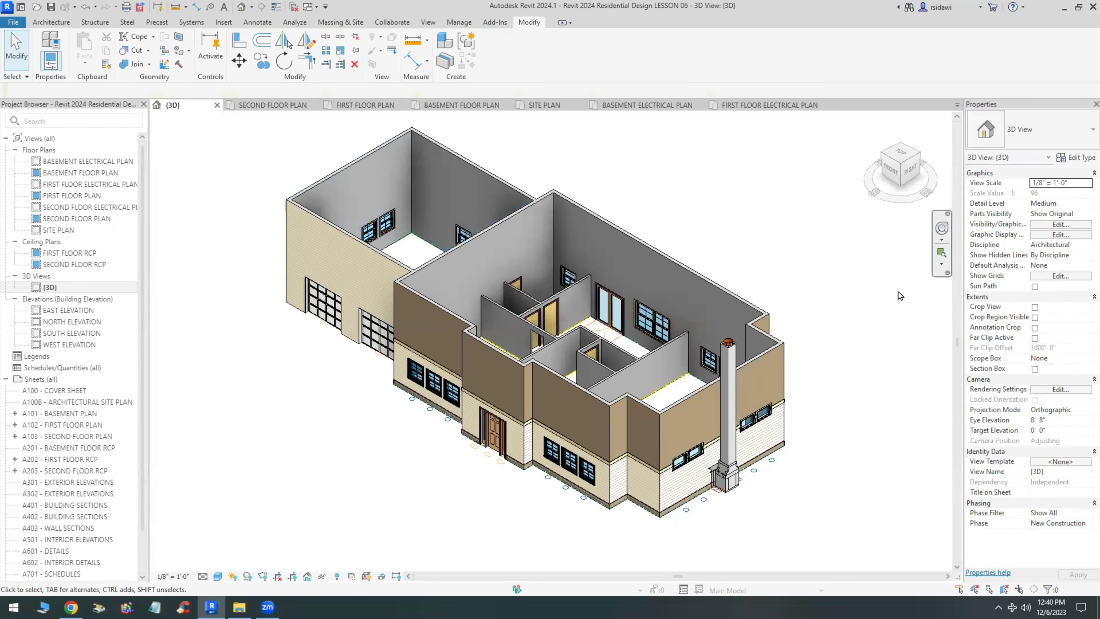
Inspect the type properties of the garage's back wall, including its width and function, leaving them as they are.
left_click(472, 166)
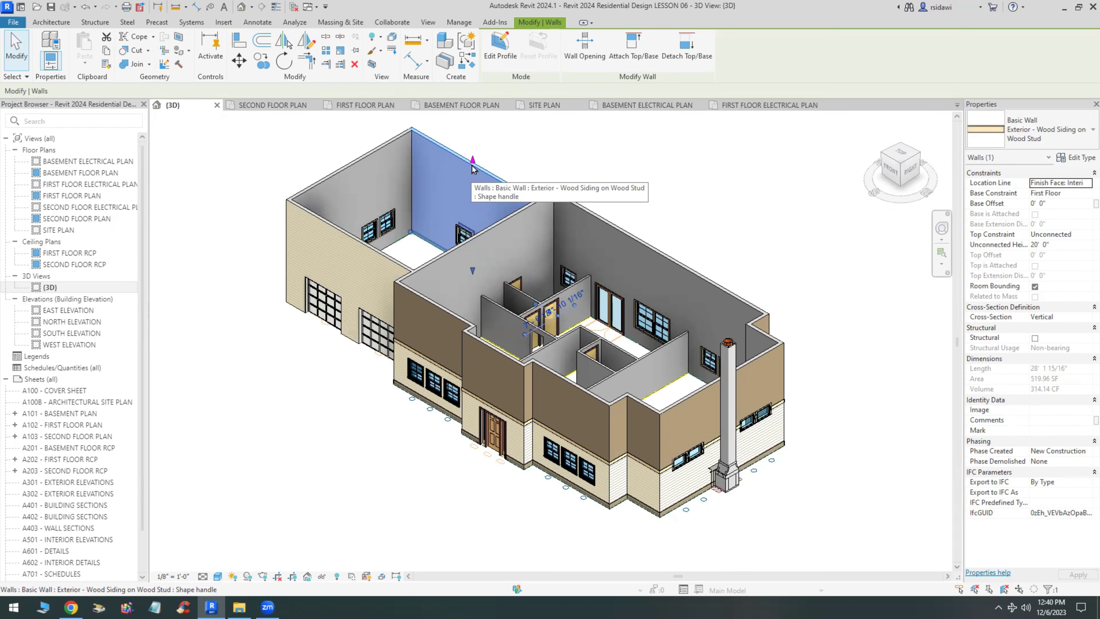
left_click(1077, 157)
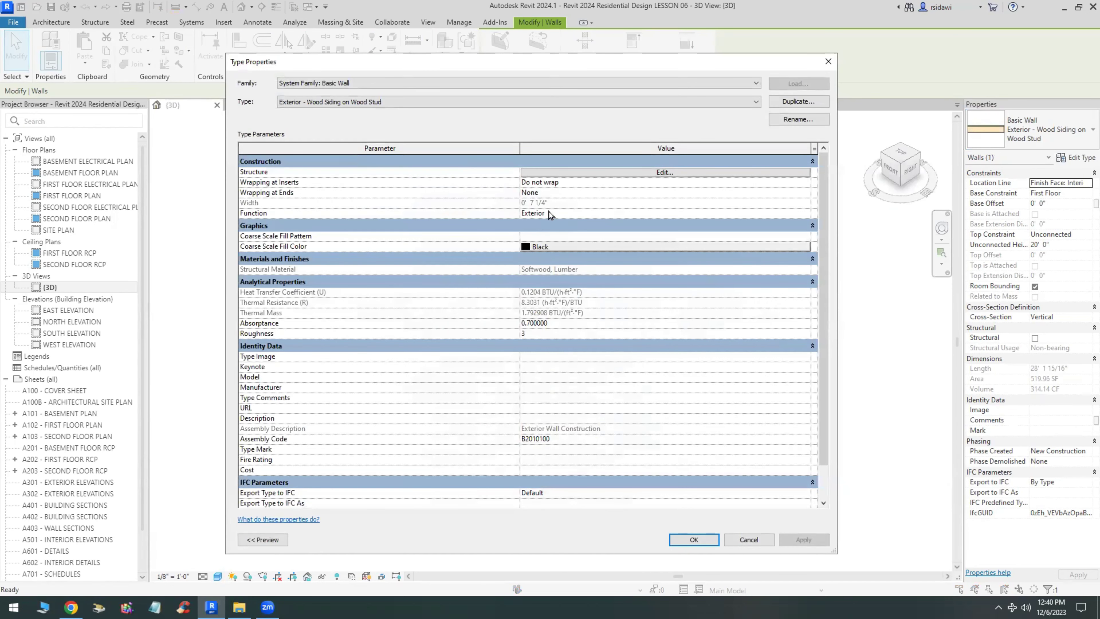
left_click(737, 540)
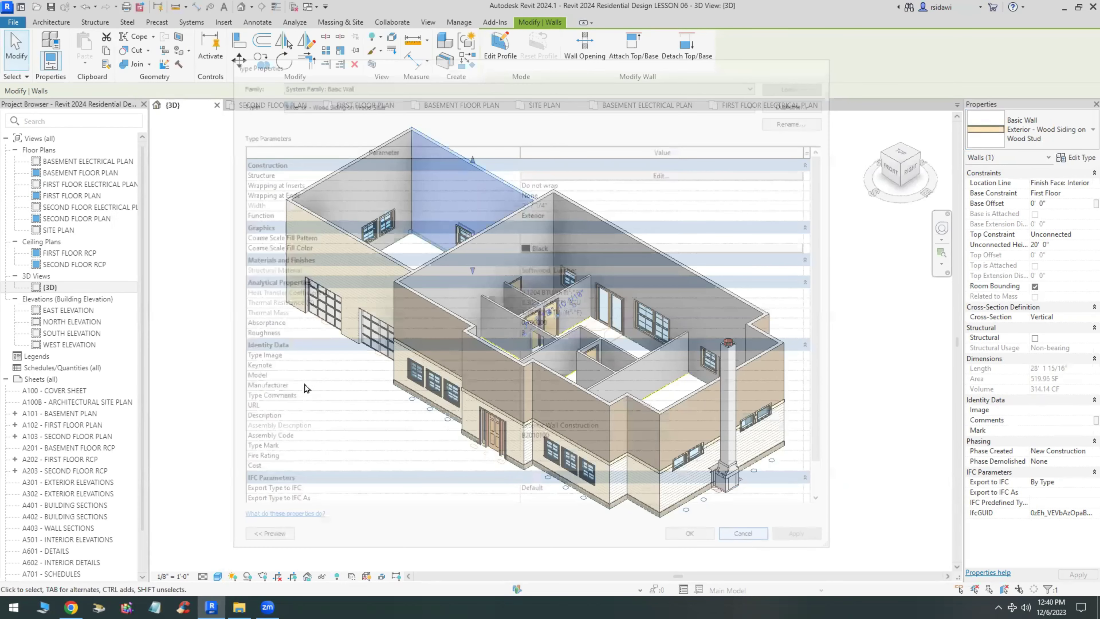
key("Escape")
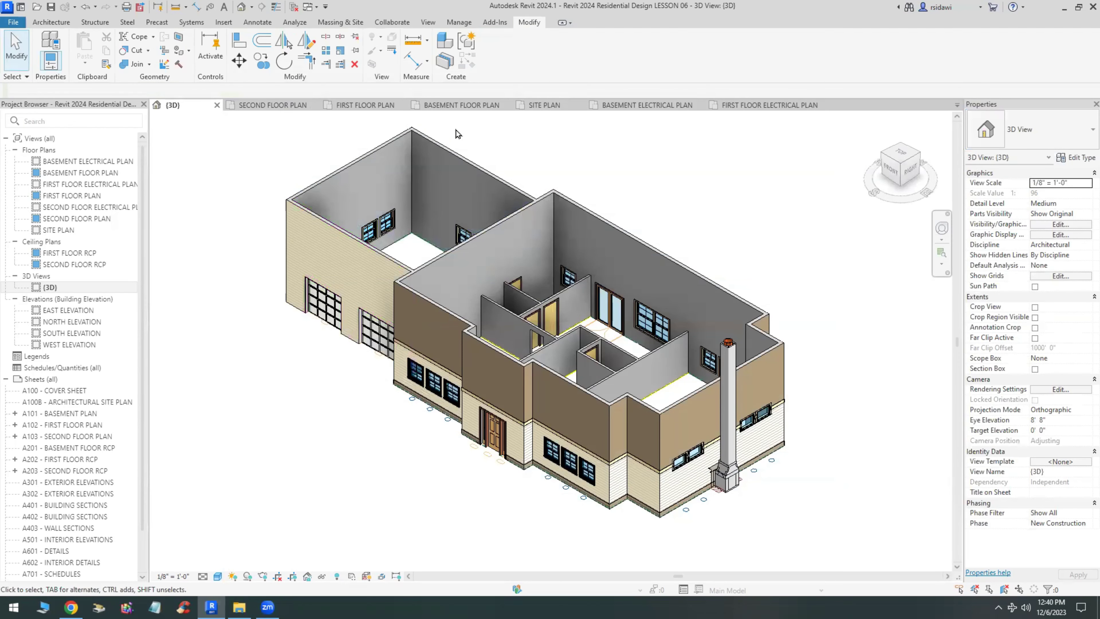
Change the three outer garage walls to the Exterior - Wood Shingle on Wood Stud type and inspect the shingles around the garage doors.
left_click_drag(455, 127, 270, 206)
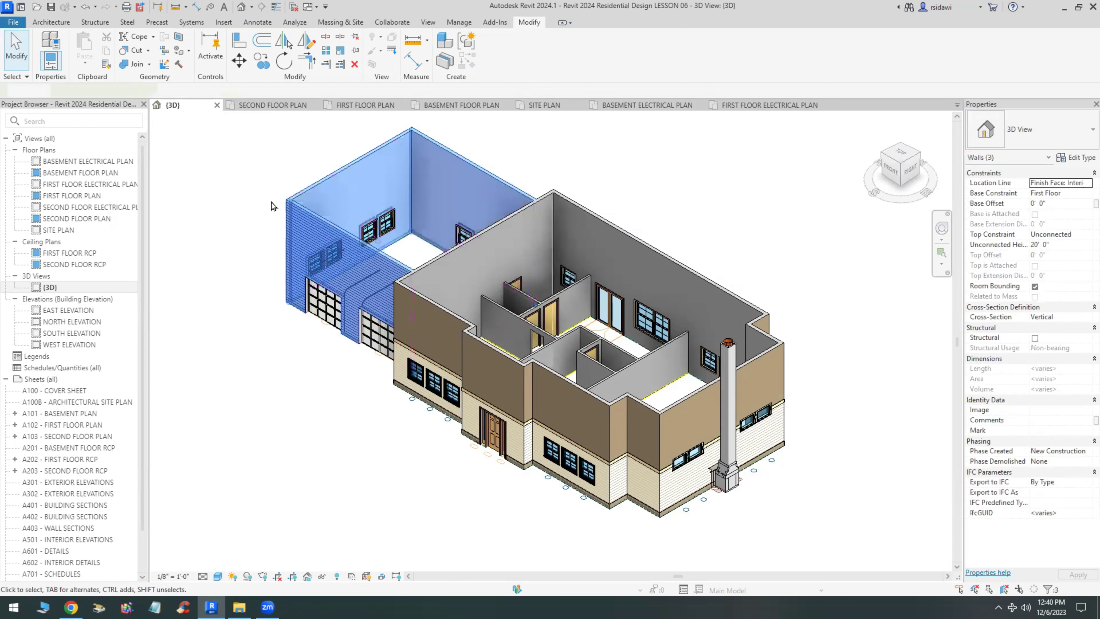
left_click(1075, 133)
scroll(1033, 288, "up", 3)
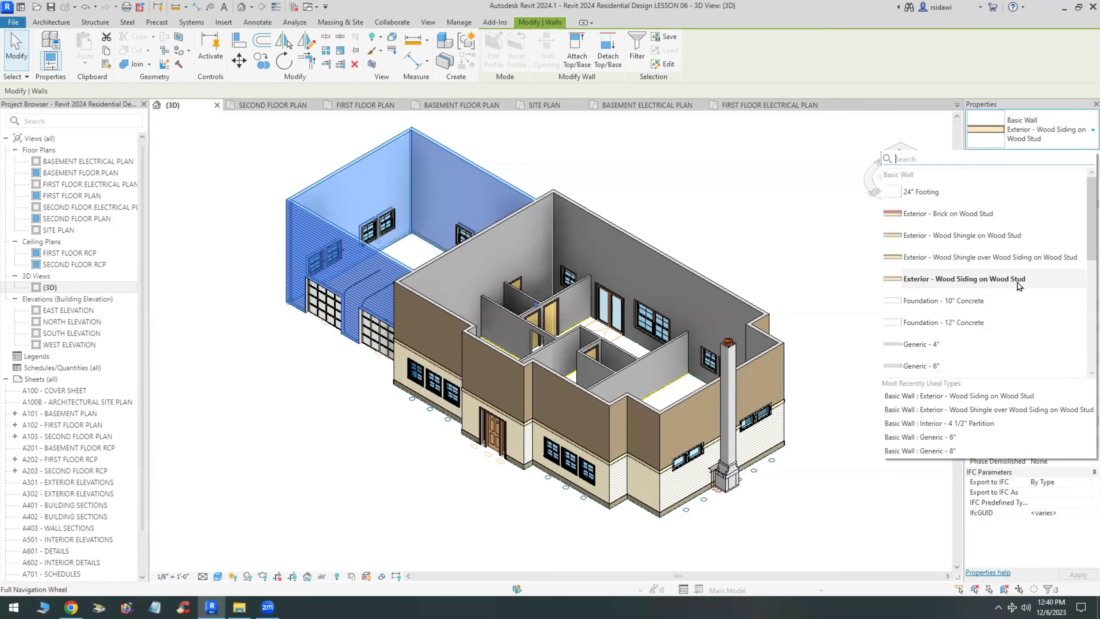
left_click(987, 238)
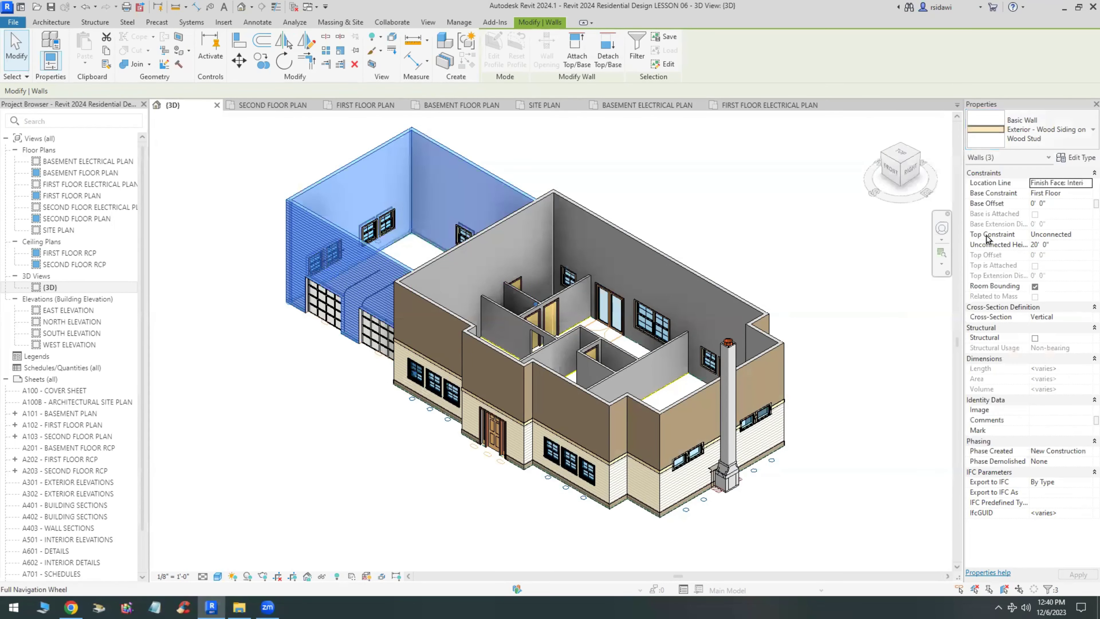
left_click(827, 273)
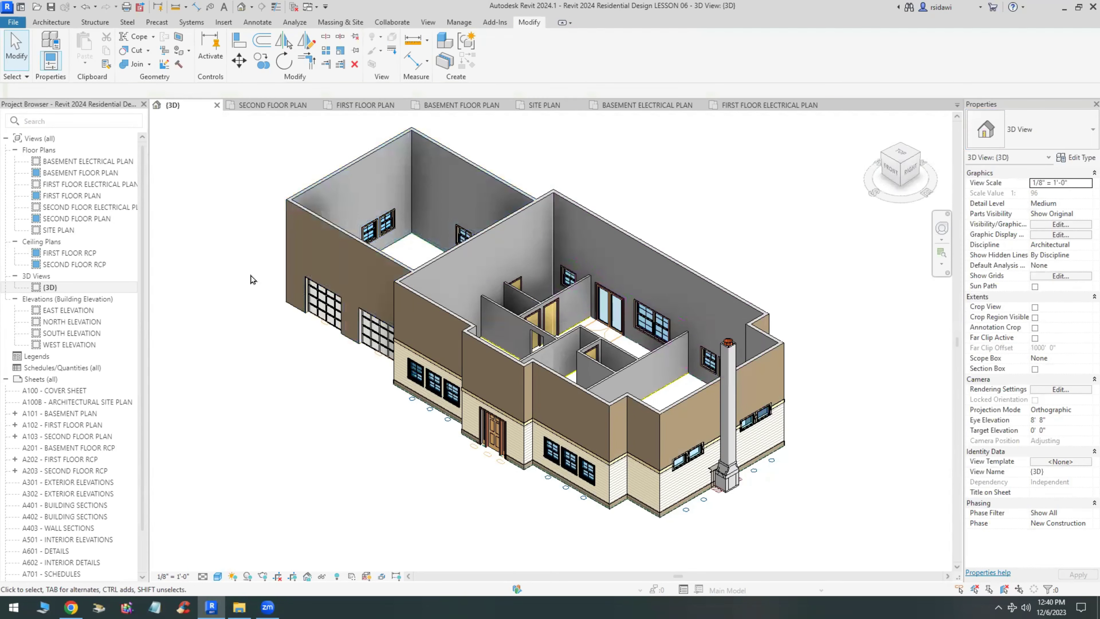
scroll(253, 279, "up", 5)
scroll(218, 276, "up", 1)
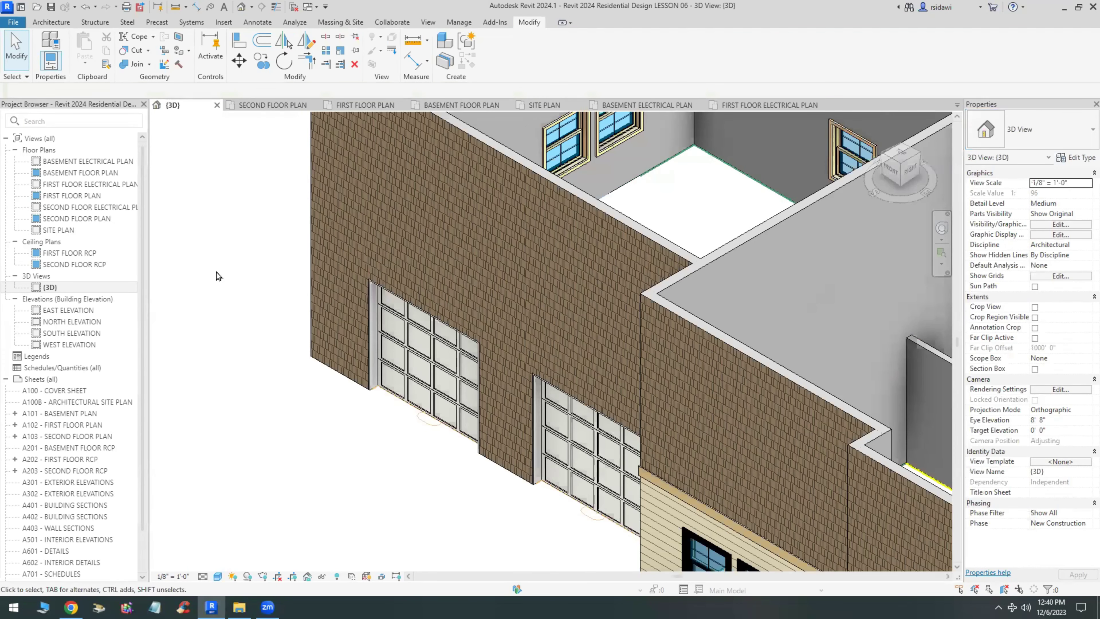
scroll(213, 277, "down", 6)
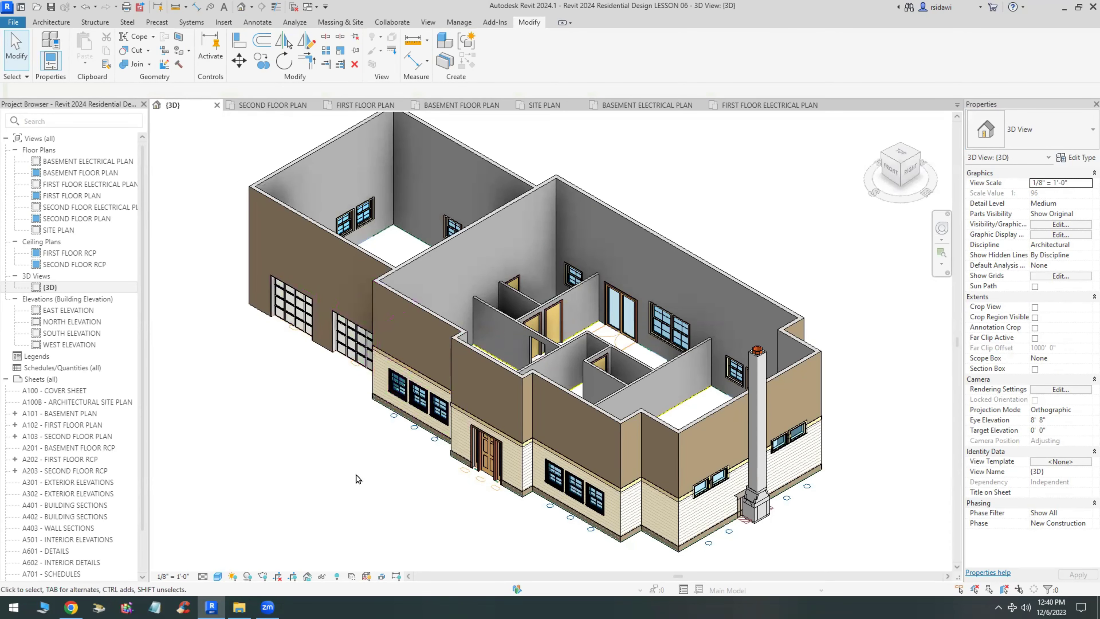
Review the type properties of the wood shingle wall at the back of the garage without changing them.
left_click(467, 152)
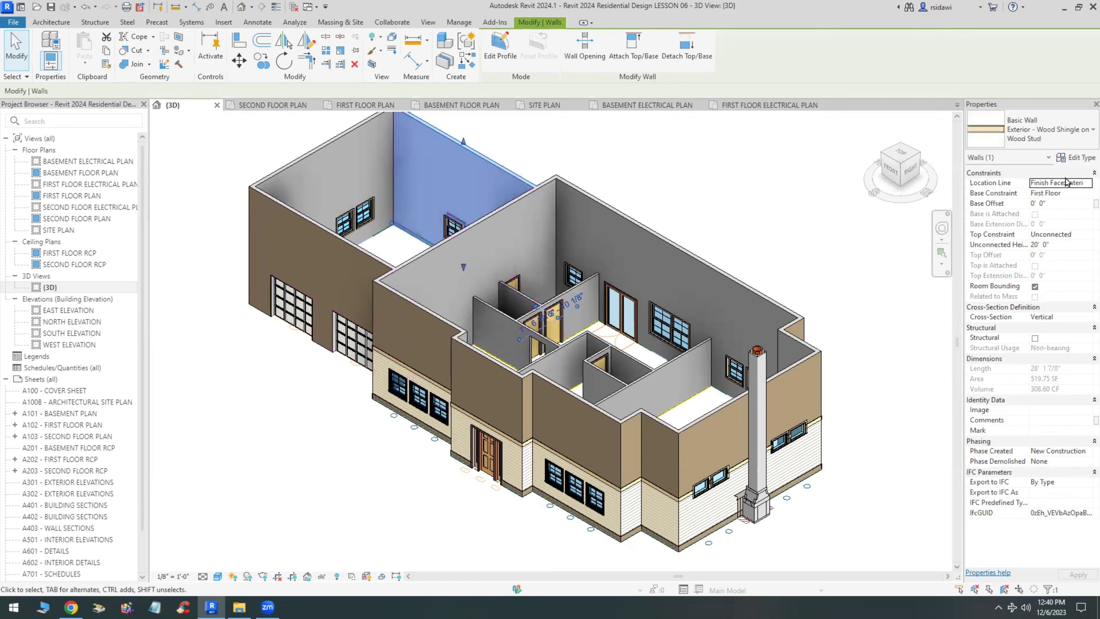
left_click(1077, 158)
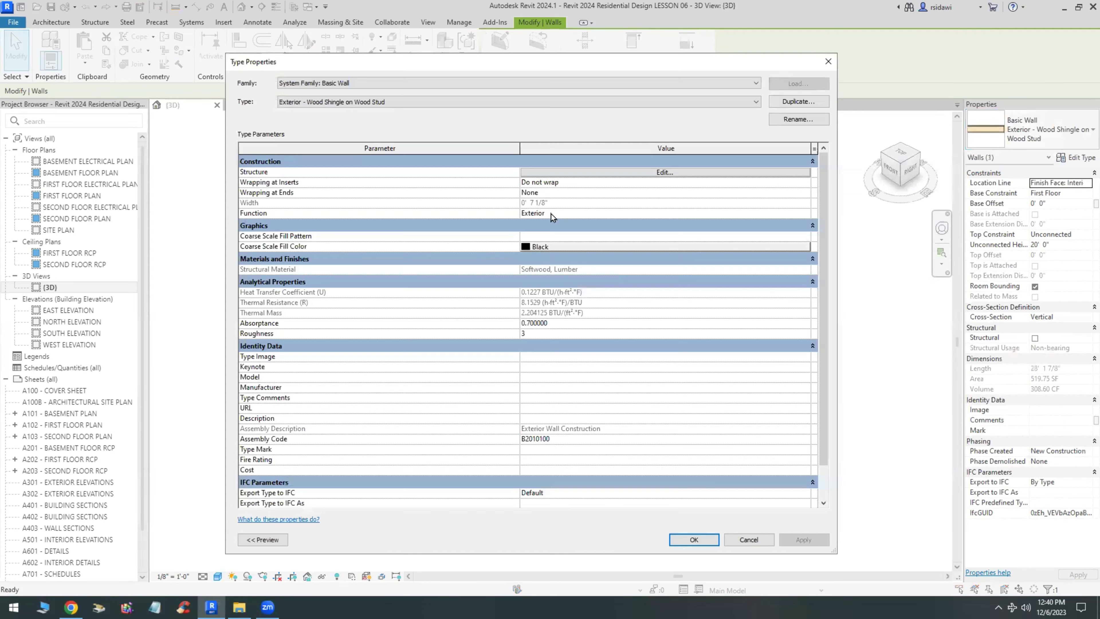
left_click(755, 543)
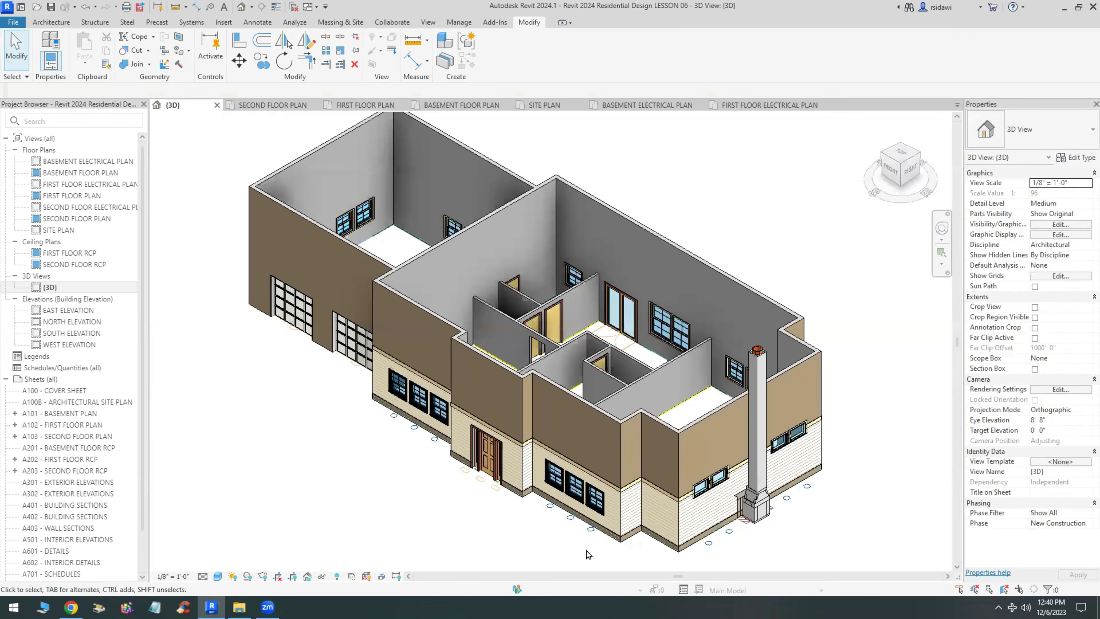
left_click(620, 566)
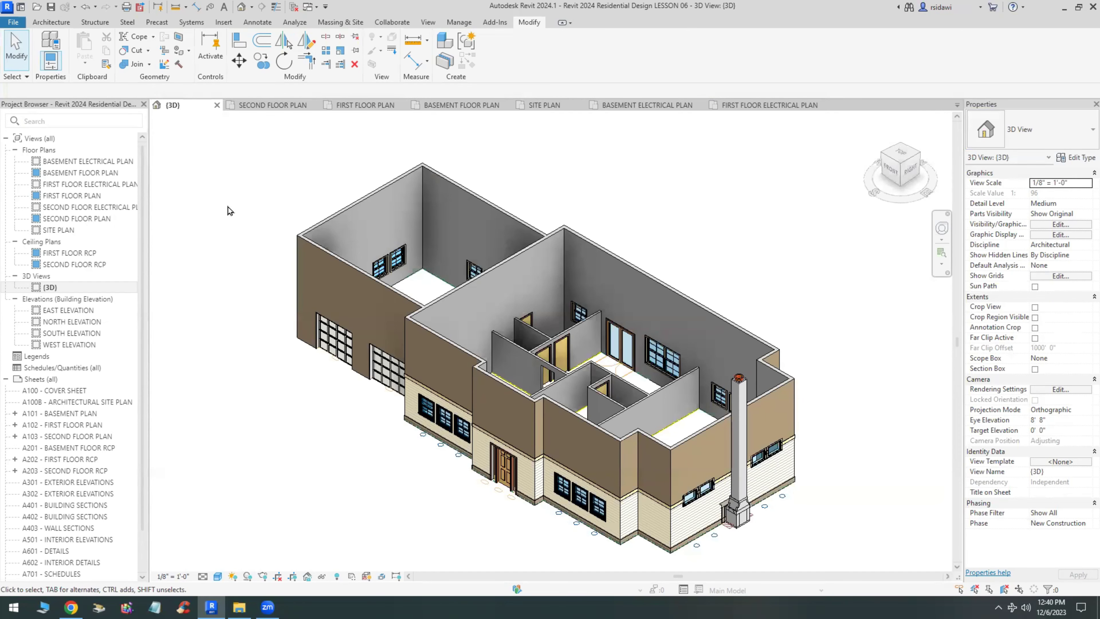
Set the second floor plan's underlay base level to None and apply it.
double_click(93, 220)
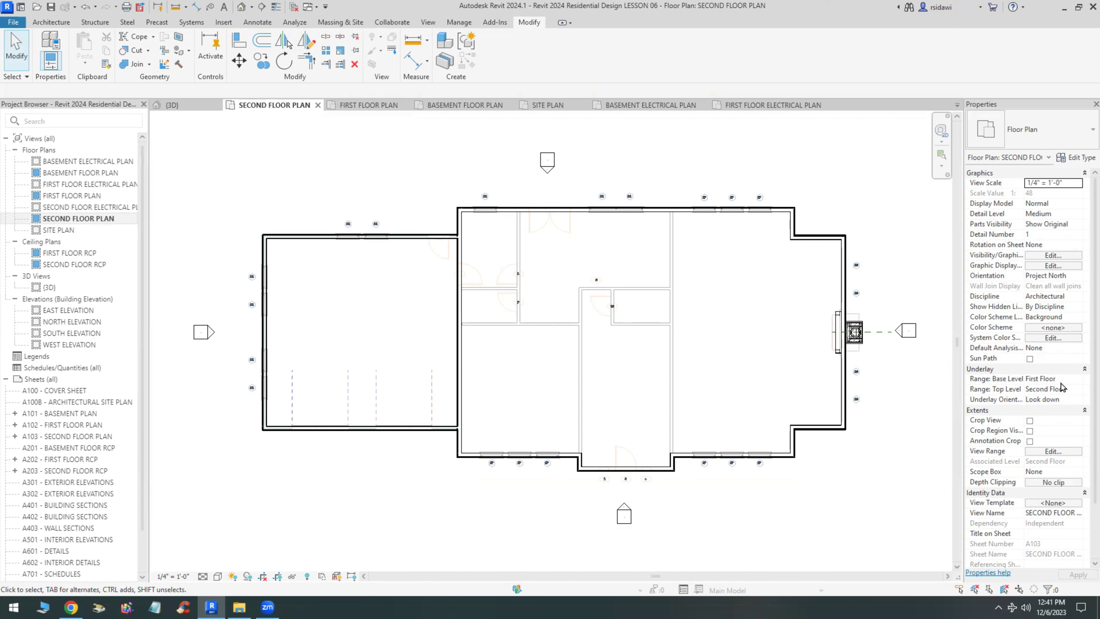
left_click(1077, 381)
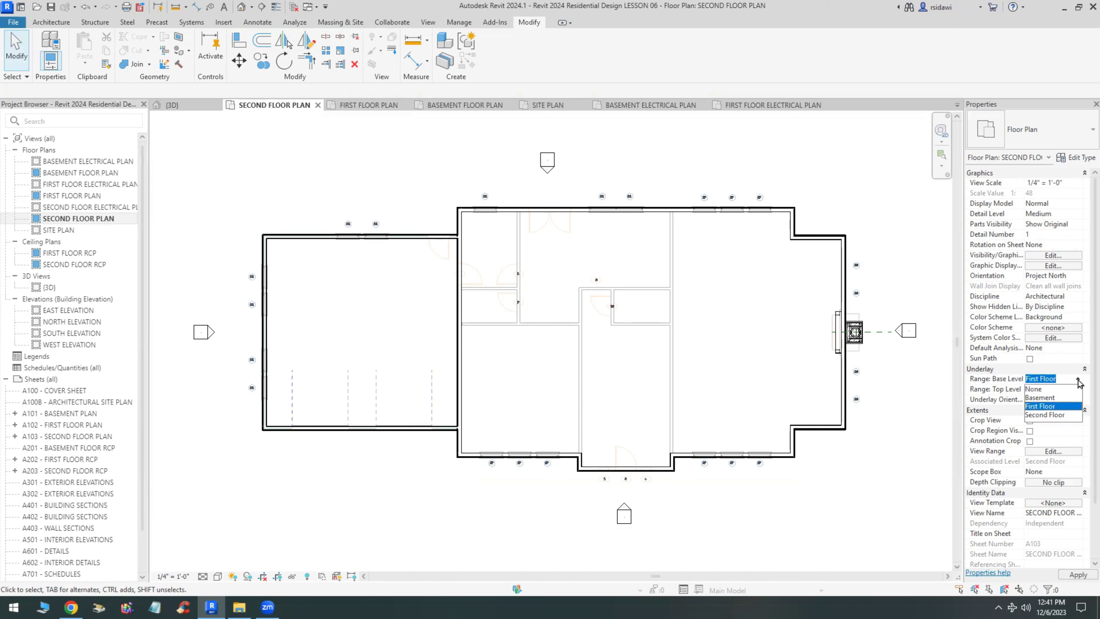
left_click(1038, 389)
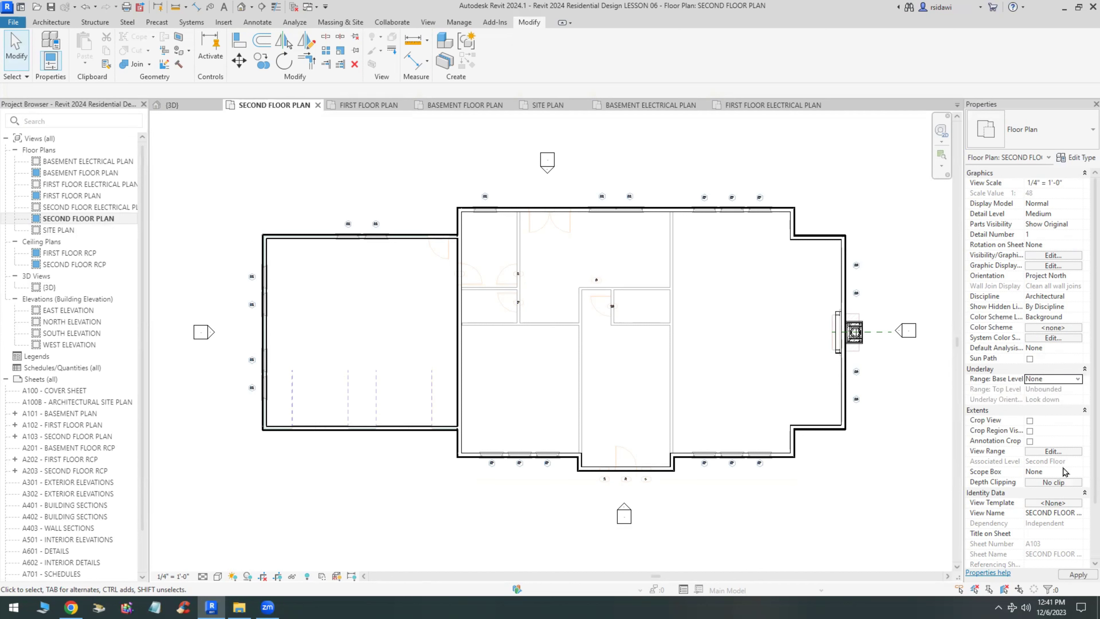
left_click(1077, 574)
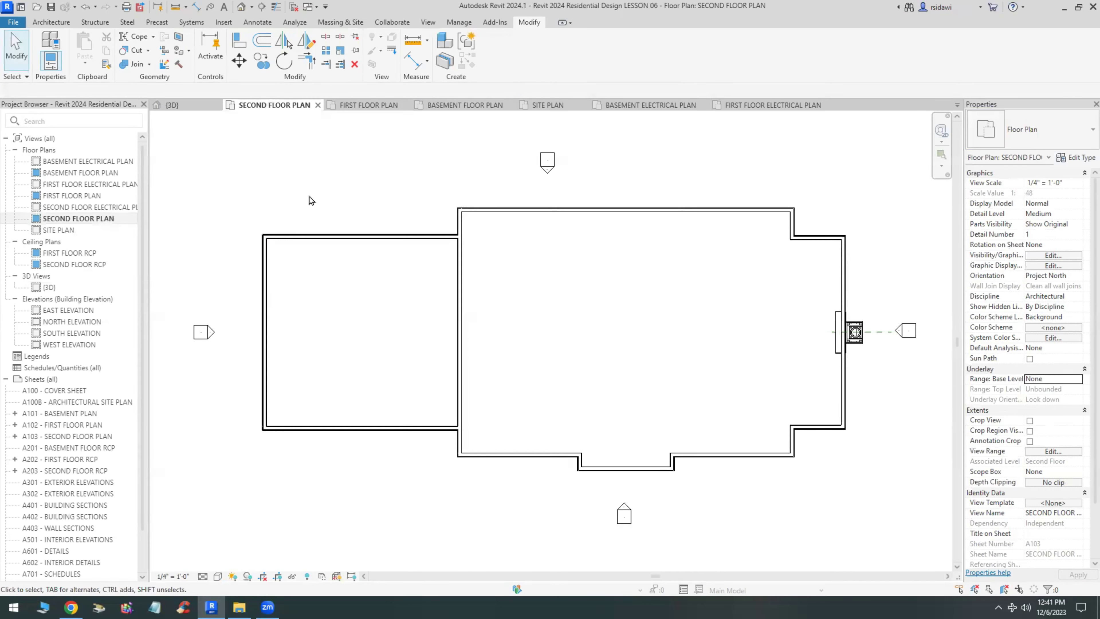
Link the CAD file Ex6-5 - Floor Plan - Second Floor.dwg into the second floor plan, positioned Auto - Origin to Internal Origin.
double_click(68, 174)
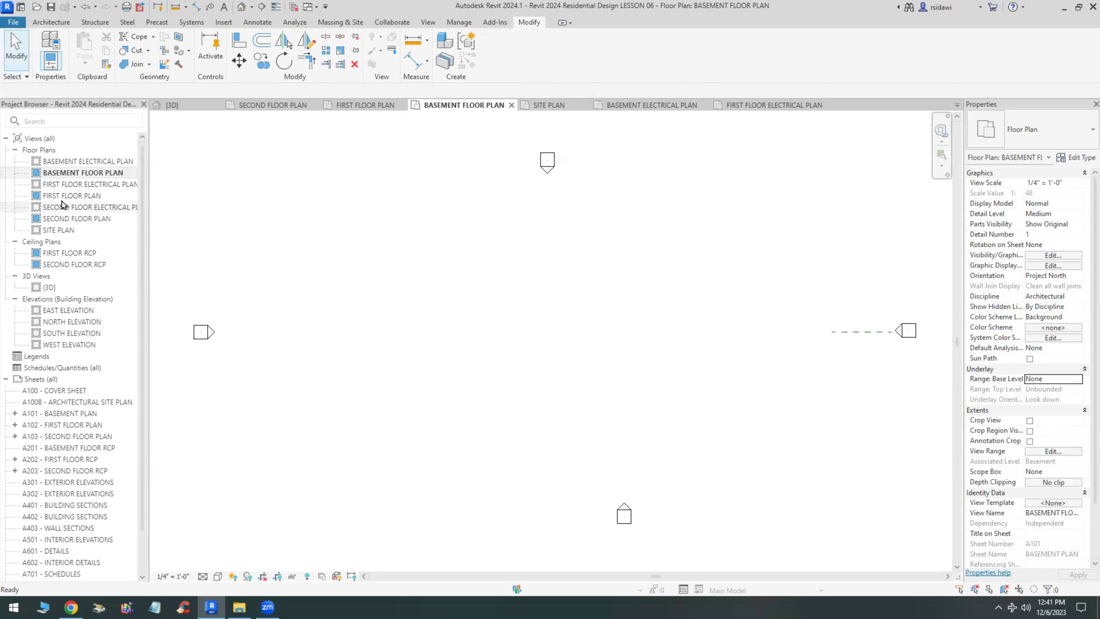
double_click(60, 221)
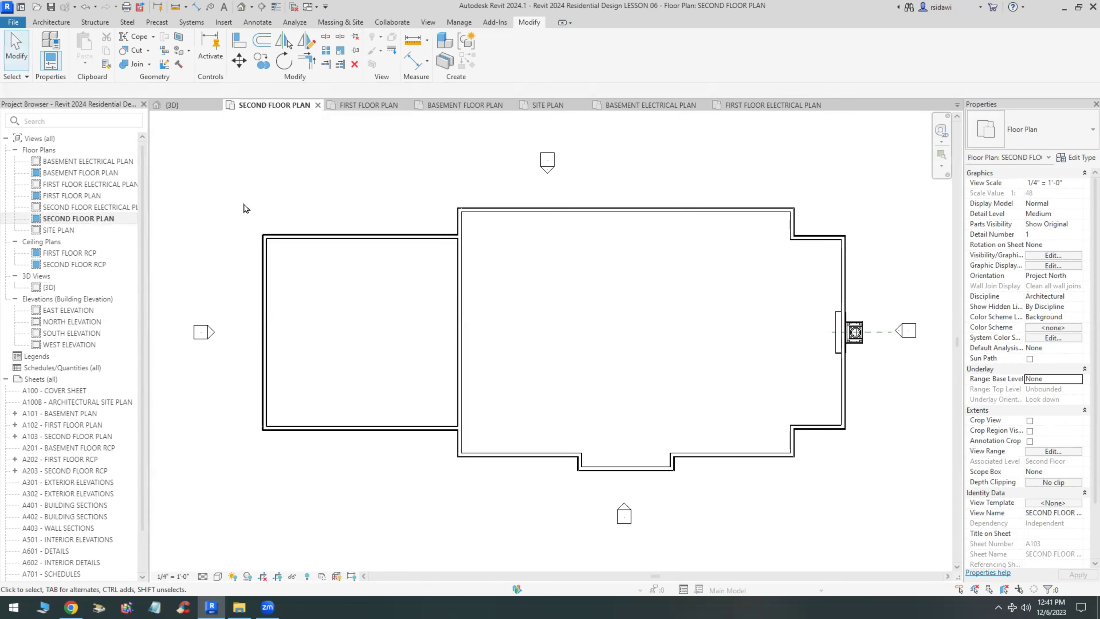
left_click(224, 23)
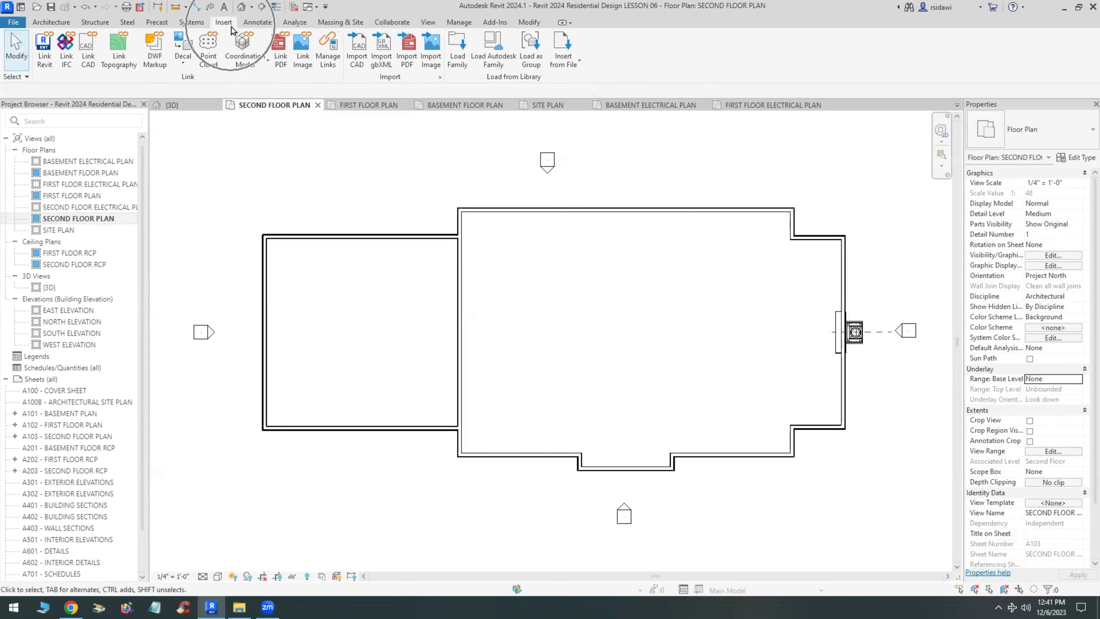
left_click(87, 57)
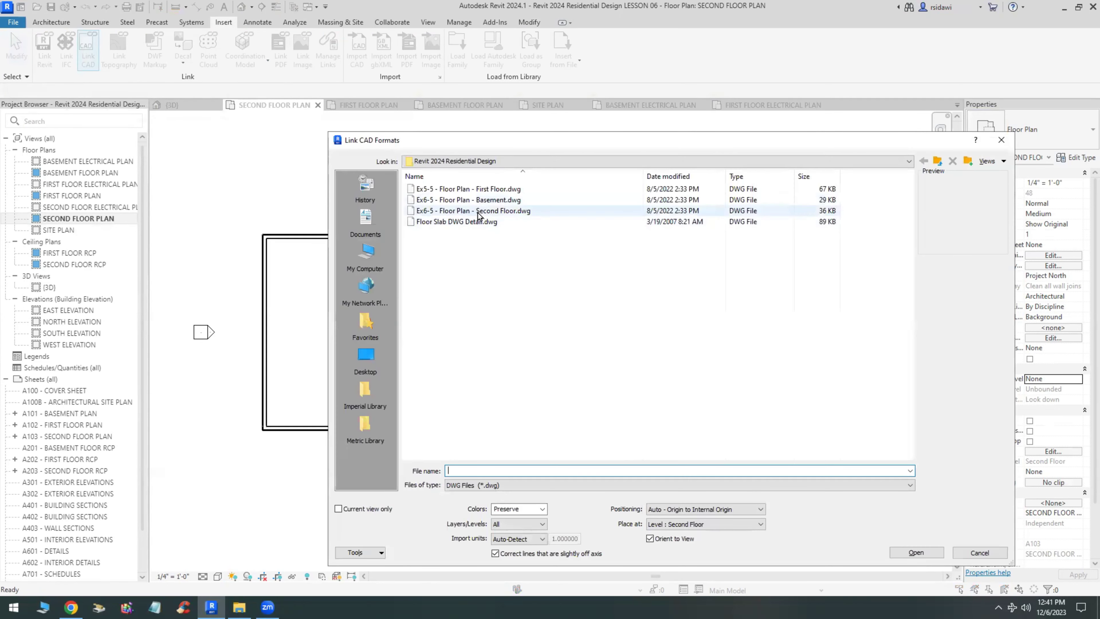
left_click(526, 211)
left_click(527, 211)
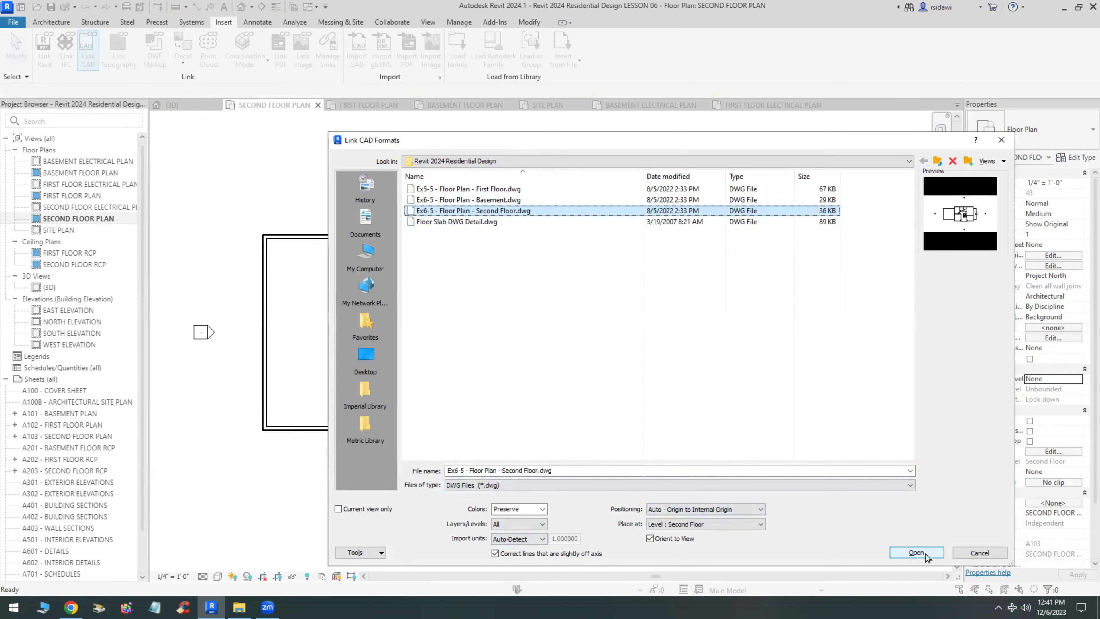
left_click(916, 553)
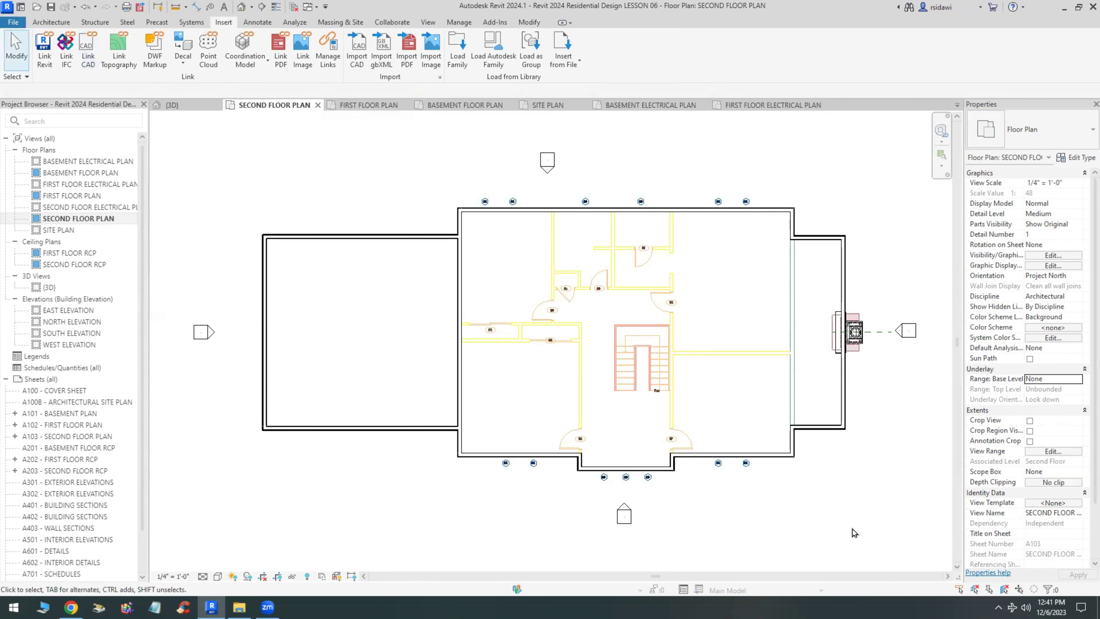
Draw an Interior - 4 1/2" Partition over the linked closet wall at doors 23 and 19, from the exterior wall to the bedroom corner.
scroll(646, 378, "up", 2)
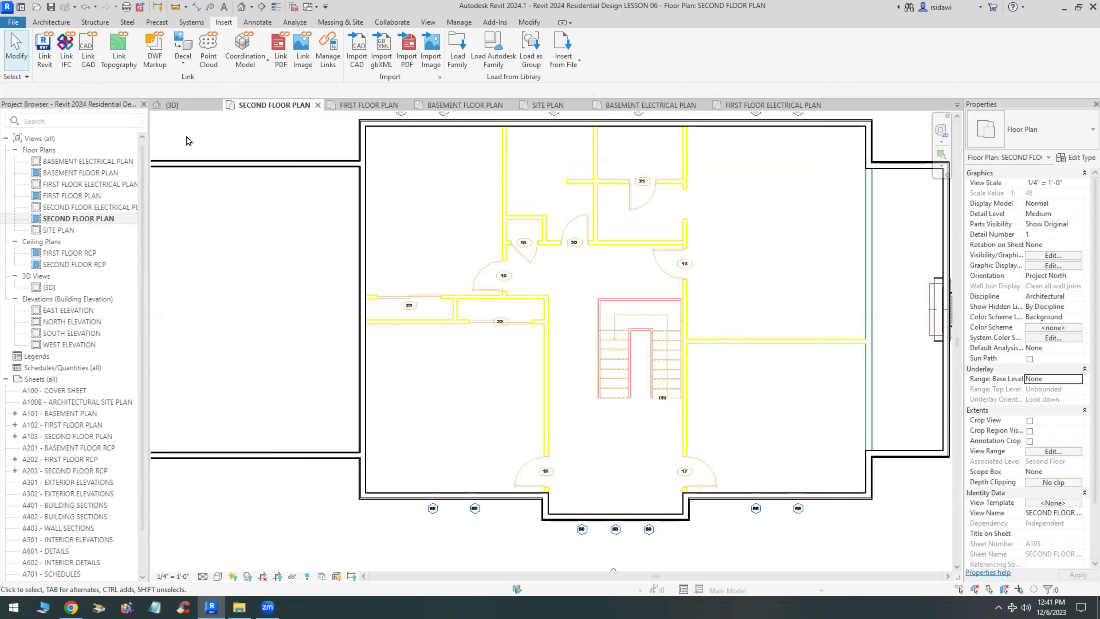
left_click(50, 23)
left_click(45, 42)
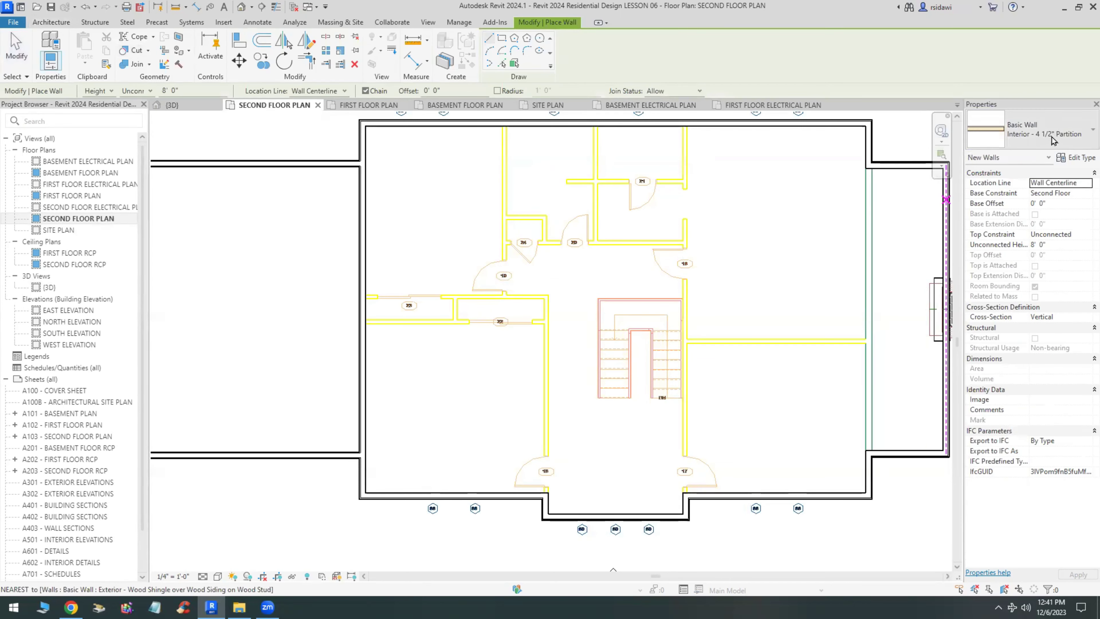
left_click(1052, 140)
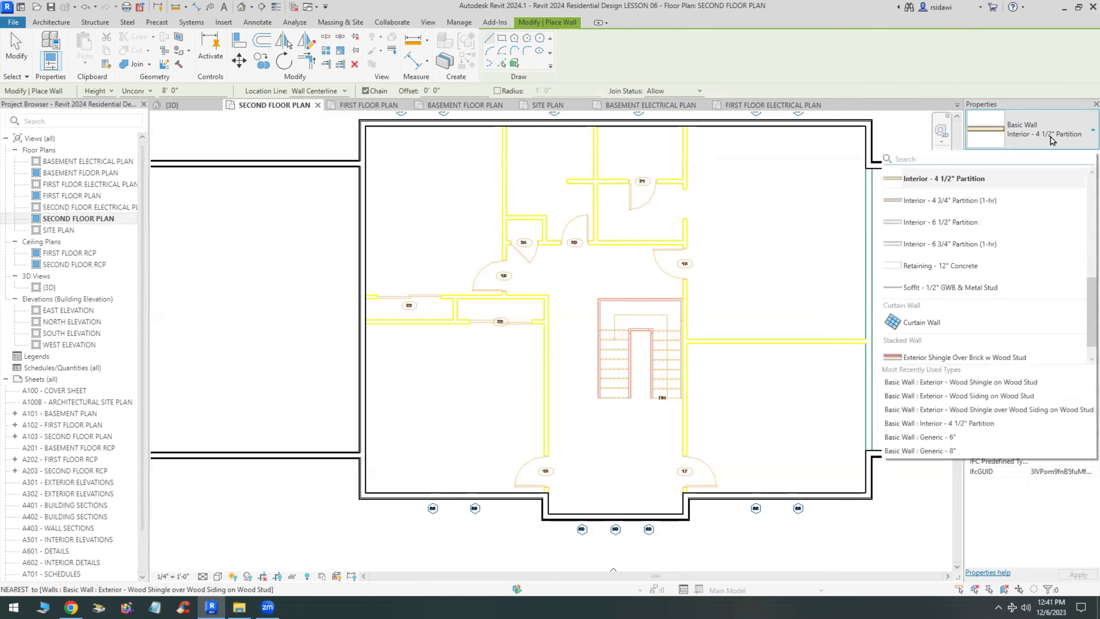
left_click(1053, 139)
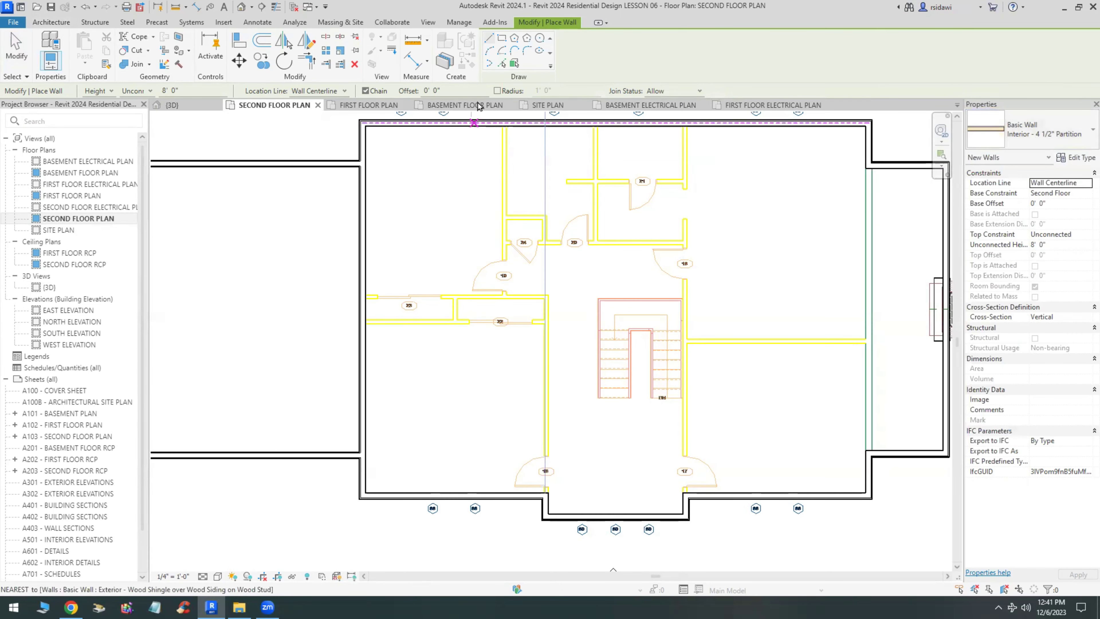
scroll(422, 297, "up", 5)
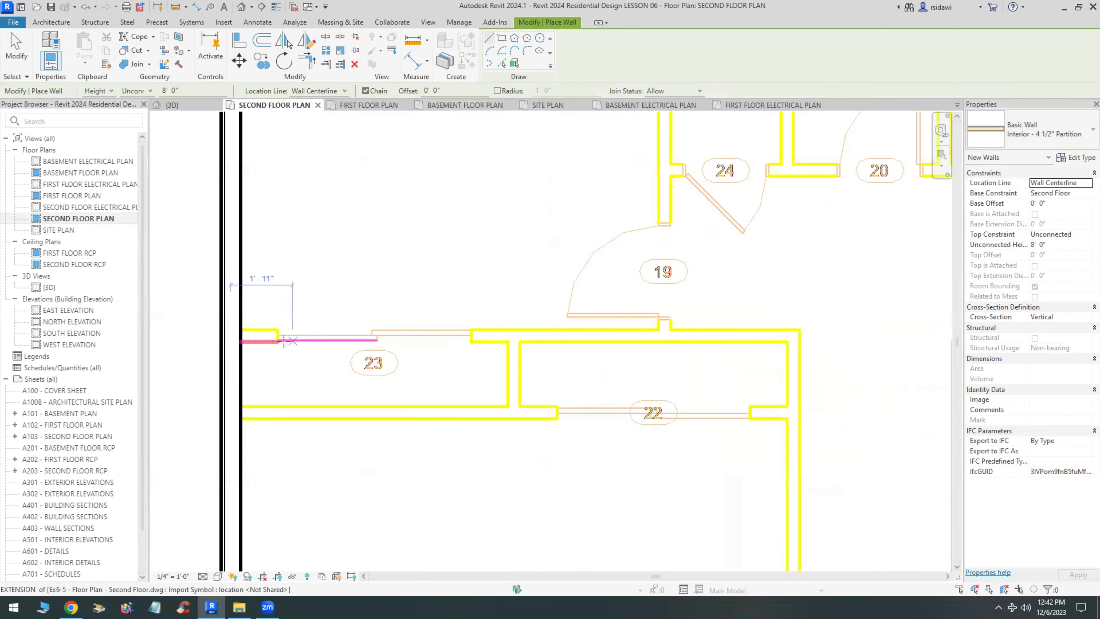
left_click(241, 334)
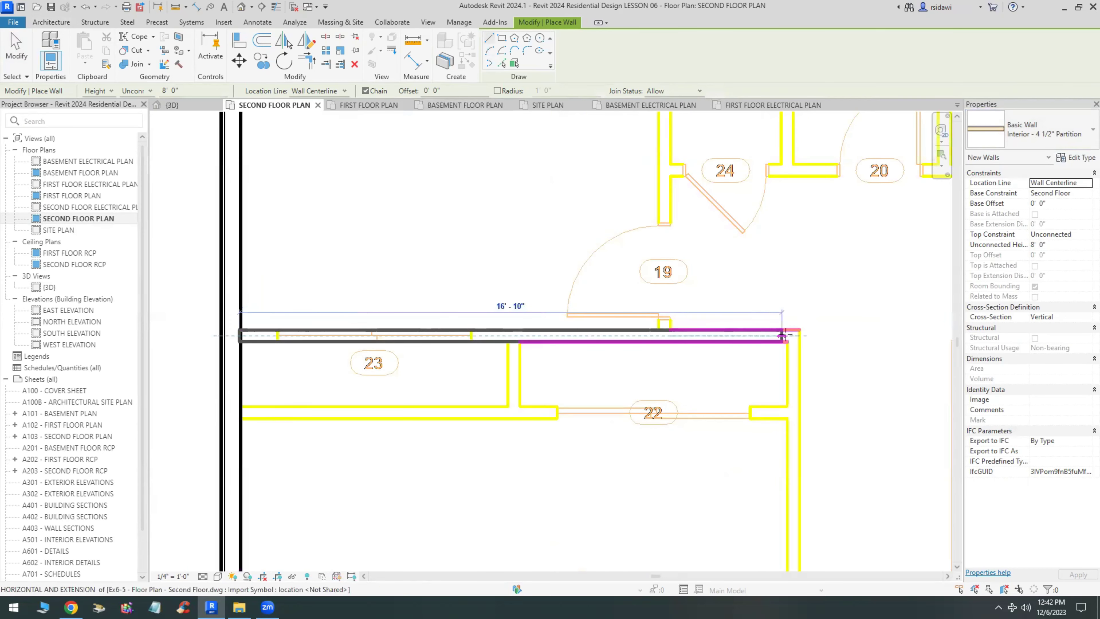
left_click(793, 335)
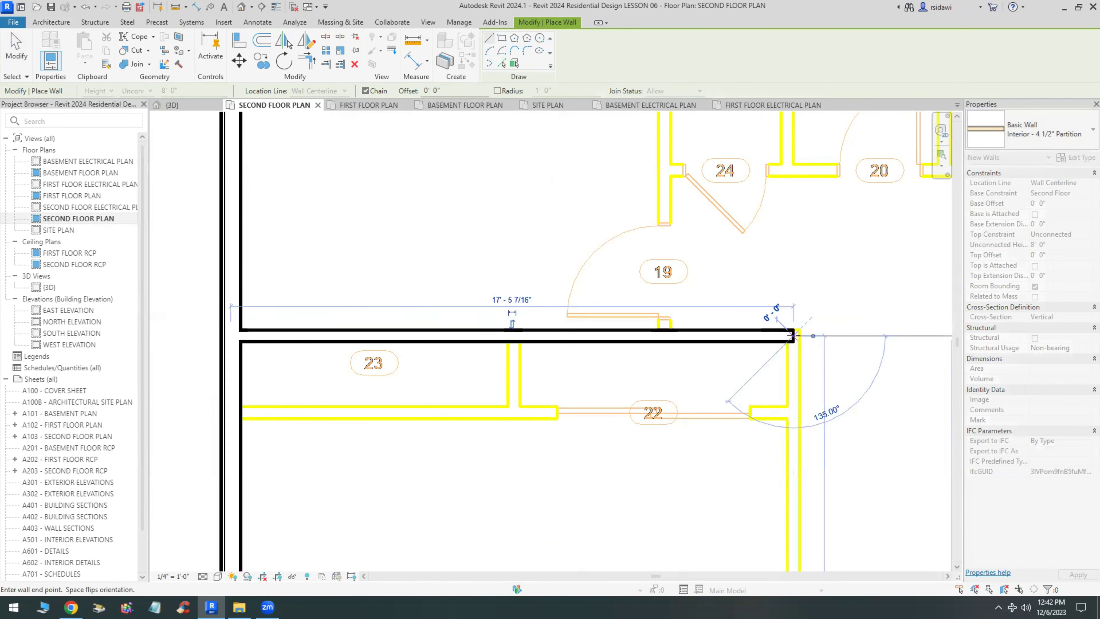
Continue the partition chain from the closet corner, about 18' 7 1/2" along the bedroom's stair-side wall, to the front exterior wall.
scroll(793, 421, "down", 4)
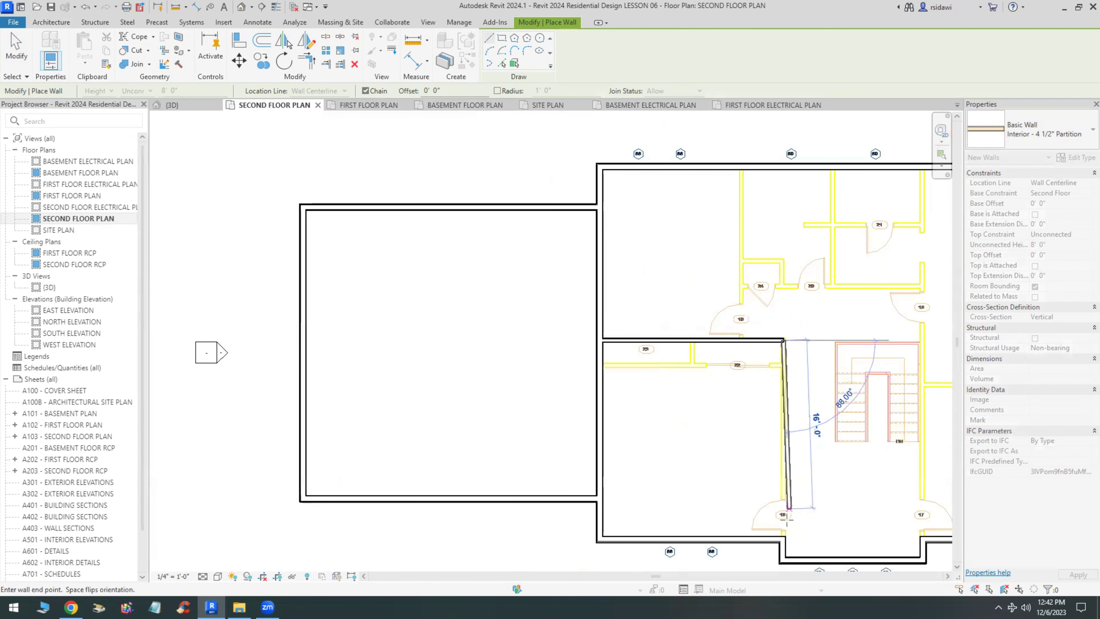
scroll(779, 542, "up", 3)
scroll(779, 543, "up", 2)
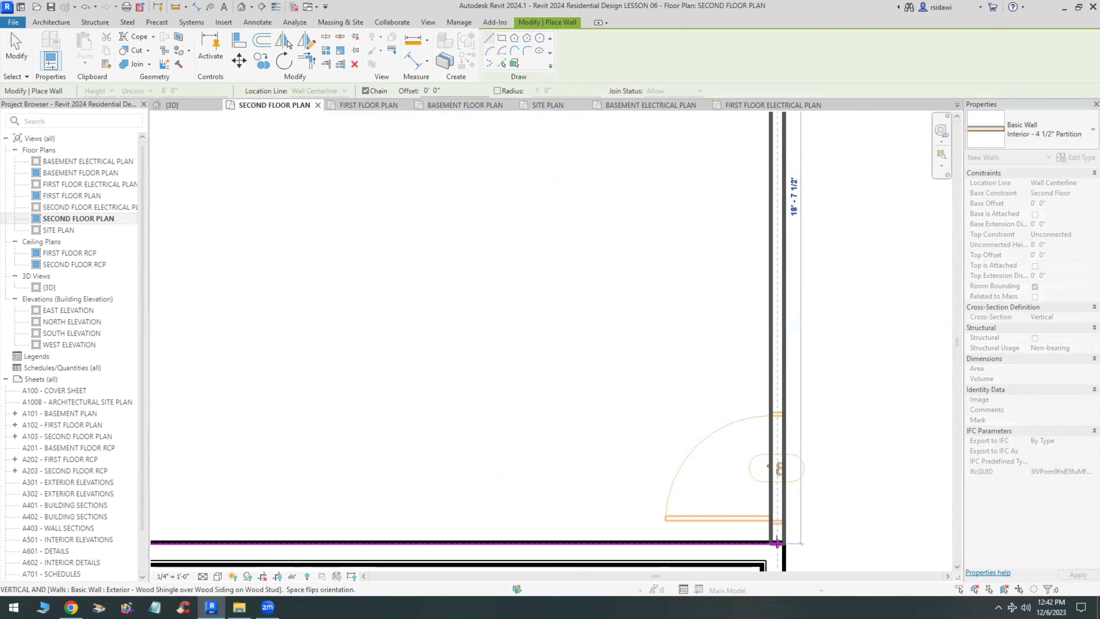
left_click(777, 542)
scroll(755, 511, "down", 2)
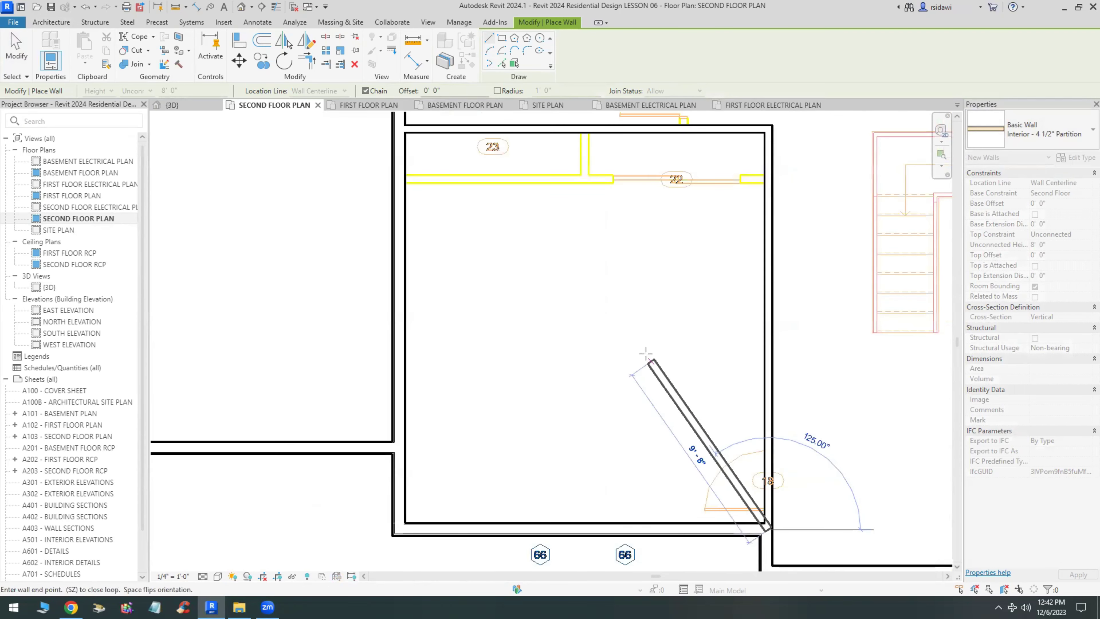
scroll(600, 220, "up", 2)
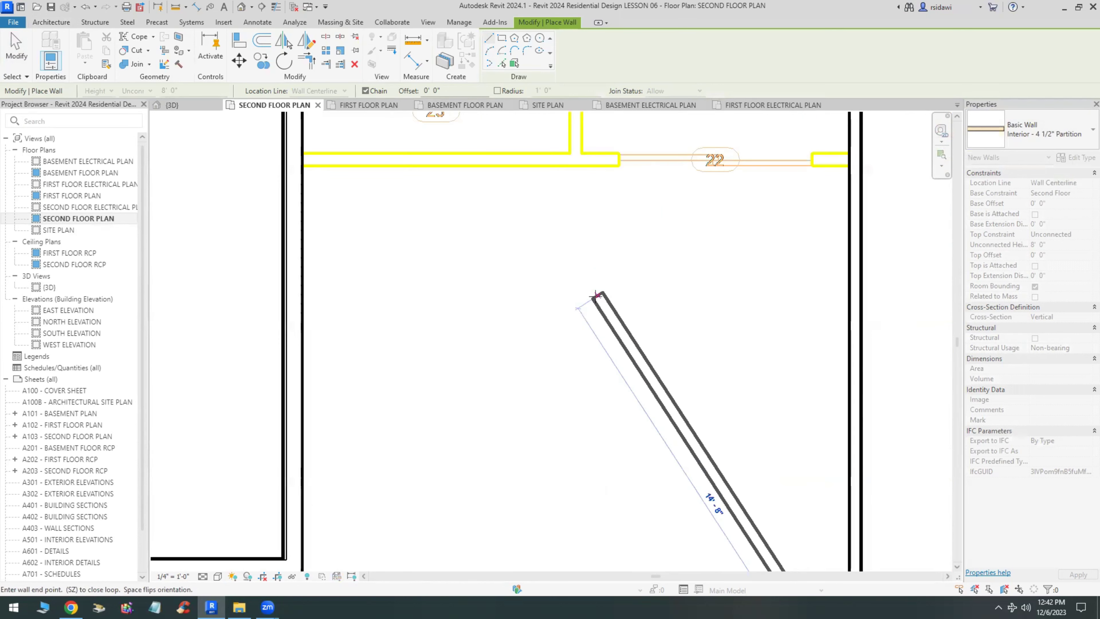
End the current partition chain at the bedroom's front exterior wall and exit wall placement.
key("Escape")
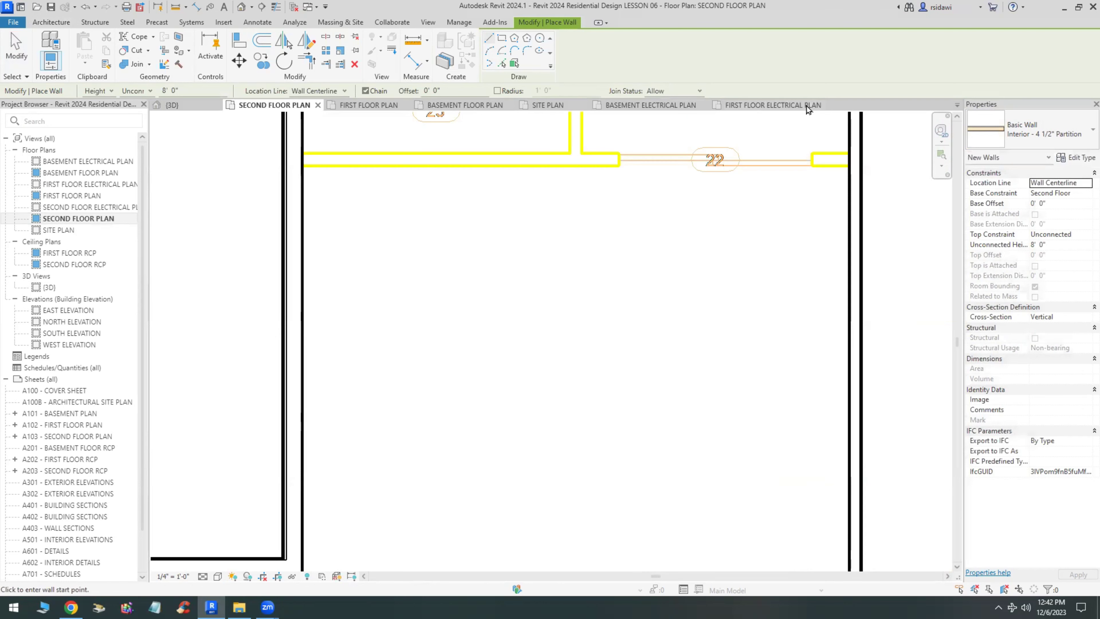
left_click(16, 49)
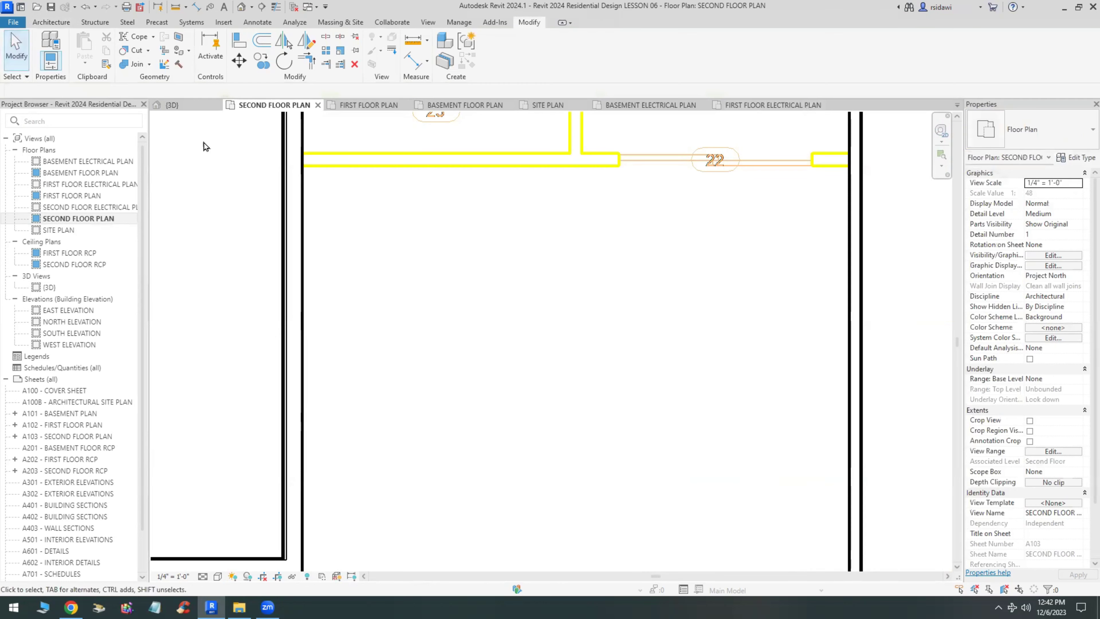
scroll(562, 260, "down", 3)
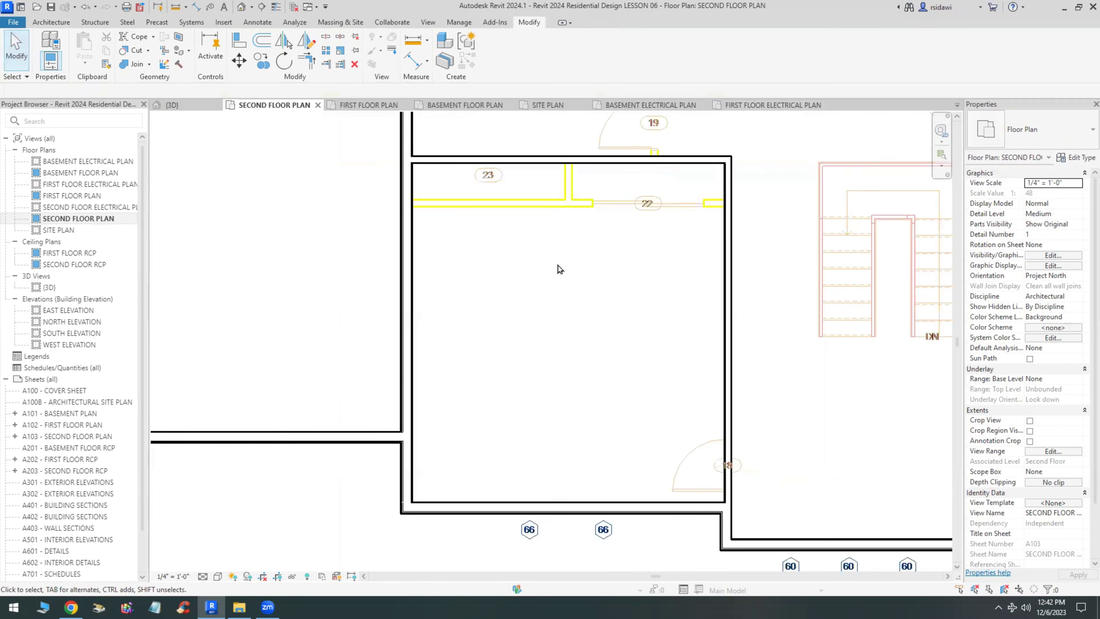
Draw an Interior - 4 1/2" Partition about 26' long between the chimney-side bump-out's two exterior corners, along the linked CAD wall.
scroll(576, 161, "up", 4)
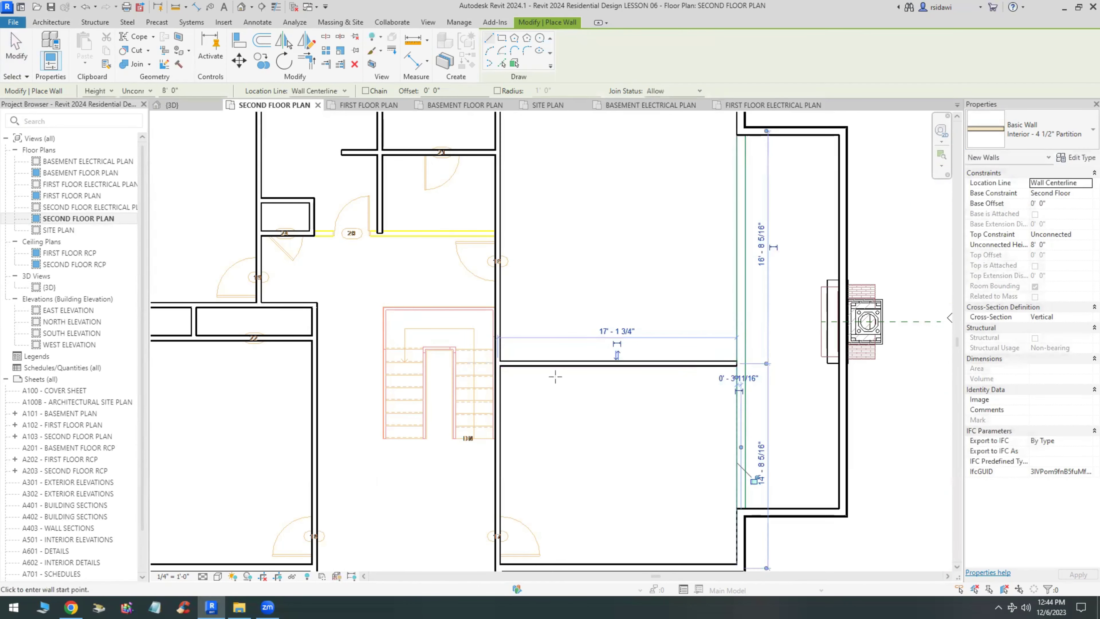
scroll(737, 131, "up", 3)
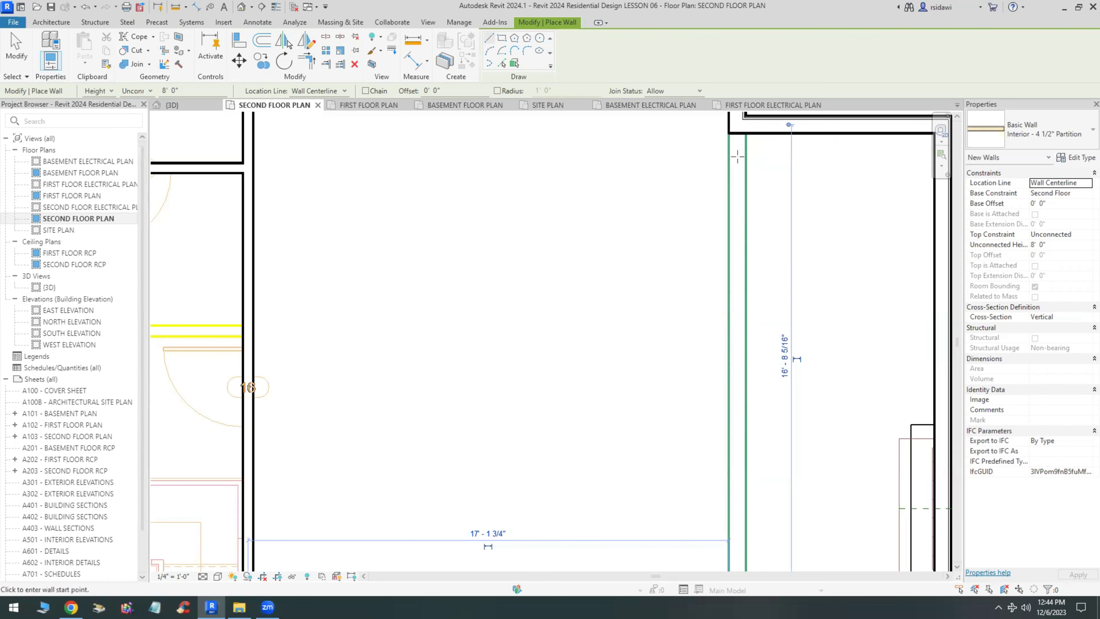
scroll(737, 173, "down", 1)
scroll(737, 176, "down", 1)
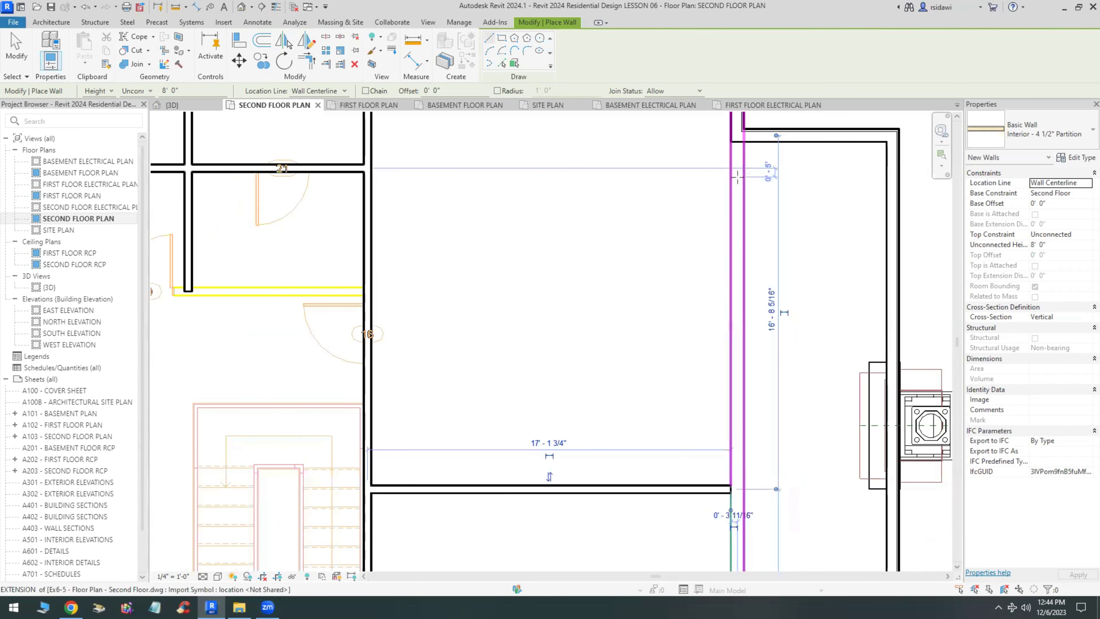
left_click(738, 150)
scroll(736, 182, "down", 5)
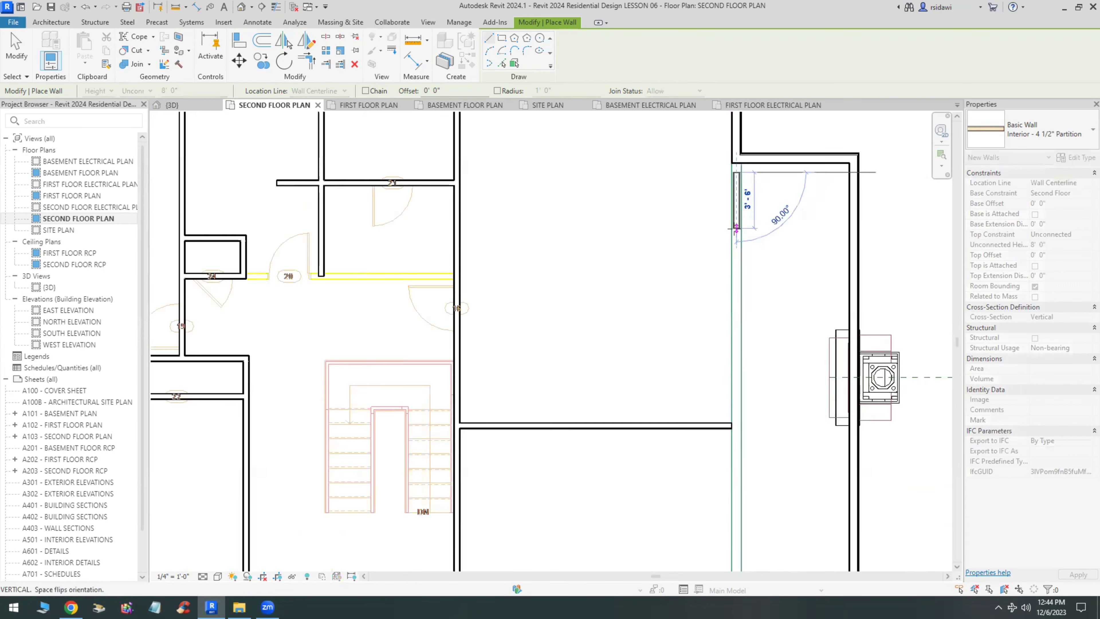
scroll(734, 255, "up", 5)
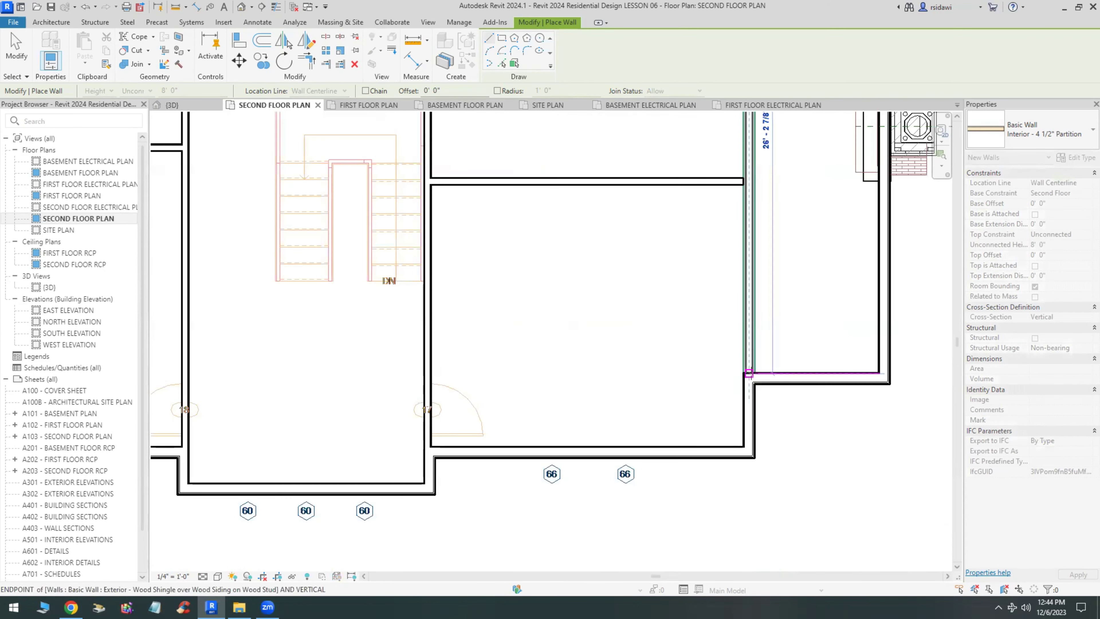
left_click(766, 343)
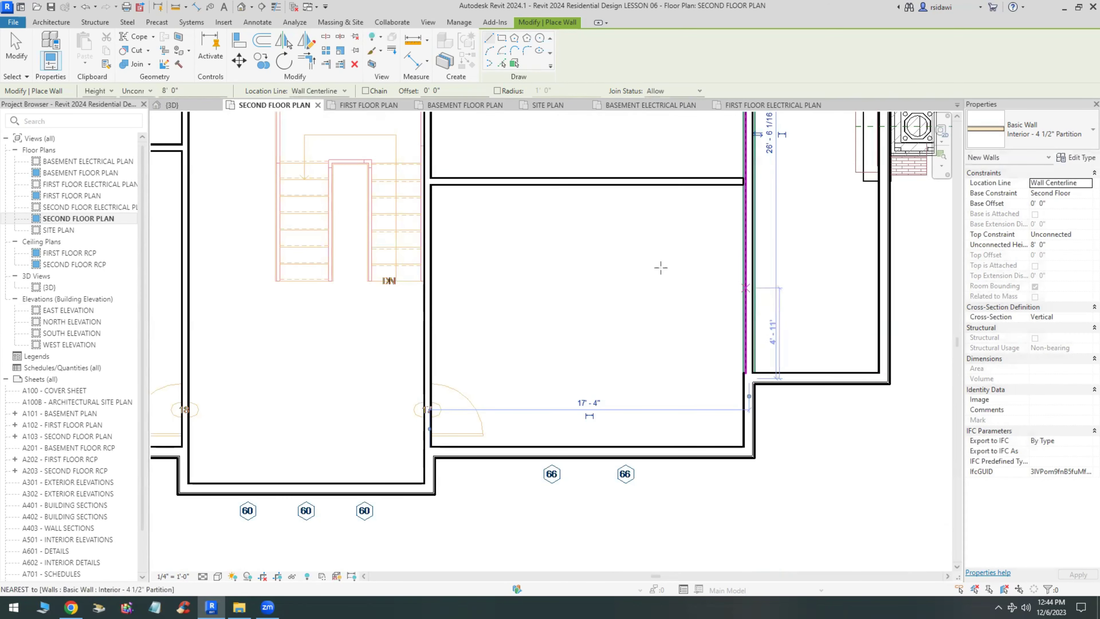
left_click(16, 46)
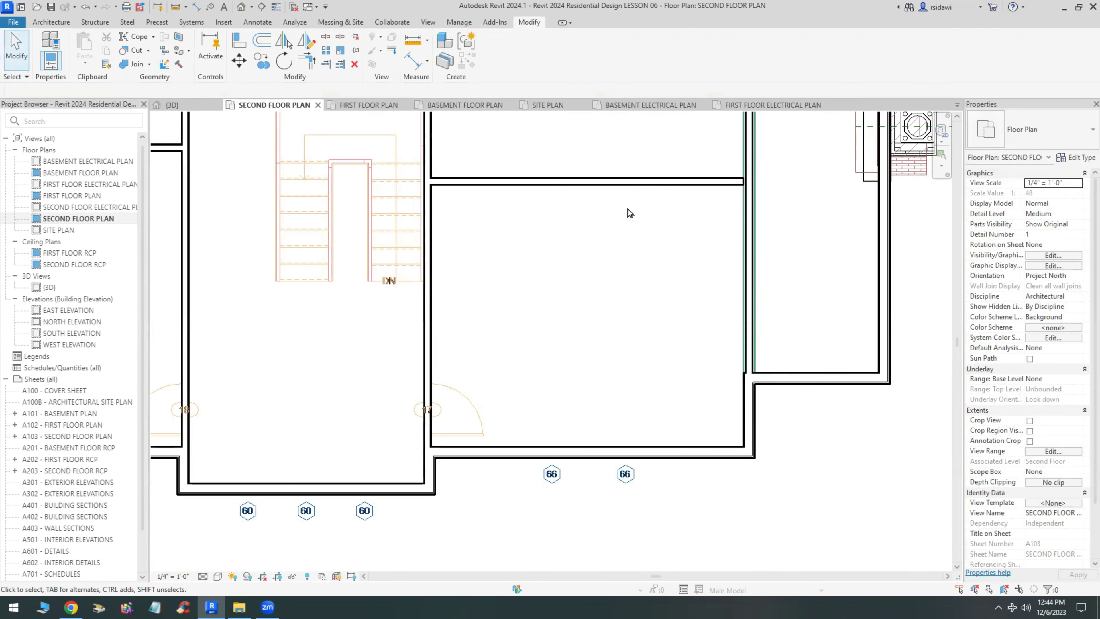
Align the new chimney-side partition with the linked CAD wall's bedroom-side line, closing the gap to the bedroom dividing wall.
scroll(727, 175, "up", 3)
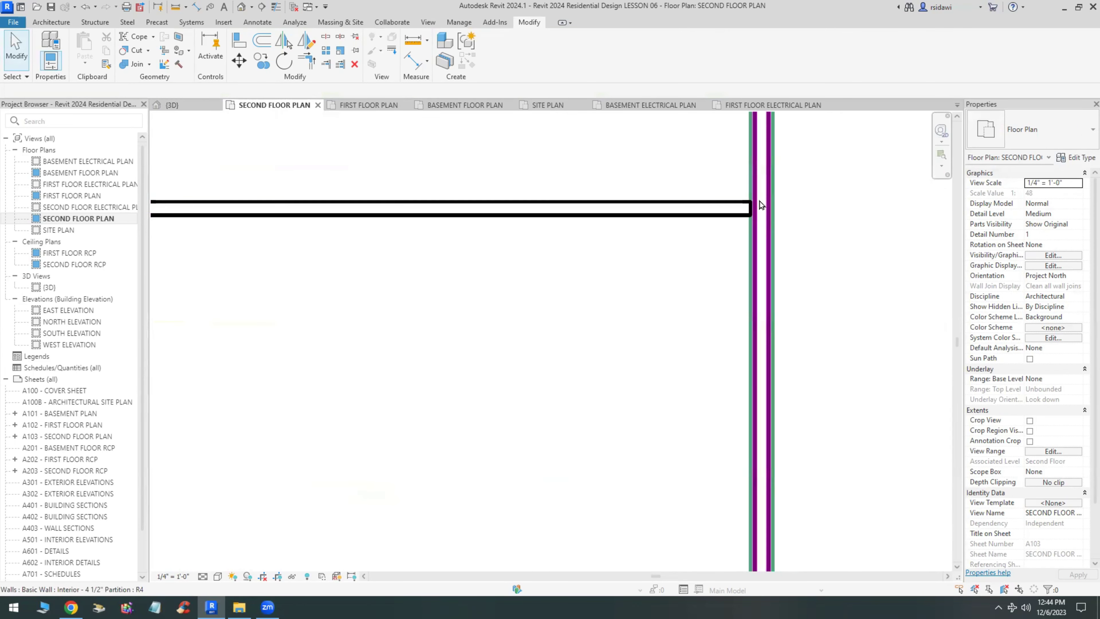
left_click(239, 41)
left_click(748, 151)
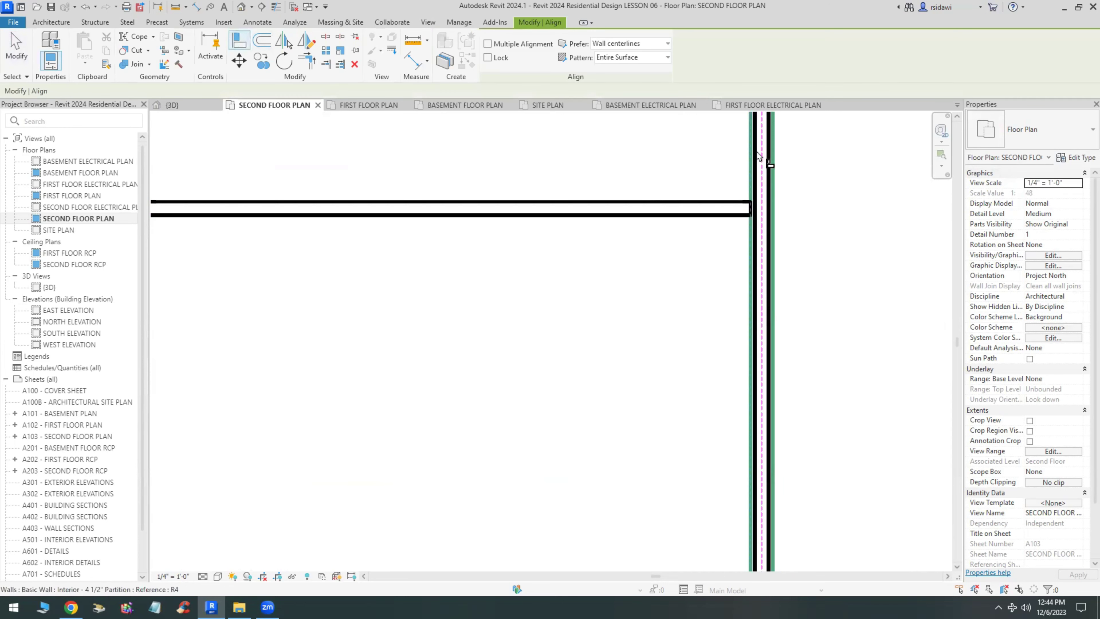
left_click(756, 158)
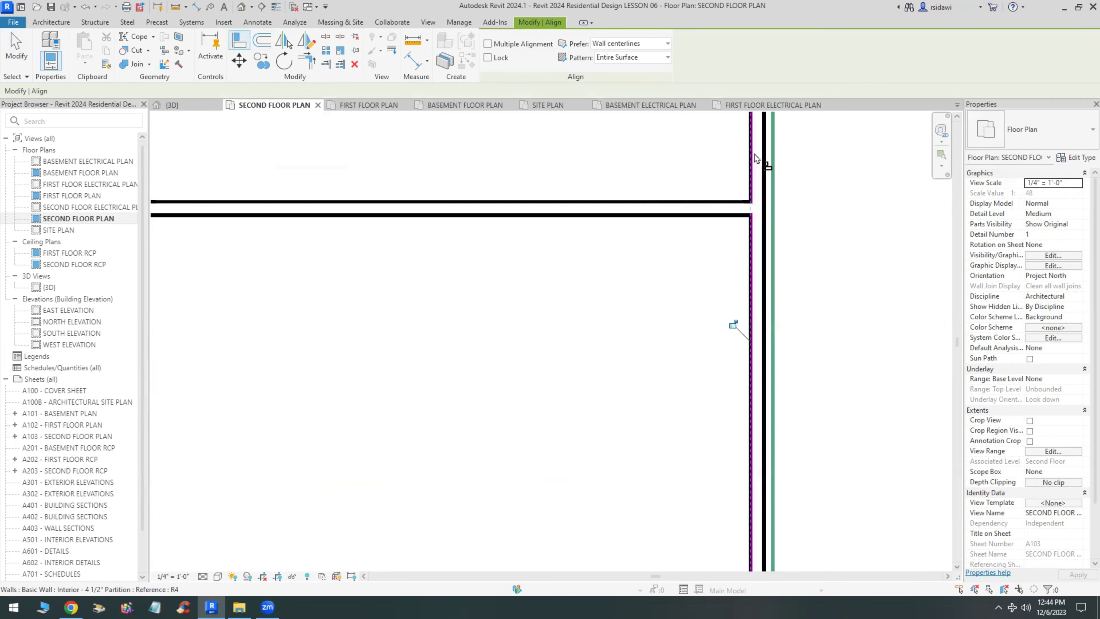
key("Escape")
key("Escape")
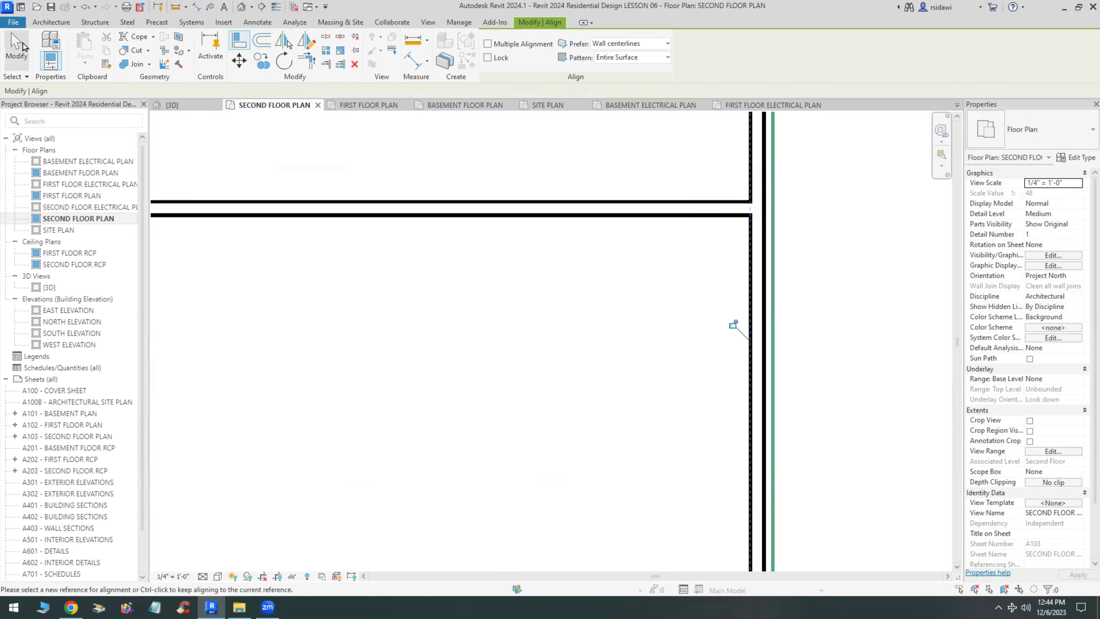
Extend the closet partition at door 24 past door 20 to the bedroom wall containing door 16.
scroll(497, 296, "down", 5)
scroll(429, 156, "up", 3)
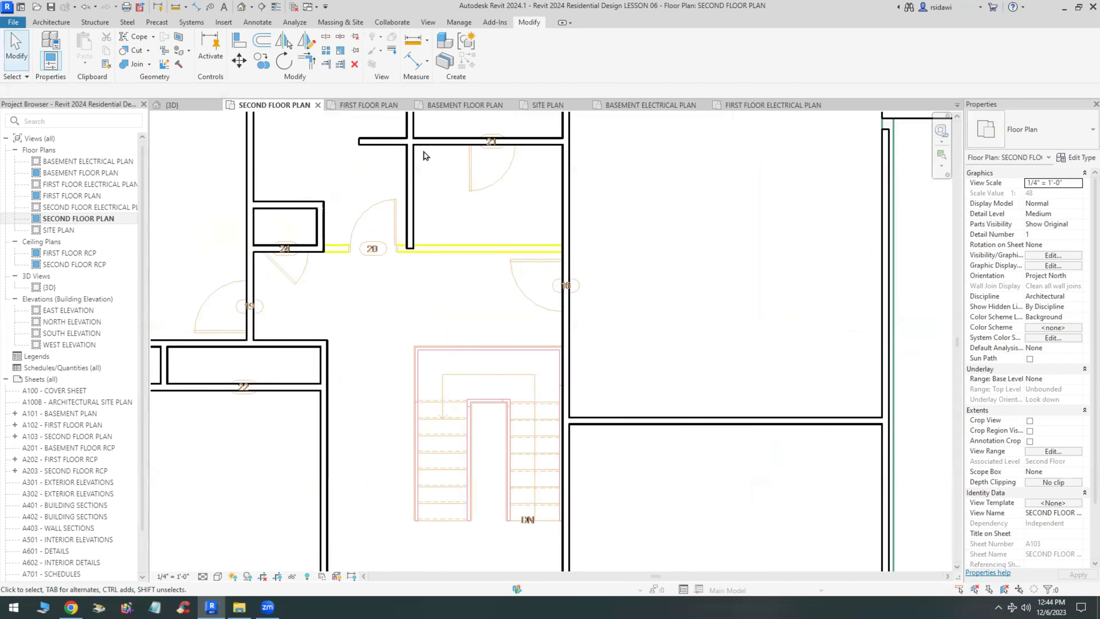
left_click(262, 301)
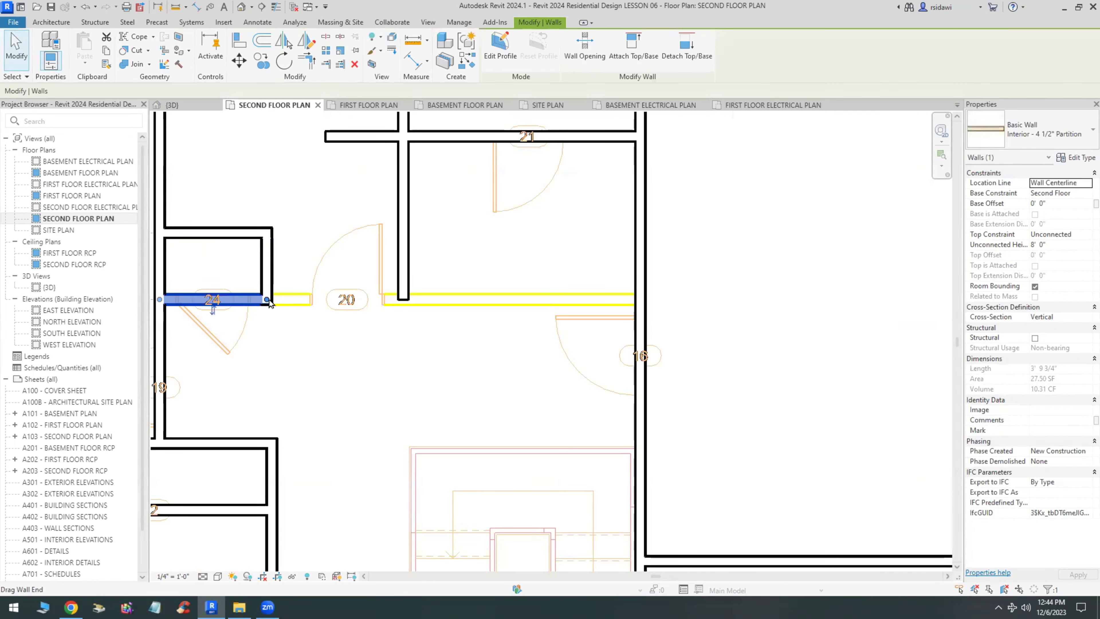
left_click_drag(267, 300, 639, 299)
left_click(703, 317)
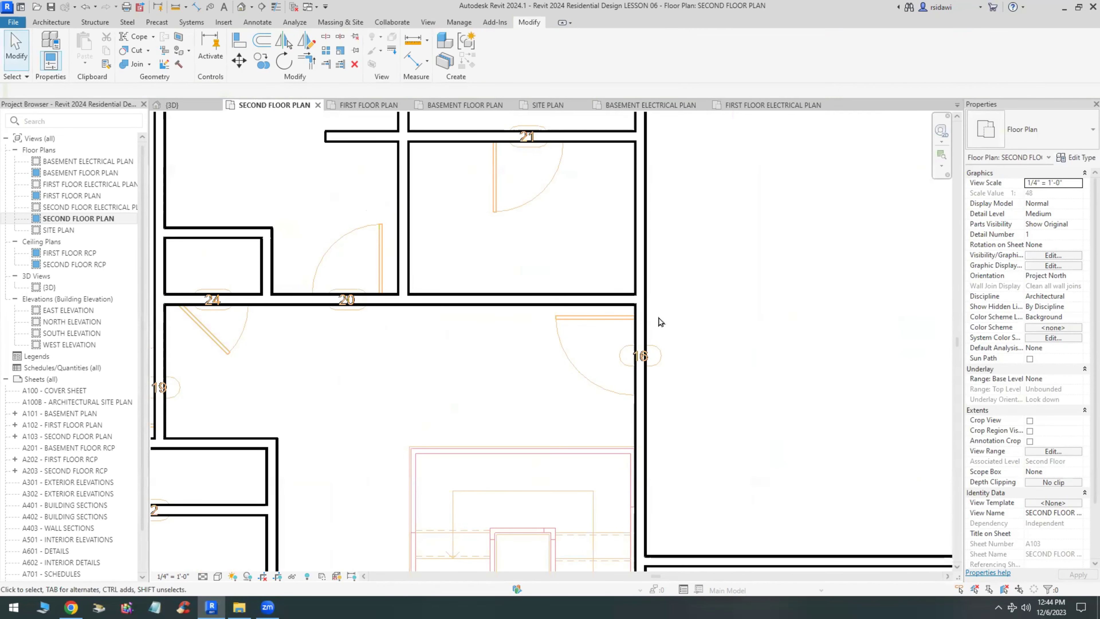
Start placing doors and set the second floor plan's visual style to Wireframe to reveal the linked openings.
scroll(433, 347, "down", 2)
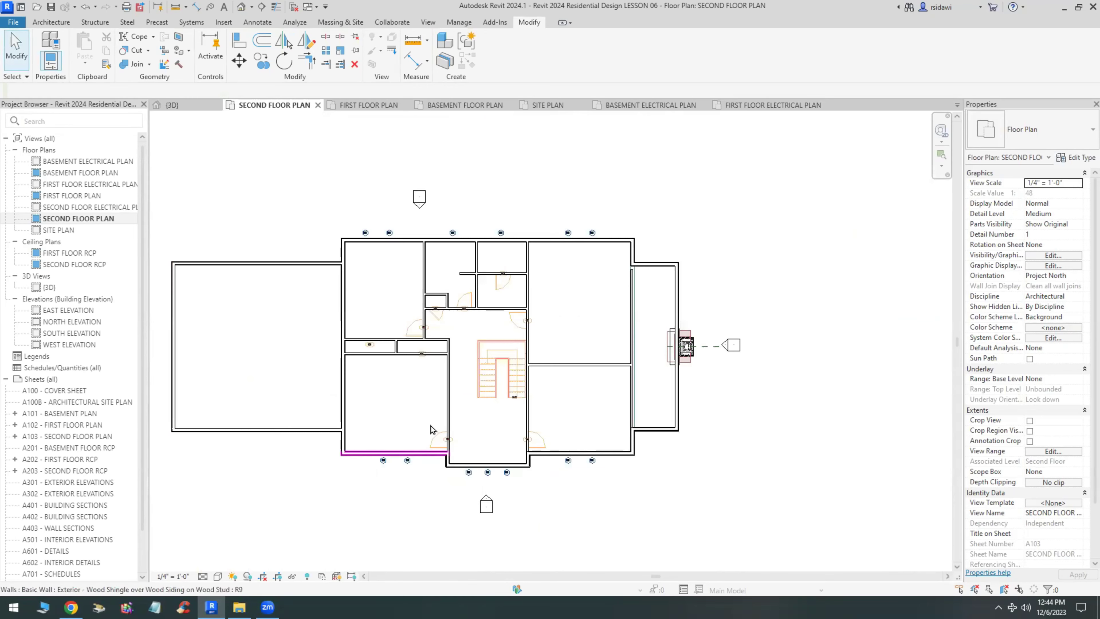
scroll(432, 429, "up", 3)
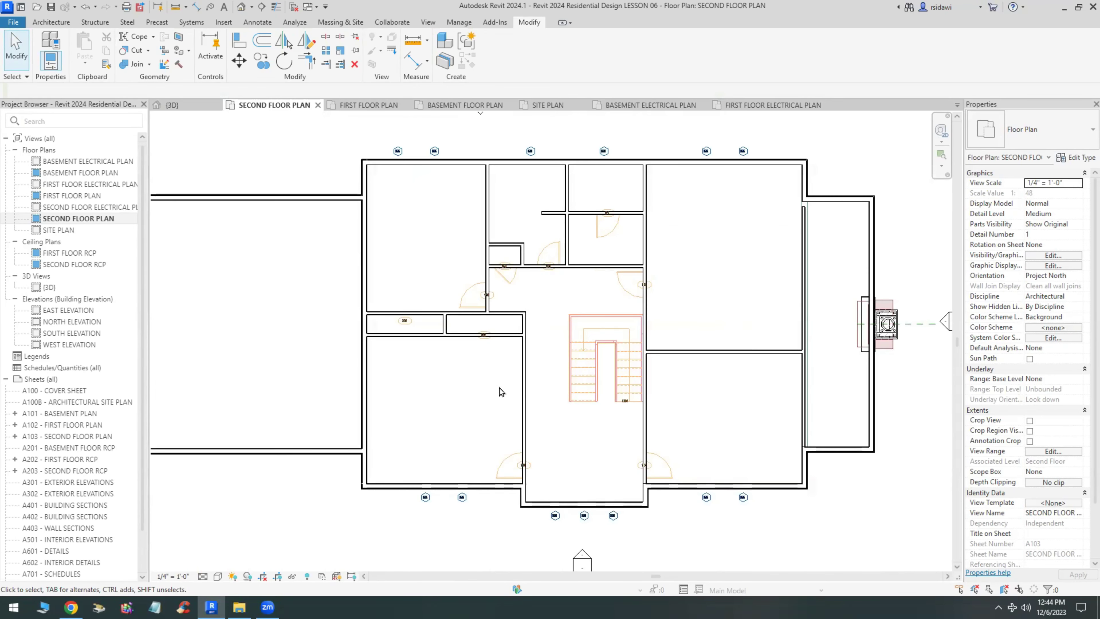
left_click(51, 22)
left_click(77, 56)
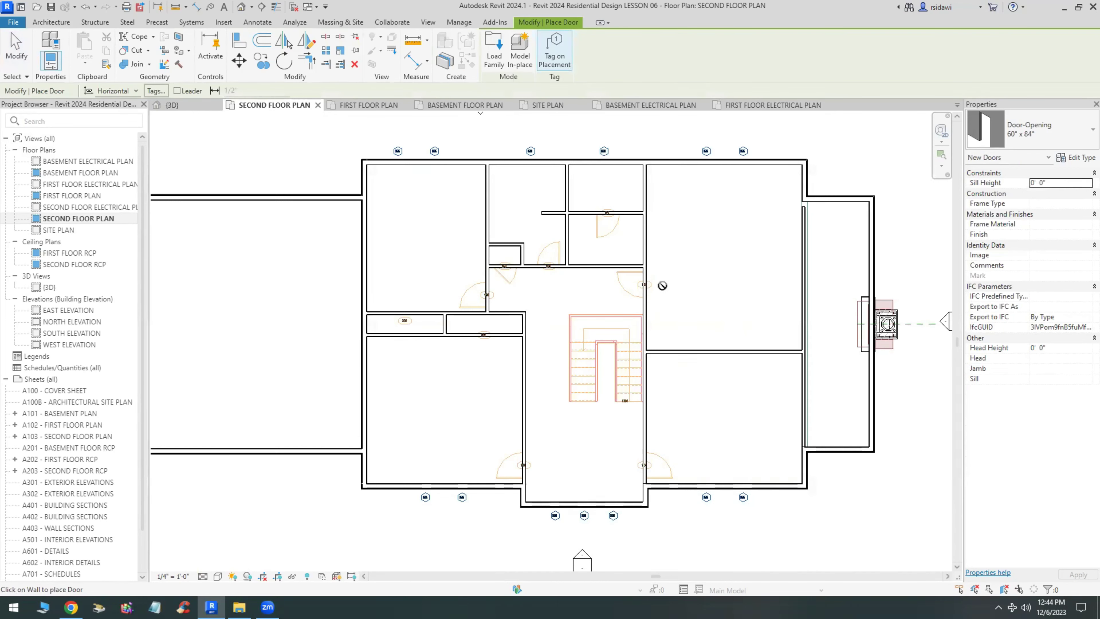
scroll(662, 285, "up", 5)
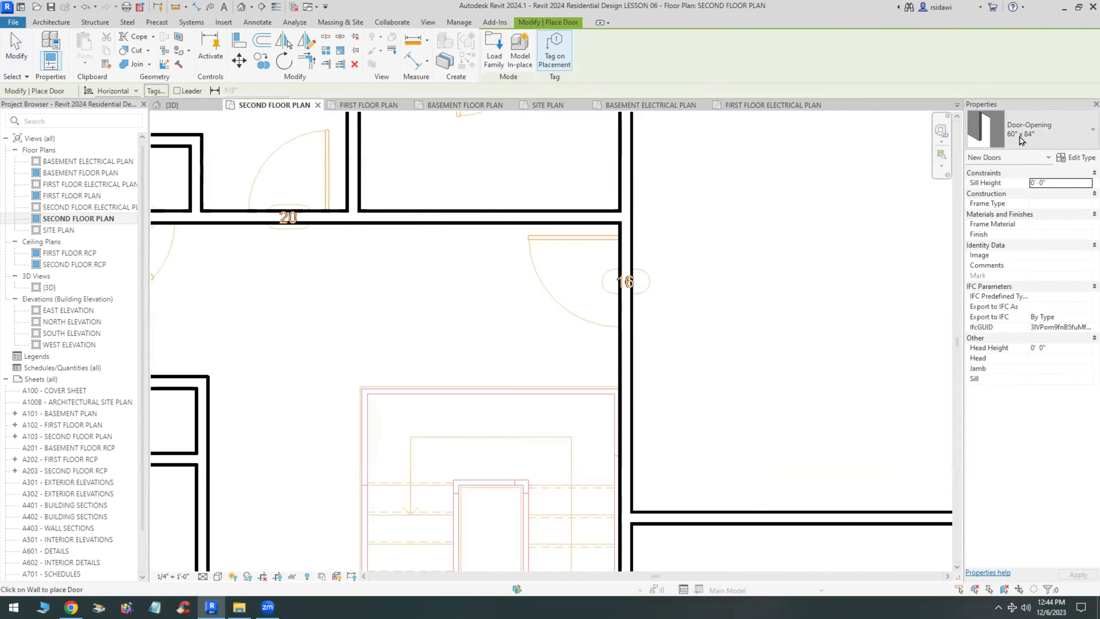
left_click(1041, 138)
left_click(1041, 138)
left_click(218, 576)
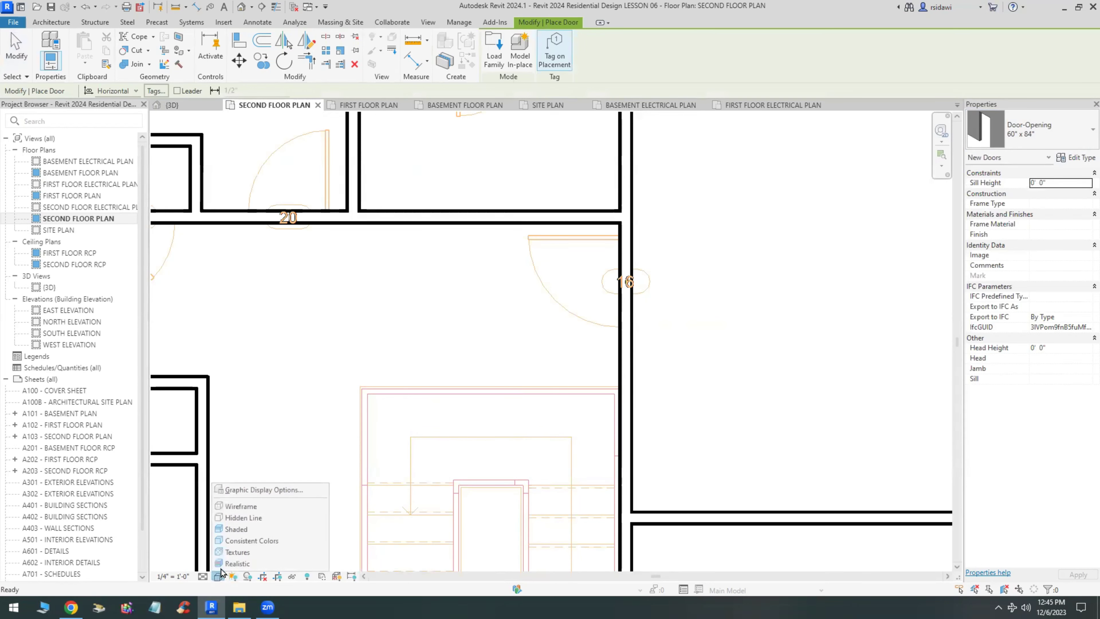
left_click(241, 506)
Place a Door-Opening 36" x 84" over the linked CAD opening in the bedroom wall beside door 21's room.
scroll(635, 411, "down", 3)
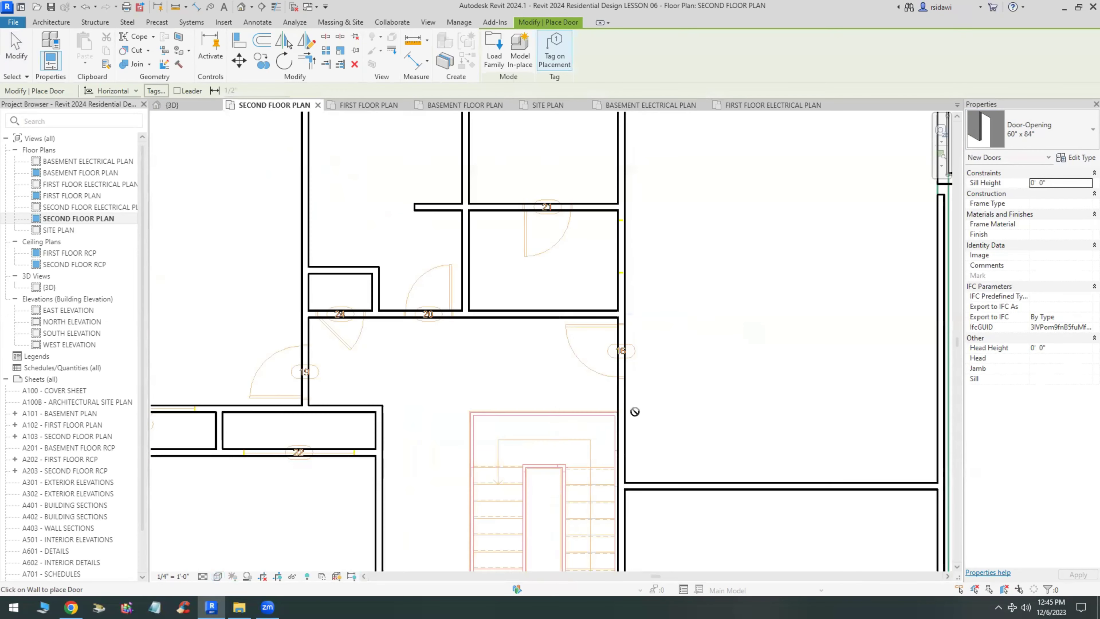
scroll(634, 411, "down", 3)
scroll(605, 305, "up", 5)
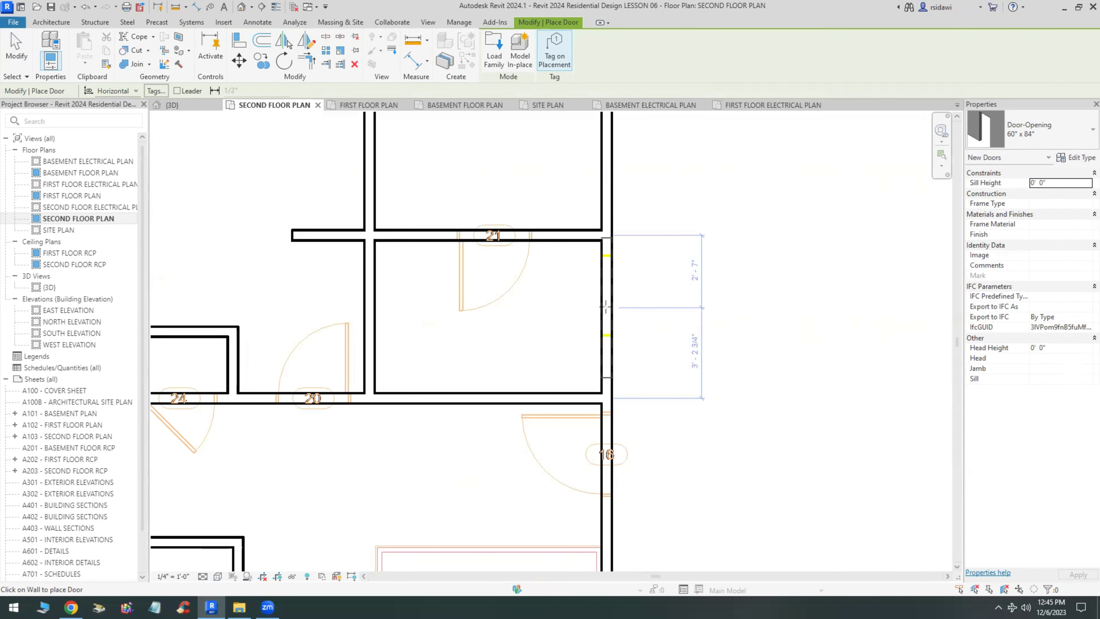
left_click(1029, 135)
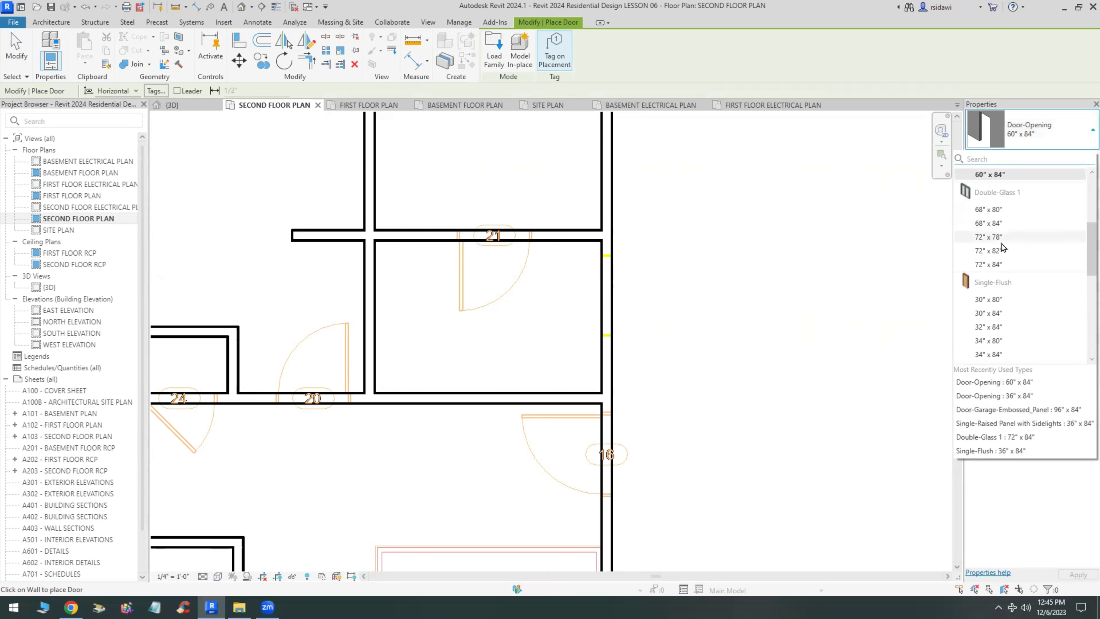
scroll(996, 251, "up", 3)
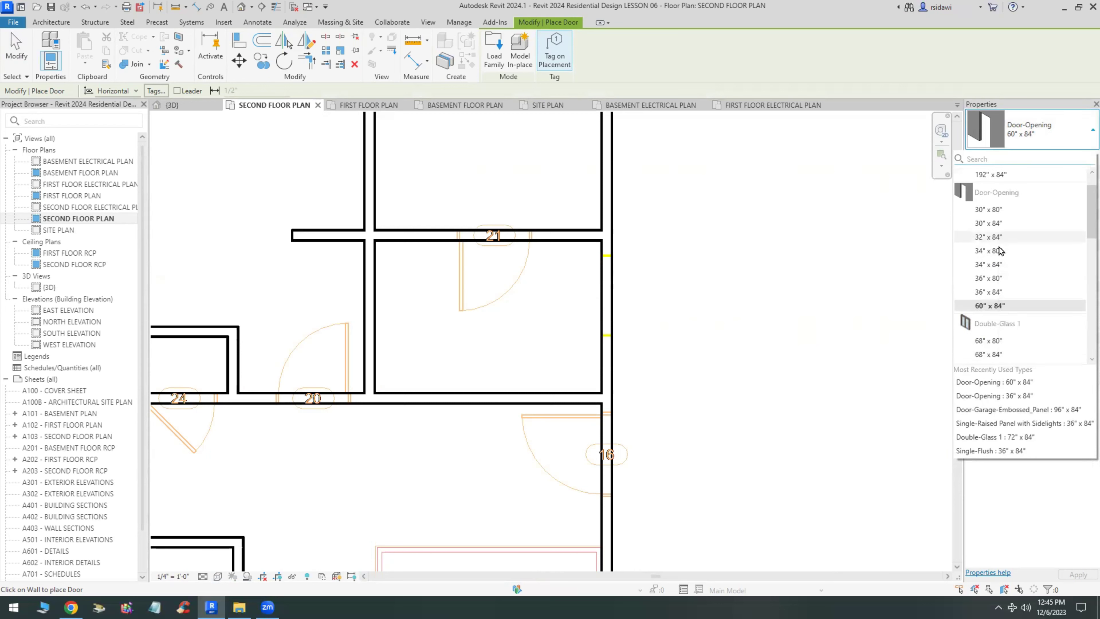
left_click(985, 292)
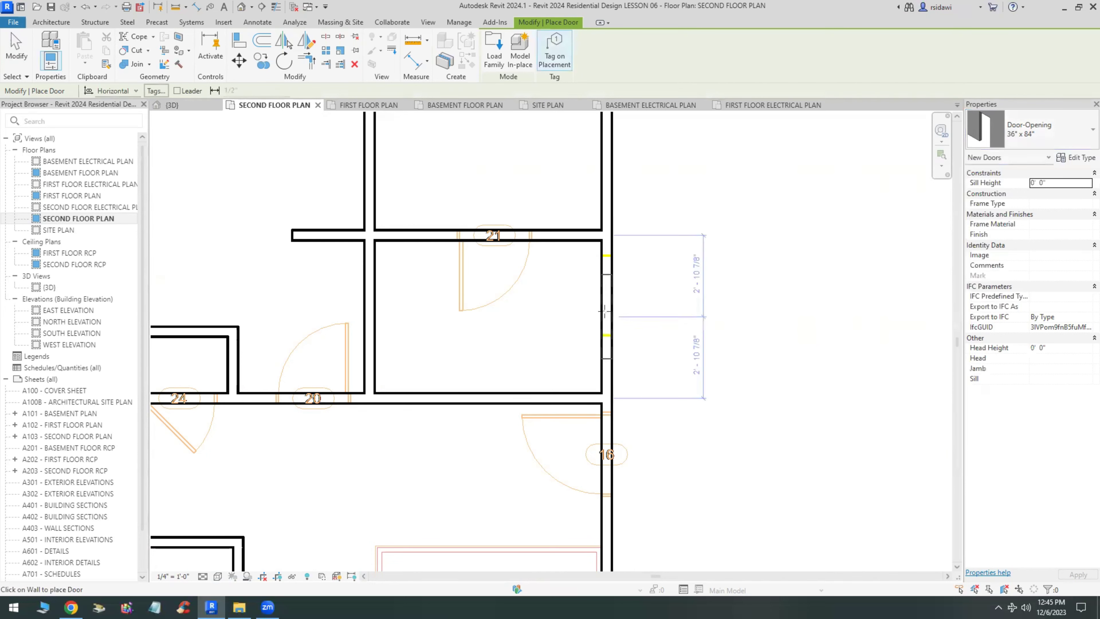
left_click(609, 296)
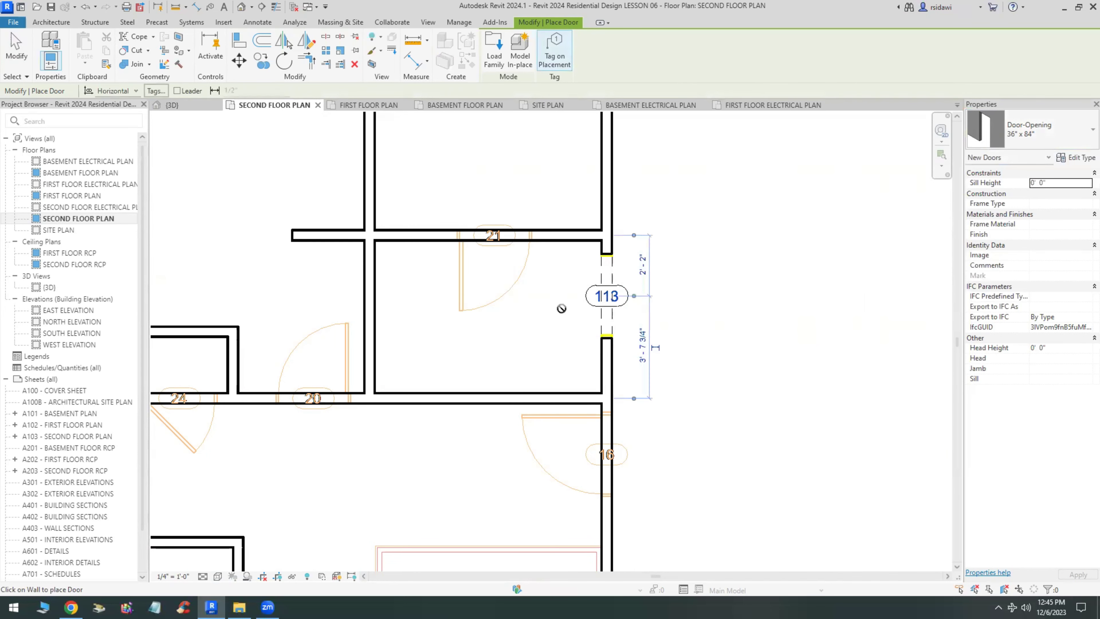
left_click(16, 48)
Renumber the new door opening's tag to 201.
left_click(606, 303)
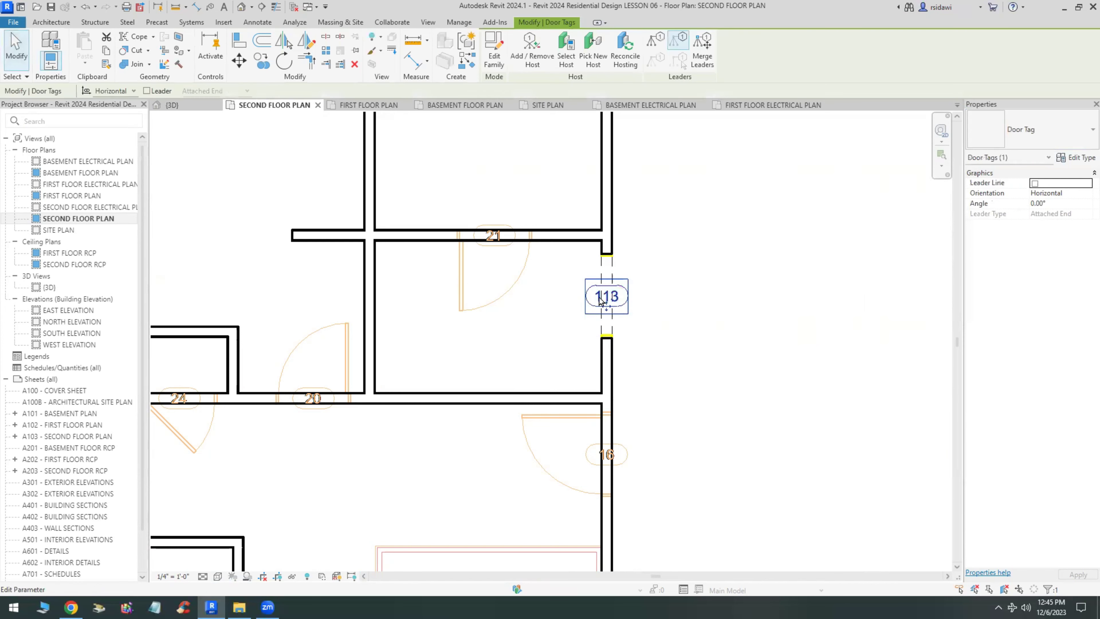
left_click(602, 296)
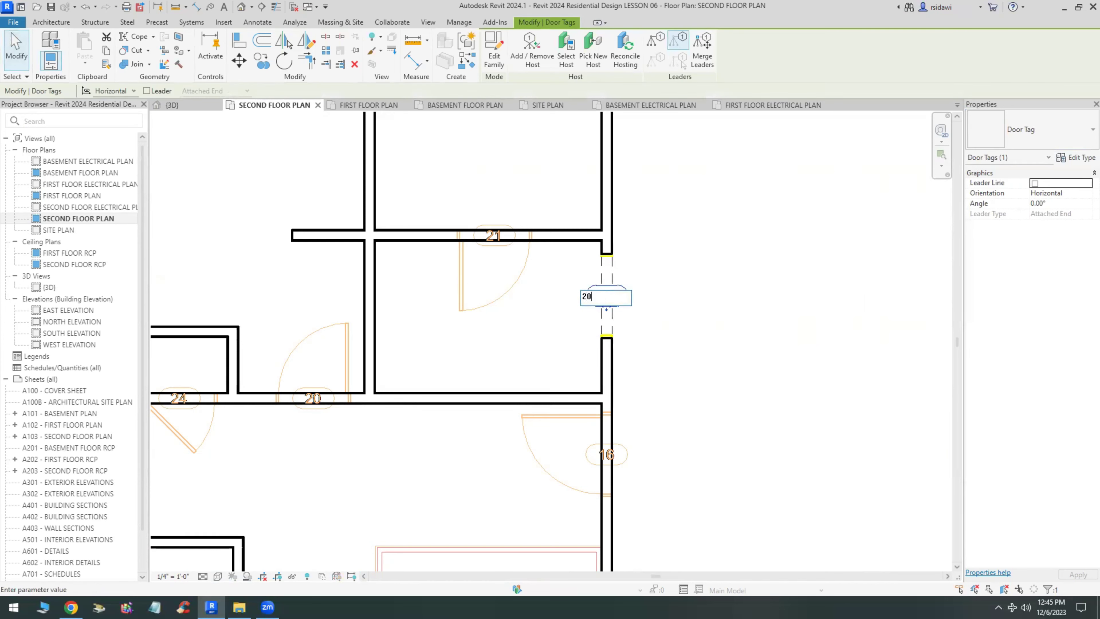
key("Return")
scroll(608, 308, "up", 5)
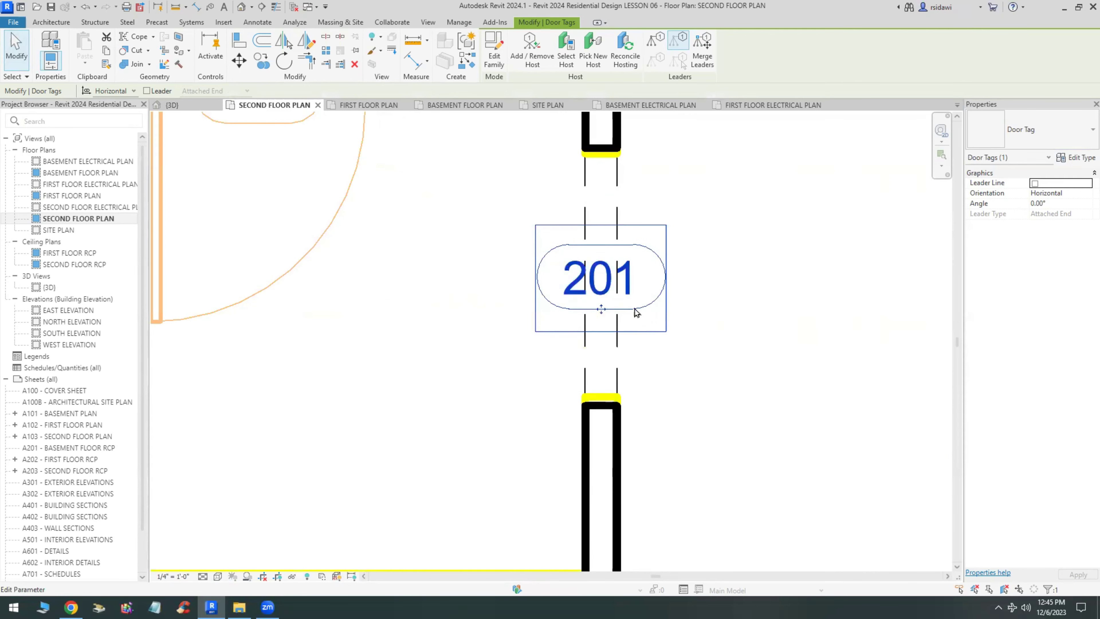
scroll(632, 313, "down", 5)
scroll(630, 312, "down", 6)
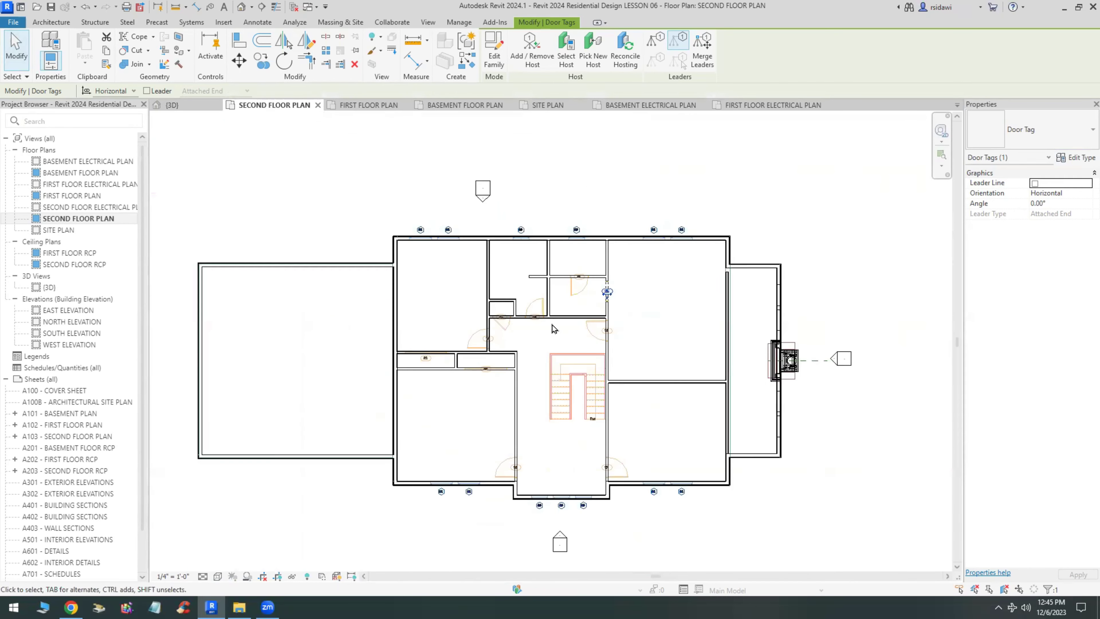
Place Single-Flush 36" x 84" doors over the linked swing doors, beginning in the bedroom wall just below opening 201.
scroll(515, 369, "up", 3)
scroll(511, 330, "down", 3)
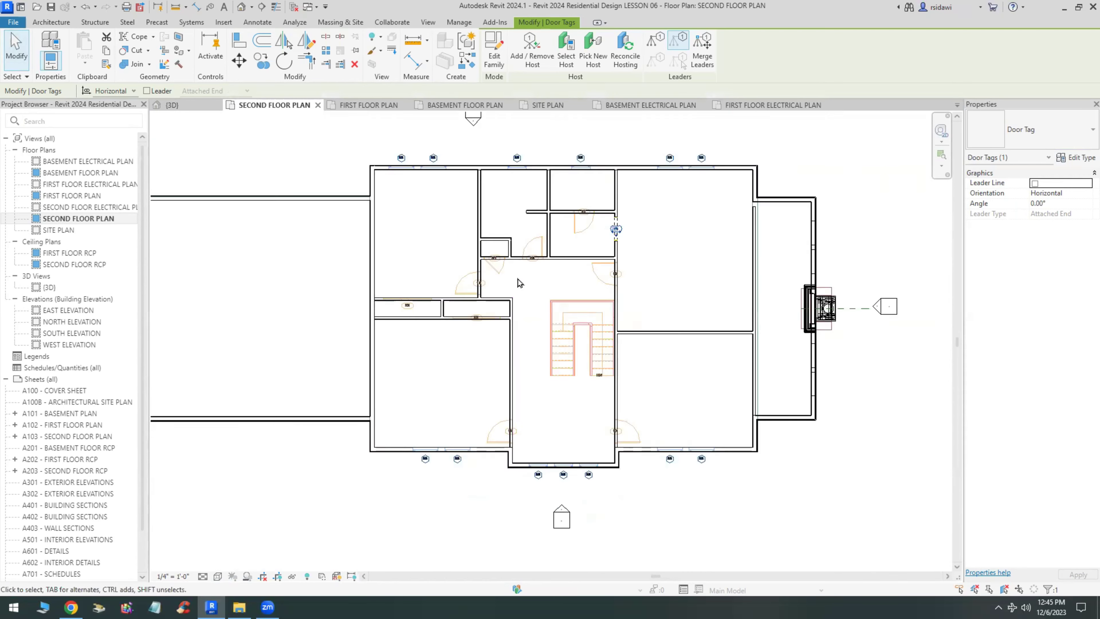
scroll(519, 279, "up", 2)
left_click(48, 23)
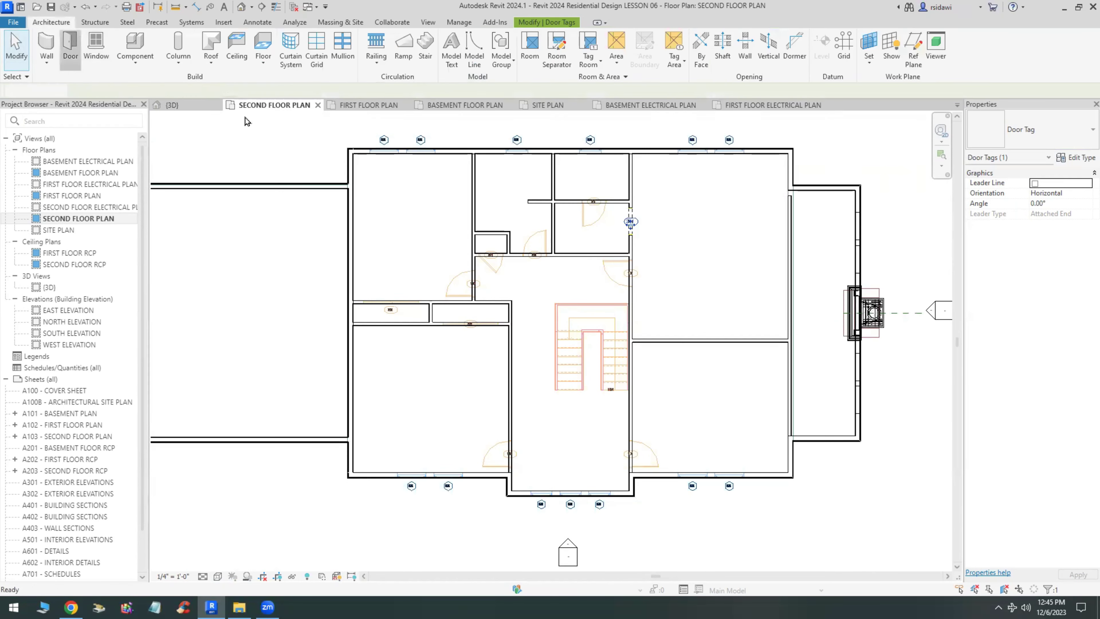
left_click(71, 47)
left_click(1046, 136)
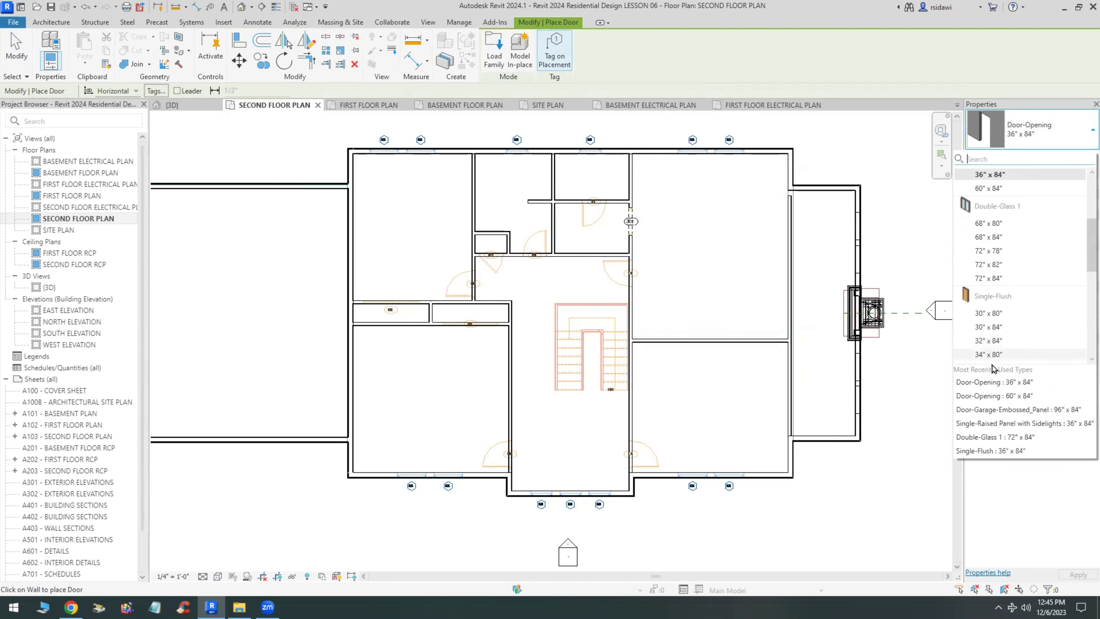
scroll(1076, 322, "down", 3)
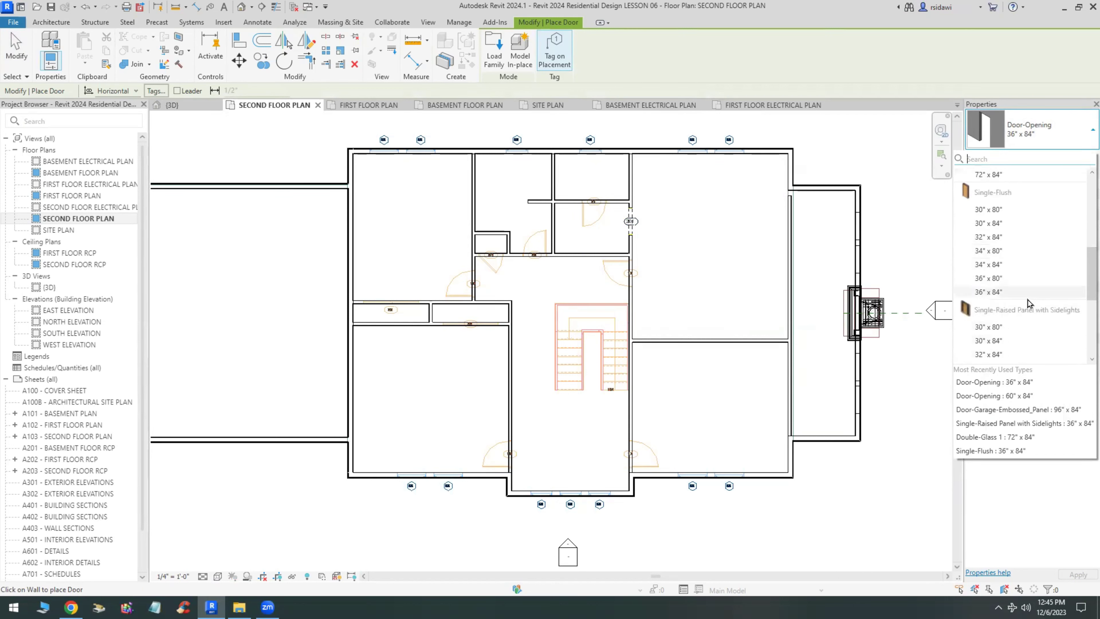
left_click(994, 292)
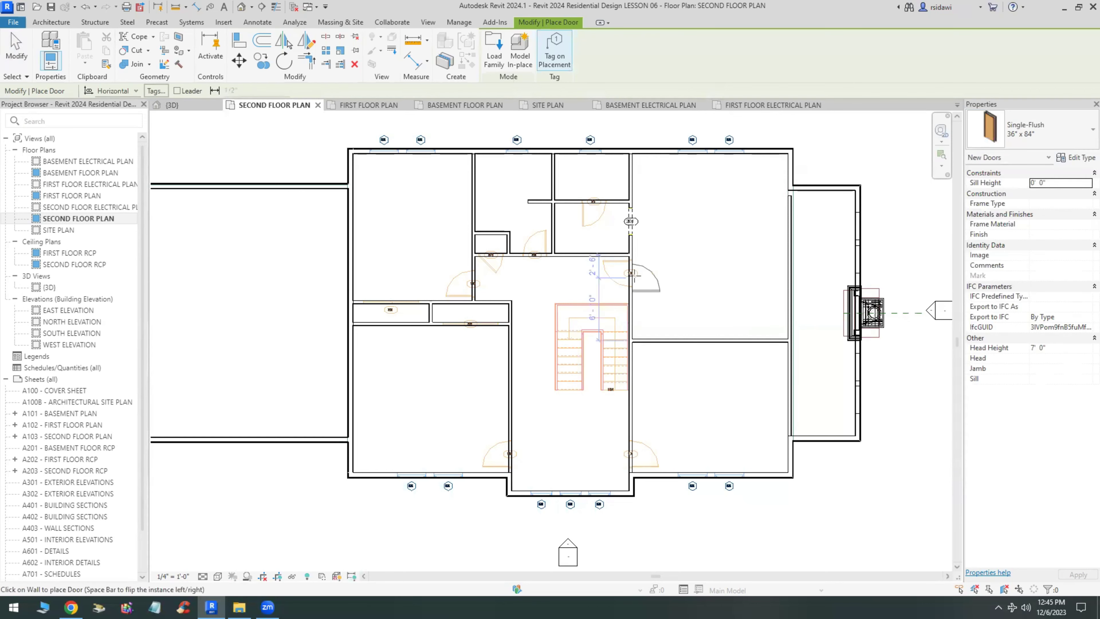
scroll(634, 277, "up", 4)
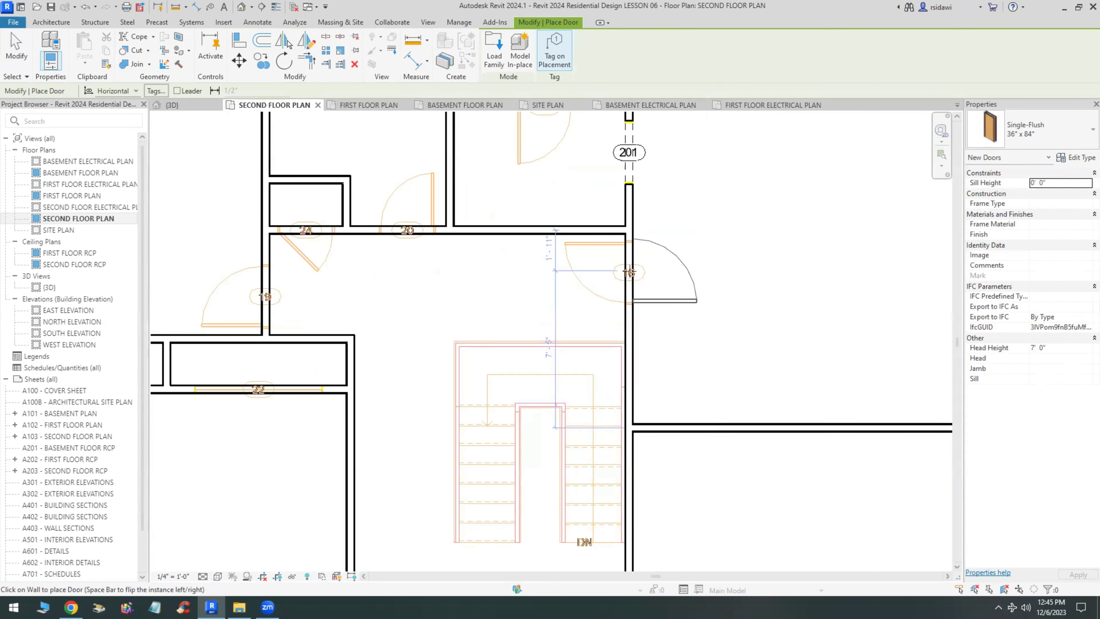
left_click(627, 272)
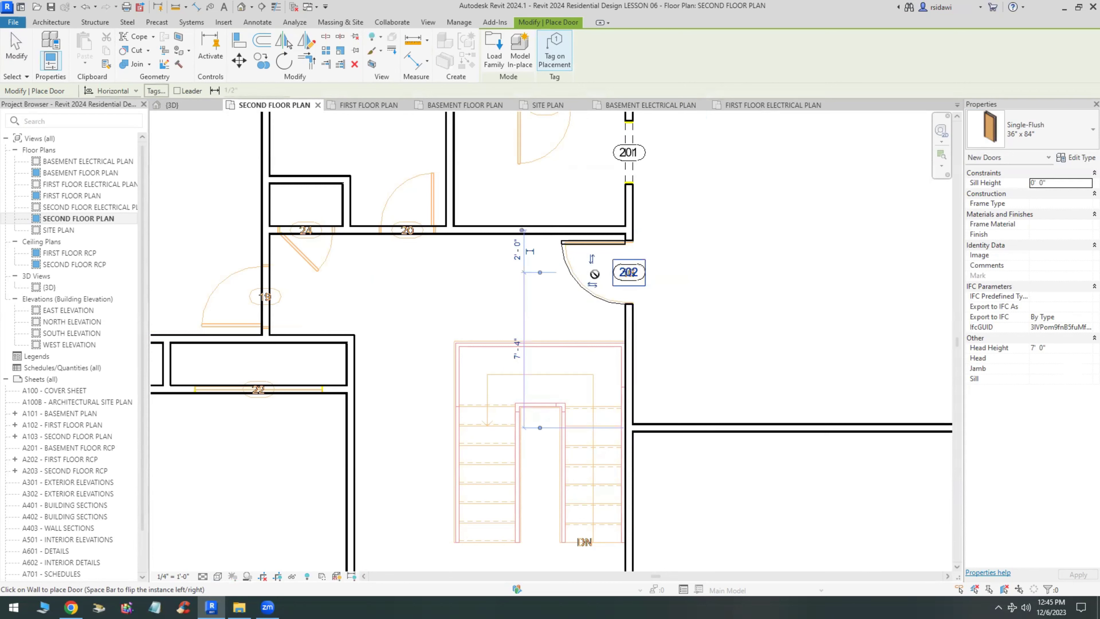
scroll(565, 279, "down", 5)
Place a Sliding-Closet 72" x 84" door centred over linked closet opening 22.
left_click(1048, 129)
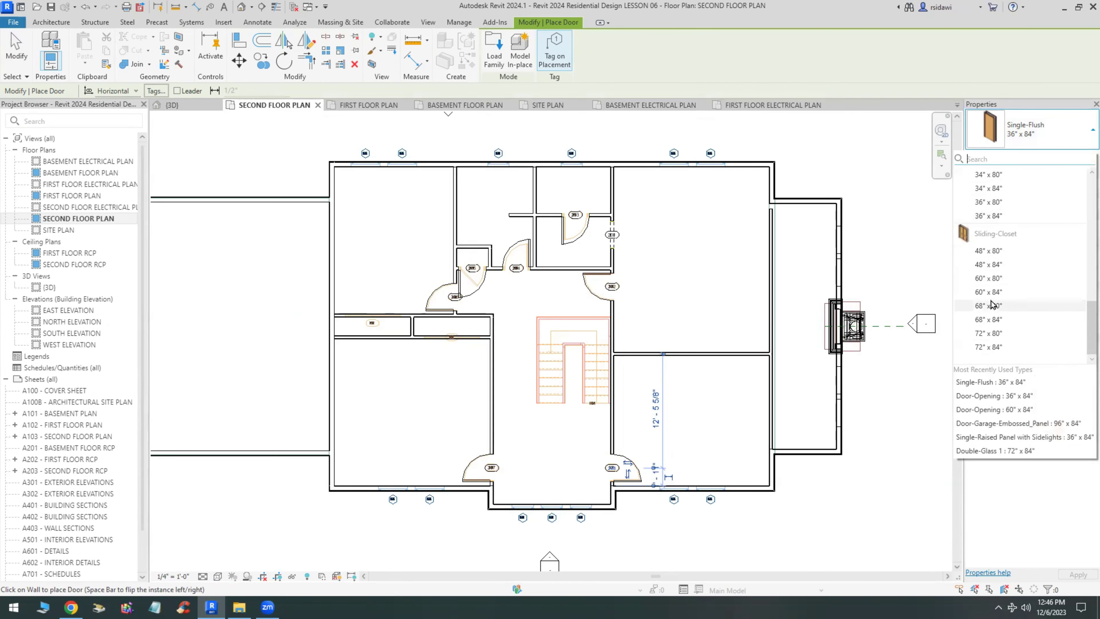
left_click(988, 291)
scroll(451, 334, "up", 4)
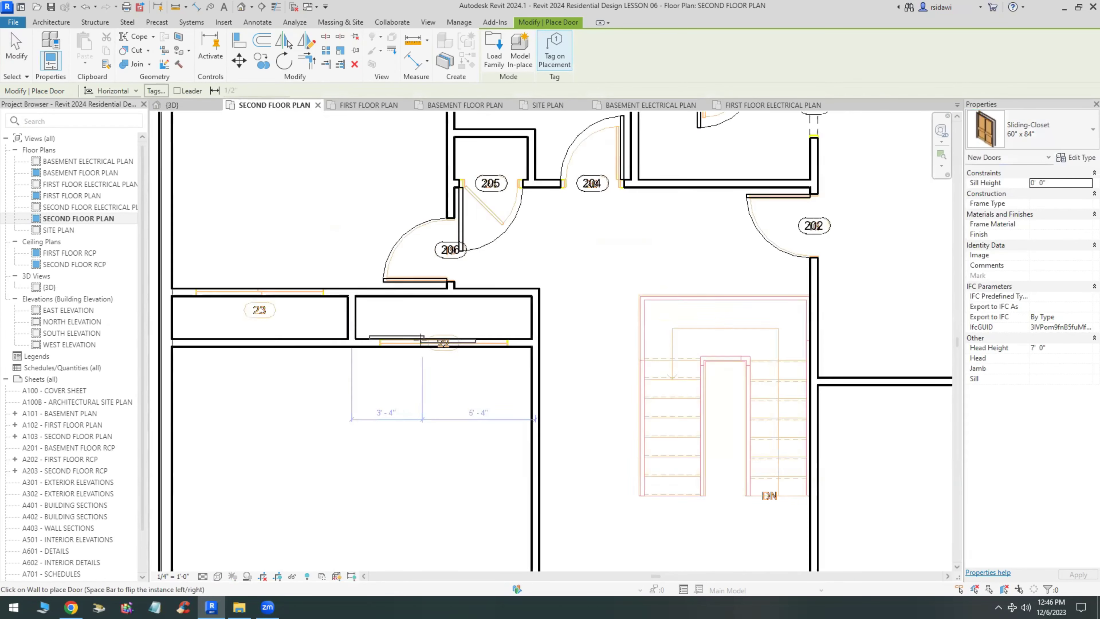
left_click(1059, 135)
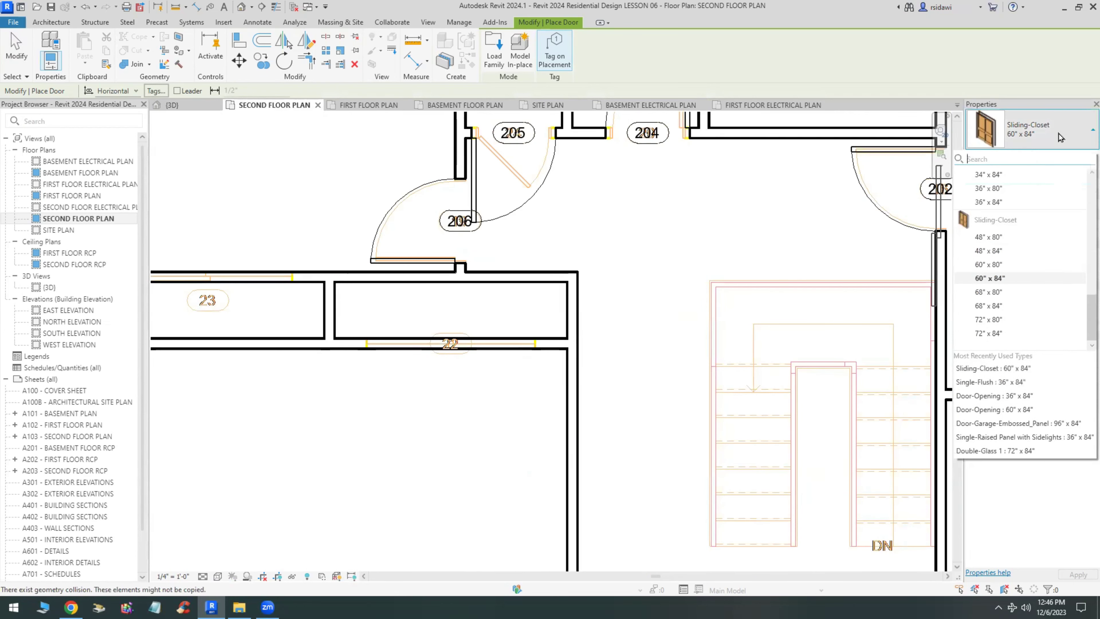
left_click(989, 334)
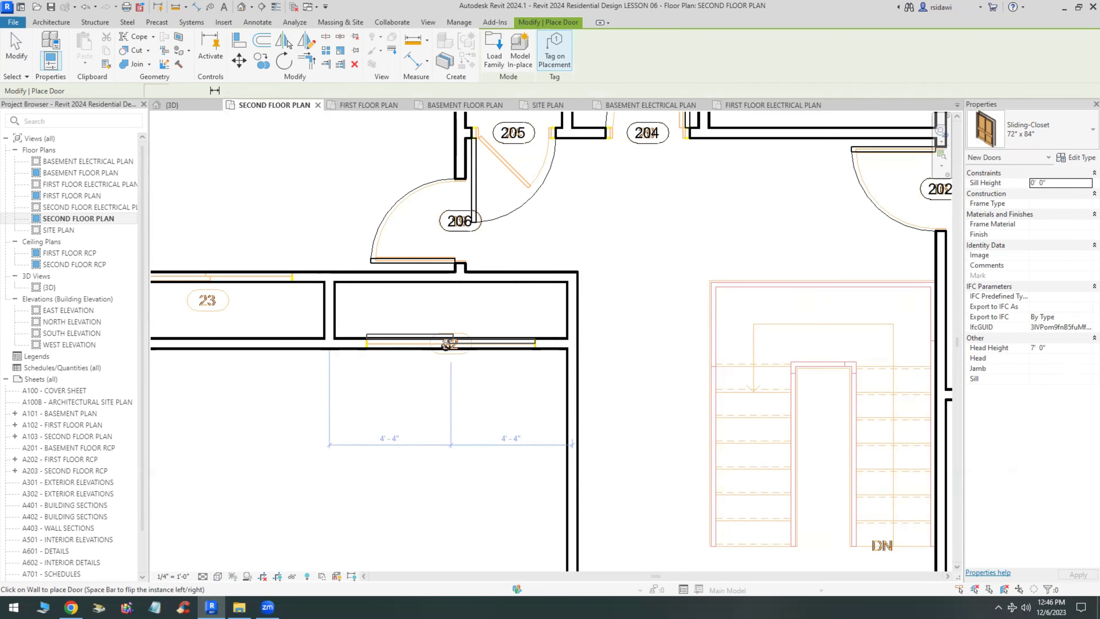
left_click(450, 342)
scroll(302, 355, "down", 2)
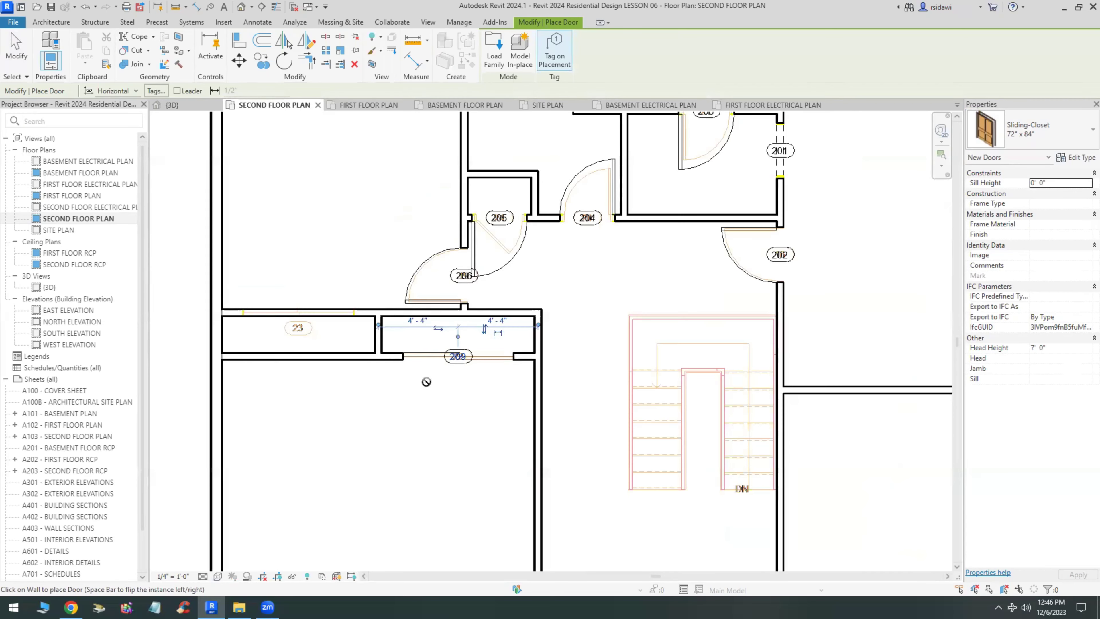
Place another Sliding-Closet 72" x 84" door over linked closet opening 23 and finish placing doors.
scroll(300, 303, "up", 2)
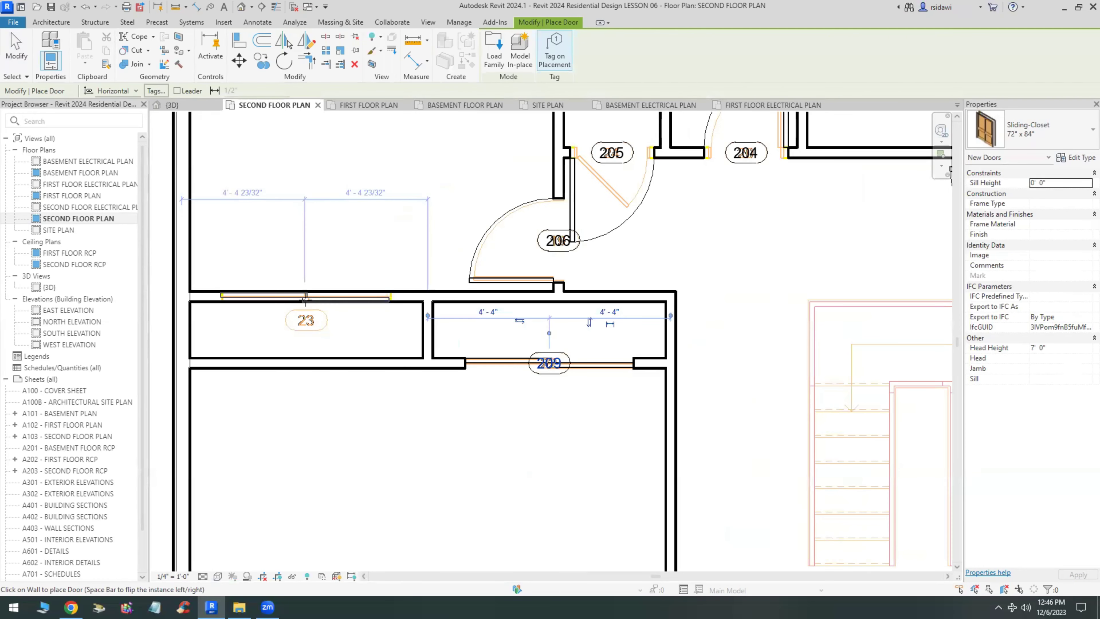
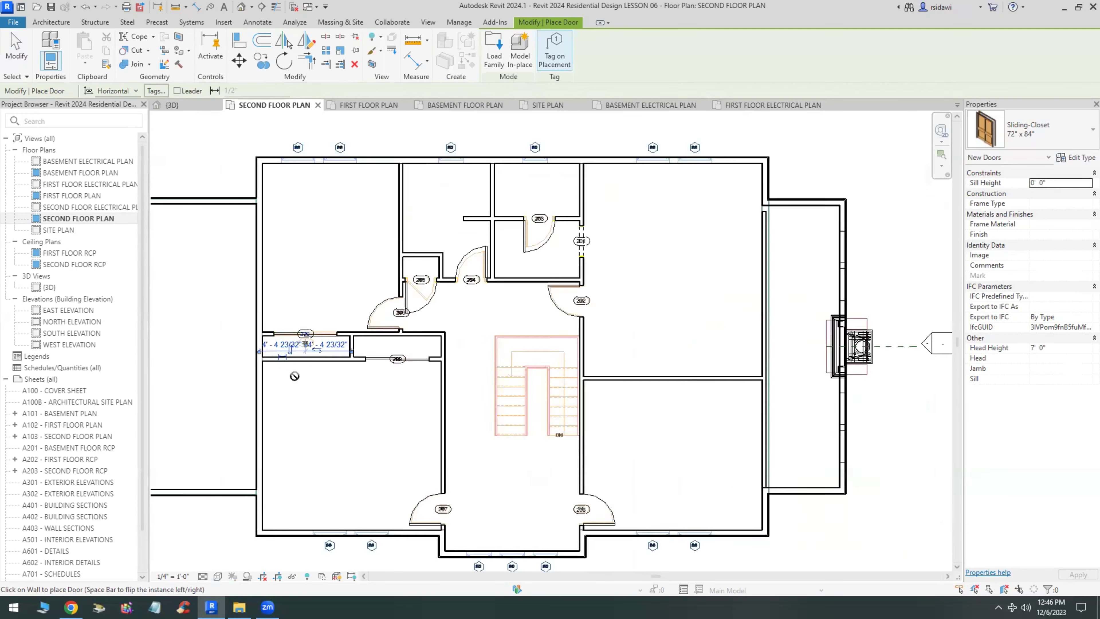
scroll(478, 451, "down", 2)
scroll(561, 409, "up", 4)
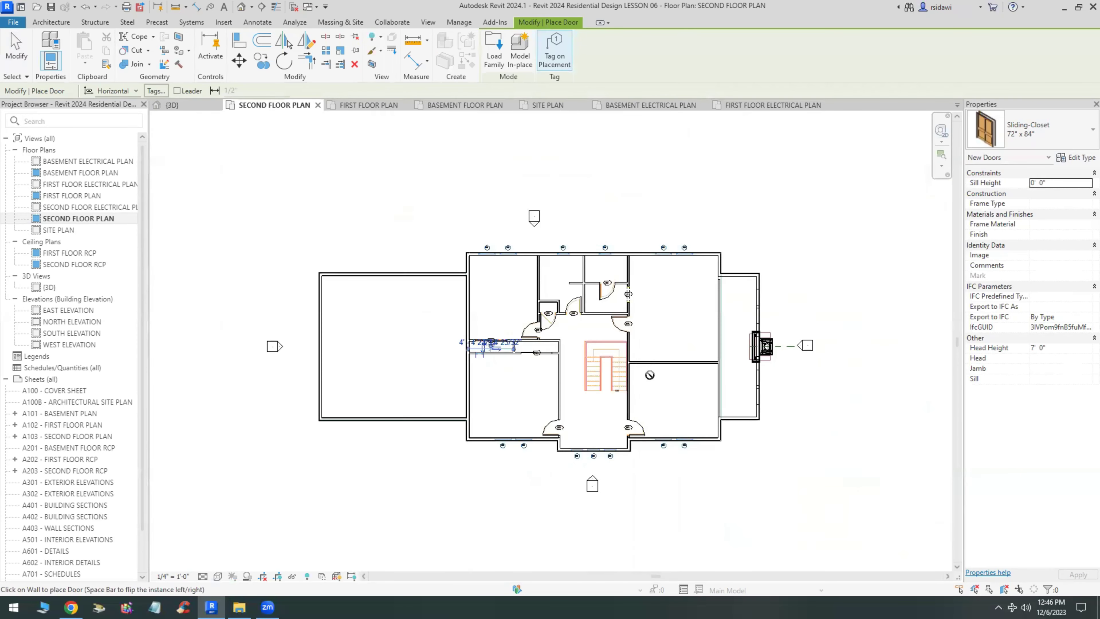
left_click(16, 48)
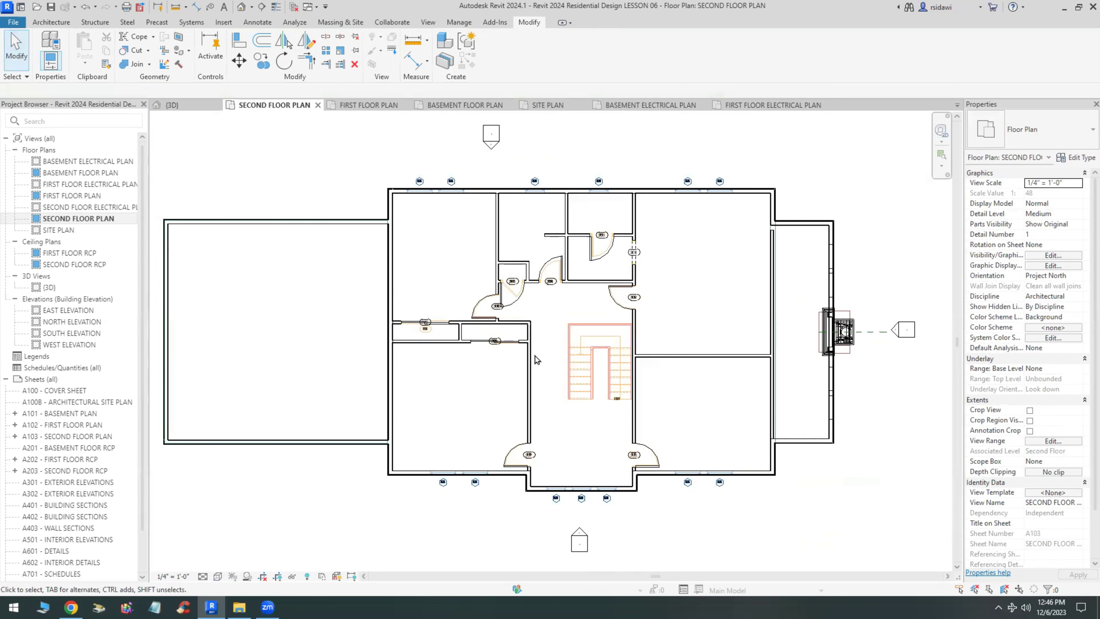
Change door 204 to Single-Flush 34" x 84", and switch it to Single-Raised Panel with Sidelights 32" x 84".
scroll(589, 259, "up", 3)
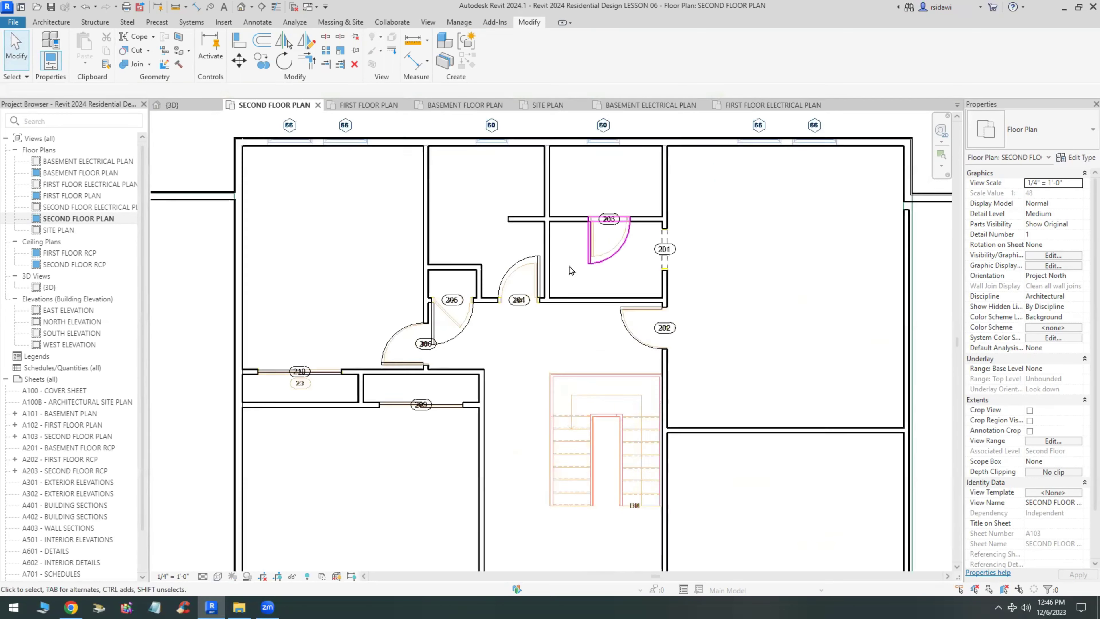
left_click(560, 255)
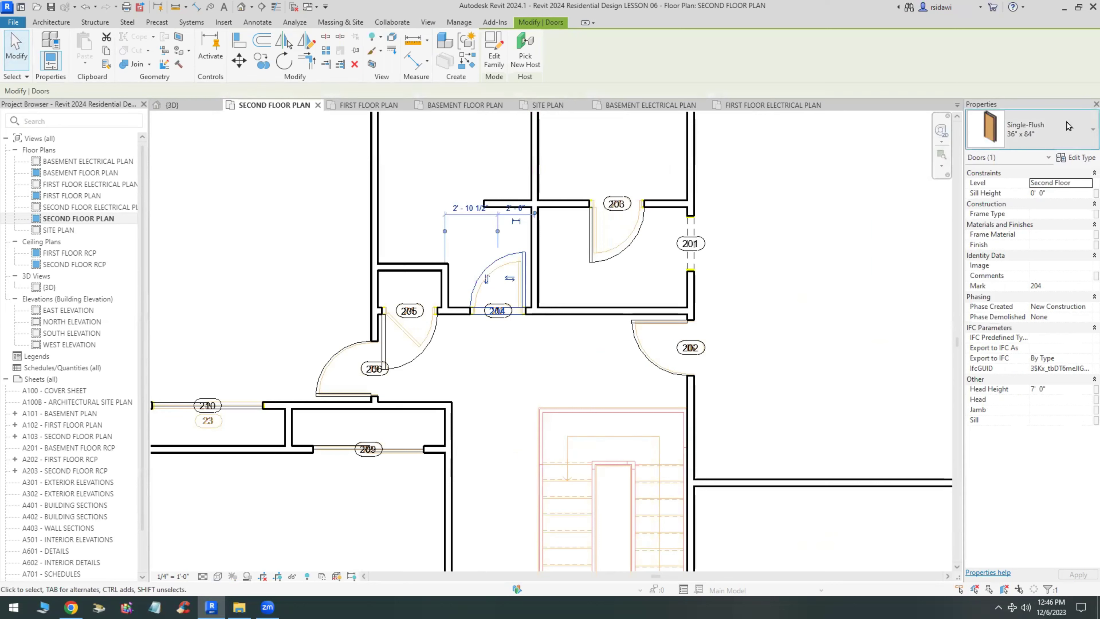
left_click(1039, 130)
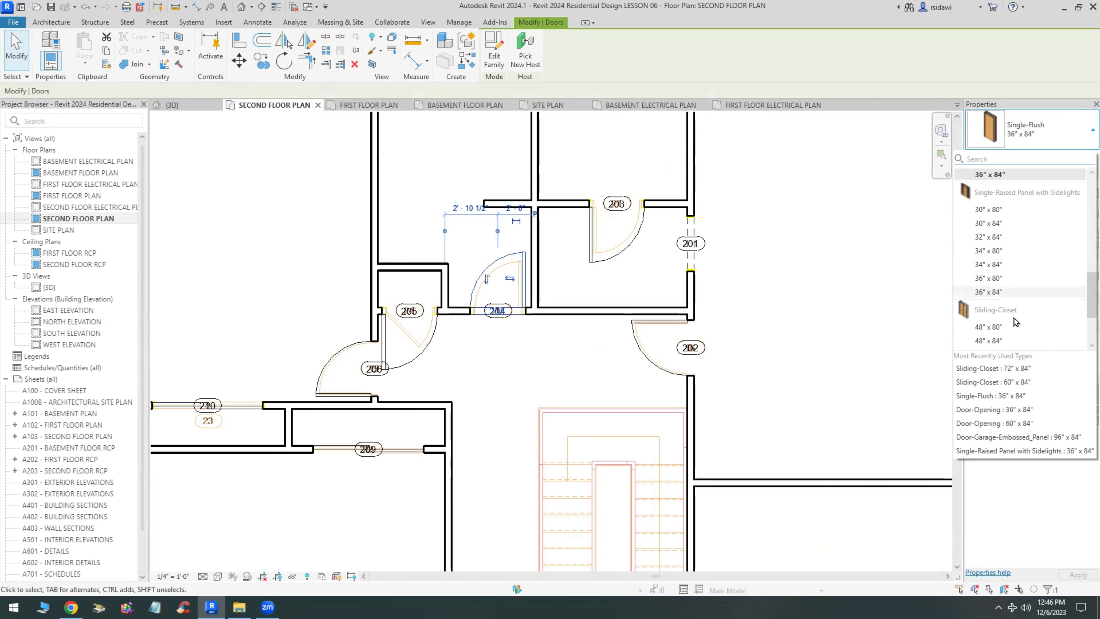
scroll(1015, 322, "up", 3)
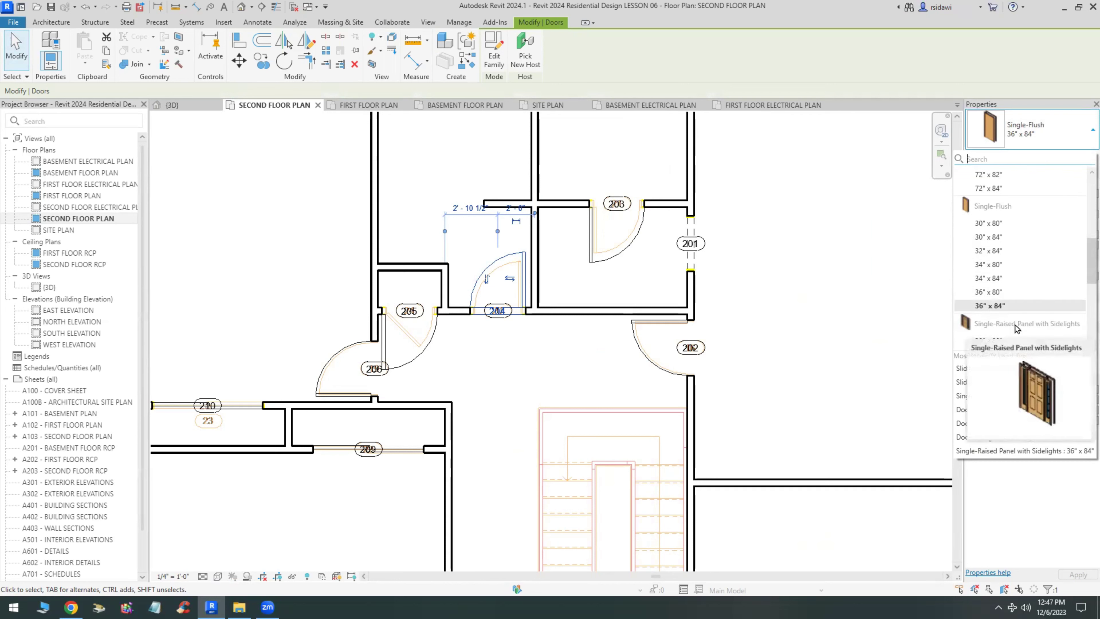
scroll(1015, 327, "up", 1)
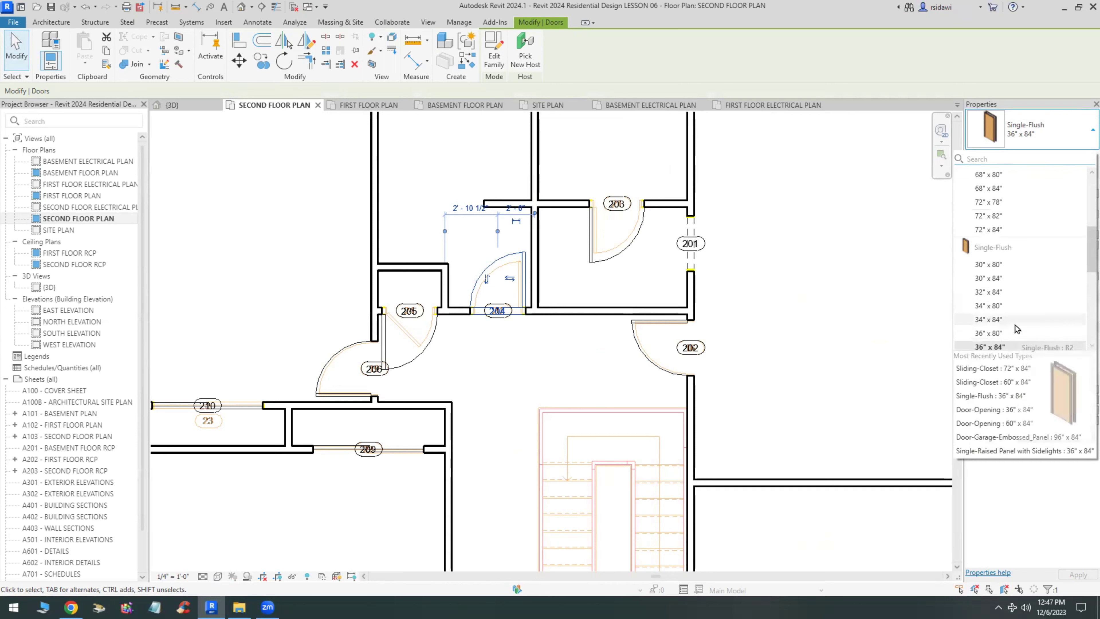
left_click(998, 321)
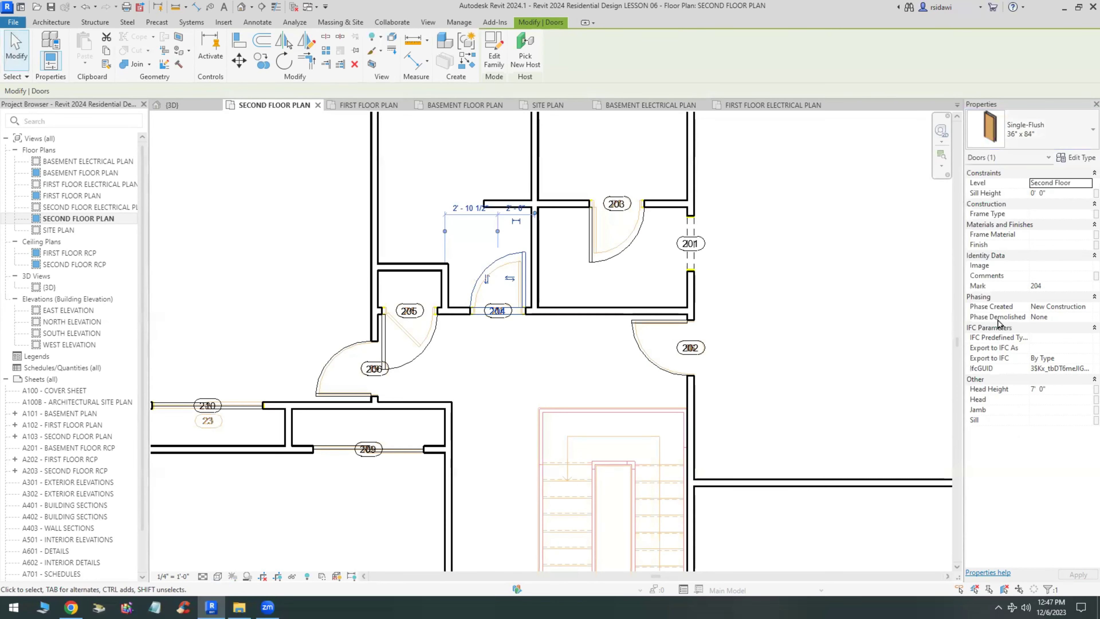
left_click(1036, 131)
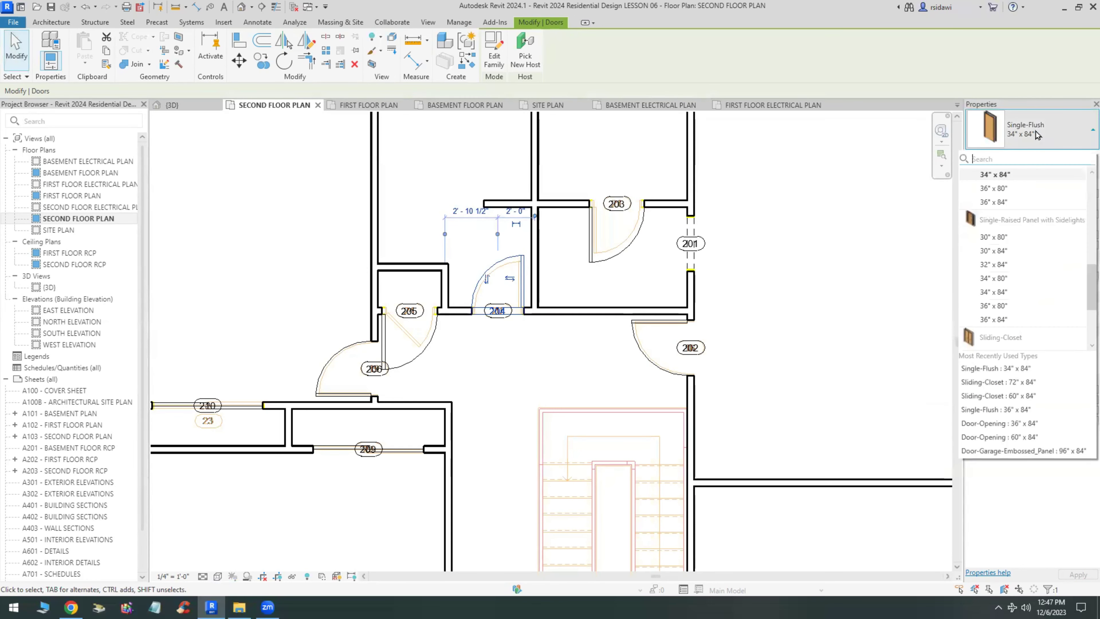
left_click(1018, 264)
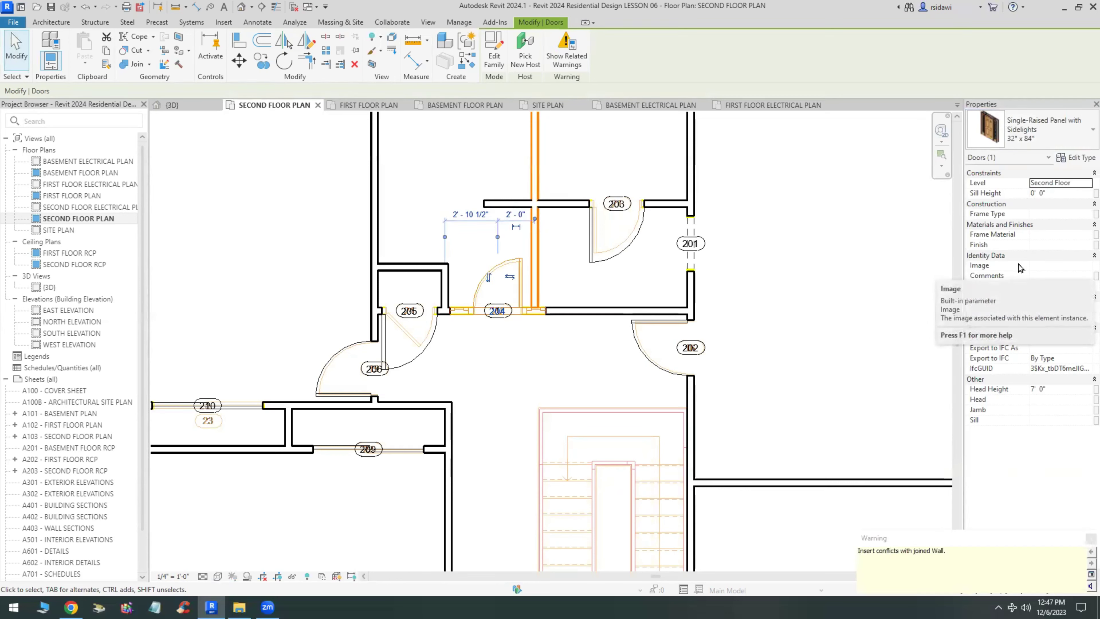
left_click(629, 276)
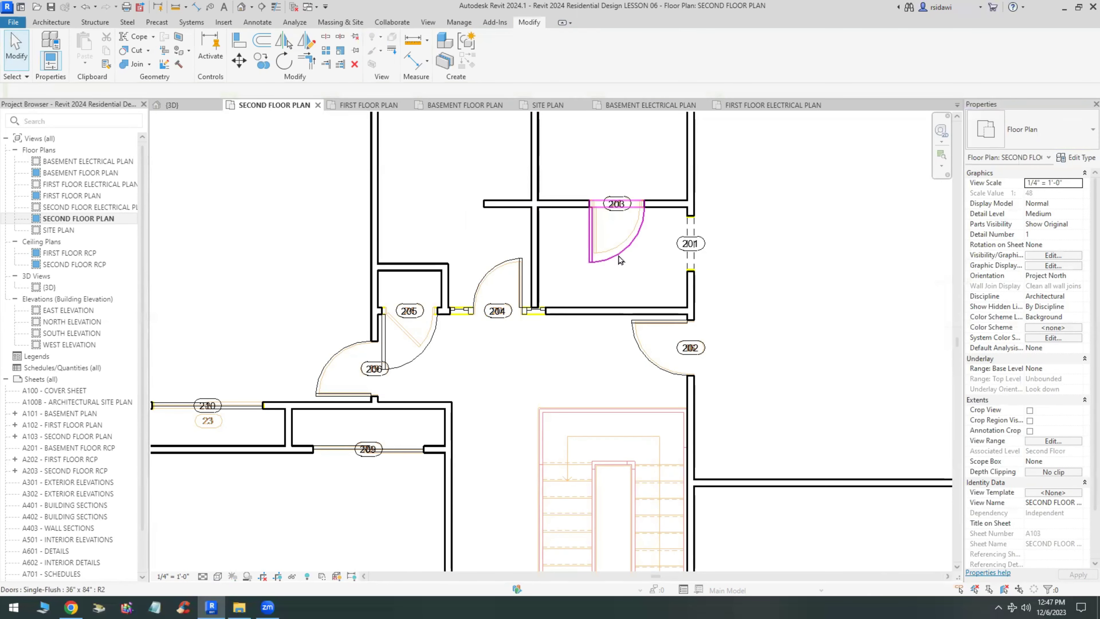
Change door 203's type to Single-Raised Panel with Sidelights 32" x 84".
left_click(619, 256)
left_click(1050, 127)
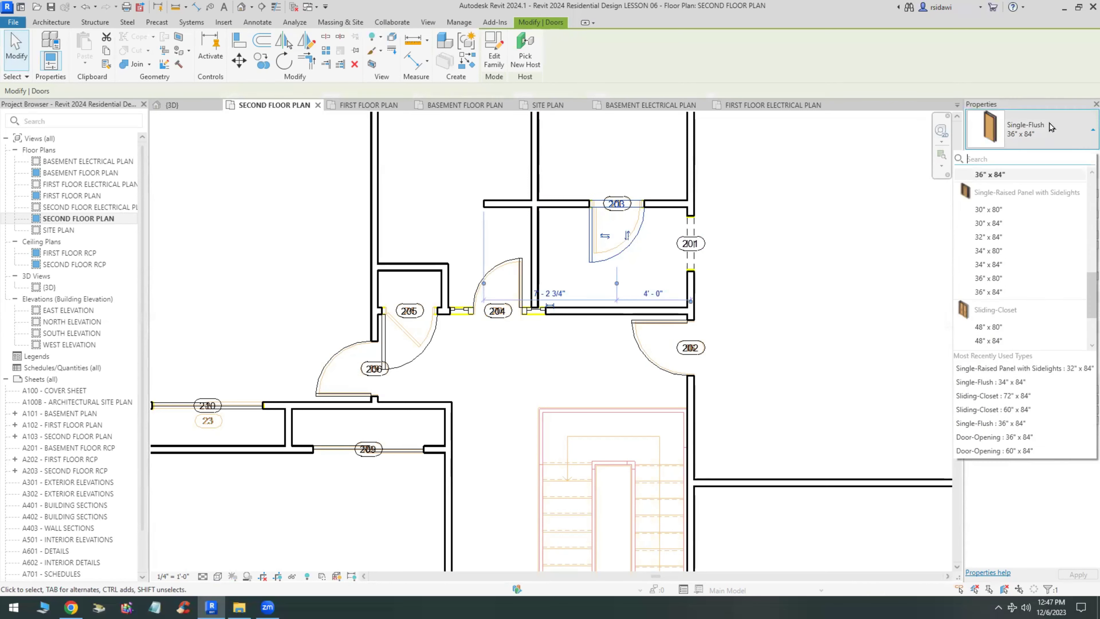
left_click(988, 236)
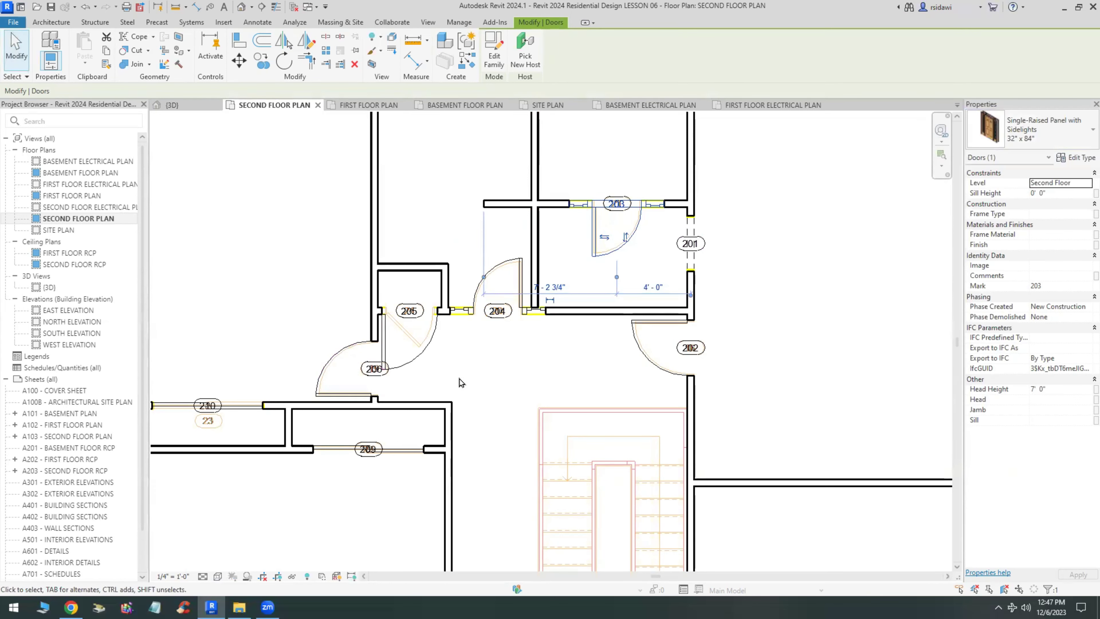
Change door 205 at the small hall closet to Single-Raised Panel with Sidelights 32" x 84".
scroll(487, 413, "down", 2)
left_click(436, 360)
left_click(1008, 145)
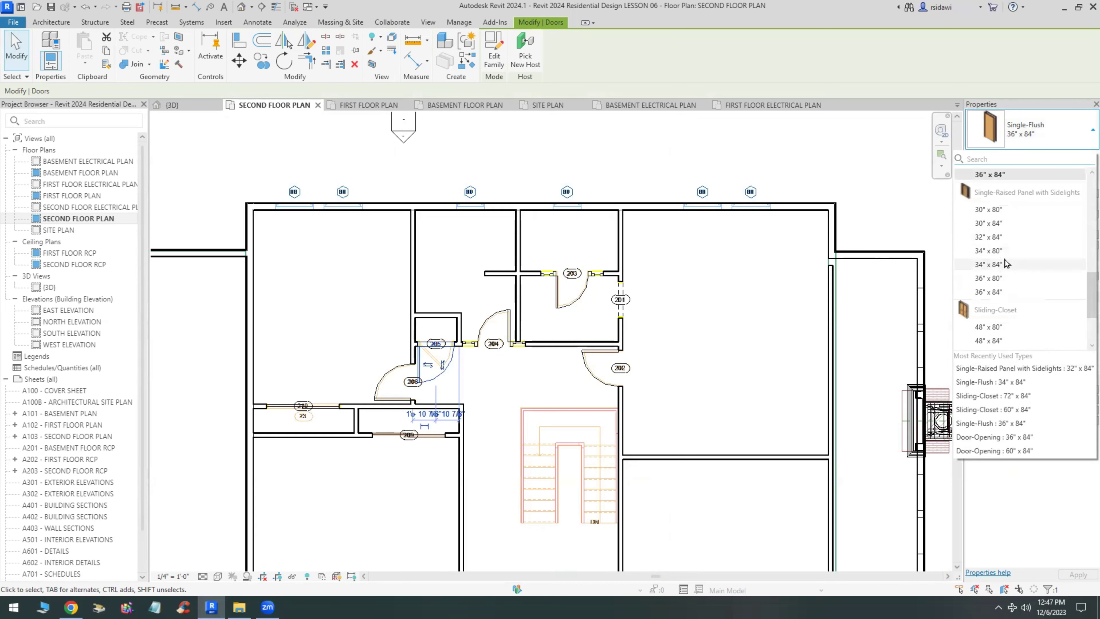
left_click(995, 236)
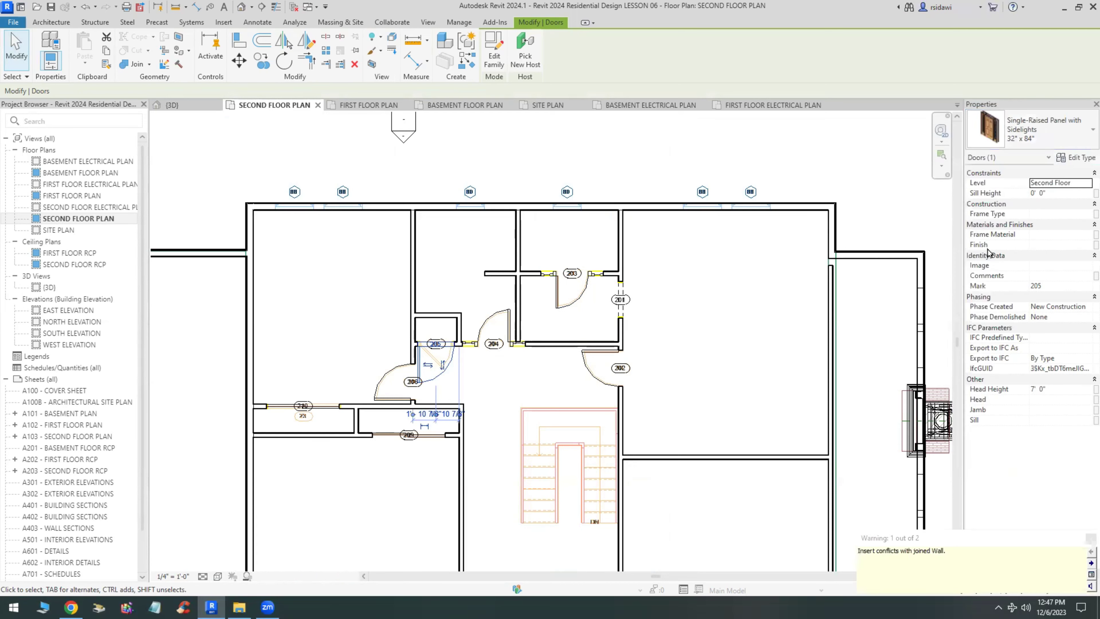
left_click(761, 379)
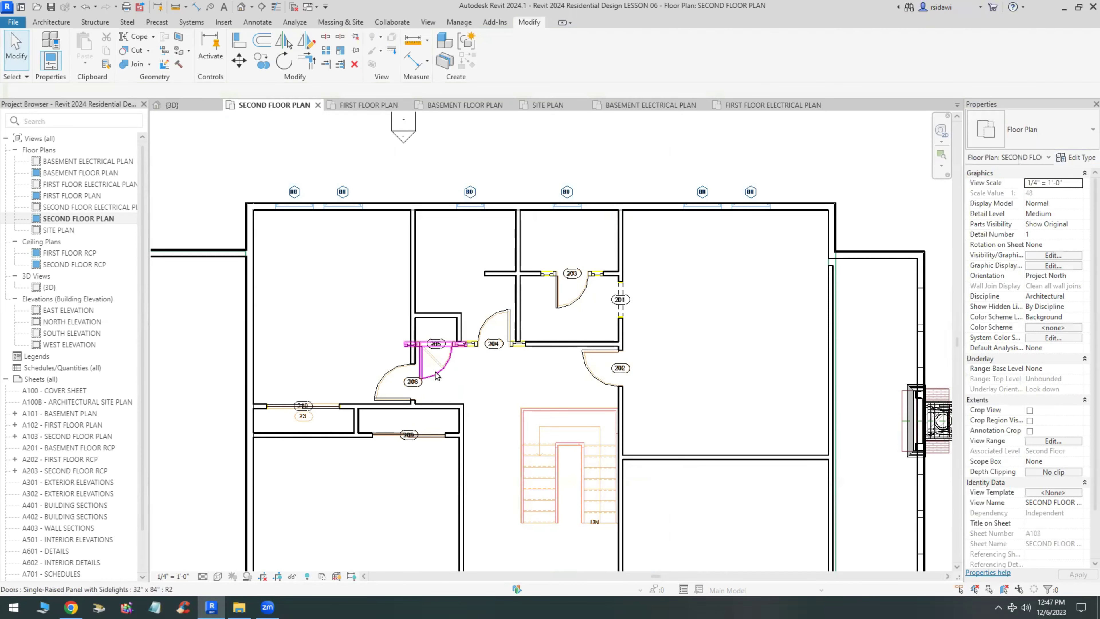
Set door 205's type to Single-Flush 32" x 84".
scroll(461, 365, "up", 4)
left_click(464, 366)
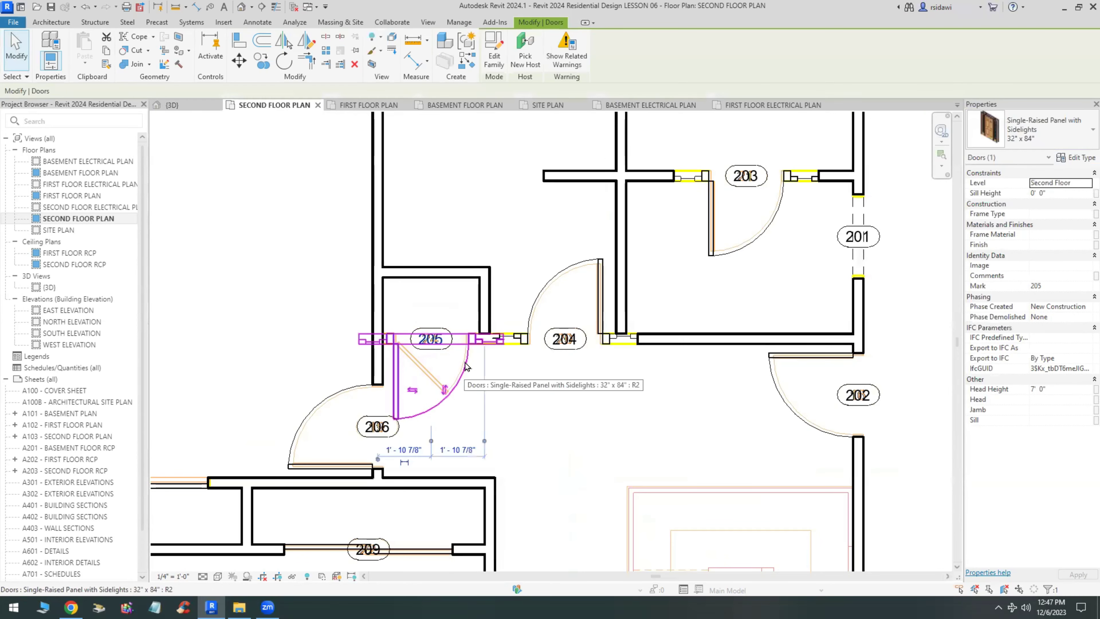
left_click(1049, 138)
scroll(1033, 226, "up", 3)
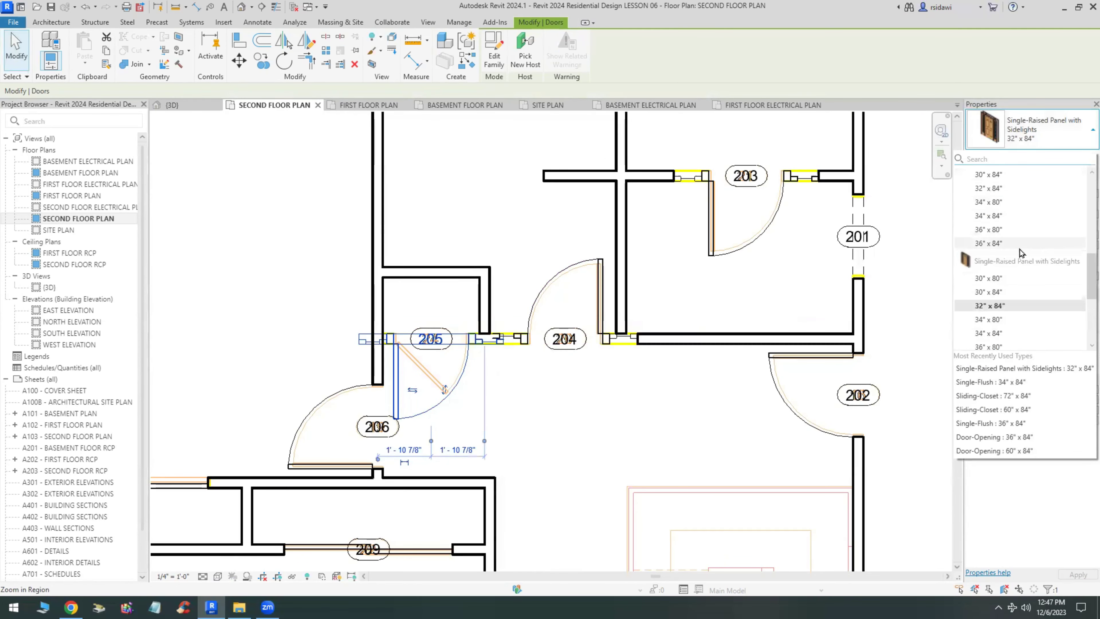
scroll(1014, 283, "up", 2)
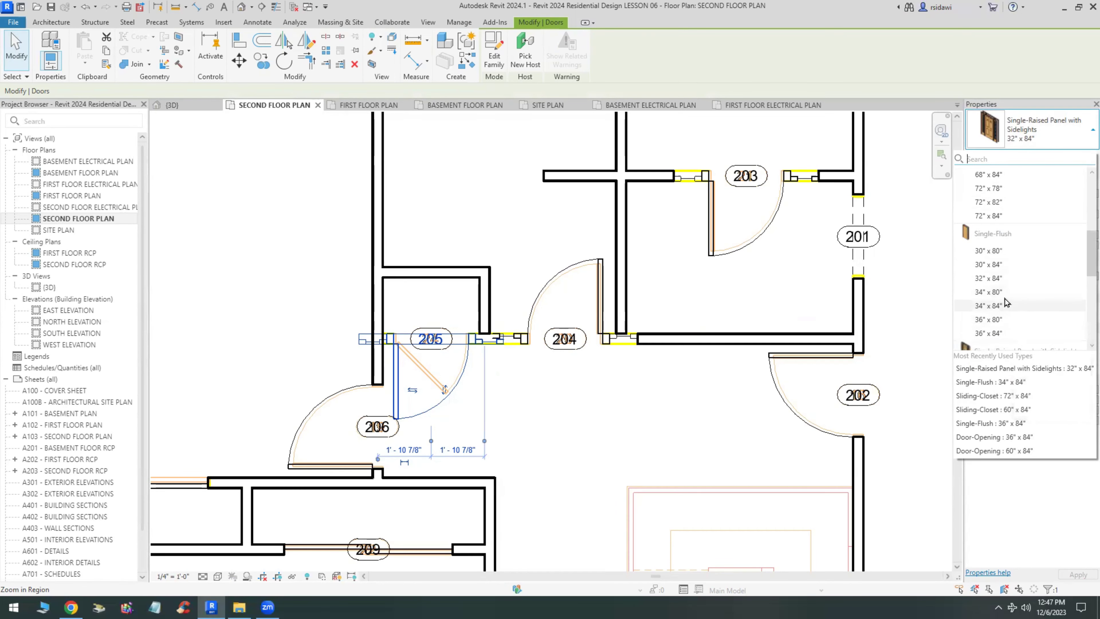
left_click(988, 278)
Change the type of doors 203 and 204 together to Single-Flush 32" x 84".
left_click(599, 290)
left_click(710, 216, "ctrl")
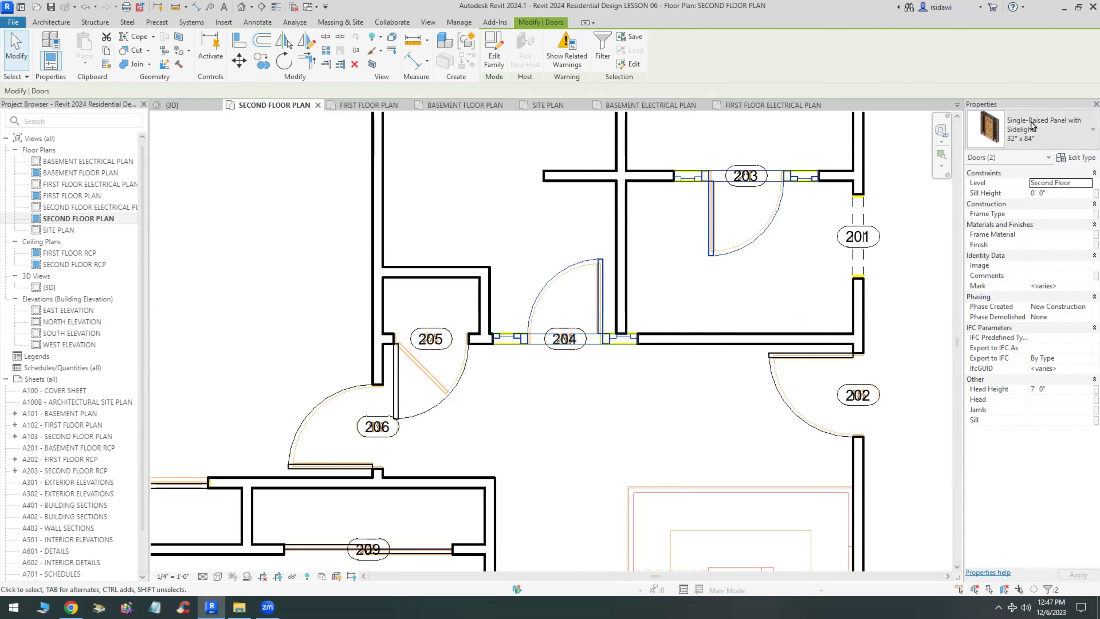
left_click(1032, 126)
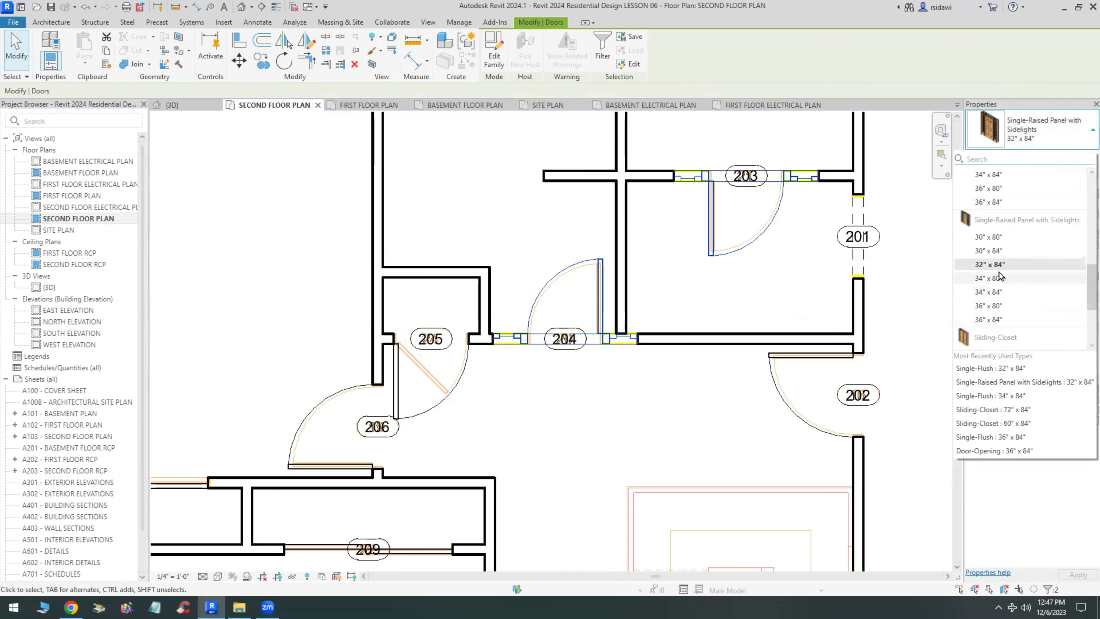
scroll(1000, 273, "up", 2)
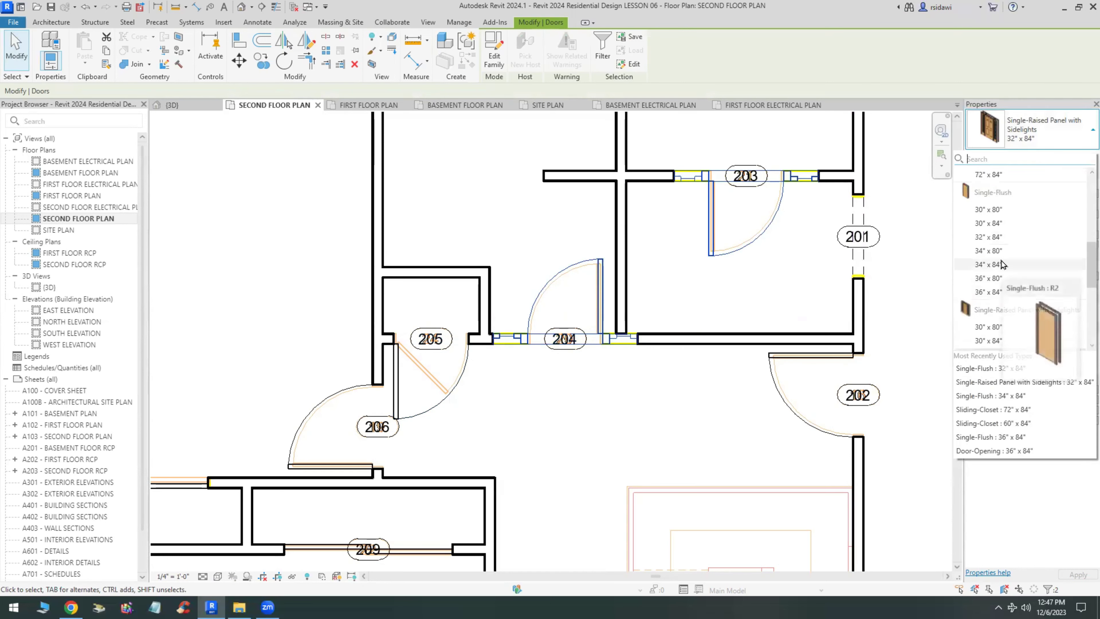
left_click(995, 237)
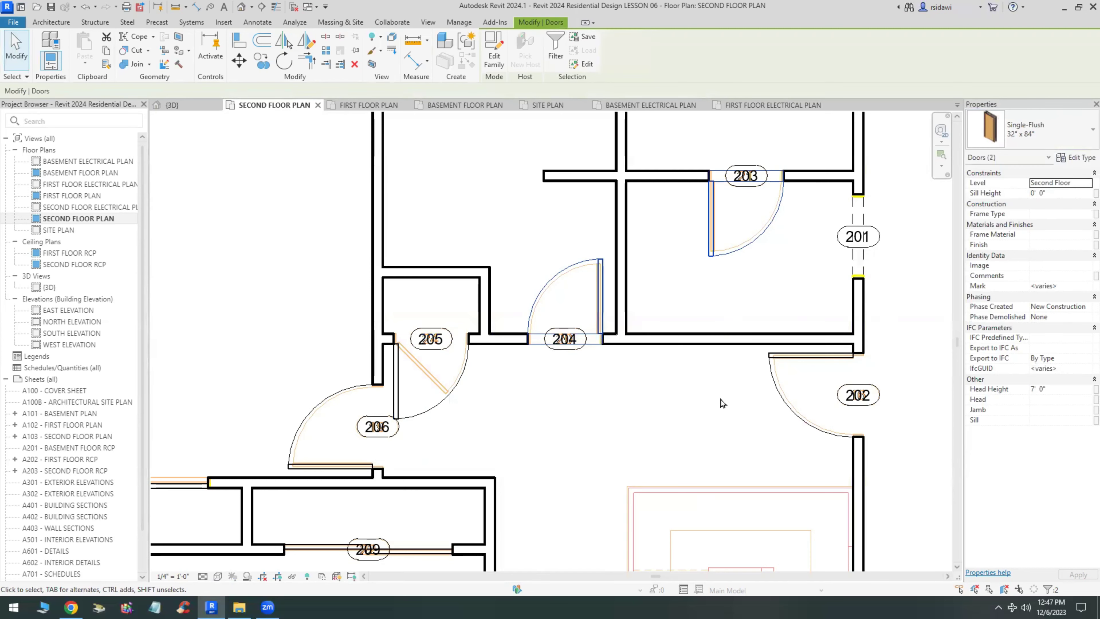
left_click(720, 403)
Place two Window-Single-Hung 38" x 42" windows over the 66 marks on the southwest room's south wall.
scroll(606, 366, "down", 4)
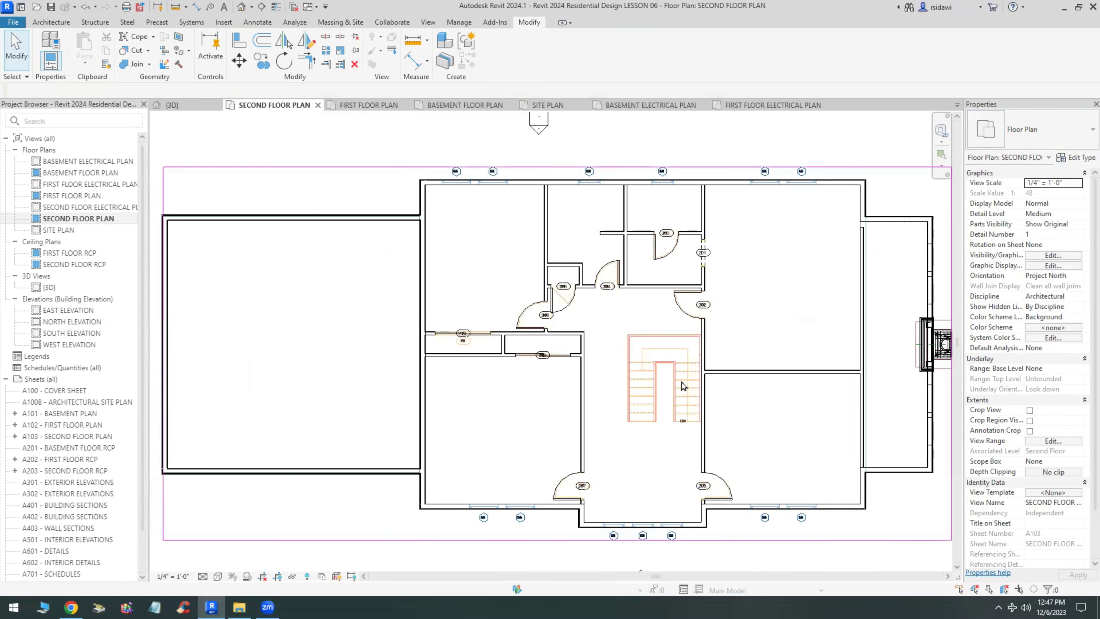
scroll(628, 372, "down", 1)
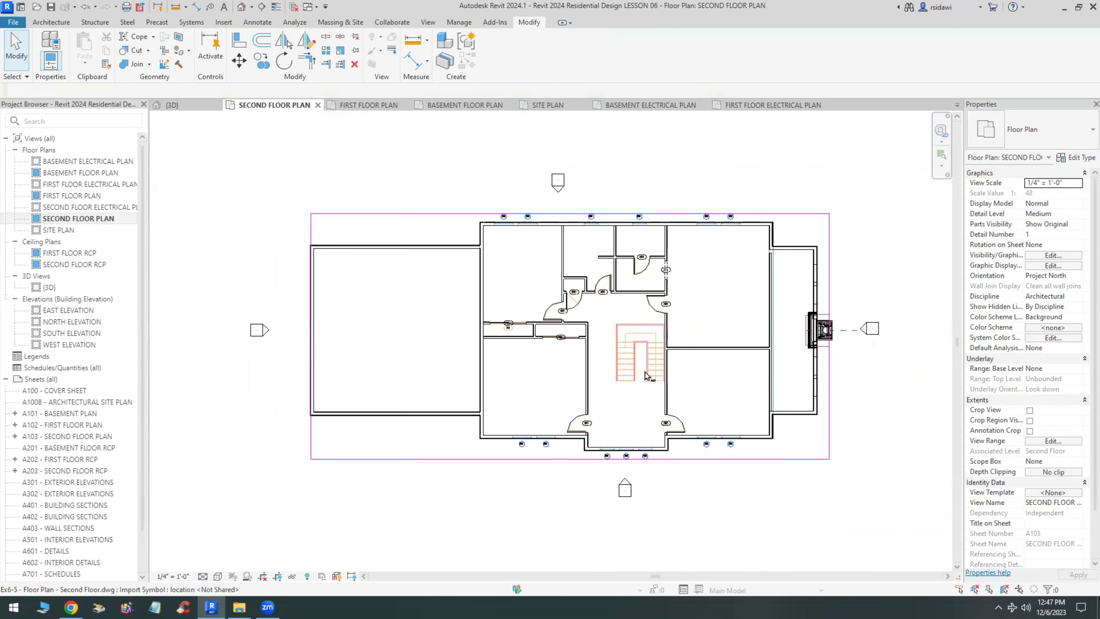
middle_click_drag(662, 401, 643, 371)
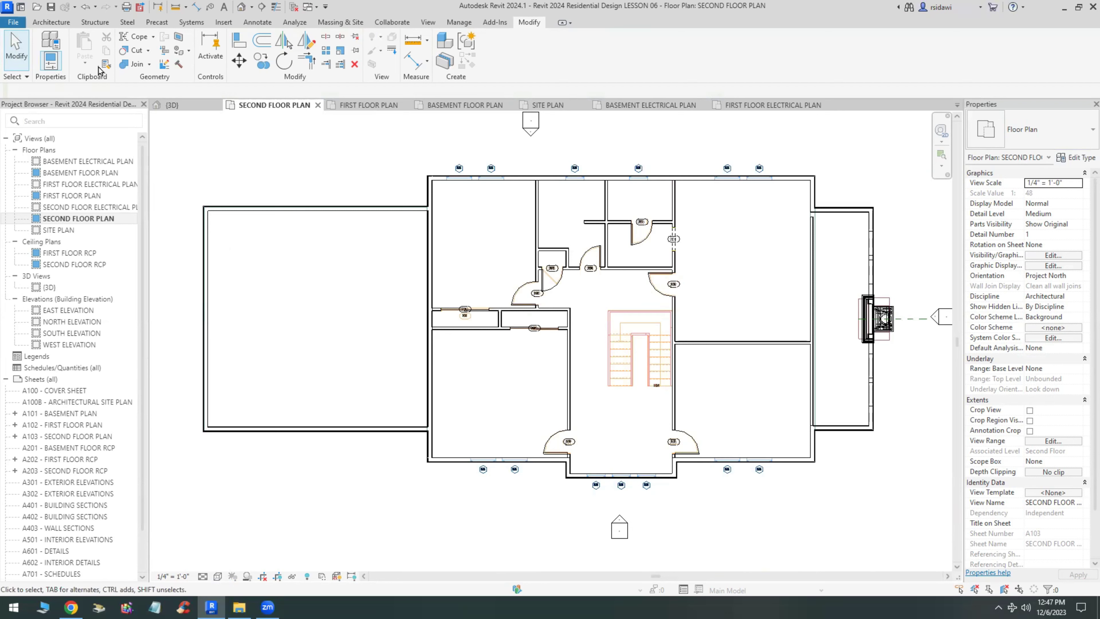
left_click(64, 23)
left_click(96, 47)
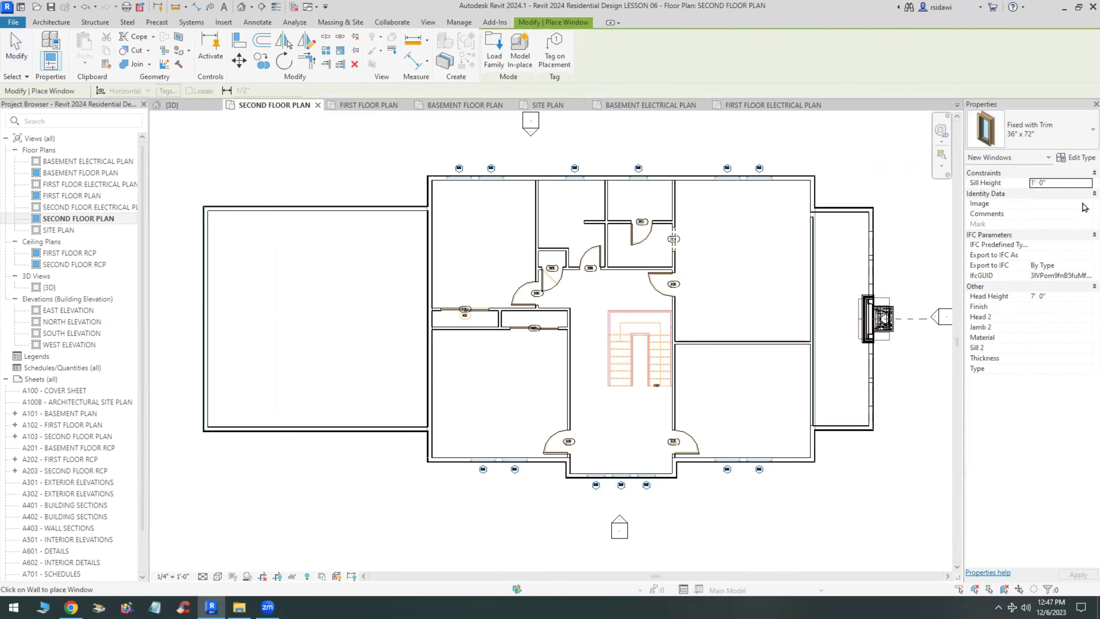
scroll(484, 455, "up", 6)
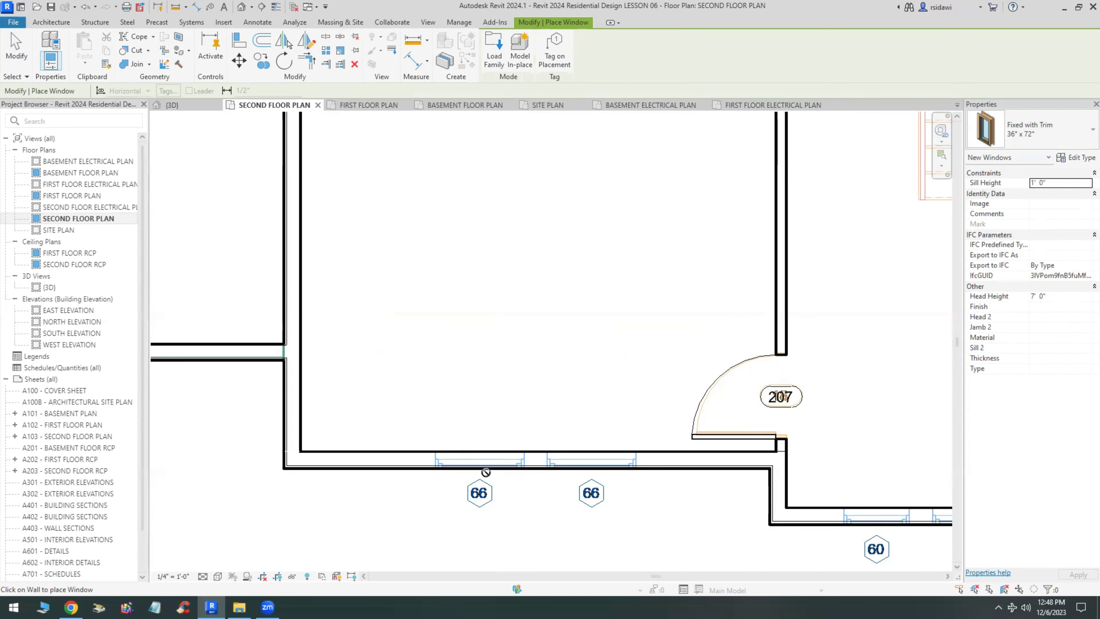
left_click(1049, 131)
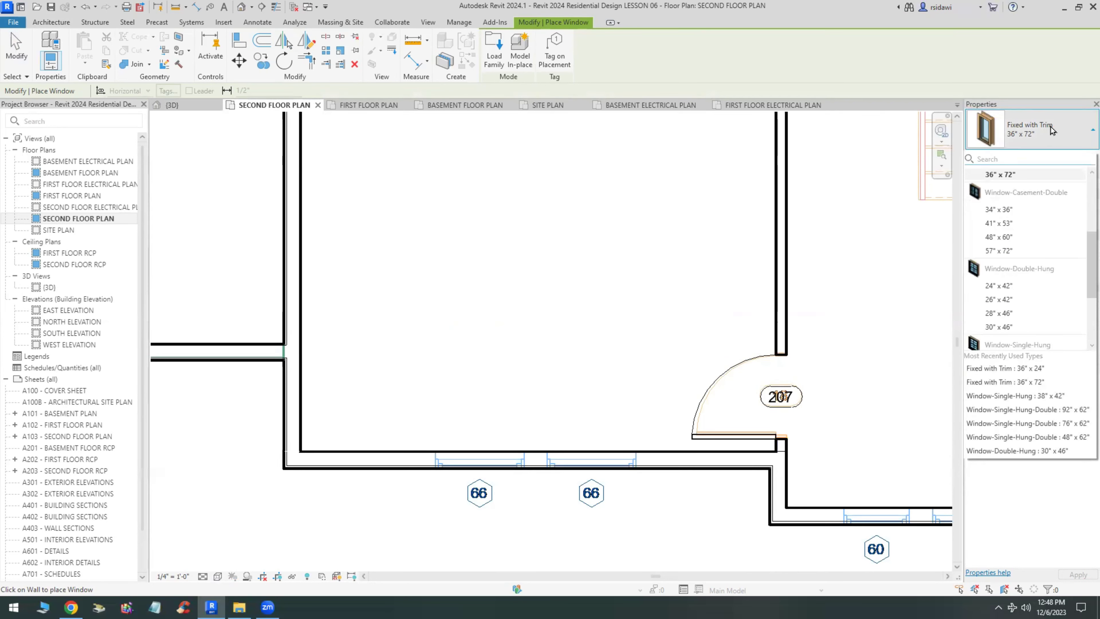
scroll(1048, 207, "up", 3)
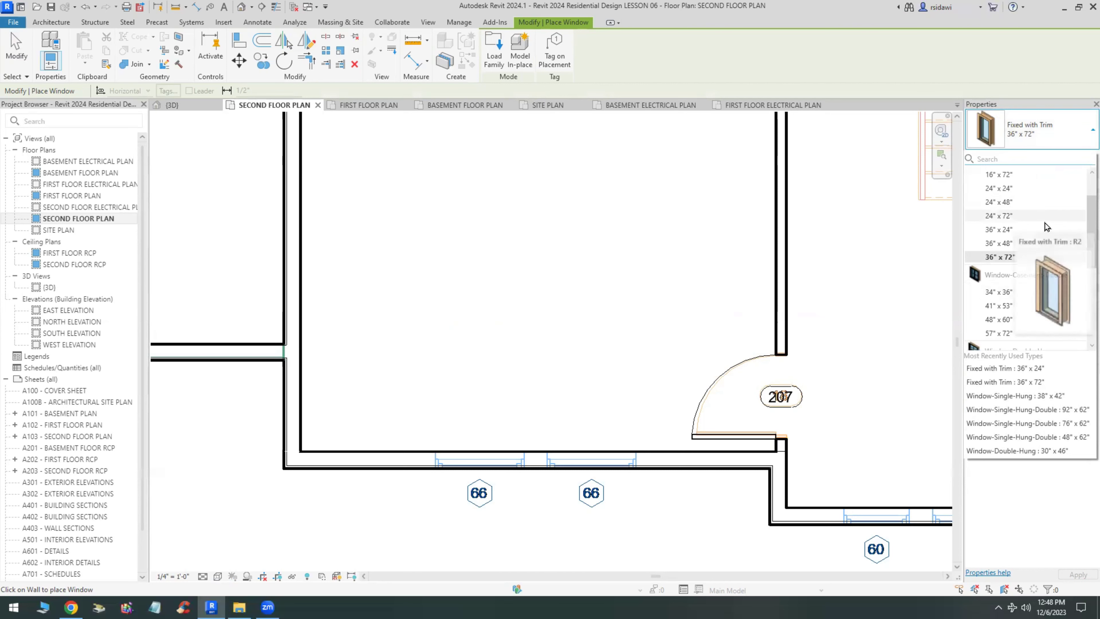
scroll(1043, 228, "down", 3)
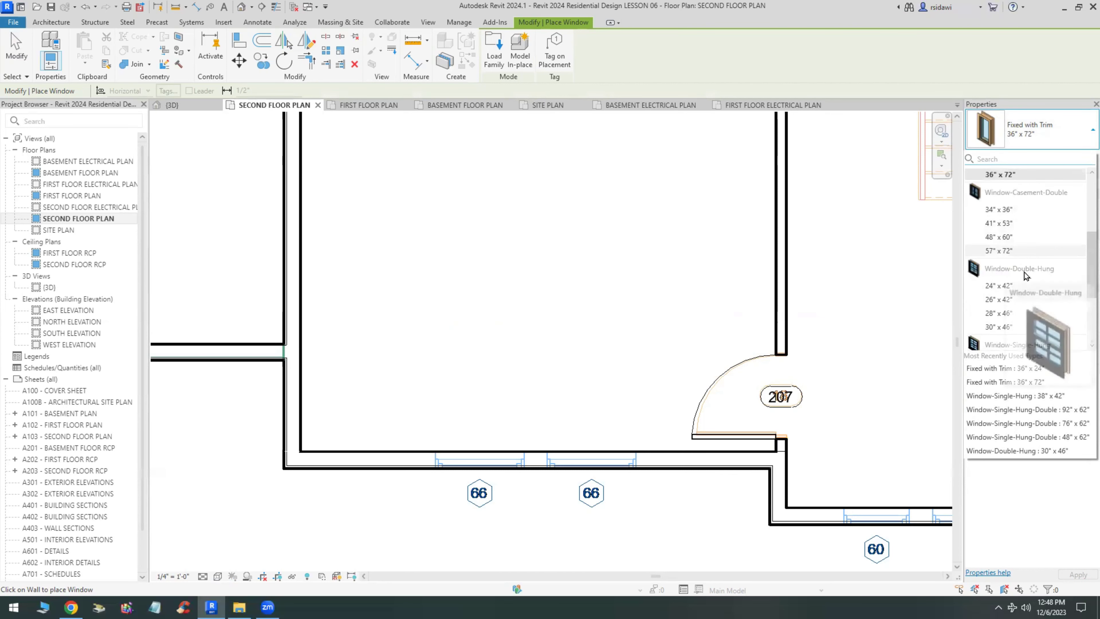
scroll(1017, 282, "down", 3)
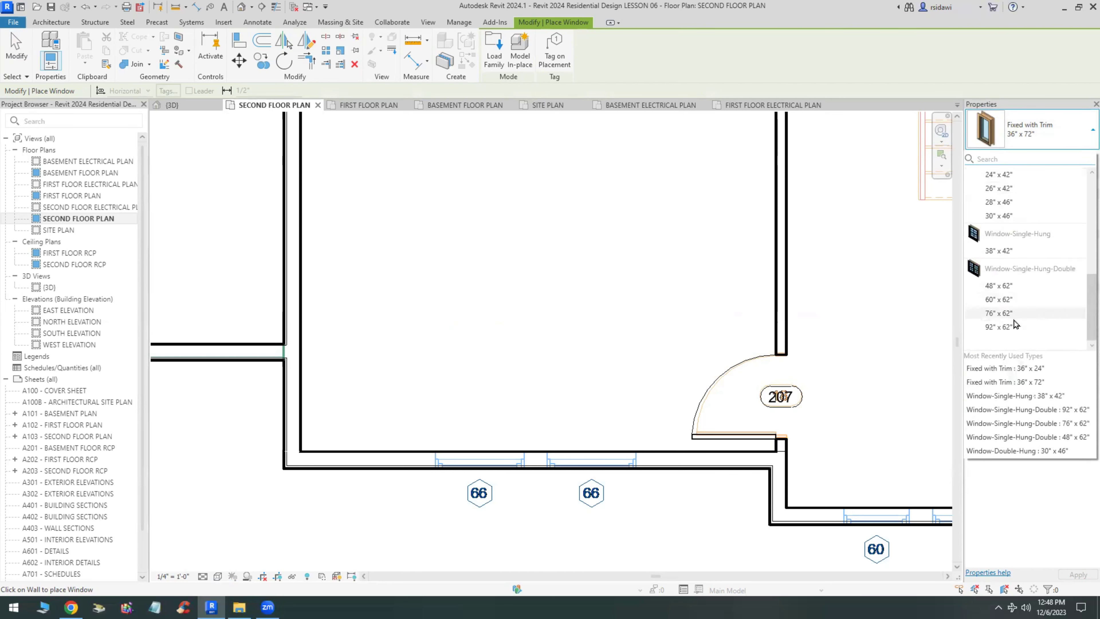
left_click(1003, 254)
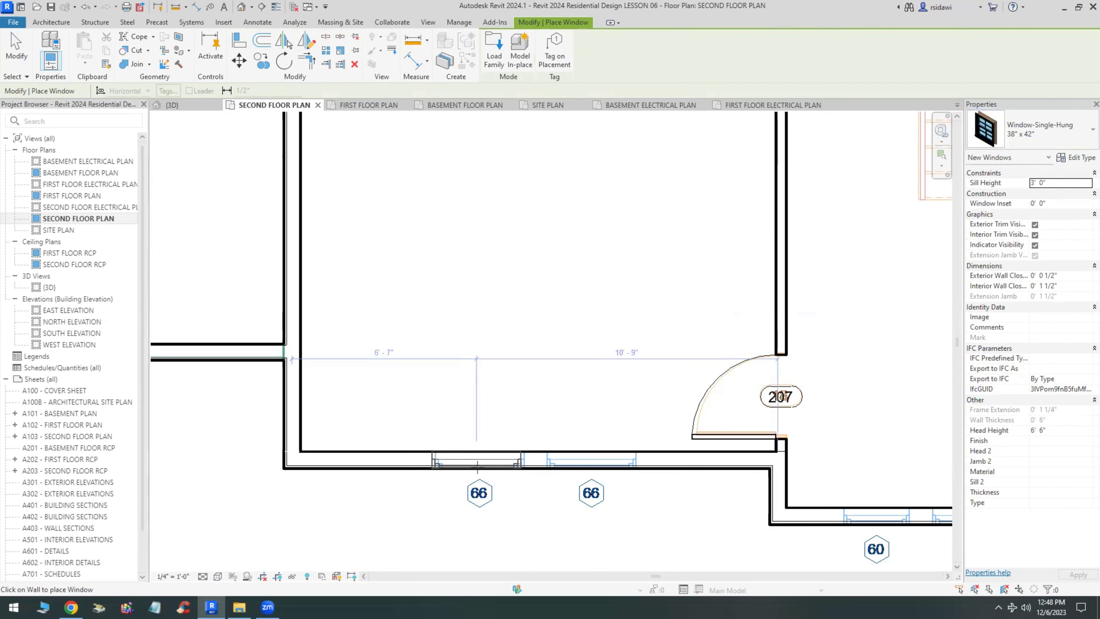
left_click(493, 466)
left_click(590, 460)
Turn on tagging on placement and place two 38" x 42" single-hung windows over the 66 marks on the northwest room's north wall.
scroll(587, 481, "down", 4)
scroll(585, 494, "up", 3)
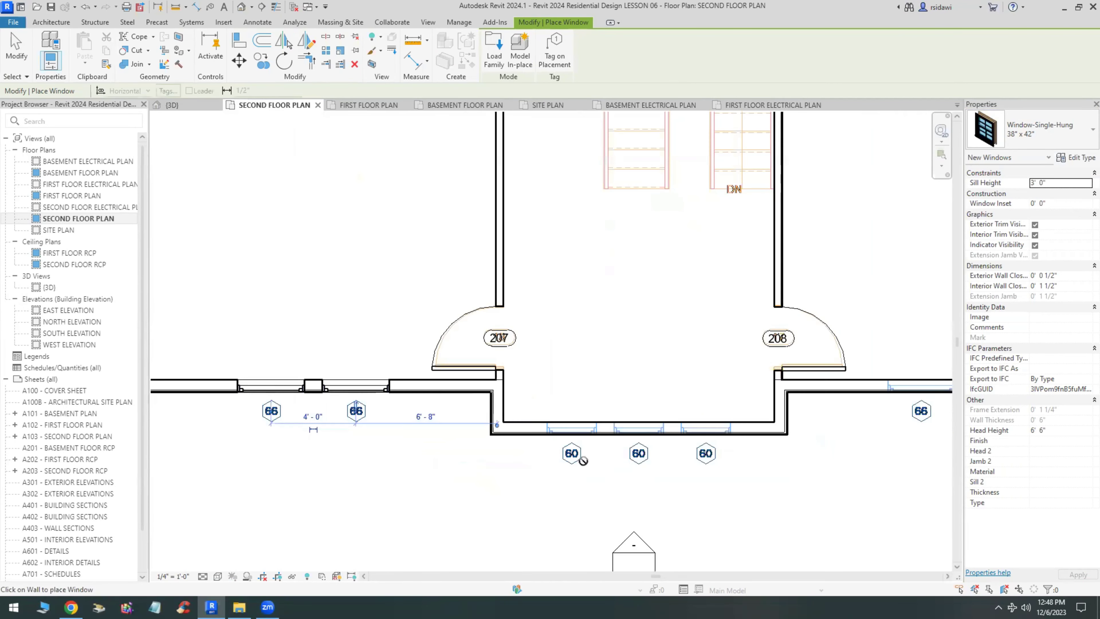
left_click(560, 54)
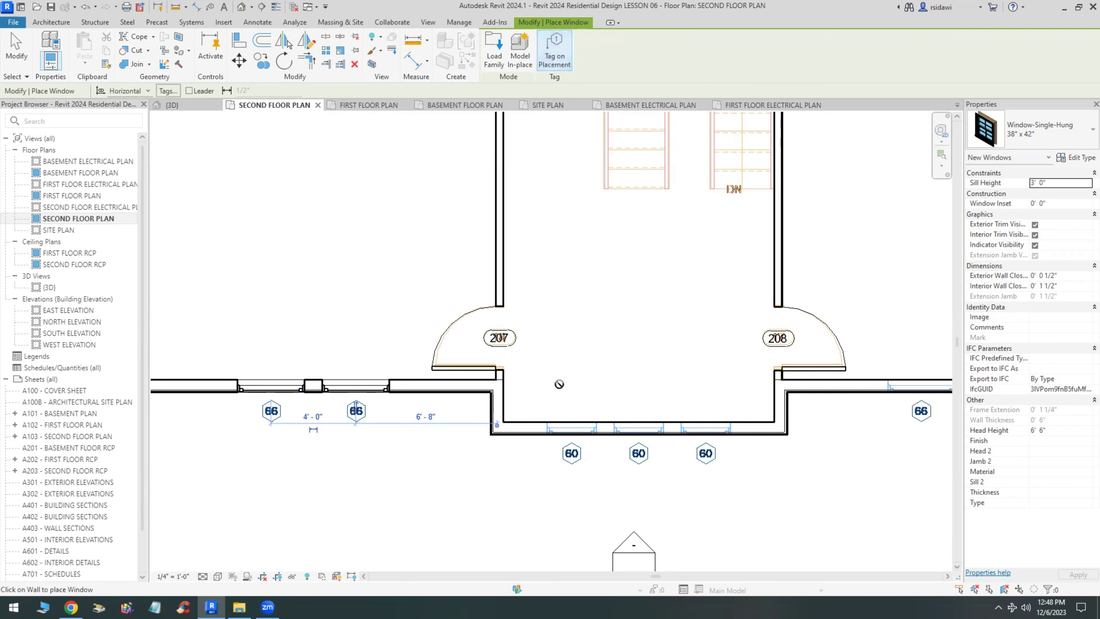
scroll(567, 431, "up", 2)
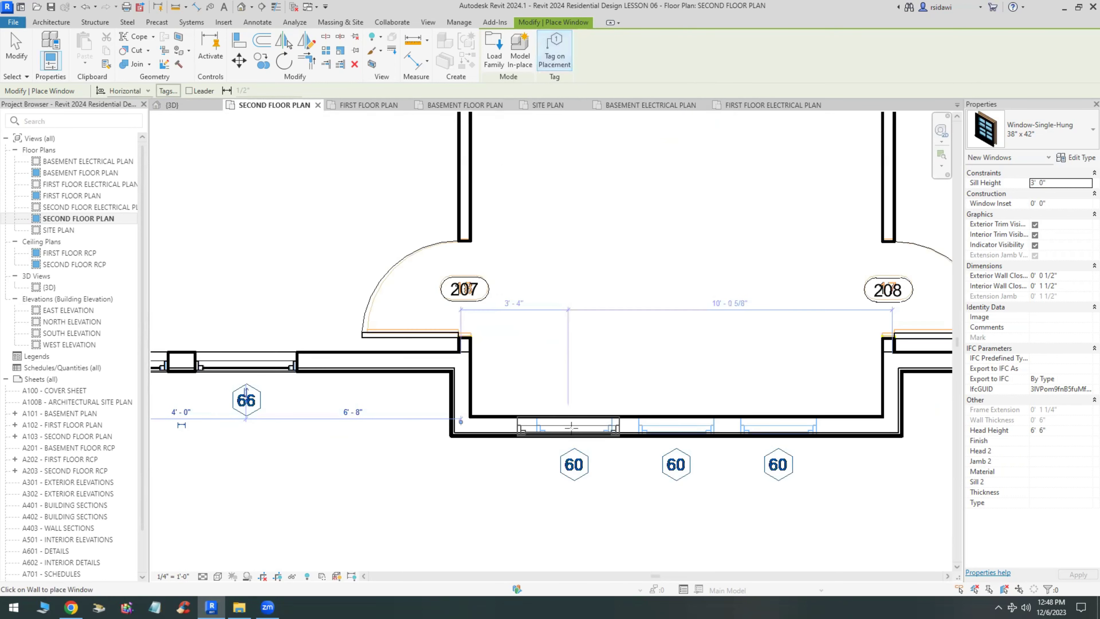
scroll(627, 452, "down", 2)
scroll(627, 451, "down", 5)
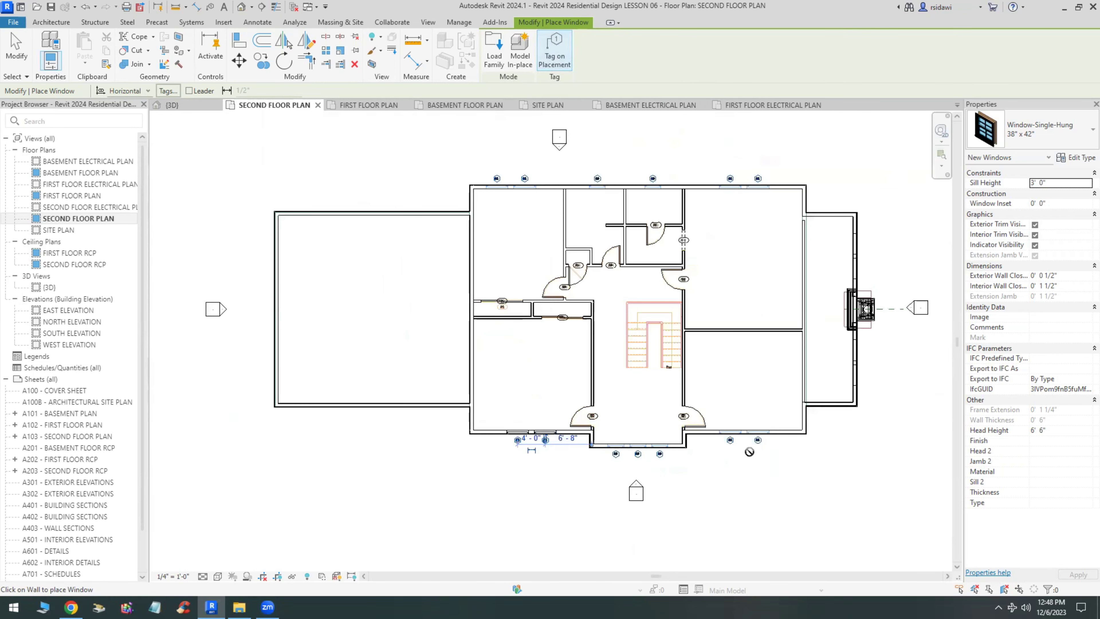
scroll(502, 182, "up", 5)
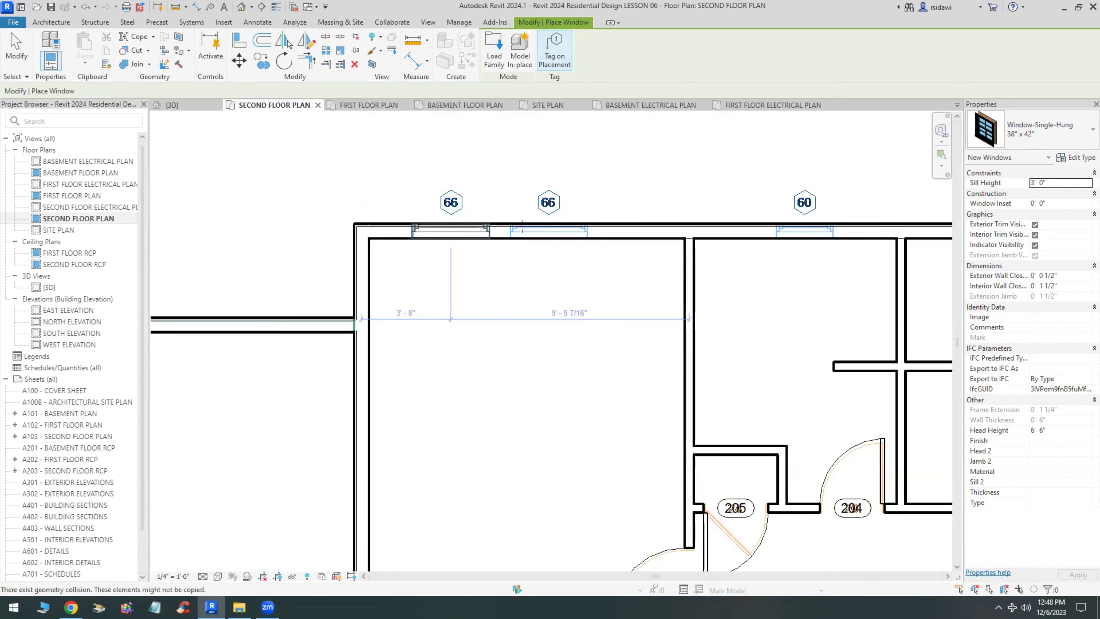
left_click(450, 229)
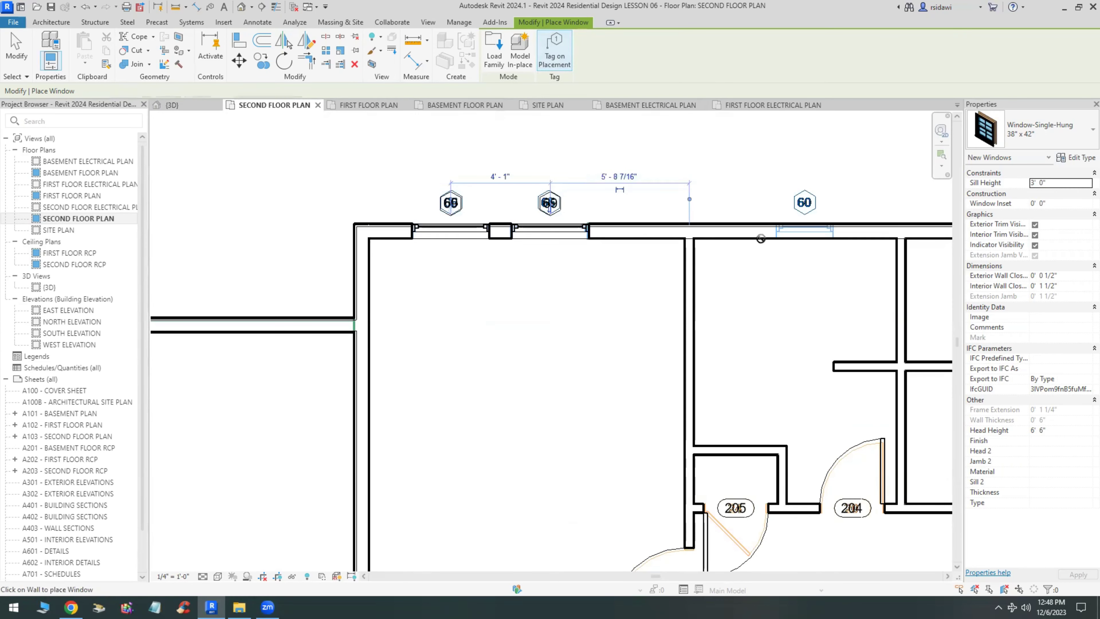
Place two tagged 38" x 42" single-hung windows over the 66 marks on the northeast room's north wall.
scroll(444, 243, "down", 3)
scroll(496, 222, "down", 3)
scroll(704, 232, "up", 6)
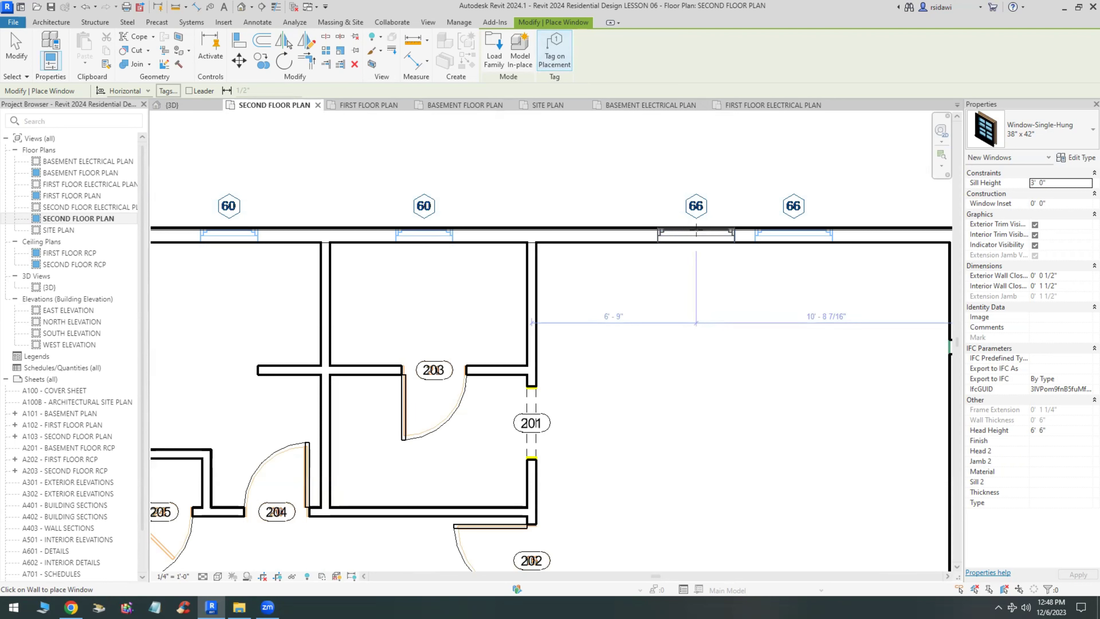
left_click(697, 234)
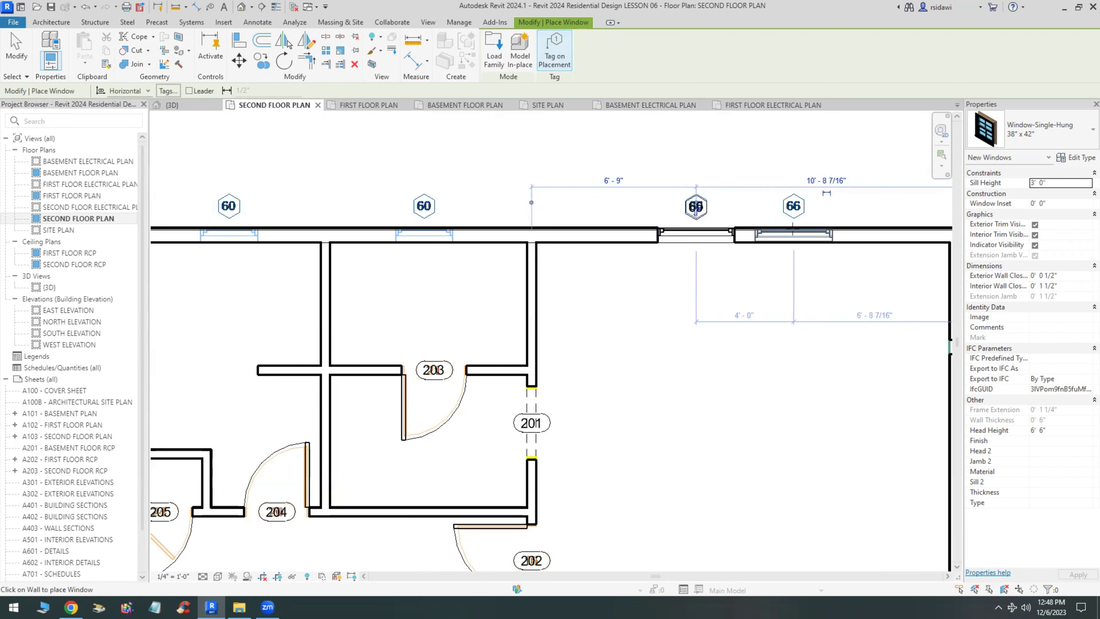
Place two tagged 38" x 42" single-hung windows over the 66 marks on the south wall east of door 208.
scroll(628, 186, "down", 3)
scroll(662, 477, "up", 5)
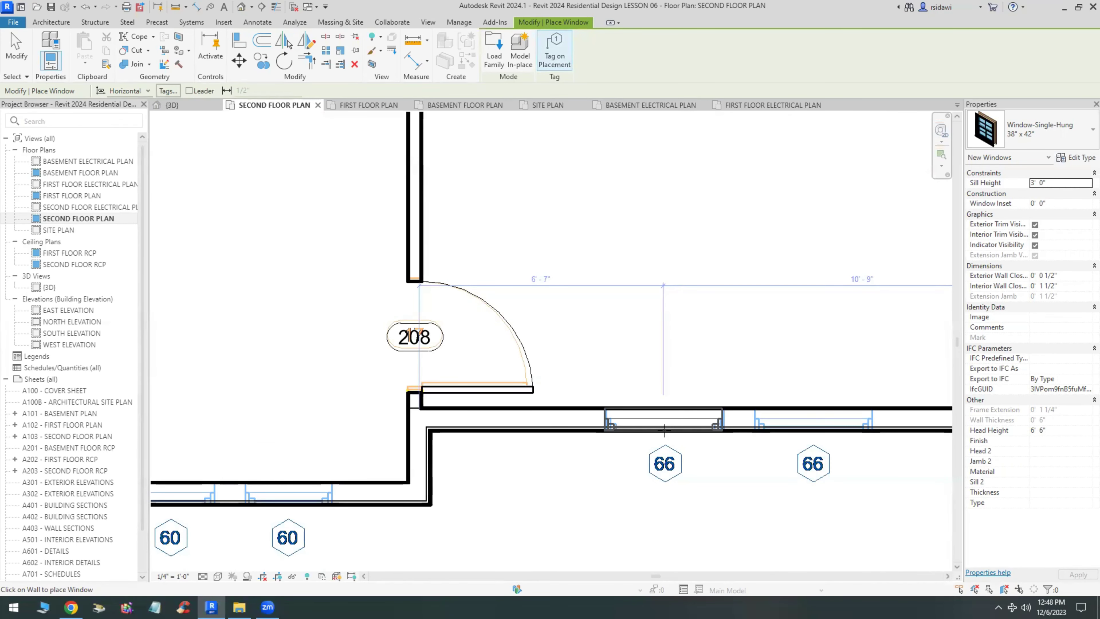
left_click(664, 429)
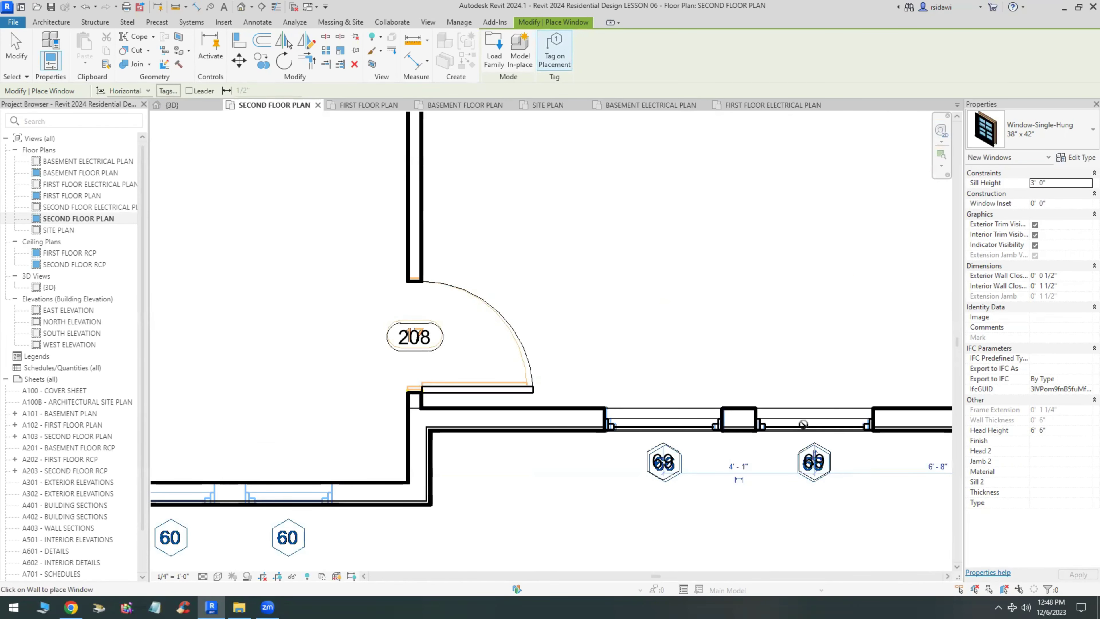
Measure the width of the westernmost 60 window on the CAD plan in the south wall between doors 207 and 208.
scroll(531, 436, "down", 4)
scroll(466, 407, "up", 3)
scroll(518, 453, "up", 2)
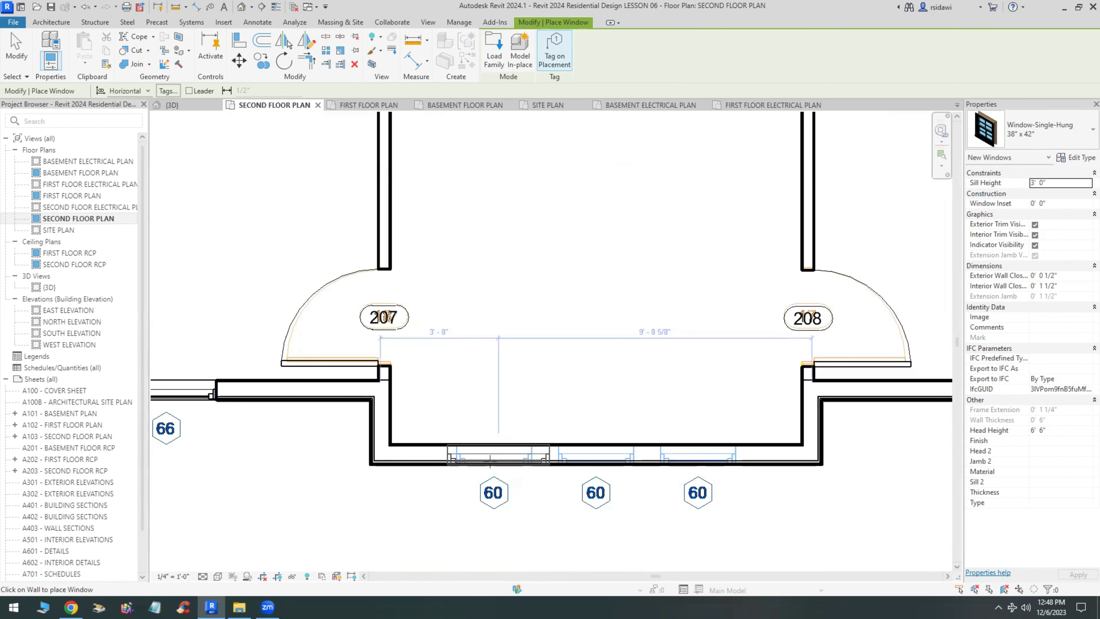
left_click(1055, 130)
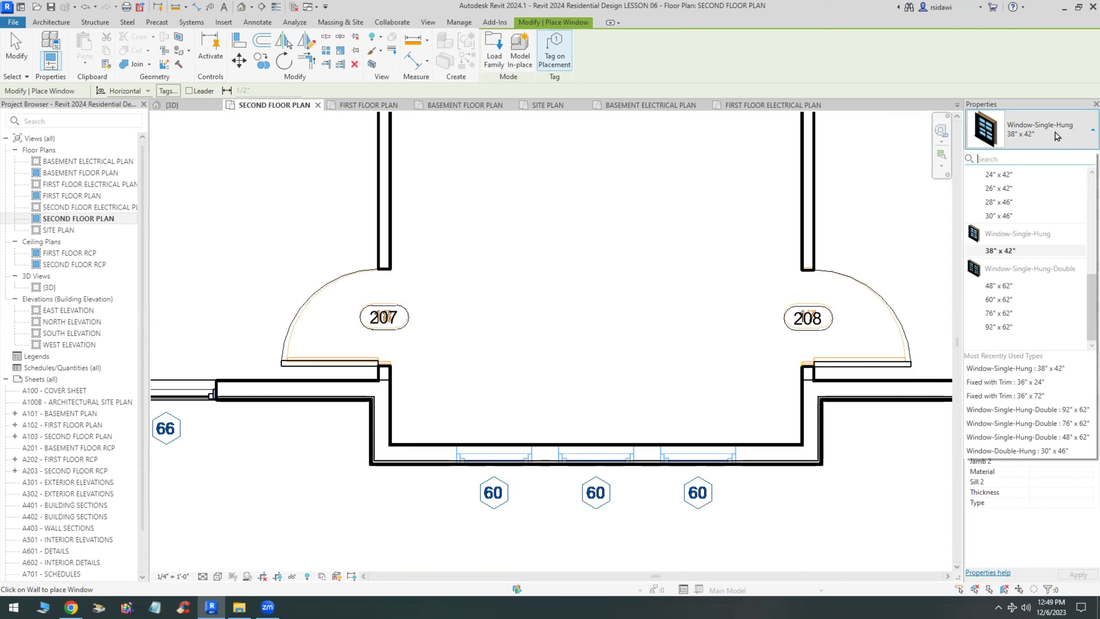
left_click(412, 40)
left_click(456, 444)
left_click(530, 444)
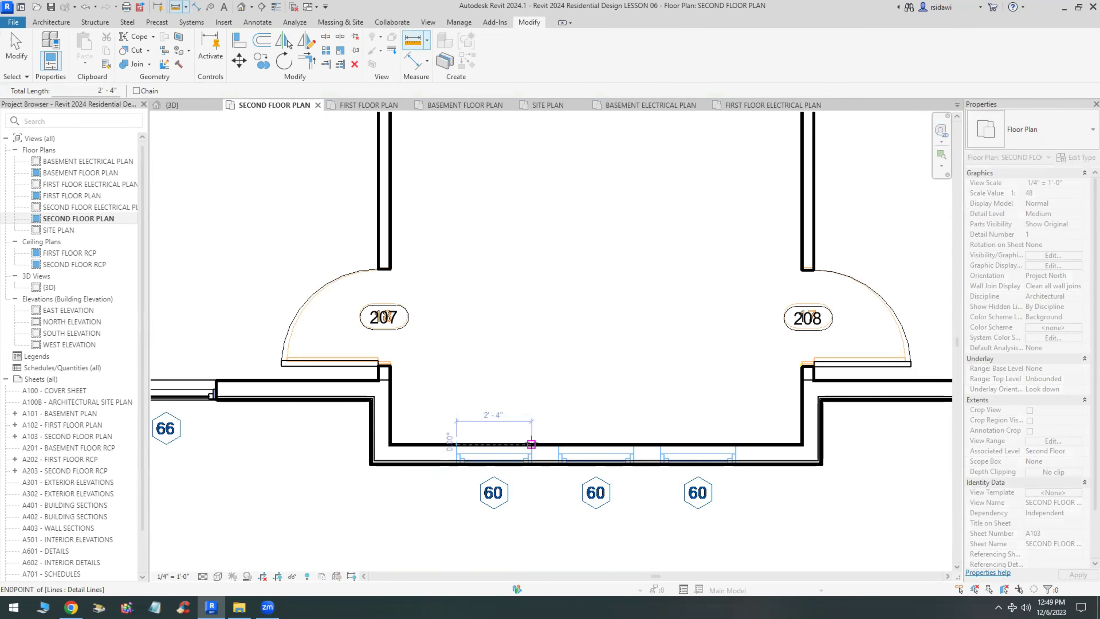
left_click(15, 63)
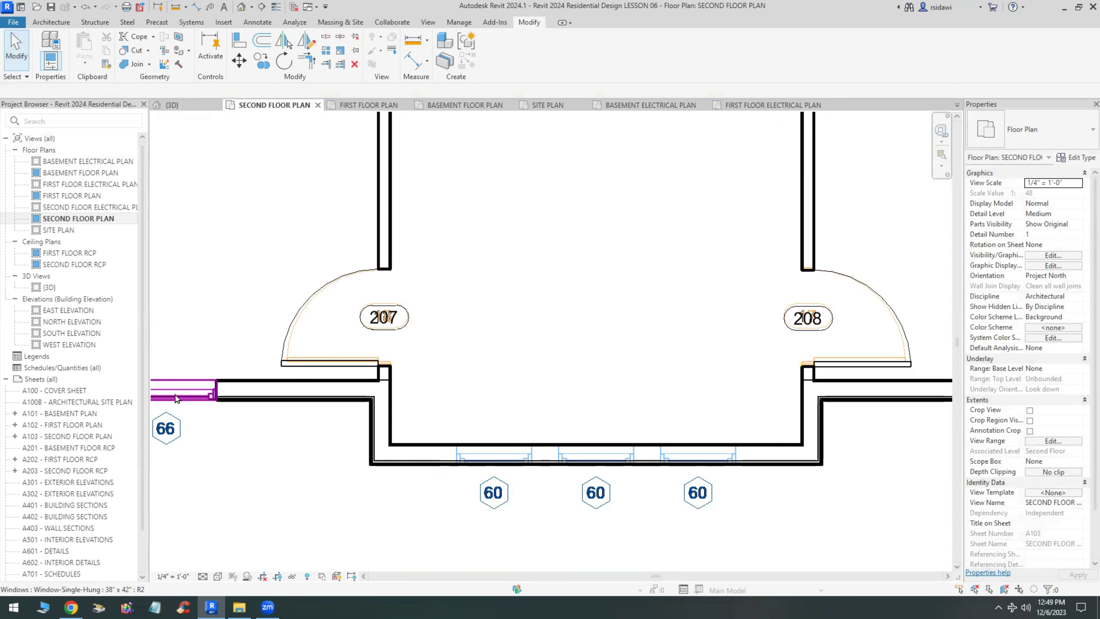
Create a similar window from the placed single-hung one, duplicating its type as 30" x 42" with a width of 2' 6".
left_click(176, 396)
right_click(175, 394)
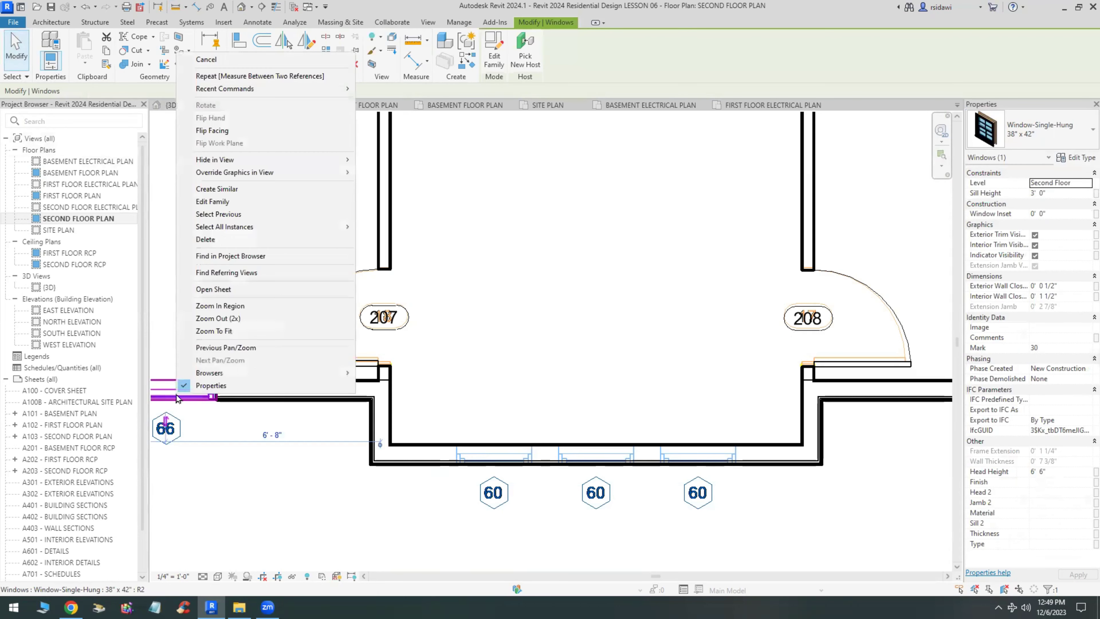
left_click(226, 189)
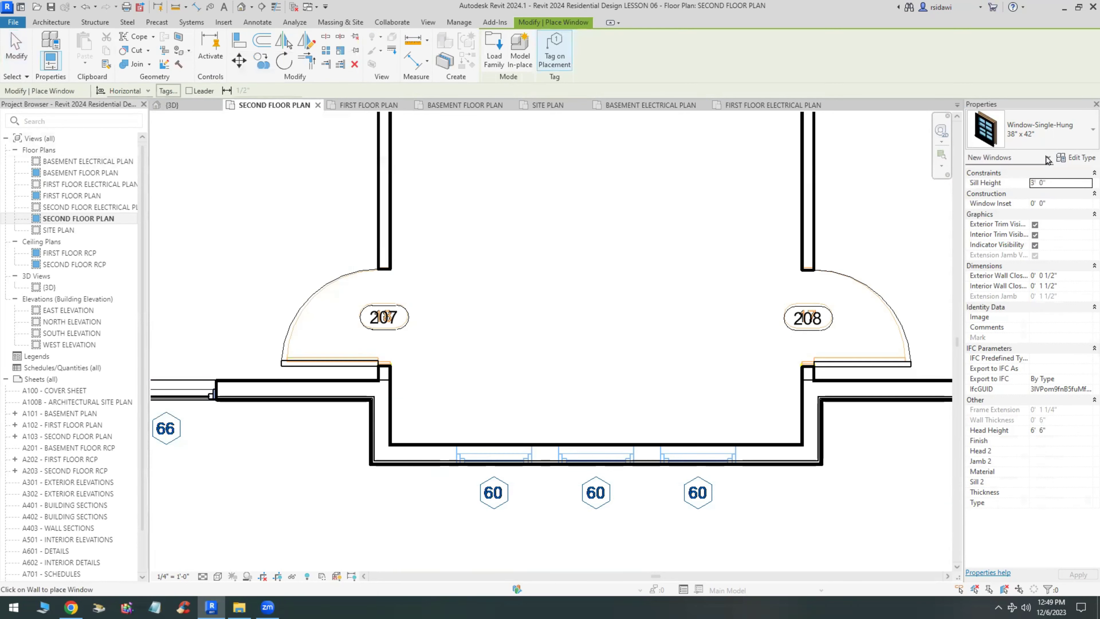
left_click(1077, 157)
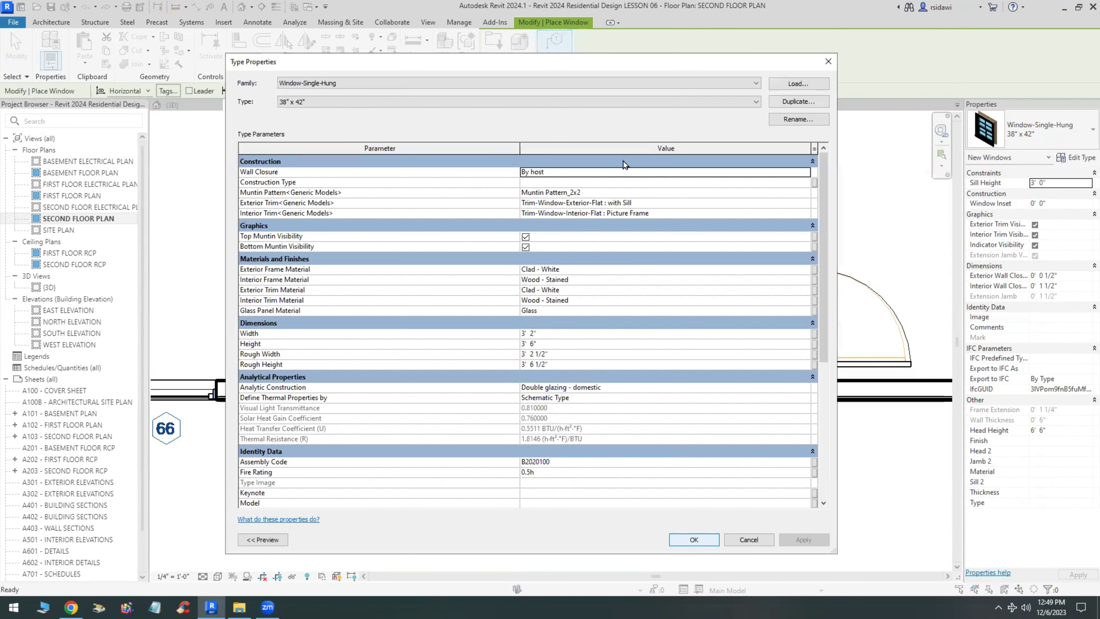
left_click(794, 106)
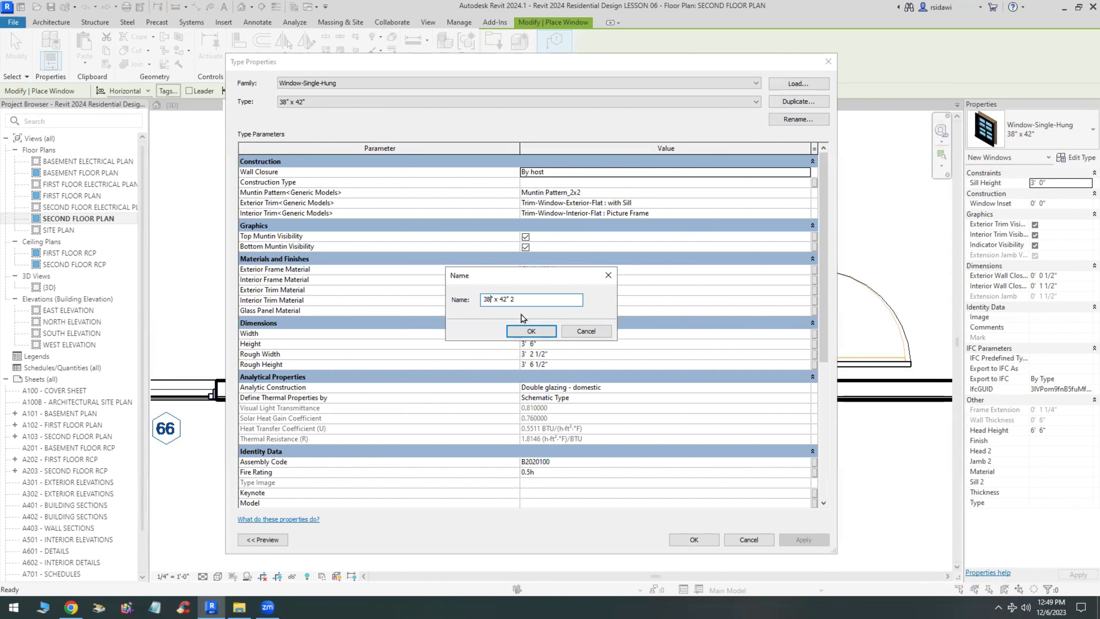
type("0")
left_click(526, 332)
left_click(569, 334)
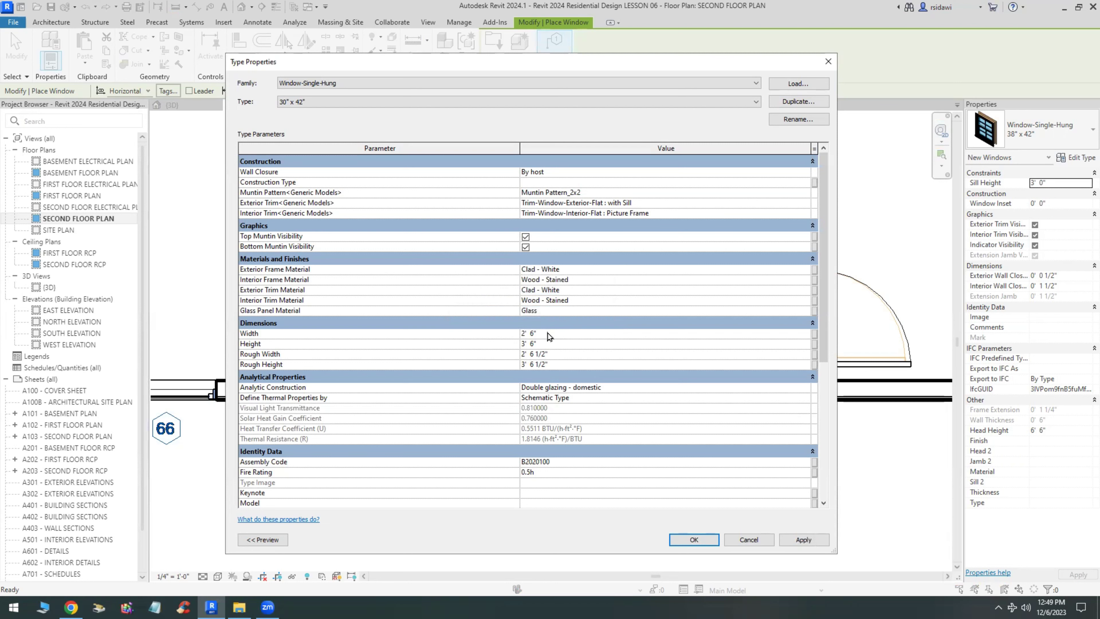
left_click(700, 540)
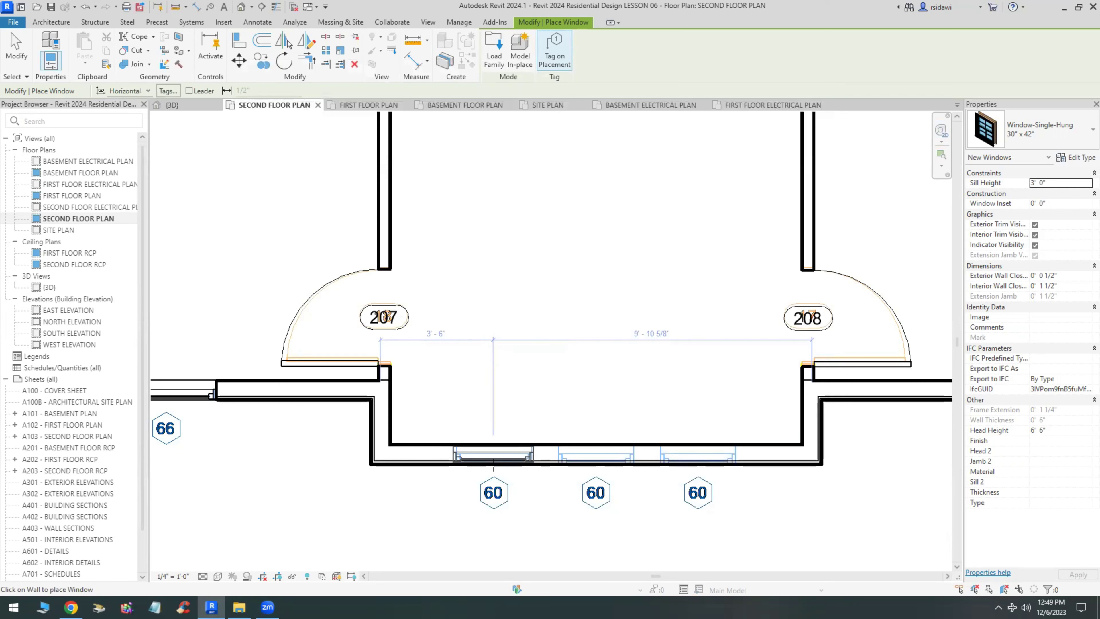
Place three tagged 30" x 42" single-hung windows over the 60 marks in the south bay wall between doors 207 and 208.
left_click(588, 471)
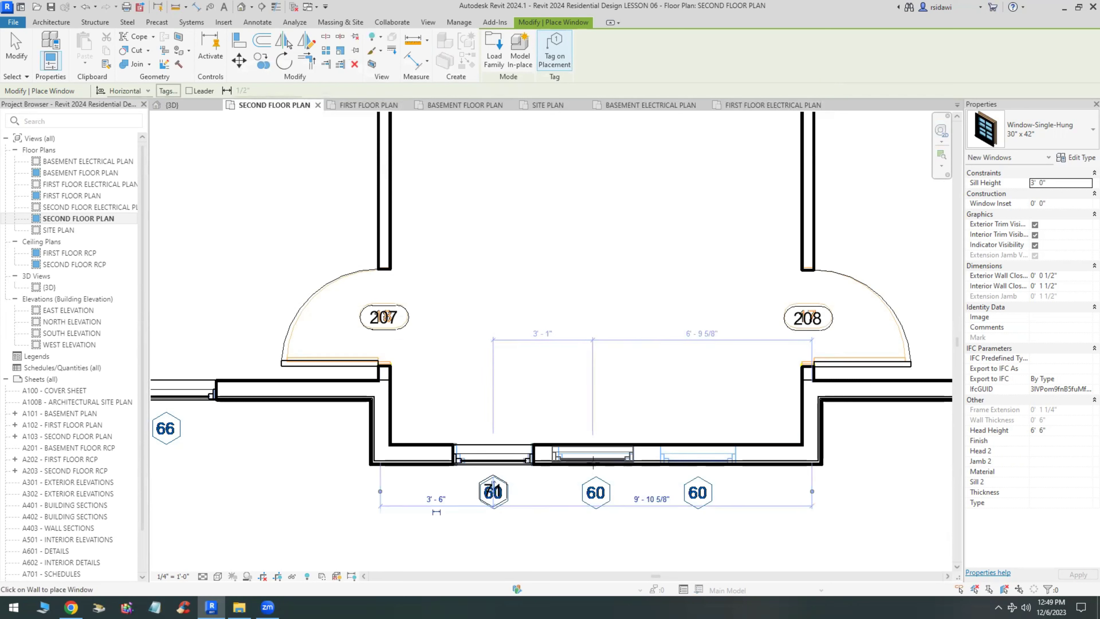
left_click(595, 459)
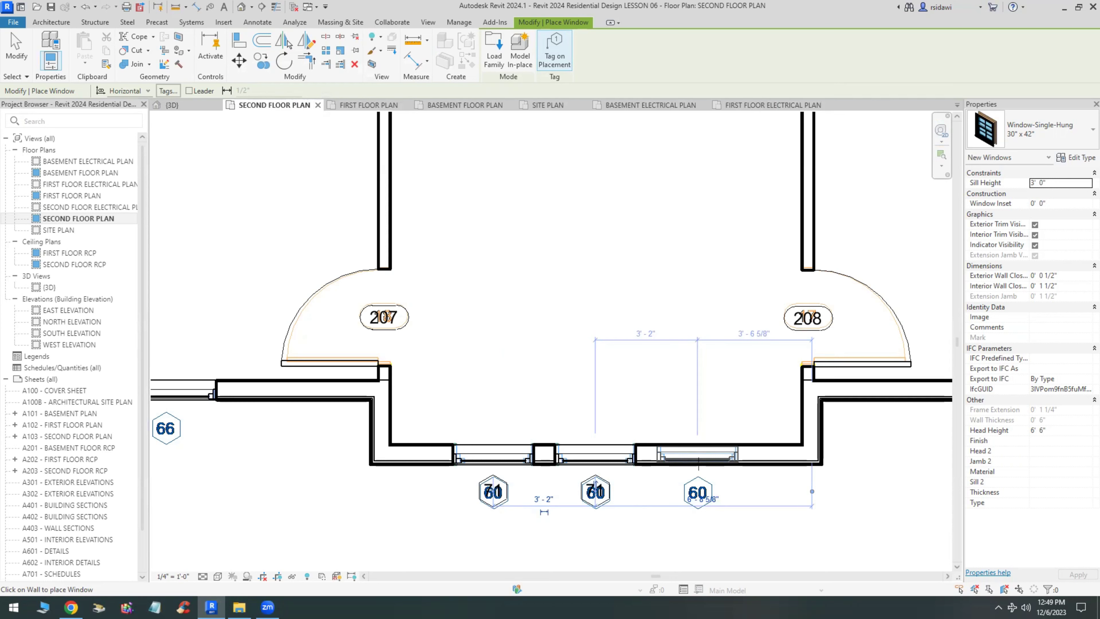
scroll(630, 503, "down", 5)
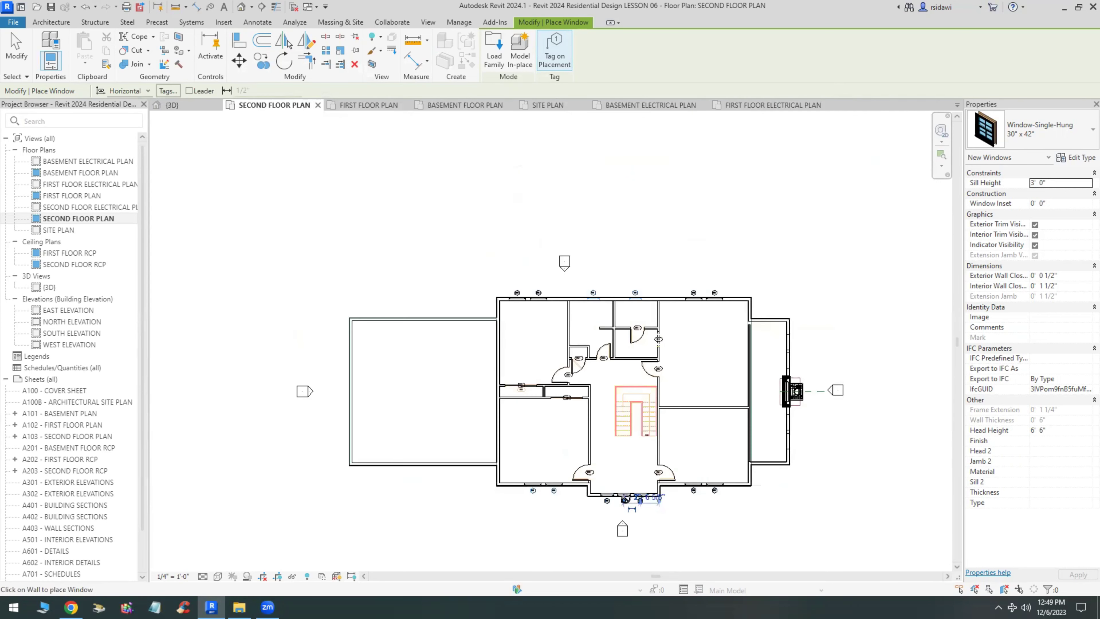
Place two tagged 30" x 42" single-hung windows over the 60 marks on the central part of the north wall.
scroll(609, 277, "up", 8)
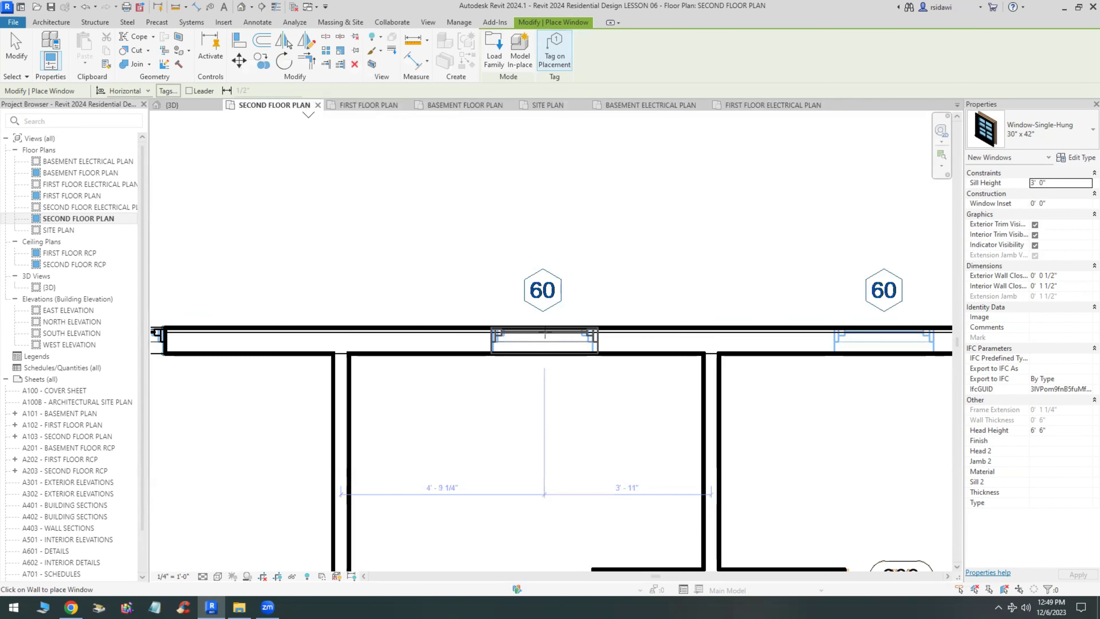
left_click(541, 336)
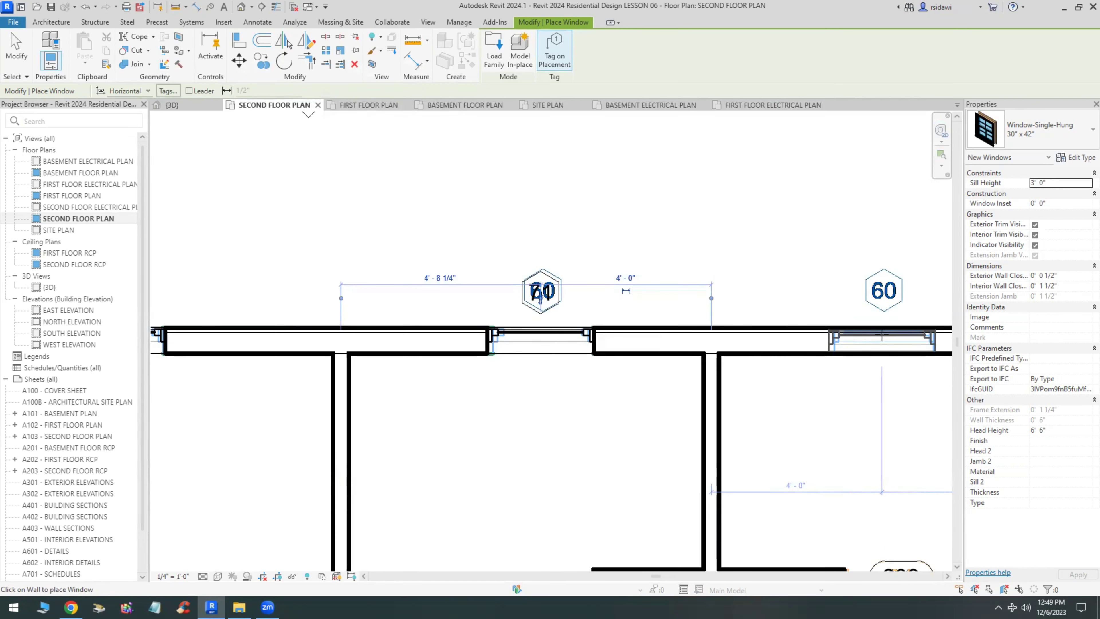
scroll(619, 260, "down", 5)
scroll(560, 267, "down", 3)
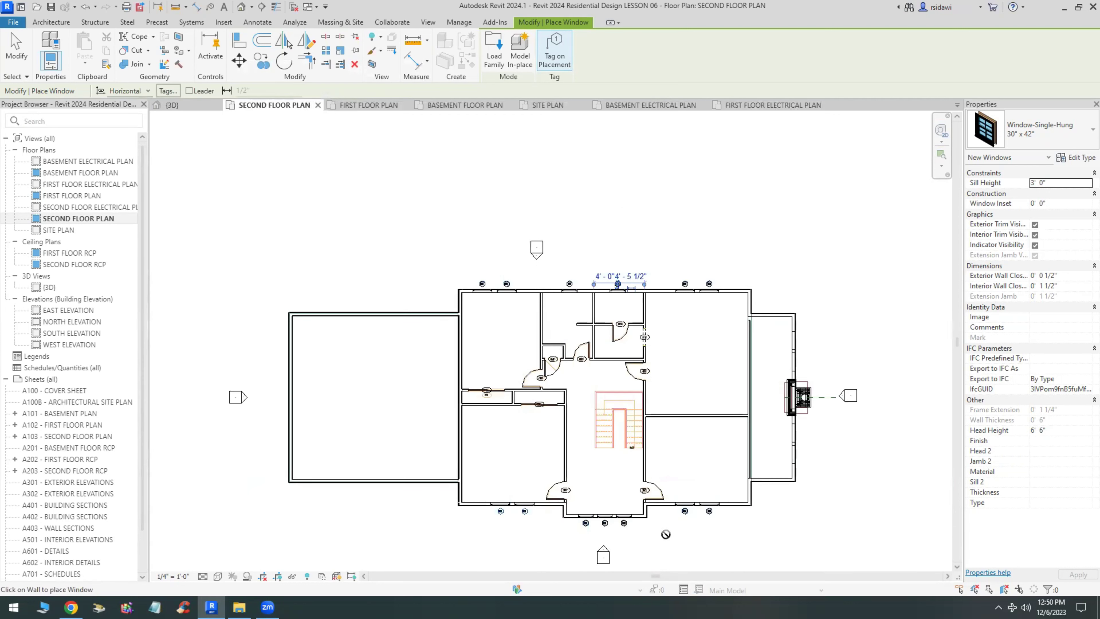
scroll(666, 534, "up", 2)
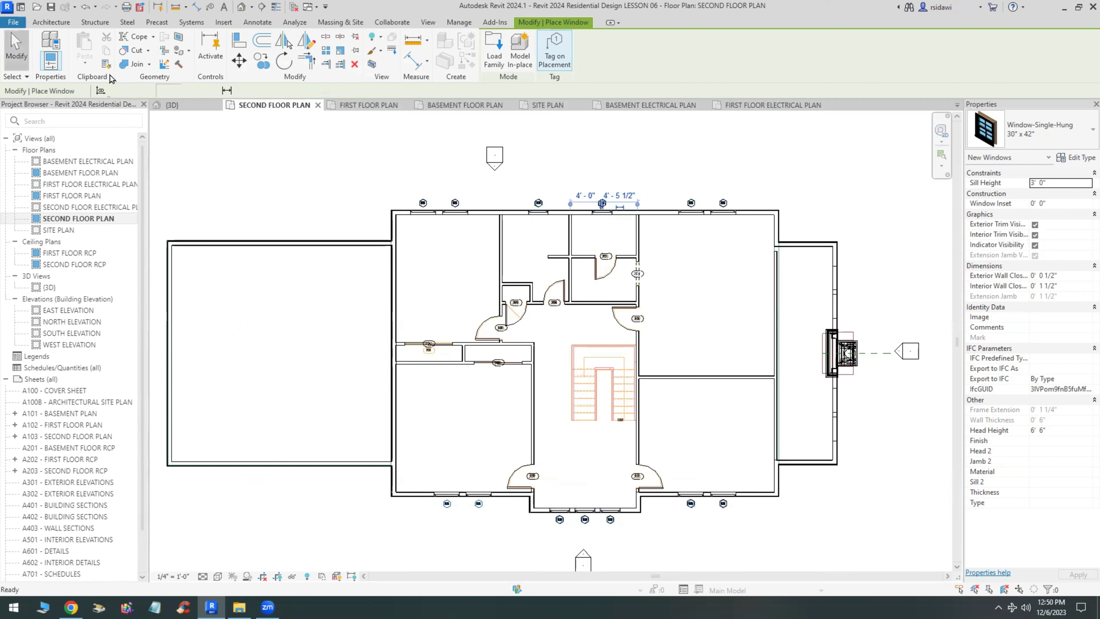
left_click(16, 48)
Select the Interior - 4 1/2" Partition wall along the east side of the east rooms to inspect it.
scroll(781, 249, "up", 6)
left_click(789, 254)
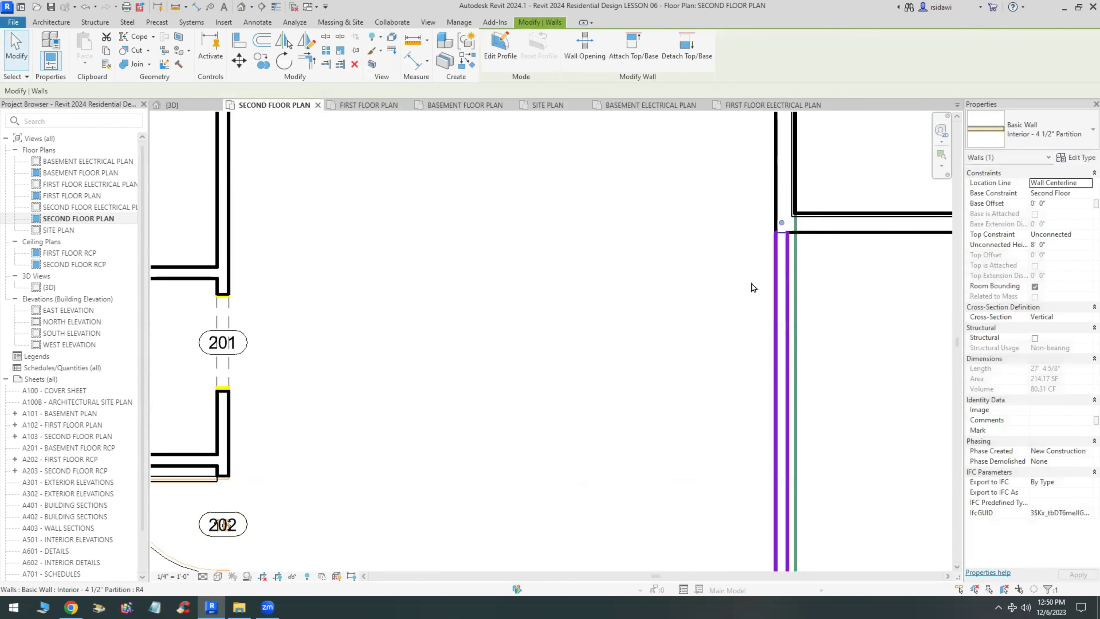
scroll(753, 285, "down", 8)
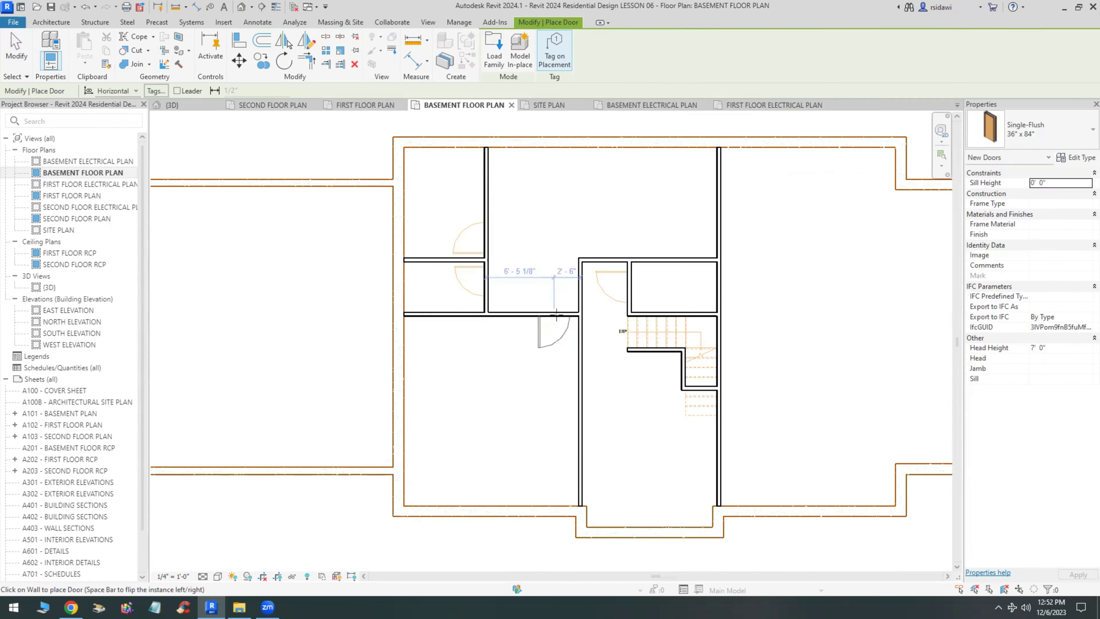
Place a tagged 36" x 84" Single-Flush door over the CAD door in the small basement room just north of the stairs.
scroll(613, 291, "up", 6)
scroll(613, 291, "up", 3)
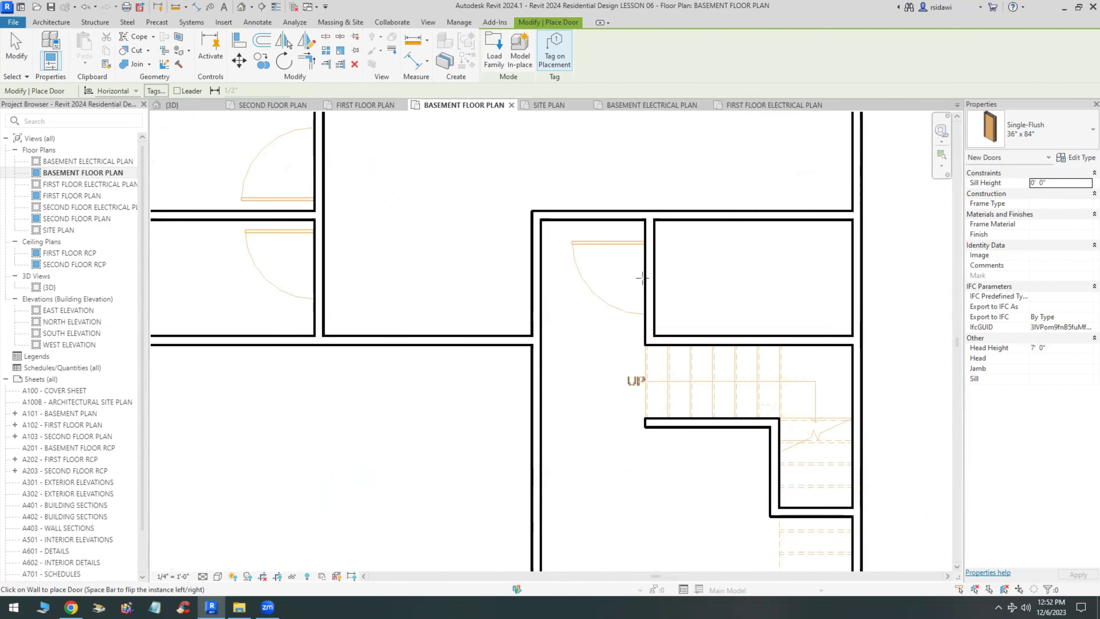
left_click(644, 277)
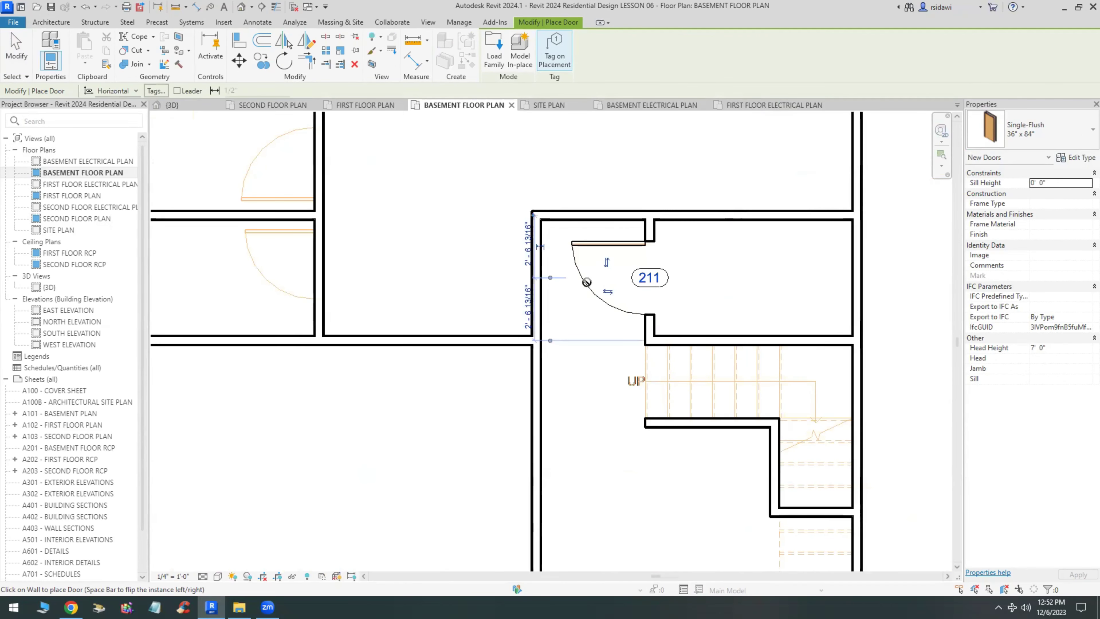
key("Escape")
key("Escape")
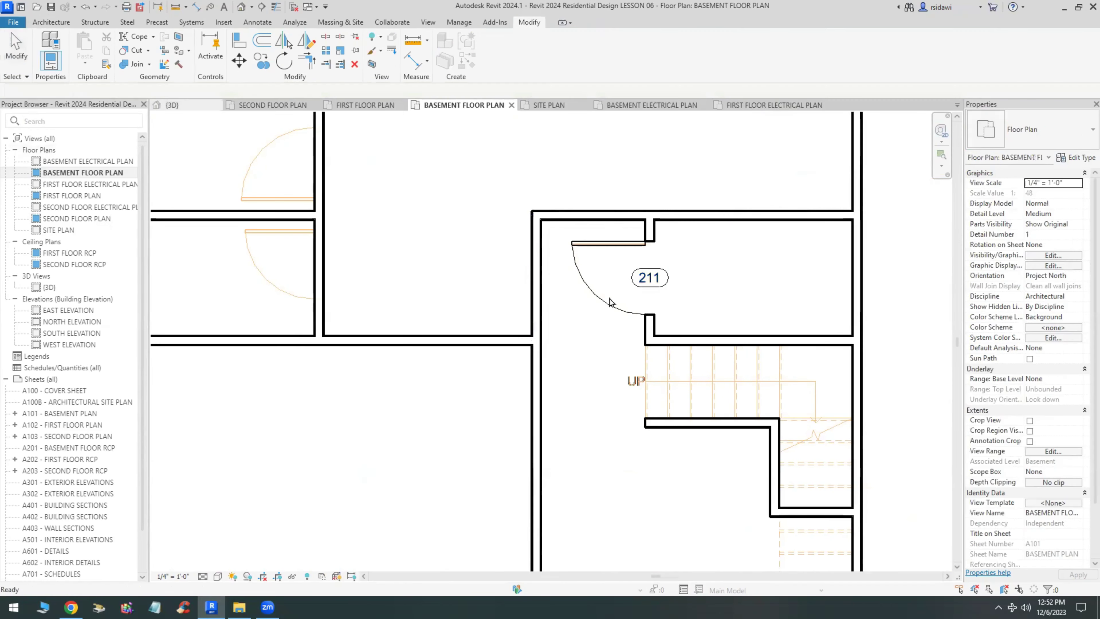
Renumber the tag of the basement door north of the stairs as B01.
left_click(653, 281)
left_click(649, 278)
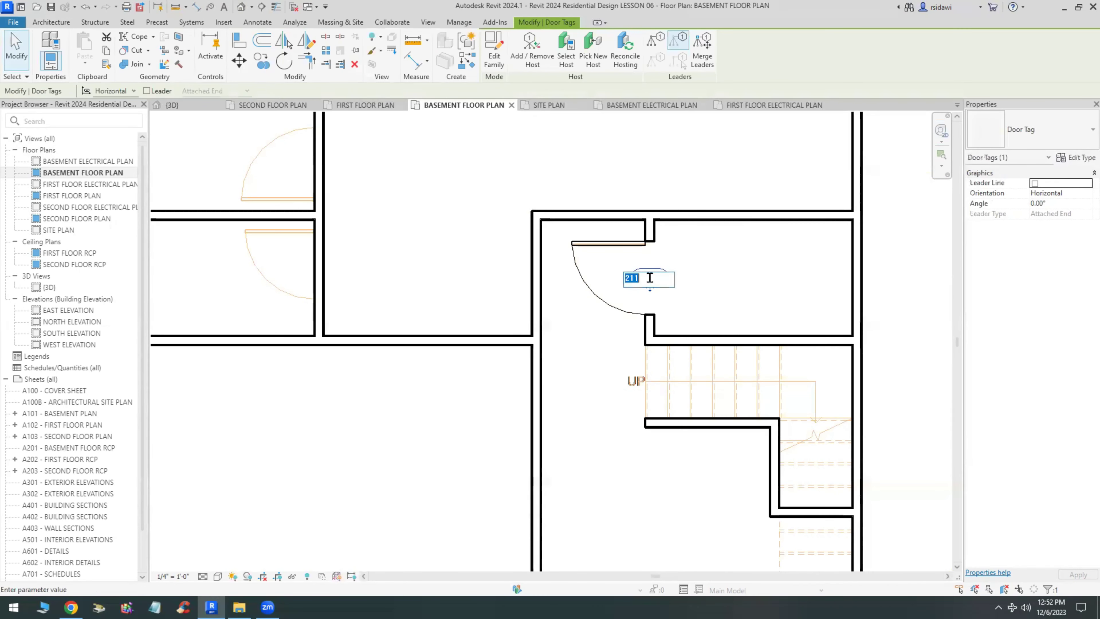
type("B01")
key("Return")
key("Escape")
key("z")
key("f")
Set up a Retaining - 12" Concrete basement wall with location line Core Face: Exterior, created by picking lines.
left_click(47, 43)
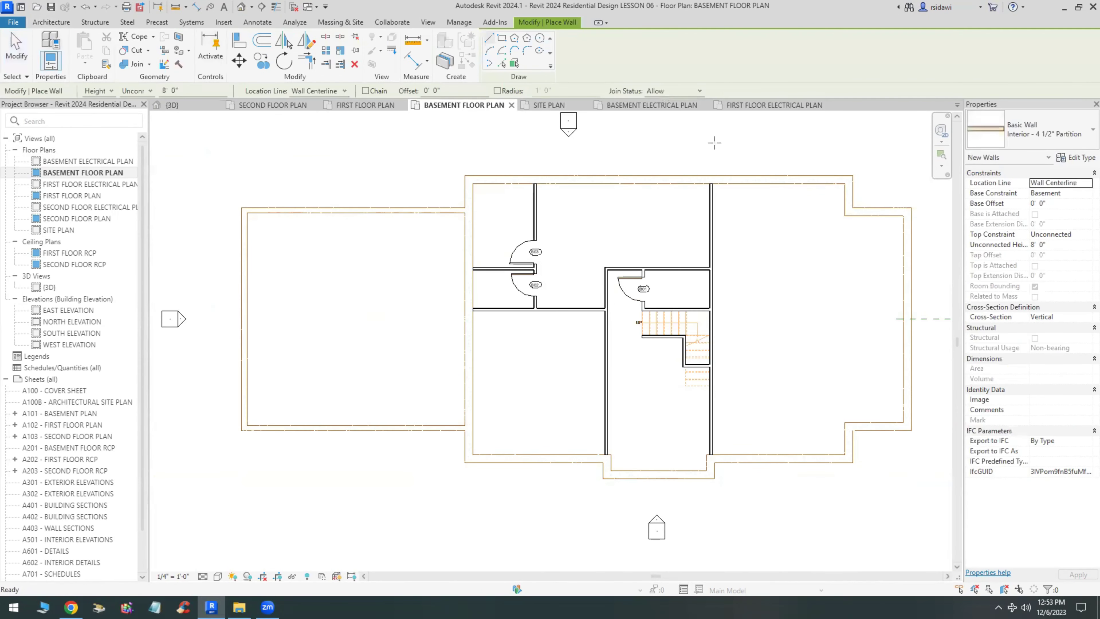
left_click(1046, 135)
scroll(1011, 345, "up", 5)
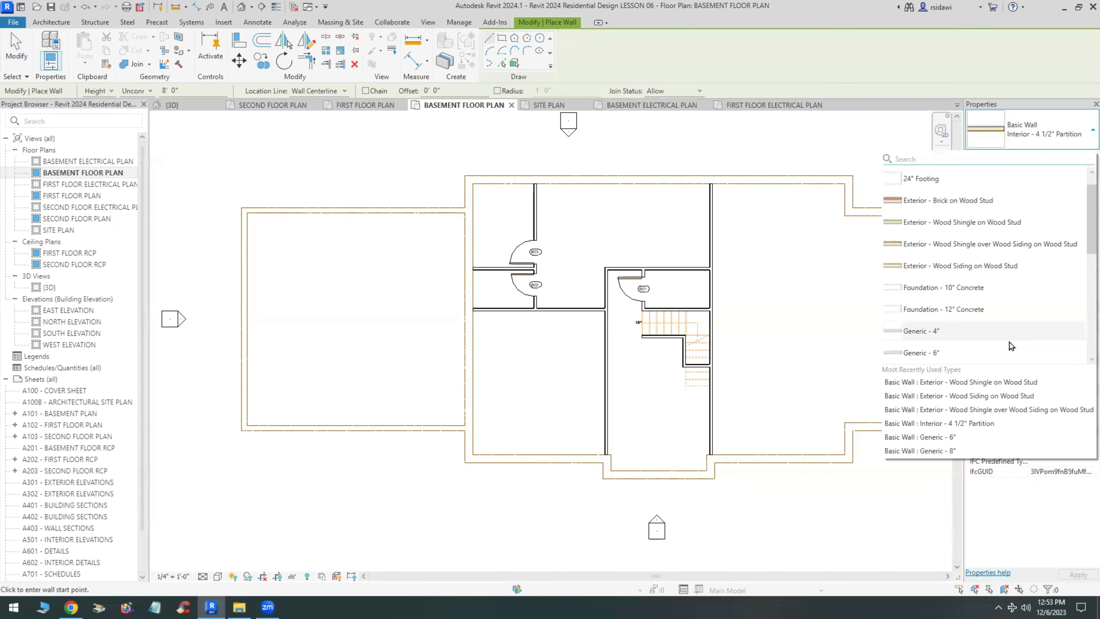
scroll(1011, 345, "down", 2)
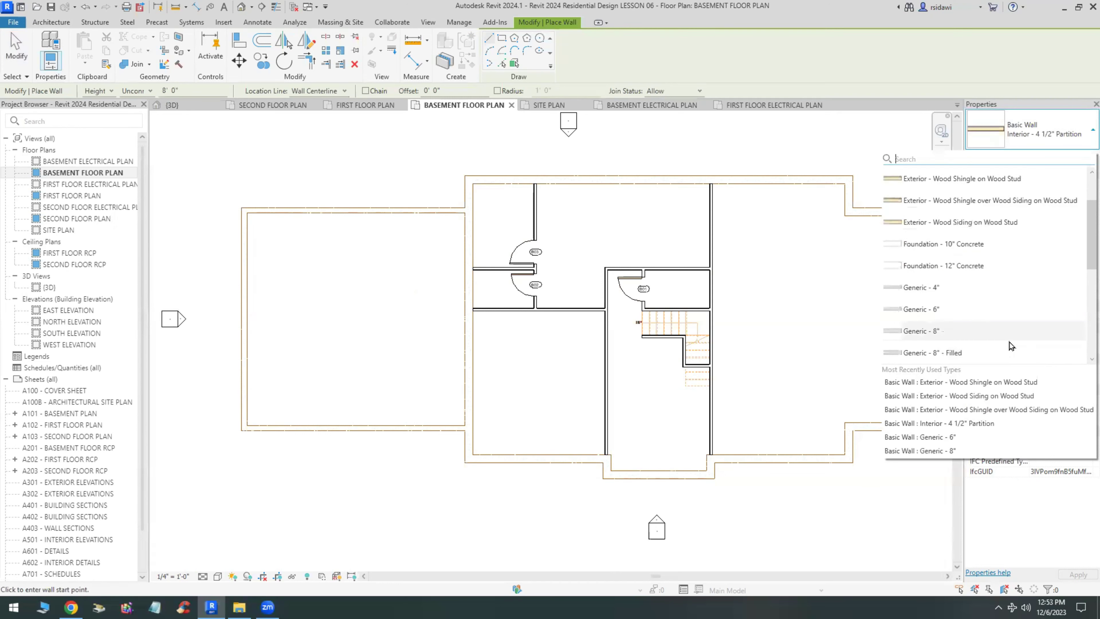
scroll(1010, 343, "down", 5)
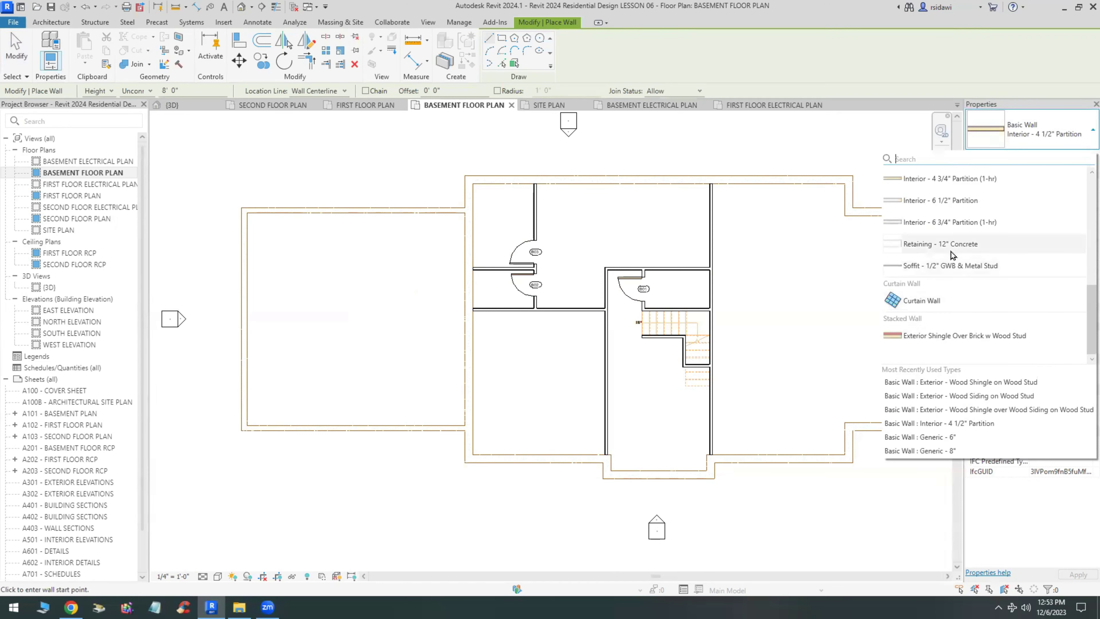
mouse_move(949, 248)
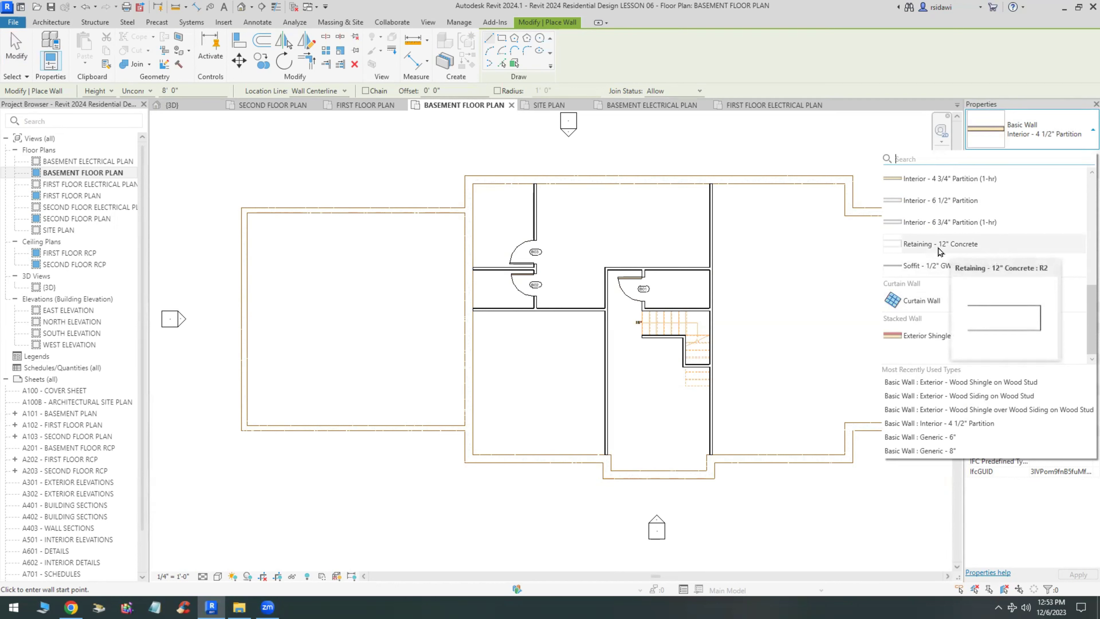
left_click(939, 246)
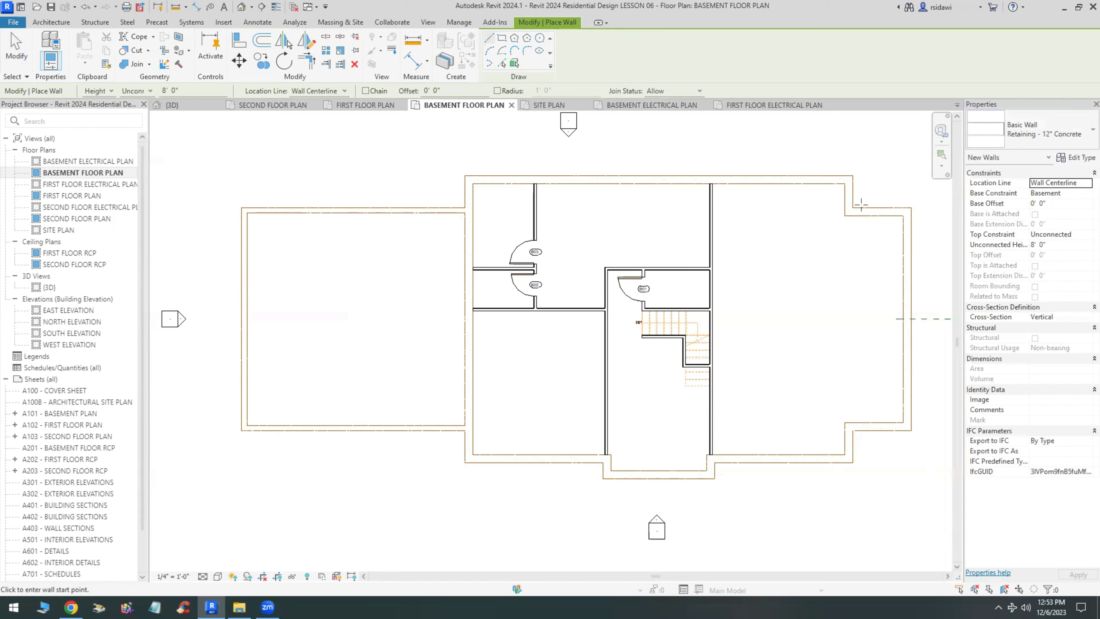
scroll(861, 204, "up", 4)
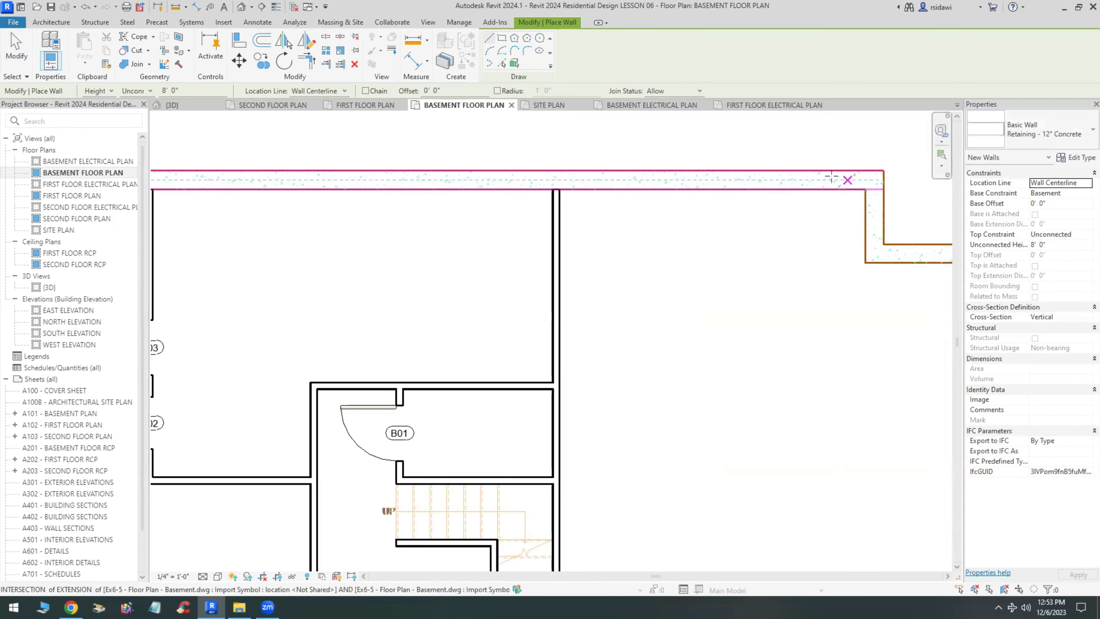
left_click(344, 92)
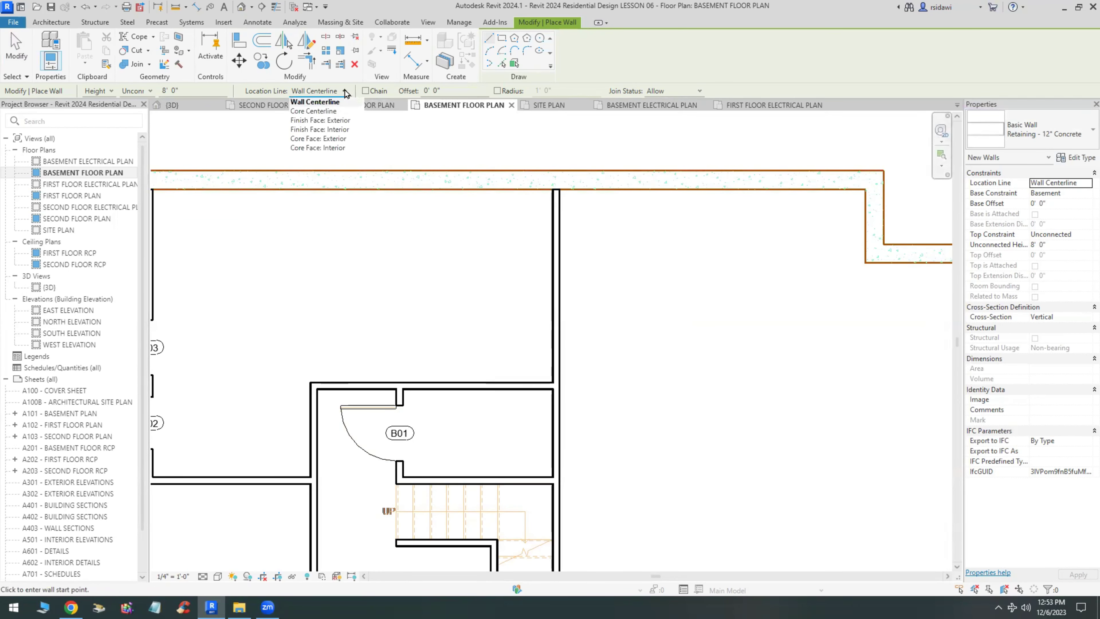
left_click(329, 140)
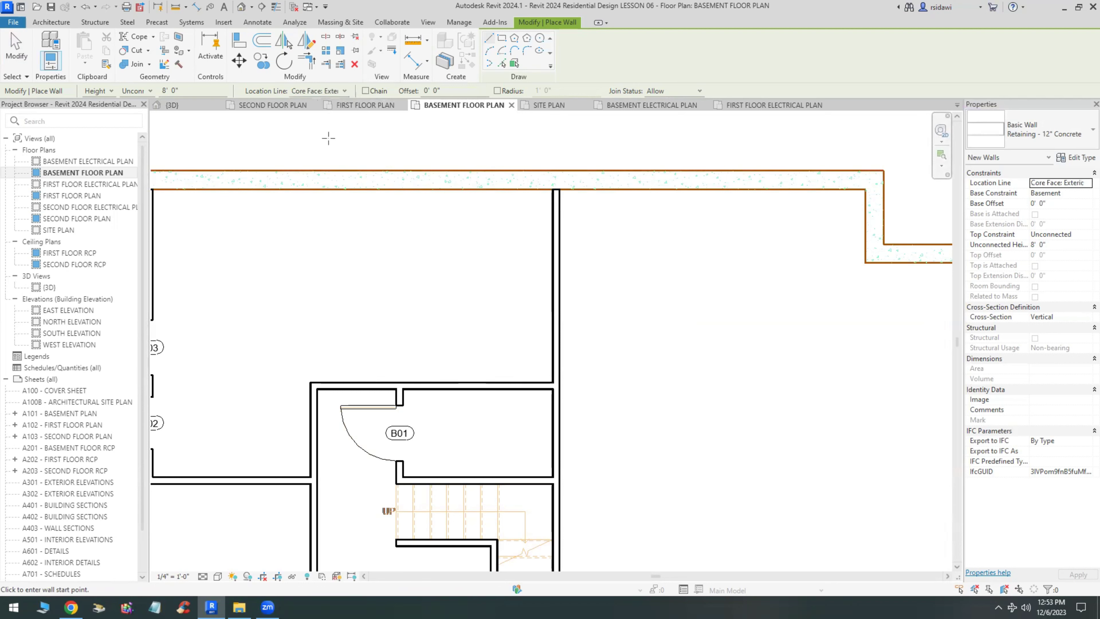
left_click(501, 63)
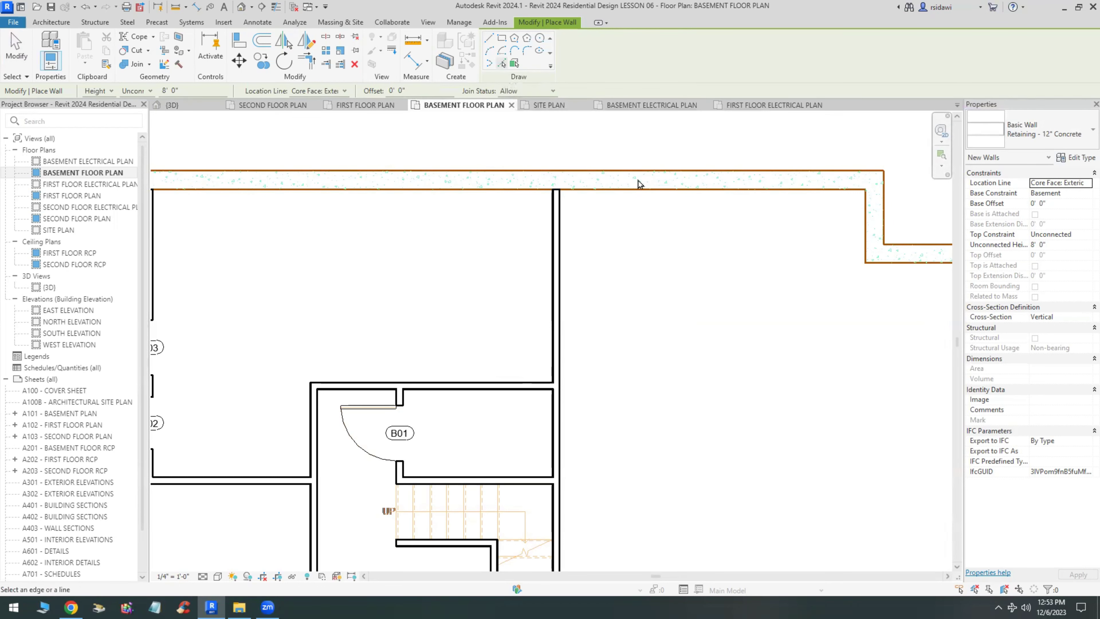
Create the basement's long north wall and its short northeast return from the CAD plan's outer lines.
left_click(661, 171)
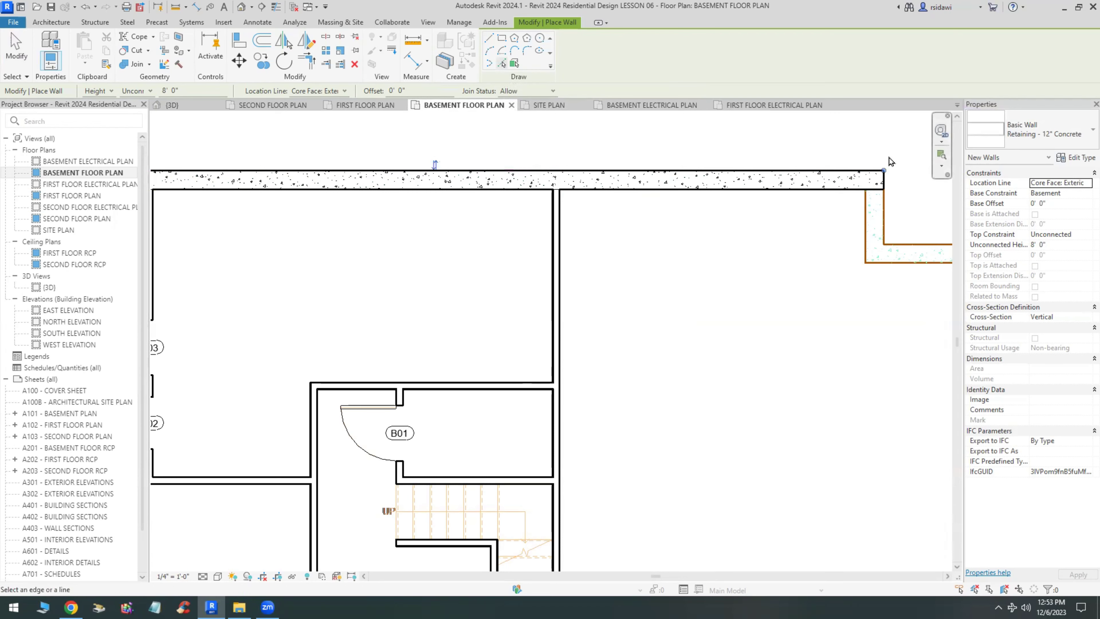
scroll(888, 161, "up", 3)
left_click(875, 278)
scroll(665, 292, "down", 3)
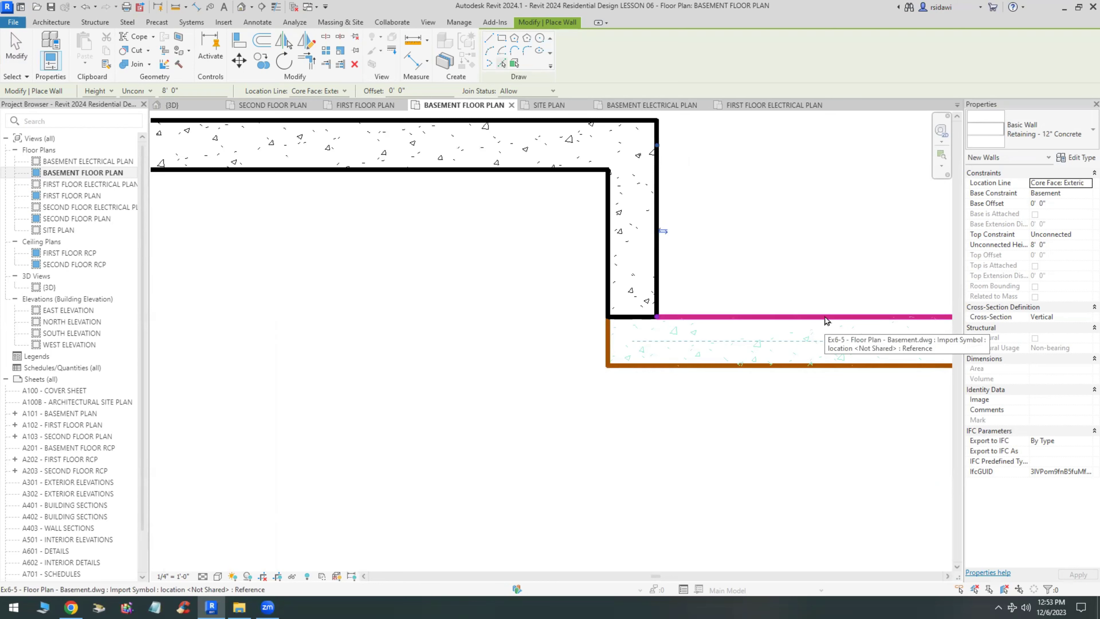
Create the concrete walls along the outer CAD lines of the east extension's north and east sides.
left_click(826, 320)
scroll(824, 319, "down", 4)
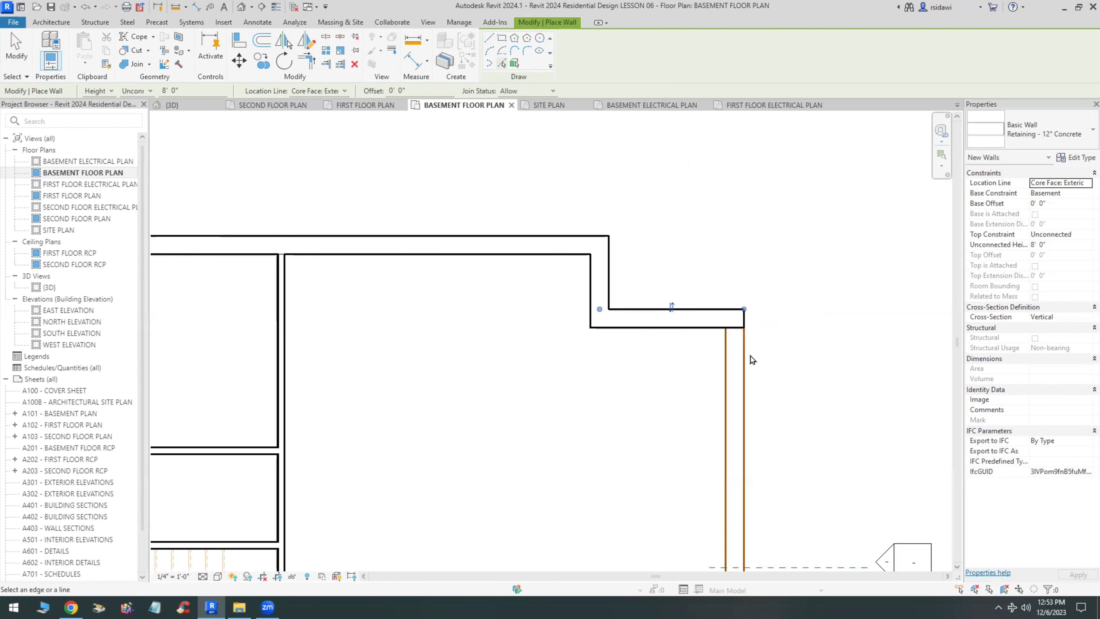
scroll(747, 361, "up", 2)
left_click(744, 363)
scroll(805, 216, "down", 6)
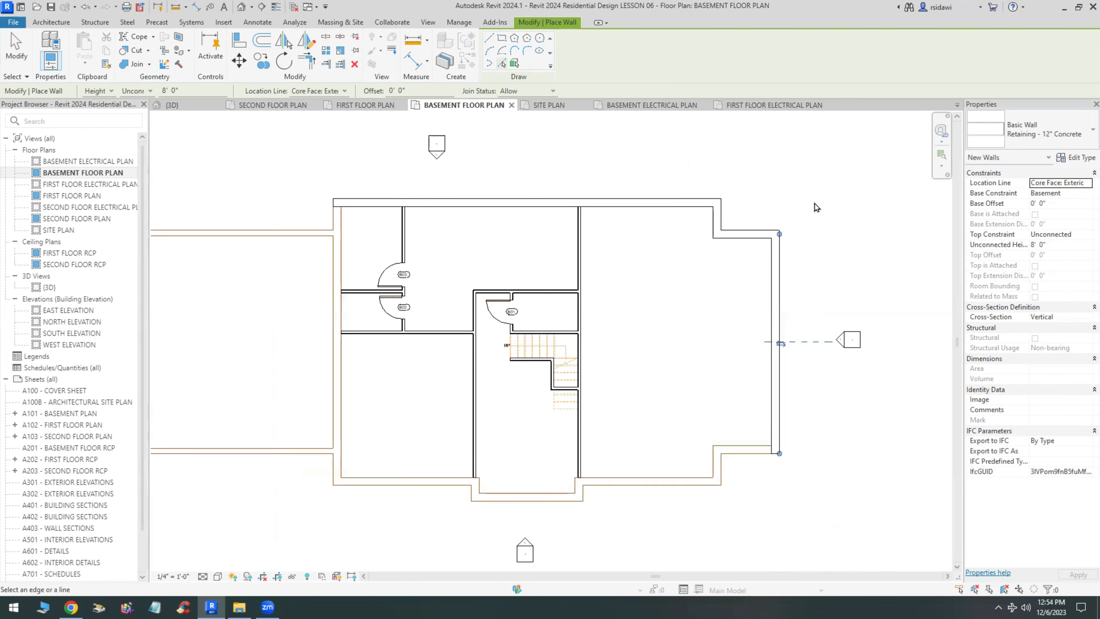
Create the concrete walls for the east extension's south side, the southeast return and the south wall east of the bay.
scroll(725, 488, "up", 3)
left_click(749, 421)
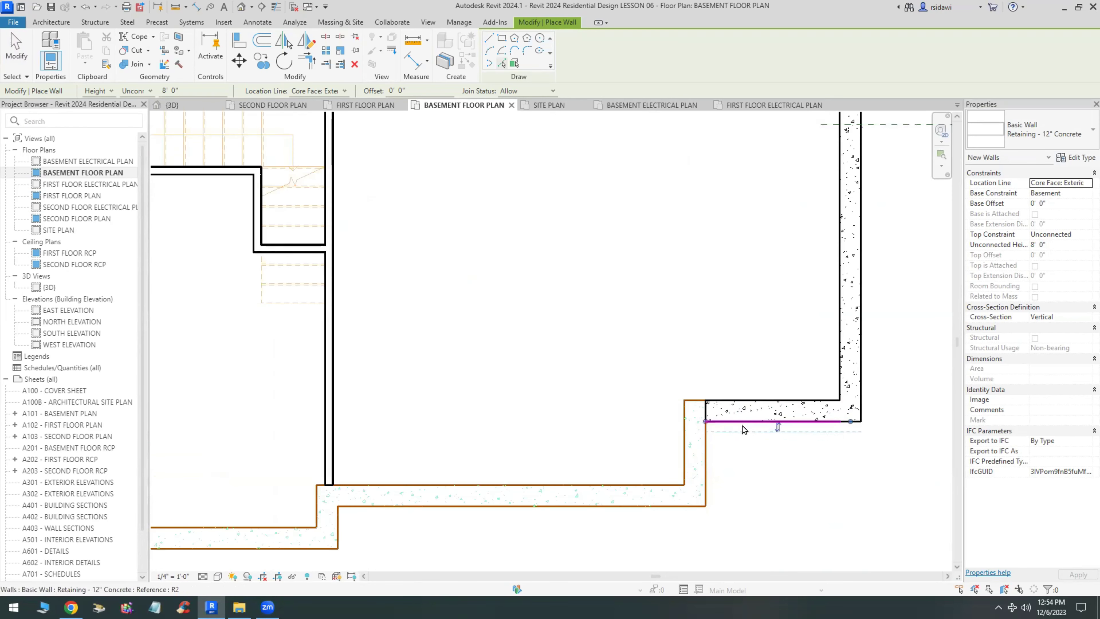
left_click(710, 446)
left_click(600, 506)
scroll(574, 498, "down", 3)
Create the concrete walls around the south bay and along the south side west of it from the outer CAD lines.
scroll(573, 426, "up", 5)
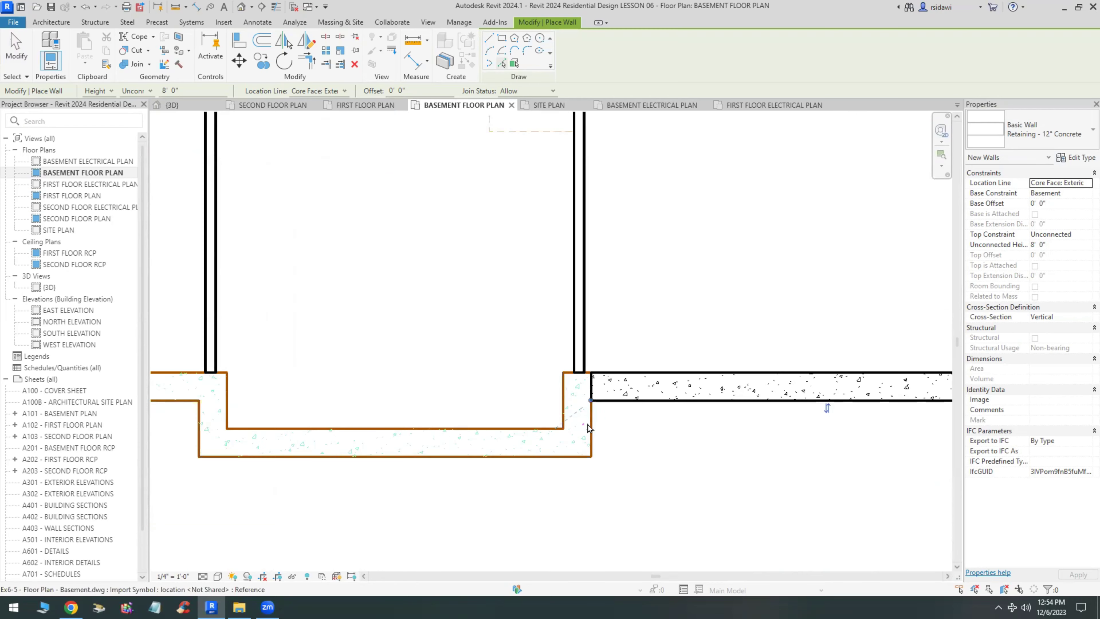
left_click(591, 426)
left_click(495, 456)
scroll(606, 485, "down", 3)
scroll(572, 457, "up", 5)
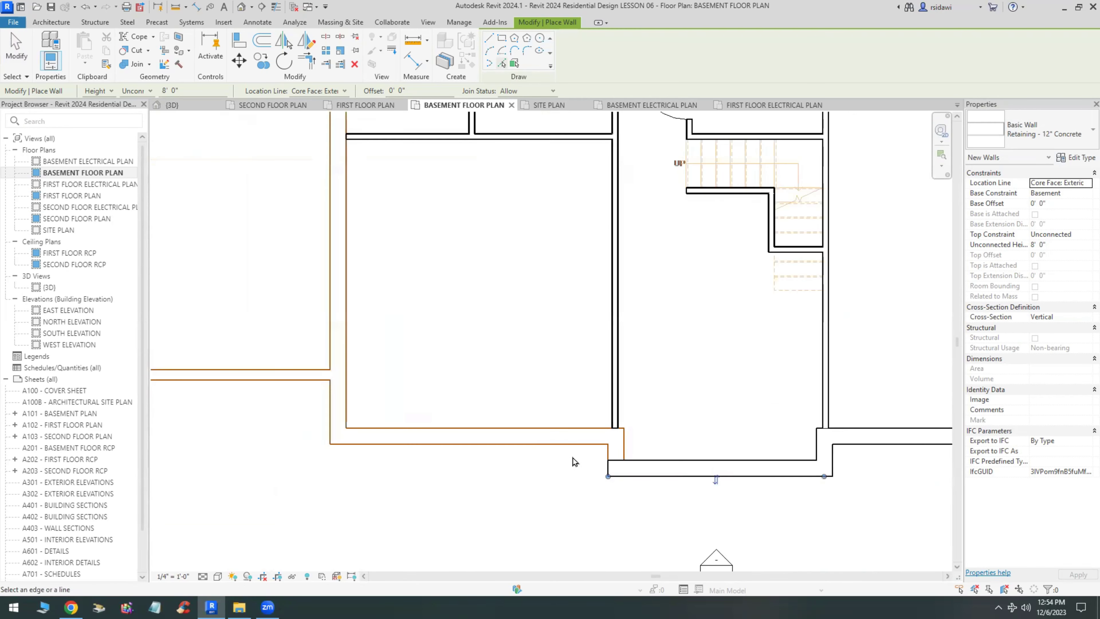
left_click(622, 455)
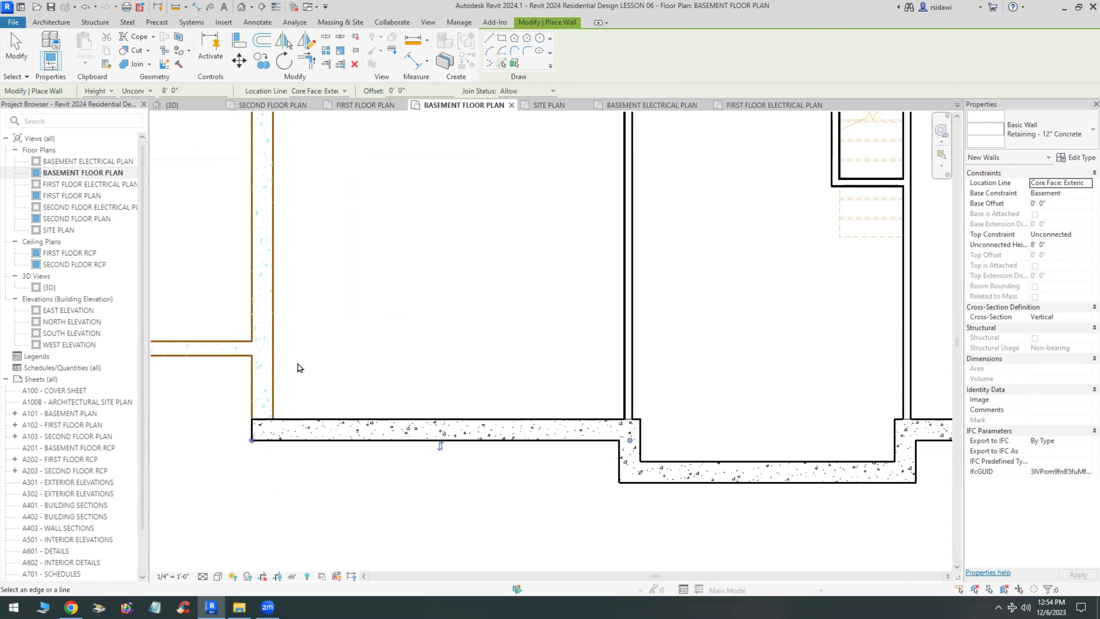
Create the concrete wall between the main basement and the west rectangle from its outer CAD line.
left_click(250, 269)
scroll(352, 366, "down", 5)
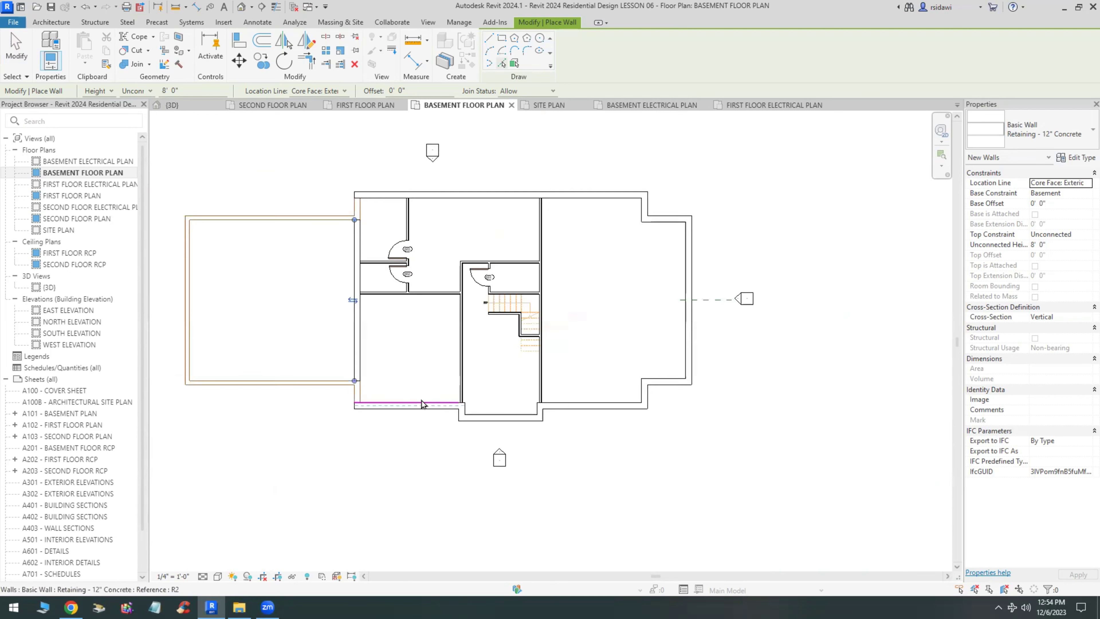
scroll(299, 373, "up", 2)
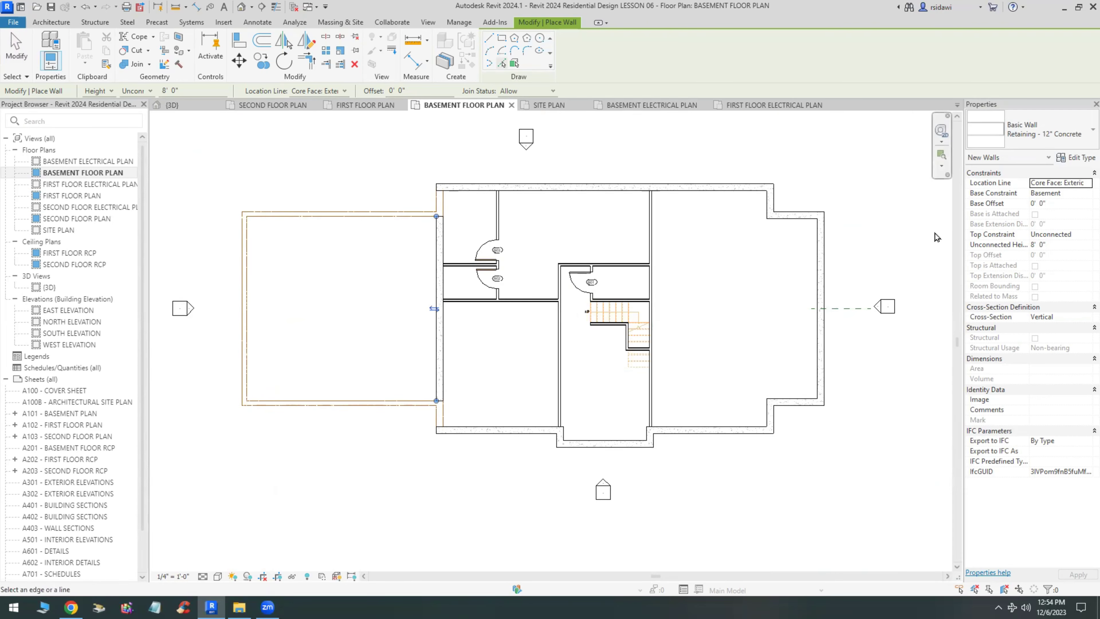
Choose Foundation - 10" Concrete as the wall type for the west rectangle's walls.
left_click(1065, 135)
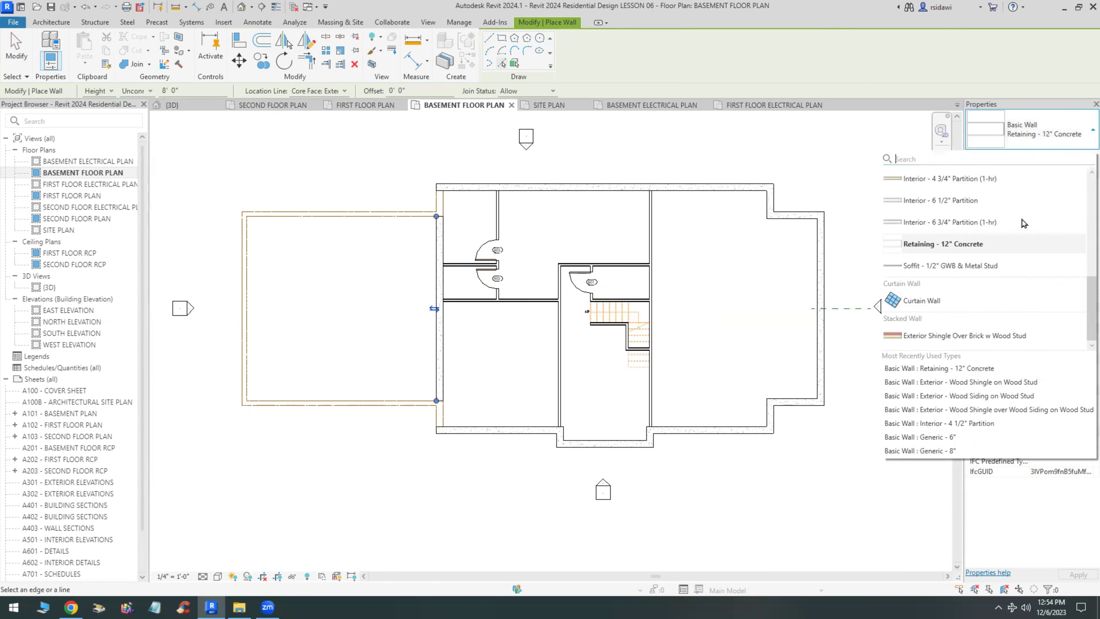
scroll(1026, 229, "up", 2)
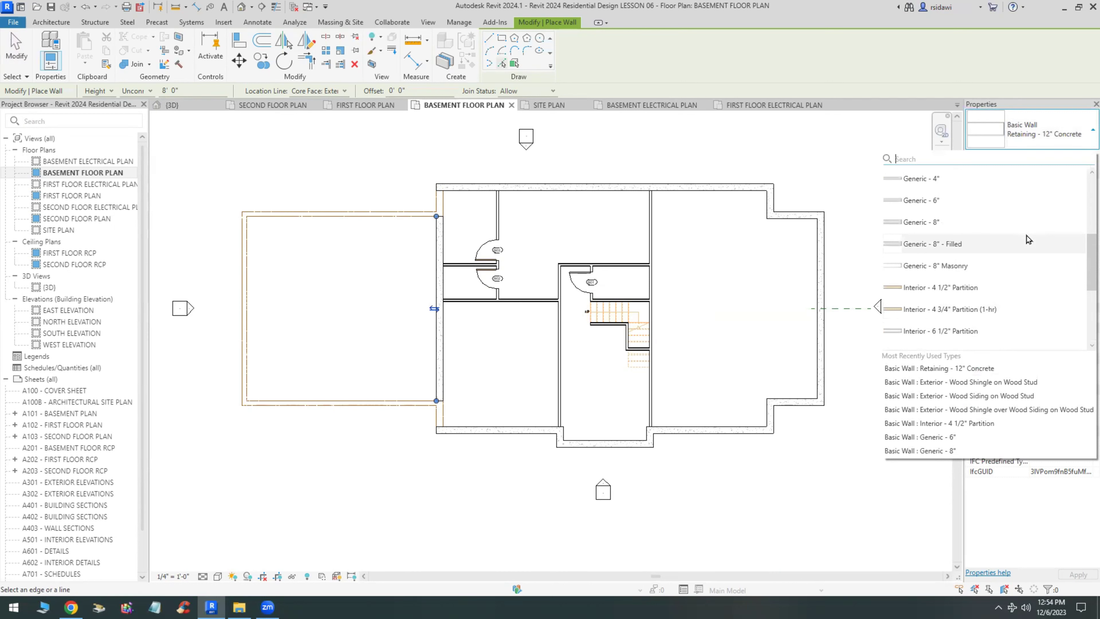
scroll(1028, 239, "up", 2)
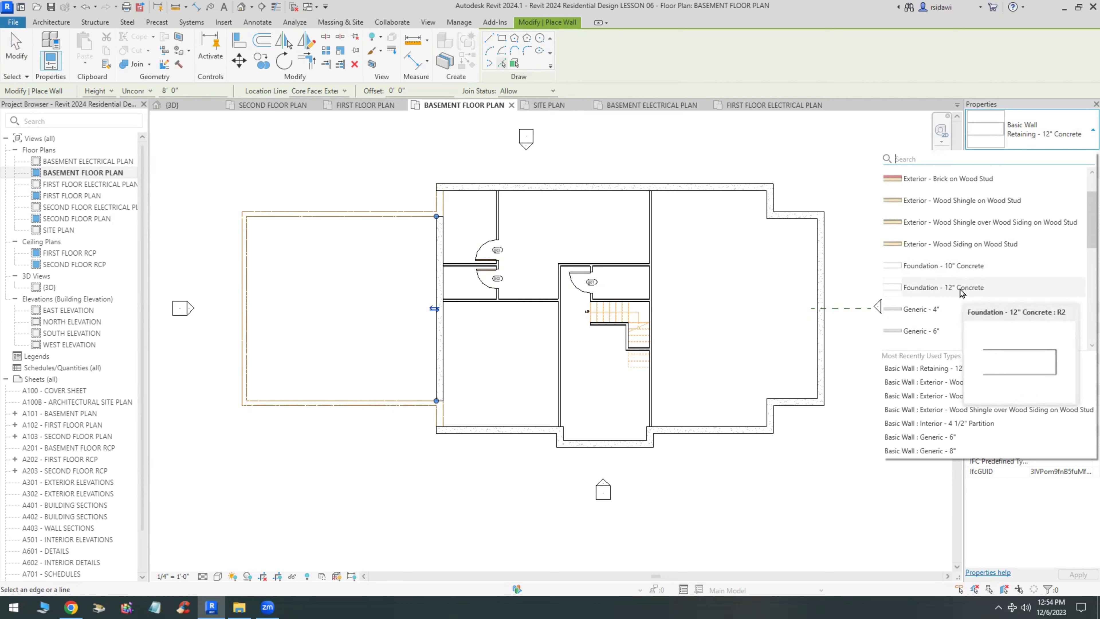
left_click(962, 269)
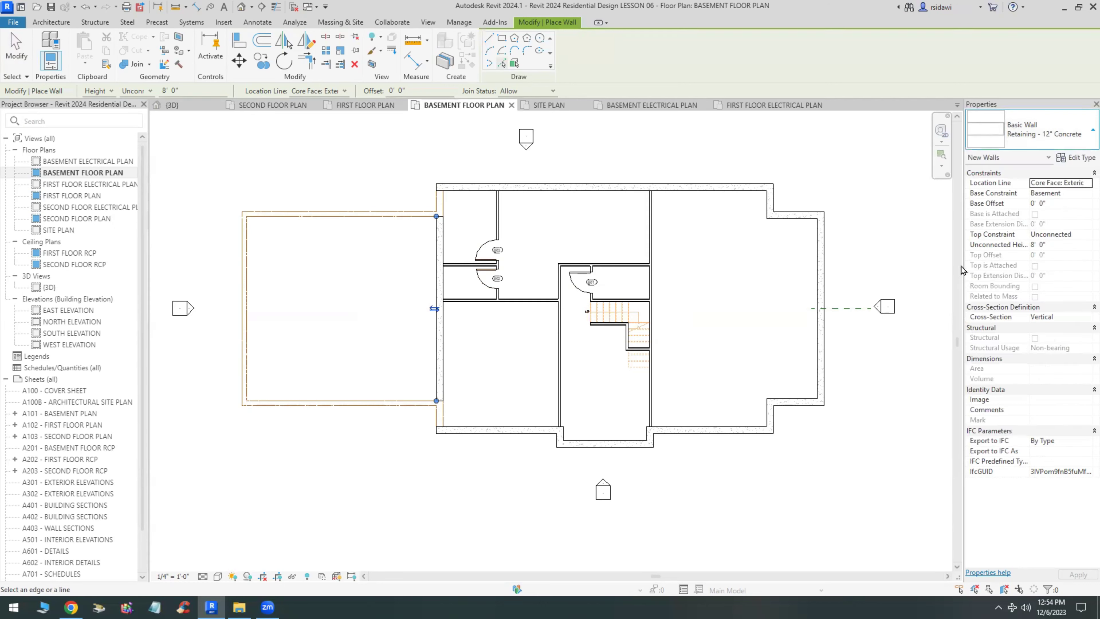
Measure the distance between the two CAD lines of the west rectangle's north wall.
scroll(319, 219, "up", 5)
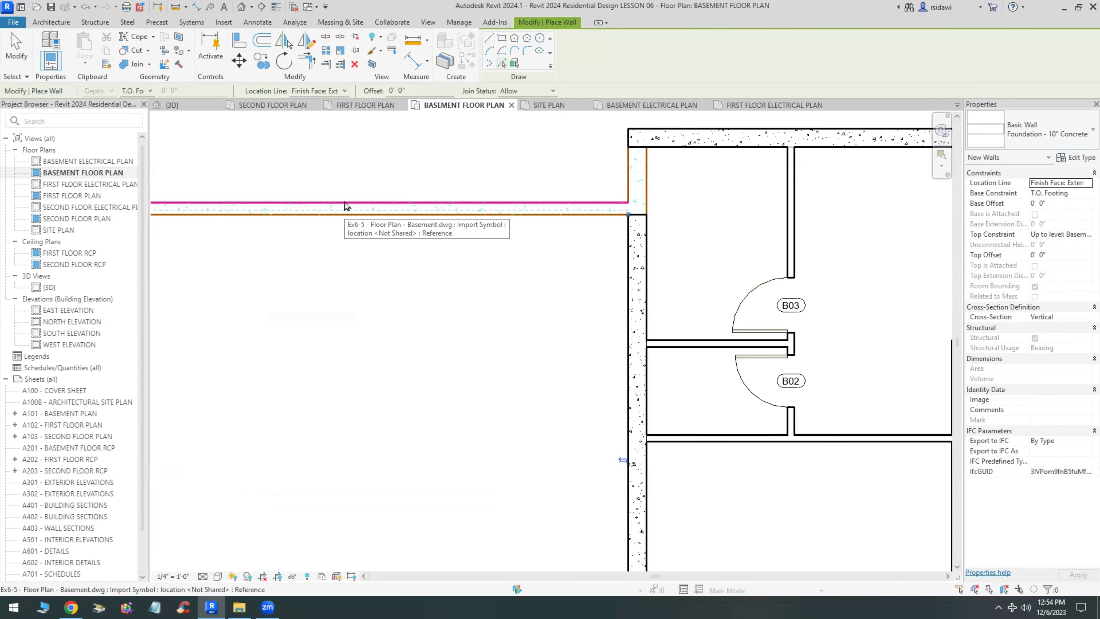
left_click(412, 40)
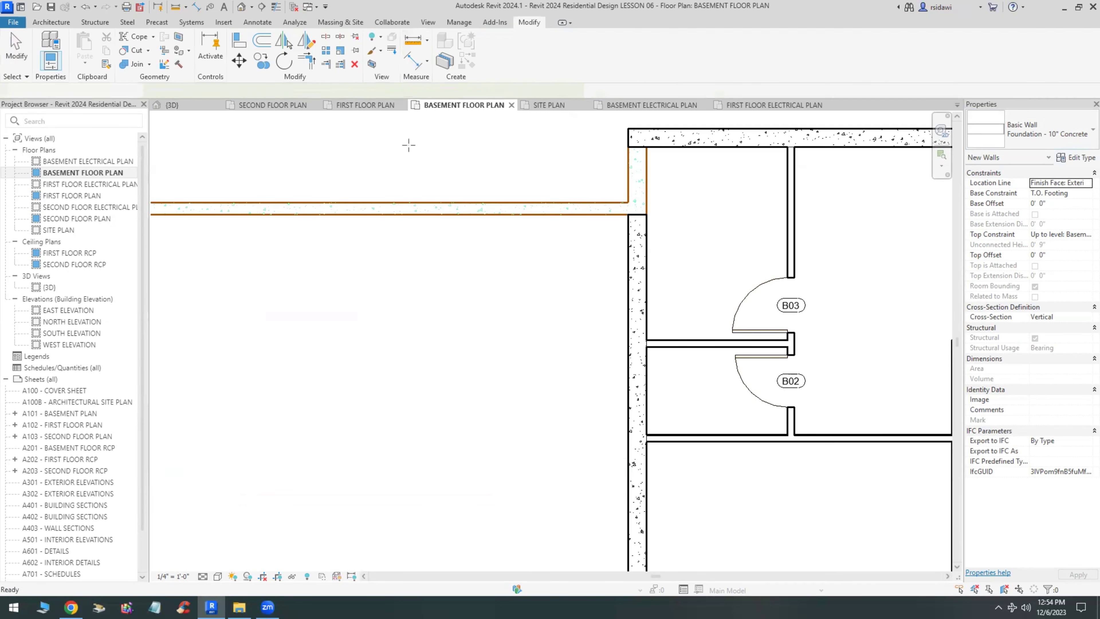
left_click(397, 203)
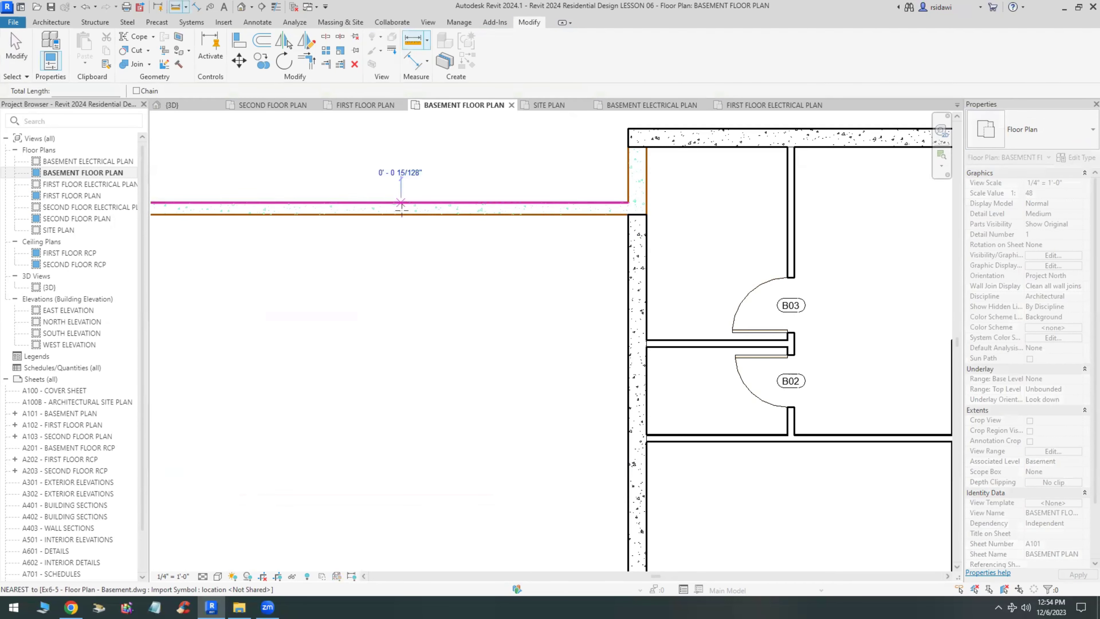
left_click(400, 214)
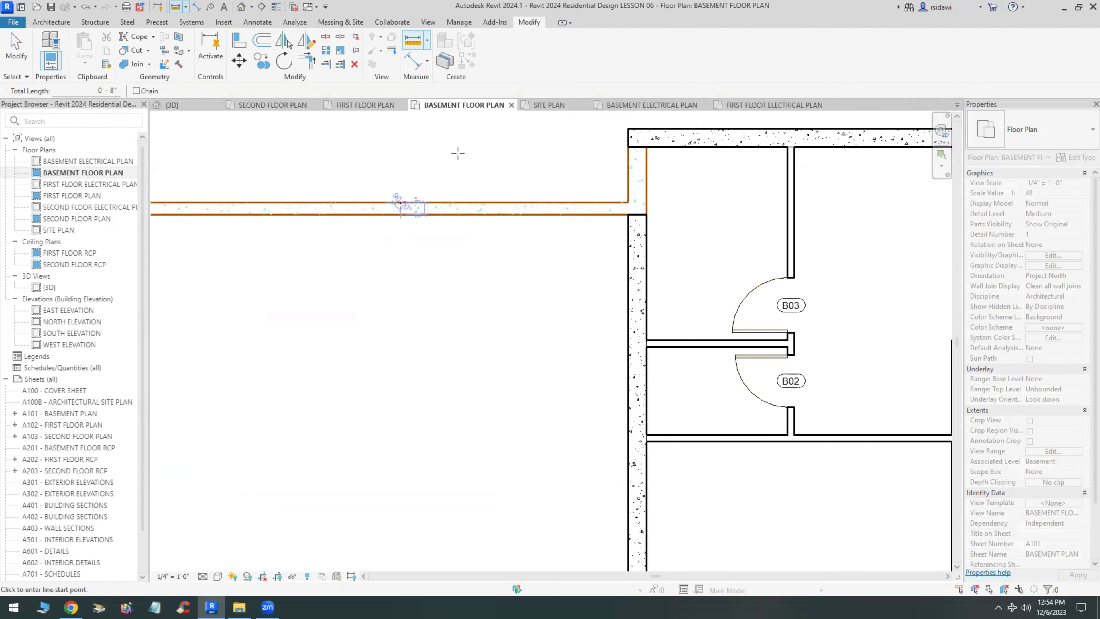
scroll(407, 197, "down", 5)
scroll(281, 257, "down", 2)
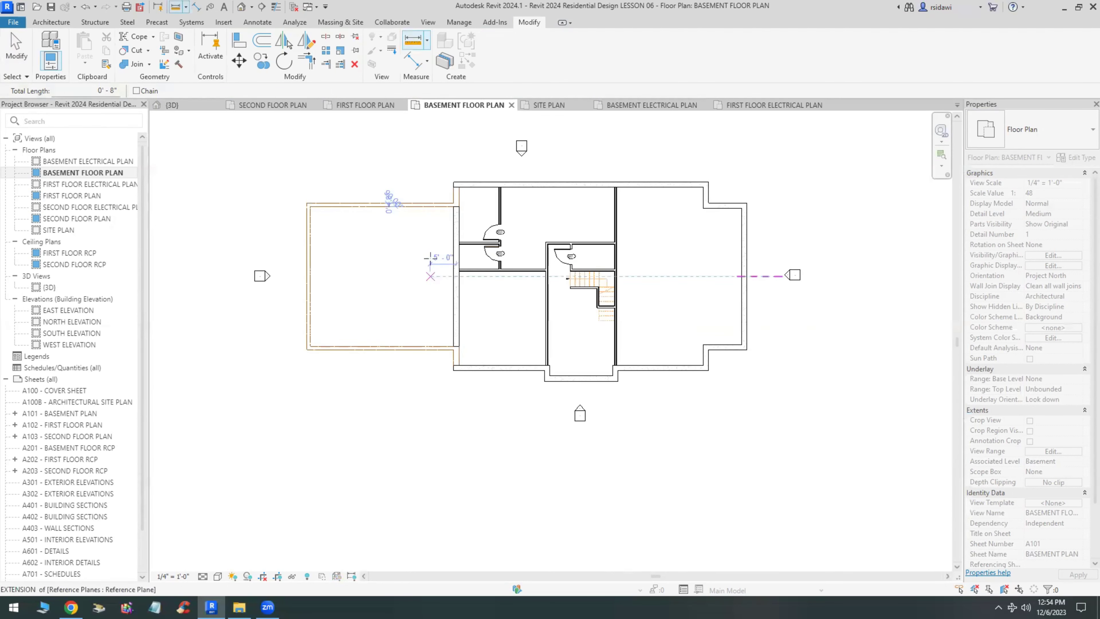
left_click(26, 56)
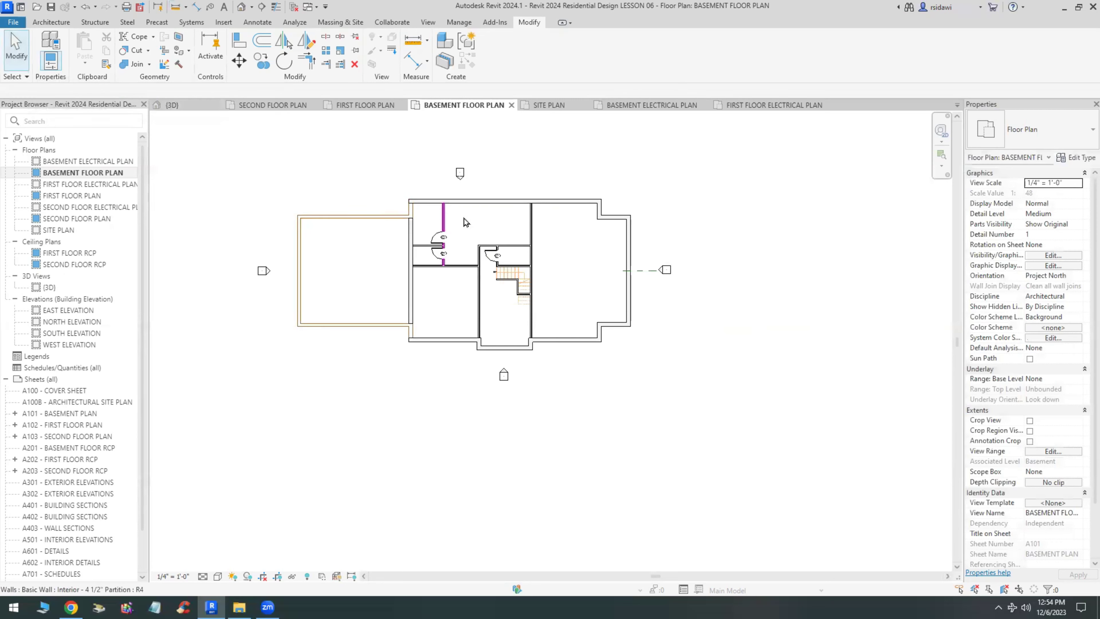
Trim/extend the concrete wall beside the west rectangle to form corners with the main basement's north and south walls.
scroll(366, 195, "up", 2)
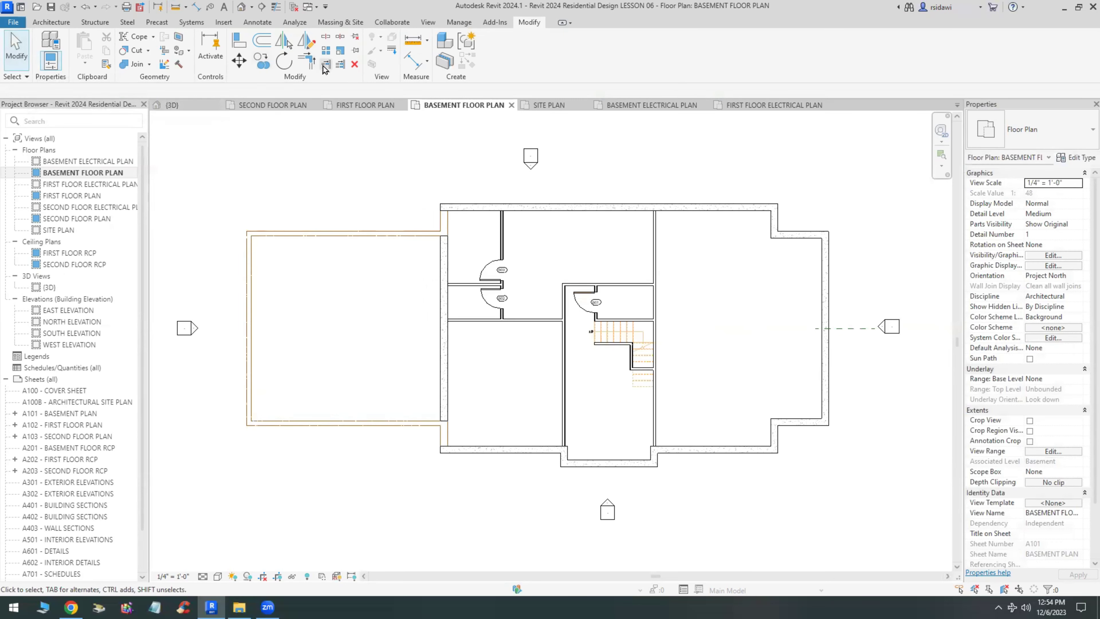
left_click(307, 61)
left_click(444, 262)
left_click(473, 207)
left_click(442, 345)
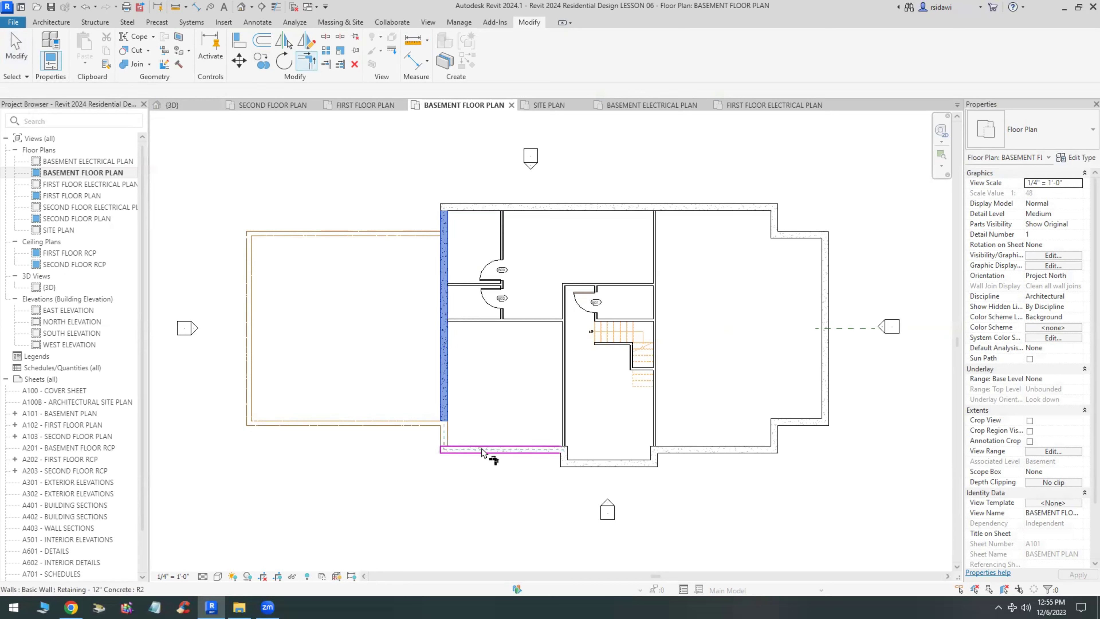
left_click(490, 450)
key("Escape")
key("t")
key("r")
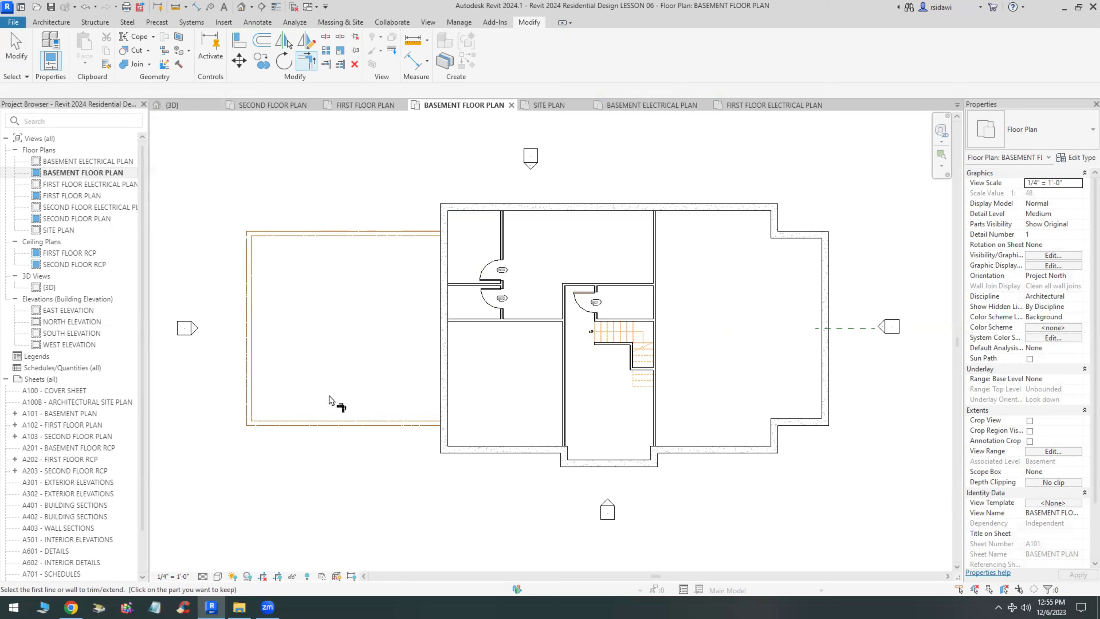
left_click(16, 48)
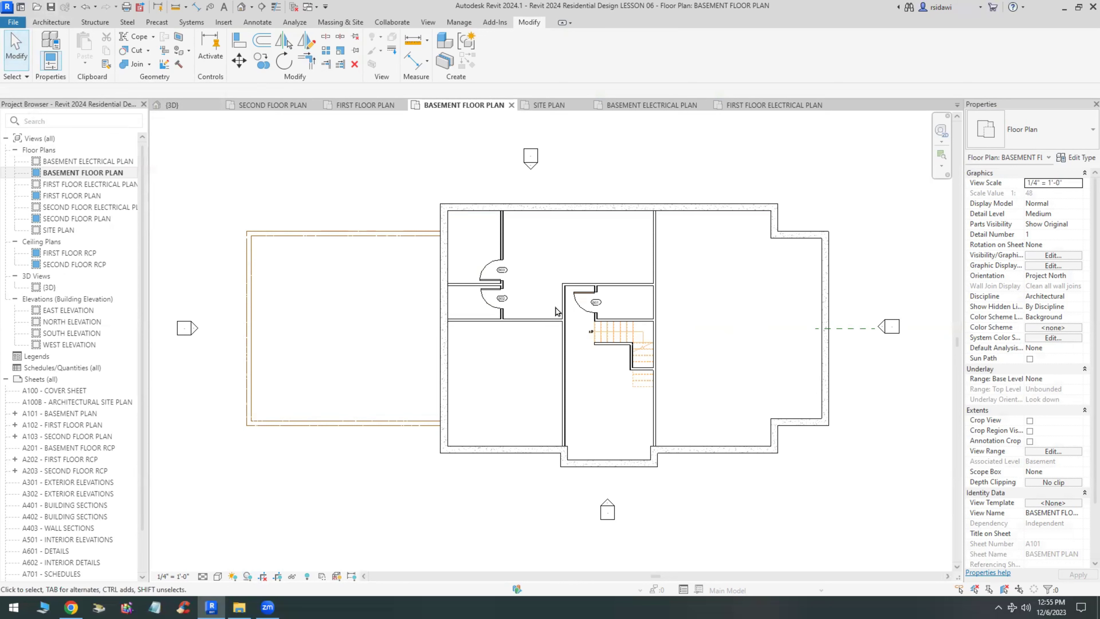
Close all views except the 3D view, reopen the basement floor plan and tile the two views side by side.
left_click(180, 107)
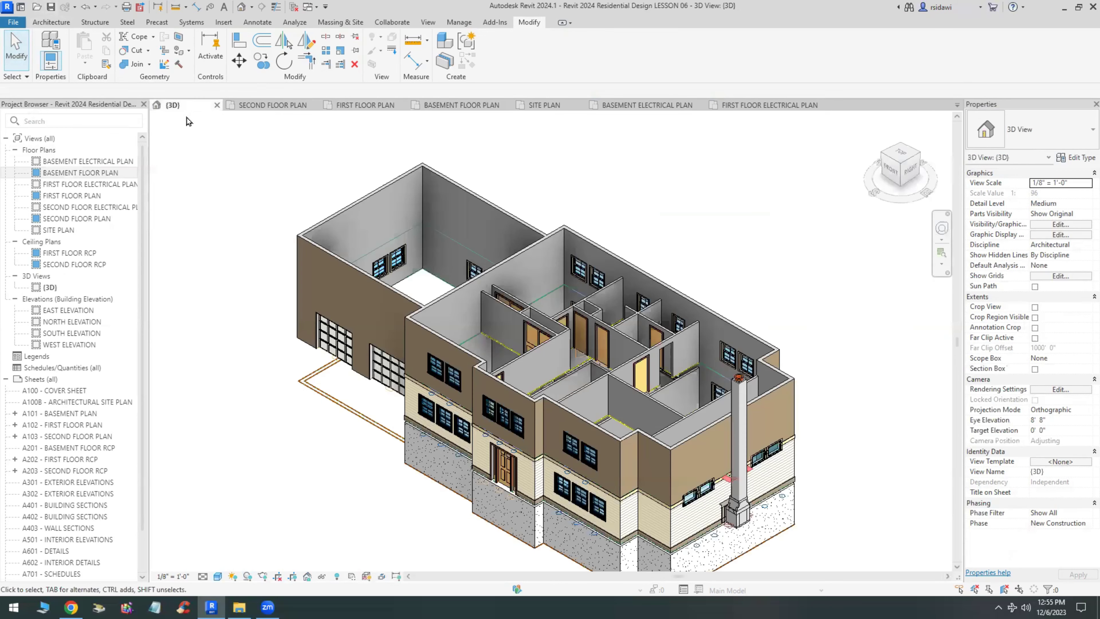
scroll(422, 487, "up", 2)
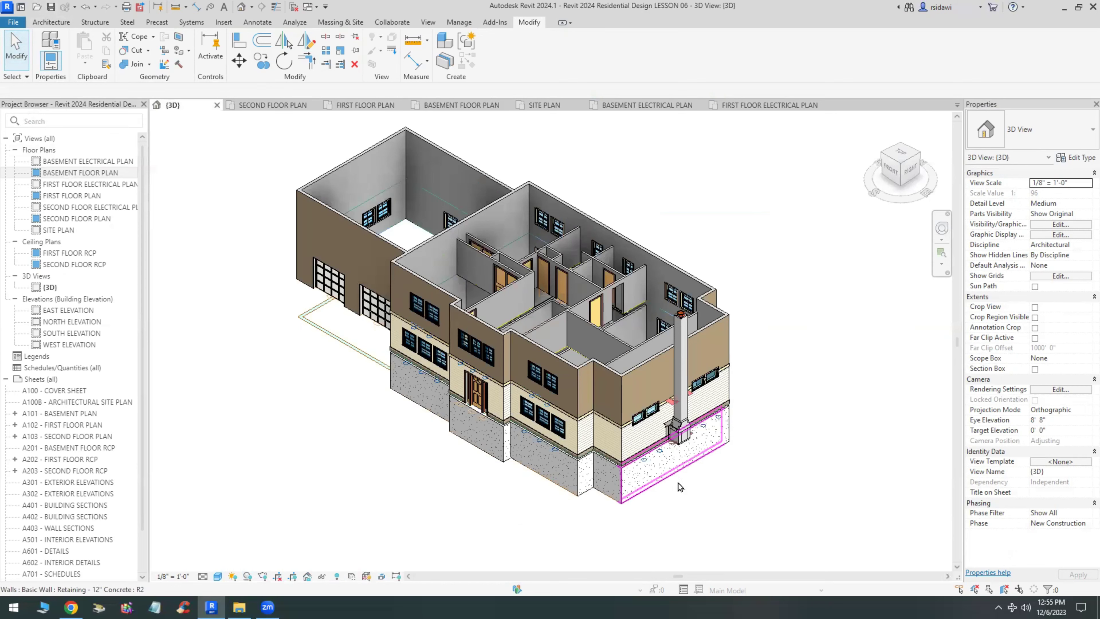
middle_click_drag(419, 500, 437, 485, "shift")
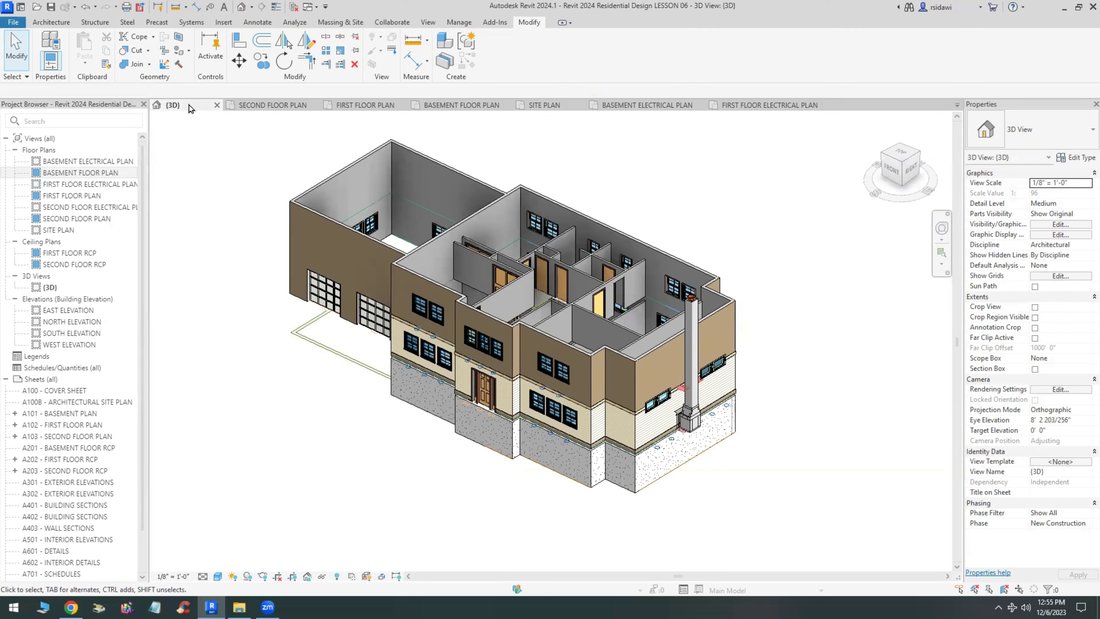
left_click(429, 23)
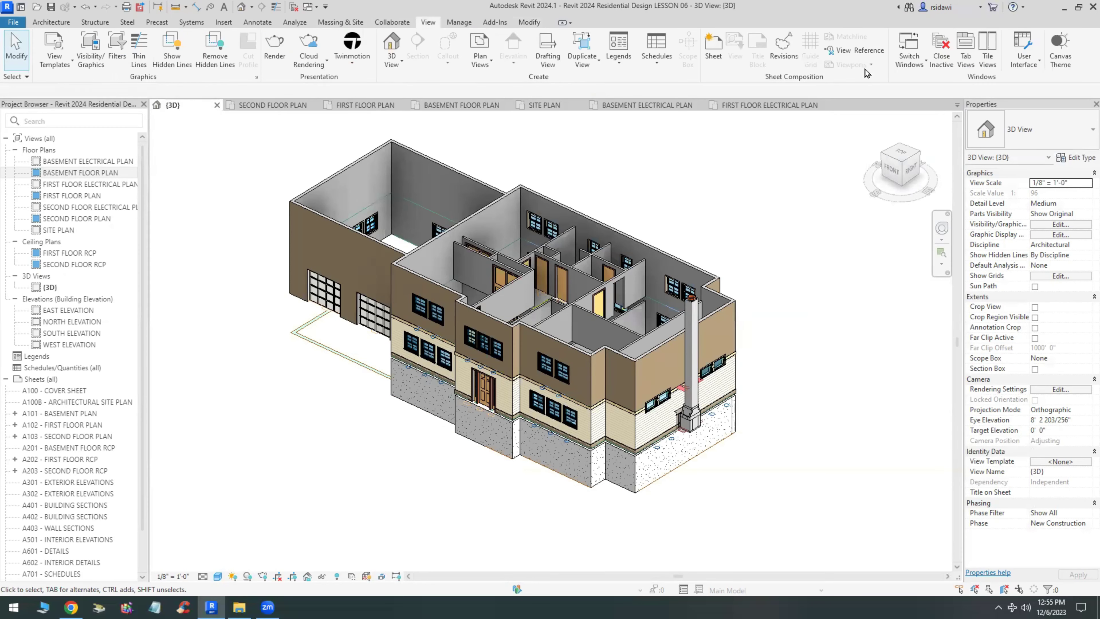
left_click(943, 67)
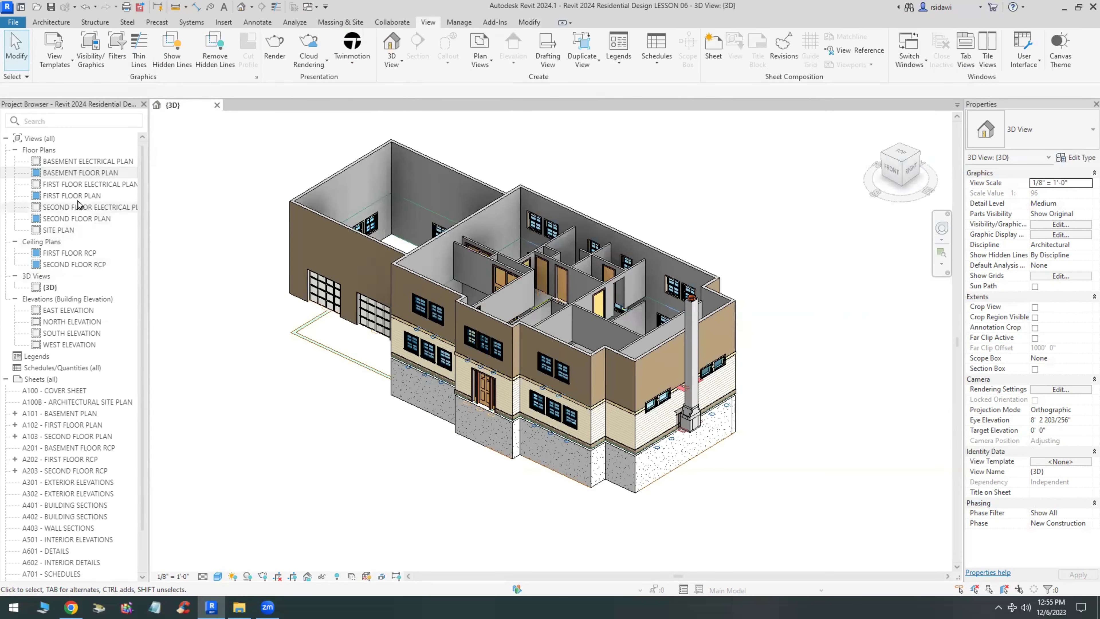
double_click(74, 173)
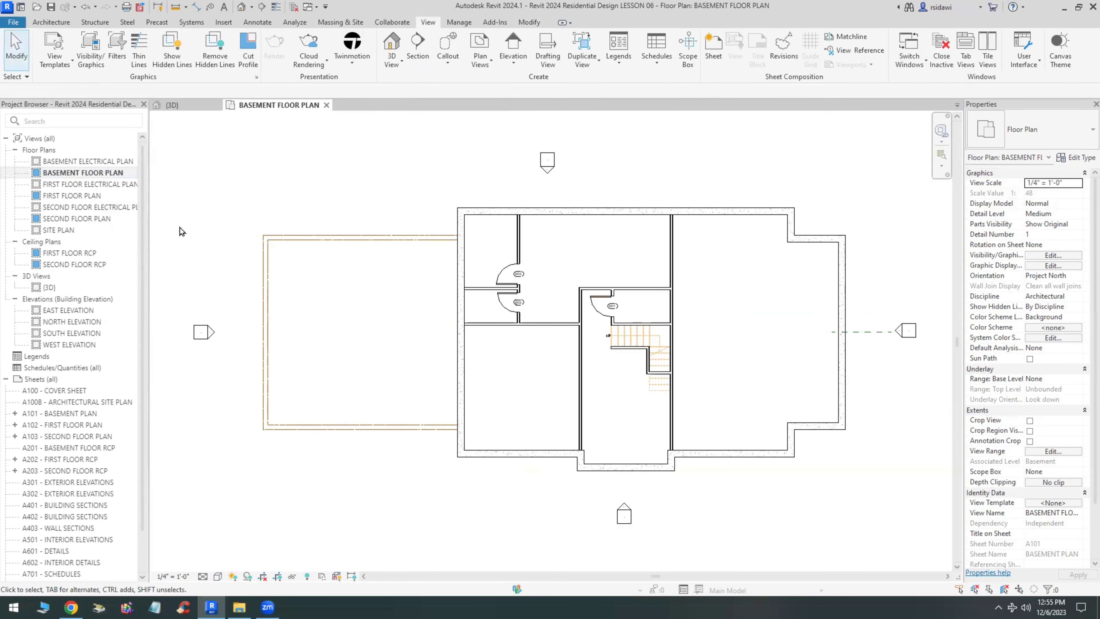
key("t")
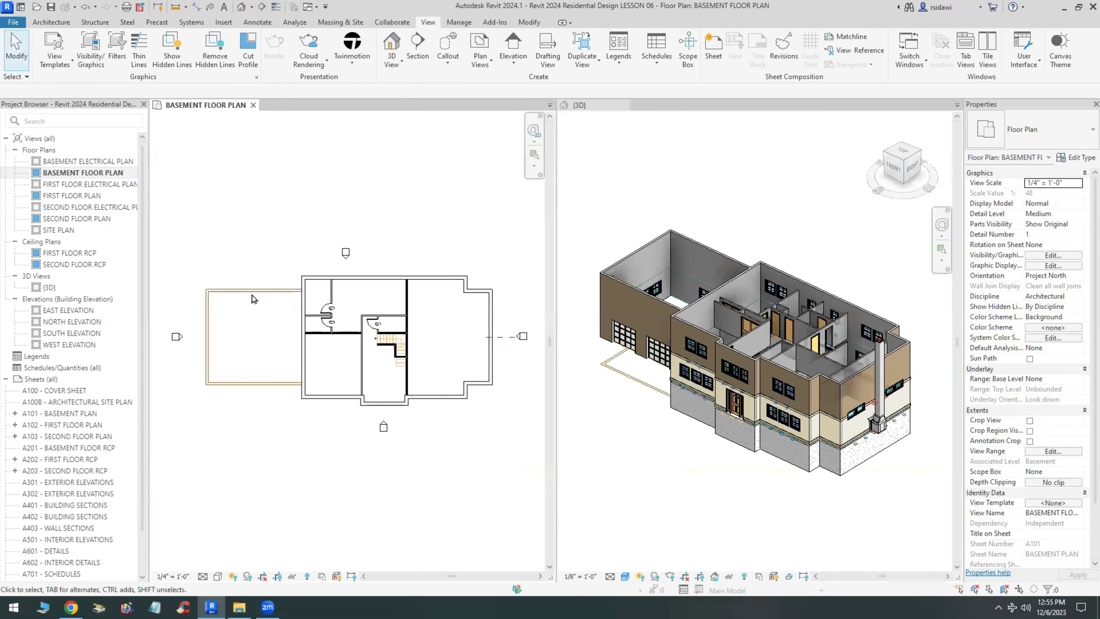
scroll(319, 342, "up", 2)
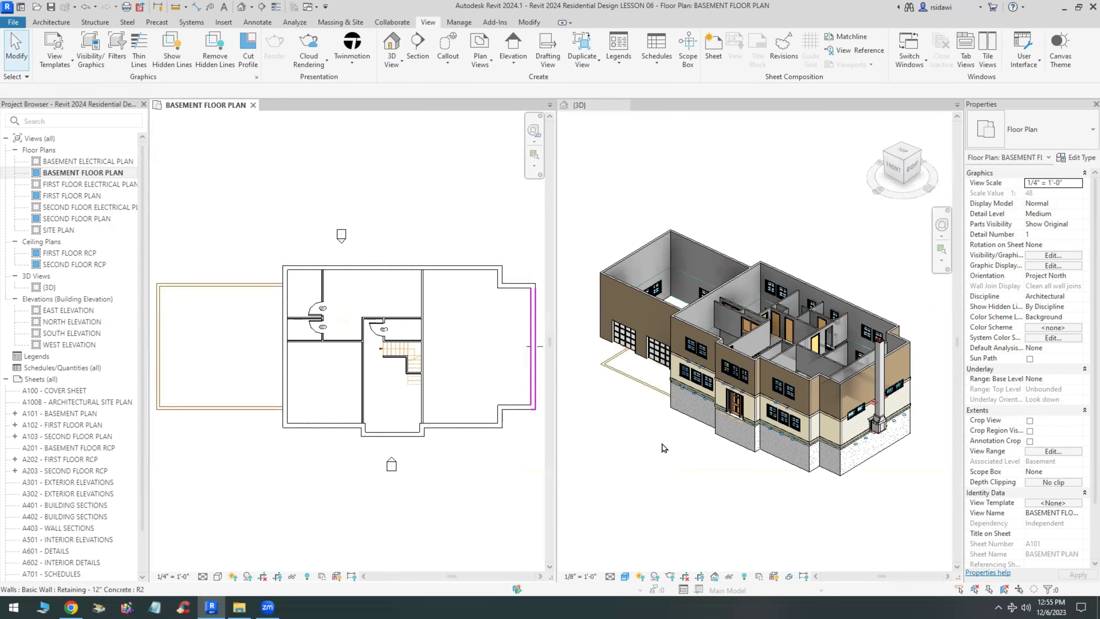
Orient the 3D view to the top-front-left corner and make the basement floor plan active again.
left_click(652, 450)
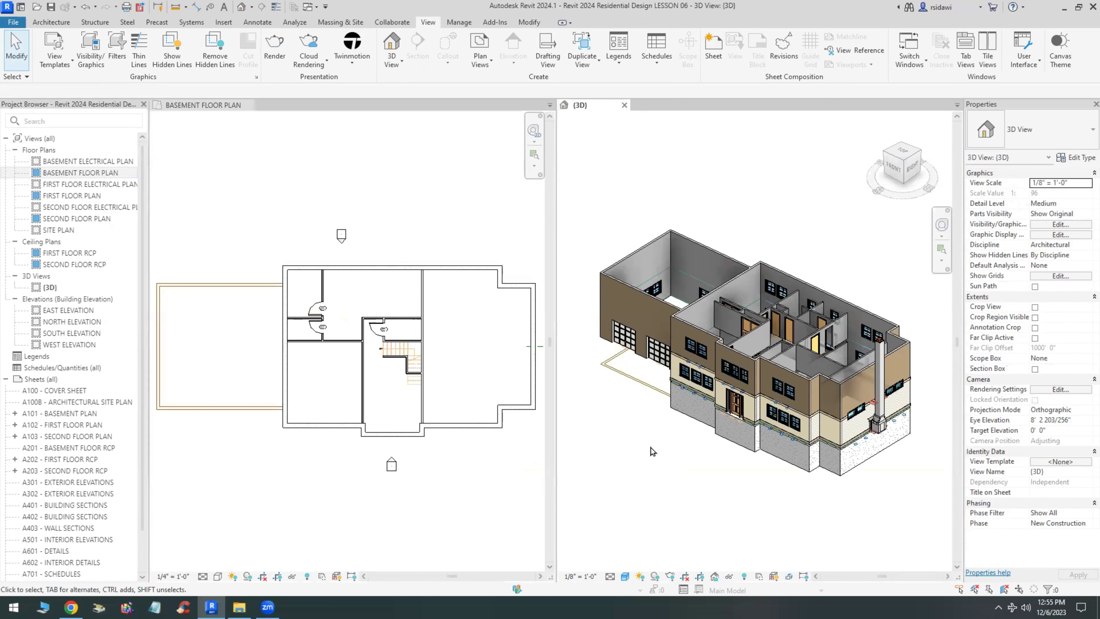
left_click(885, 151)
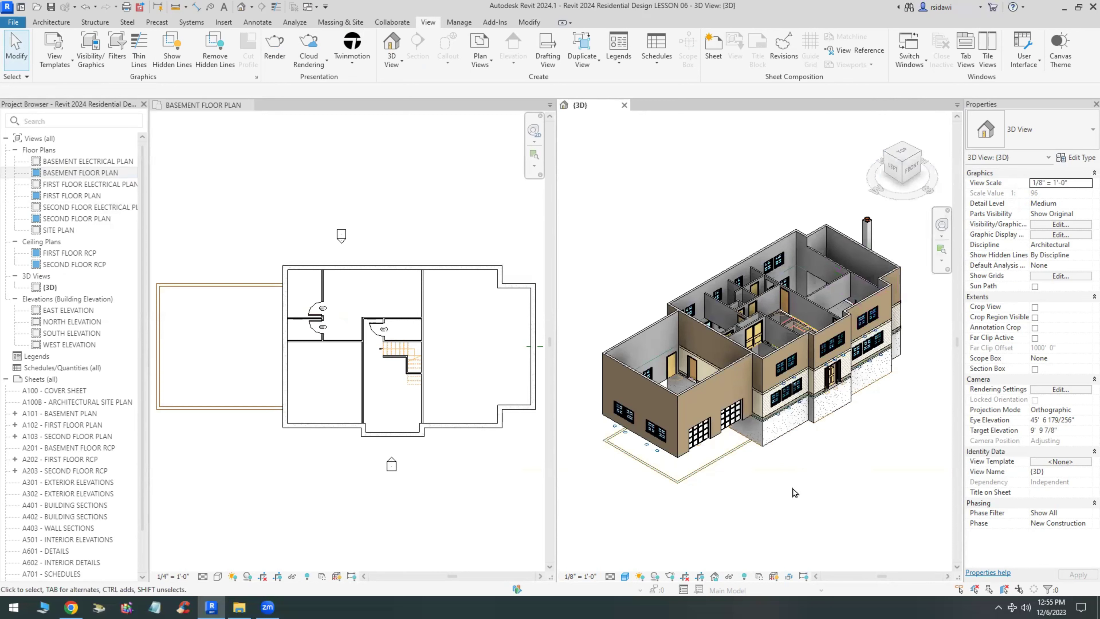
left_click(198, 193)
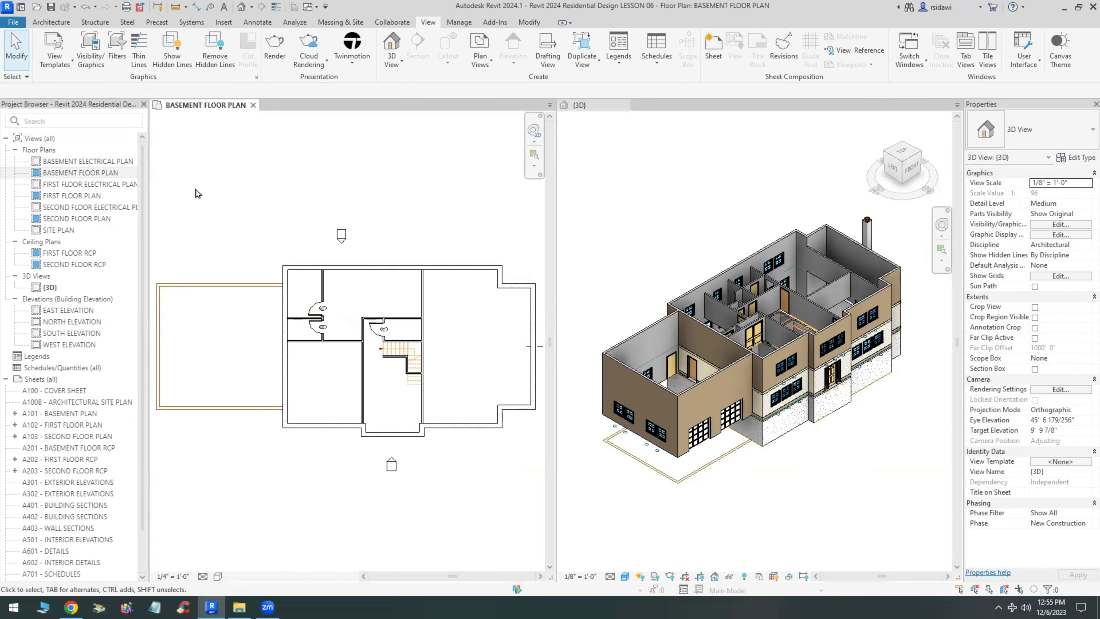
Start a new wall and duplicate the Foundation - 10" Concrete type as Foundation - 8"" Concrete.
left_click(51, 22)
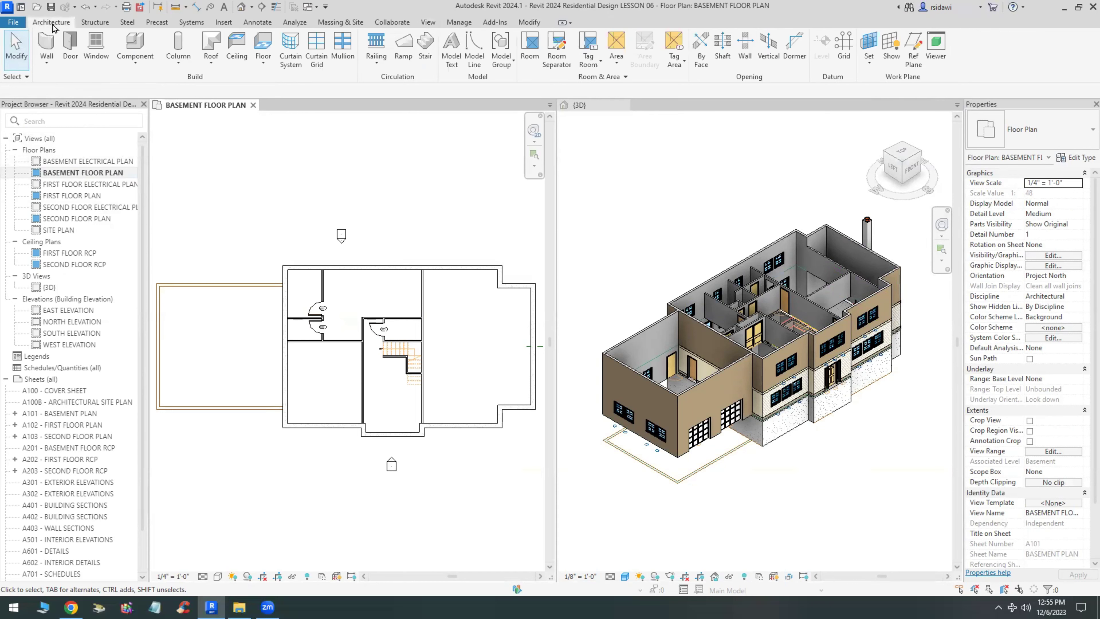
left_click(54, 43)
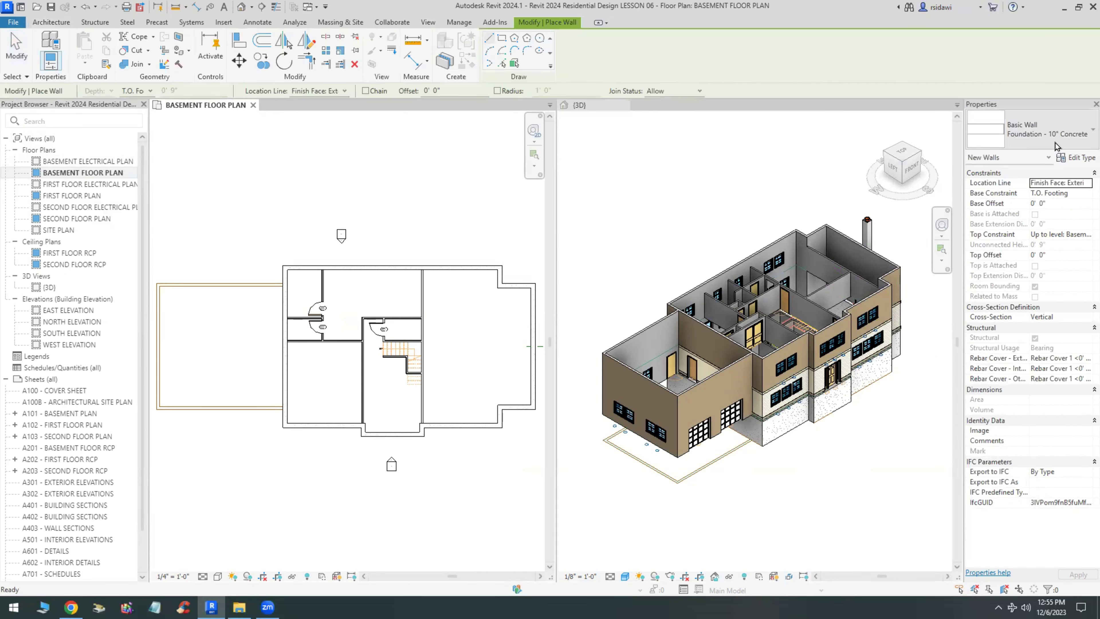
left_click(1078, 158)
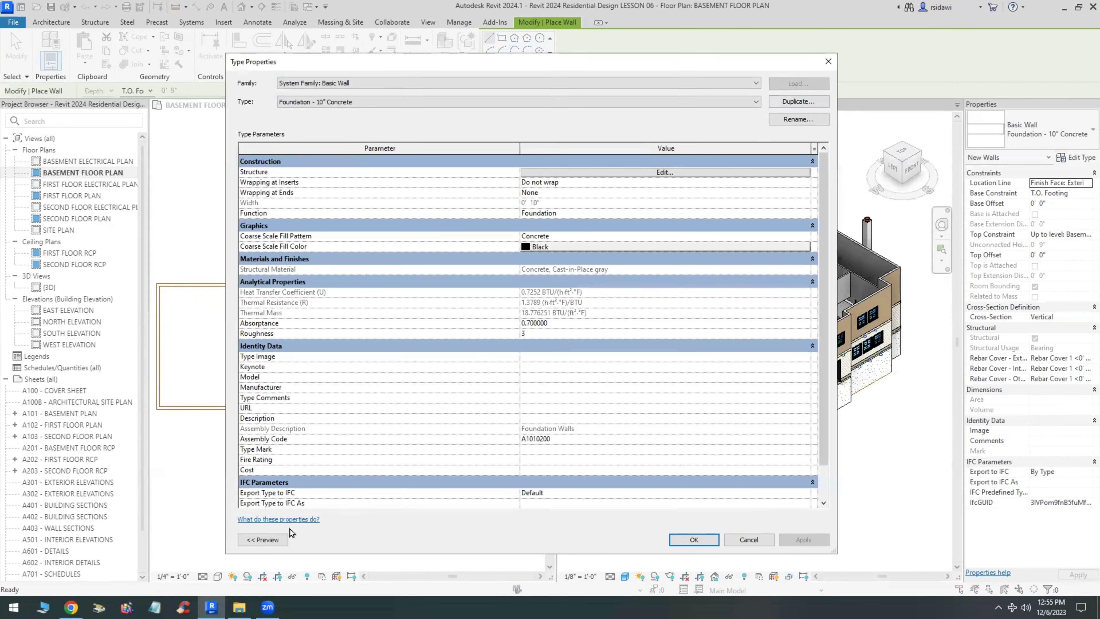
left_click(270, 532)
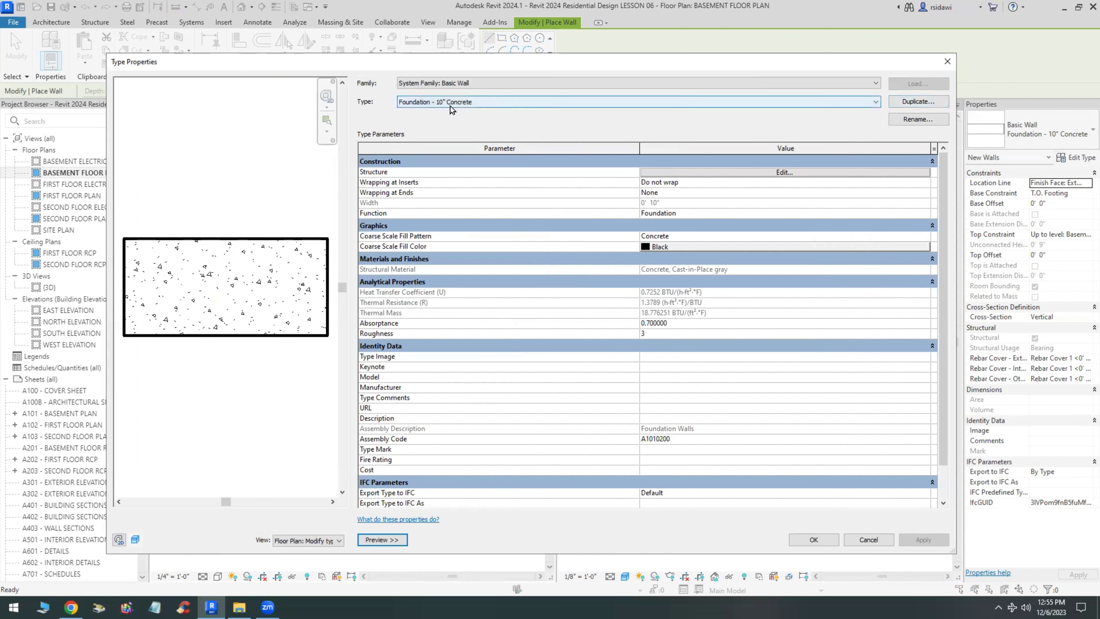
left_click(915, 103)
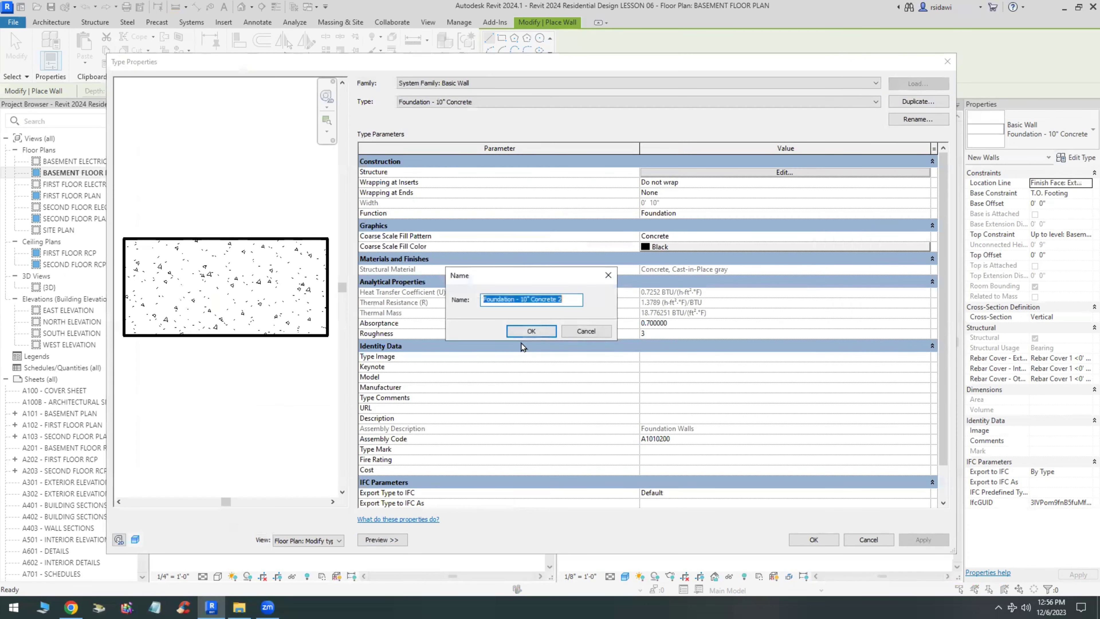
left_click(524, 300)
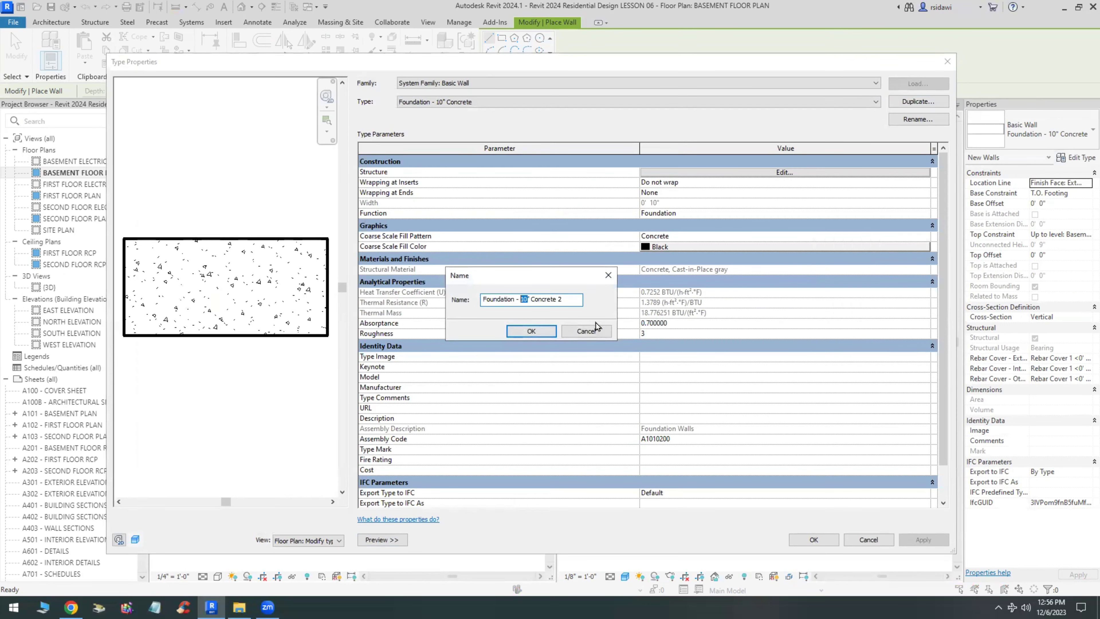
type("8")
left_click(532, 331)
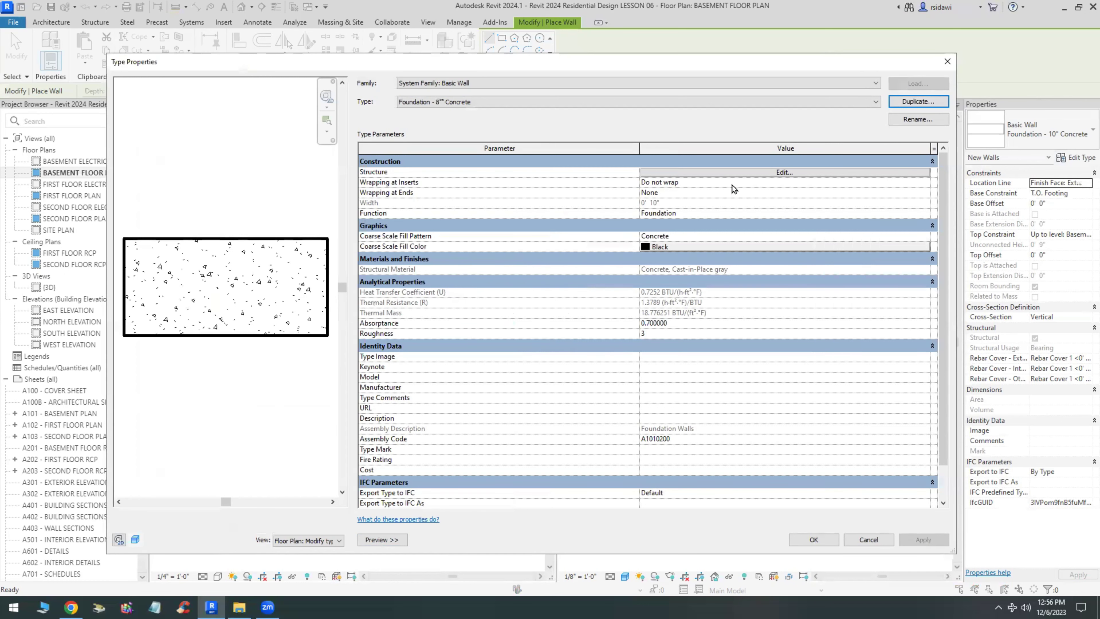
Set the structure layer thickness of the duplicated foundation wall type to 8" and accept the type changes.
left_click(759, 173)
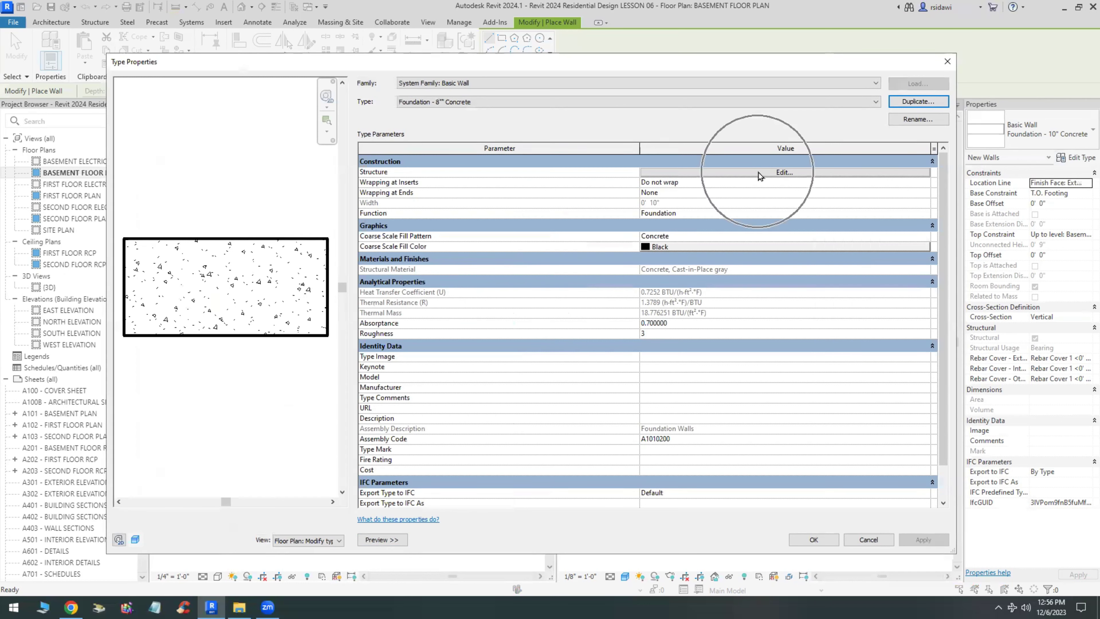
left_click(662, 170)
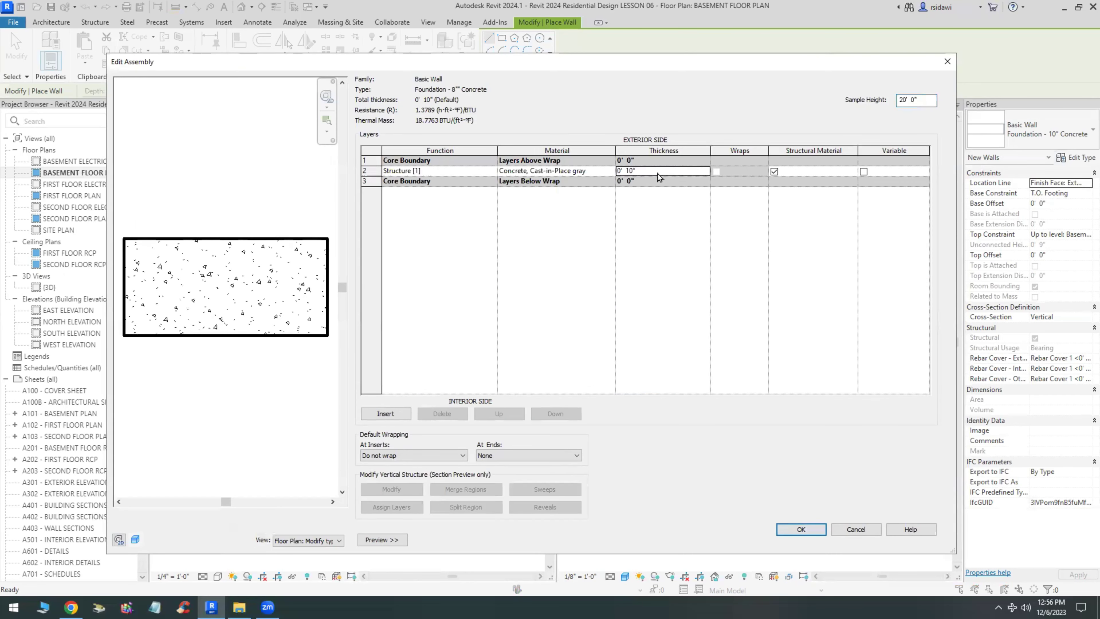
double_click(633, 173)
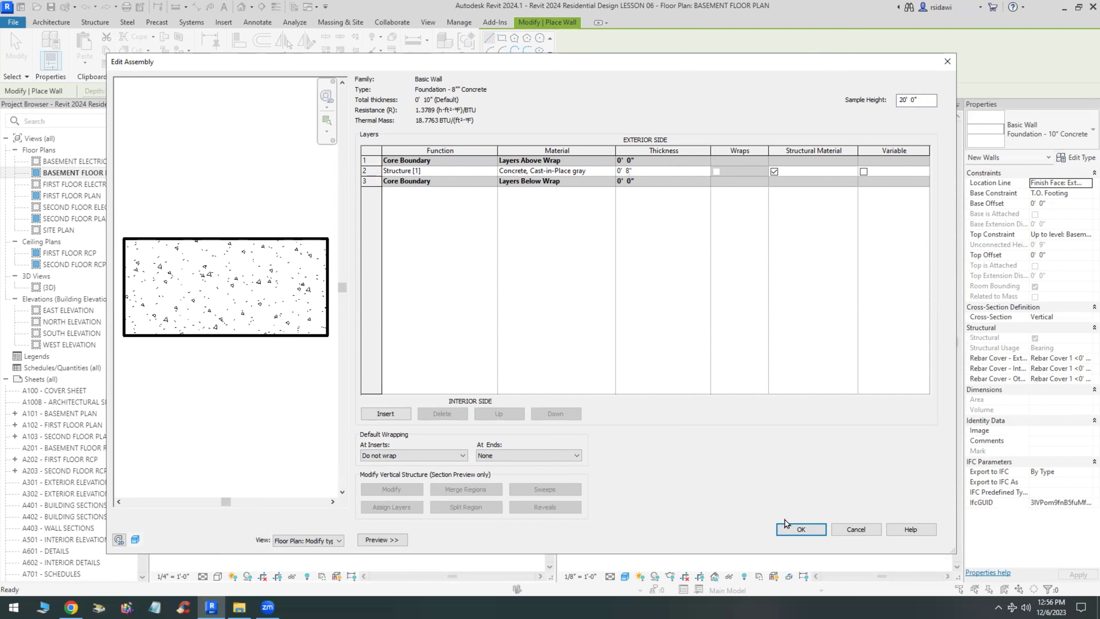
left_click(809, 534)
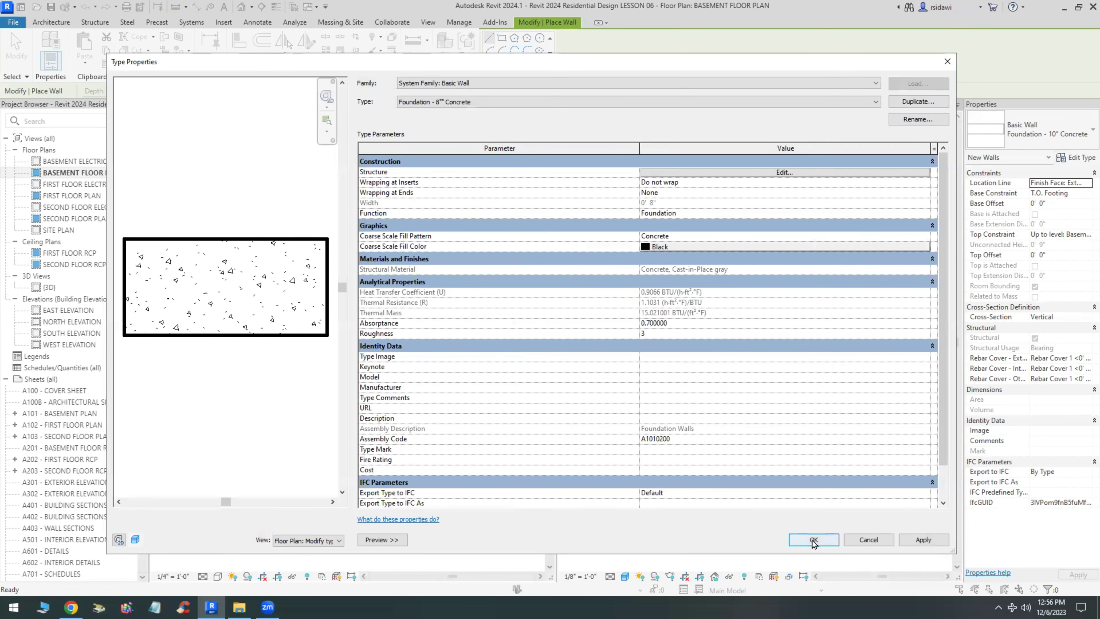
left_click(813, 539)
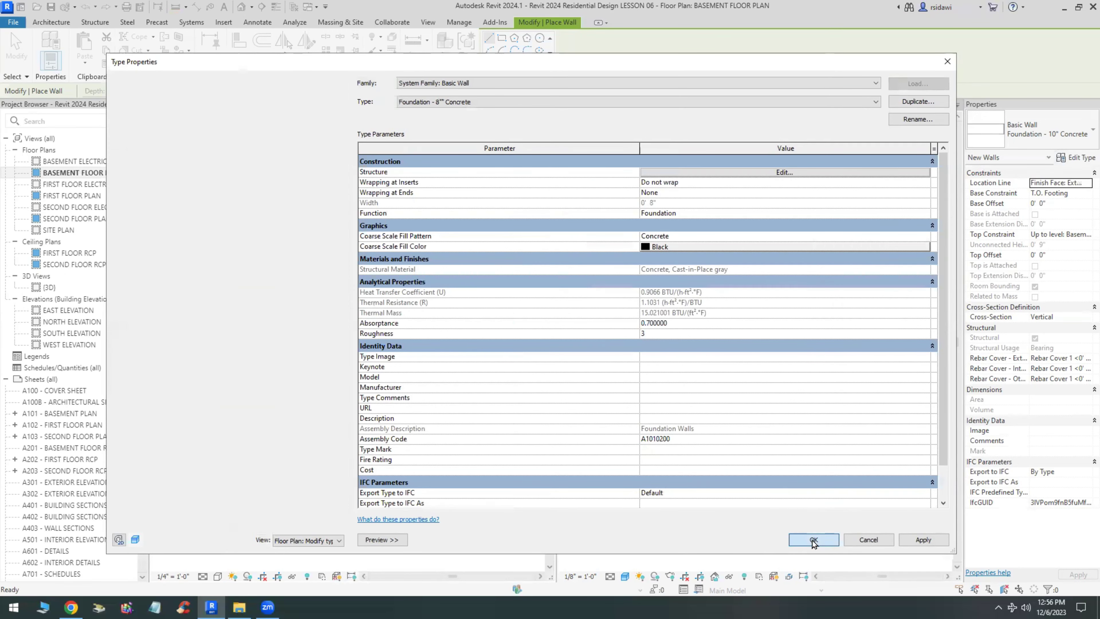
Create 8" foundation walls by picking the west rectangle's outer north, west and south CAD lines, with Core Face: Exterior as location line.
scroll(220, 338, "up", 4)
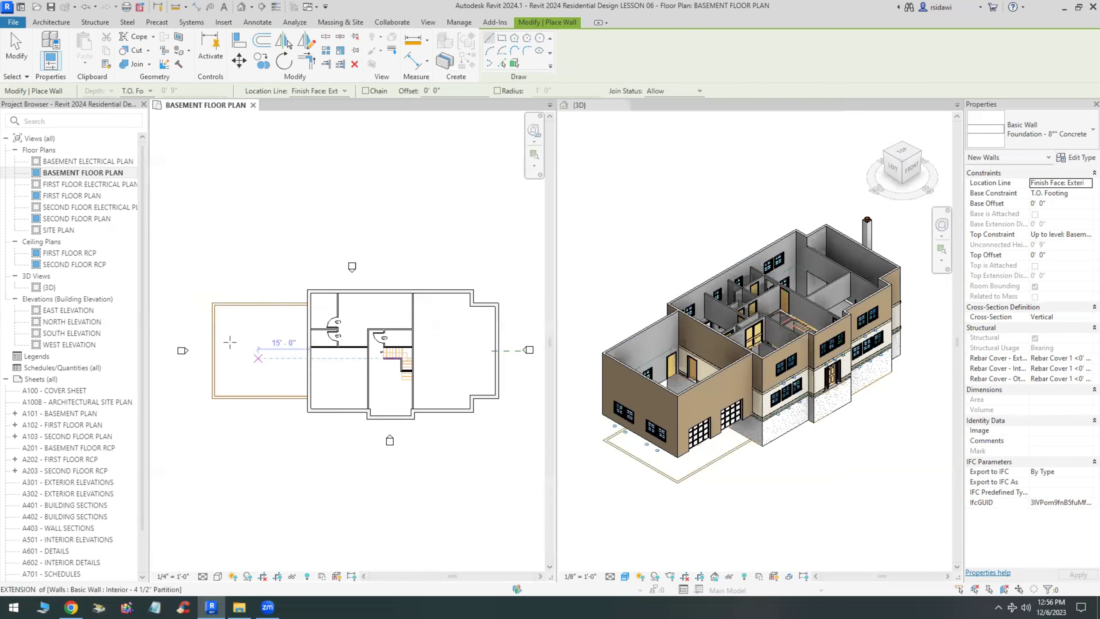
left_click(501, 64)
left_click(345, 92)
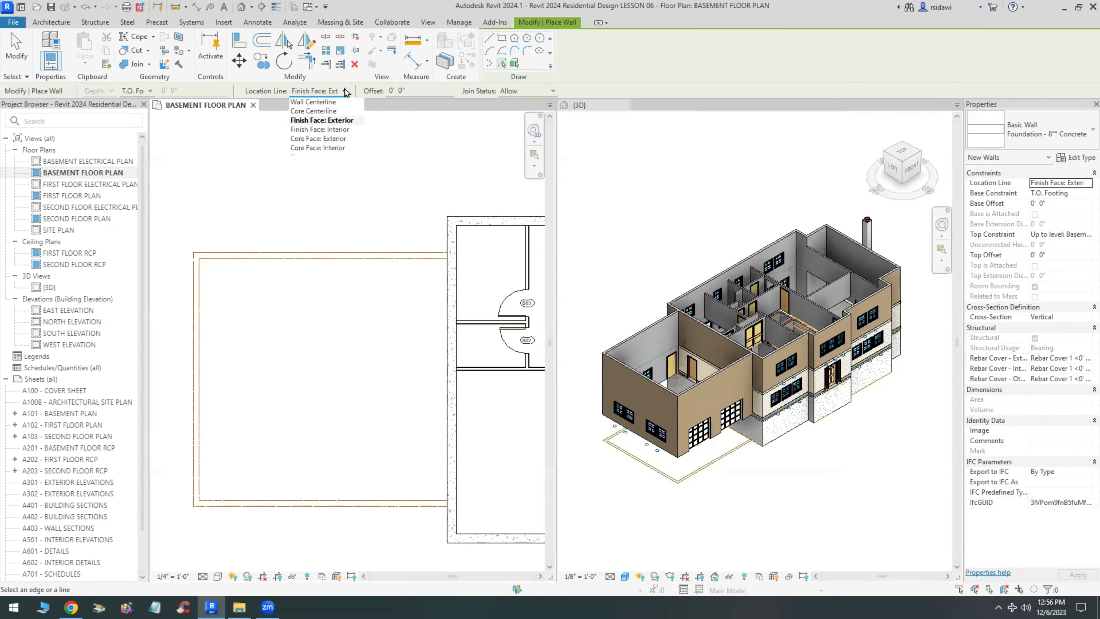
left_click(331, 139)
scroll(190, 250, "up", 4)
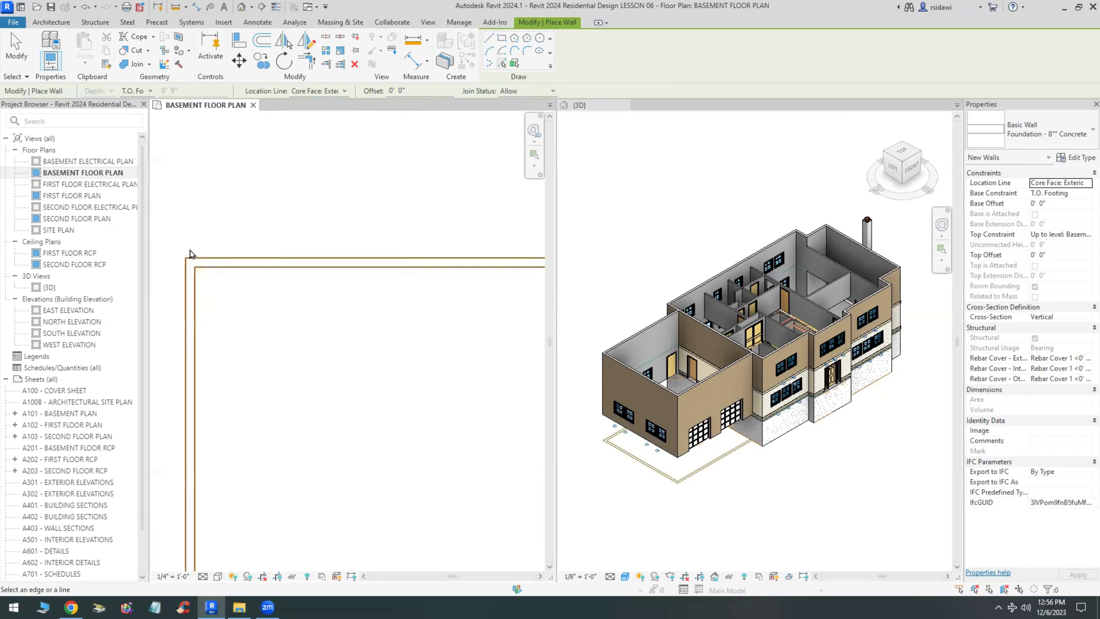
left_click(249, 263)
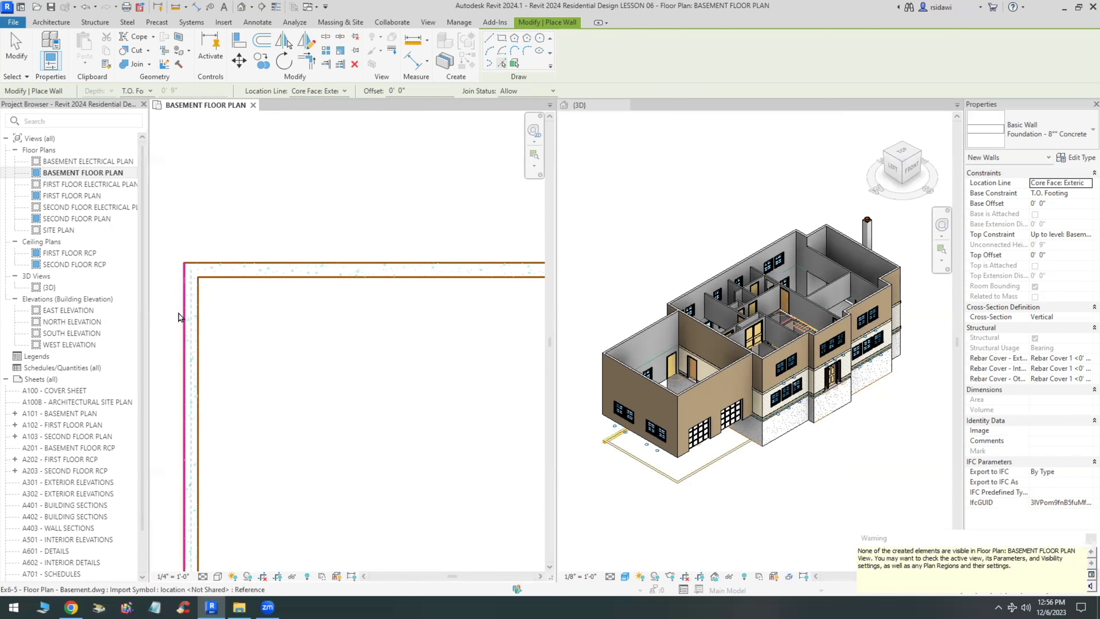
left_click(185, 325)
scroll(236, 227, "down", 3)
scroll(235, 228, "down", 2)
scroll(223, 428, "up", 5)
left_click(246, 434)
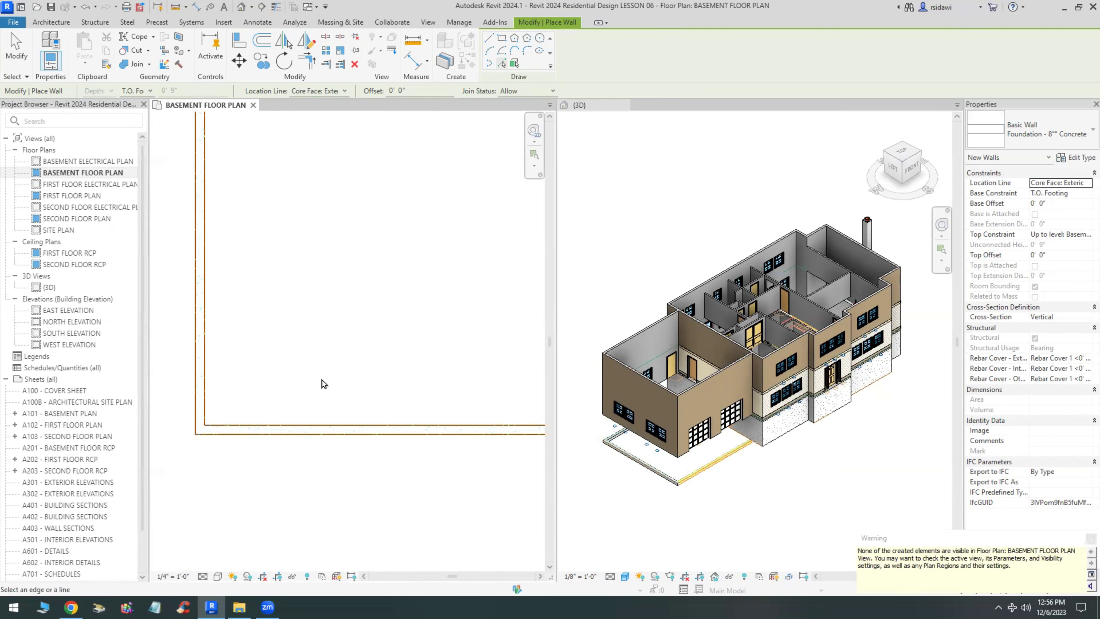
Constrain the three 8" foundation walls of the west rectangle from the Foundation level up to the First Floor level.
scroll(324, 385, "down", 4)
left_click(626, 519)
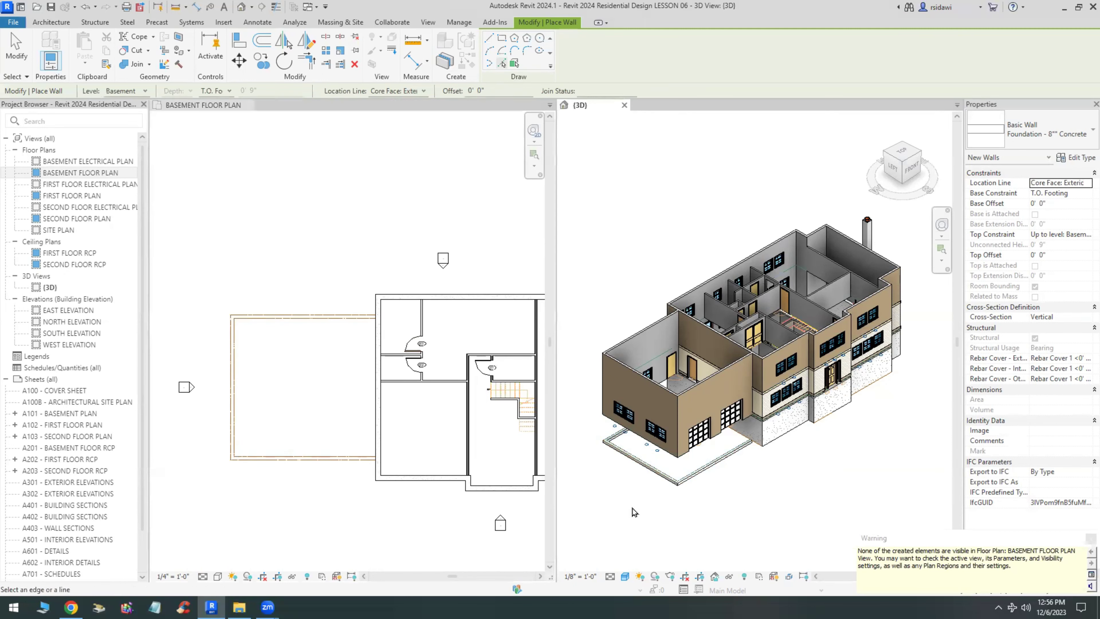
middle_click_drag(638, 498, 658, 458, "shift")
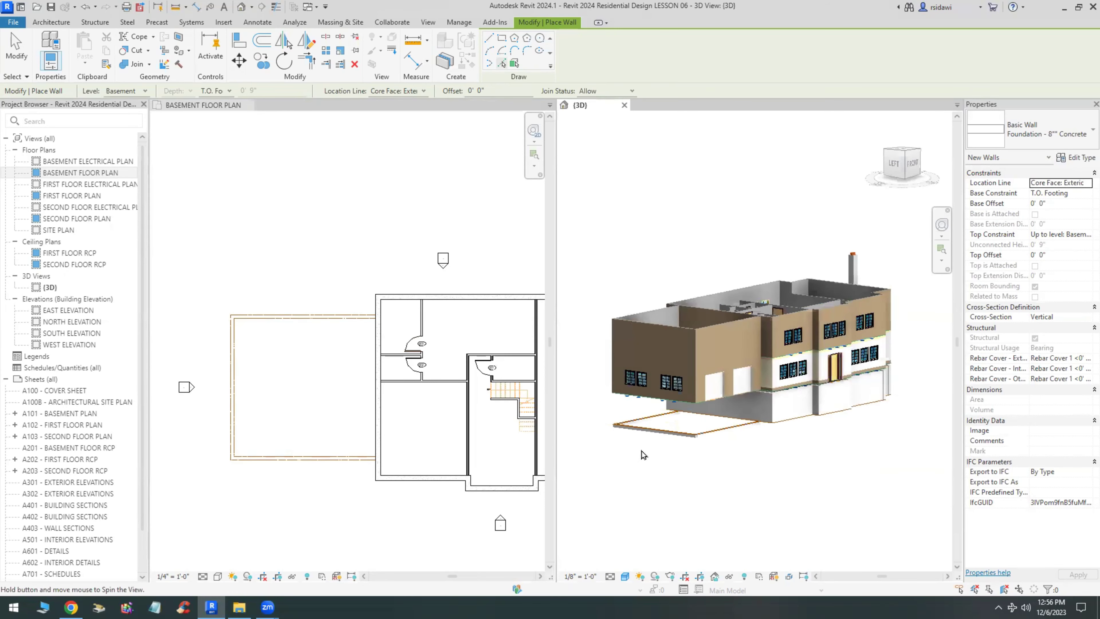
scroll(623, 427, "up", 3)
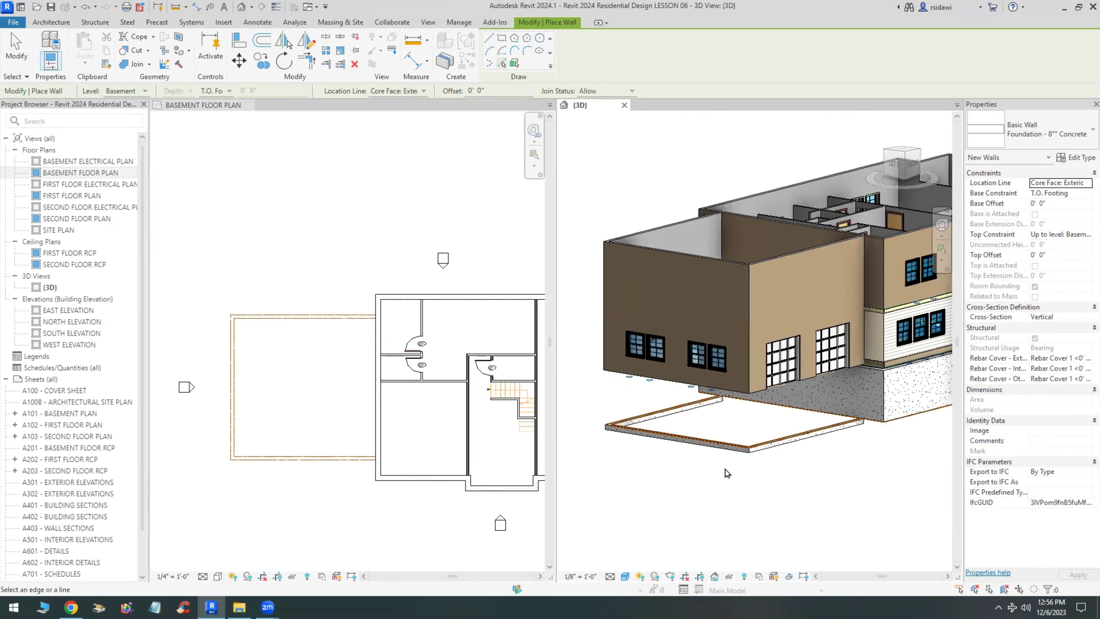
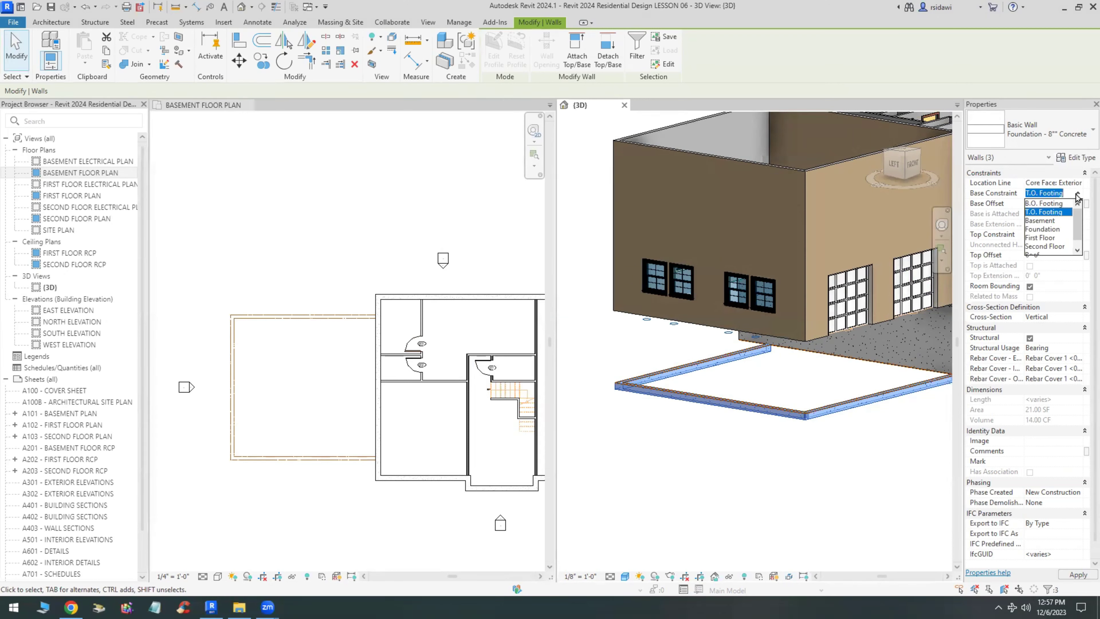
left_click(1047, 230)
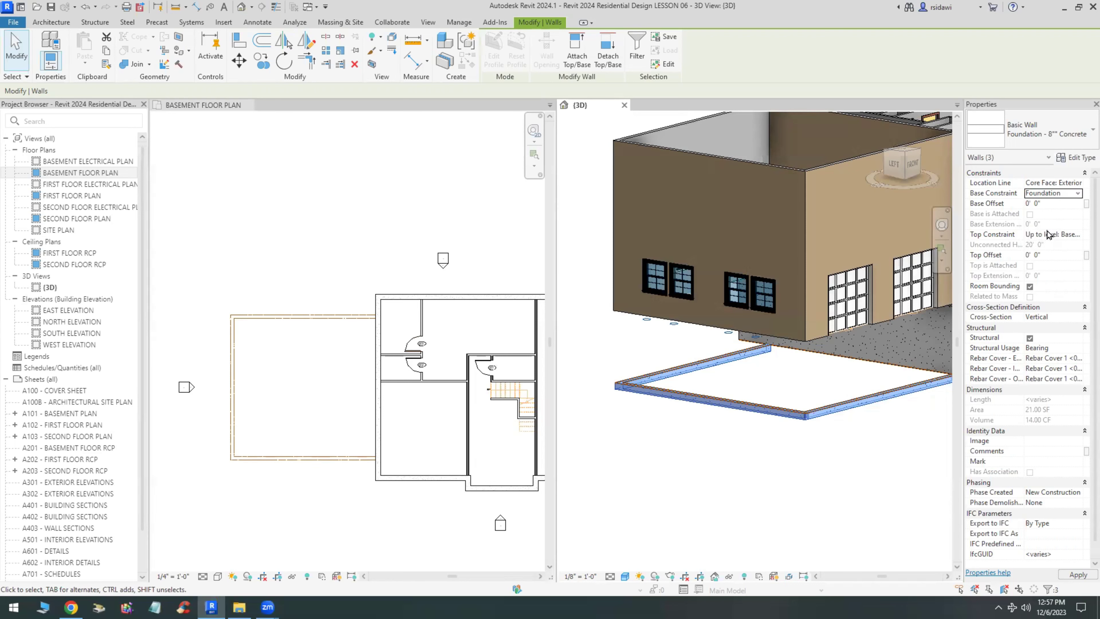
left_click(1078, 237)
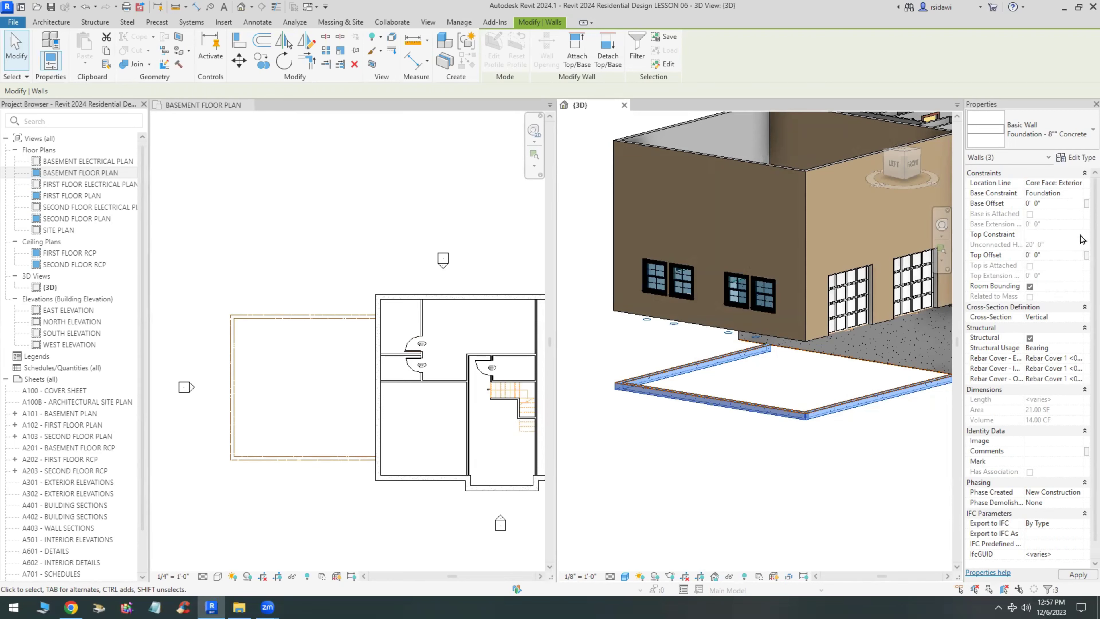
left_click(1079, 238)
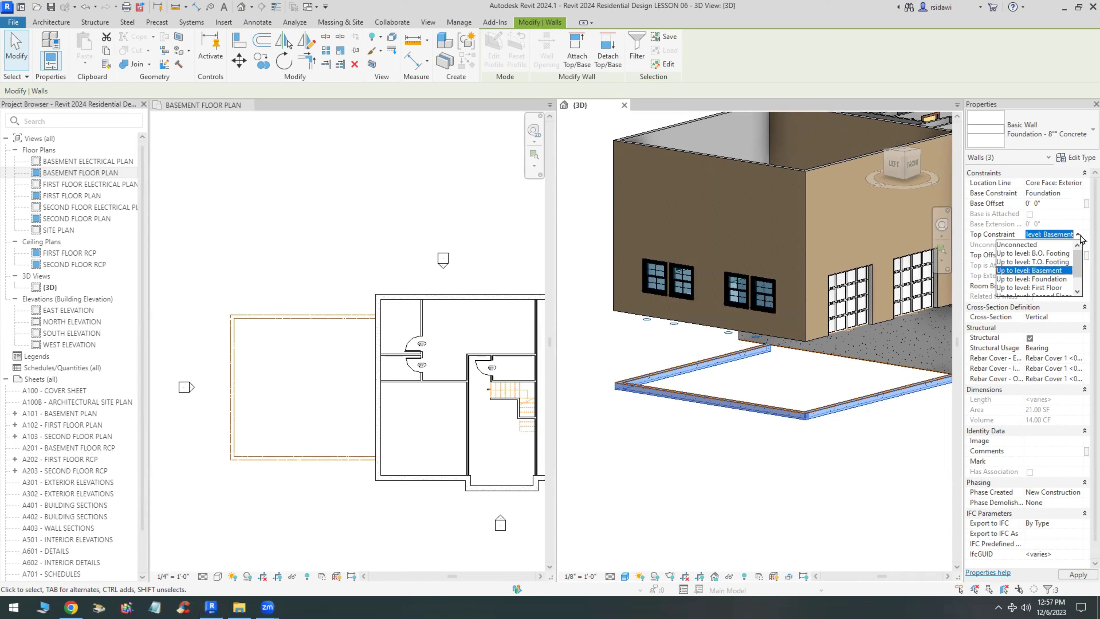
left_click(1046, 288)
left_click(1074, 575)
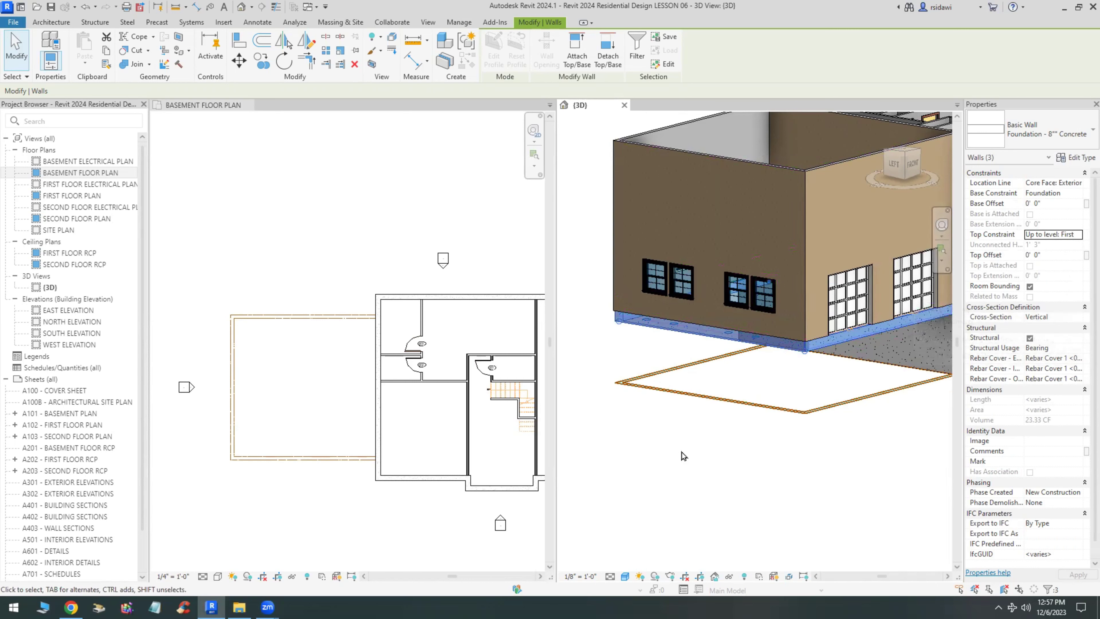
left_click(682, 452)
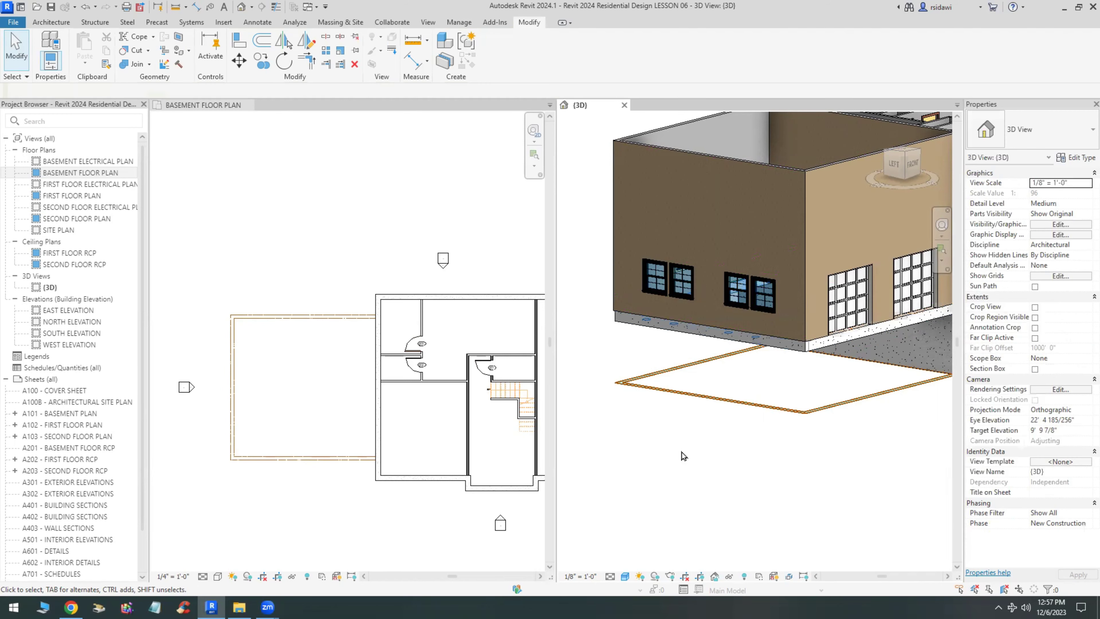
Open the south elevation and delete the B.O. Footing level.
scroll(667, 455, "down", 4)
scroll(660, 457, "down", 1)
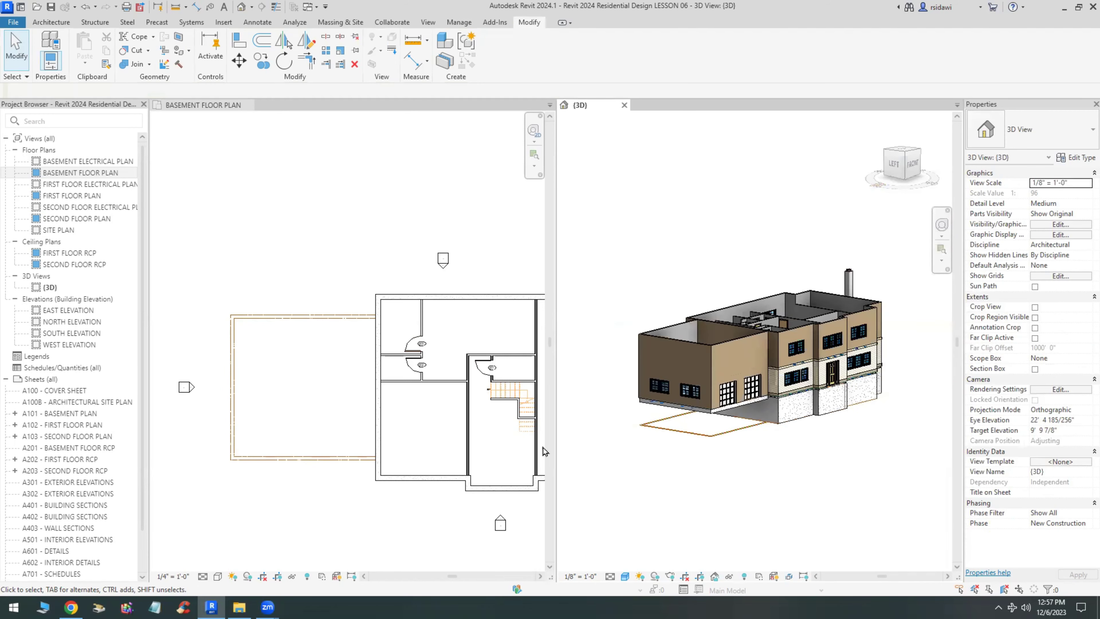
left_click(64, 334)
double_click(64, 333)
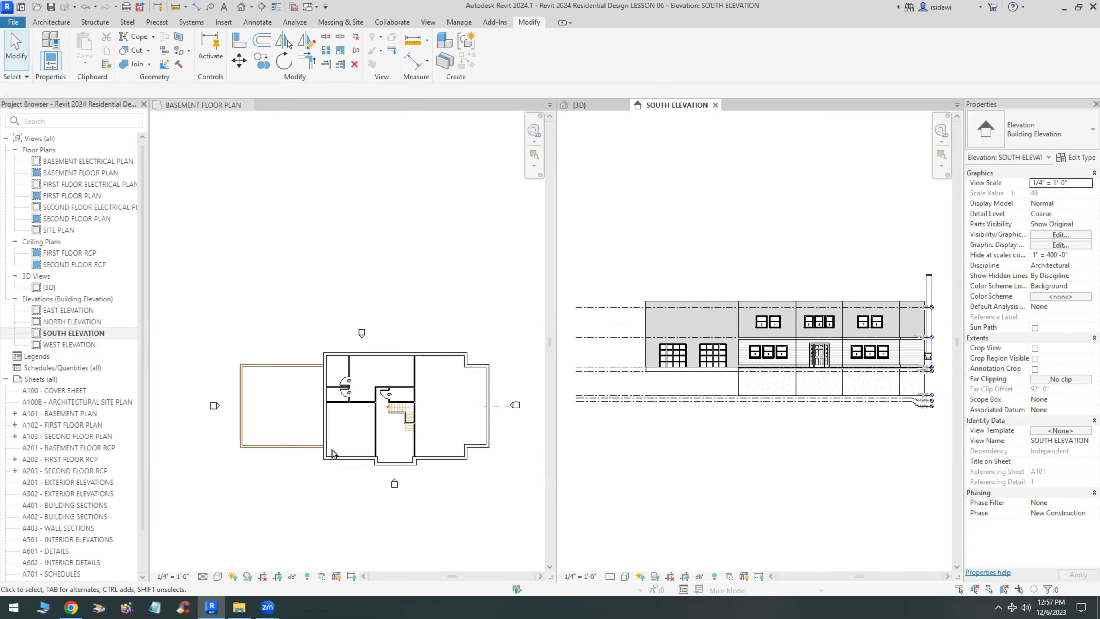
scroll(294, 444, "down", 2)
scroll(392, 457, "up", 1)
scroll(756, 450, "up", 5)
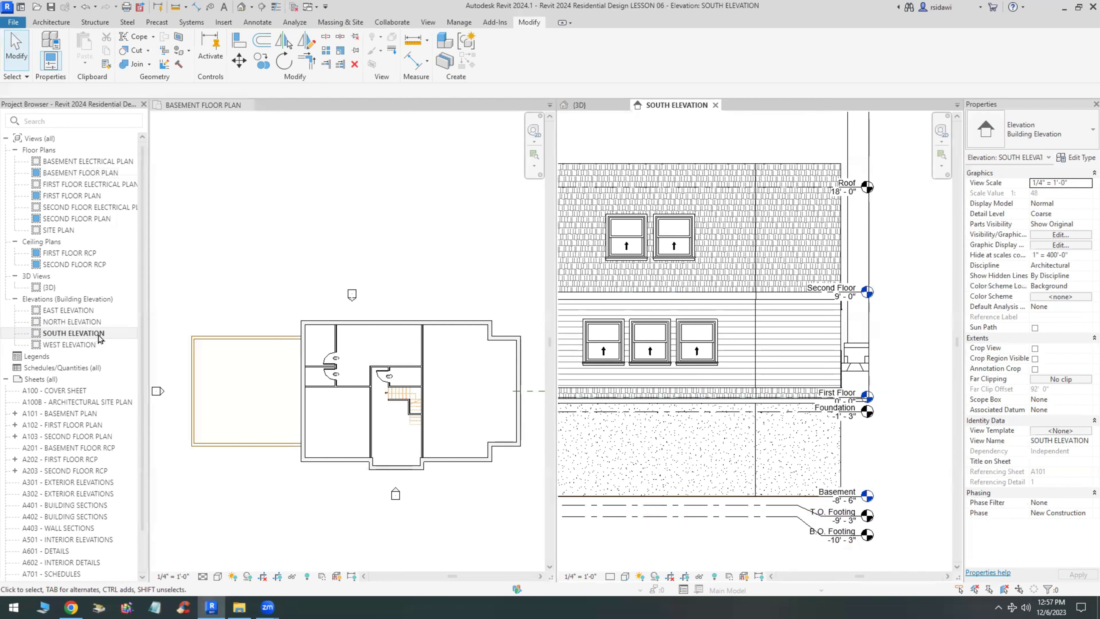
left_click(782, 522)
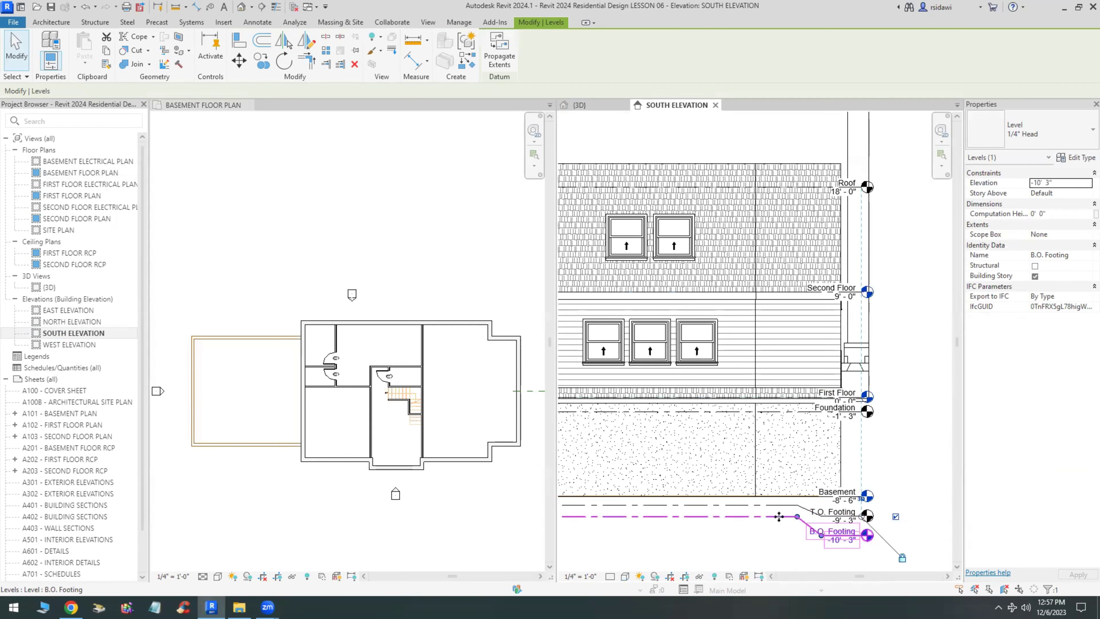
key("Delete")
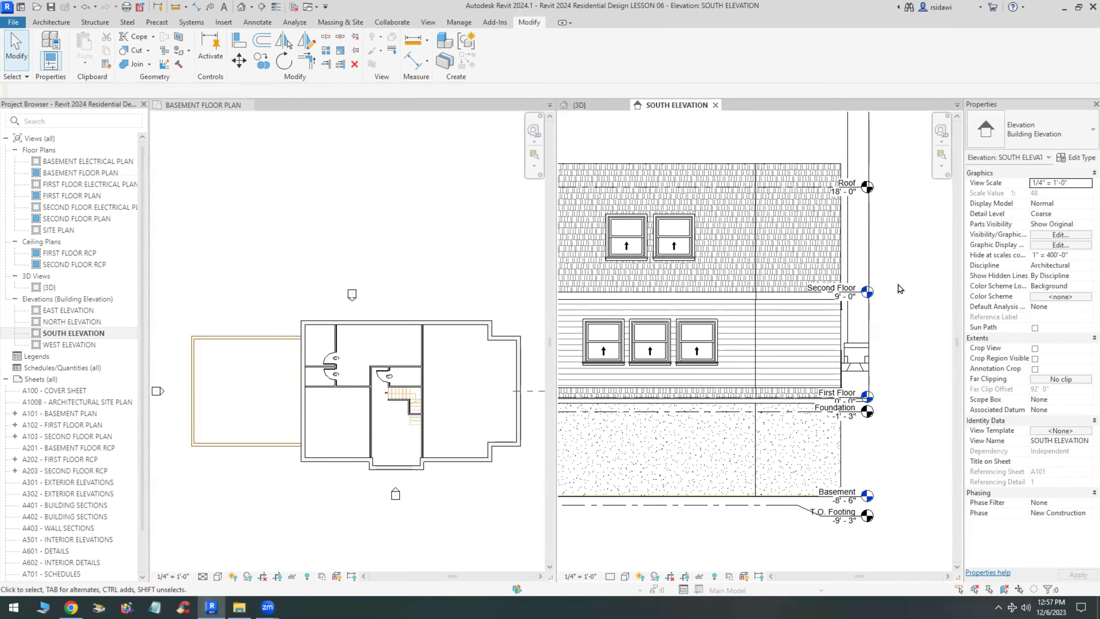
Set the elevation of the T.O. Footing level to -13' 3" in the south elevation.
scroll(864, 518, "up", 2)
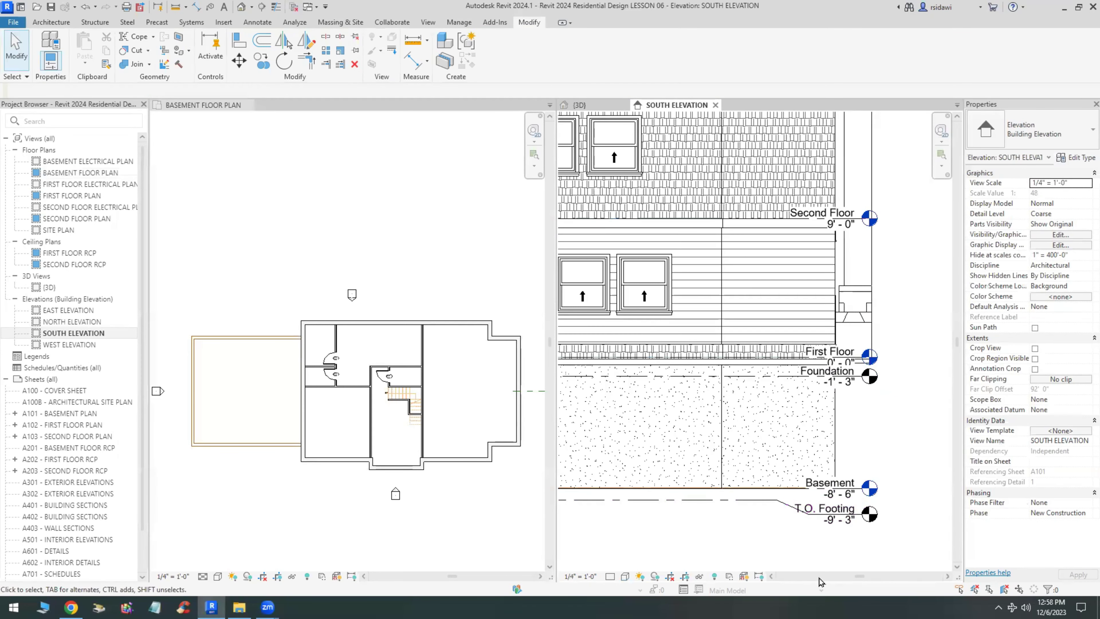
scroll(806, 562, "up", 2)
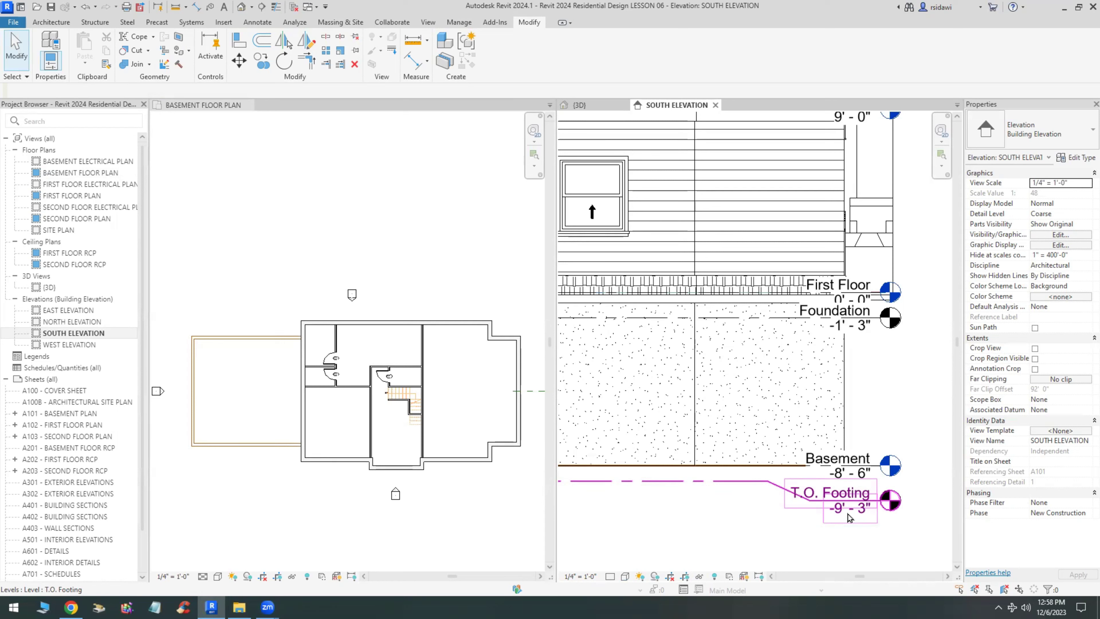
left_click(849, 516)
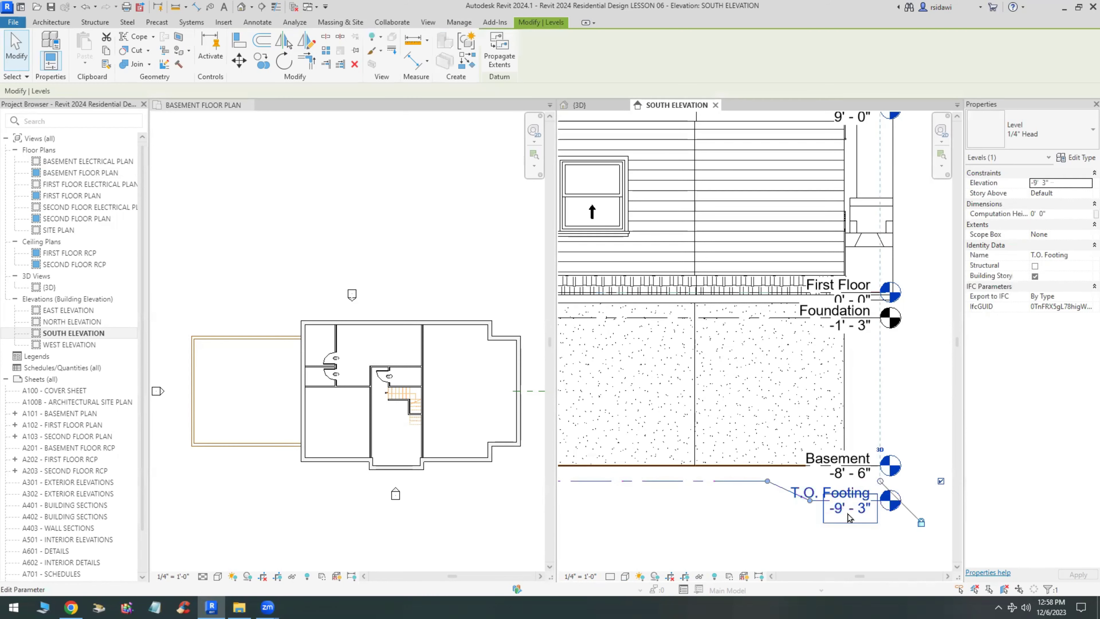
left_click(847, 509)
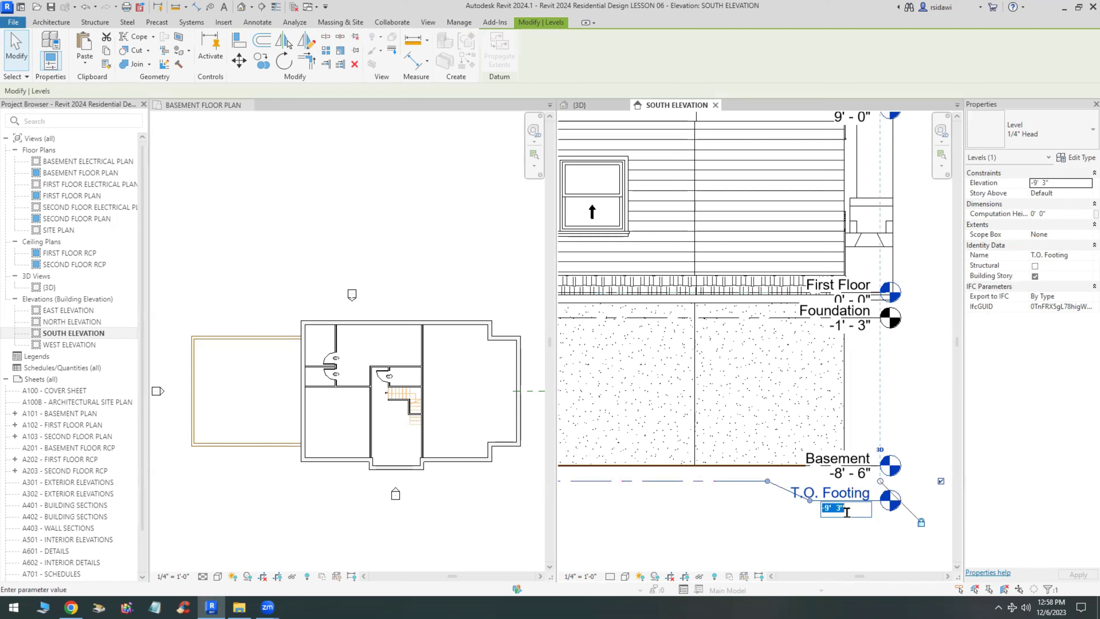
double_click(827, 508)
type("13")
key("Return")
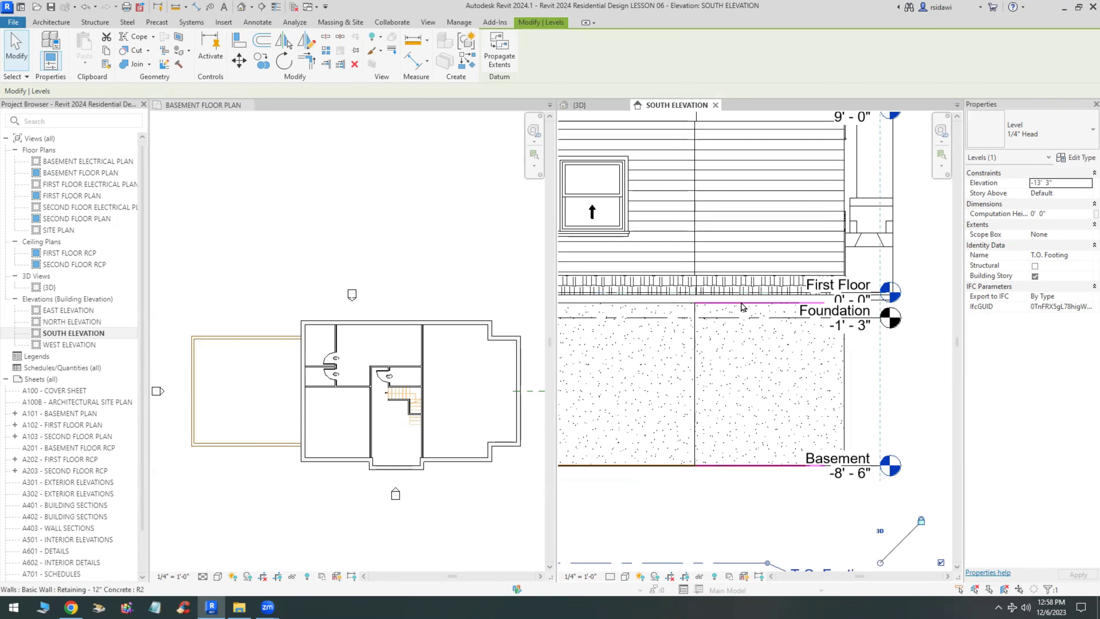
Straighten the elbow in the T.O. Footing level line so its head aligns with the level.
scroll(815, 457, "down", 2)
scroll(815, 457, "up", 4)
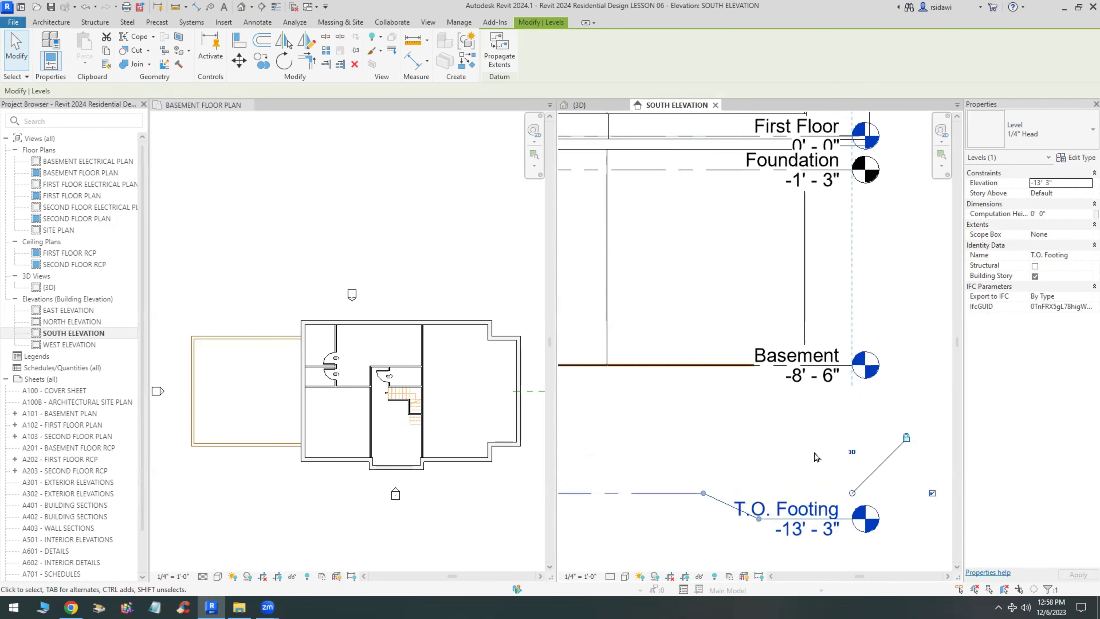
left_click(802, 536)
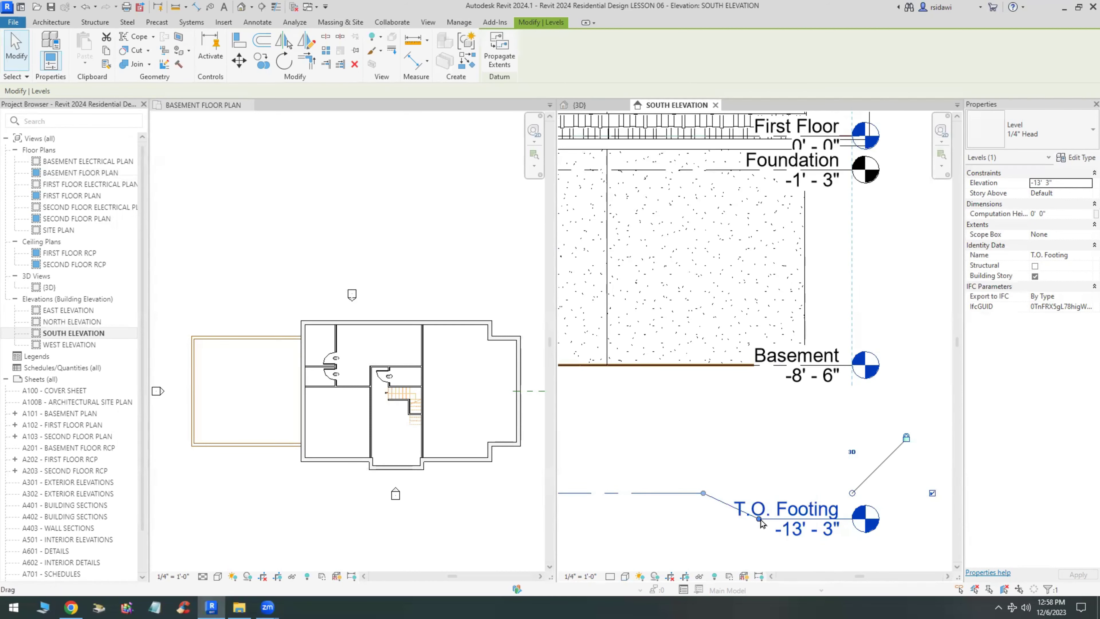
left_click_drag(802, 536, 765, 517)
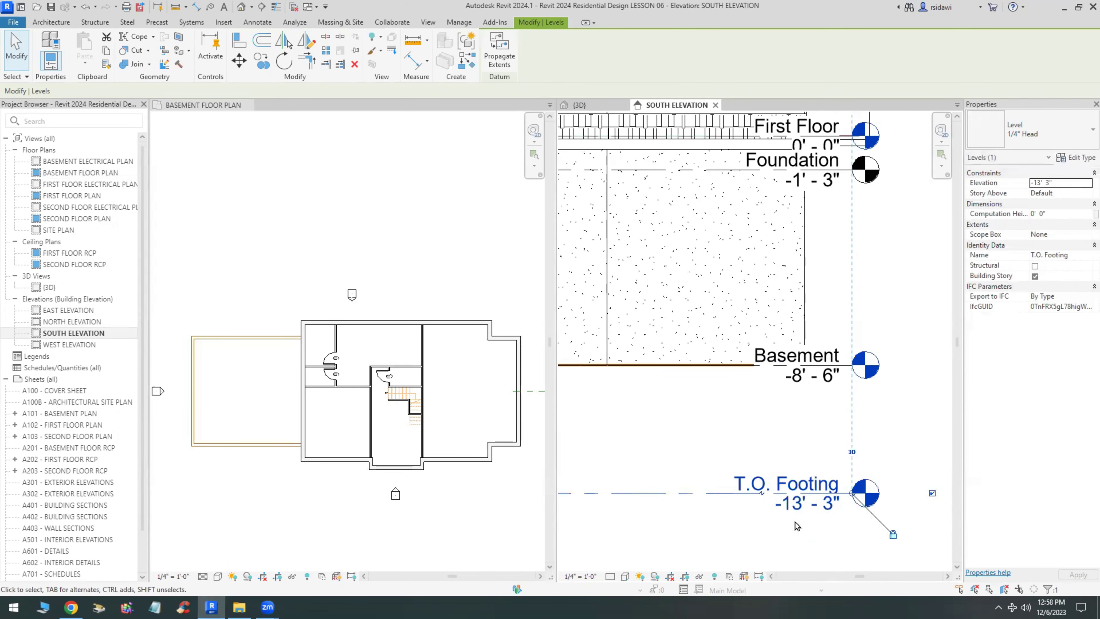
left_click(799, 525)
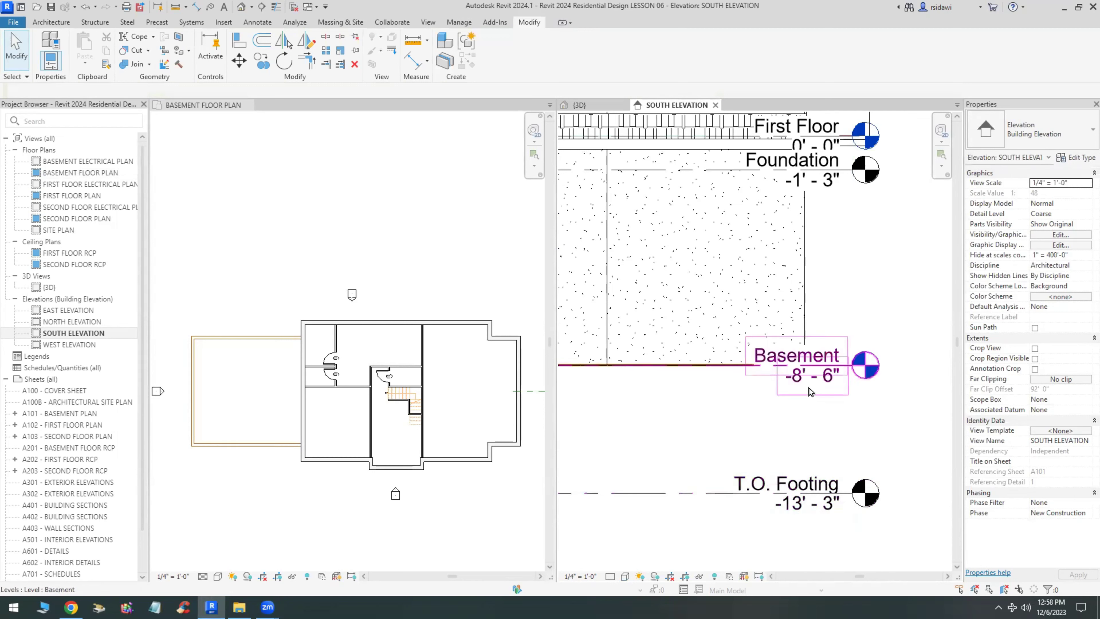
Open the Basement level's elevation value for editing.
left_click(806, 376)
left_click(795, 375)
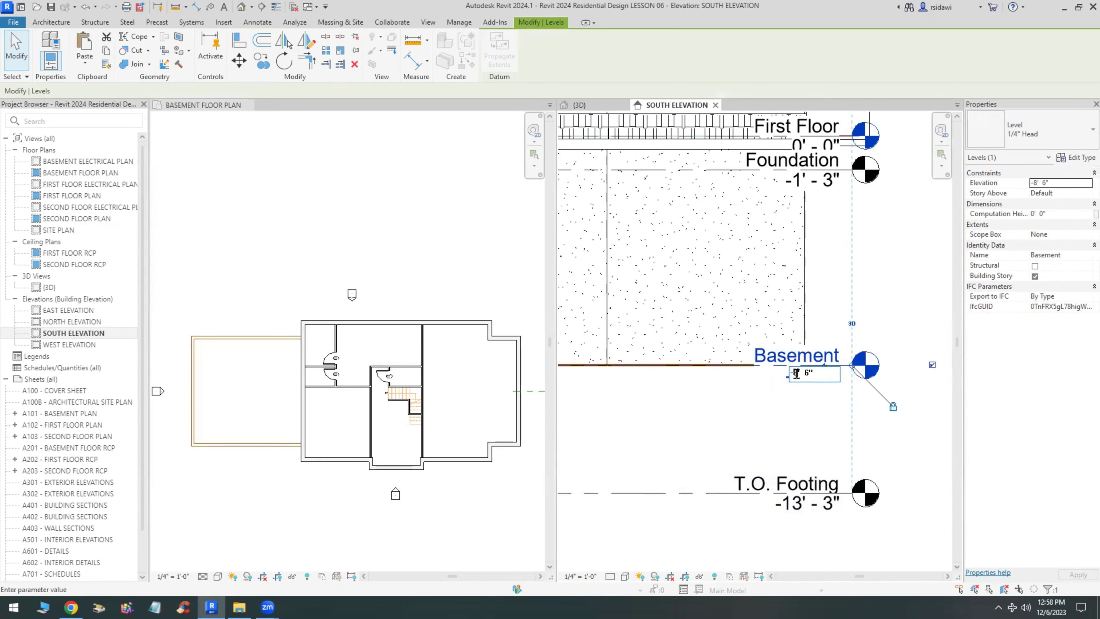
Set the Basement level's elevation to -12' 6" in the south elevation.
double_click(795, 373)
type("12")
key("Return")
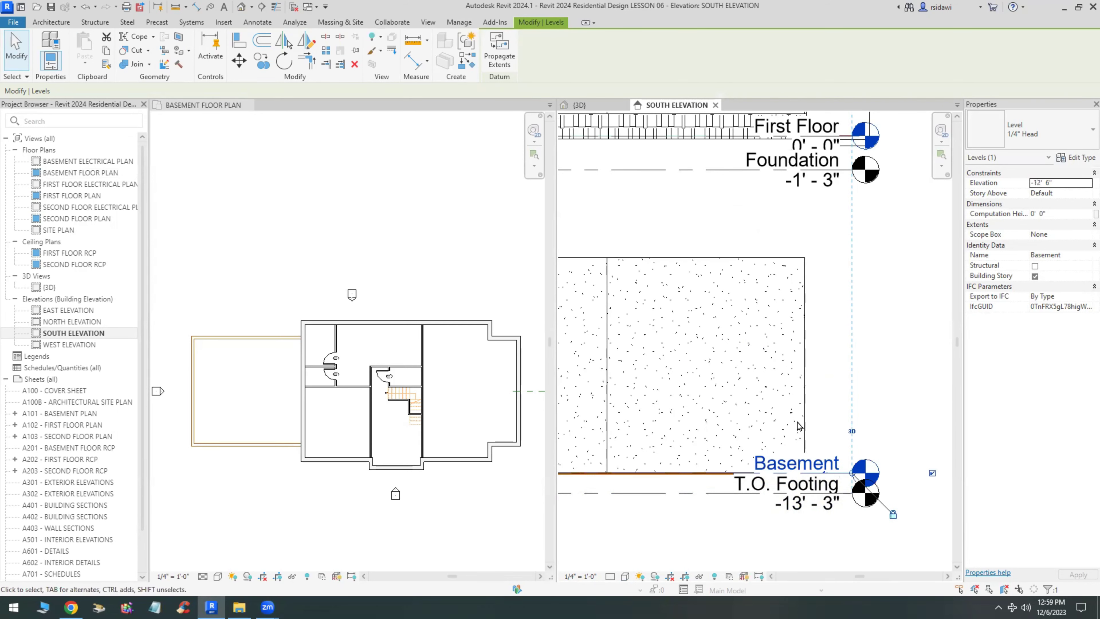
Add an elbow to the T.O. Footing level line and pull its head down, clear of the Basement label.
scroll(901, 429, "down", 3)
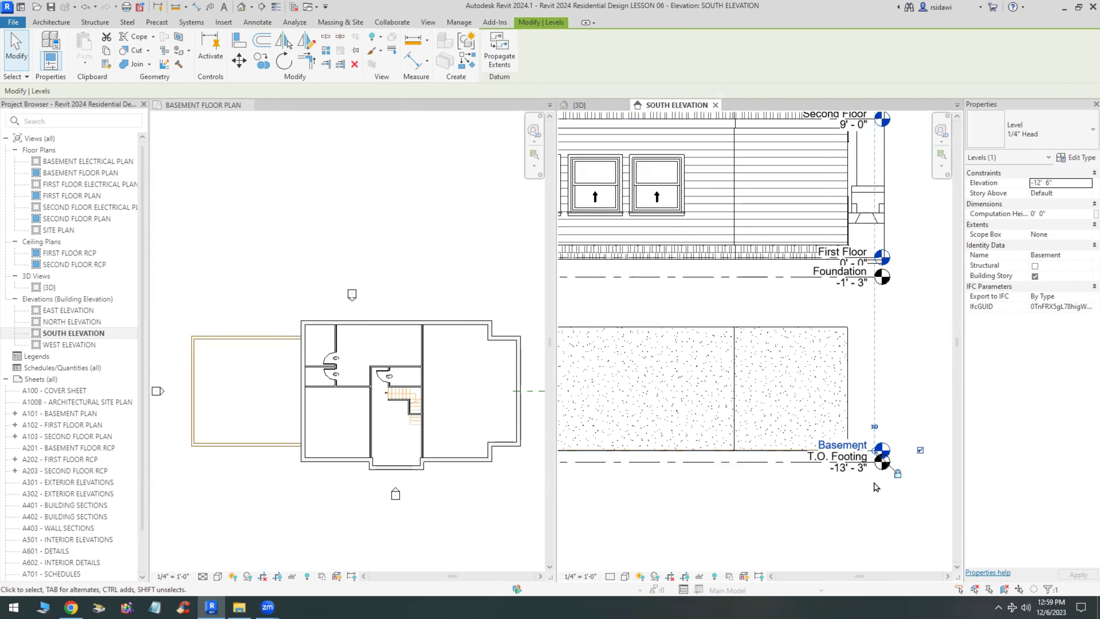
scroll(875, 486, "up", 5)
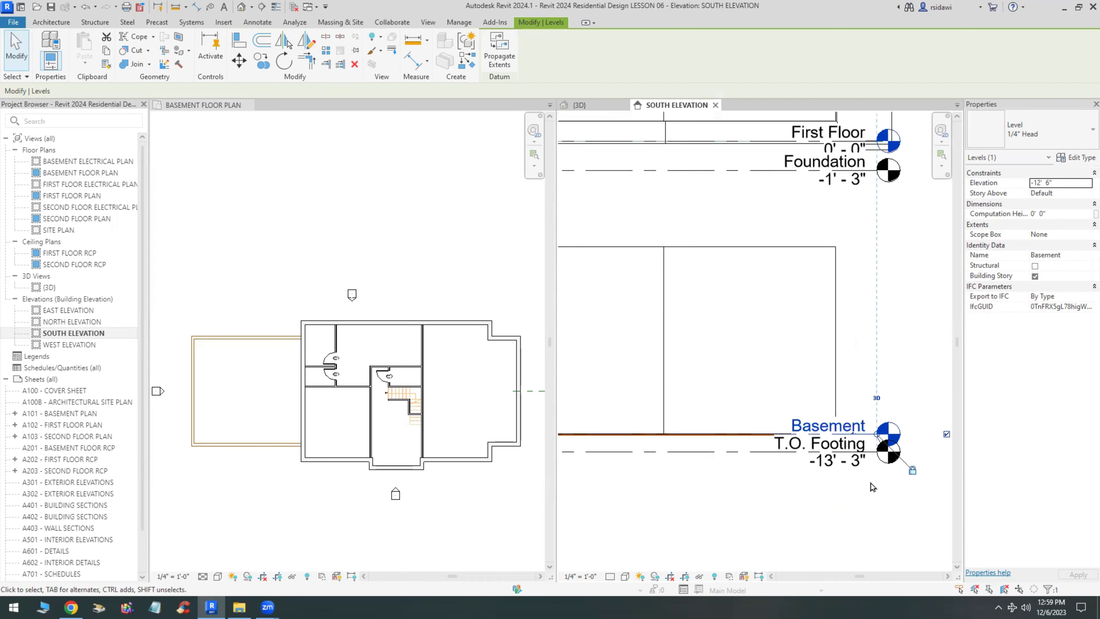
left_click(814, 444)
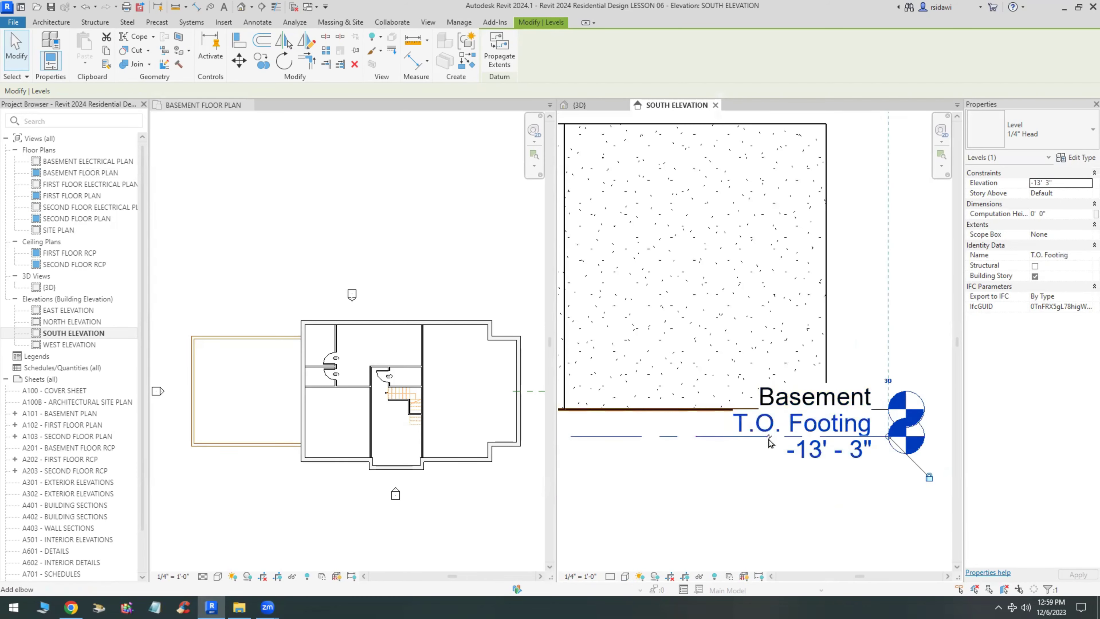
left_click_drag(770, 436, 718, 507)
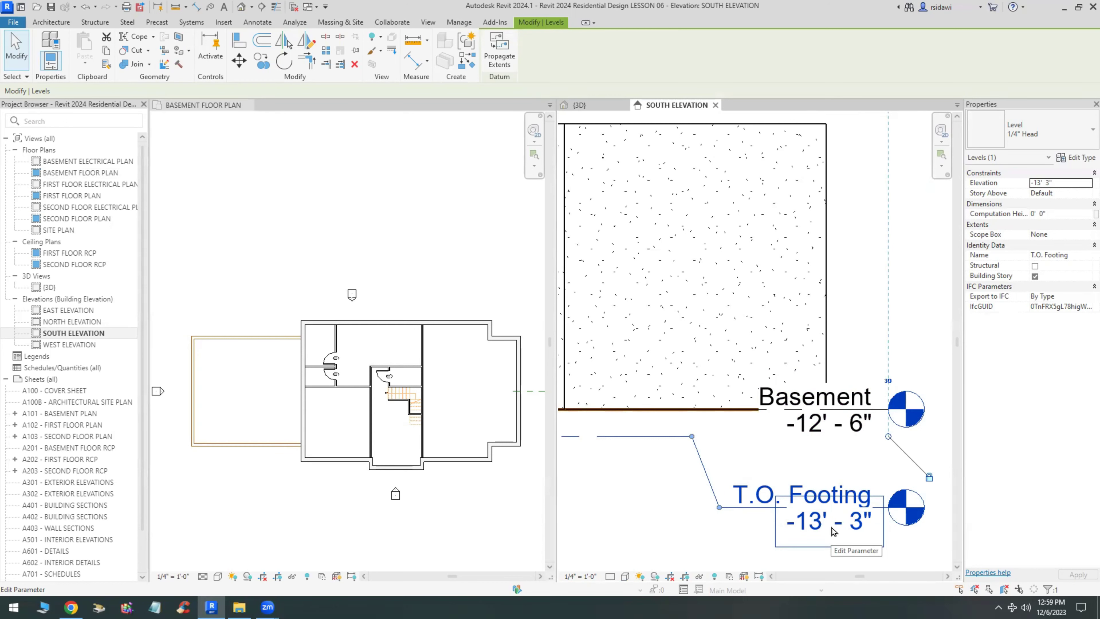
Set the Foundation level's elevation to -1' 6".
scroll(834, 531, "down", 1)
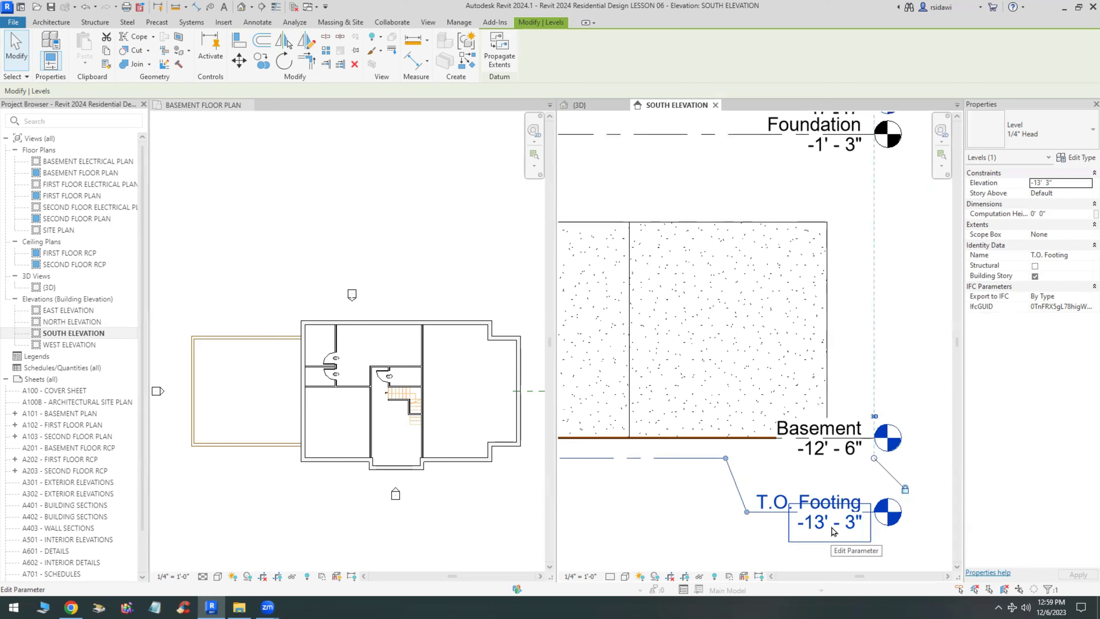
scroll(833, 531, "down", 1)
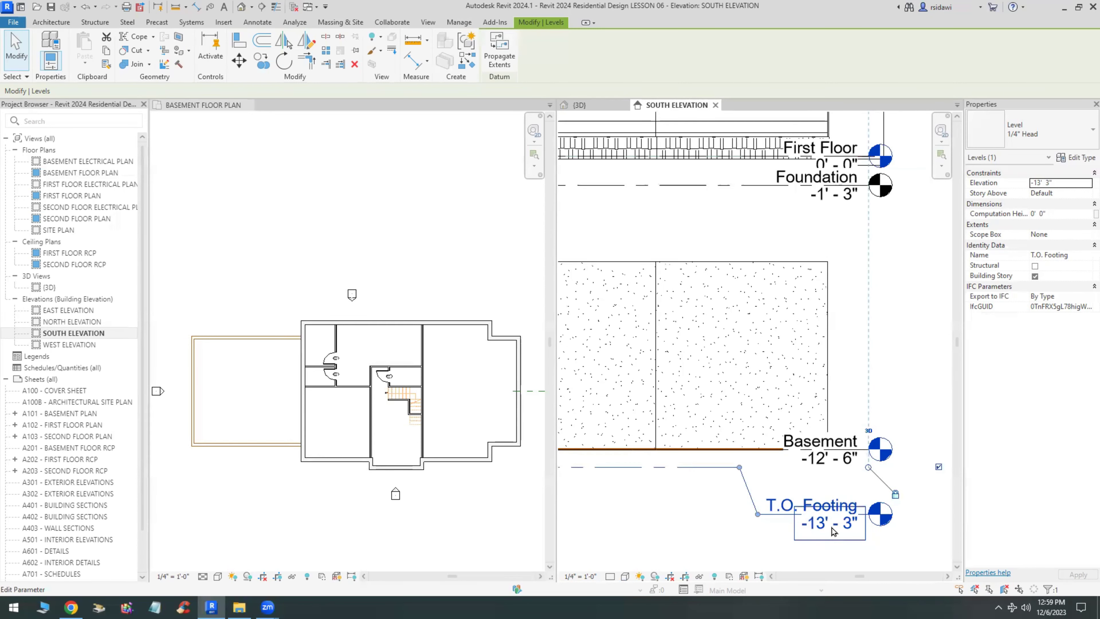
scroll(834, 531, "down", 1)
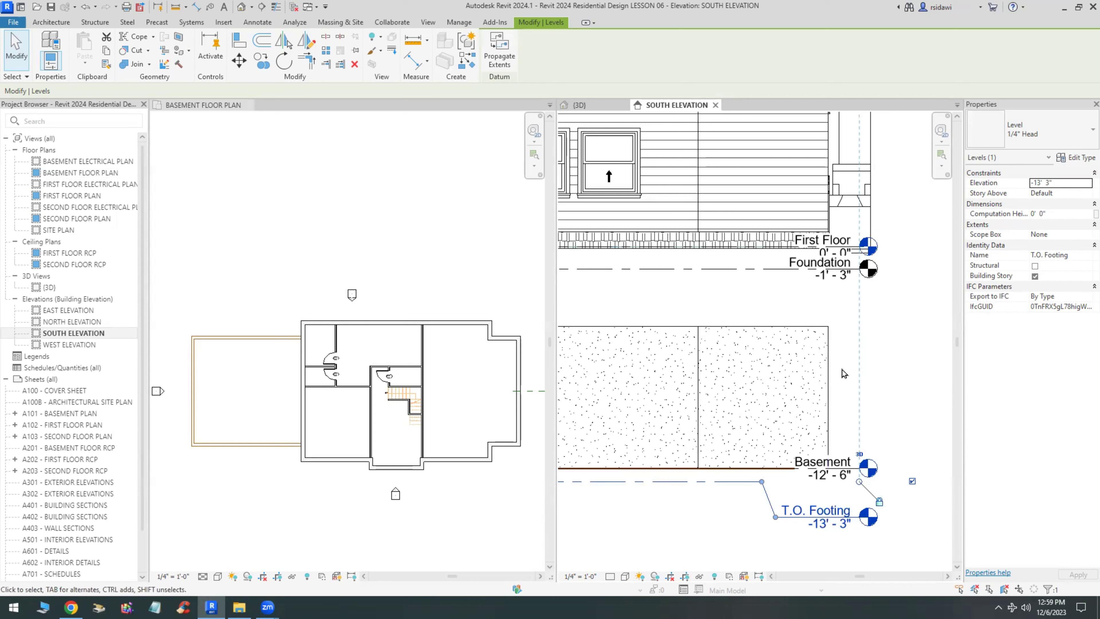
left_click(829, 283)
left_click(837, 278)
left_click(818, 276)
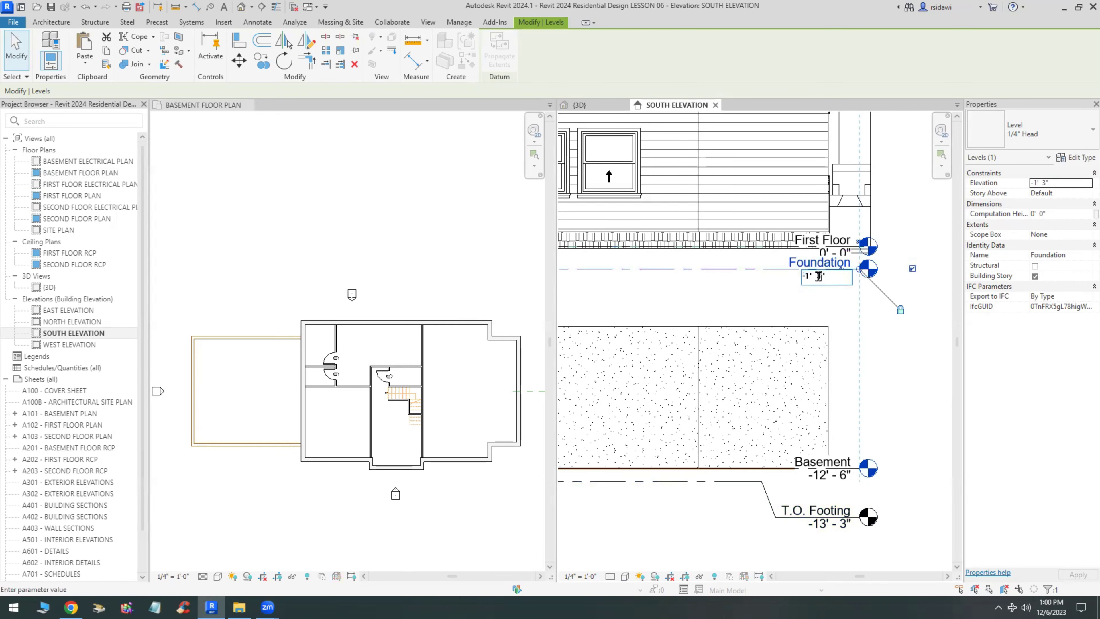
key("BackSpace")
type("6")
key("Return")
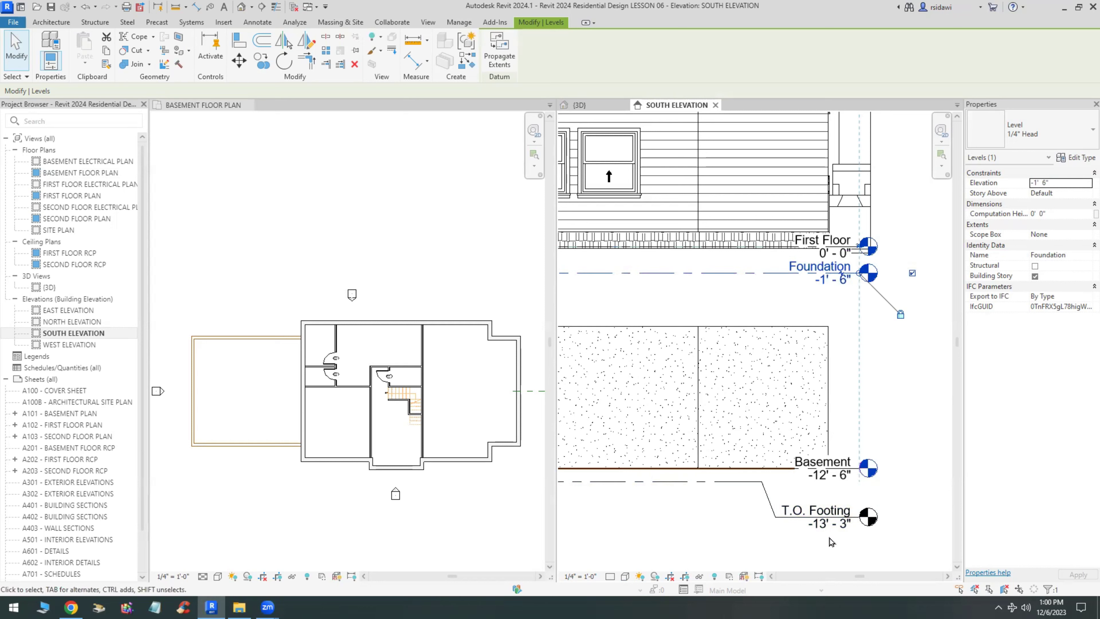
Set the Basement level's elevation to -12' 0".
scroll(827, 534, "up", 2)
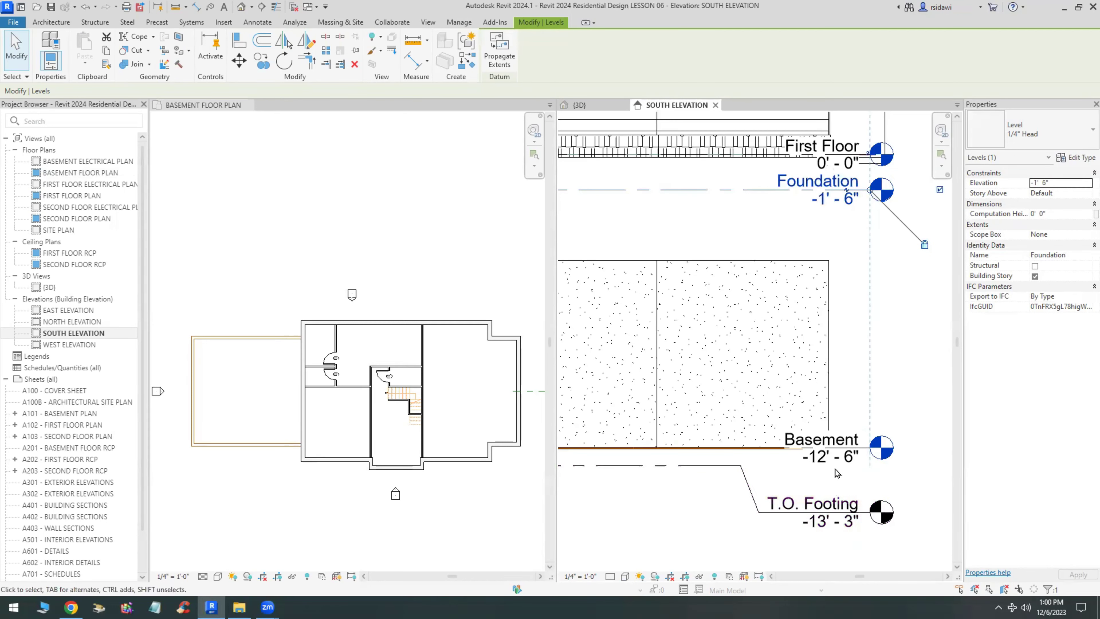
left_click(835, 459)
left_click(837, 456)
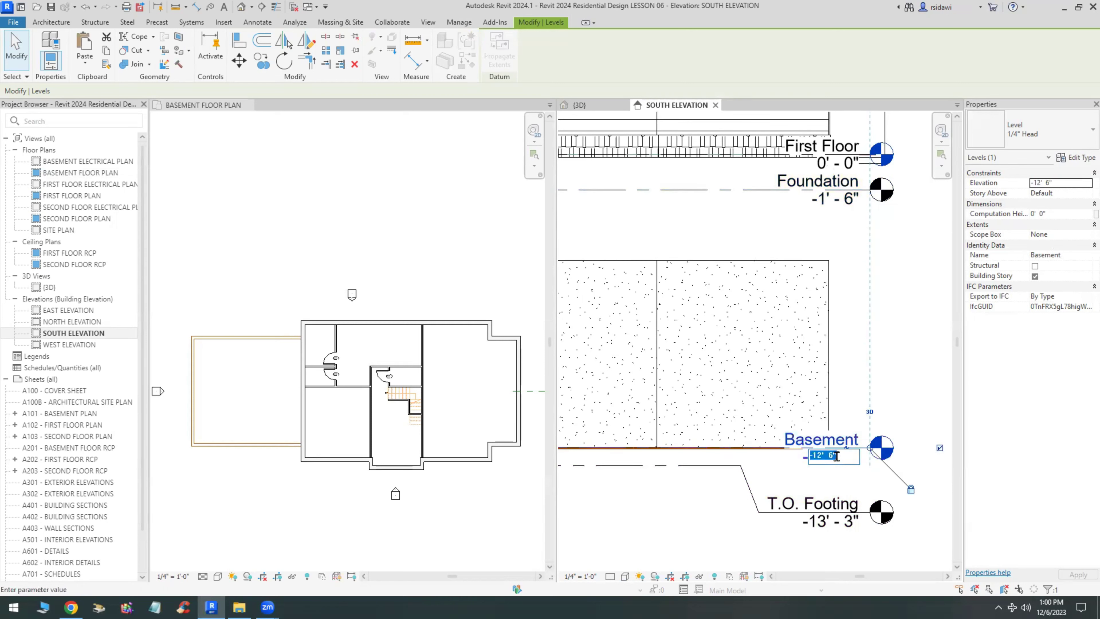
left_click(840, 459)
key("BackSpace")
type("0")
key("Return")
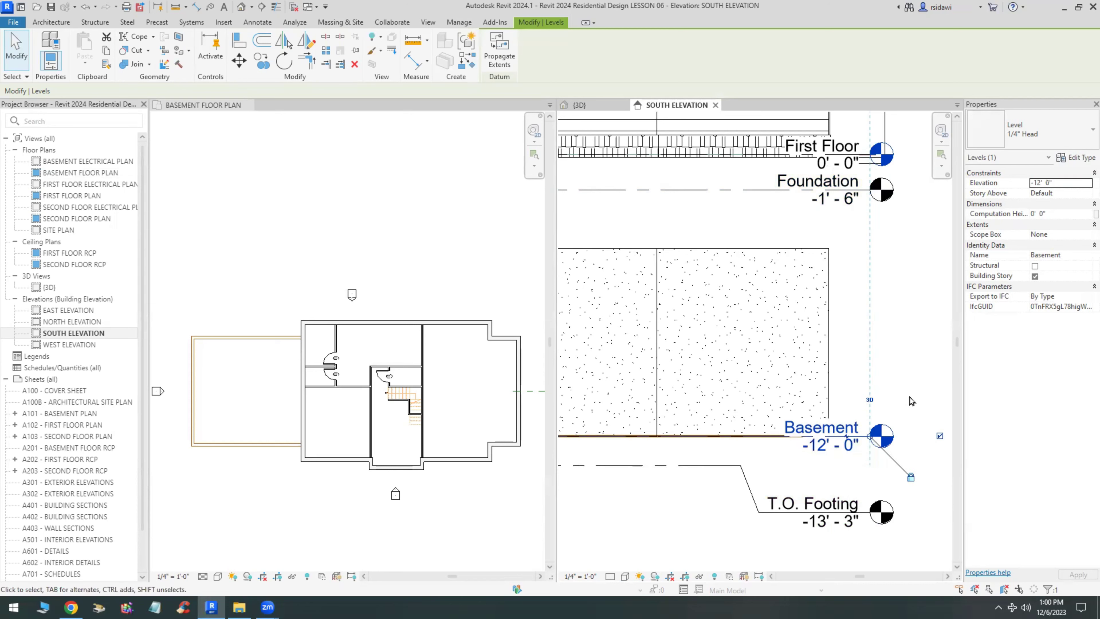
Set the T.O. Footing level's elevation to -13' 6" and deselect it.
left_click(822, 530)
left_click(819, 522)
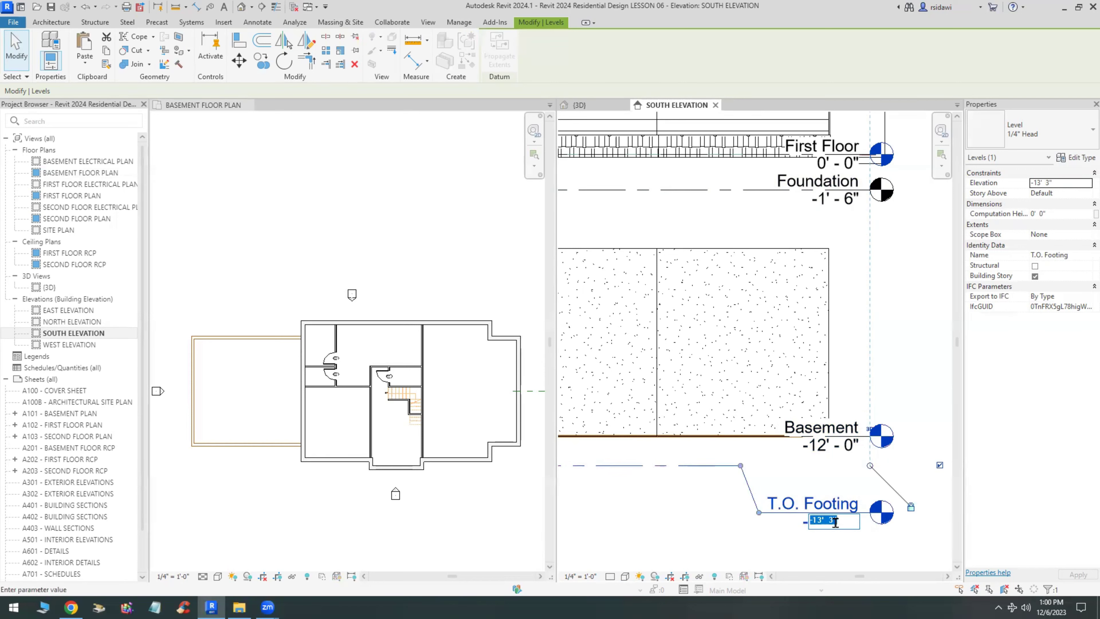
left_click(832, 521)
key("BackSpace")
type("6")
key("Return")
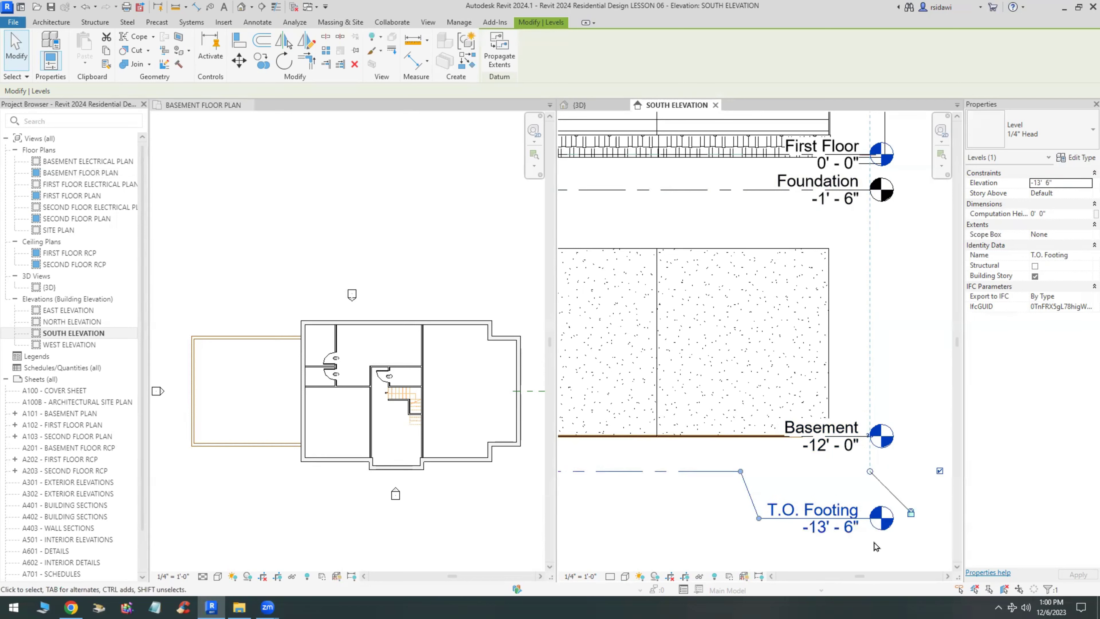
left_click(874, 547)
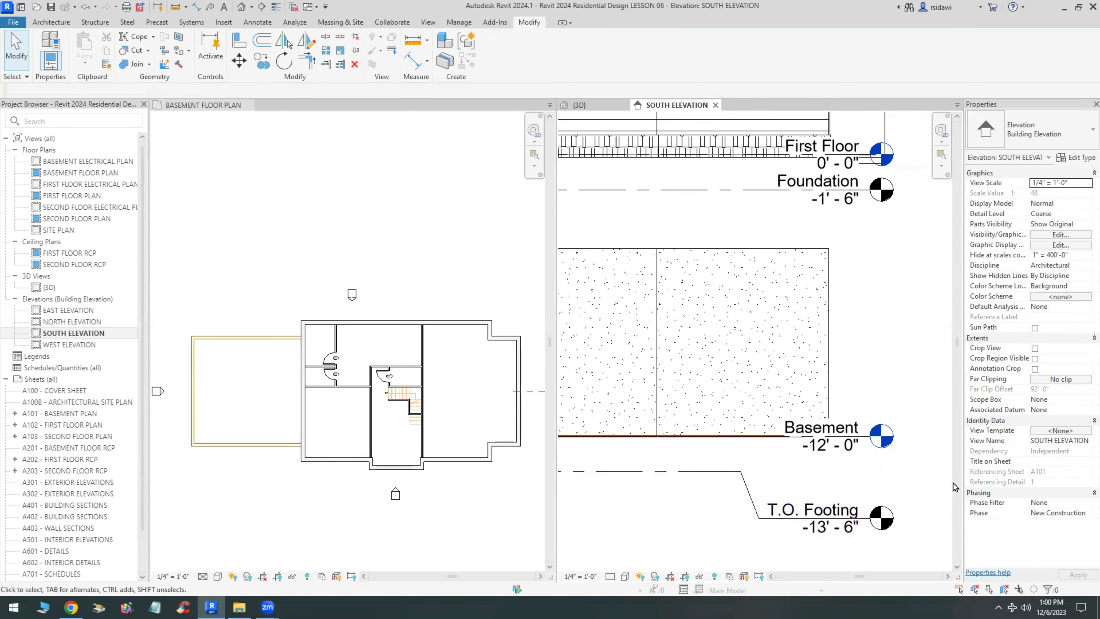
Select all Retaining - 12" Concrete walls visible in the south elevation and set their top constraint to Up to level: First Floor.
scroll(915, 488, "down", 2)
scroll(915, 487, "down", 3)
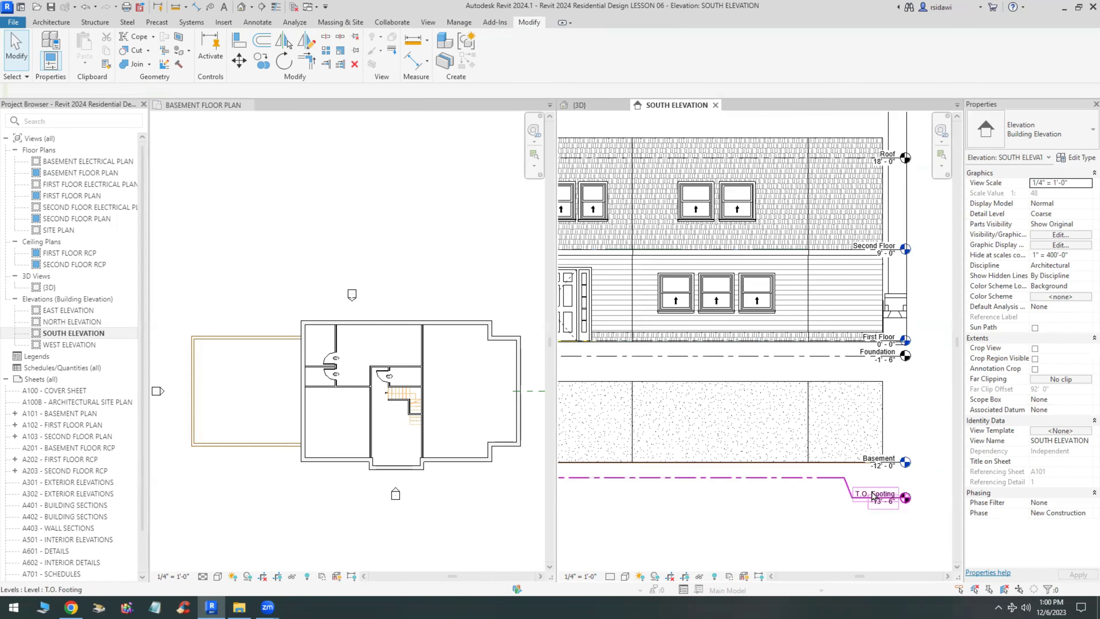
scroll(879, 433, "down", 1)
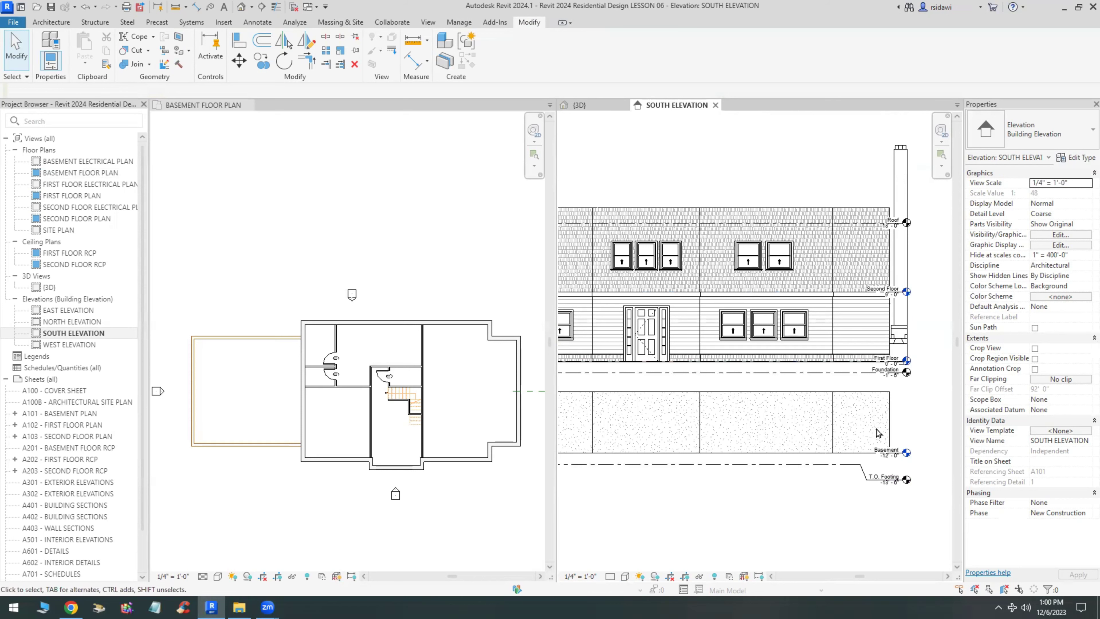
scroll(914, 412, "down", 1)
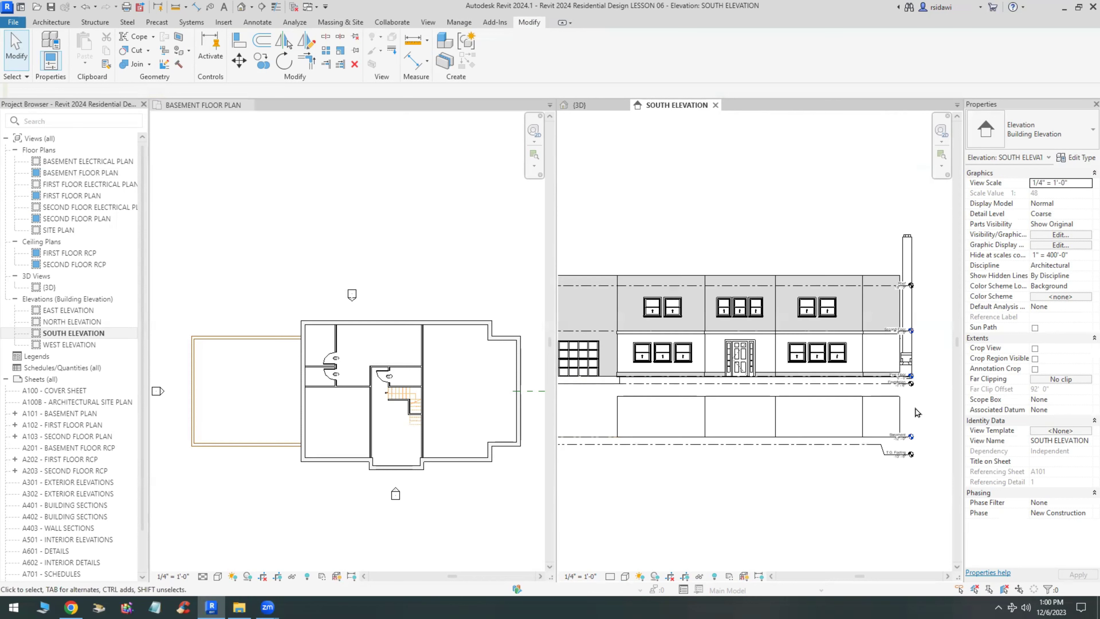
left_click(900, 415)
right_click(898, 409)
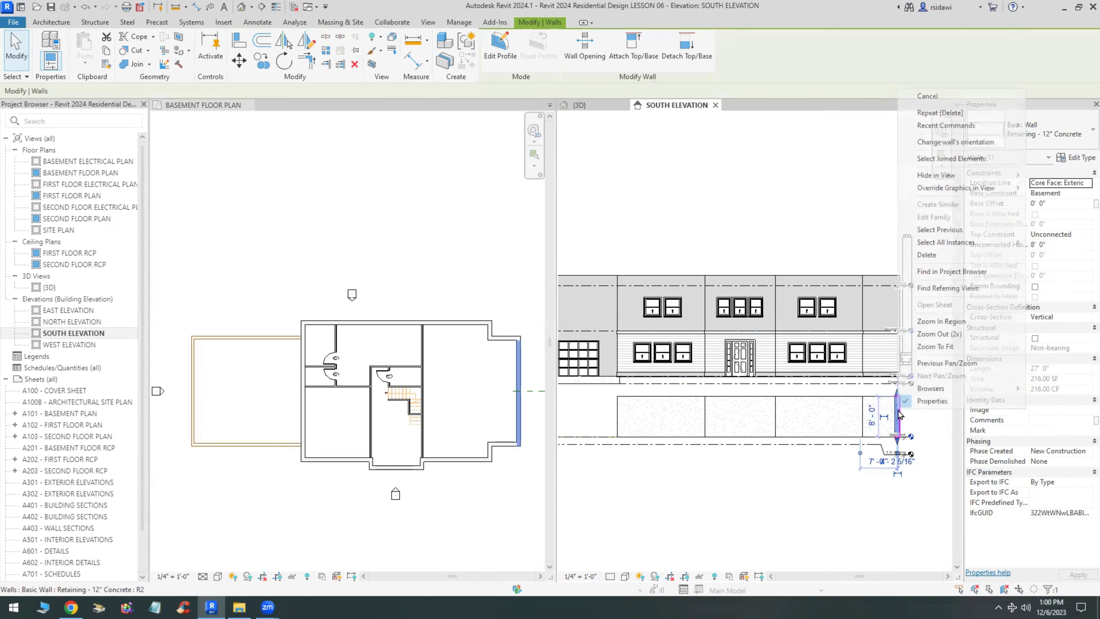
mouse_move(952, 243)
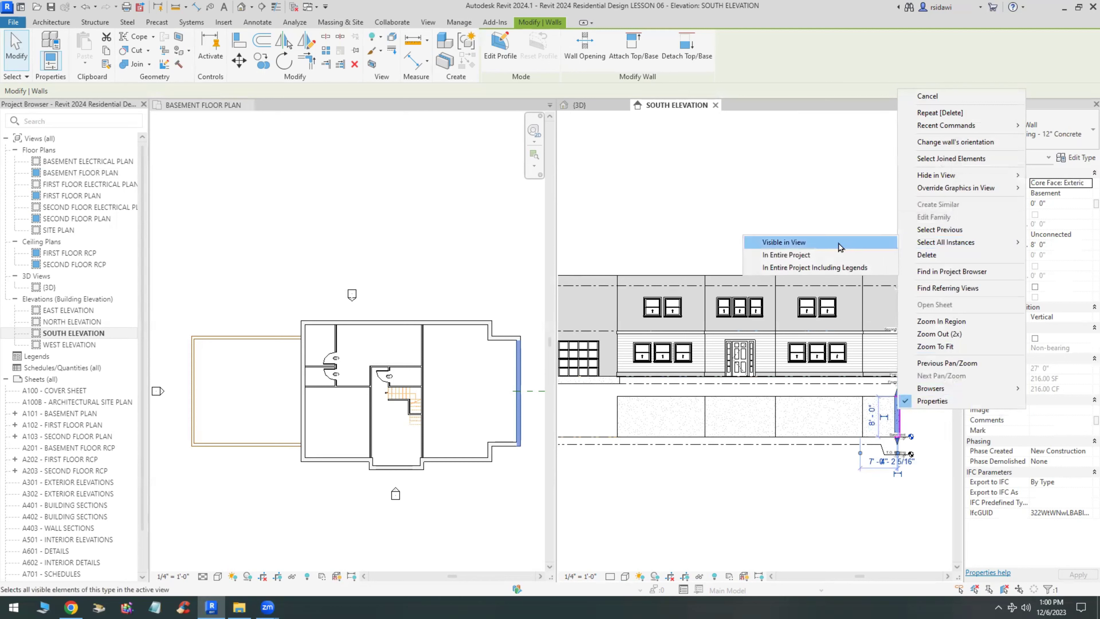
left_click(841, 243)
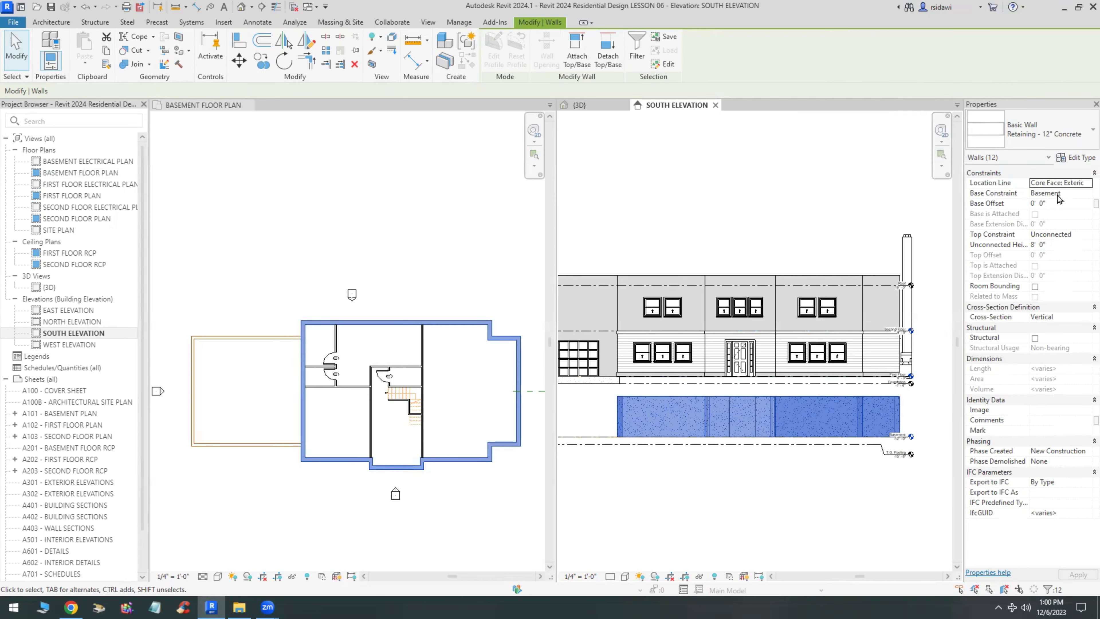
left_click(1085, 235)
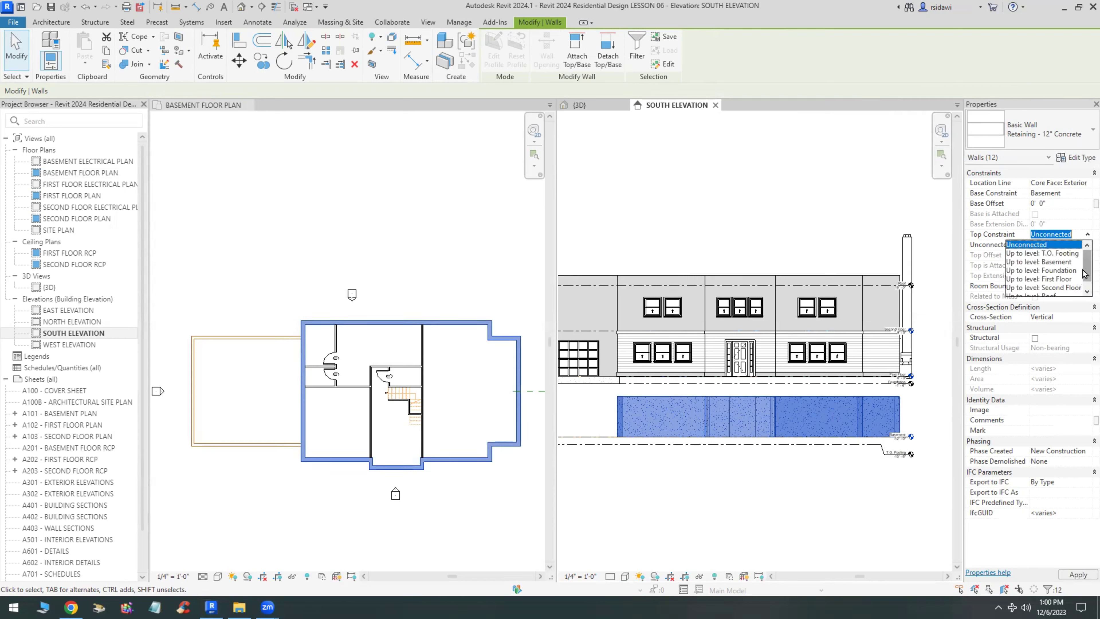
left_click(1065, 280)
left_click(1076, 574)
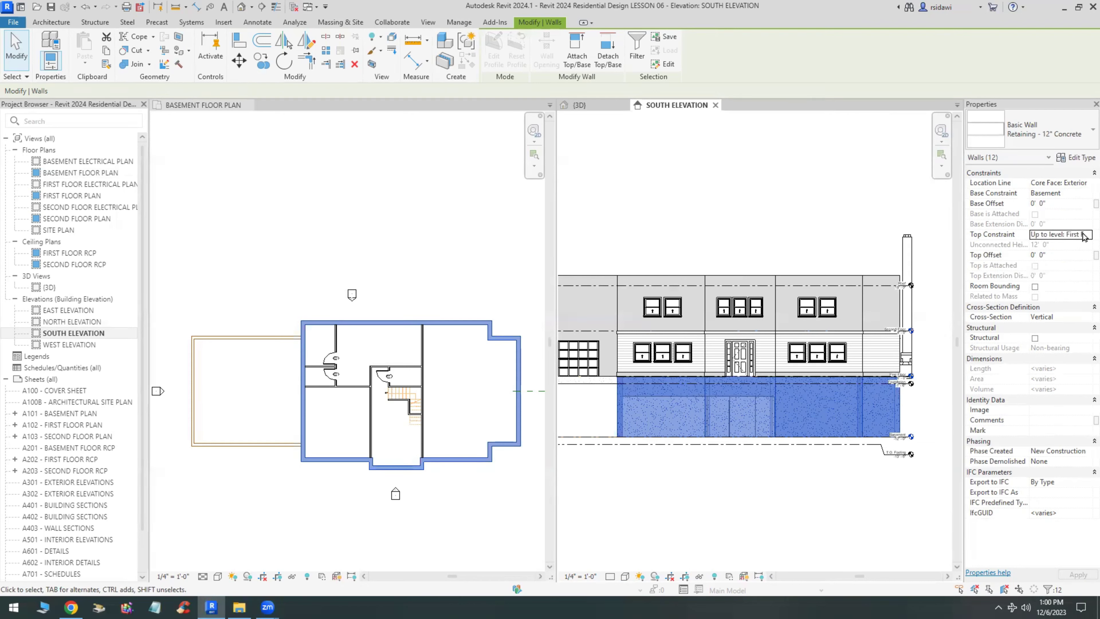
Set the selected retaining walls' base constraint to T.O. Footing, then clear the selection.
left_click(1084, 193)
left_click(1085, 195)
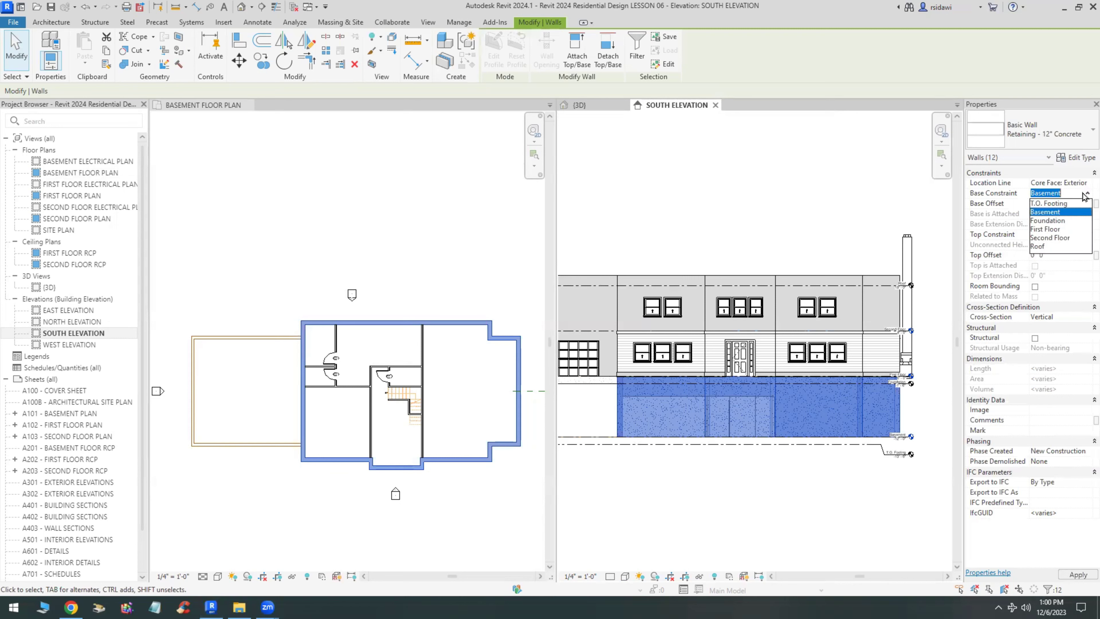
left_click(1048, 204)
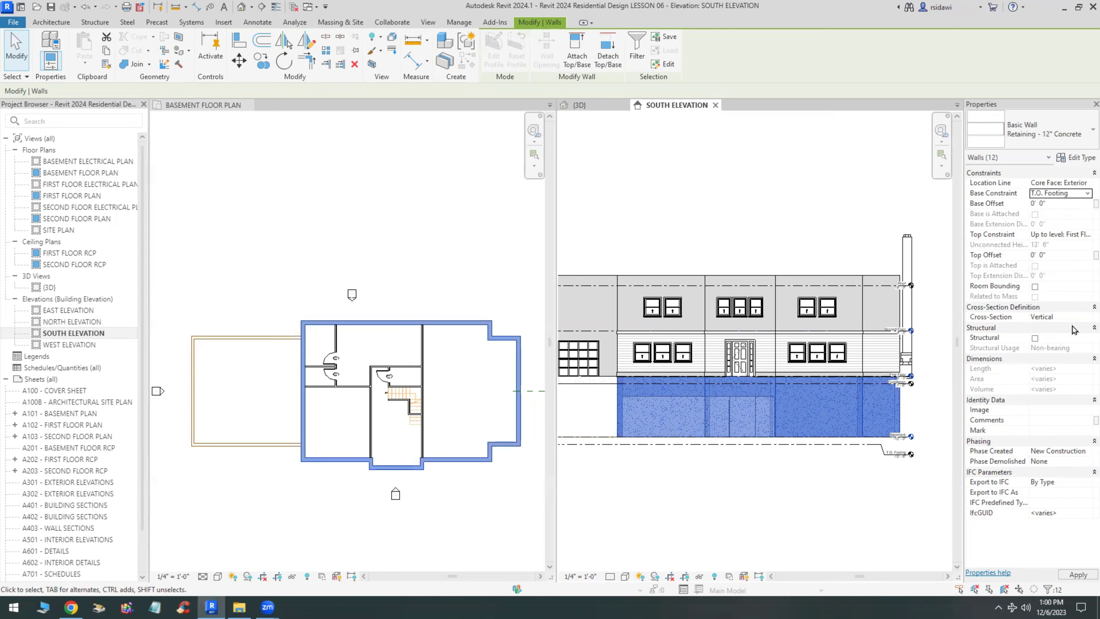
left_click(1078, 574)
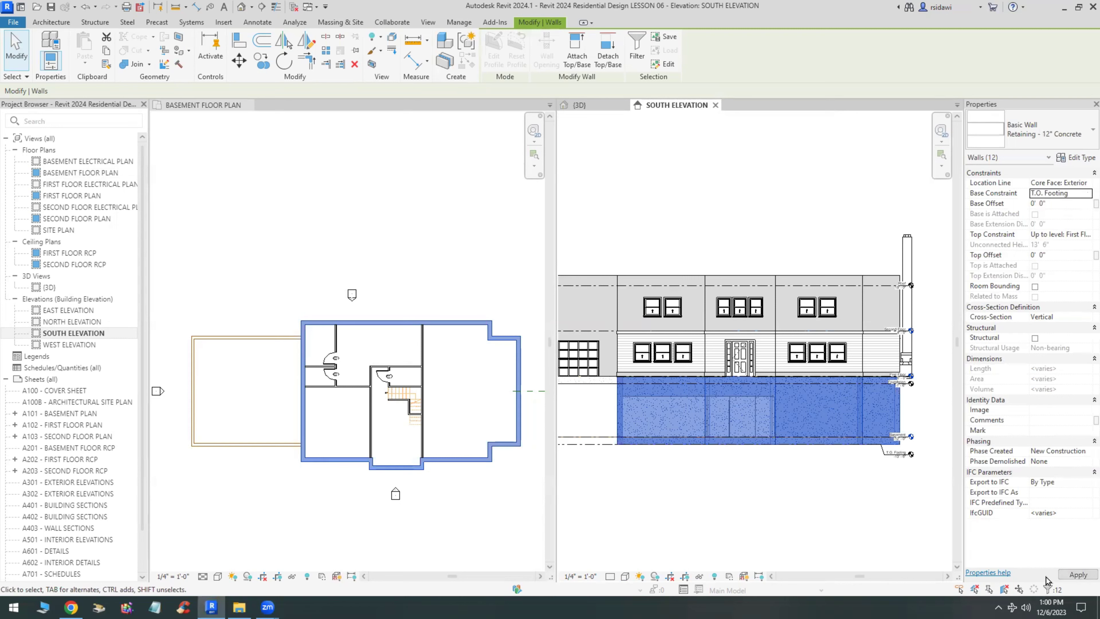
left_click(823, 508)
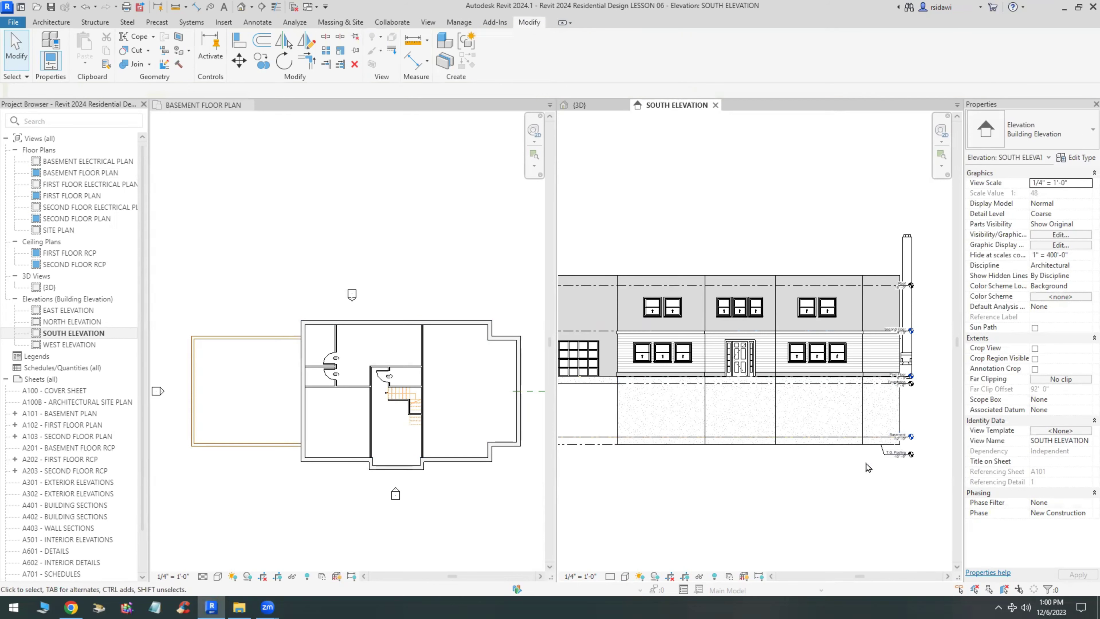
In the 3D view, select the chain of 8" concrete foundation walls and constrain their base to Foundation and top to First Floor.
left_click(590, 109)
scroll(657, 415, "up", 5)
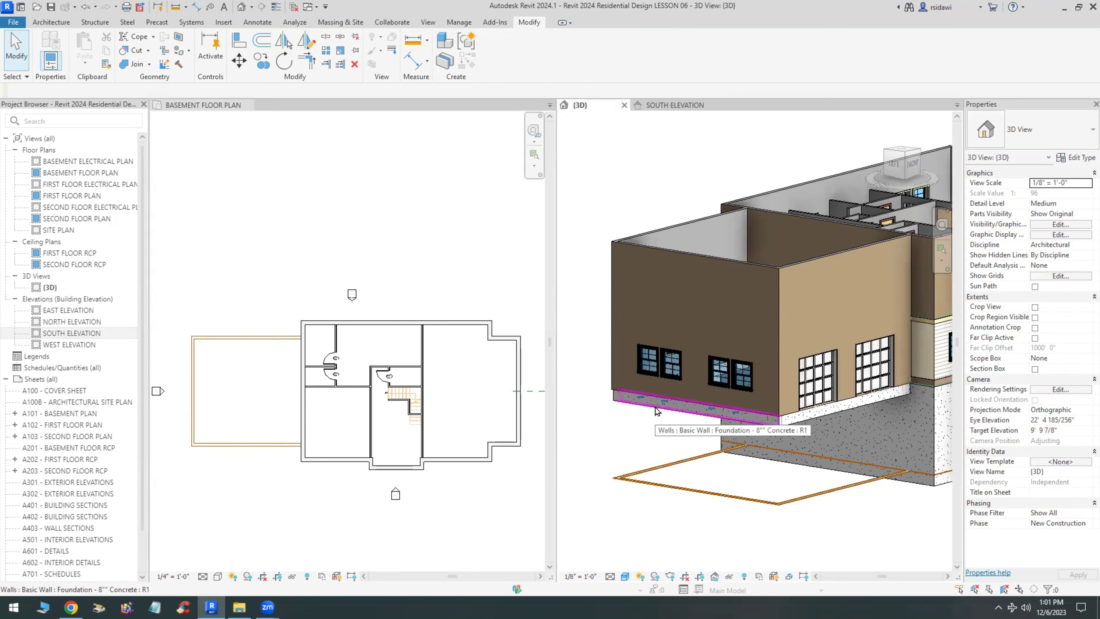
key("Tab")
left_click(657, 411)
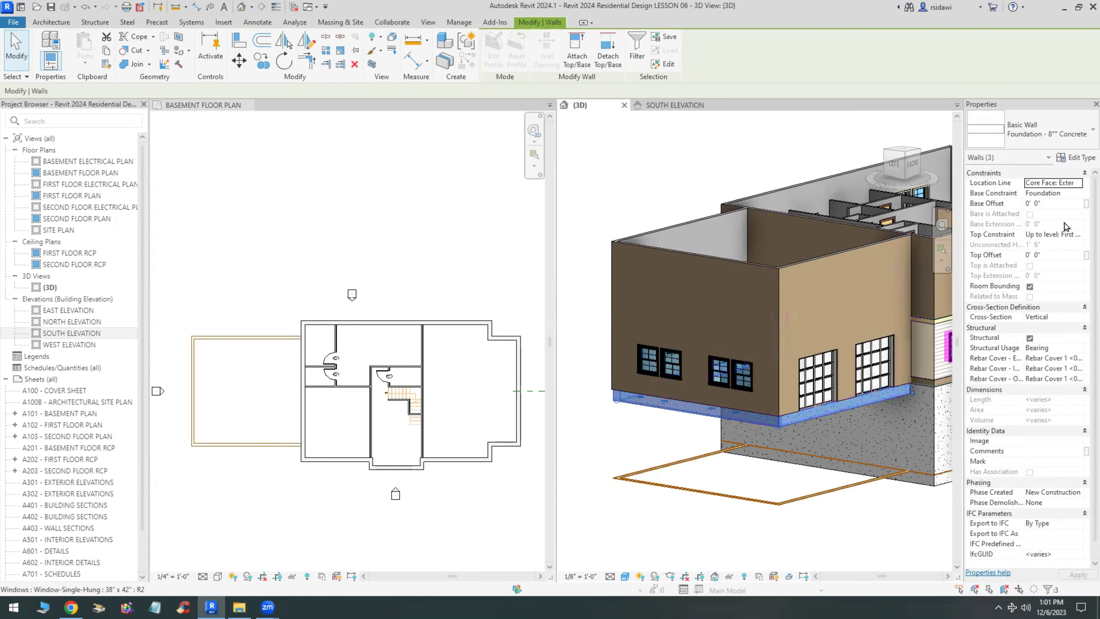
left_click(1080, 193)
left_click(1041, 224)
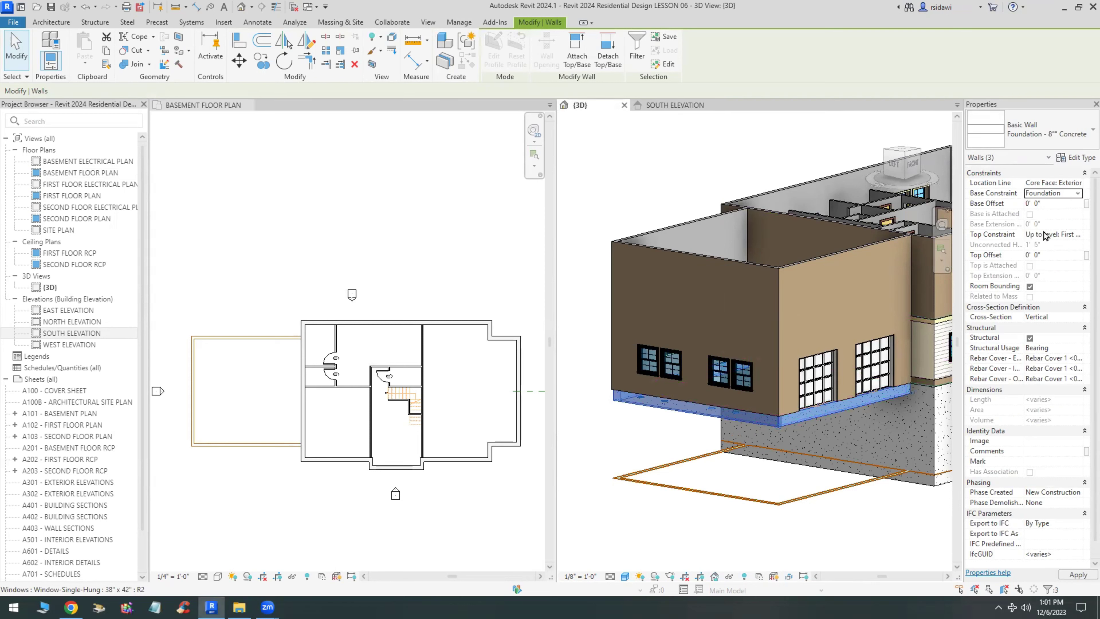
left_click(1078, 235)
left_click(1062, 279)
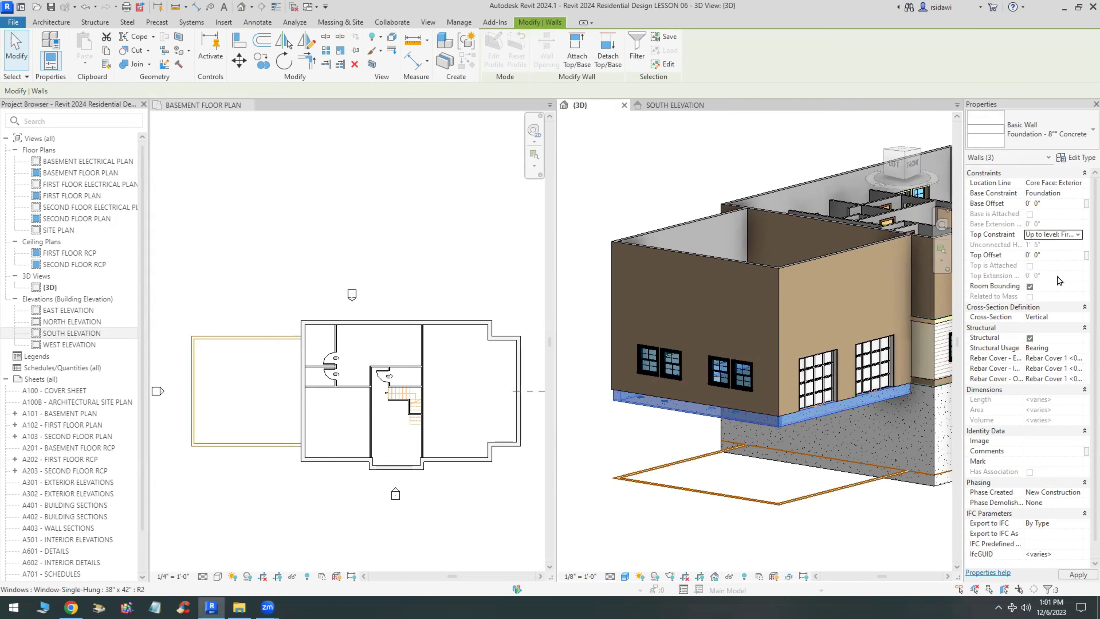
left_click(863, 517)
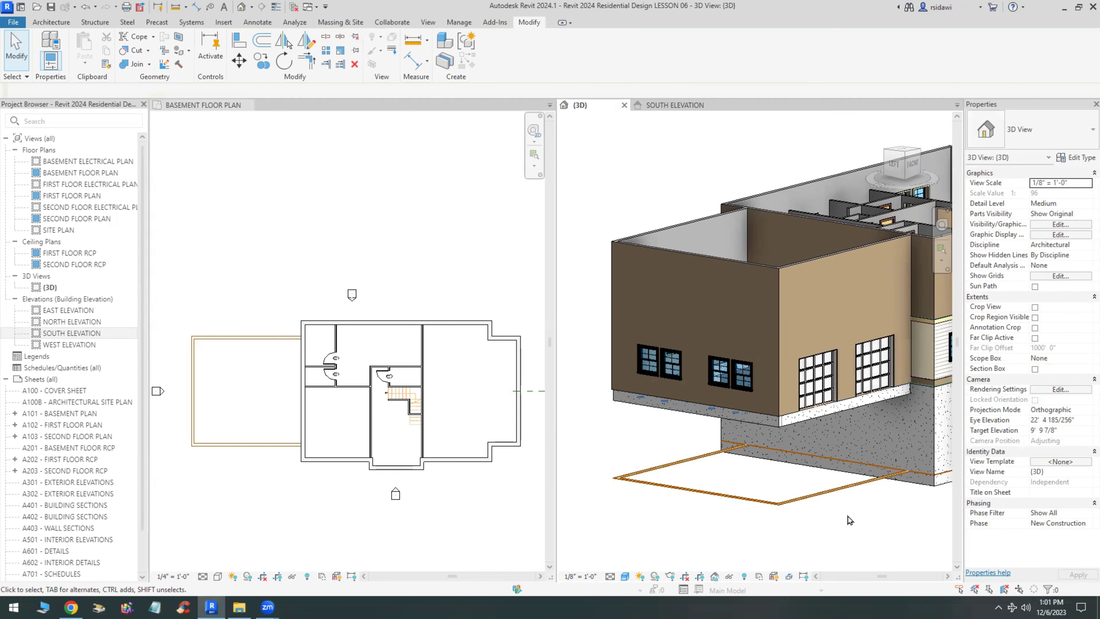
Place Bearing Footing - 36" x 12" wall foundations under the full chain of basement concrete walls and the wing's foundation walls.
middle_click_drag(639, 426, 714, 451, "shift")
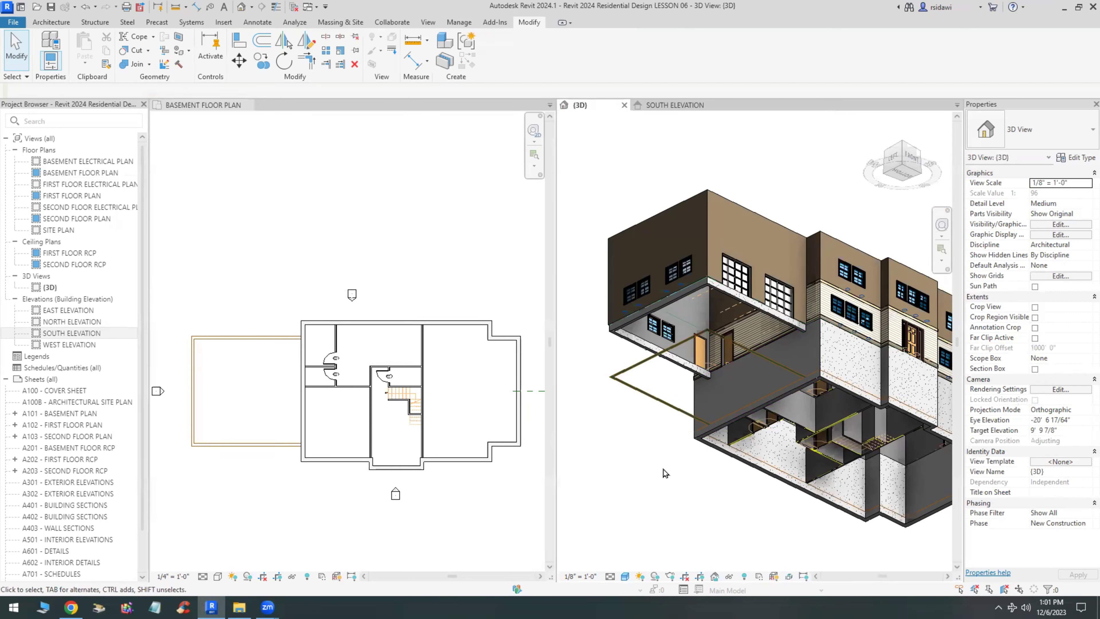
left_click(96, 23)
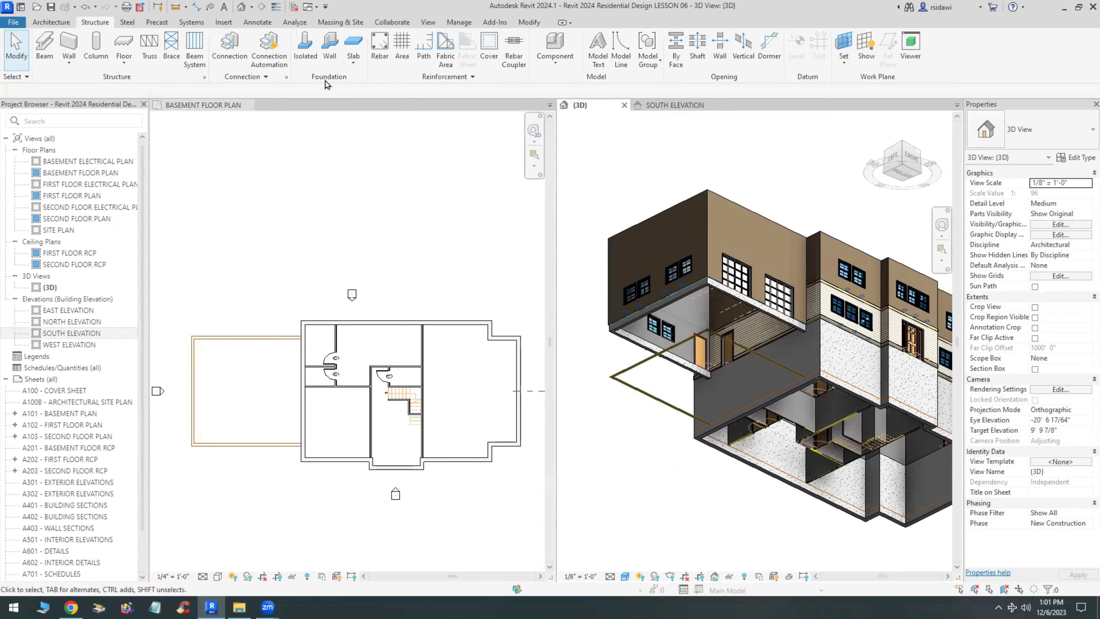
left_click(330, 45)
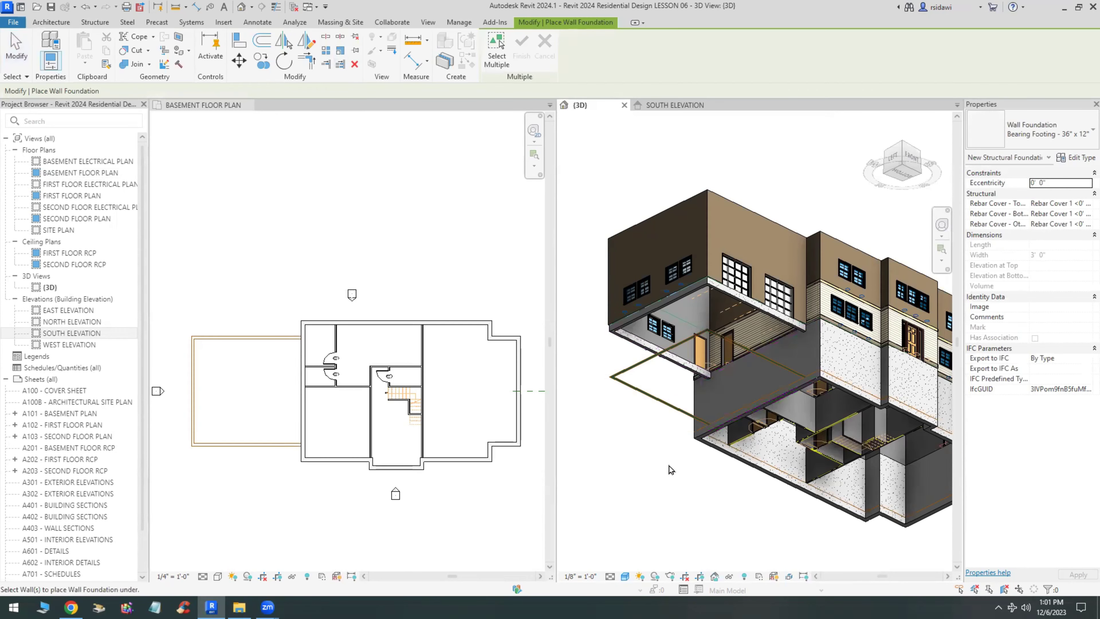
left_click(1047, 143)
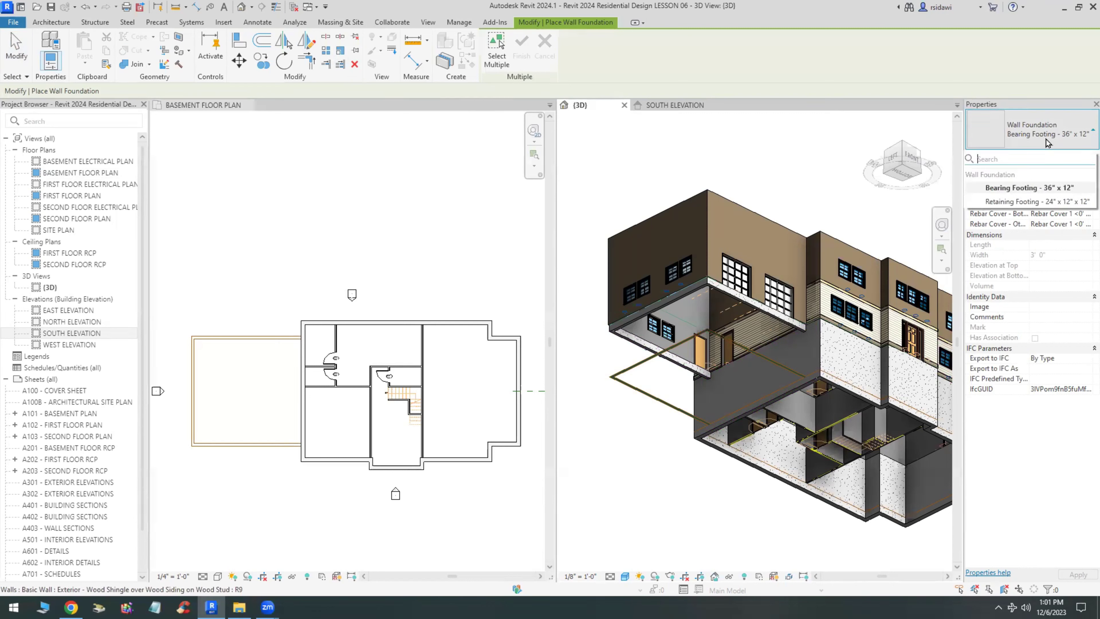
left_click(1010, 189)
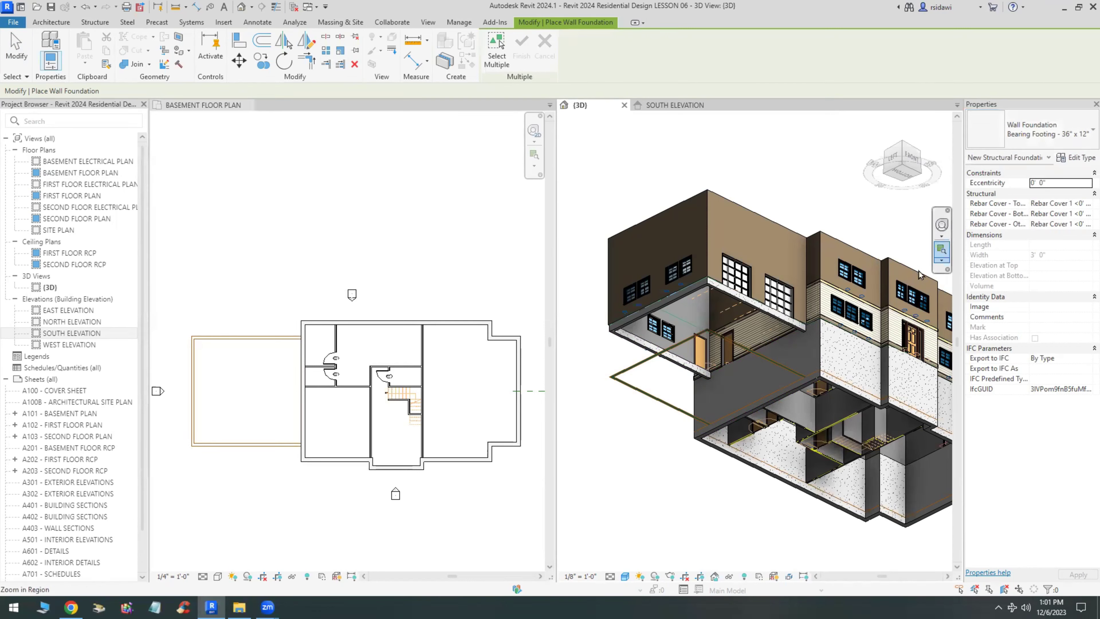
left_click(774, 403)
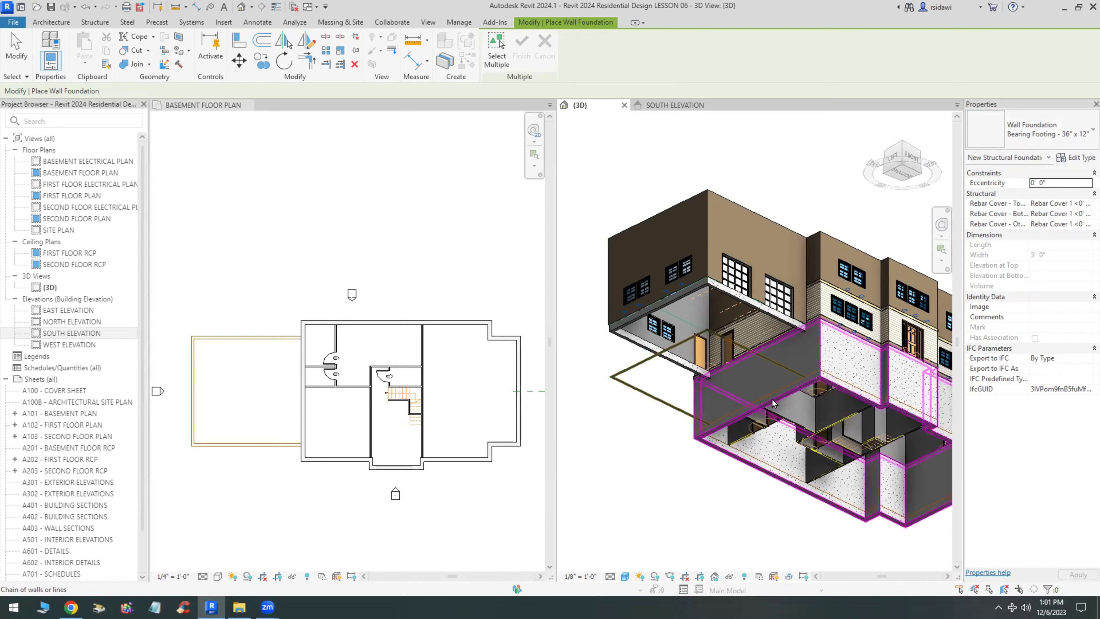
left_click(669, 304)
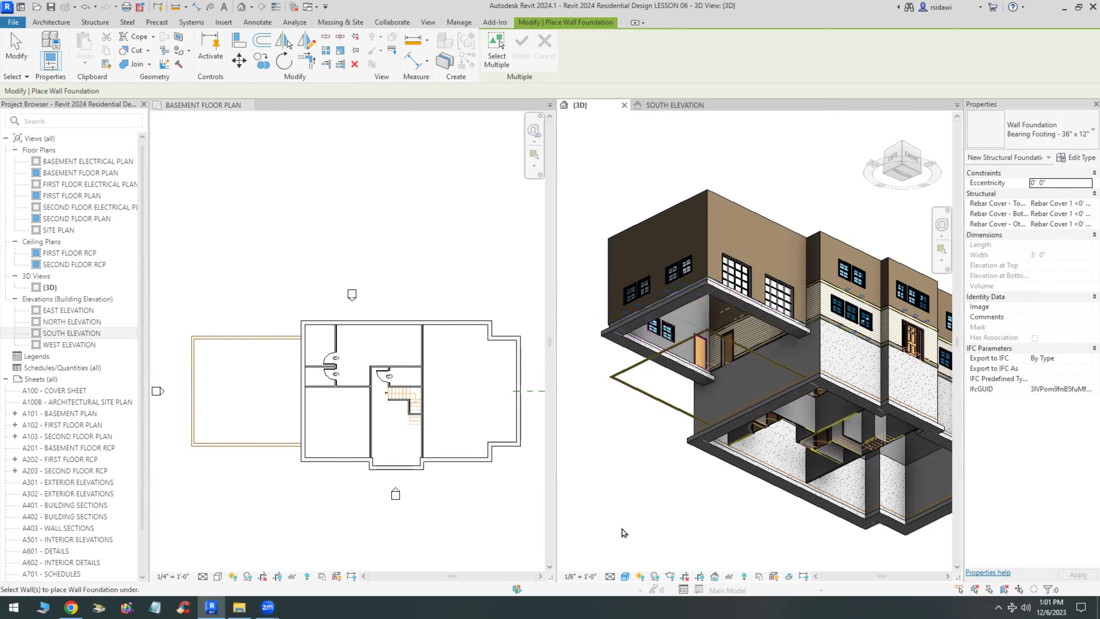
Inspect the new wall footings from below at the foundation corners and save the project.
mouse_move(628, 512)
middle_mouse_down("shift")
mouse_move(662, 454)
mouse_move(675, 470)
mouse_move(904, 507)
mouse_move(917, 485)
middle_mouse_up("shift")
scroll(917, 485, "up", 5)
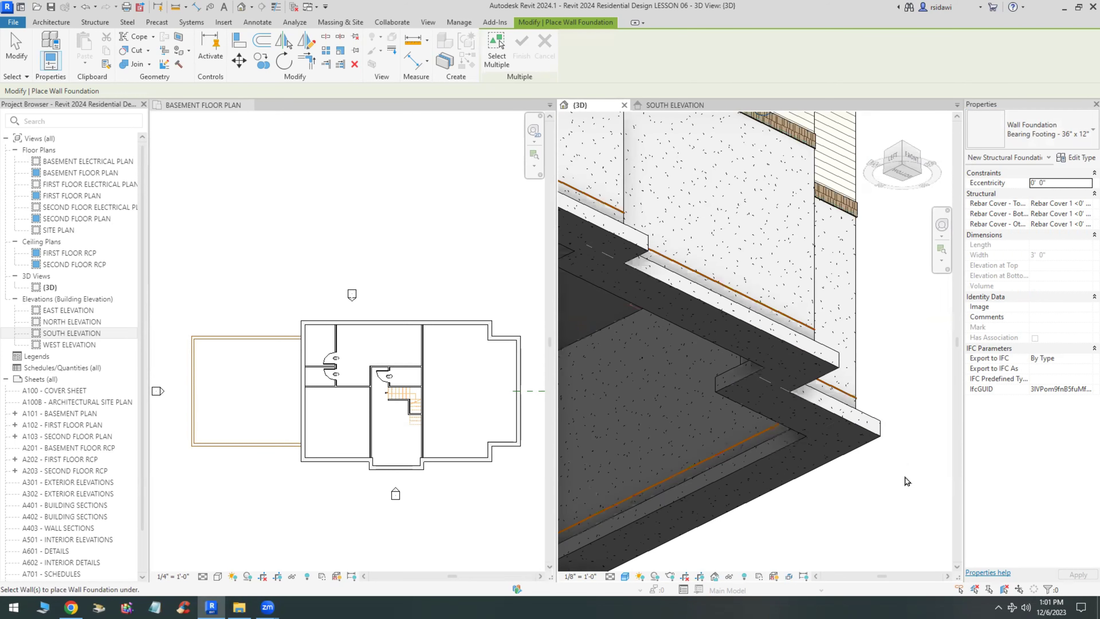
scroll(906, 481, "down", 6)
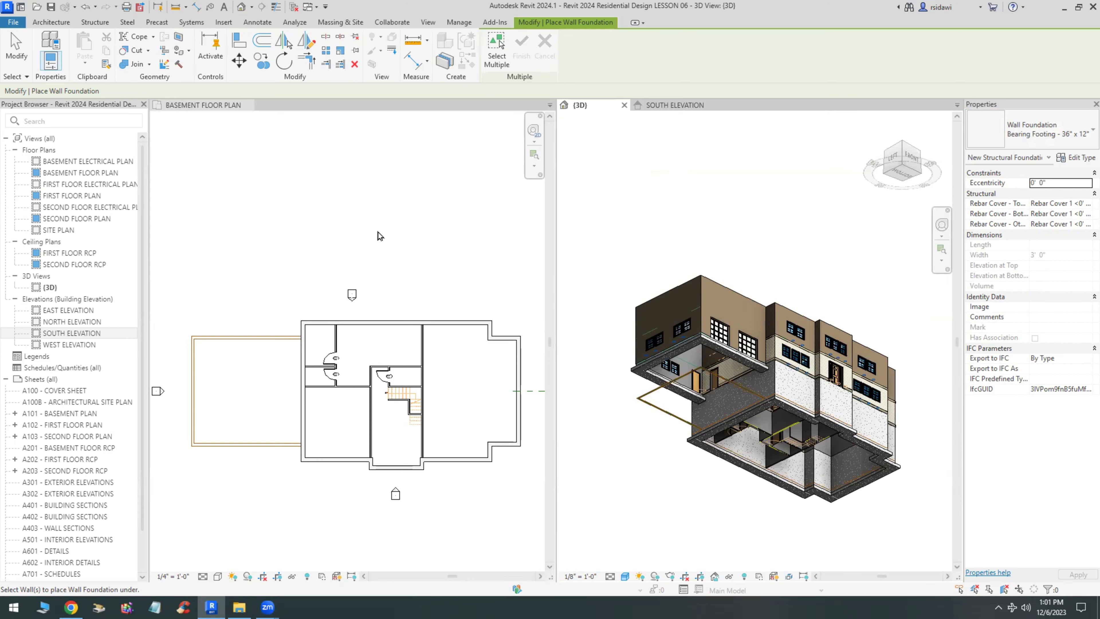
left_click(51, 8)
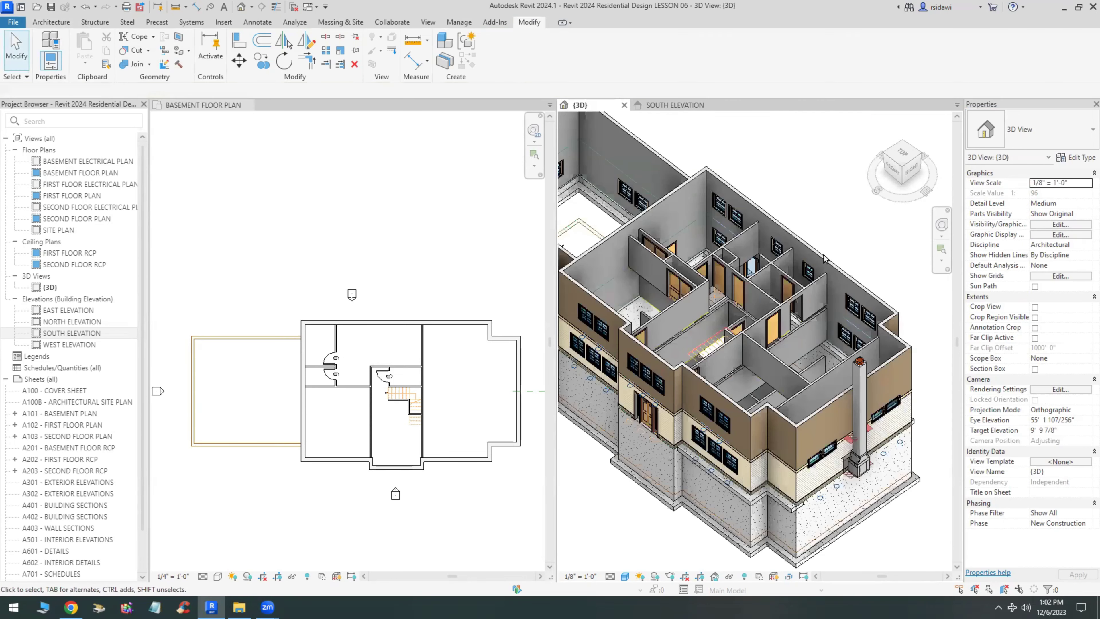
Select all visible exterior walls of shingle over wood siding in the 3D view and set their top constraint to Up to level: Roof.
left_click(823, 258)
right_click(824, 259)
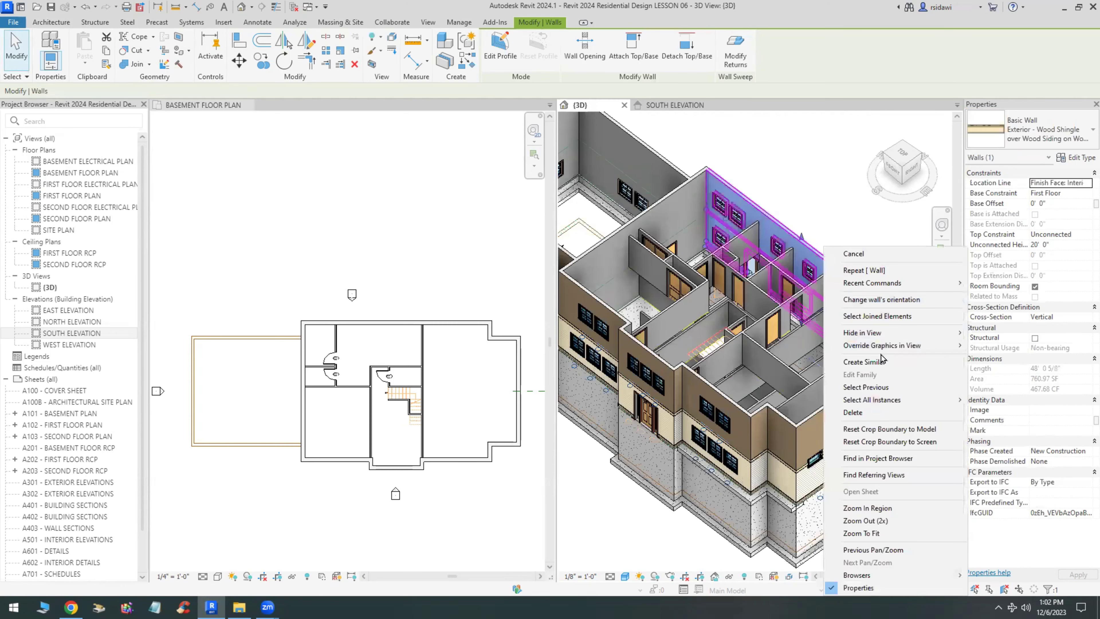
mouse_move(884, 400)
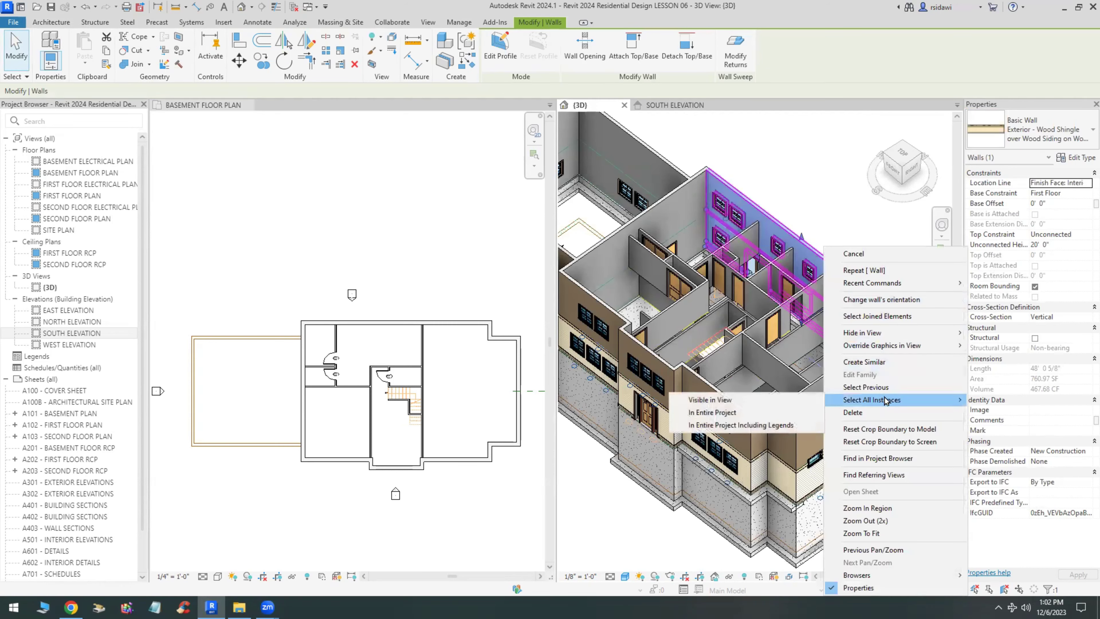
left_click(779, 399)
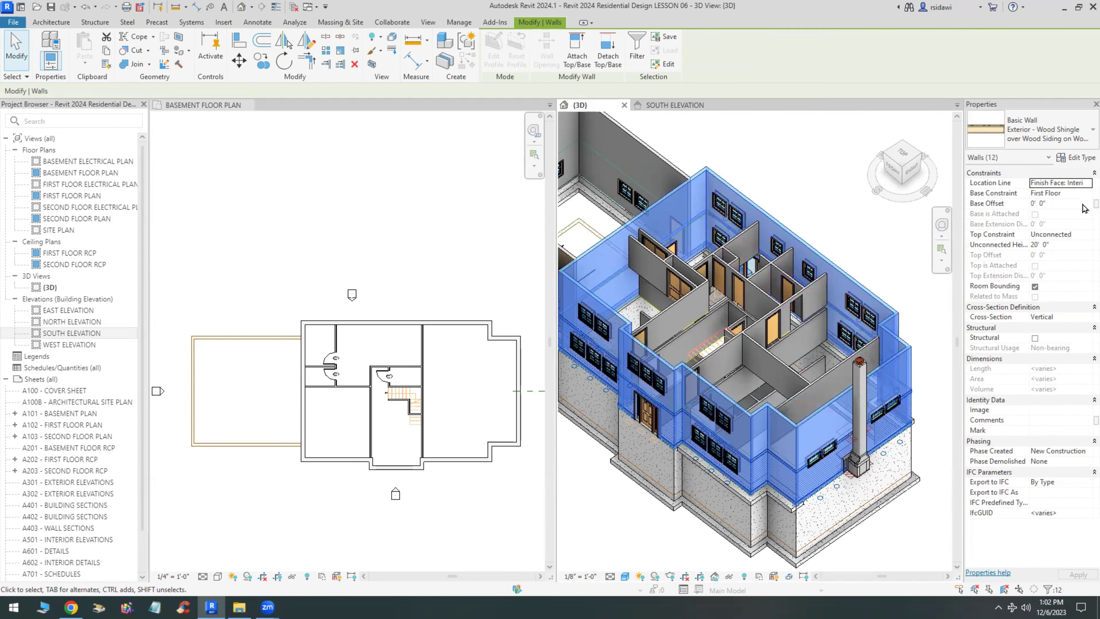
left_click(1086, 192)
left_click(1086, 193)
left_click(1052, 236)
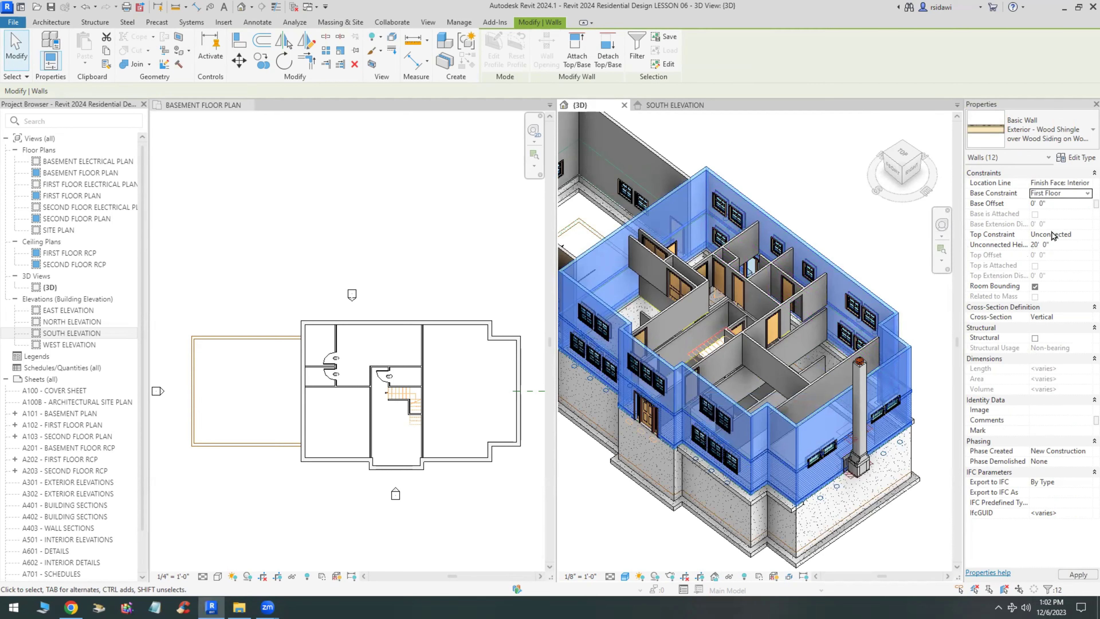
left_click(1084, 235)
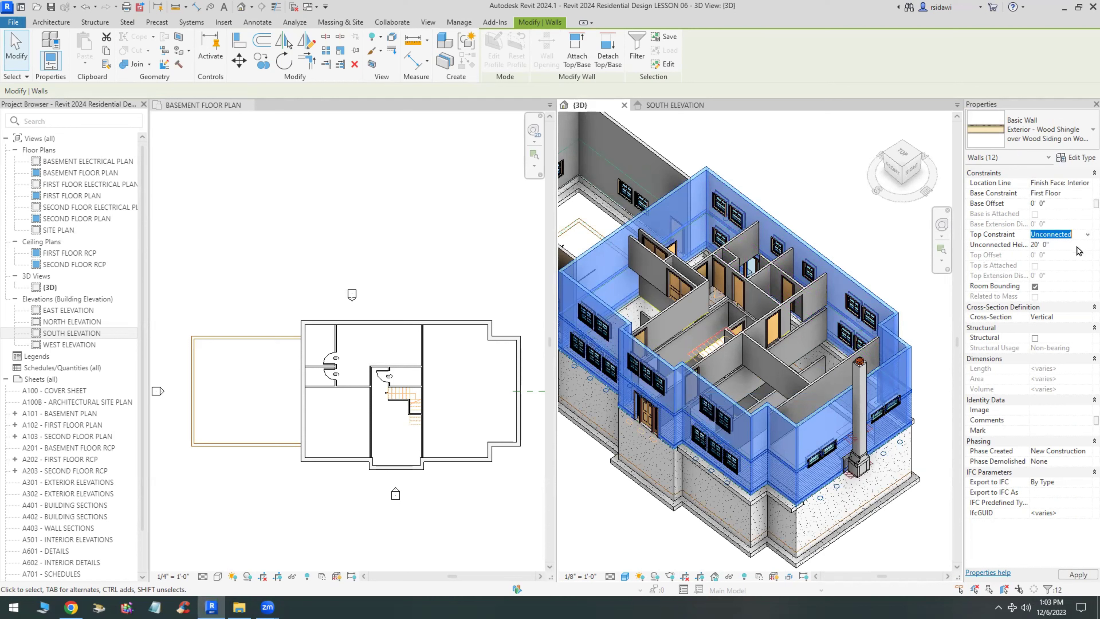
left_click(1083, 236)
scroll(1083, 266, "down", 1)
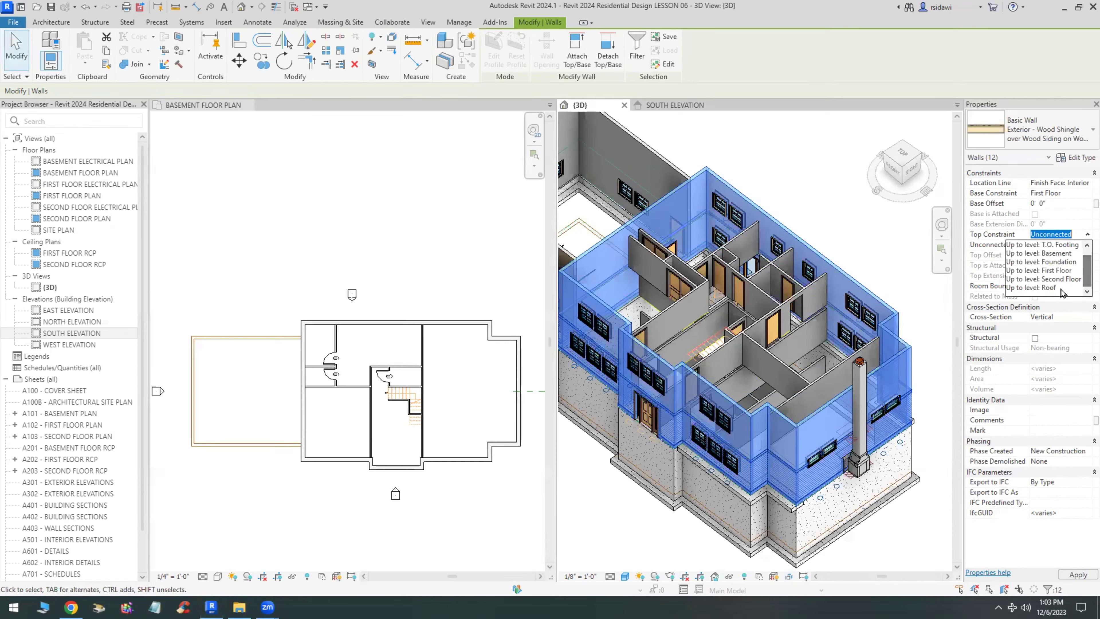
left_click(1048, 287)
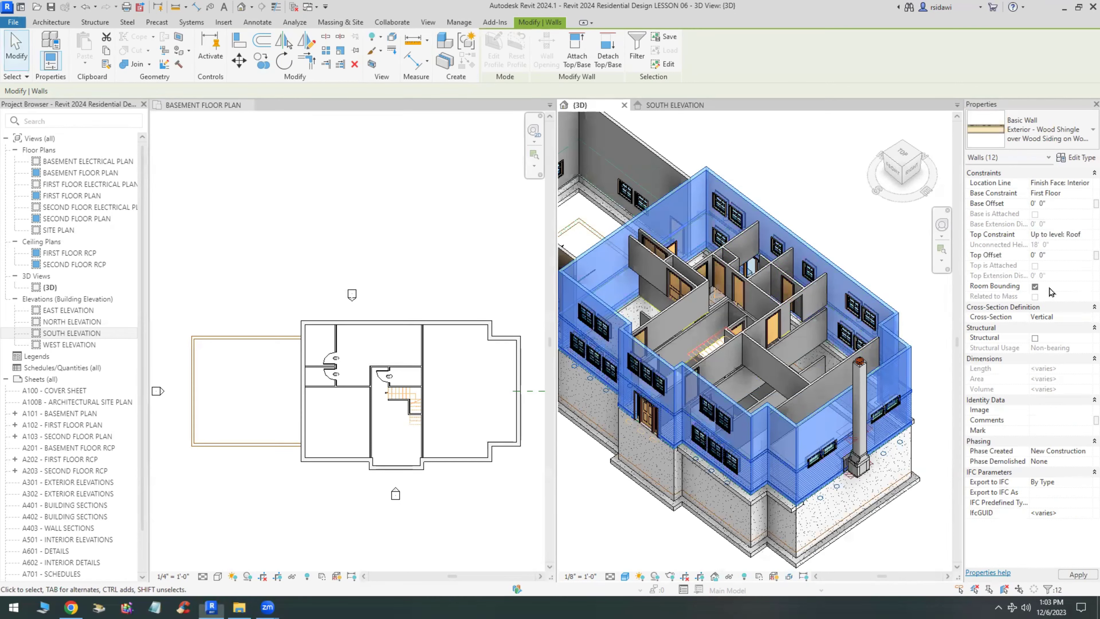
left_click(1071, 577)
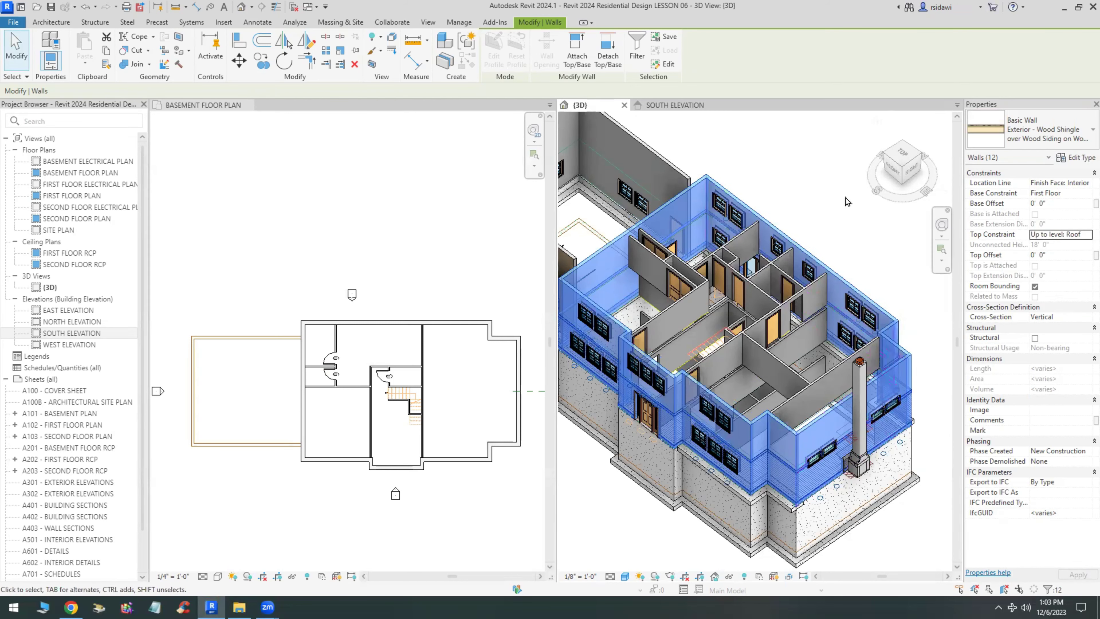
left_click(586, 320)
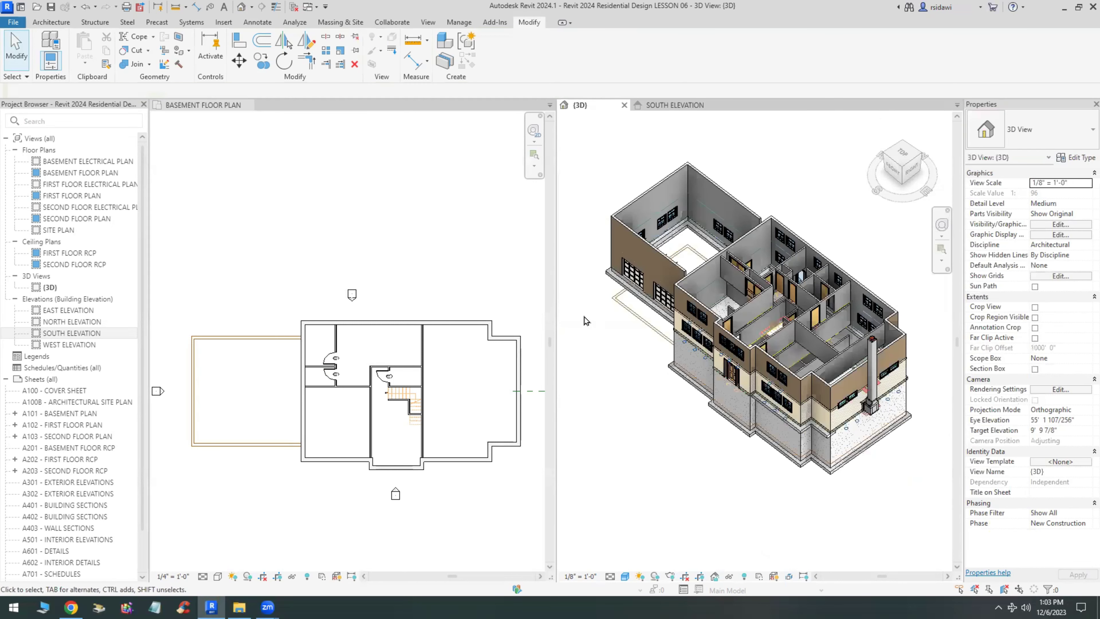
Select the wing's chain of Exterior - Wood Shingle on Wood Stud walls and constrain them from First Floor up to Second Floor.
key("Tab")
left_click(630, 234)
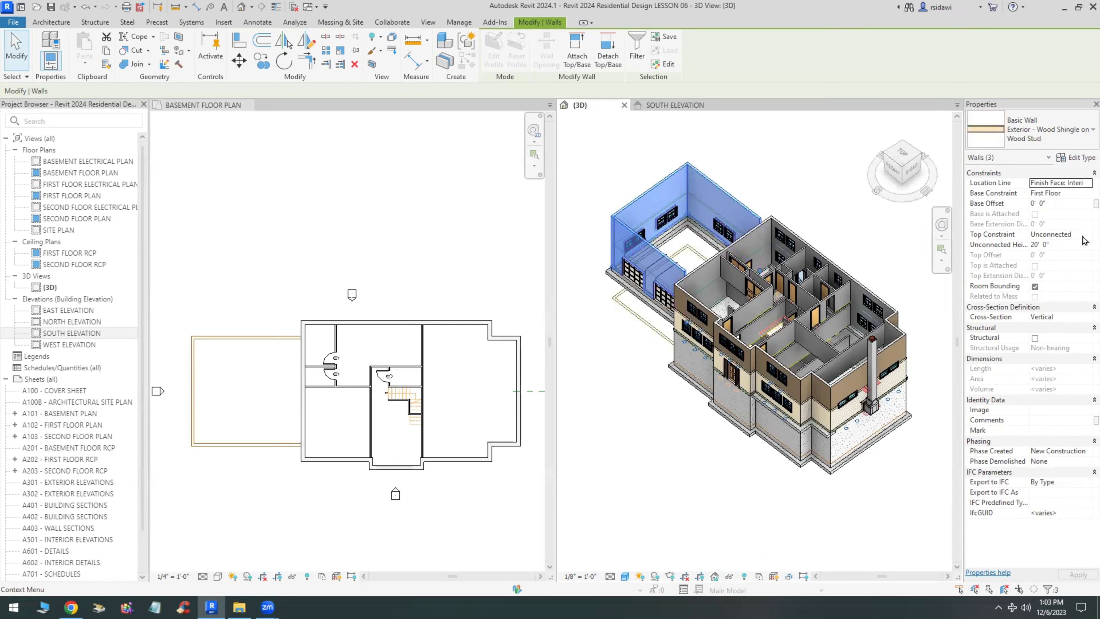
left_click(1082, 194)
left_click(1086, 193)
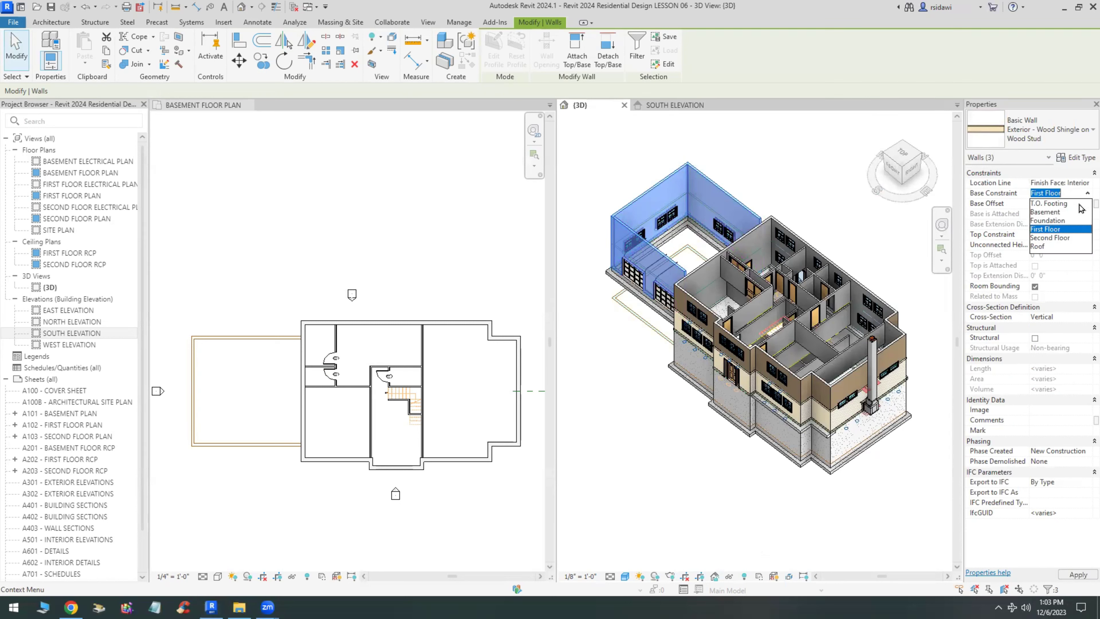
left_click(1050, 230)
left_click(1082, 235)
left_click(1087, 234)
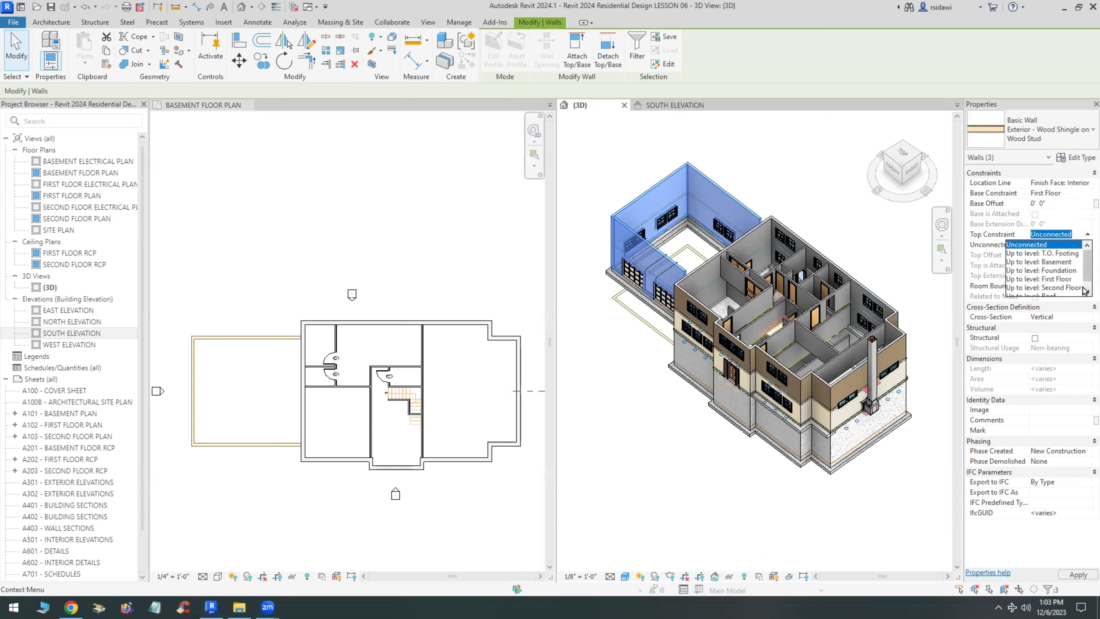
scroll(1061, 285, "down", 1)
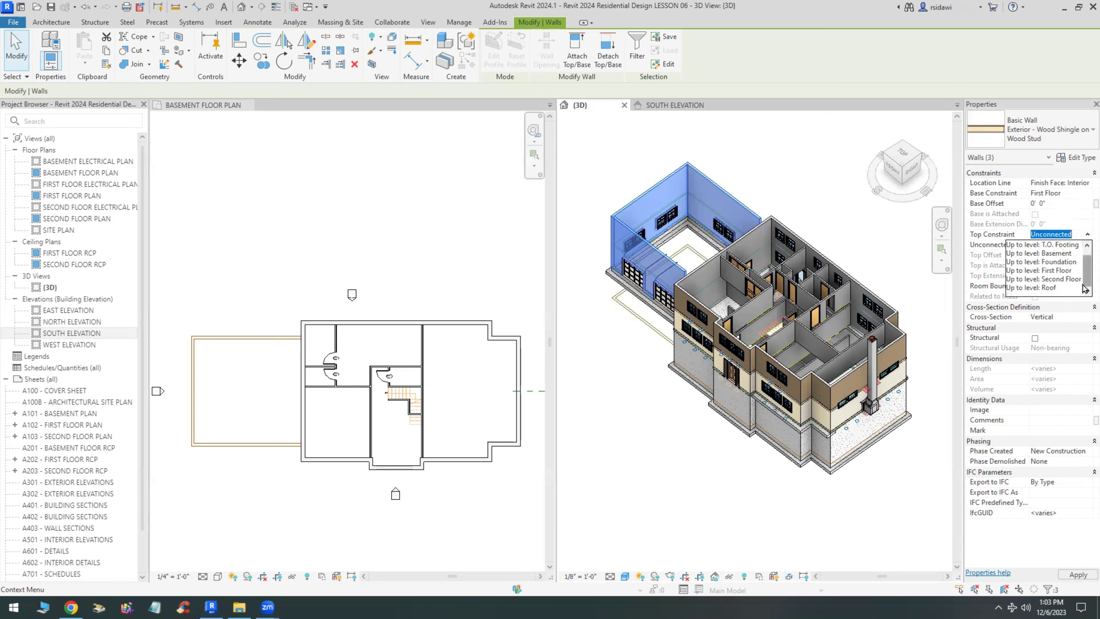
left_click(1059, 280)
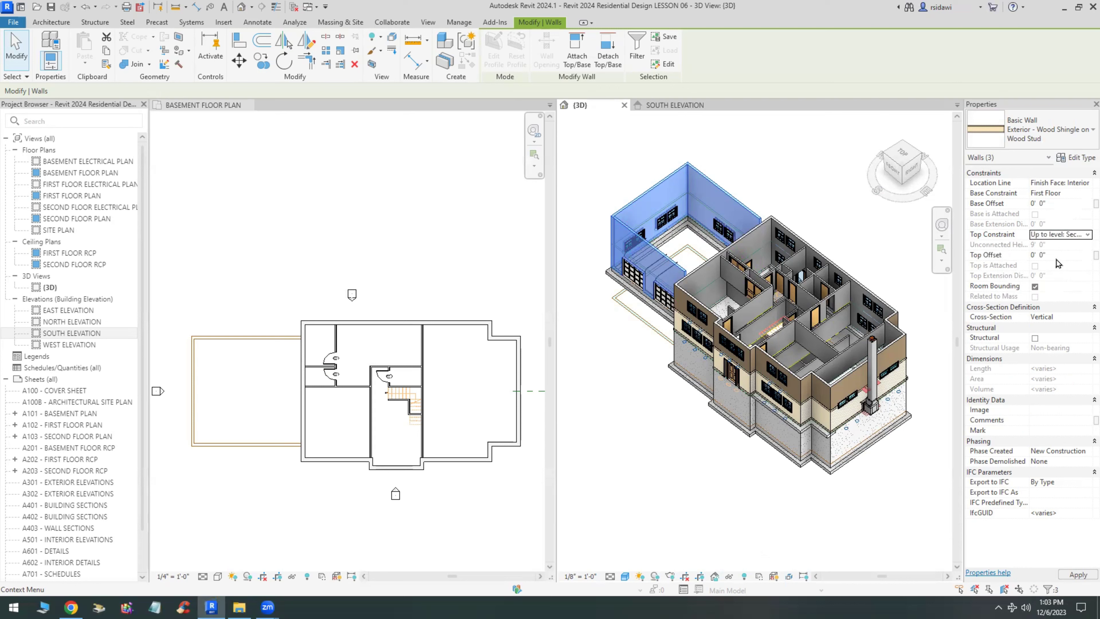
Give the selected wing walls a top offset of 5', apply it, and clear the selection.
left_click(1055, 255)
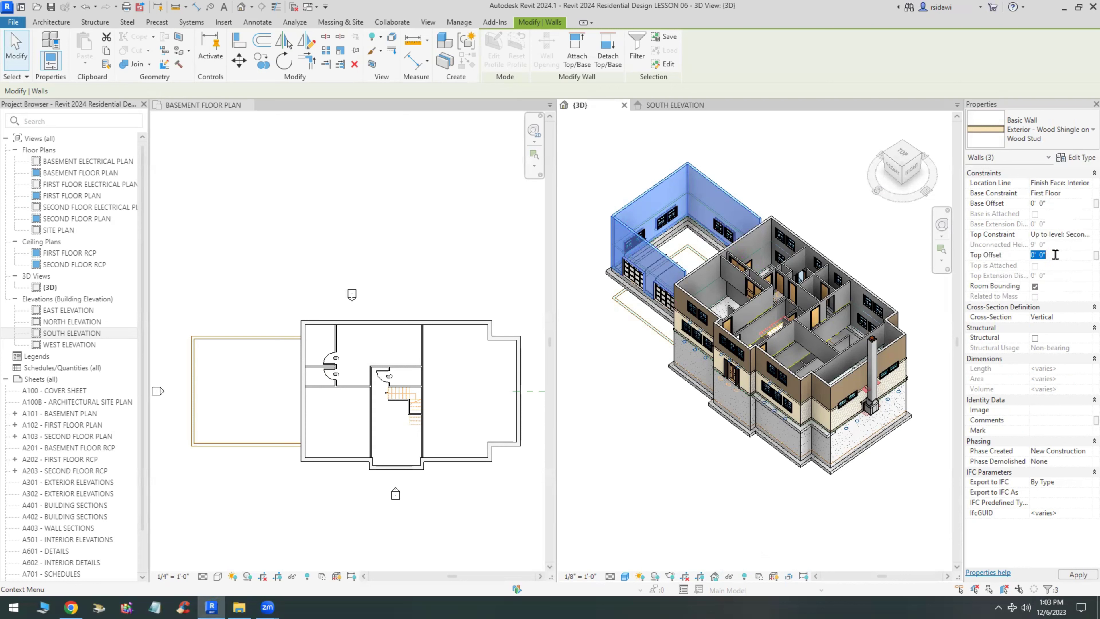
type("5")
key("Return")
left_click(1077, 575)
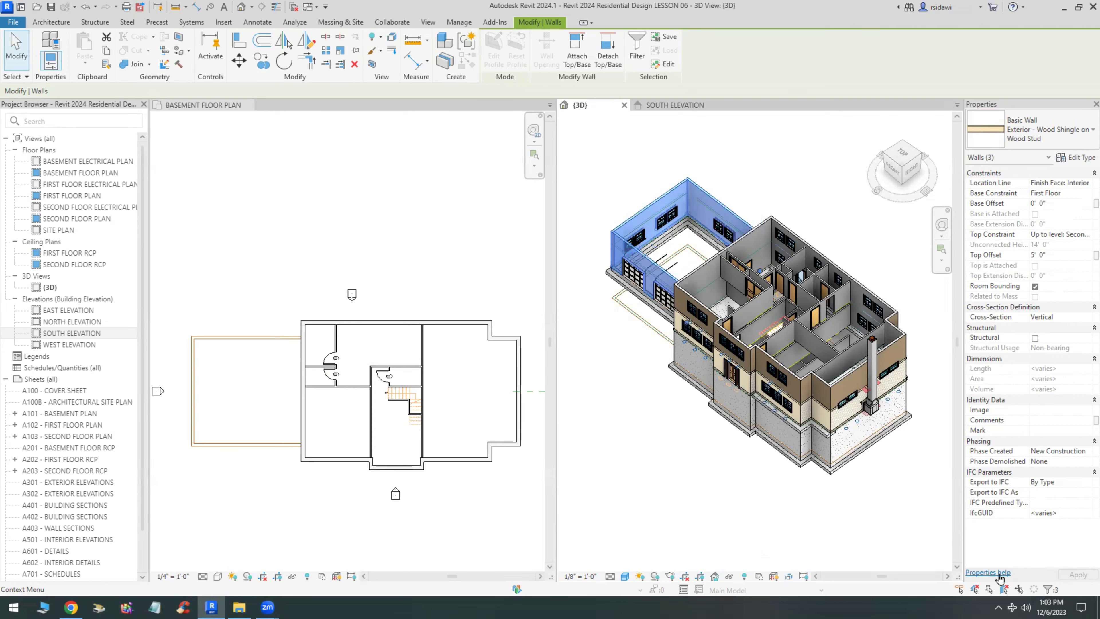
middle_click_drag(705, 486, 908, 420, "shift")
scroll(758, 238, "up", 8)
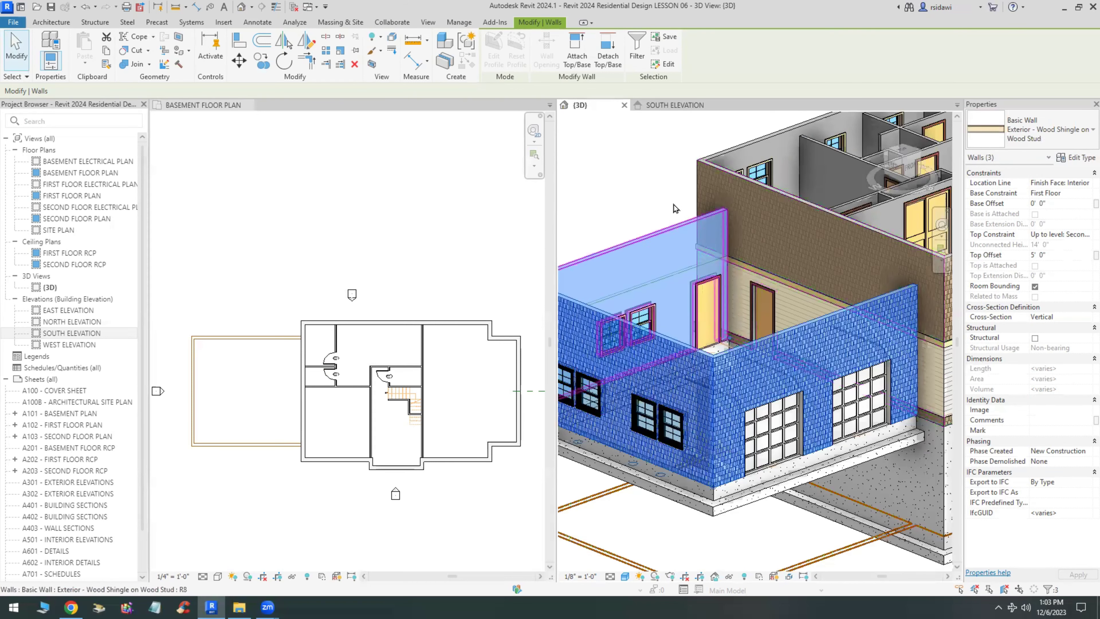
left_click(625, 185)
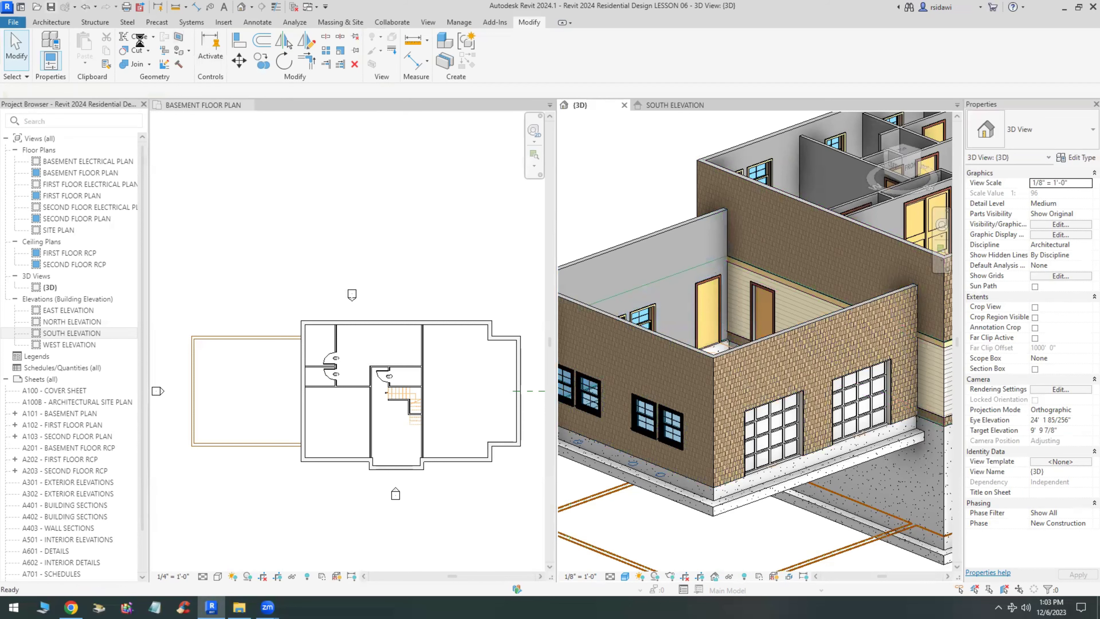
Examine the whole house and its stairwell walls in the 3D view, along with the stair area in the basement floor plan.
scroll(666, 437, "down", 4)
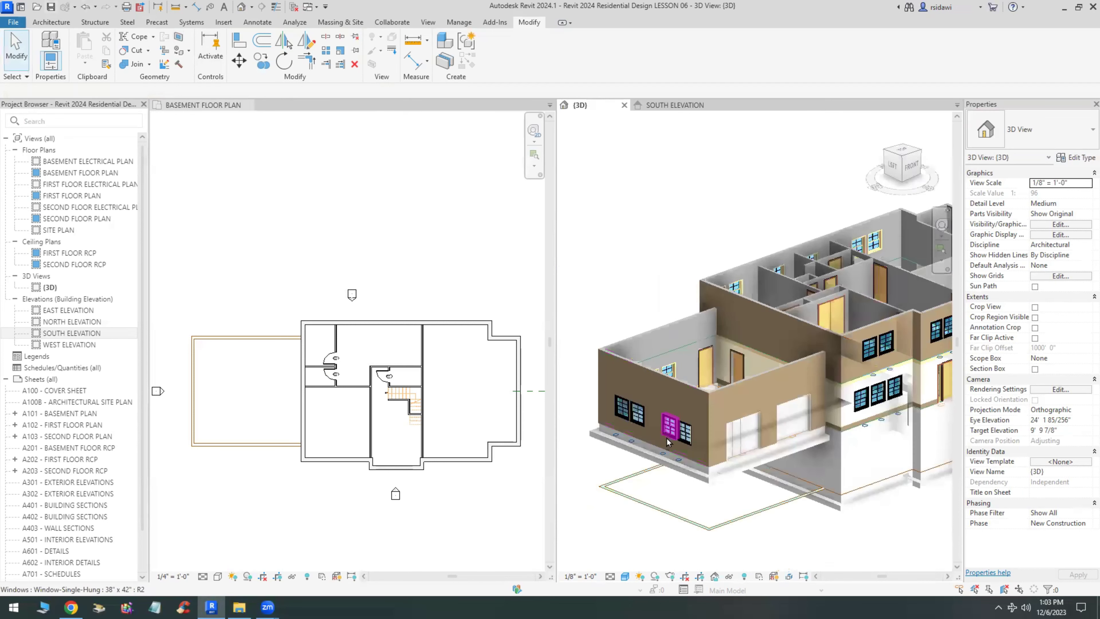
scroll(666, 437, "down", 3)
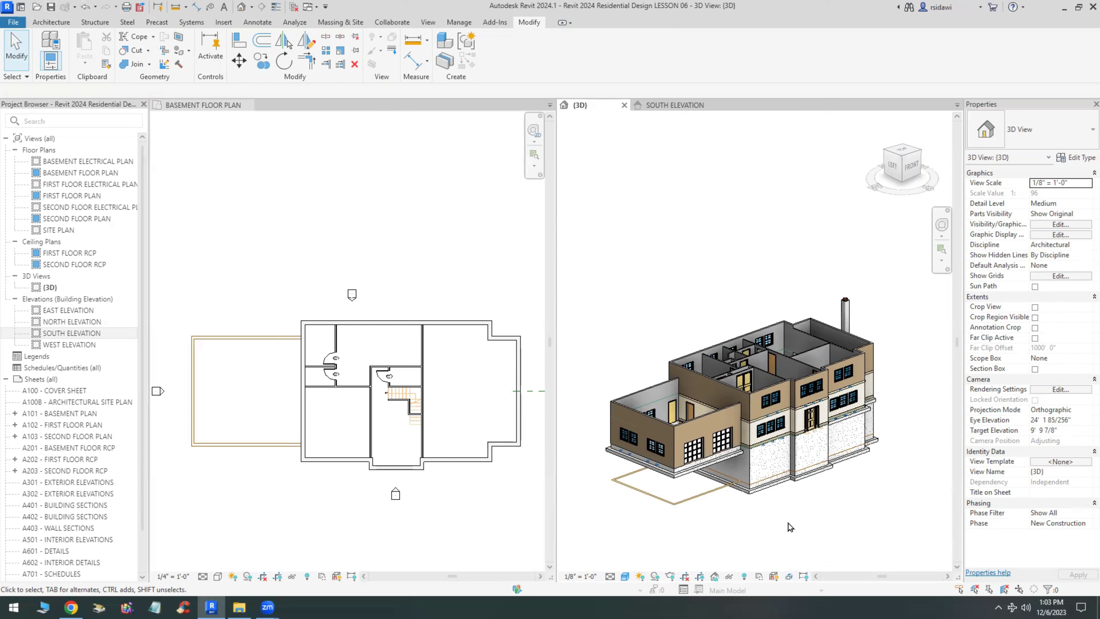
scroll(745, 526, "up", 2)
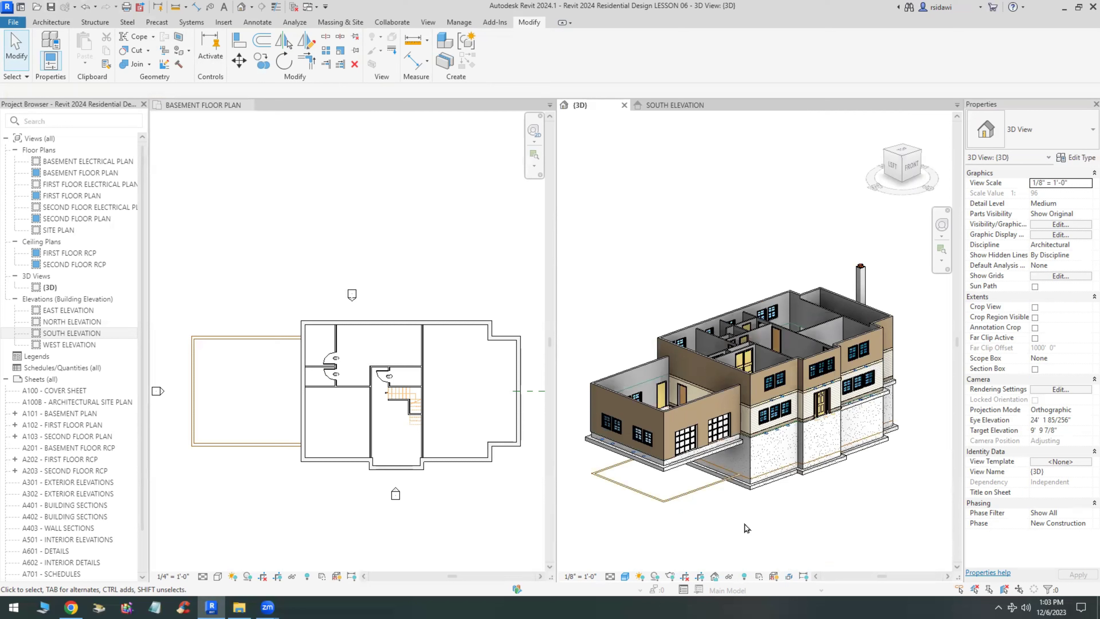
left_click(508, 524)
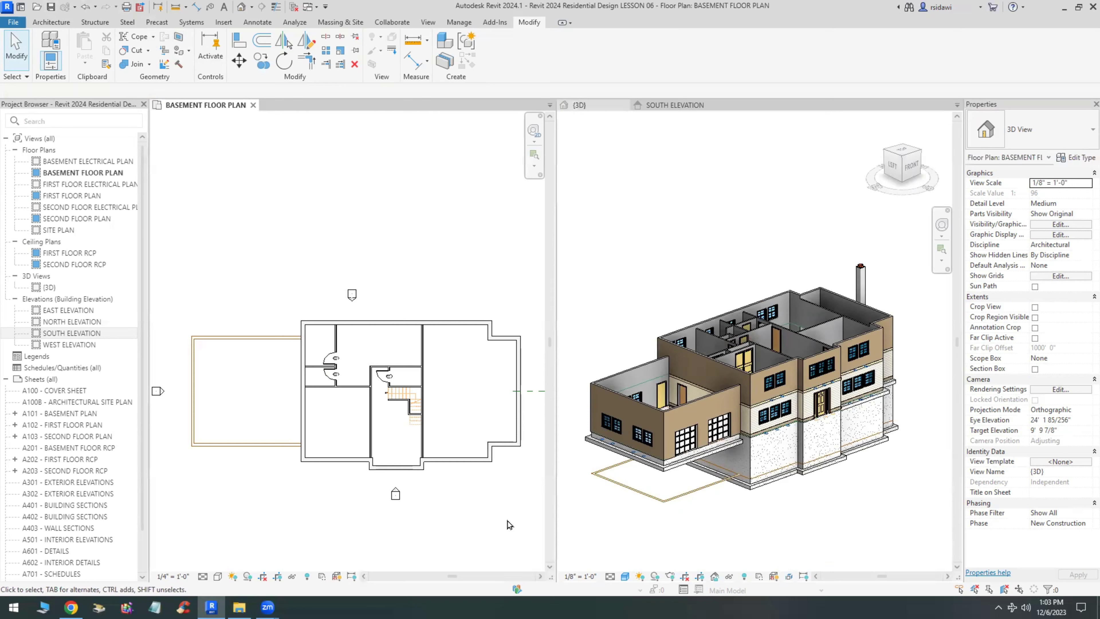
left_click(918, 498)
middle_click_drag(903, 481, 877, 551, "shift")
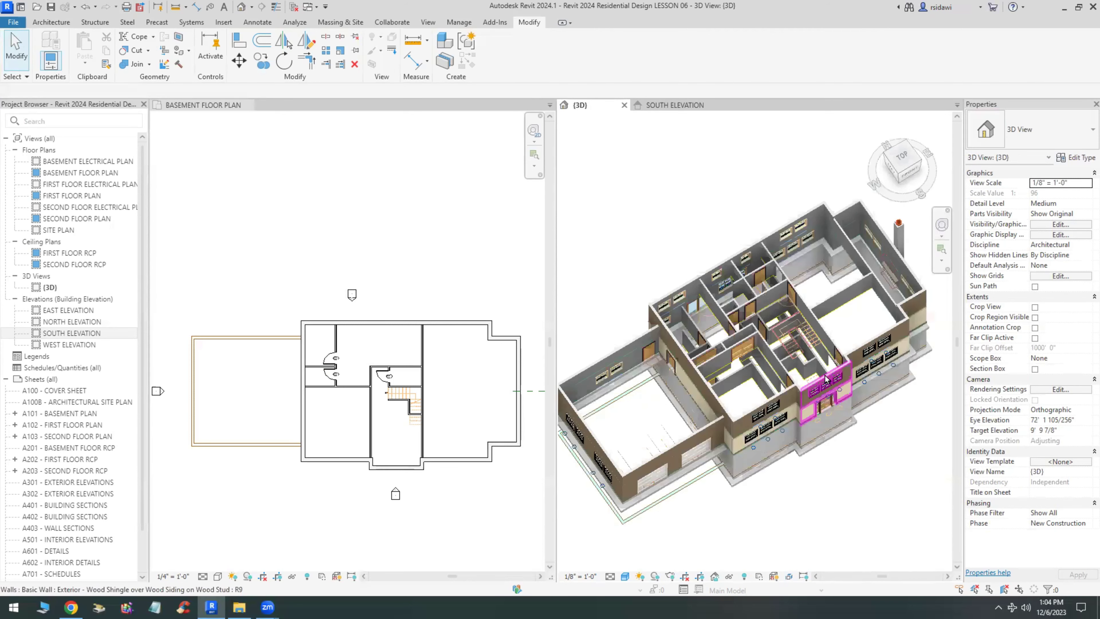
scroll(750, 319, "up", 4)
scroll(740, 324, "up", 2)
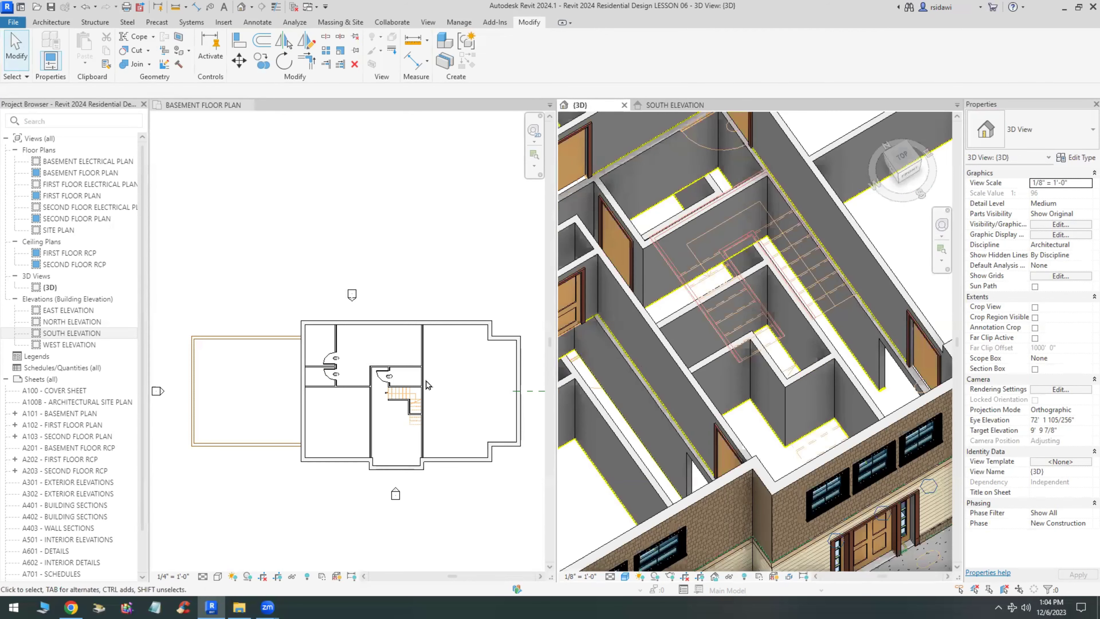
left_click(391, 416)
scroll(390, 418, "up", 6)
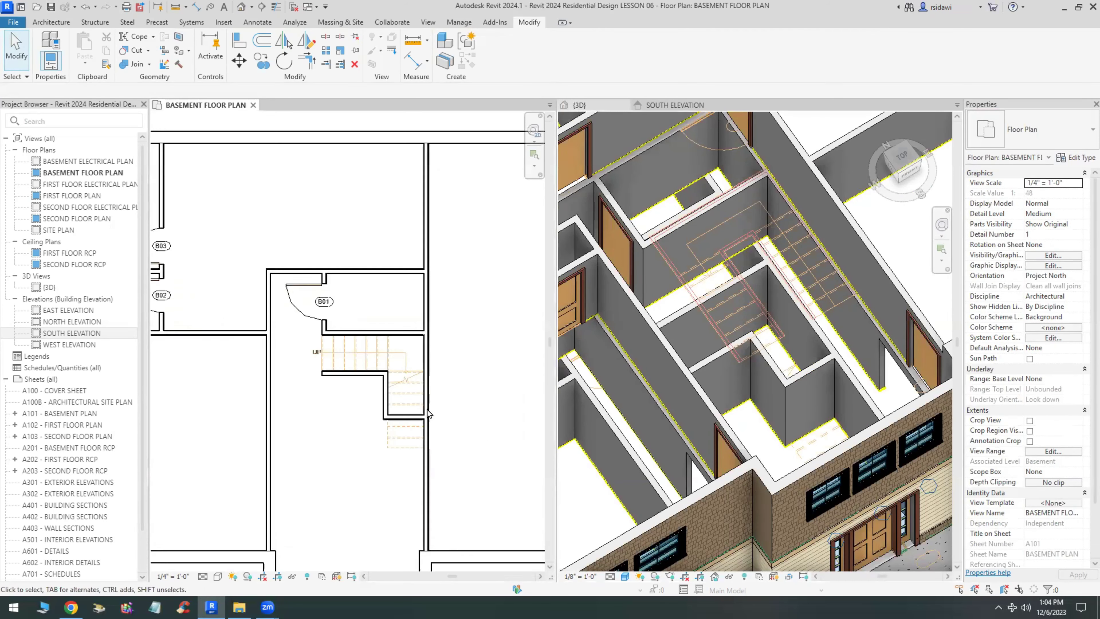
Start a stair in the basement plan and draw its first two runs, each 3'-0" wide with seven risers, along the imported L-shaped stair outline.
scroll(342, 463, "up", 1)
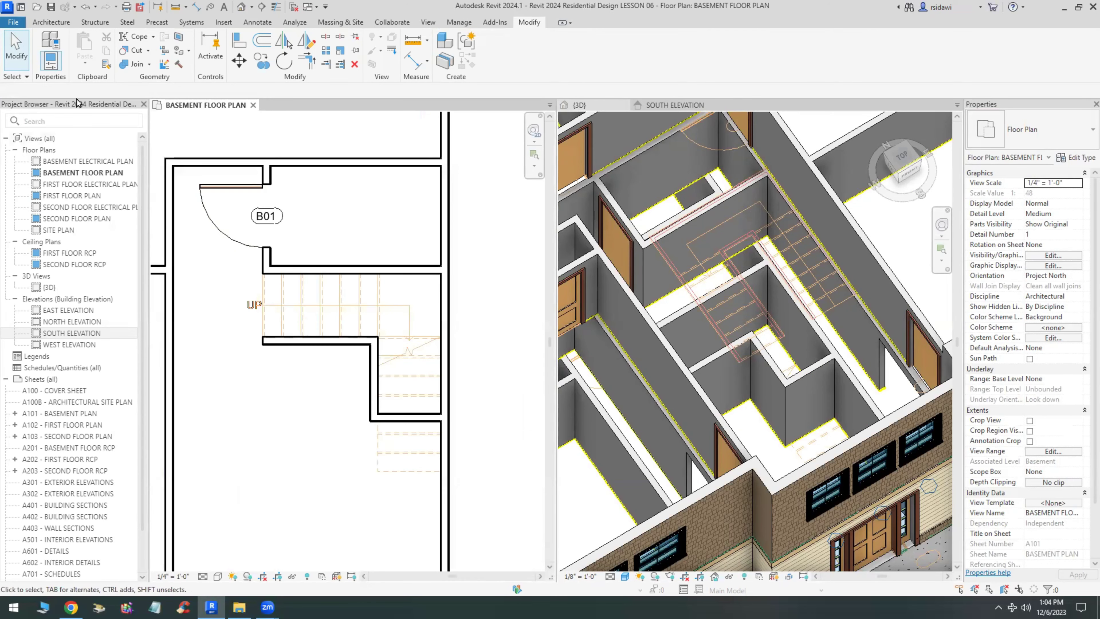
left_click(54, 23)
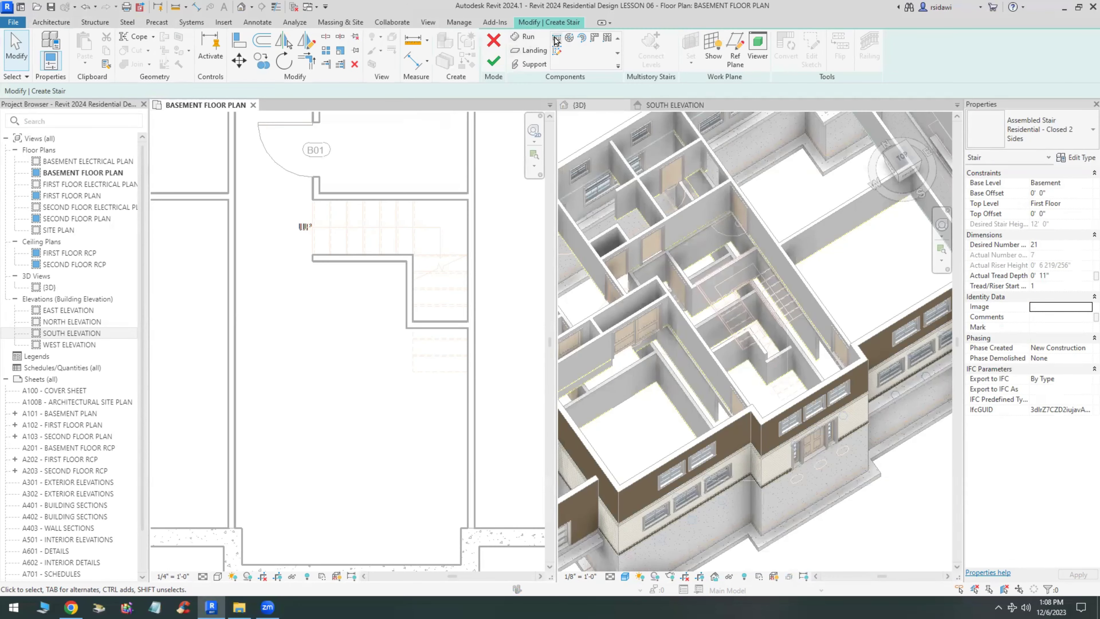
left_click(313, 227)
left_click(411, 227)
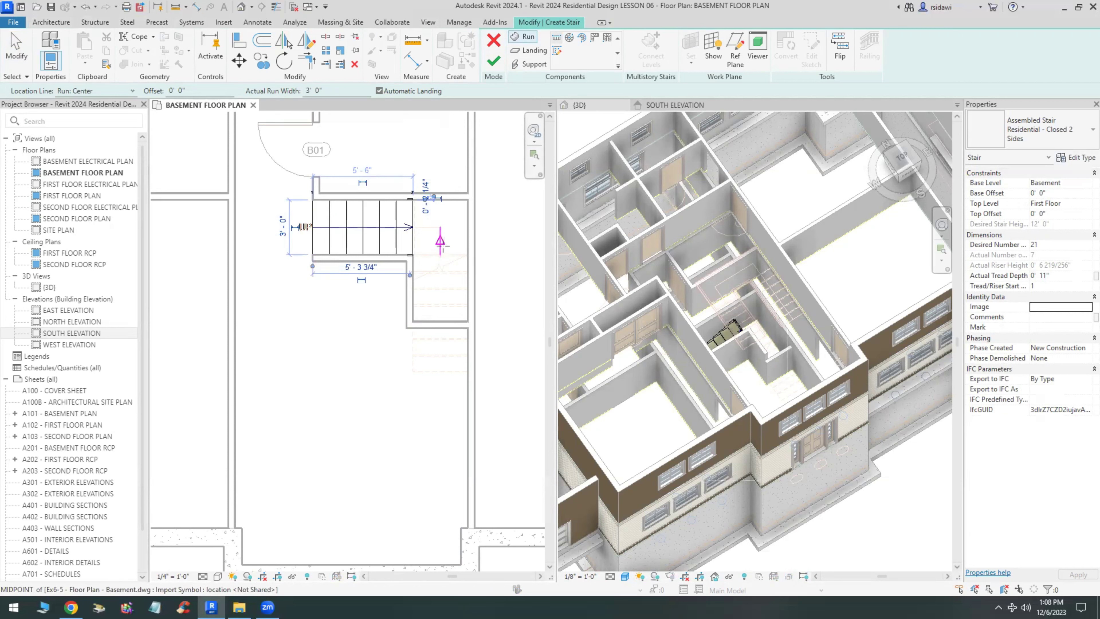
left_click(440, 254)
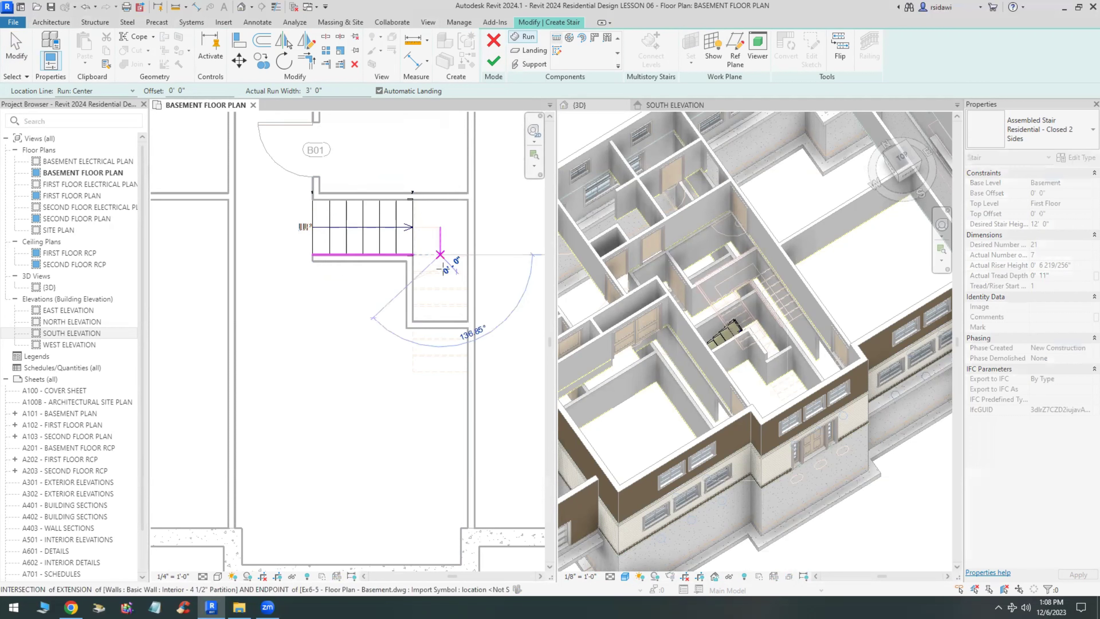
left_click(440, 355)
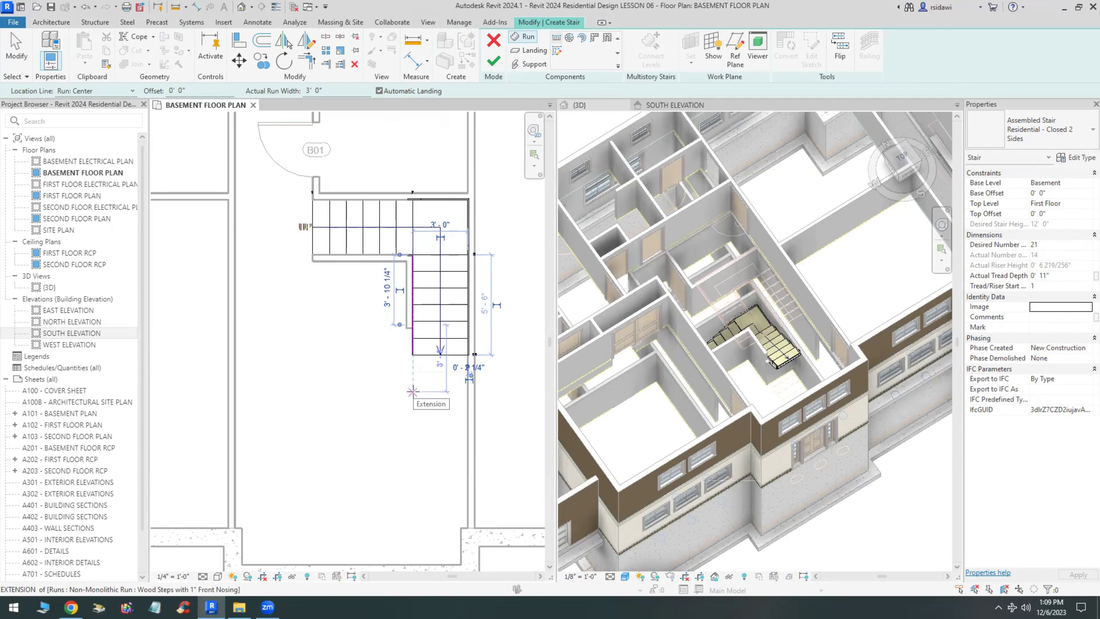
Add a third straight run of seven risers beyond the second run, turning back parallel to the first run with an automatic landing.
left_click(412, 416)
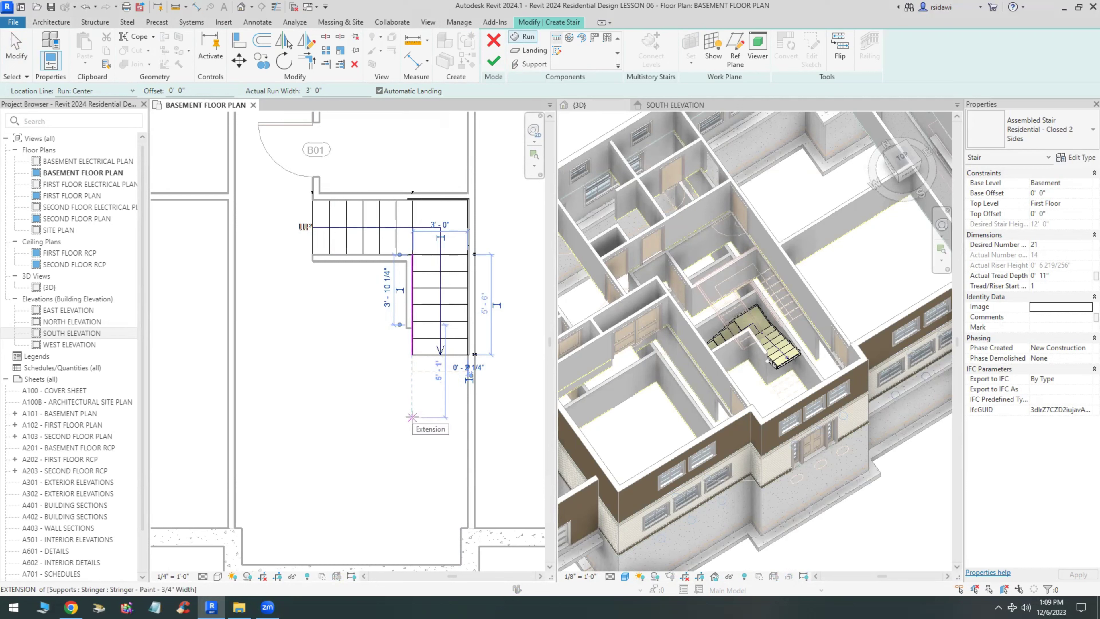
left_click(289, 418)
key("Escape")
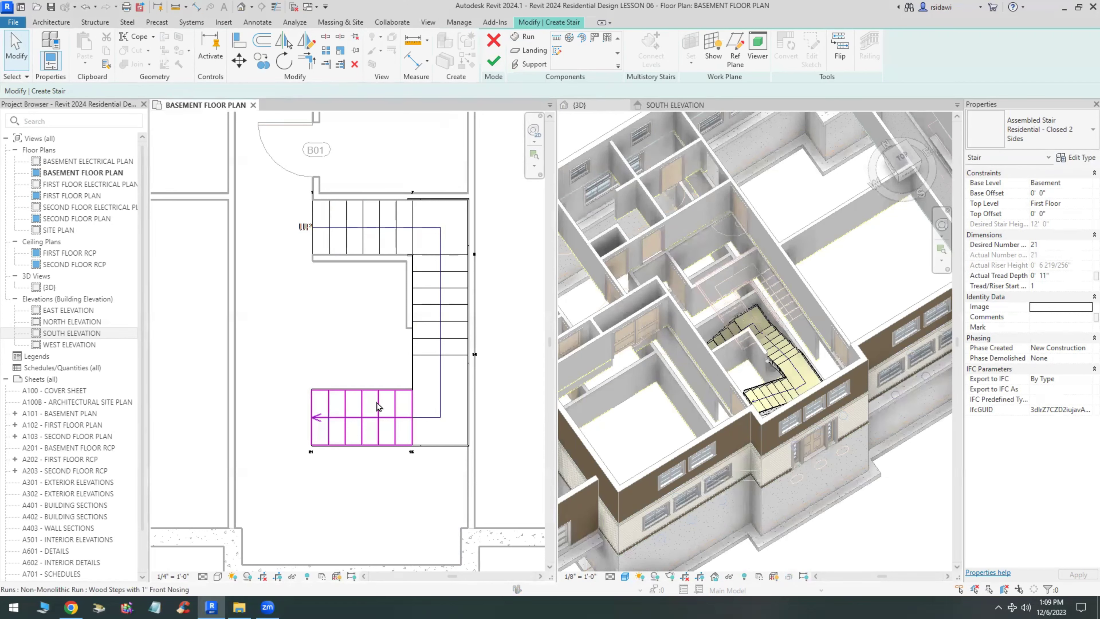
Align the near edge of the third run with the last riser line of the second run.
left_click(239, 40)
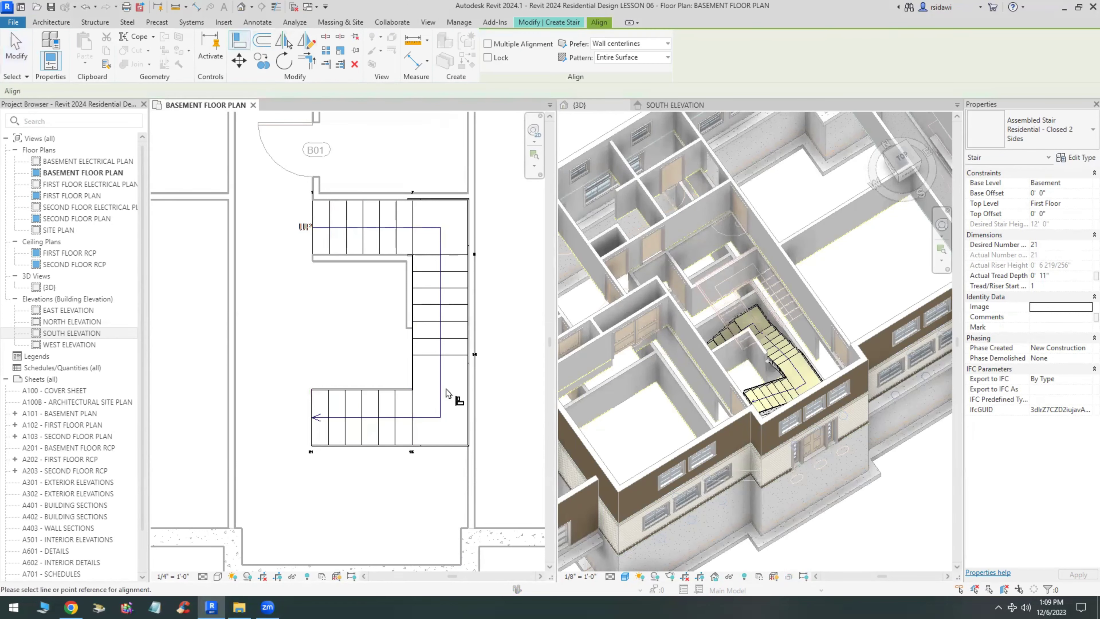
left_click(433, 355)
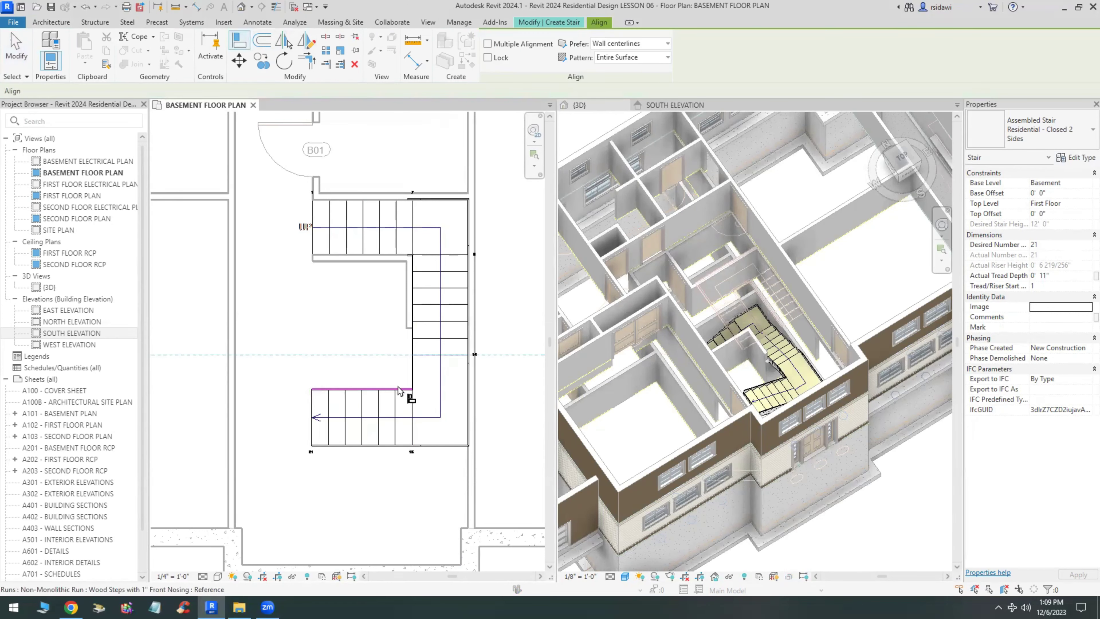
left_click(398, 389)
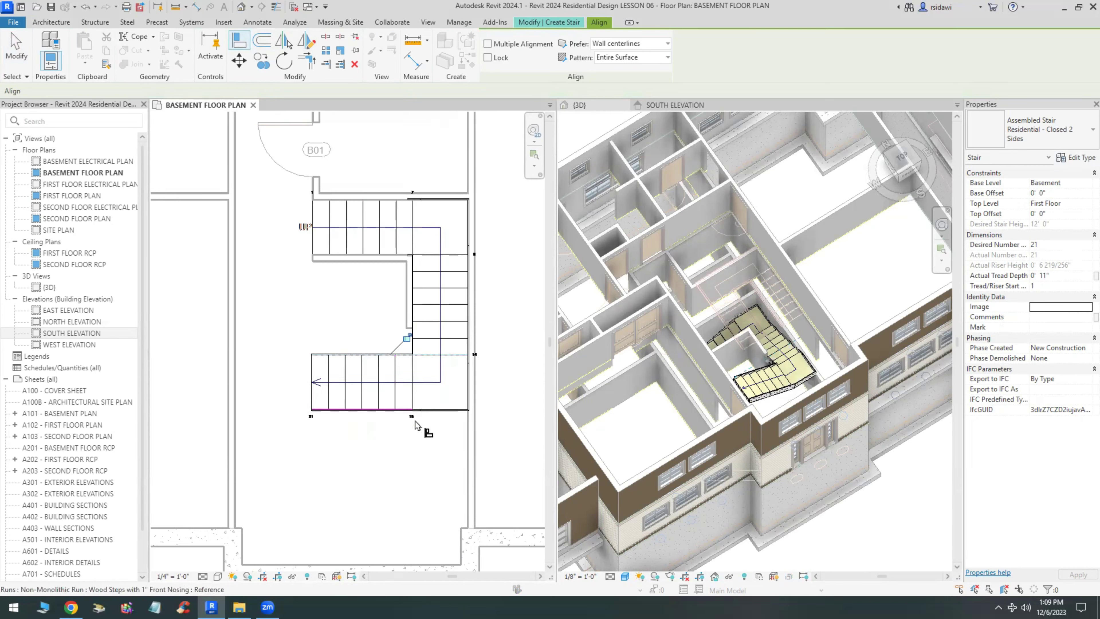
key("Escape")
key("Escape")
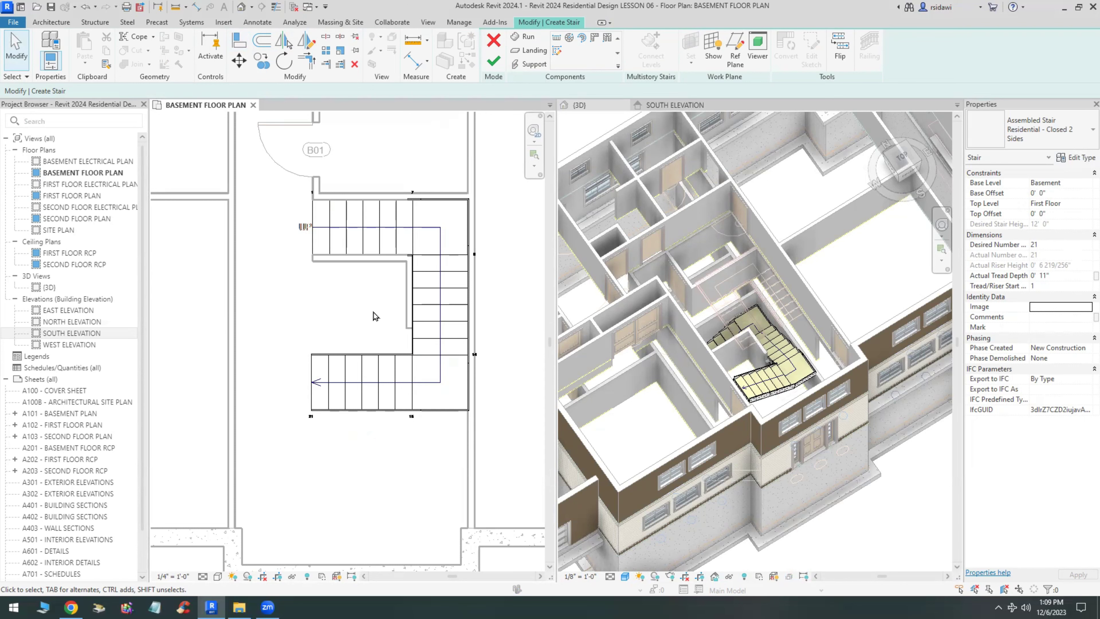
Finish the basement stair and dismiss the railing warning.
left_click(493, 61)
left_click(410, 484)
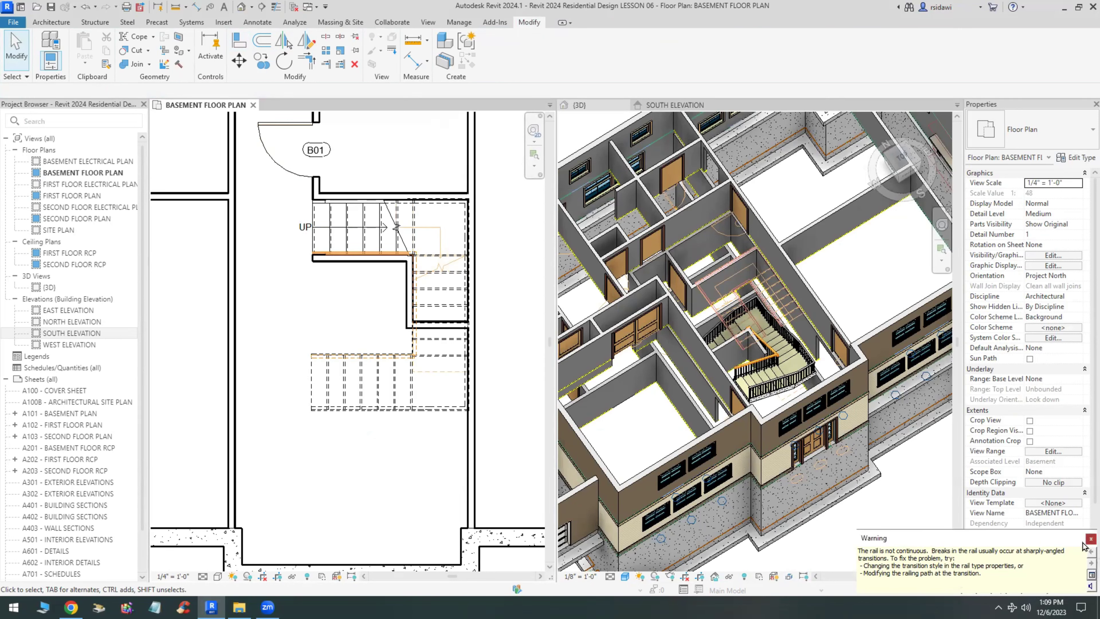
left_click(1090, 538)
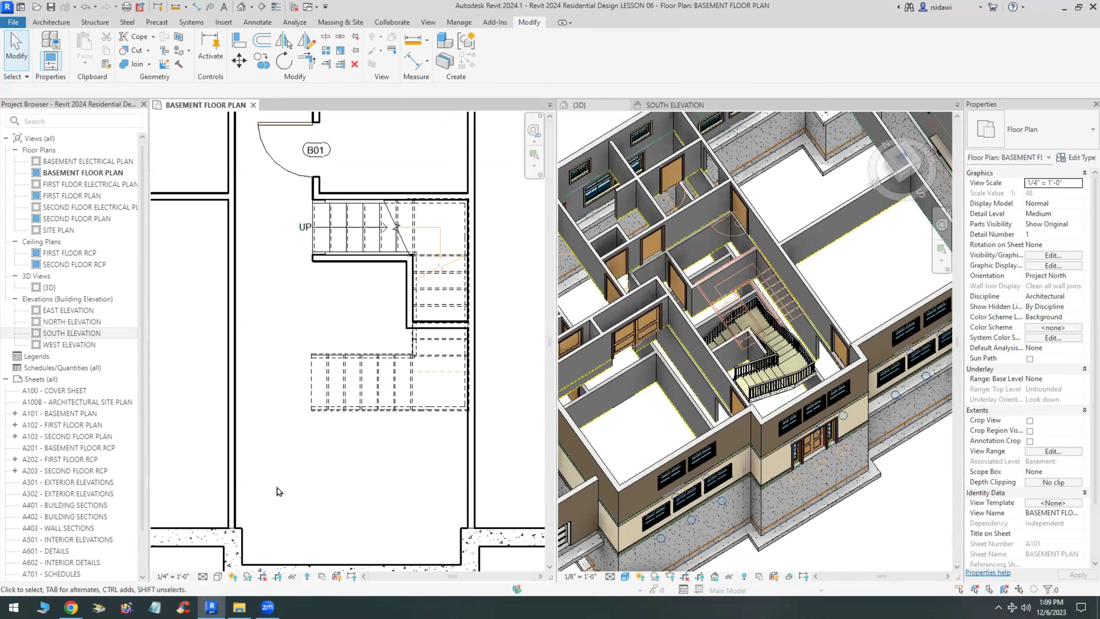
Switch the basement floor plan to wireframe display so the imported layout shows through the walls.
scroll(299, 481, "down", 3)
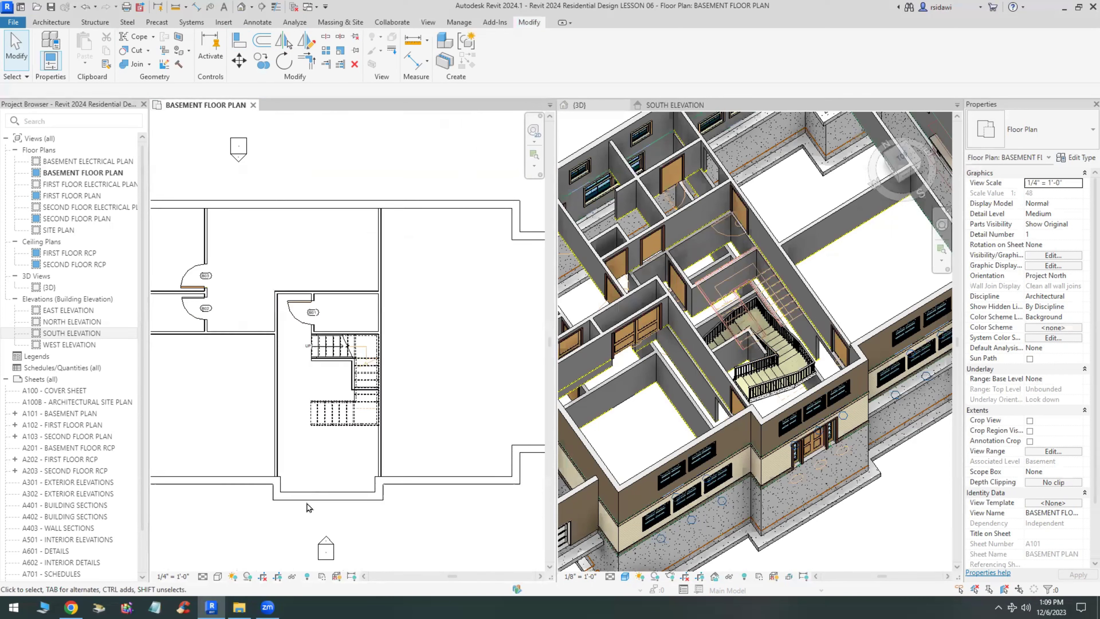
left_click(217, 576)
left_click(241, 506)
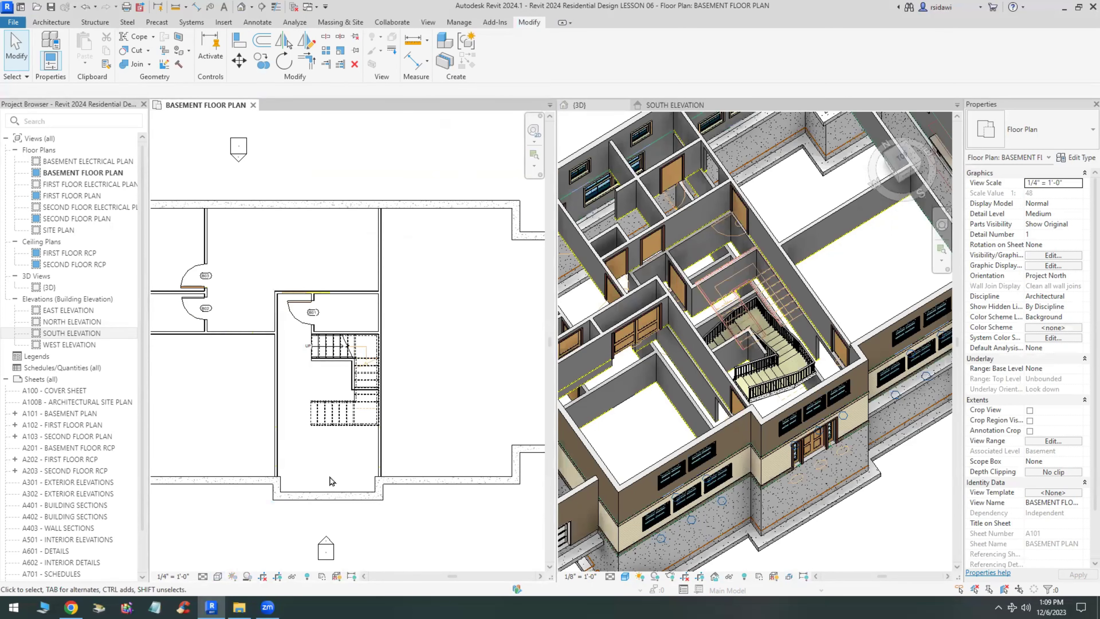
Place a 60" x 84" Door-Opening in each of the two hall walls flanking the basement stair, near the front foundation wall.
scroll(321, 475, "up", 3)
scroll(320, 475, "up", 2)
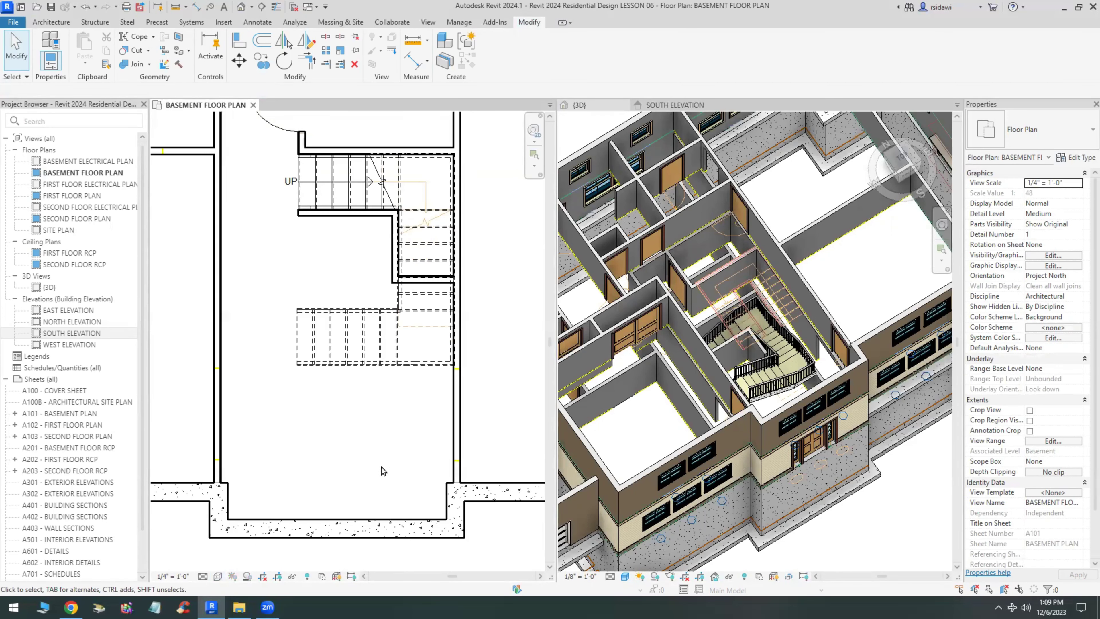
left_click(49, 23)
left_click(70, 43)
left_click(1030, 129)
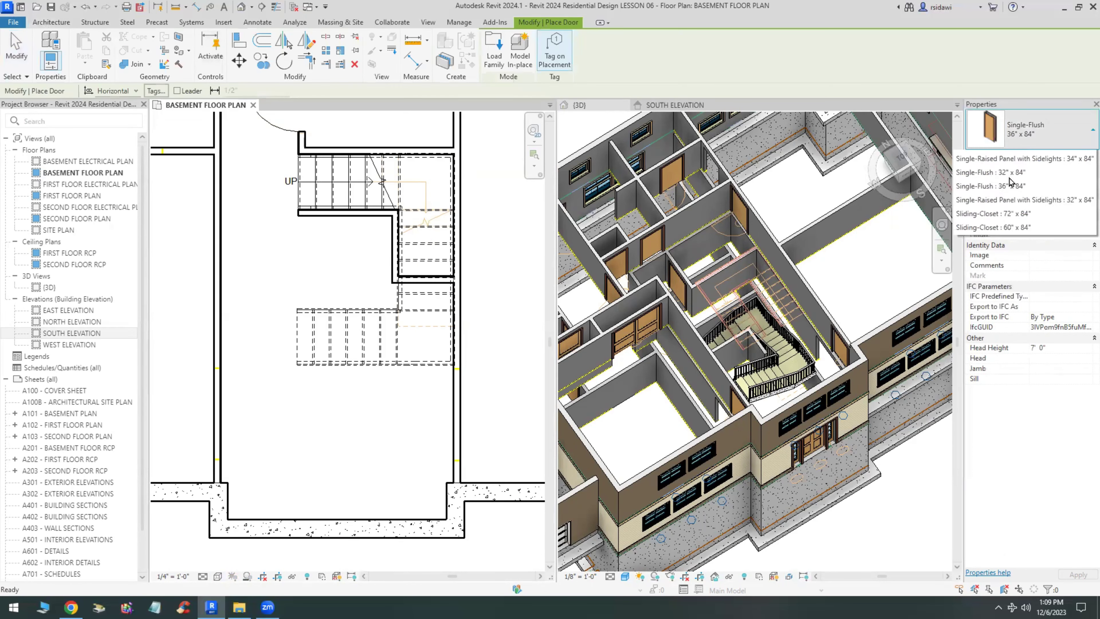
scroll(1043, 318, "down", 5)
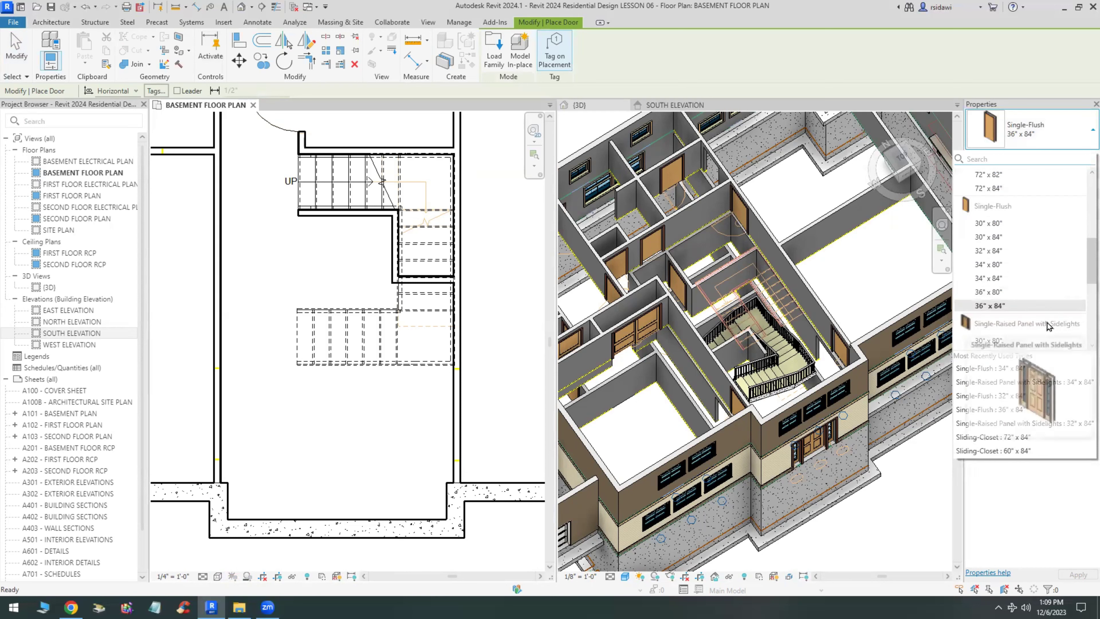
scroll(1048, 325, "up", 2)
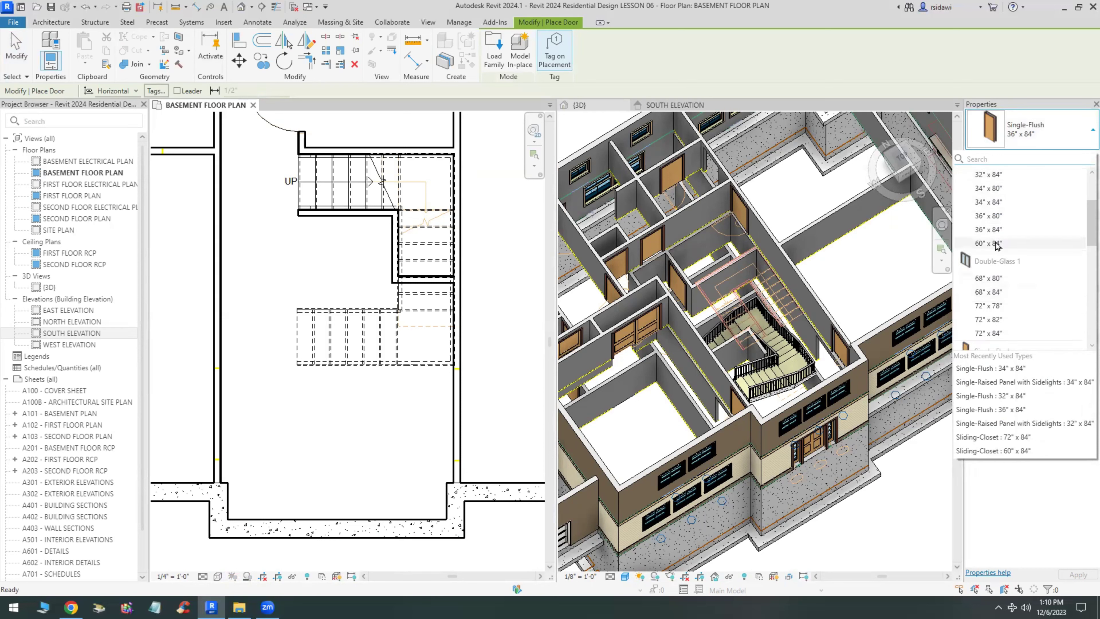
left_click(1009, 341)
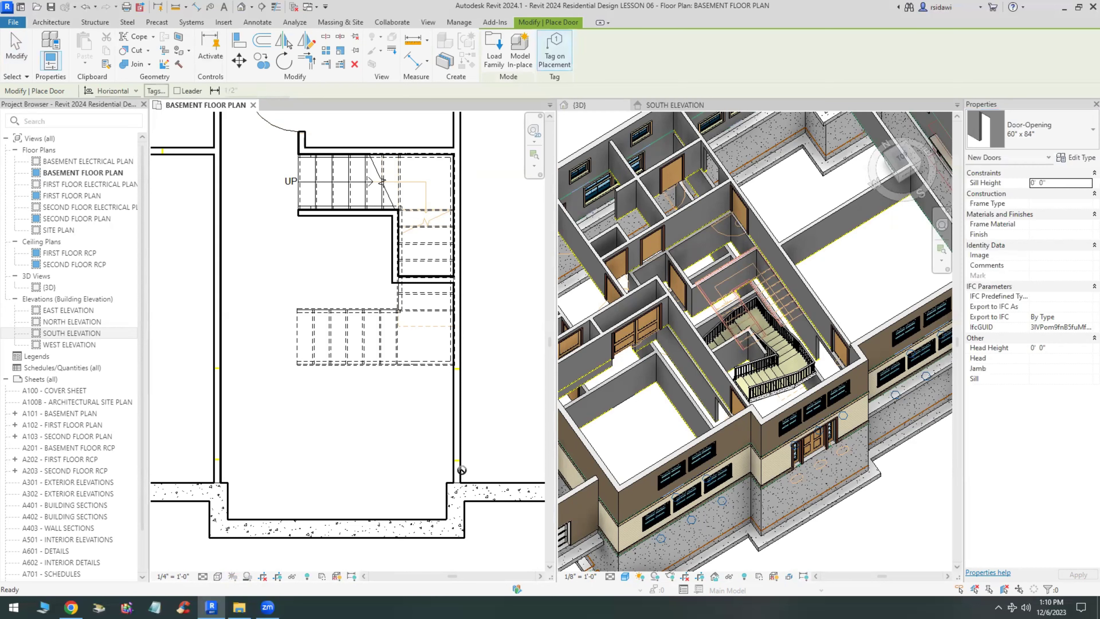
left_click(457, 414)
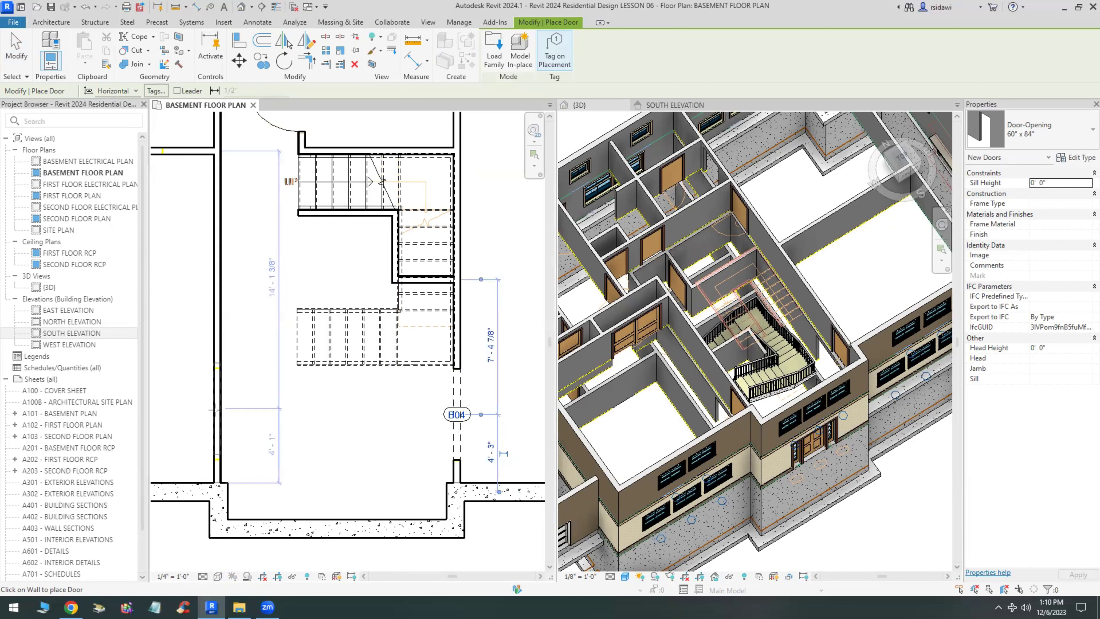
left_click(215, 413)
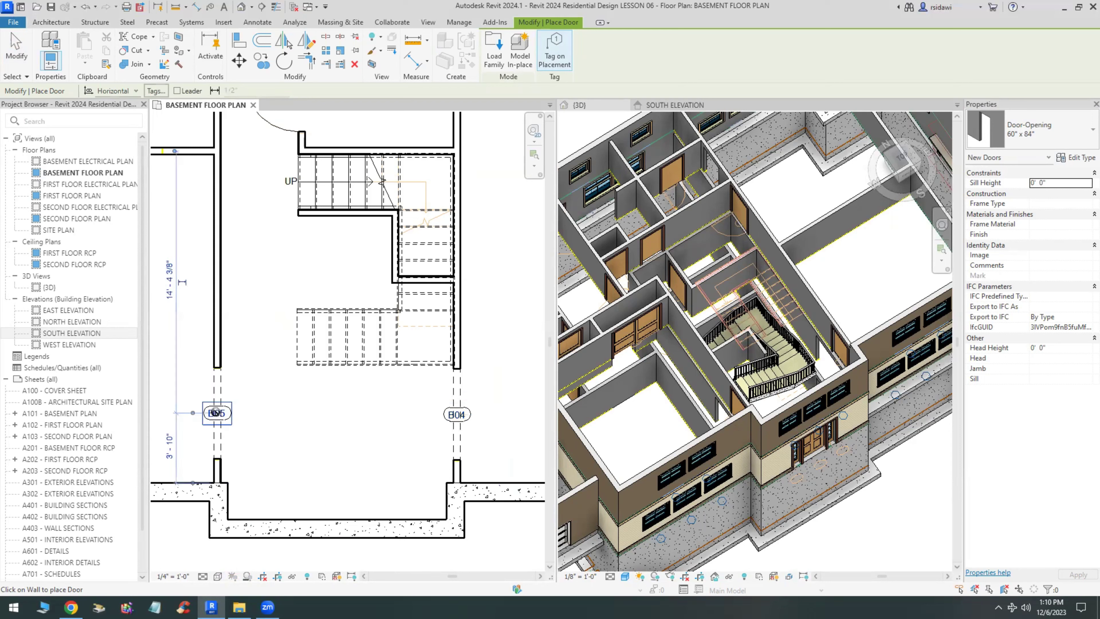
left_click(16, 47)
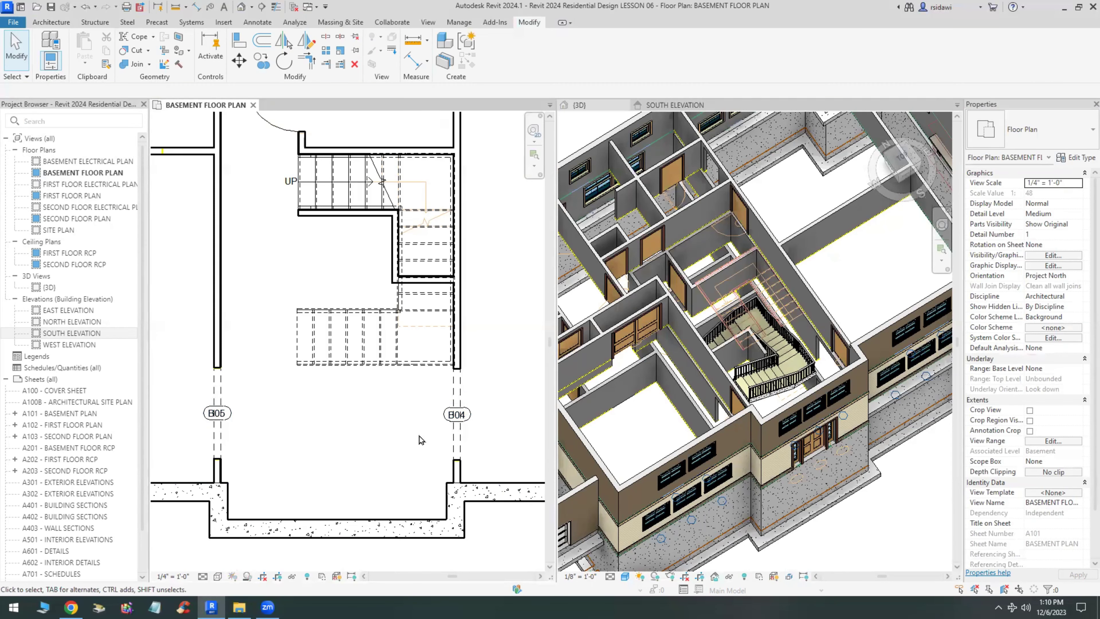
Place a 36" x 84" Door-Opening at the imported opening marks in the partition between door B02 and the stair hall corner.
scroll(412, 480, "down", 5)
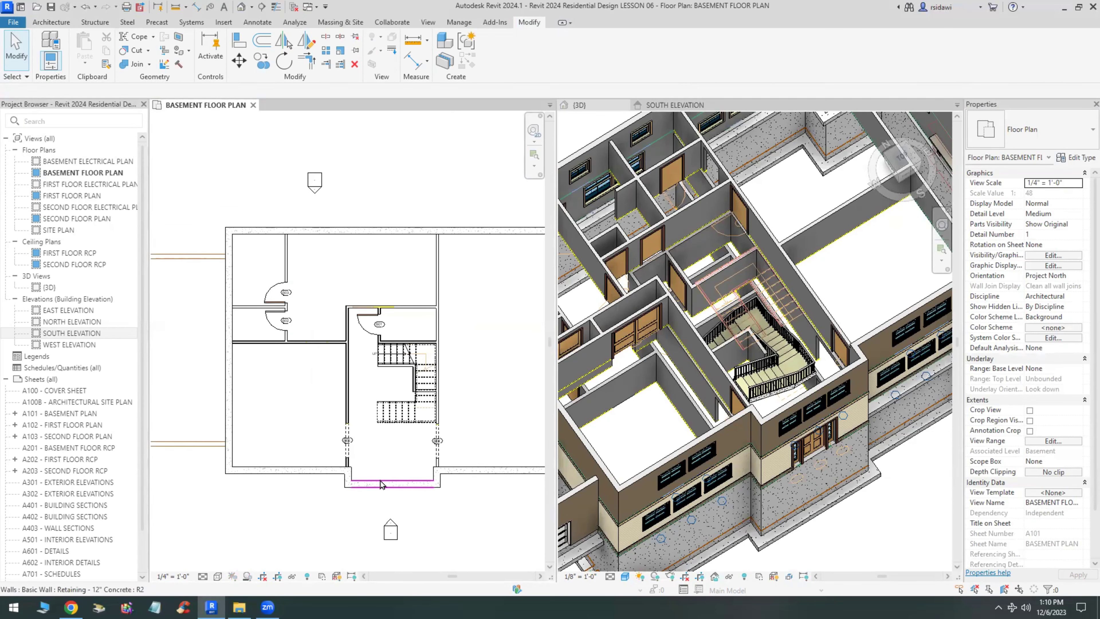
scroll(310, 374, "up", 2)
scroll(305, 358, "up", 3)
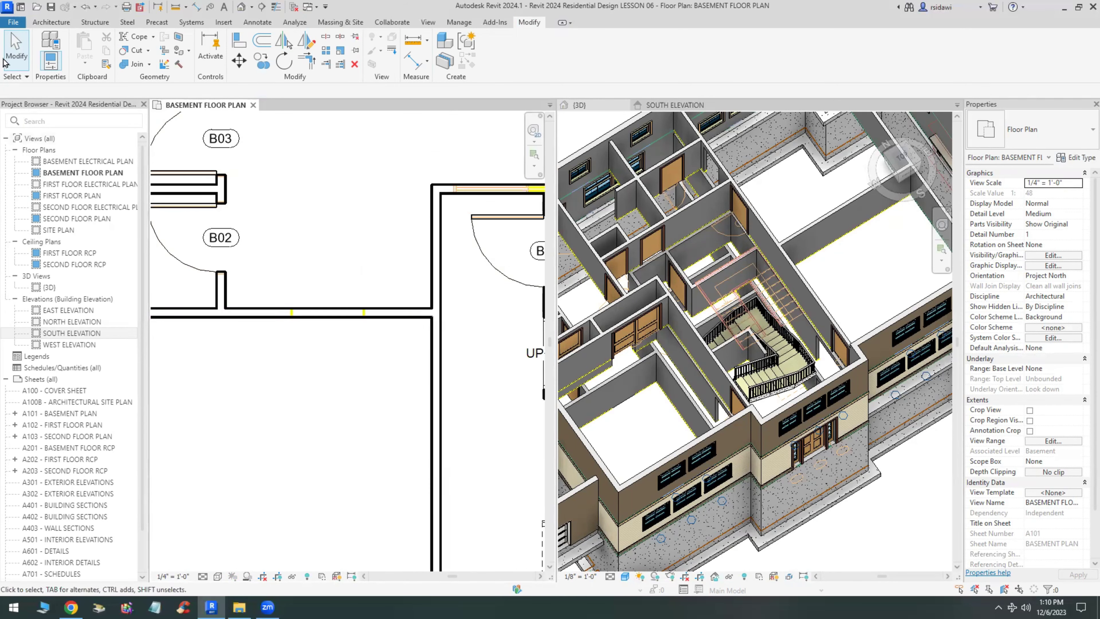
left_click(51, 21)
left_click(70, 48)
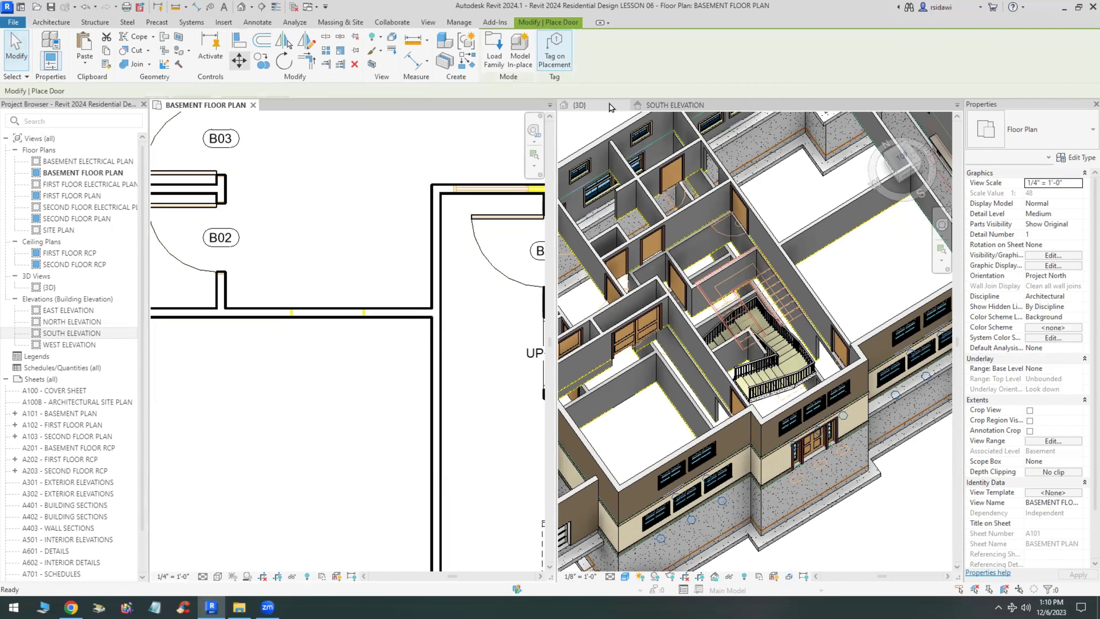
left_click(1031, 142)
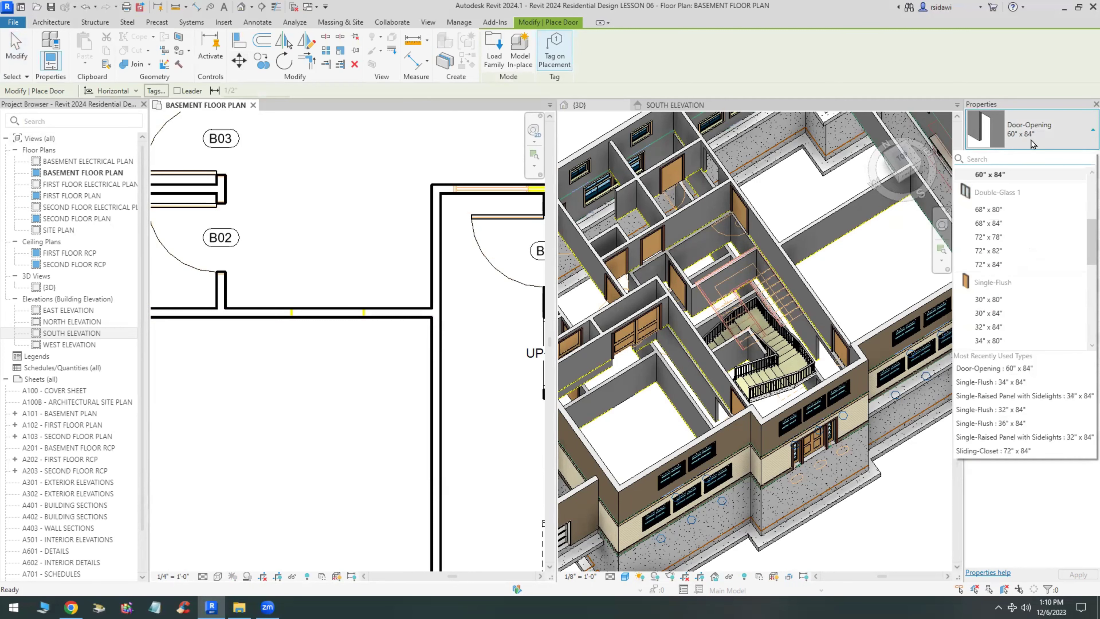
scroll(996, 299, "up", 4)
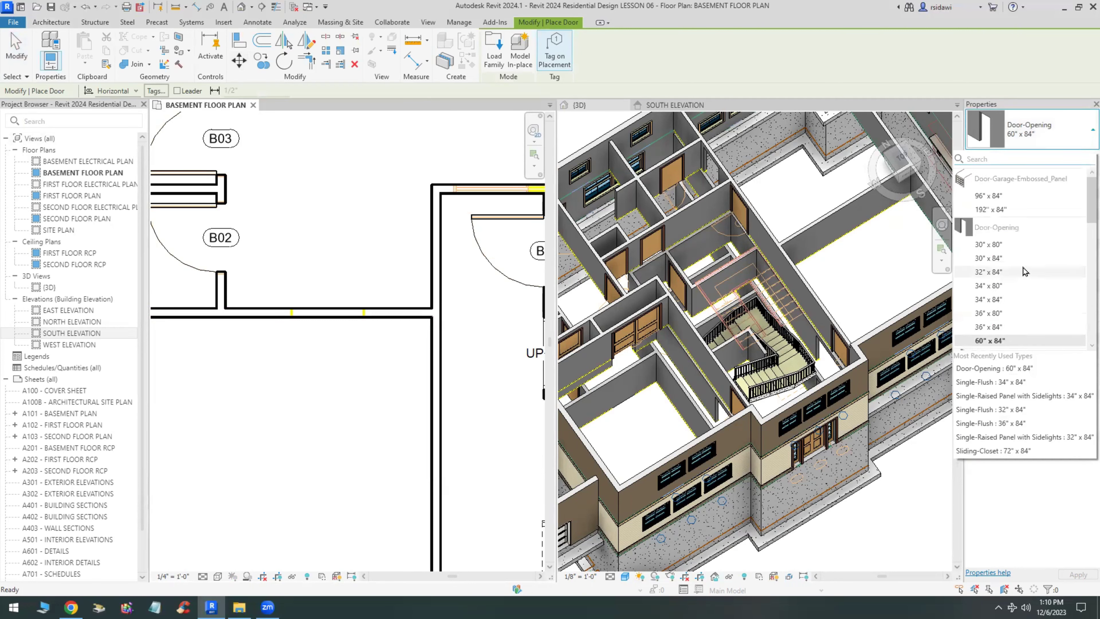
left_click(994, 327)
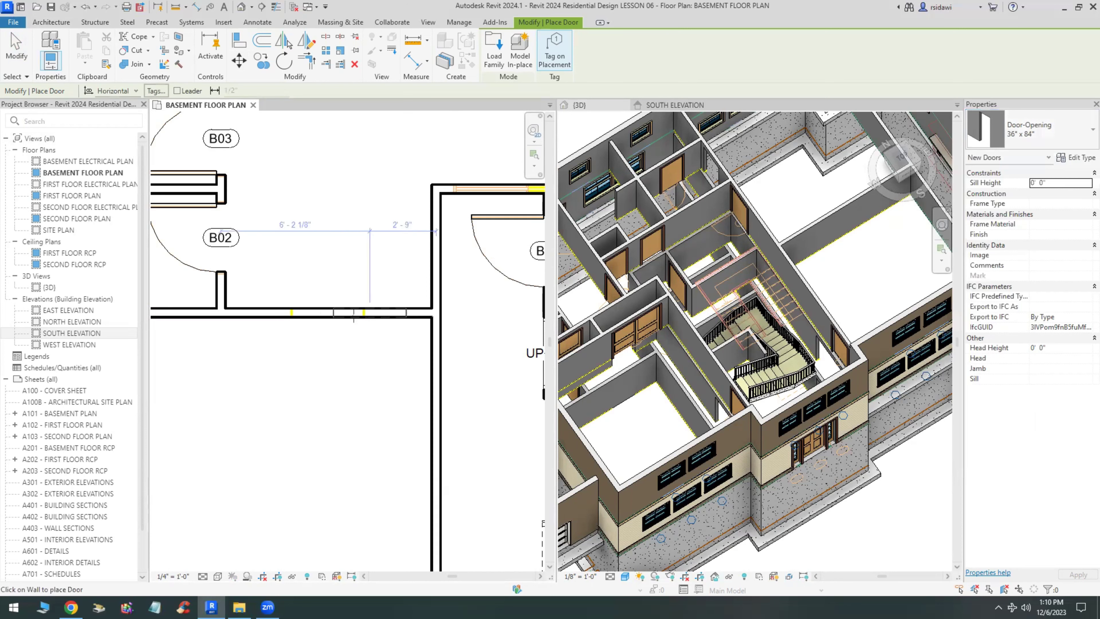
left_click(328, 312)
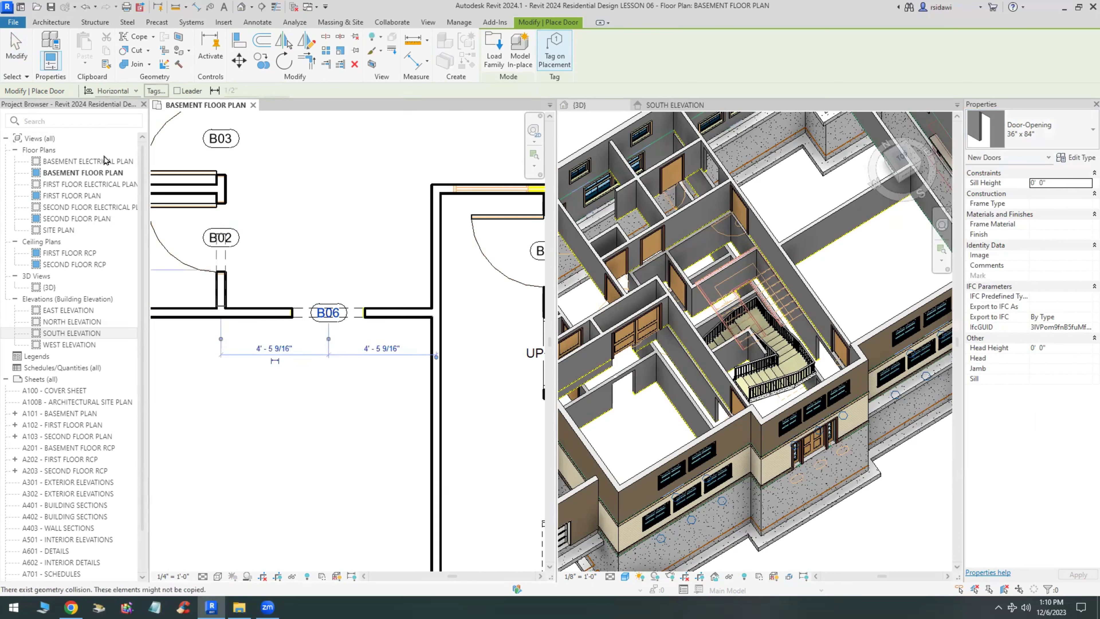
key("Escape")
key("Escape")
Check the full basement layout and open the SECOND FLOOR PLAN view.
scroll(273, 314, "down", 5)
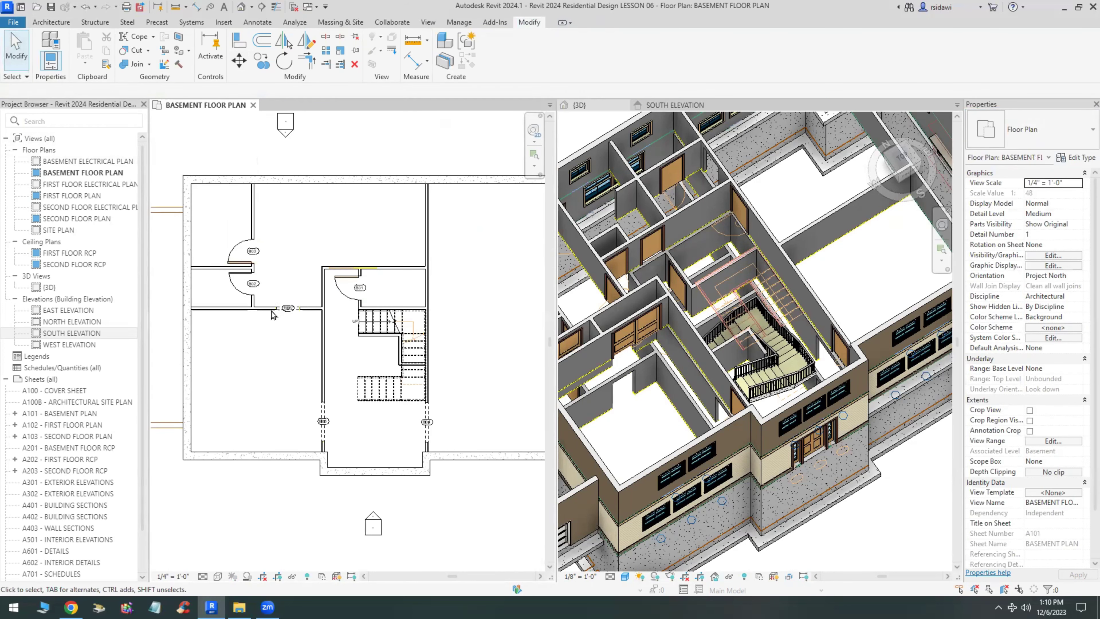
scroll(364, 379, "down", 3)
scroll(456, 369, "up", 1)
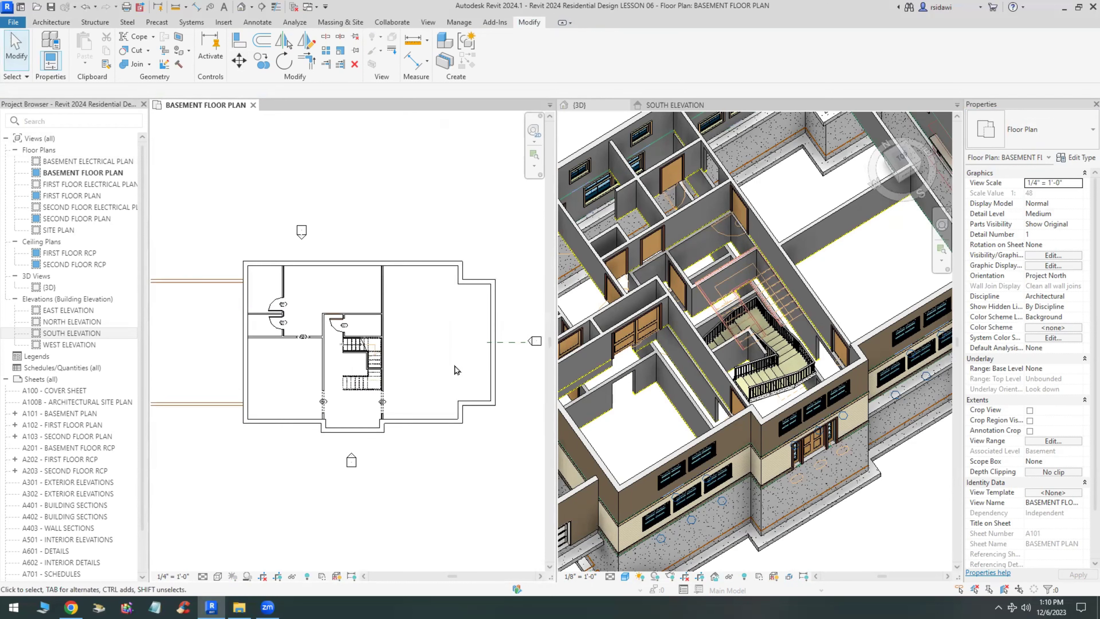
scroll(456, 369, "up", 1)
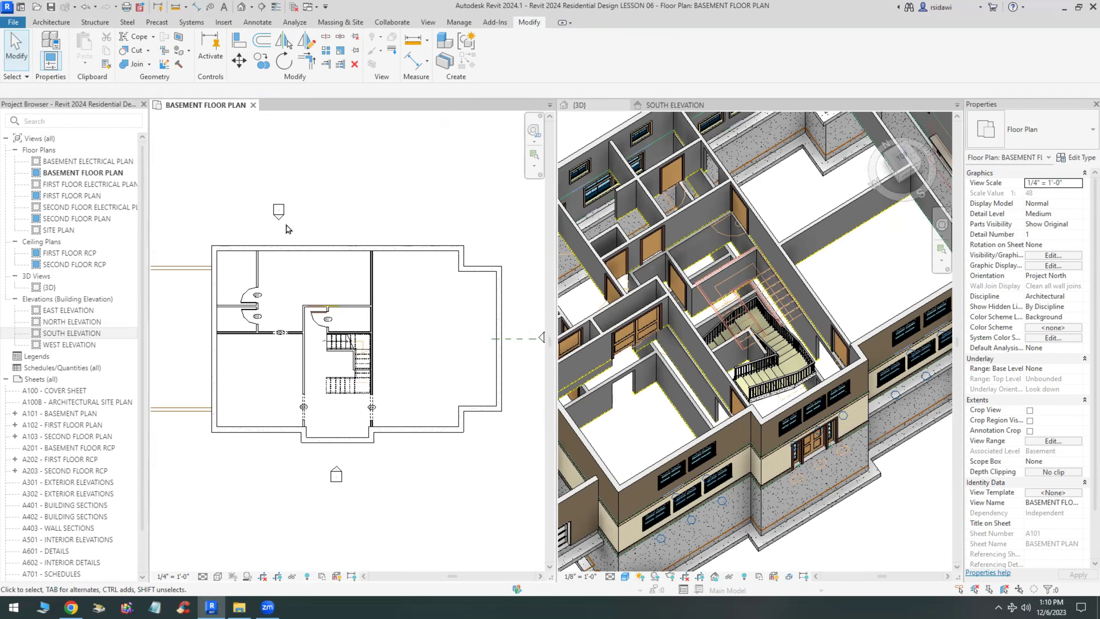
scroll(461, 341, "down", 1)
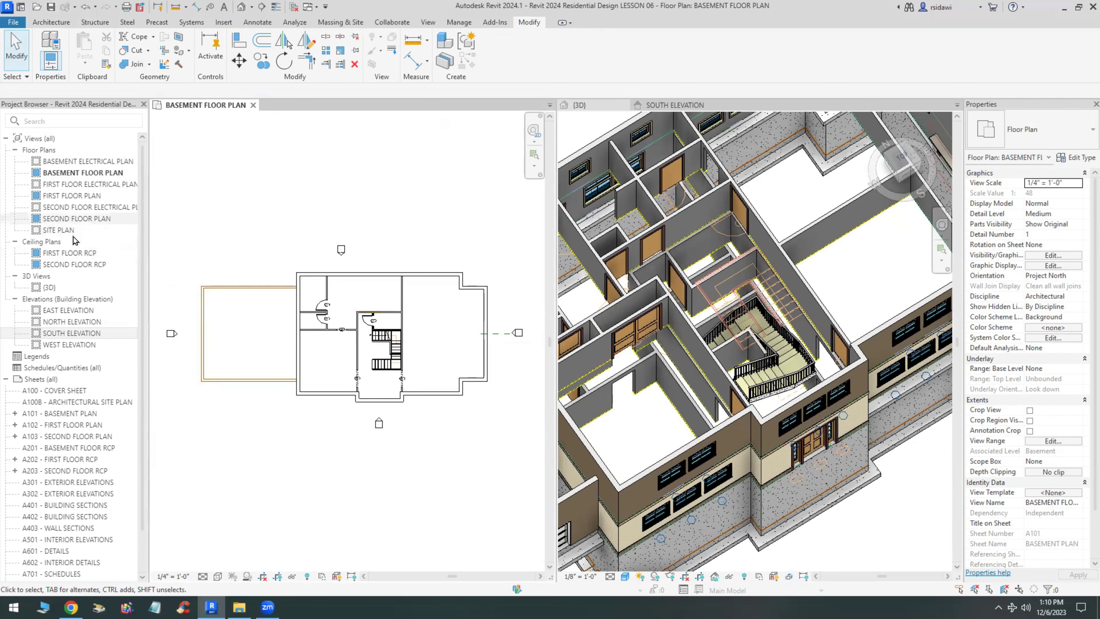
double_click(82, 218)
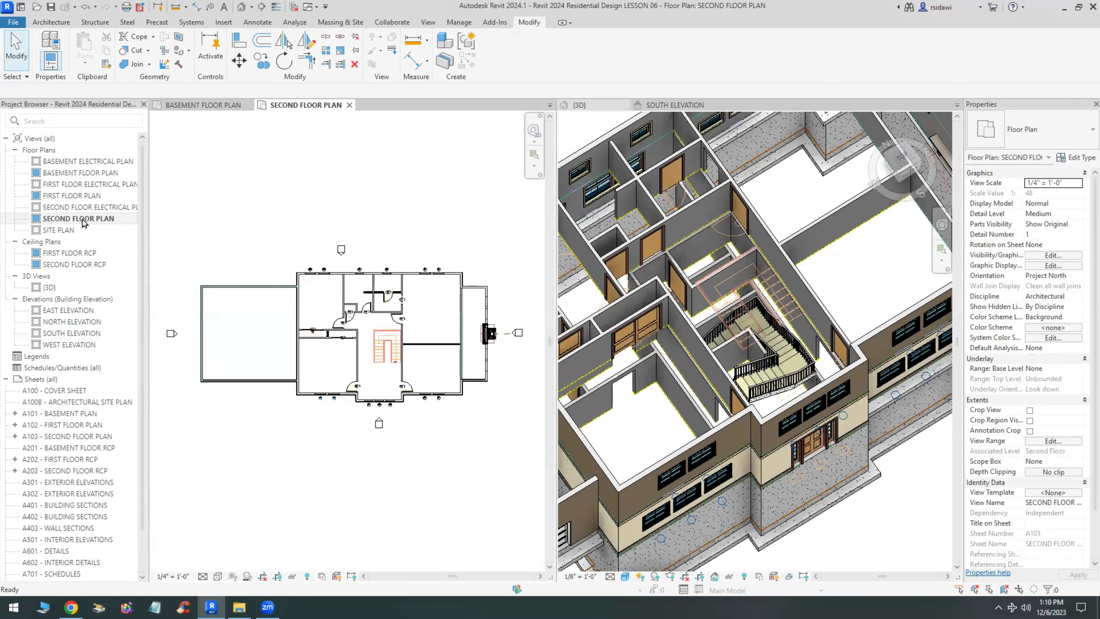
Open the SOUTH ELEVATION view beside the second floor plan to work on the Roof and Second Floor levels.
scroll(391, 377, "up", 4)
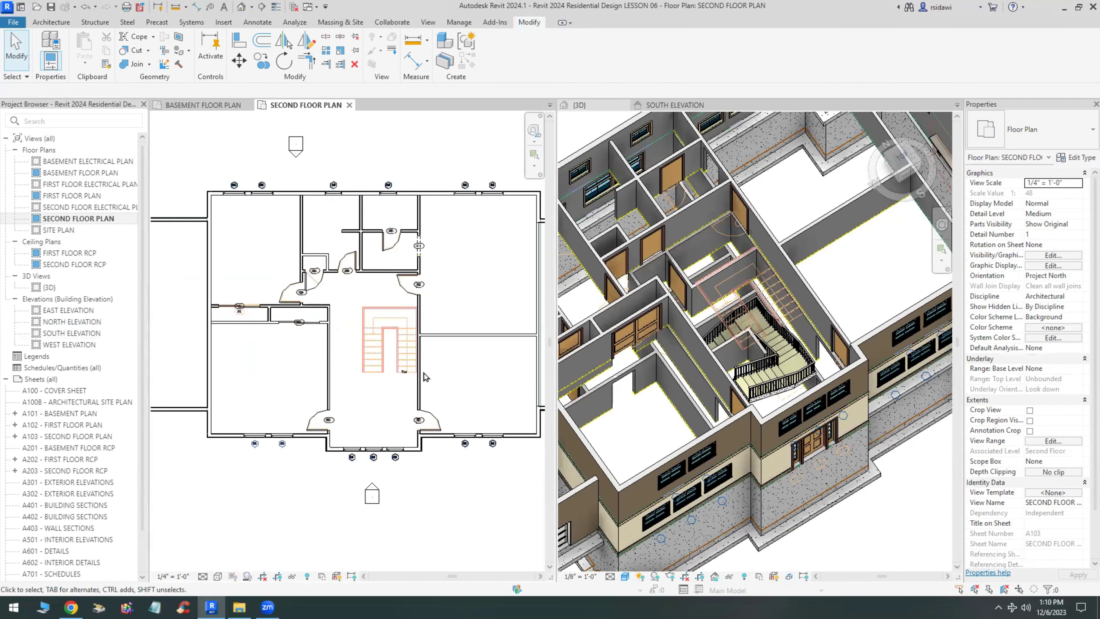
scroll(376, 379, "up", 2)
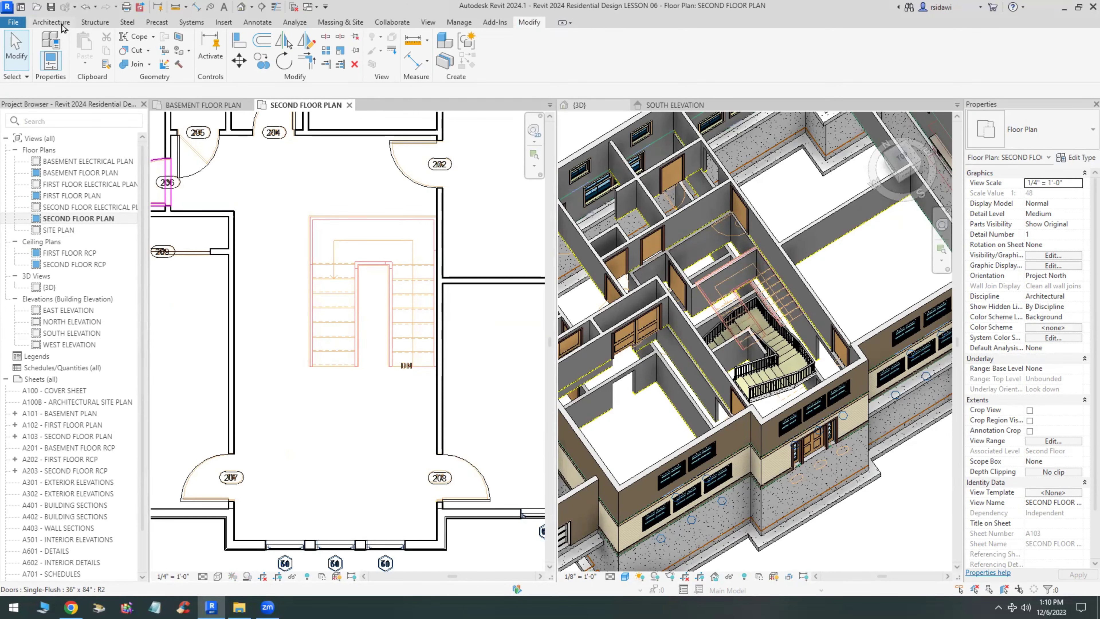
double_click(71, 333)
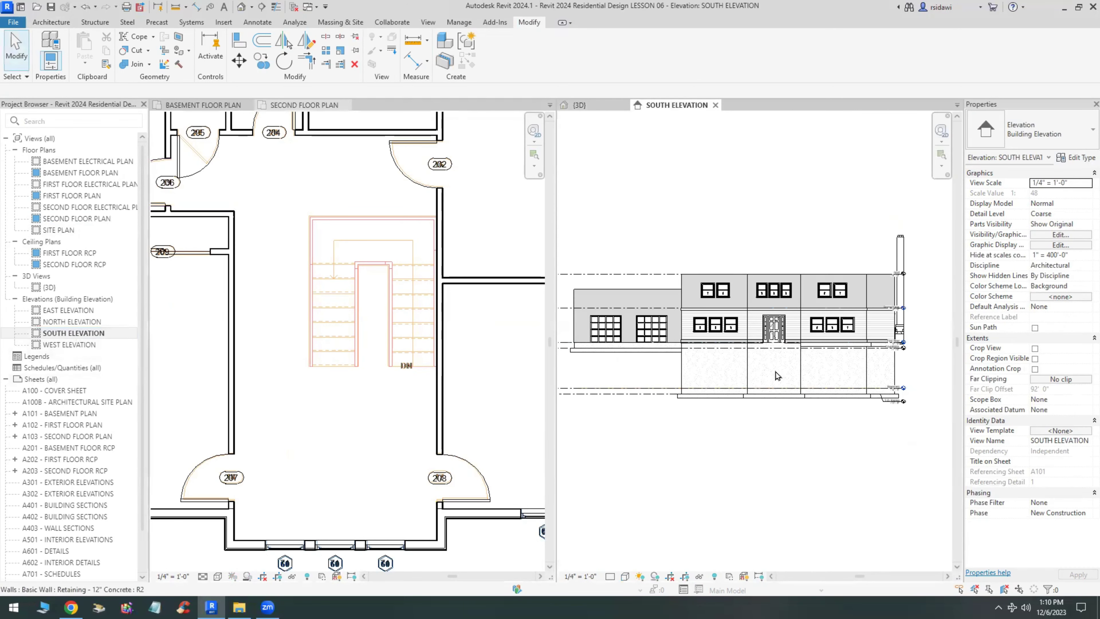
scroll(930, 311, "up", 5)
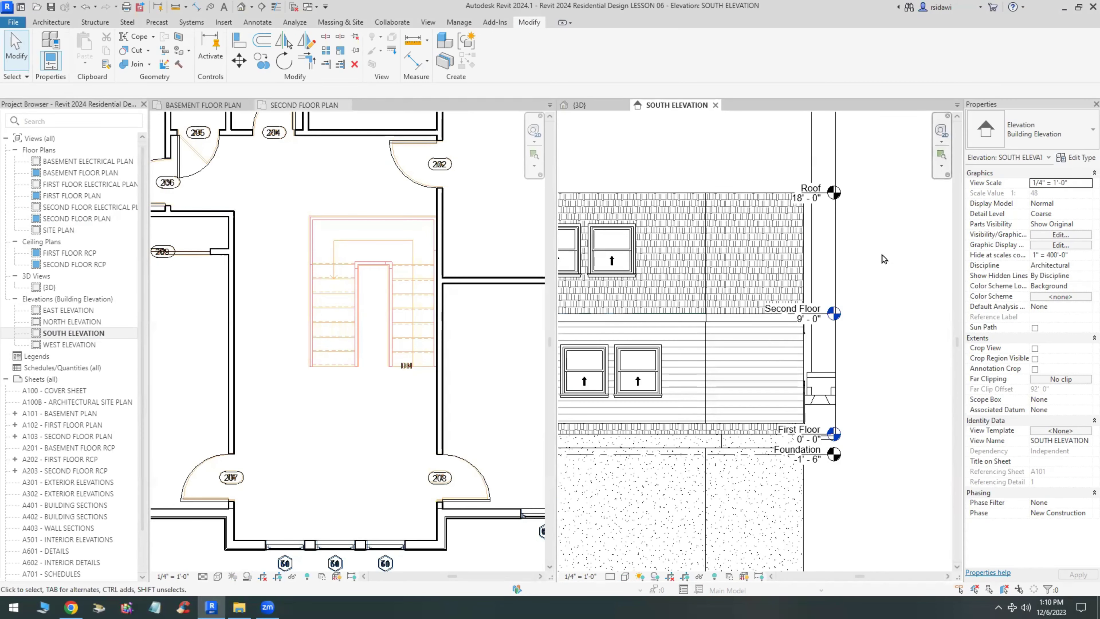
scroll(891, 182, "down", 2)
scroll(874, 167, "up", 4)
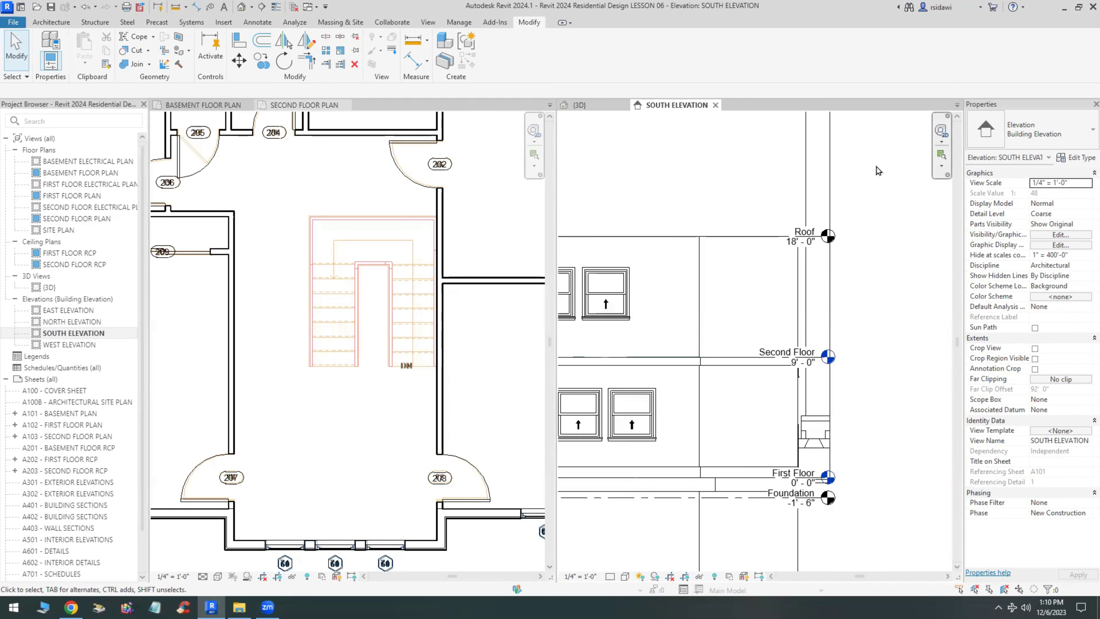
Set the elevation of the Roof level to 21' in the south elevation.
left_click(778, 264)
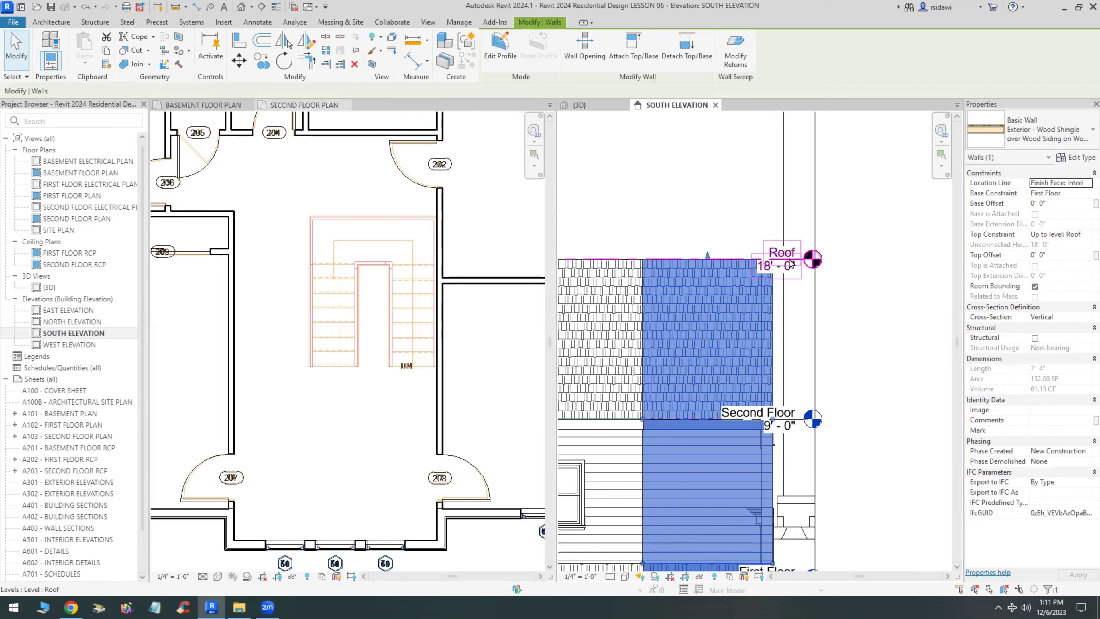
left_click(789, 261)
left_click(781, 266)
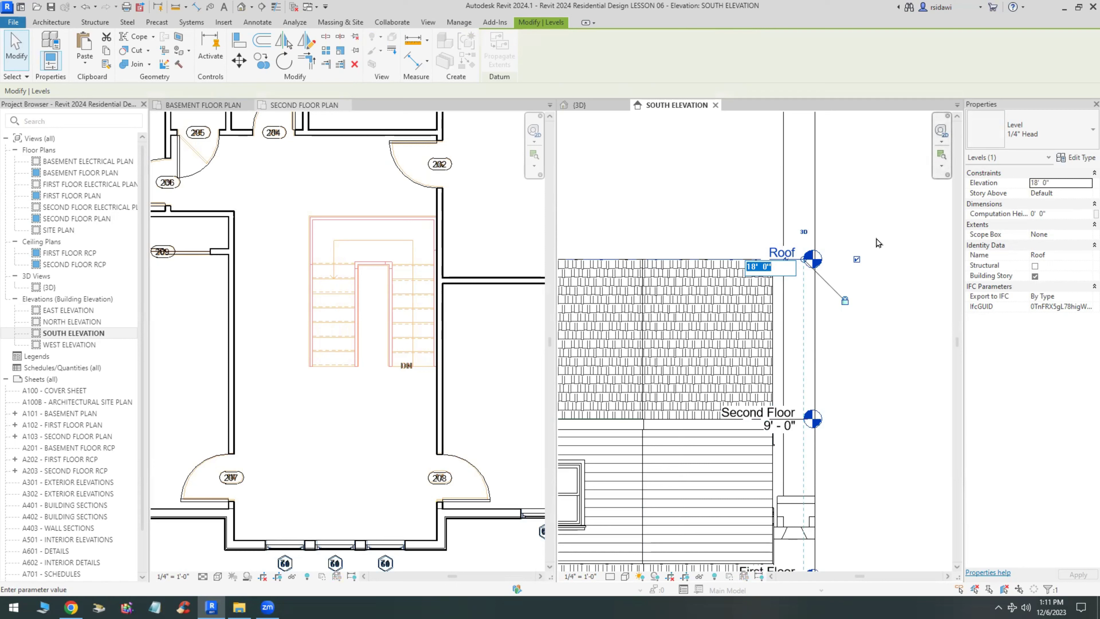
type("21")
key("Return")
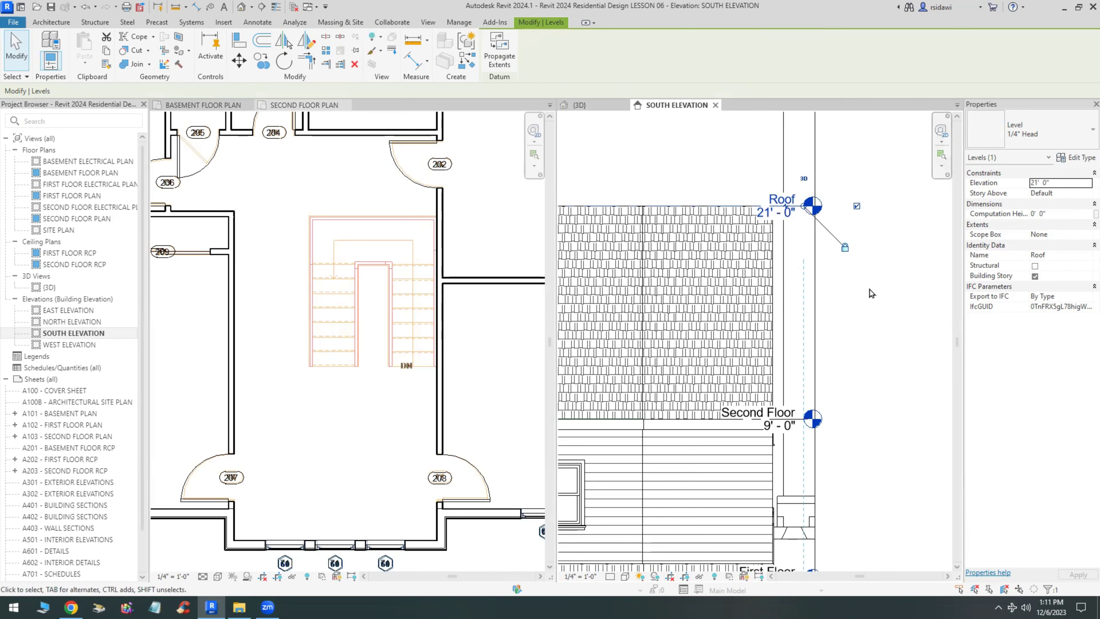
left_click(878, 314)
scroll(889, 257, "down", 3)
scroll(904, 268, "down", 4)
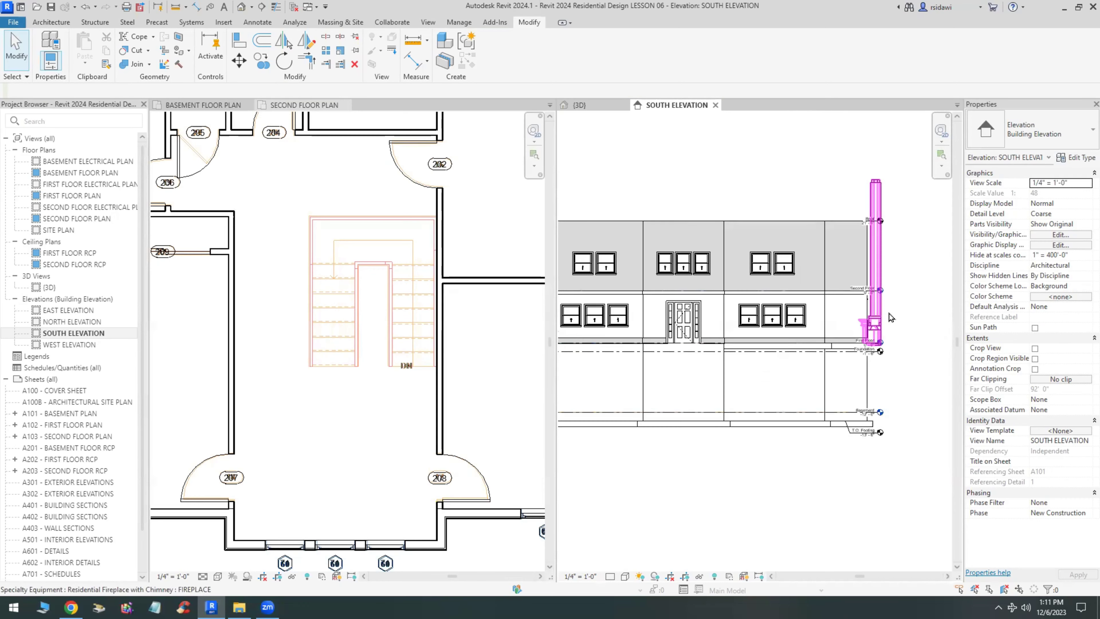
Set the elevation of the Second Floor level to 12' in the south elevation.
scroll(889, 313, "up", 6)
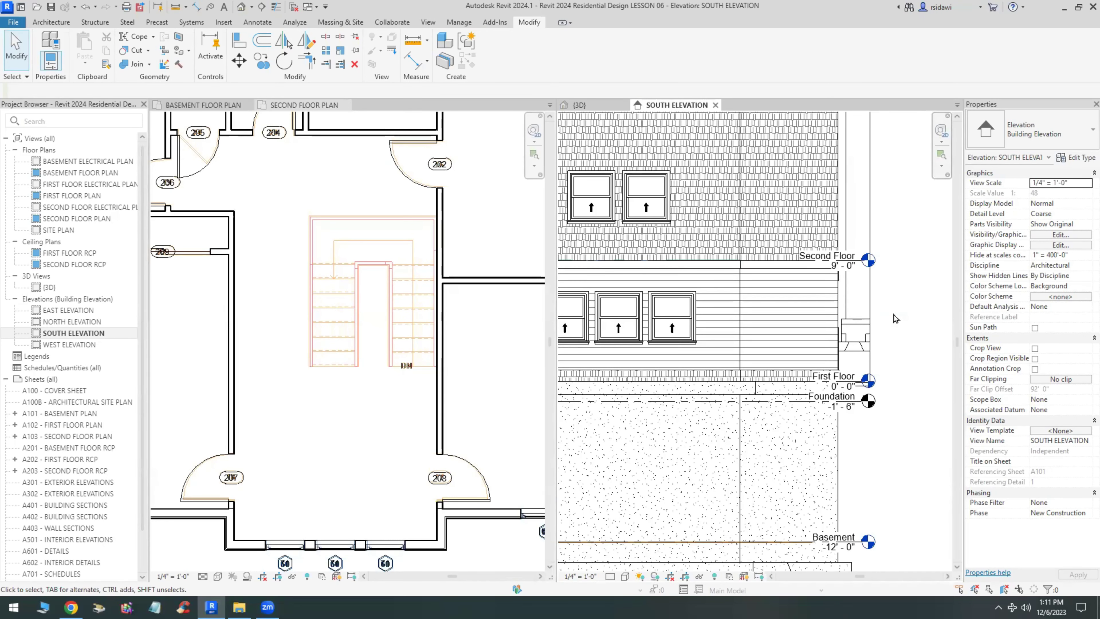
scroll(894, 314, "up", 4)
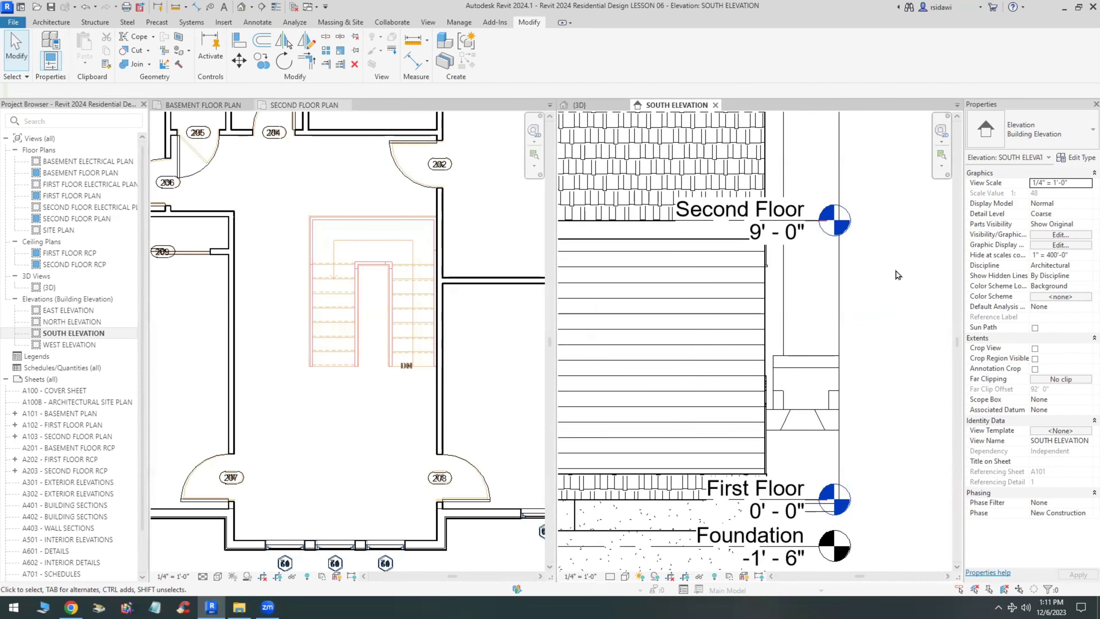
left_click(763, 232)
left_click(761, 231)
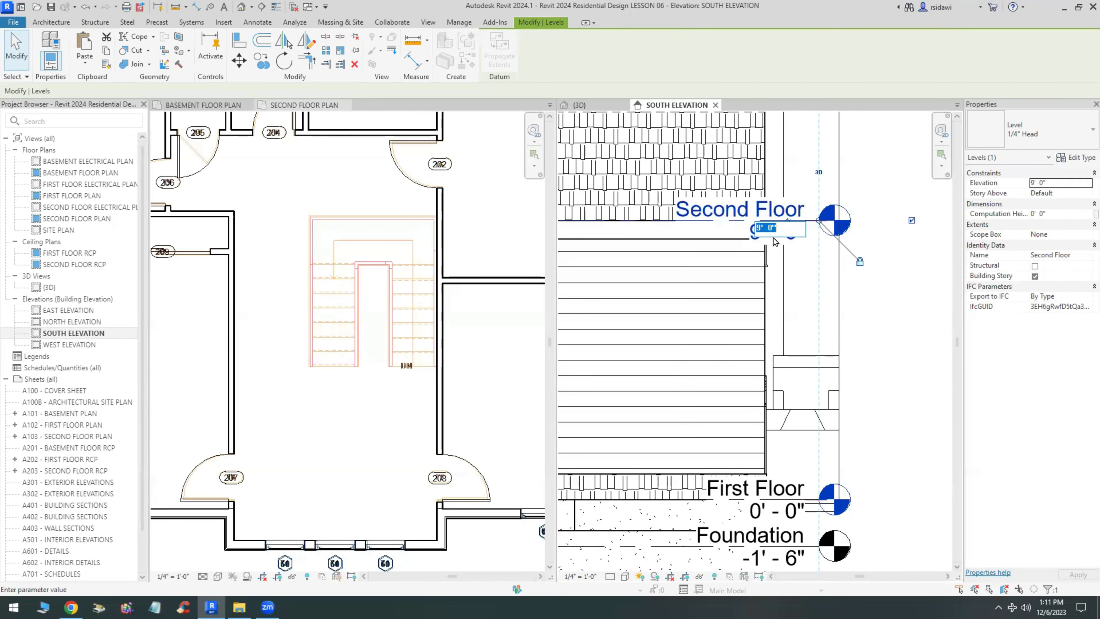
type("12")
key("Return")
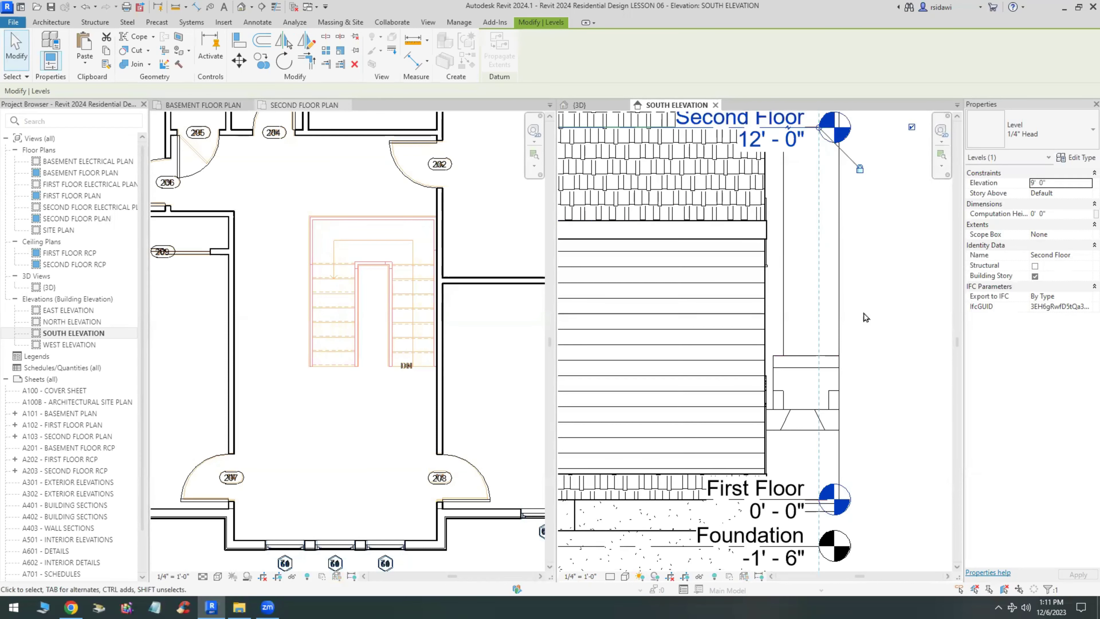
scroll(877, 327, "down", 5)
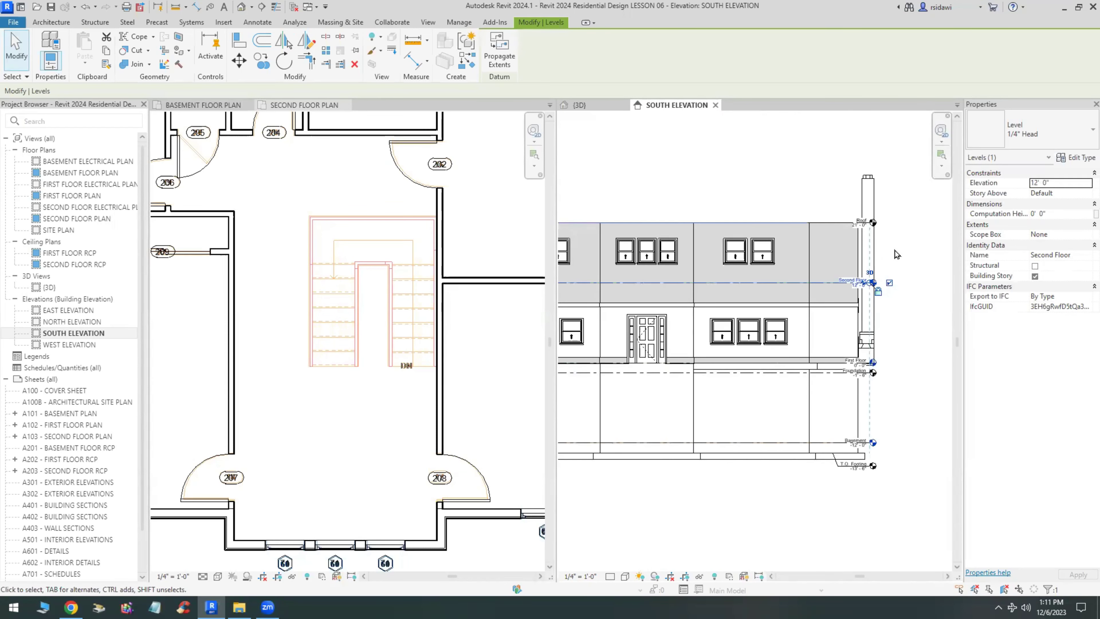
Raise the Roof level to an elevation of 24' and check the whole south elevation.
scroll(887, 223, "up", 5)
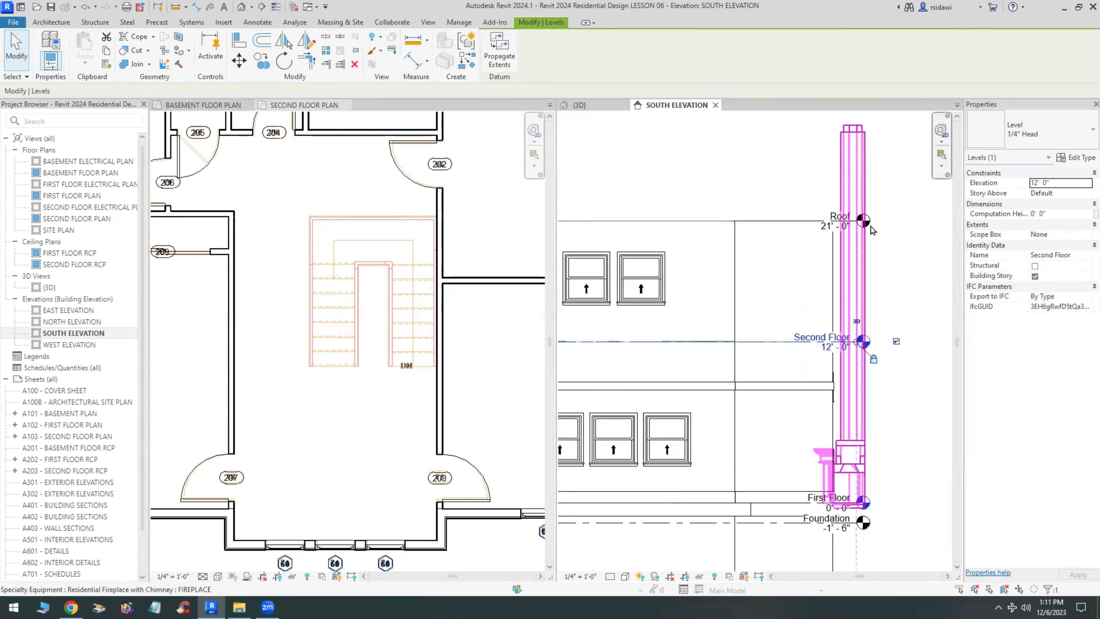
left_click(827, 224)
left_click(819, 228)
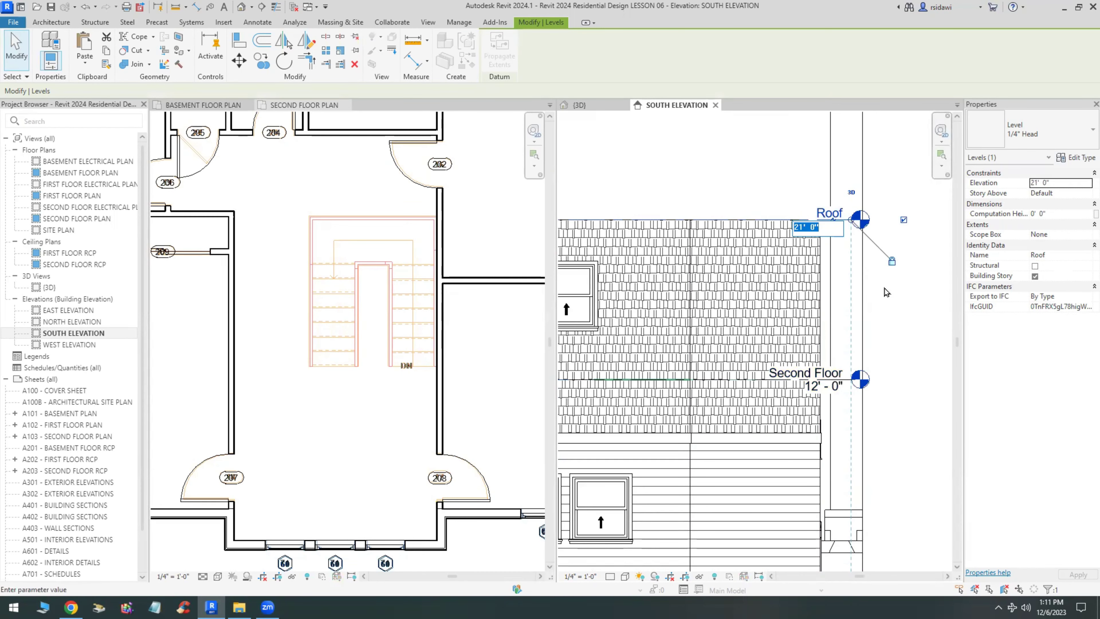
type("24'")
key("Return")
left_click(901, 346)
scroll(908, 391, "down", 3)
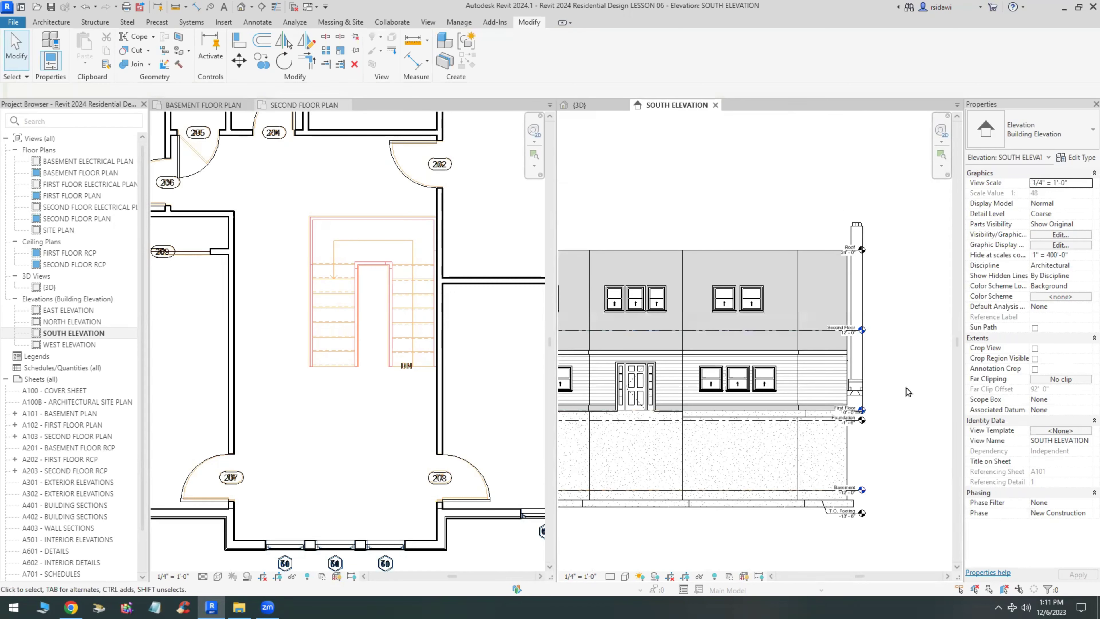
scroll(908, 391, "up", 2)
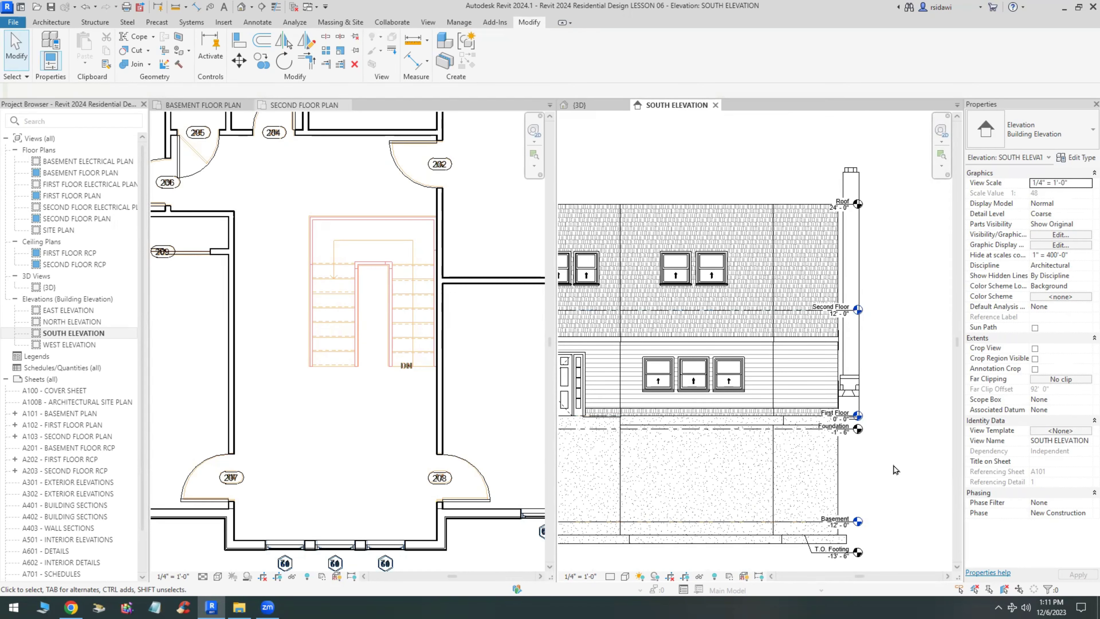
scroll(894, 466, "down", 5)
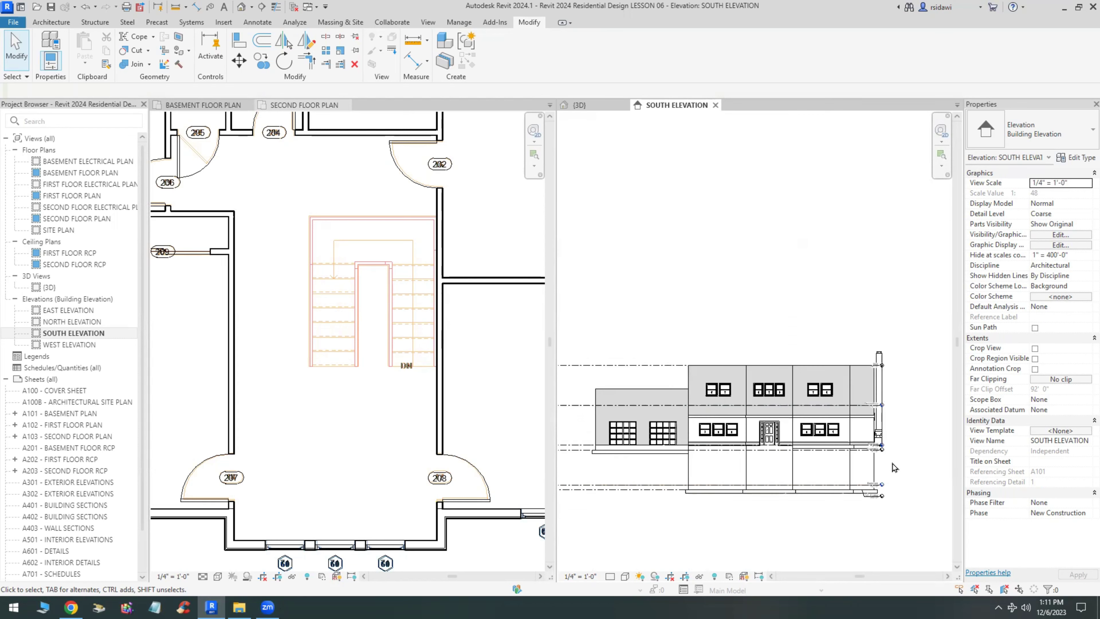
scroll(797, 496, "up", 1)
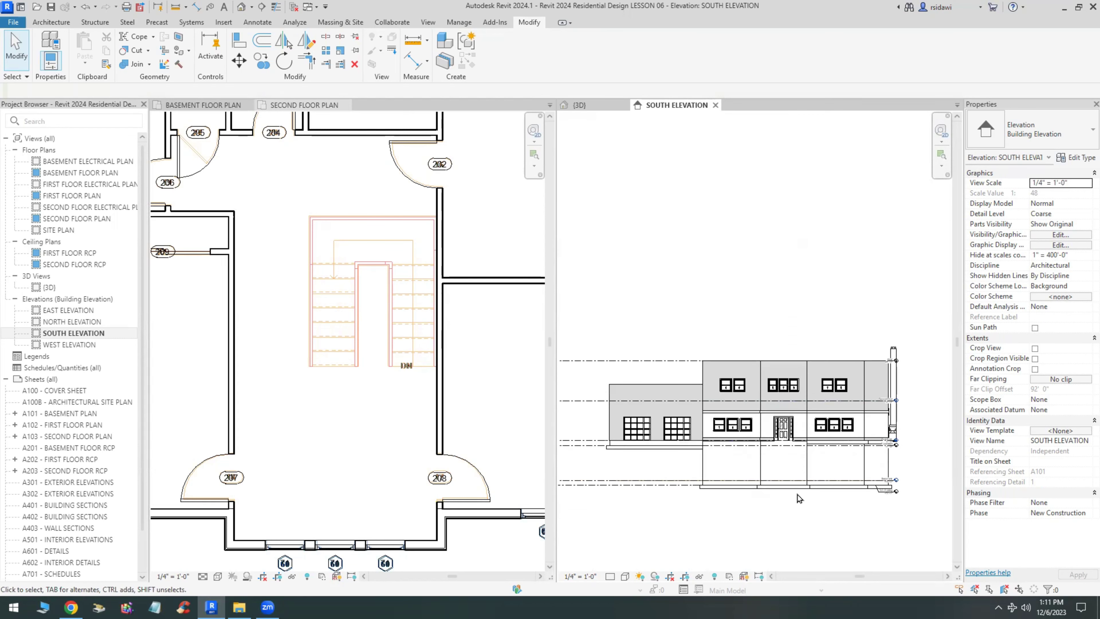
Start a new stair in the second floor plan with base level First Floor and top level Second Floor.
left_click(379, 422)
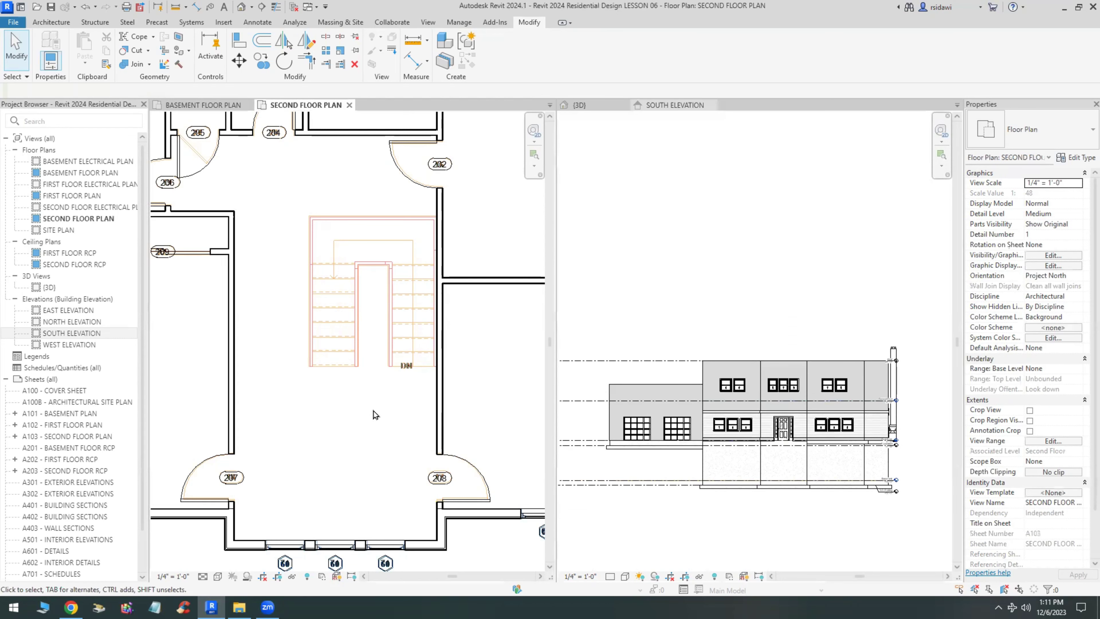
left_click(51, 22)
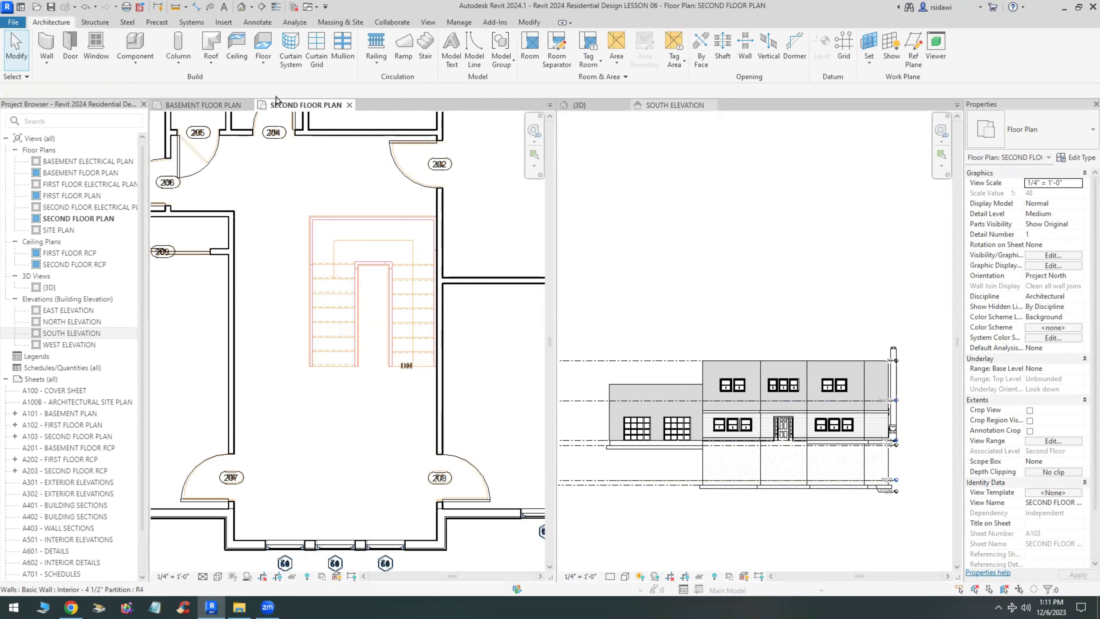
left_click(426, 54)
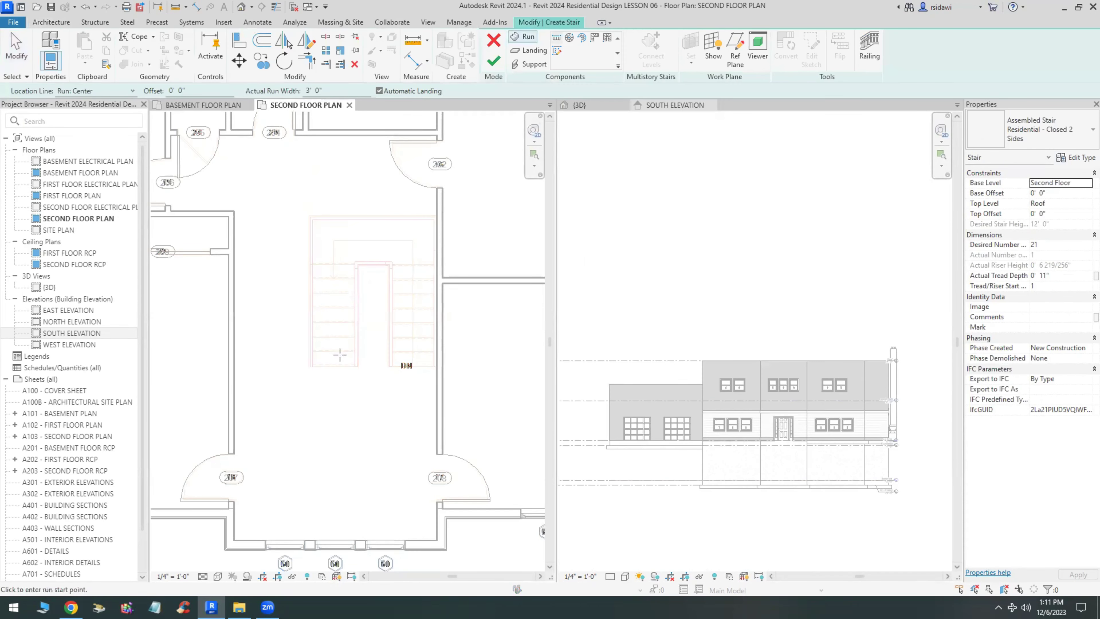
left_click(1084, 186)
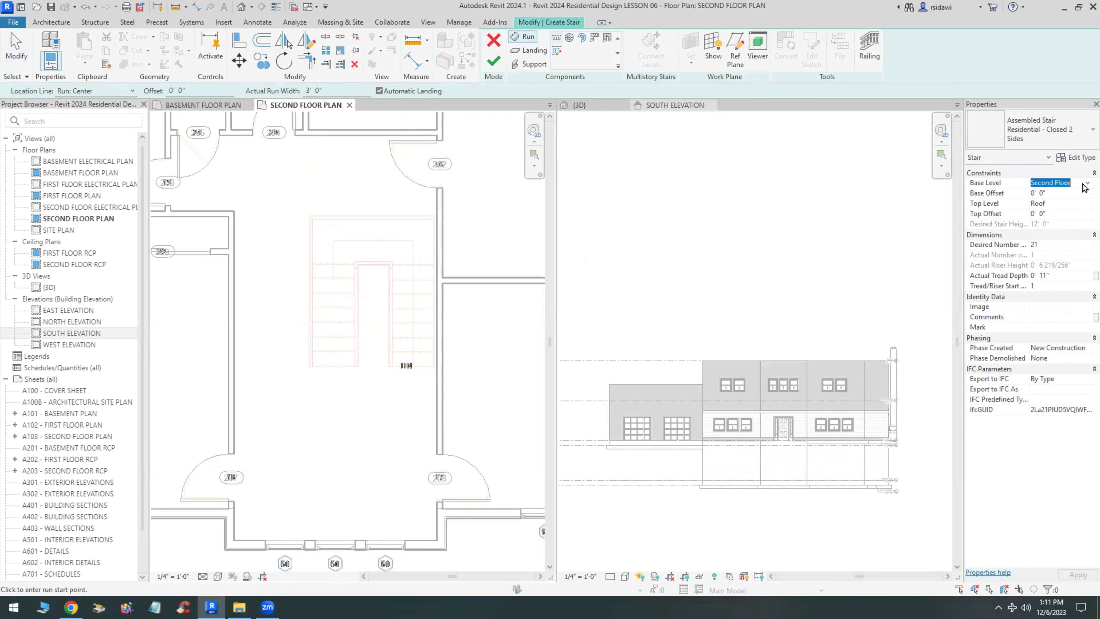
left_click(1086, 184)
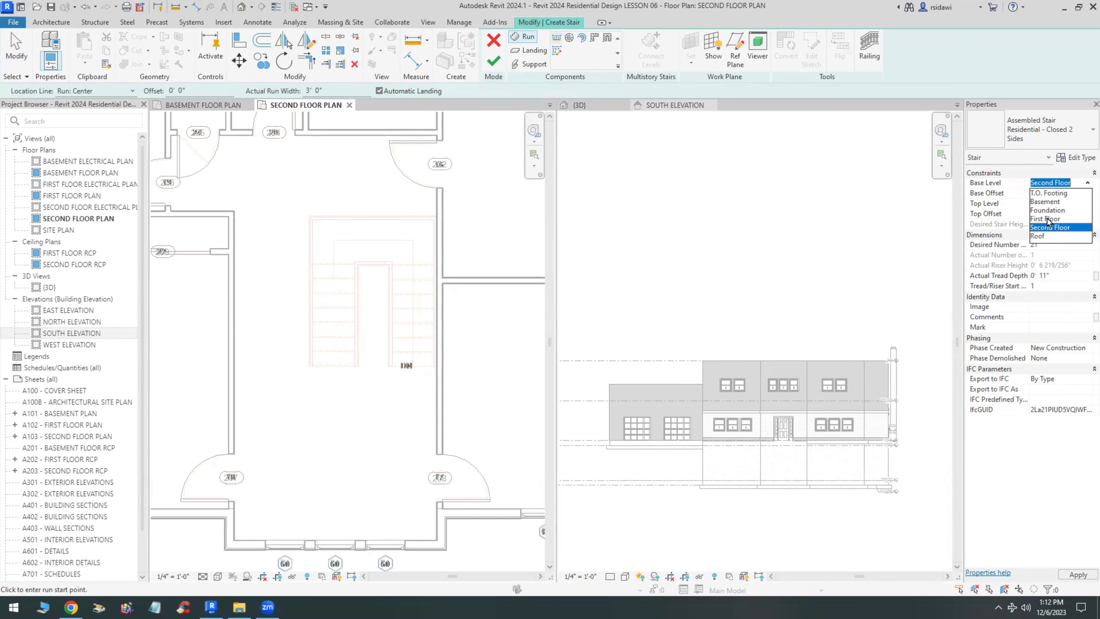
left_click(1047, 220)
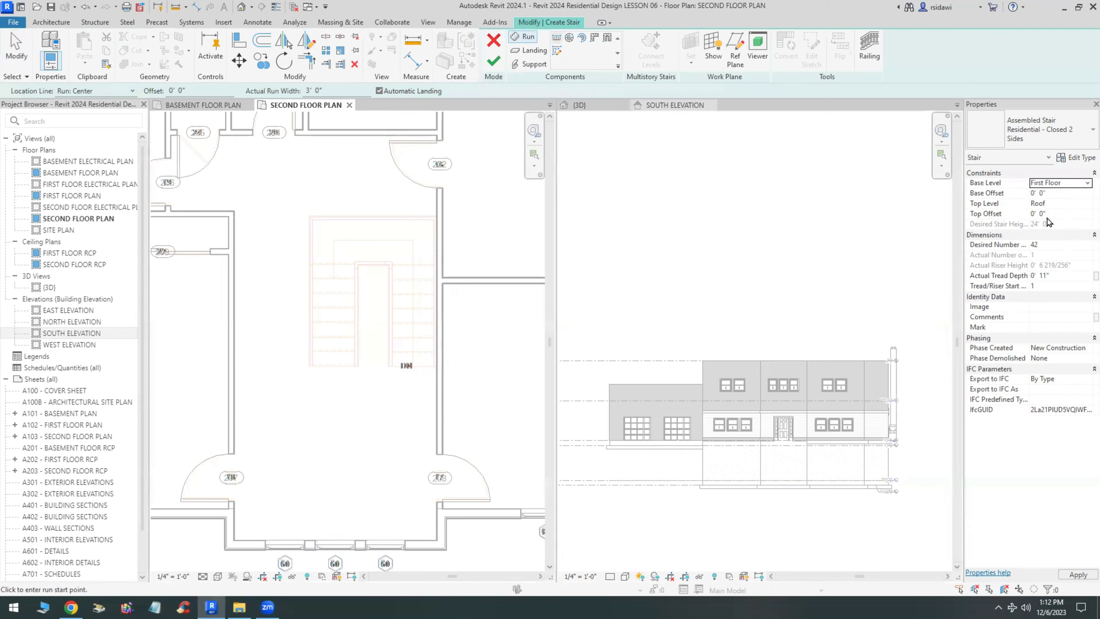
left_click(1084, 207)
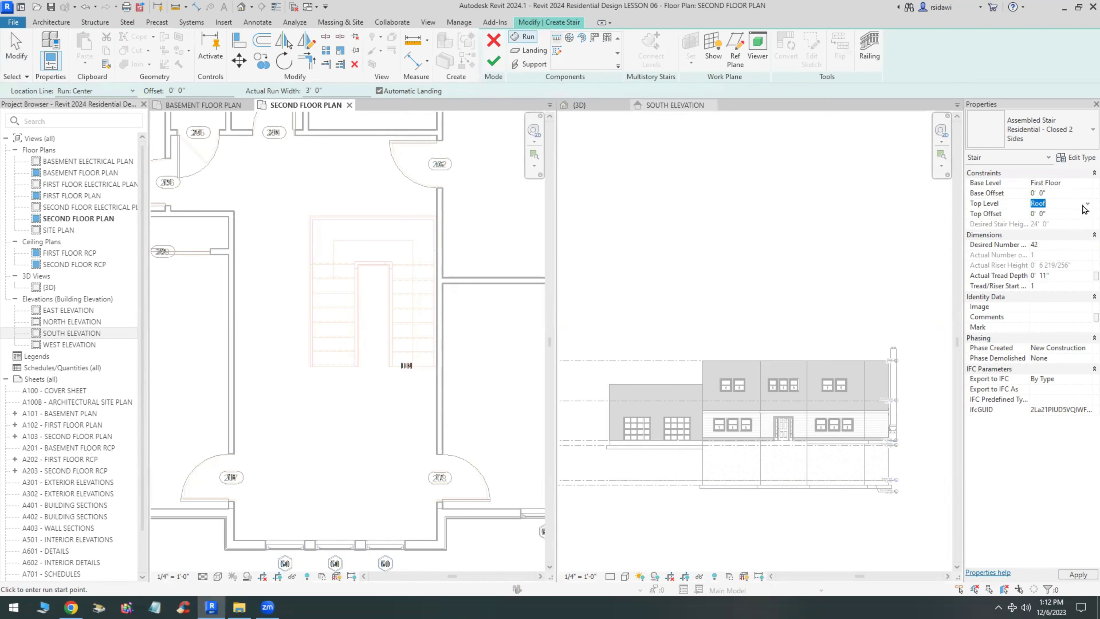
left_click(1085, 206)
left_click(1048, 249)
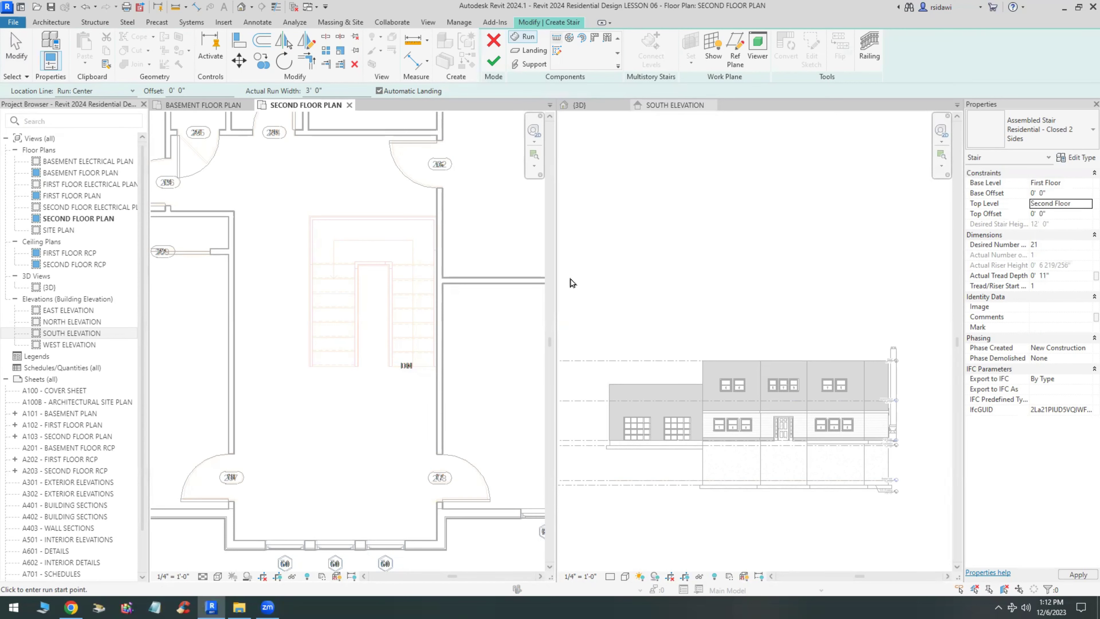
Draw and finish a U-shaped stair over the imported outline, with an 8-riser first run, automatic landing and 13-riser return run, checking it in 3D.
left_click(333, 366)
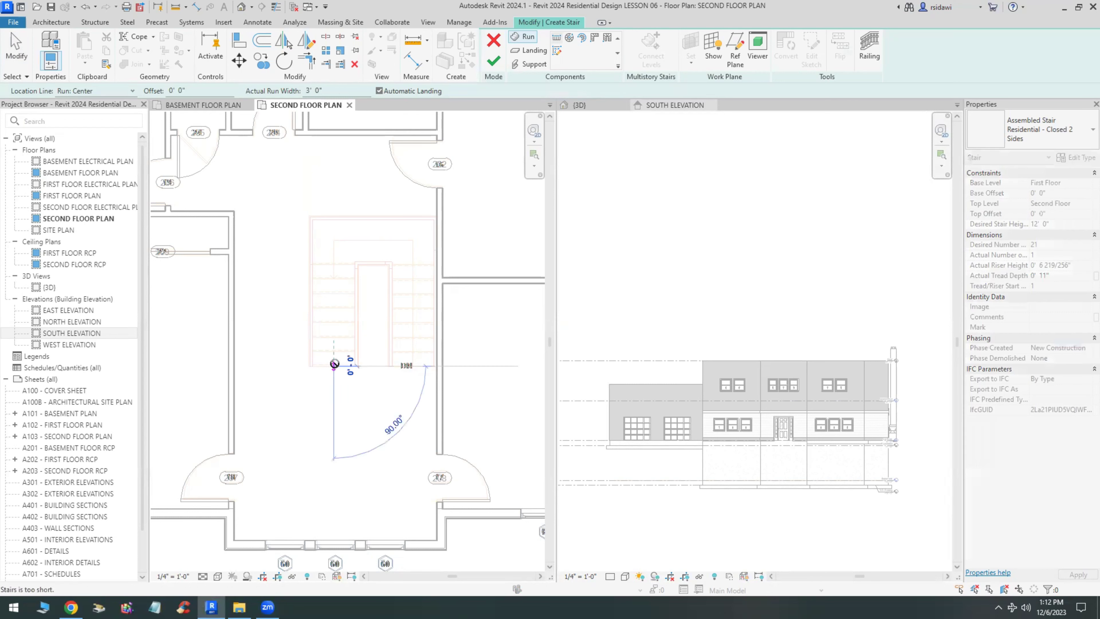
left_click(333, 264)
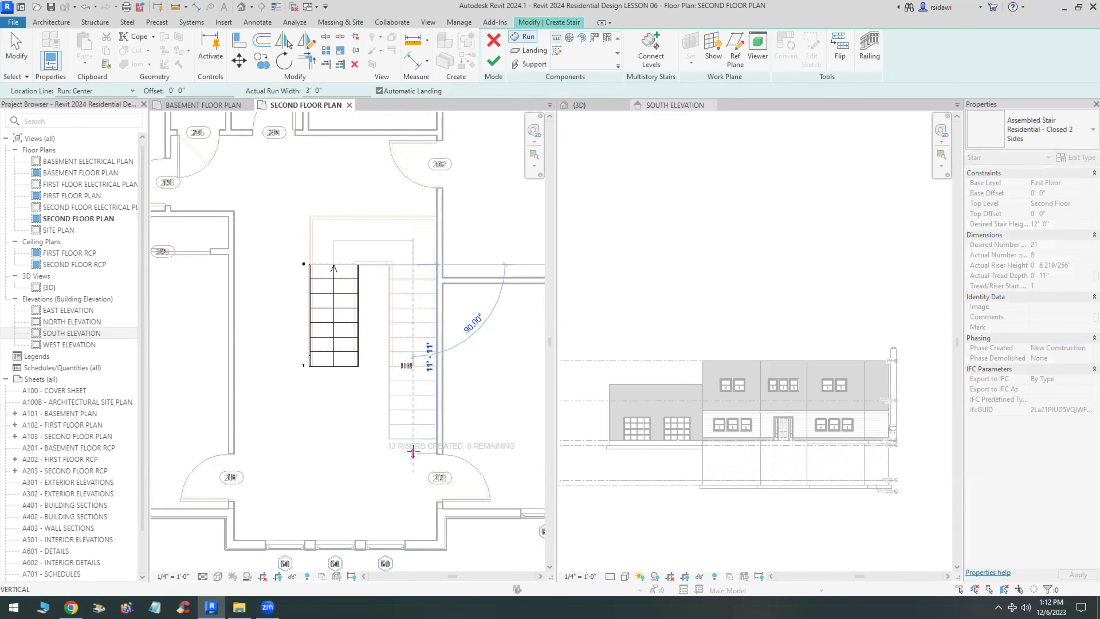
left_click(413, 473)
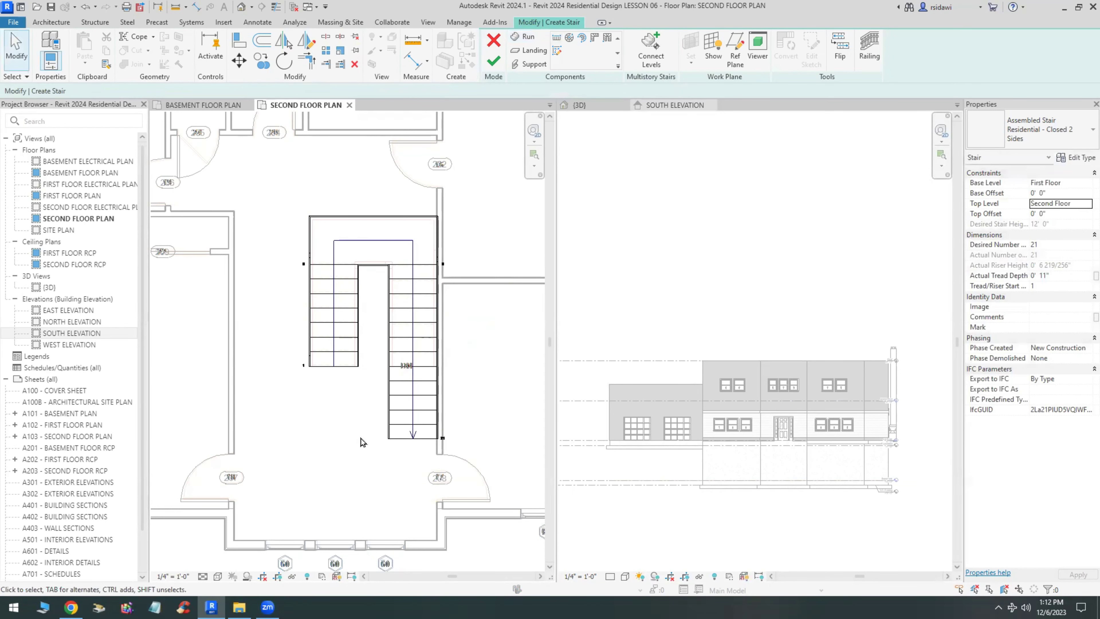
left_click(590, 108)
scroll(786, 365, "up", 4)
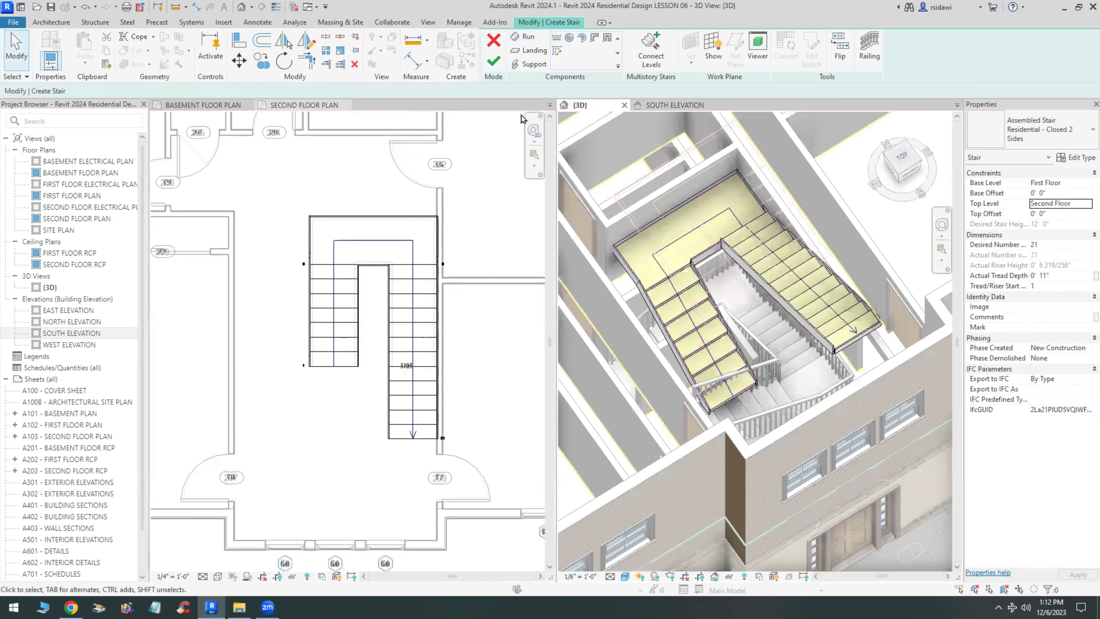
left_click(494, 65)
left_click(338, 460)
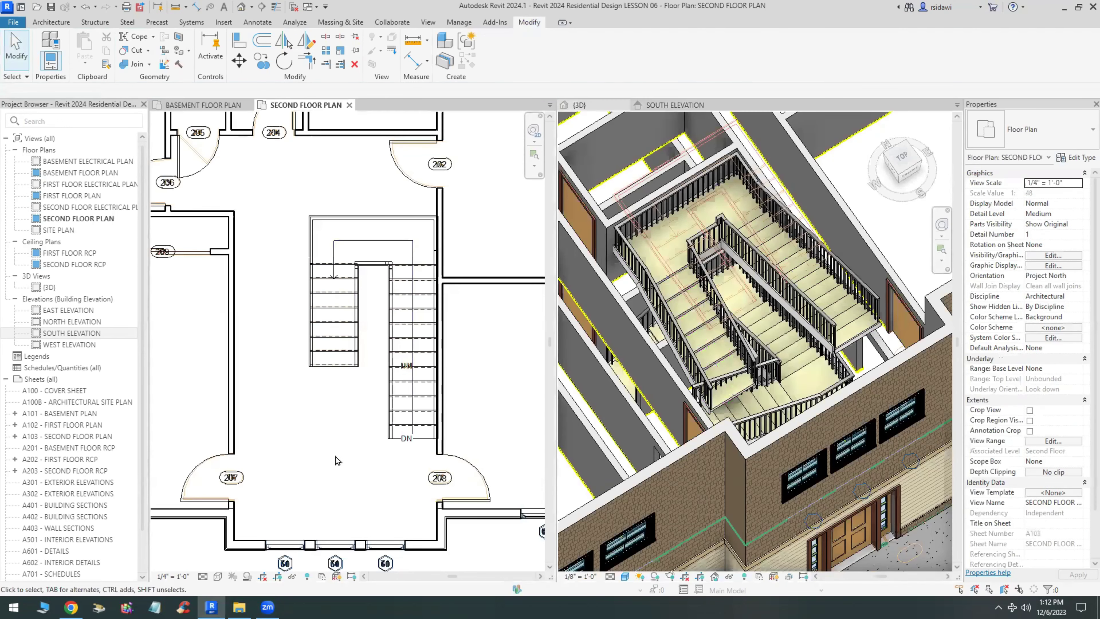
scroll(391, 444, "up", 2)
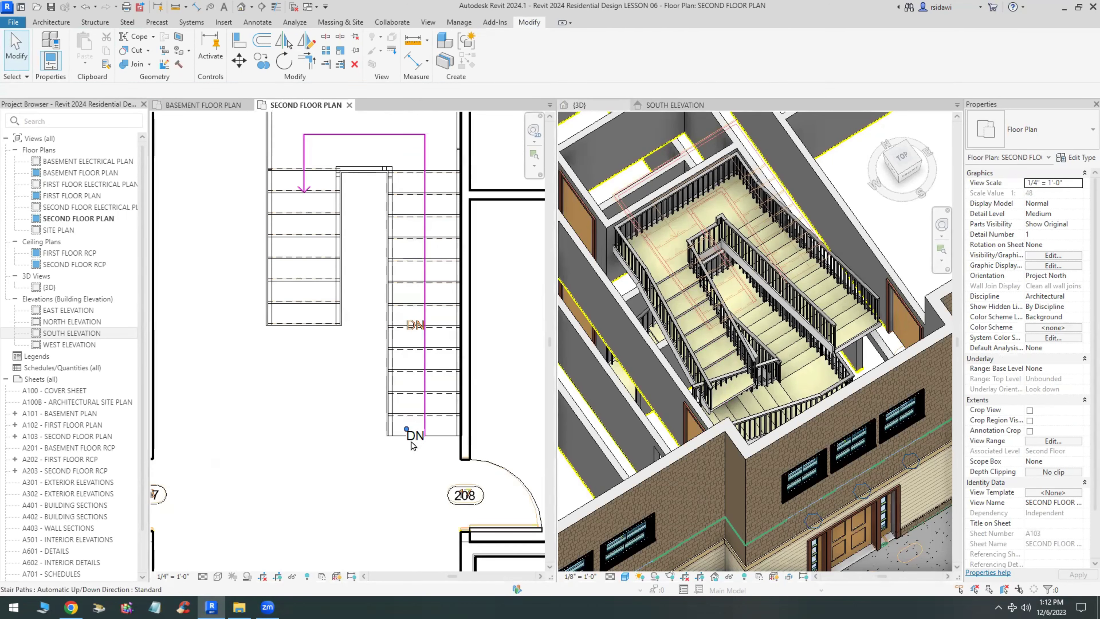
scroll(338, 461, "down", 6)
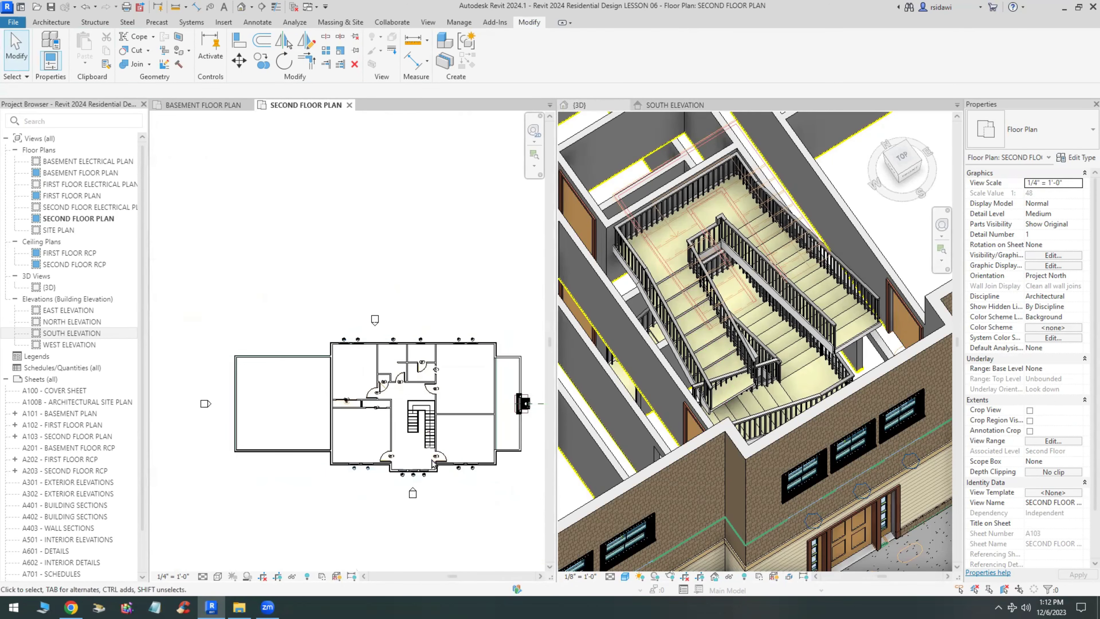
Open the basement stair for editing in the basement floor plan and delete all of its runs, landings and supports.
middle_click_drag(348, 456, 286, 440)
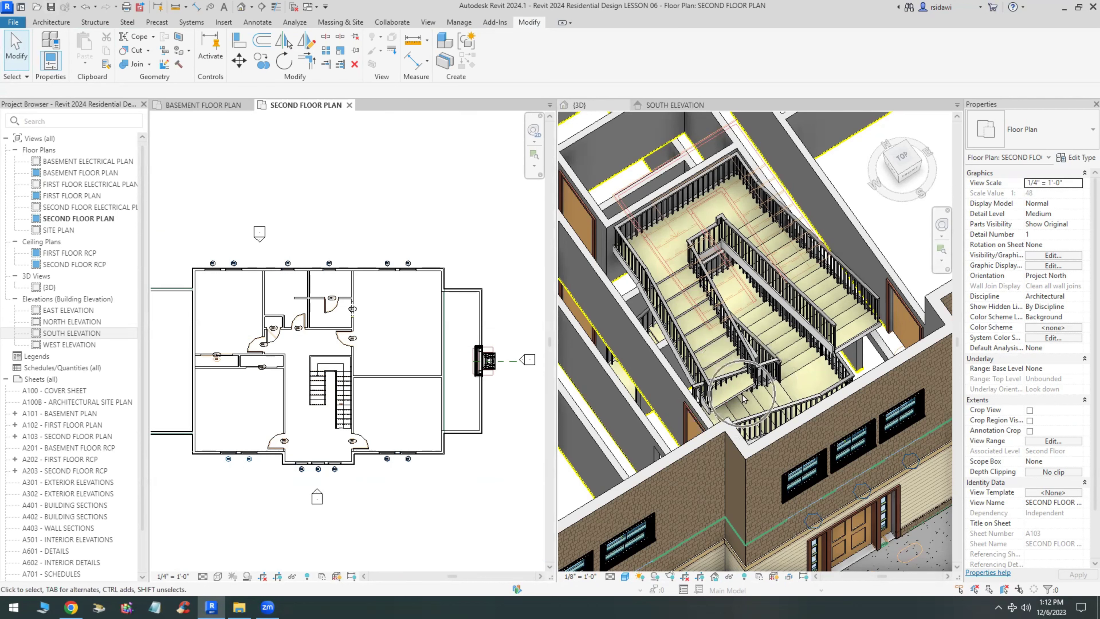
scroll(779, 372, "down", 3)
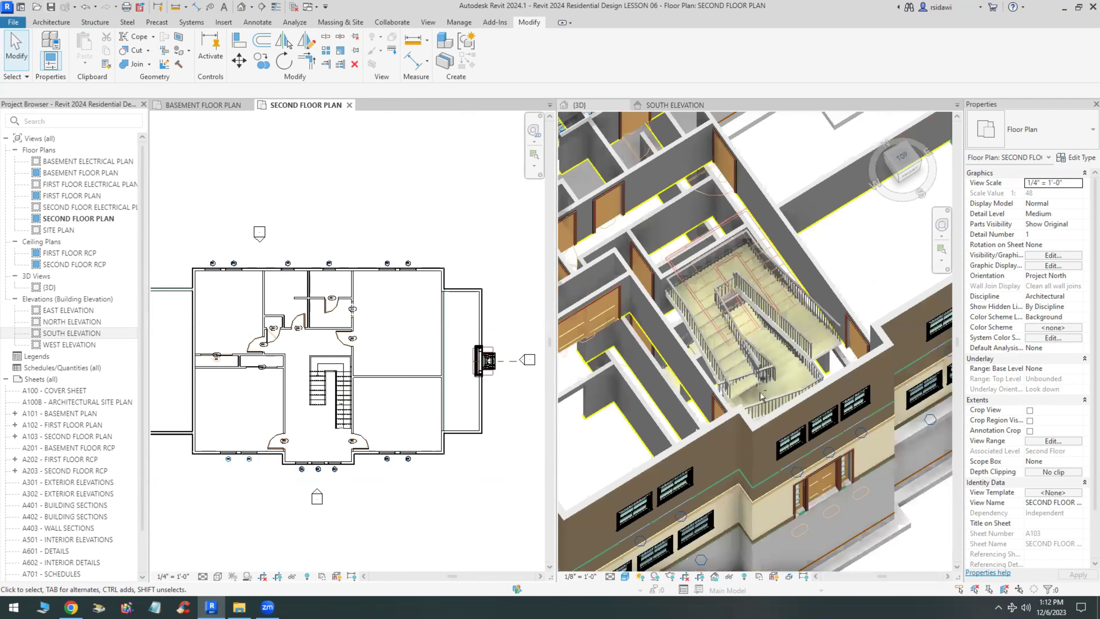
left_click(761, 396)
middle_click_drag(821, 403, 746, 403, "shift")
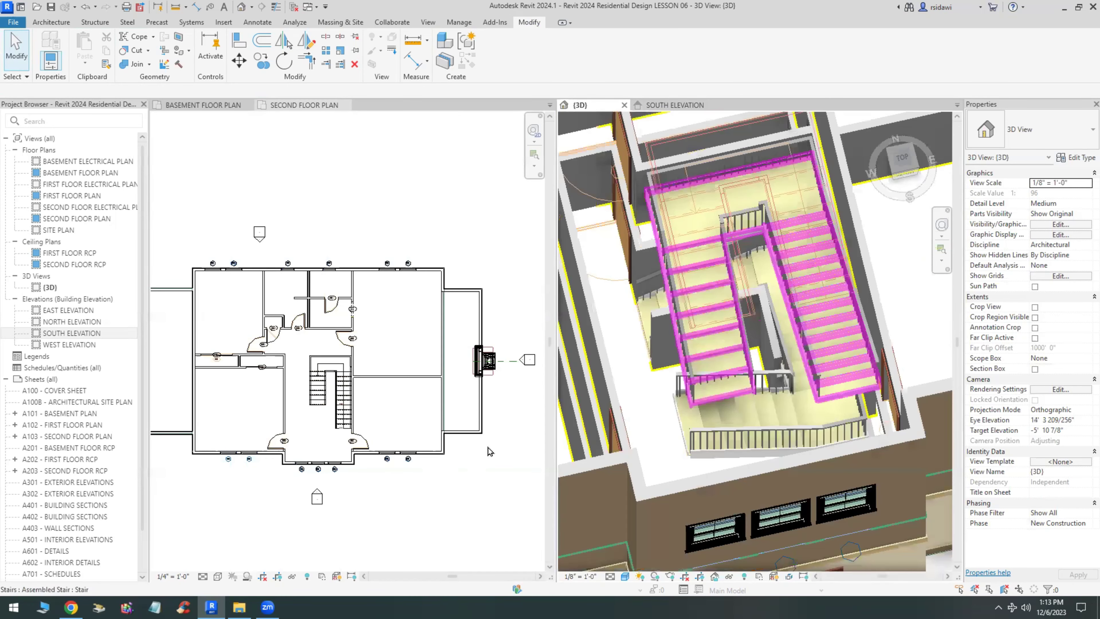
left_click(208, 104)
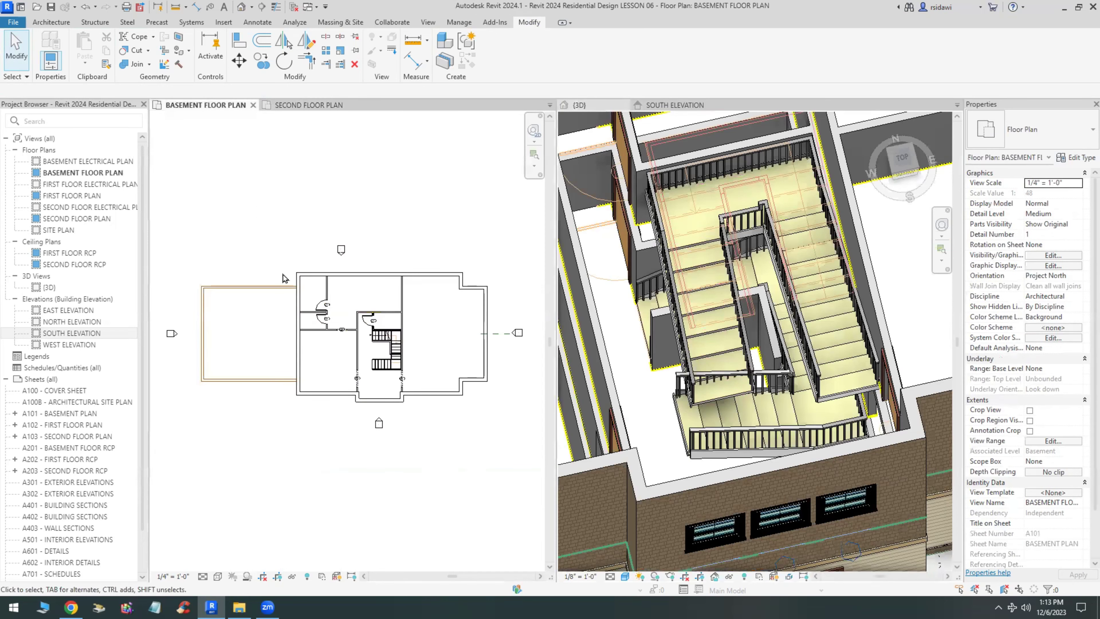
scroll(386, 342, "up", 8)
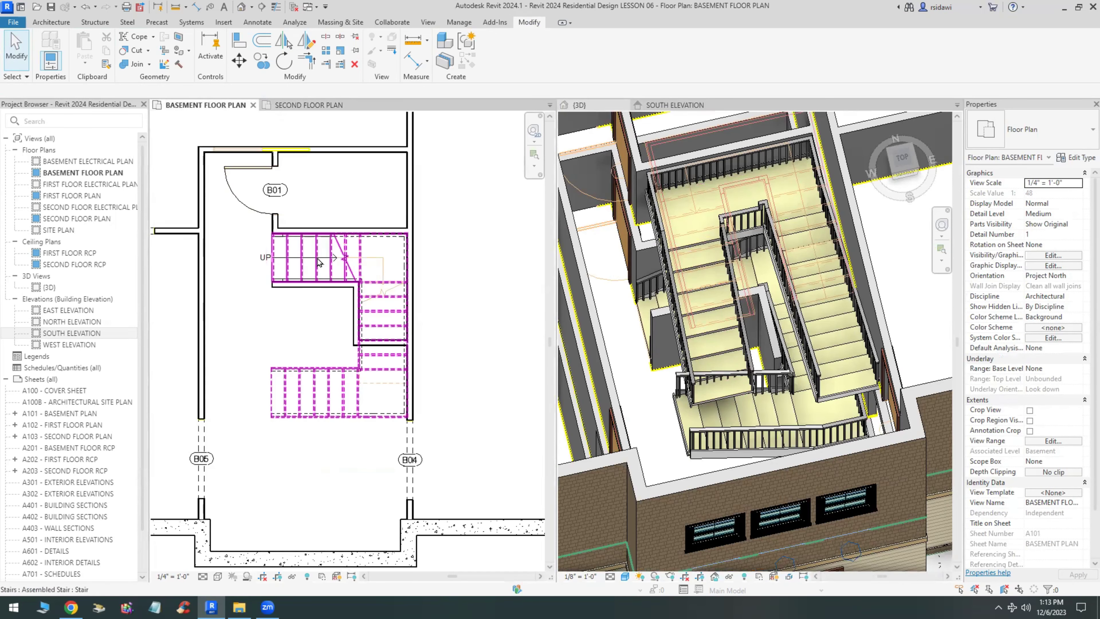
left_click(318, 259)
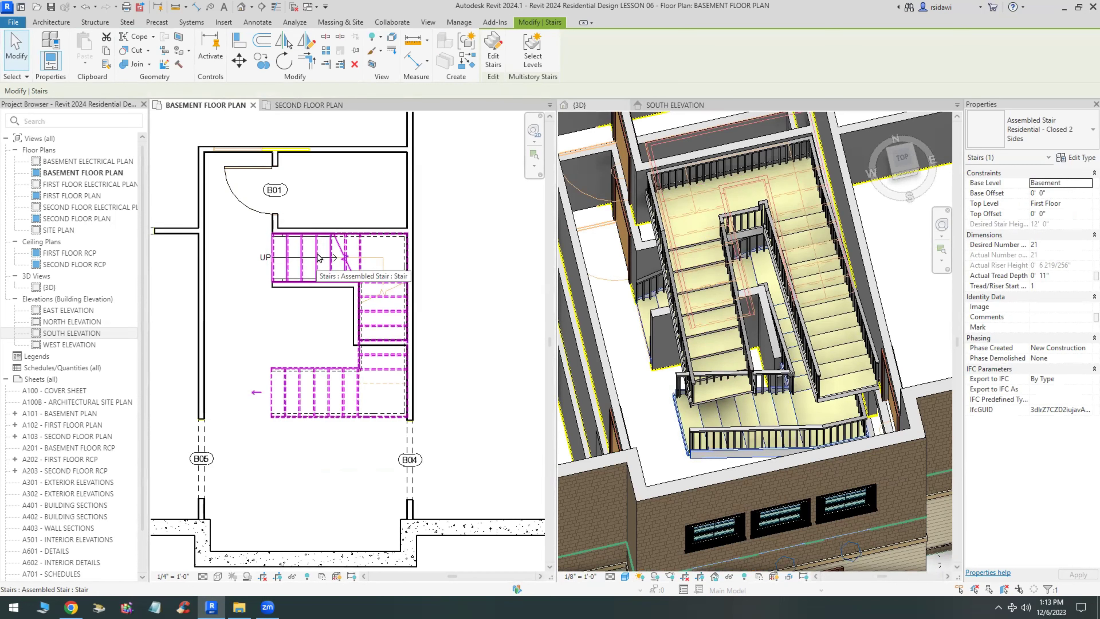
left_click(494, 50)
left_click_drag(234, 214, 491, 425)
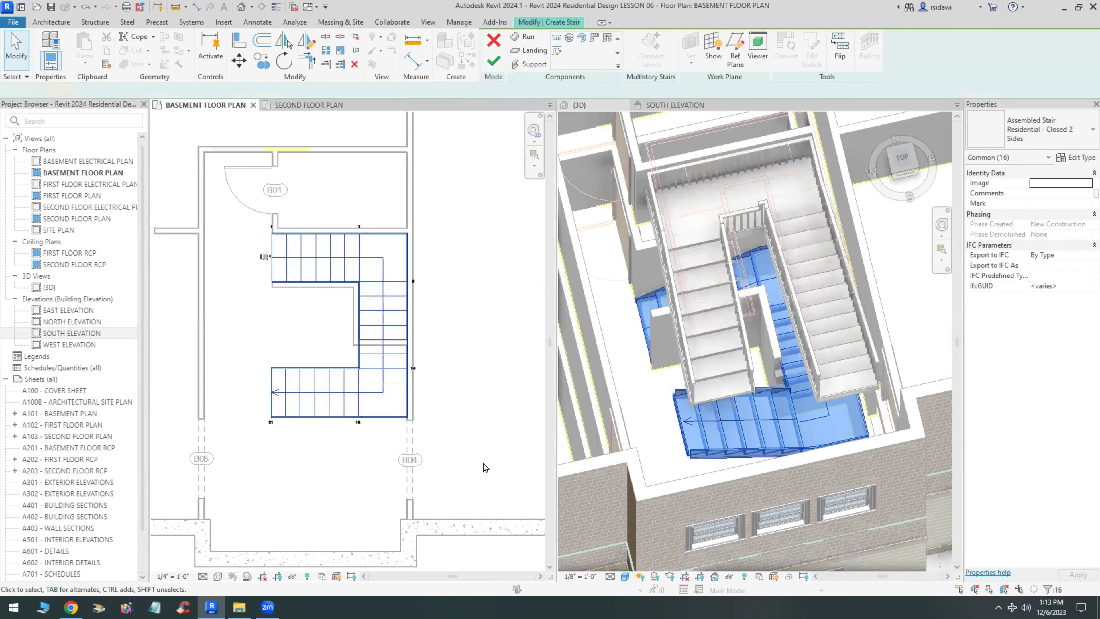
left_click(486, 421)
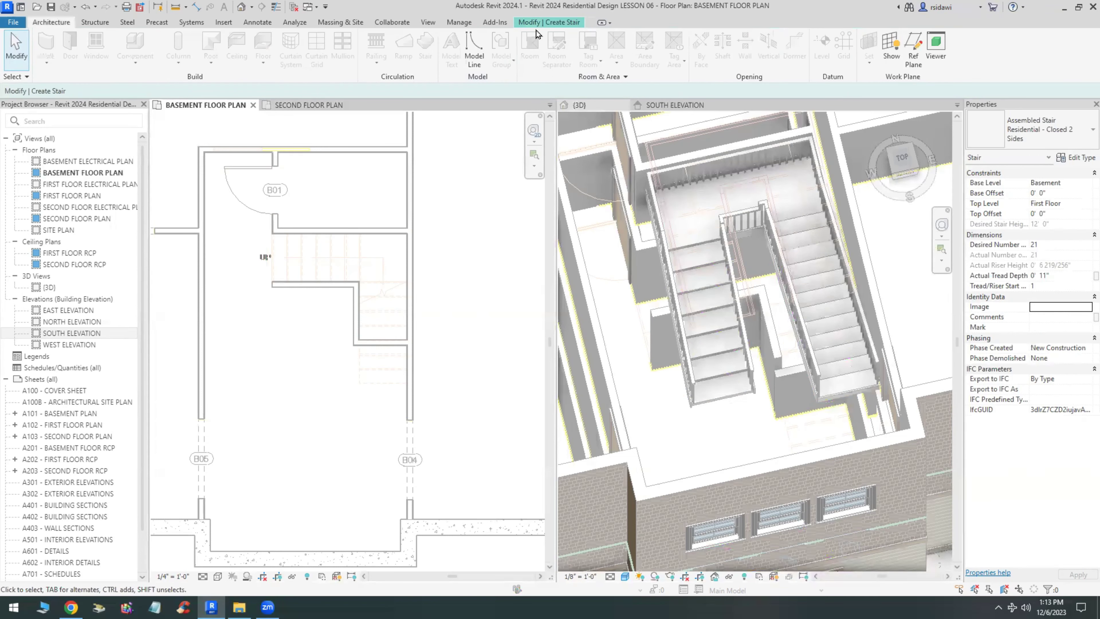
Draw three 3' wide stair runs of 8, 4 and 9 risers in a U shape around the partition, using automatic landings.
left_click(532, 42)
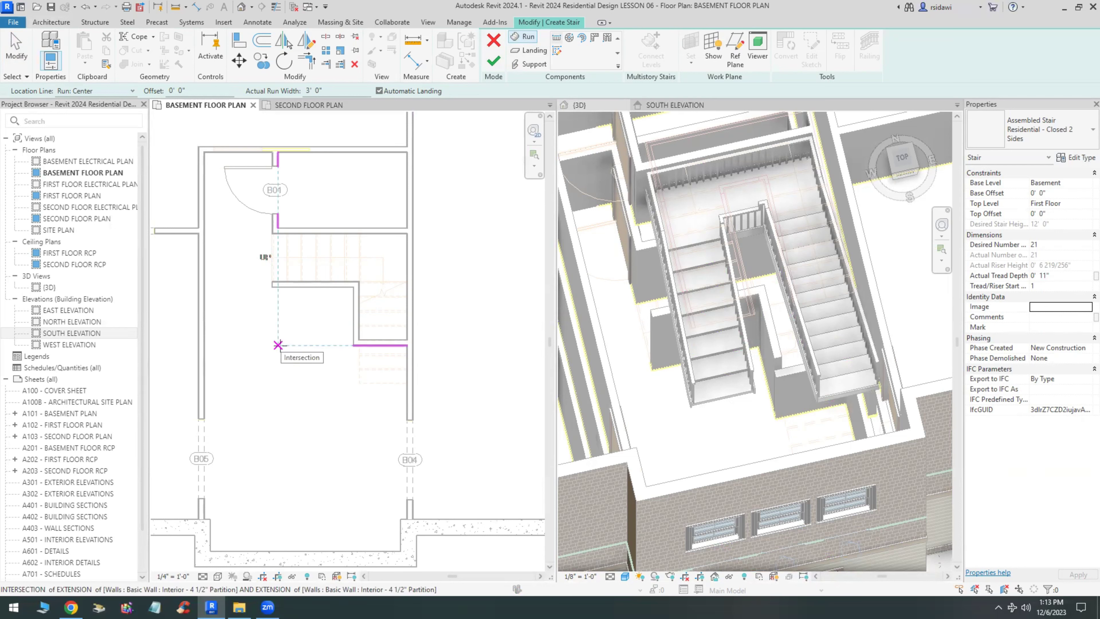
left_click(285, 376)
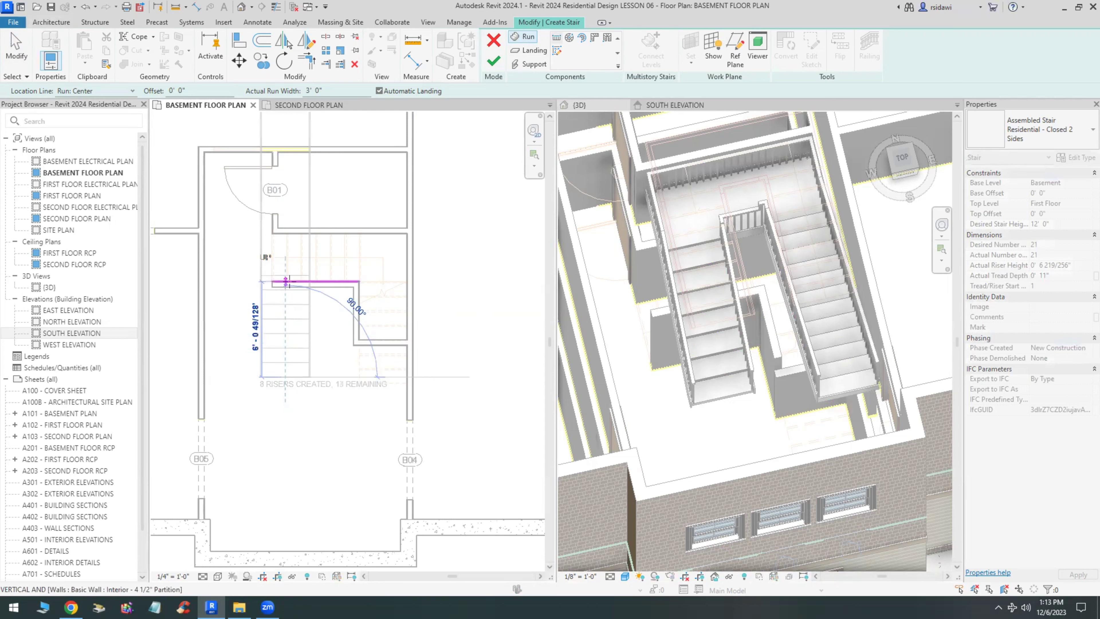
left_click(285, 281)
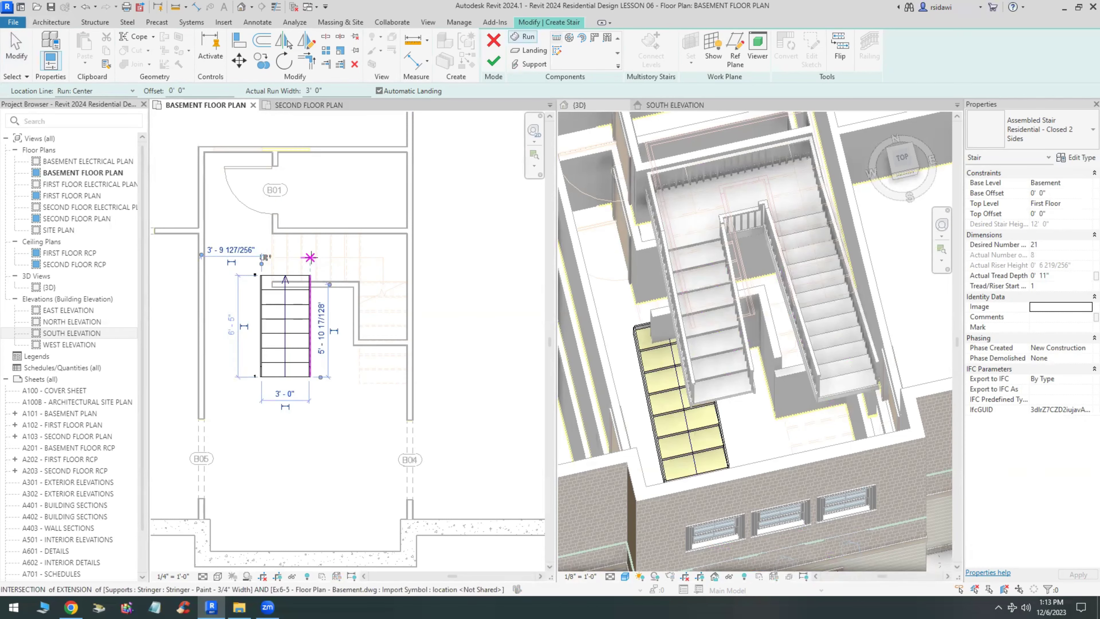
left_click(310, 257)
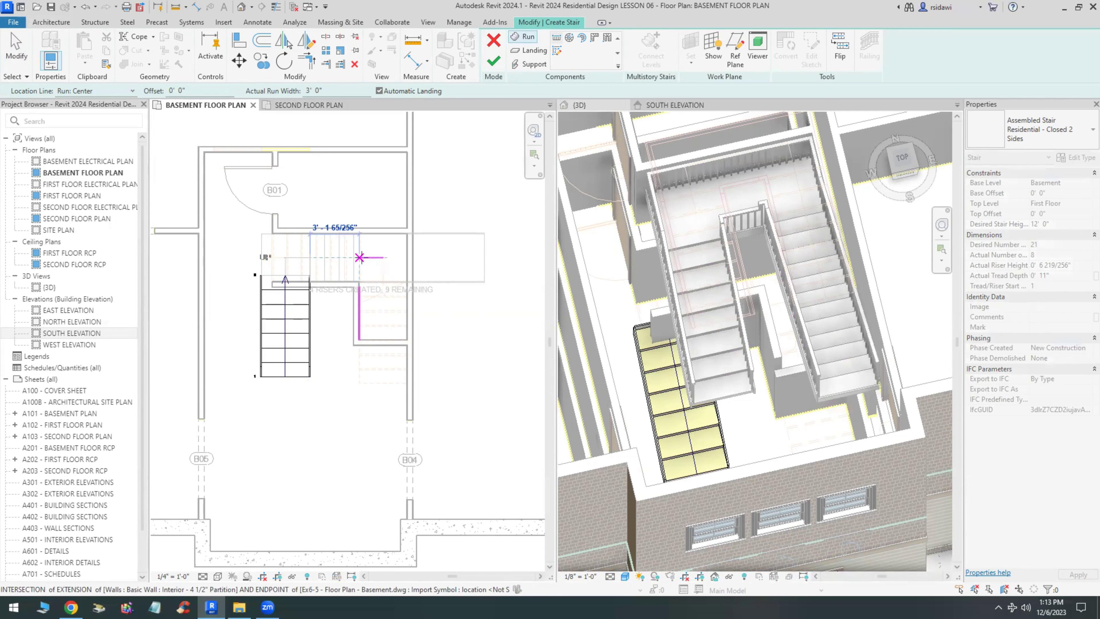
left_click(360, 258)
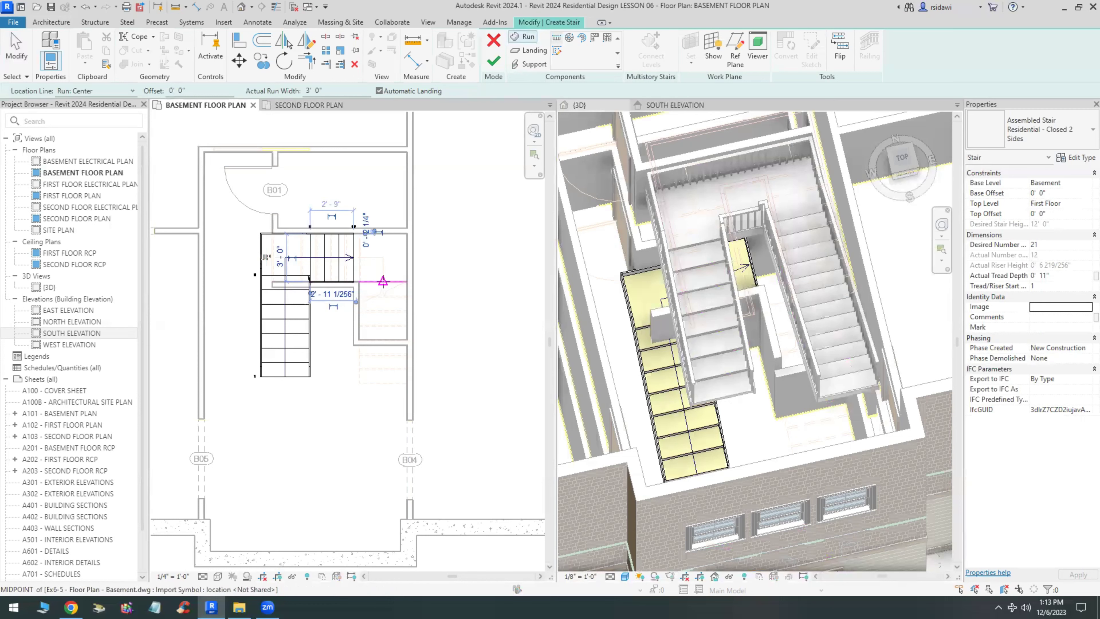
left_click(382, 281)
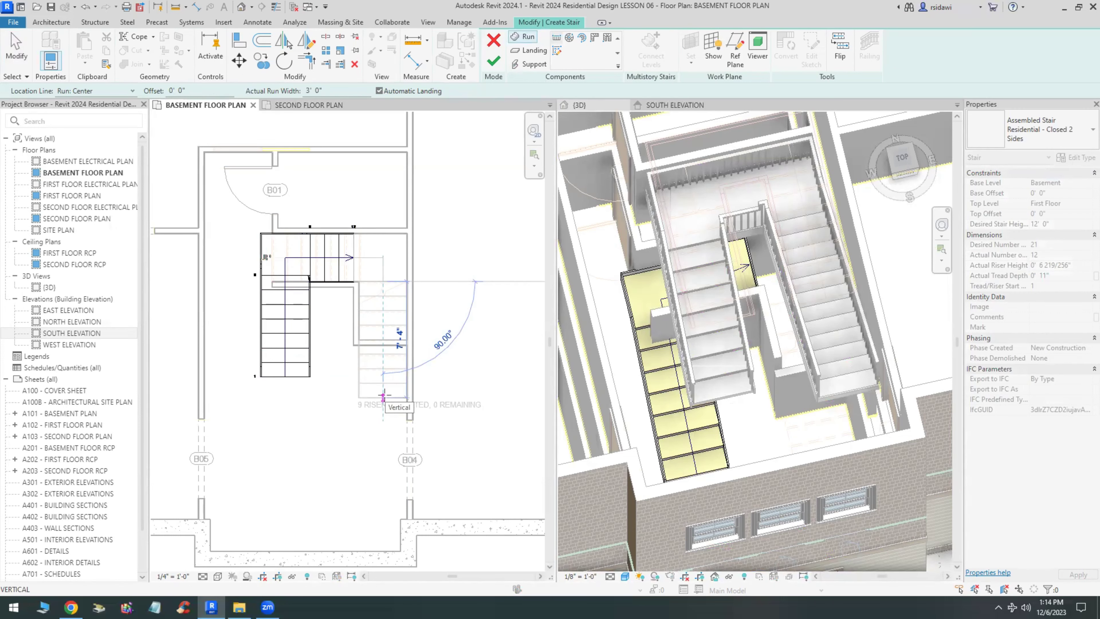
left_click(382, 395)
key("Escape")
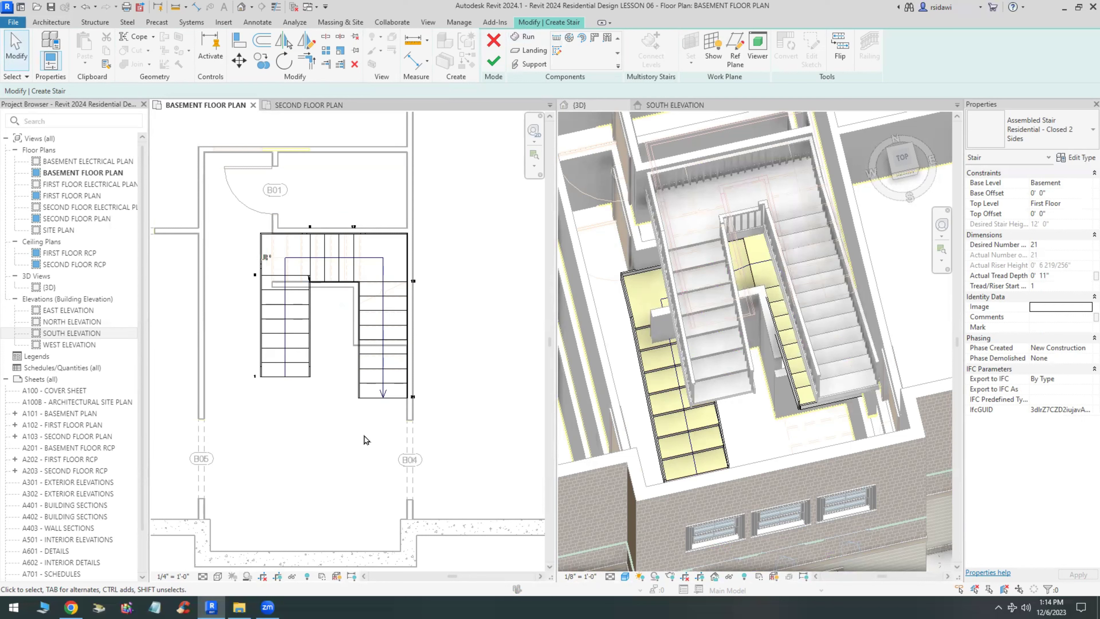
Shorten the last run of the basement stair by one riser at its upper end, to 8 risers.
left_click(381, 409)
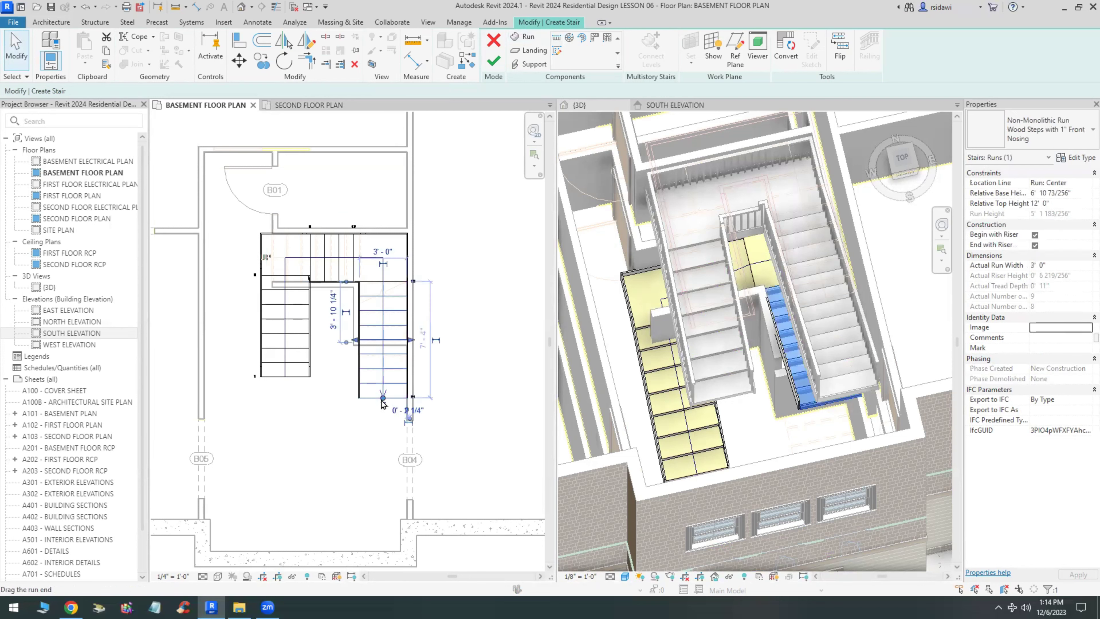
left_click_drag(383, 409, 382, 391)
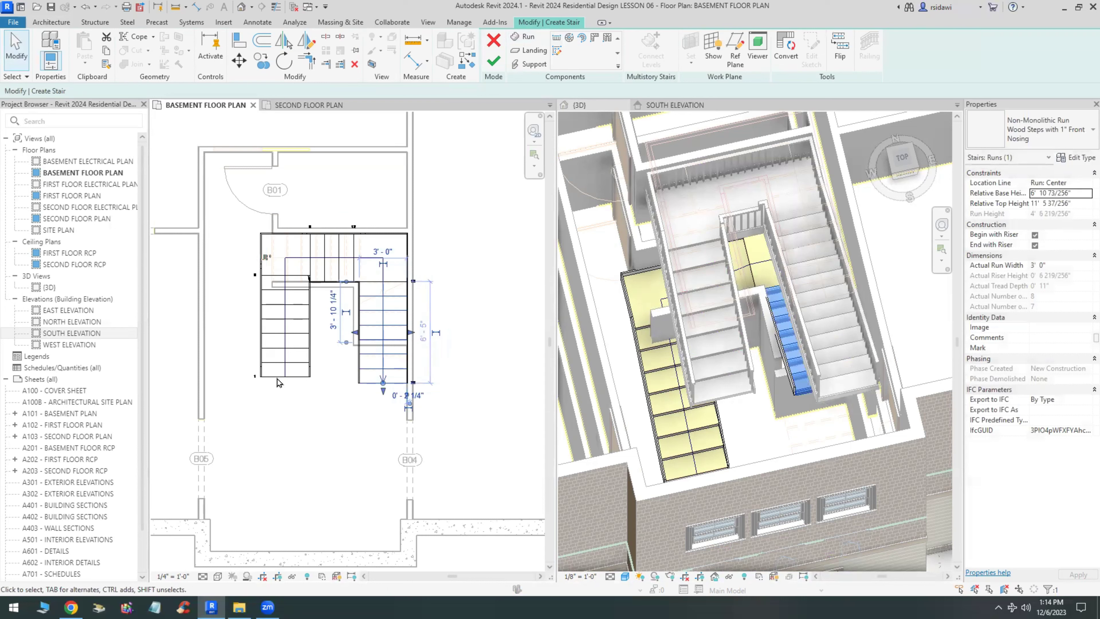
Try to extend the first run of the basement stair at its starting end.
left_click(285, 380)
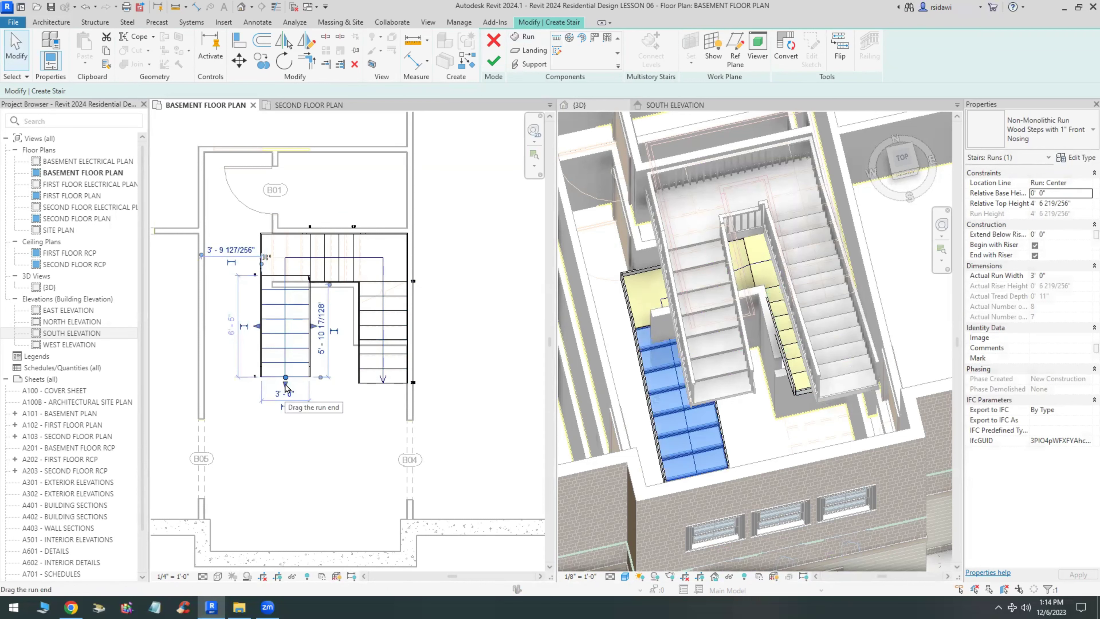
key("l")
key("i")
left_click(261, 275)
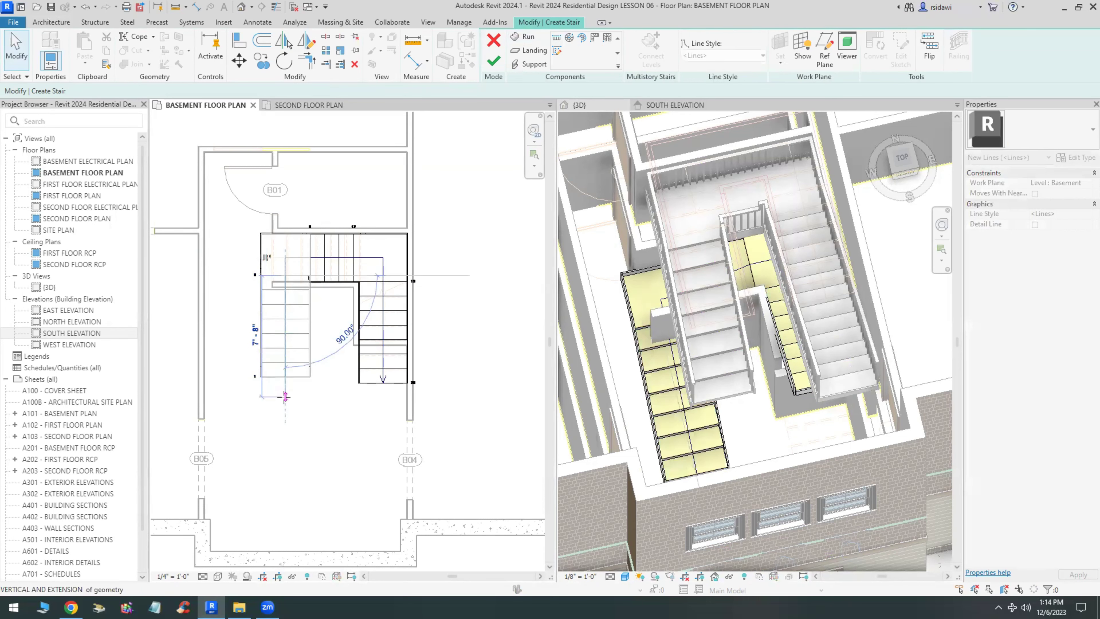
left_click(286, 393)
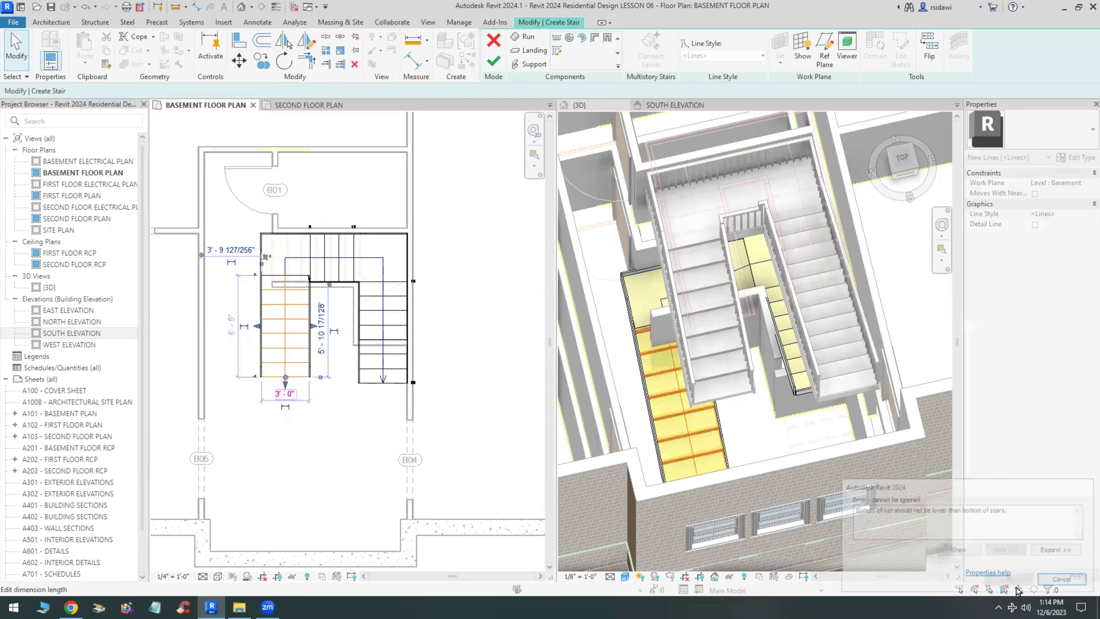
key("Escape")
left_click(435, 474)
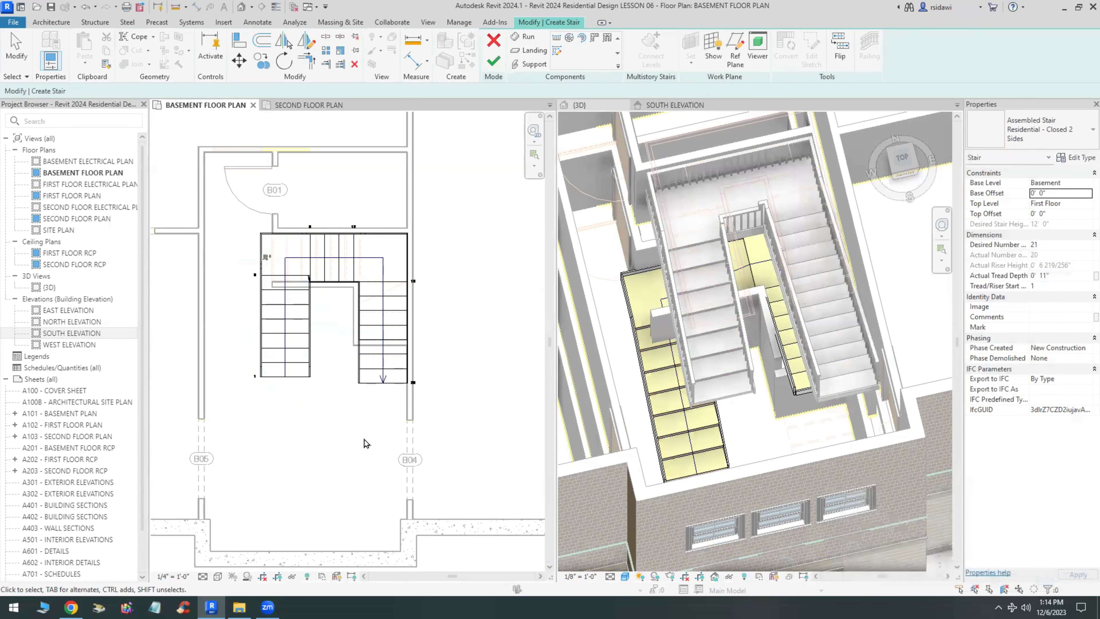
Align the last riser line of the first run with the centerline of the short interior partition.
scroll(319, 329, "up", 4)
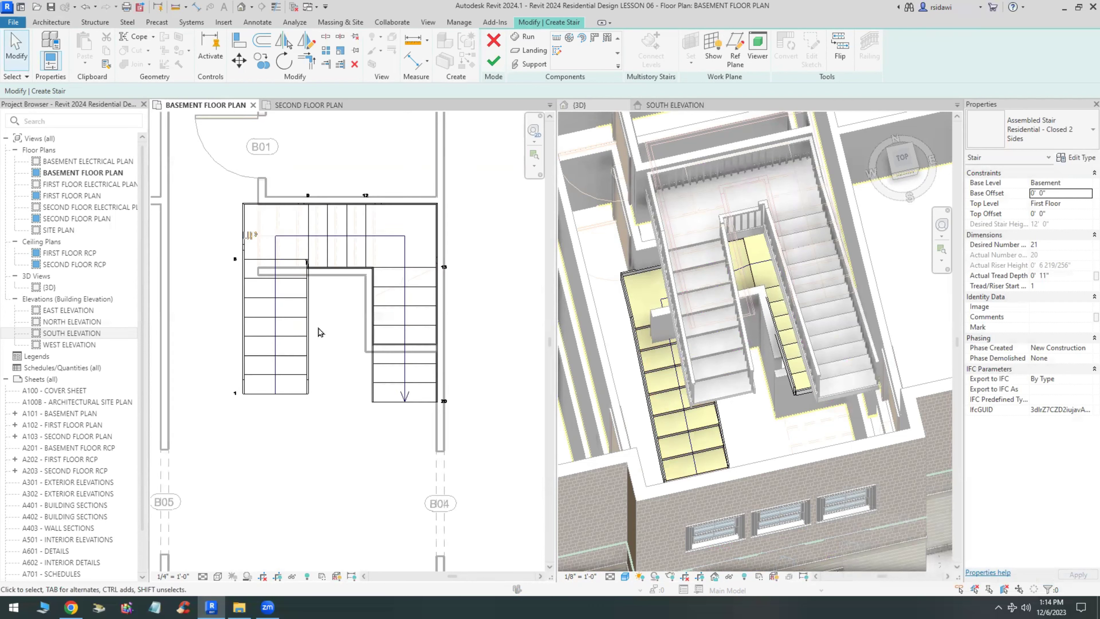
left_click(239, 41)
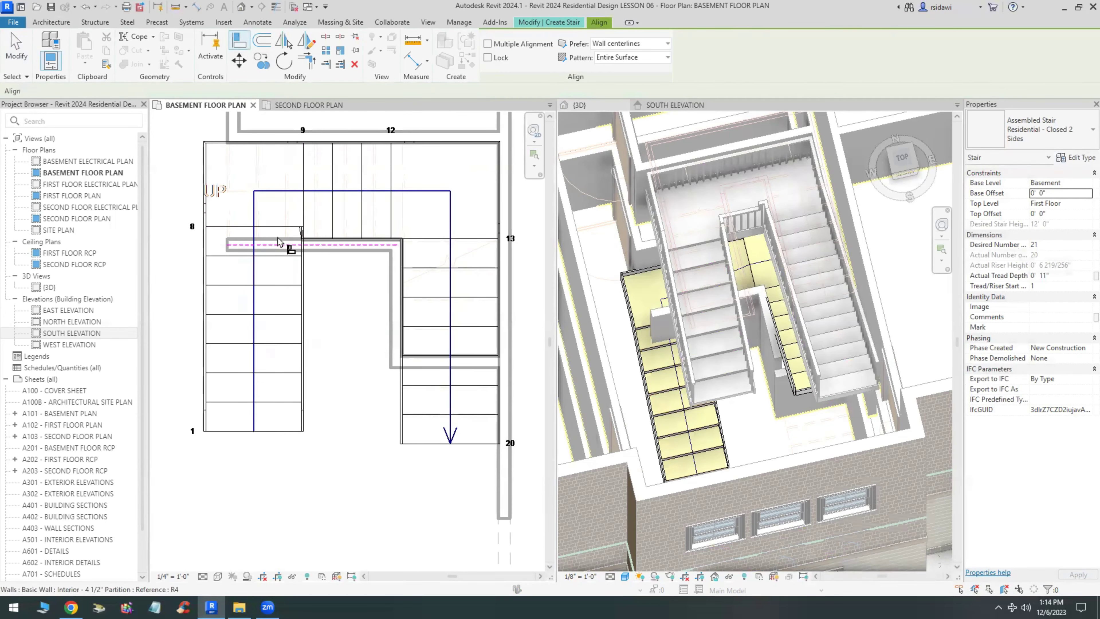
left_click(296, 243)
left_click(294, 227)
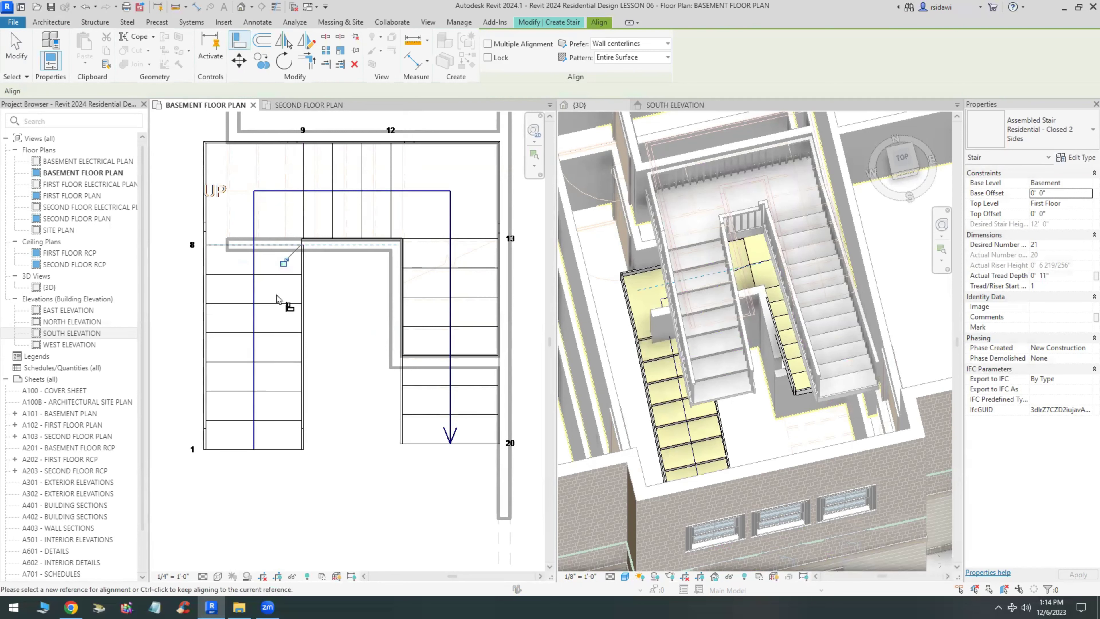
key("Escape")
key("Escape")
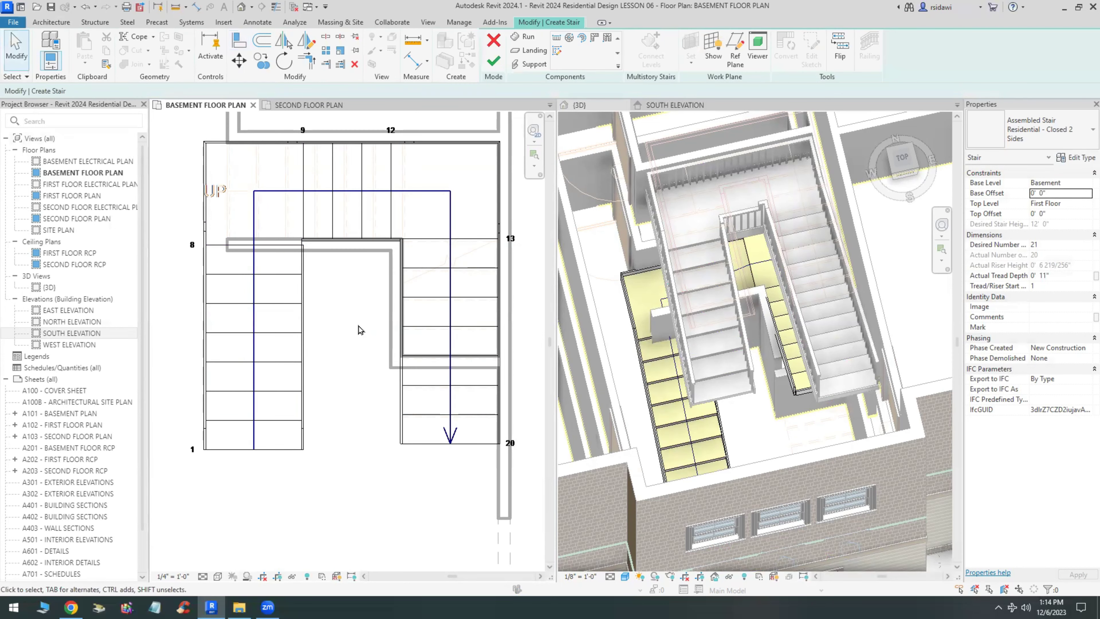
Align the first run's last riser line, at riser 8, with the last run's starting riser line at riser 13.
scroll(359, 330, "down", 2)
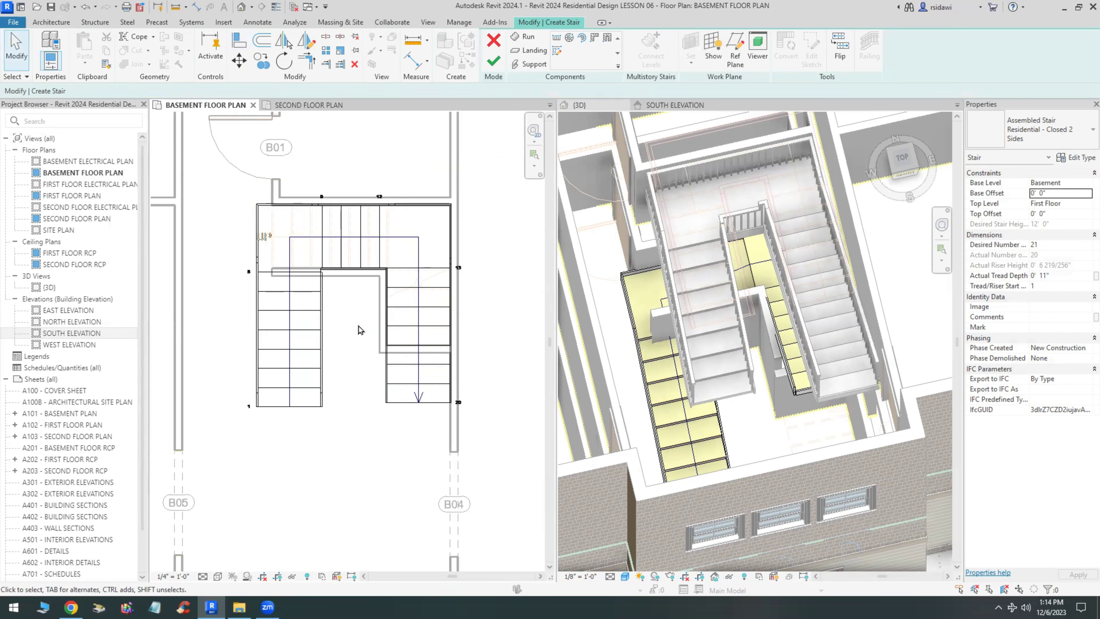
scroll(311, 273, "up", 2)
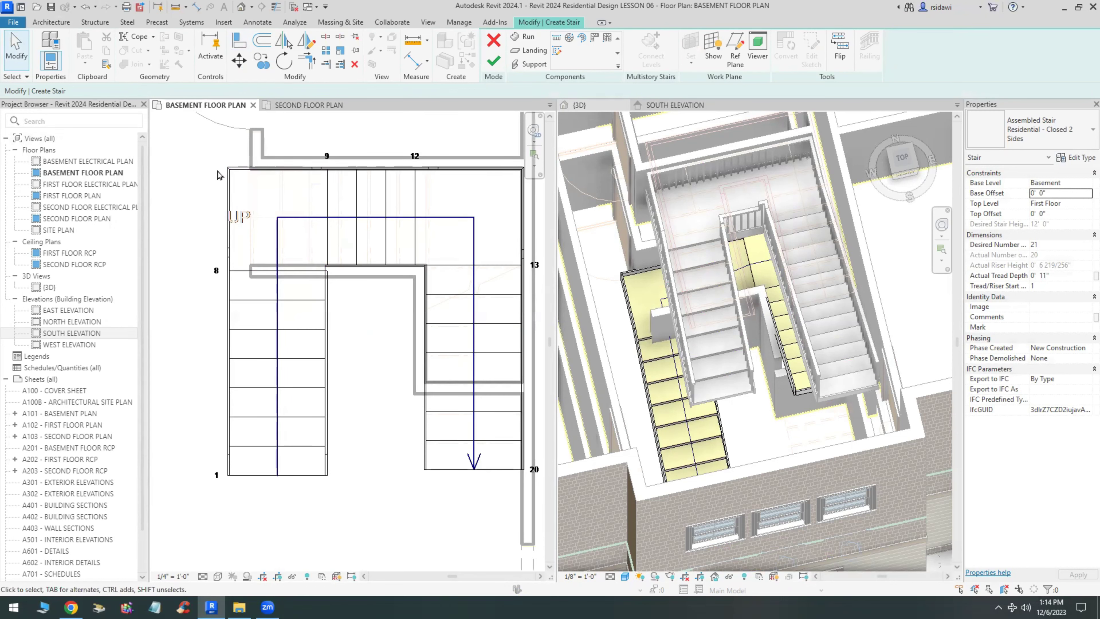
left_click(239, 40)
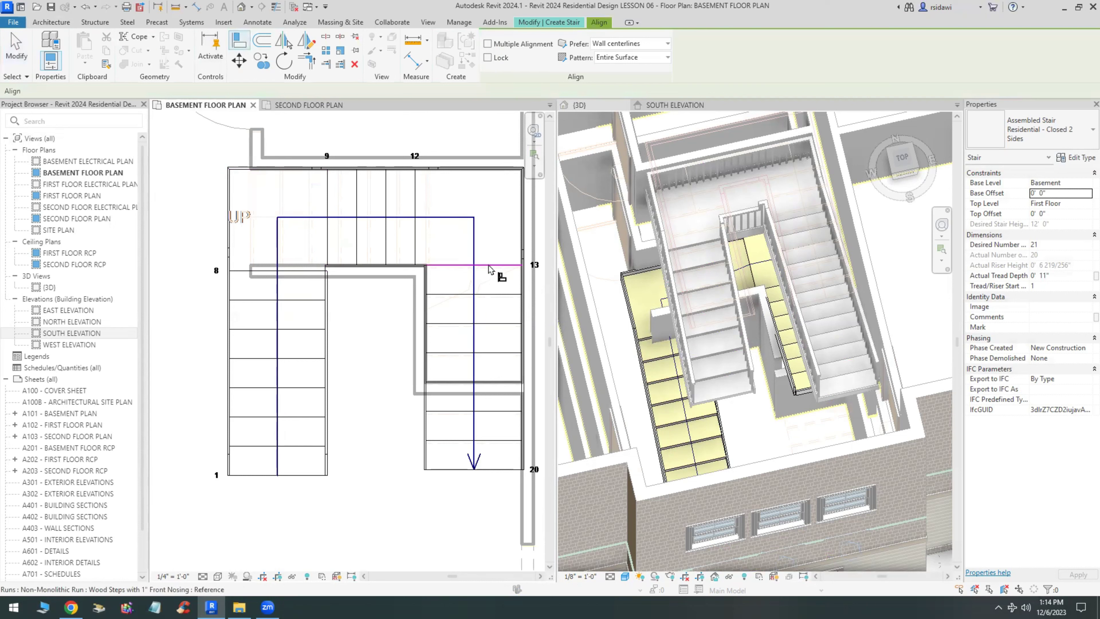
left_click(503, 279)
left_click(301, 273)
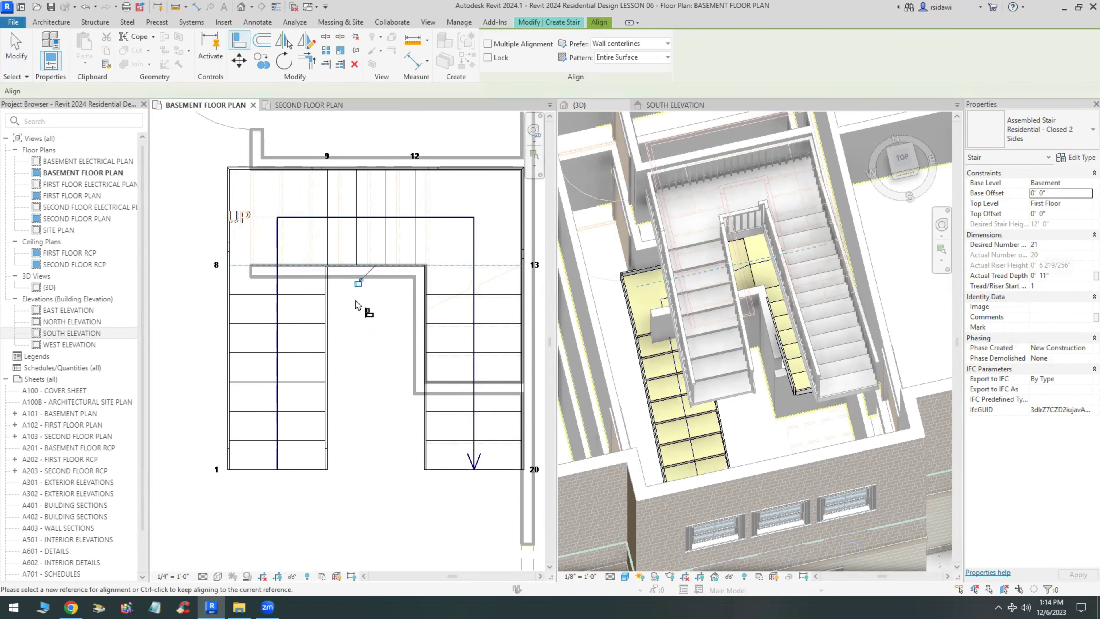
left_click(17, 51)
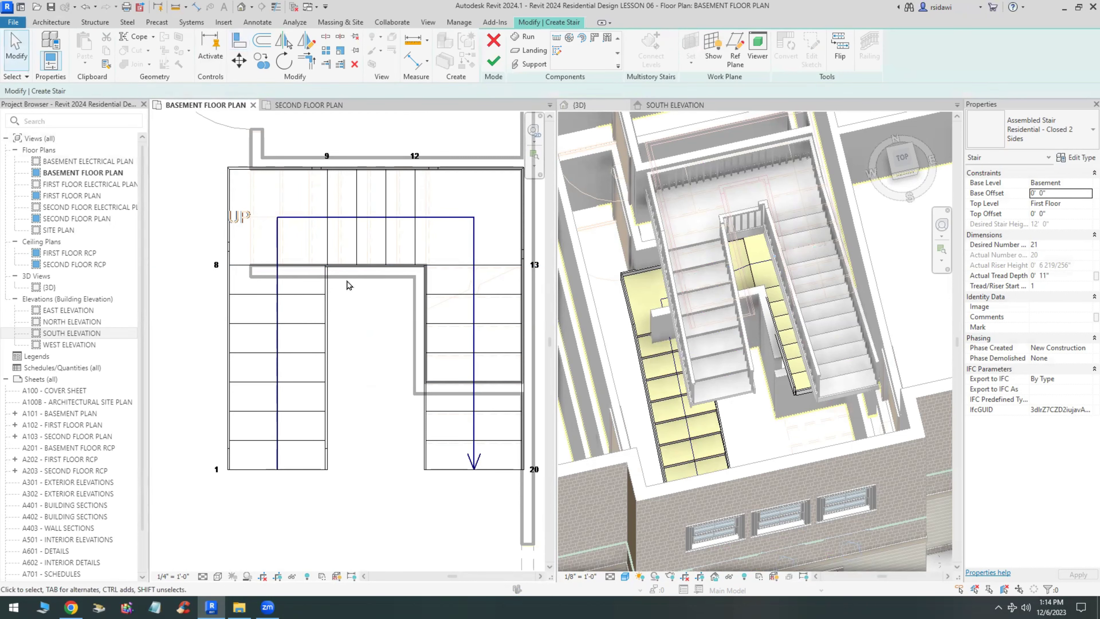
Finish editing the basement stair and dismiss the warning.
scroll(349, 285, "down", 3)
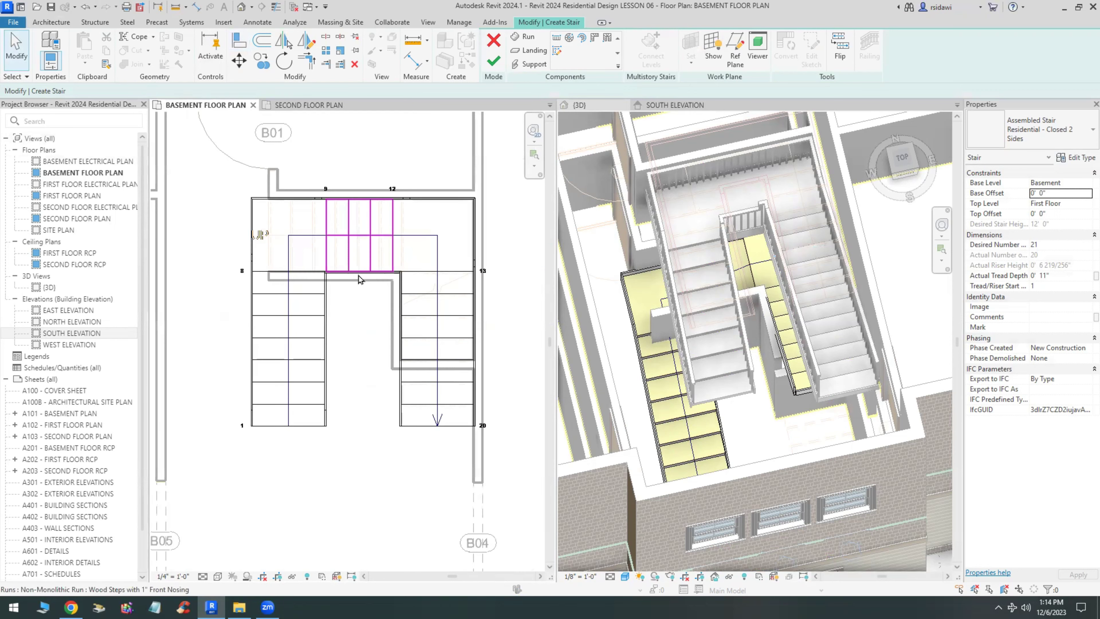
scroll(363, 349, "down", 2)
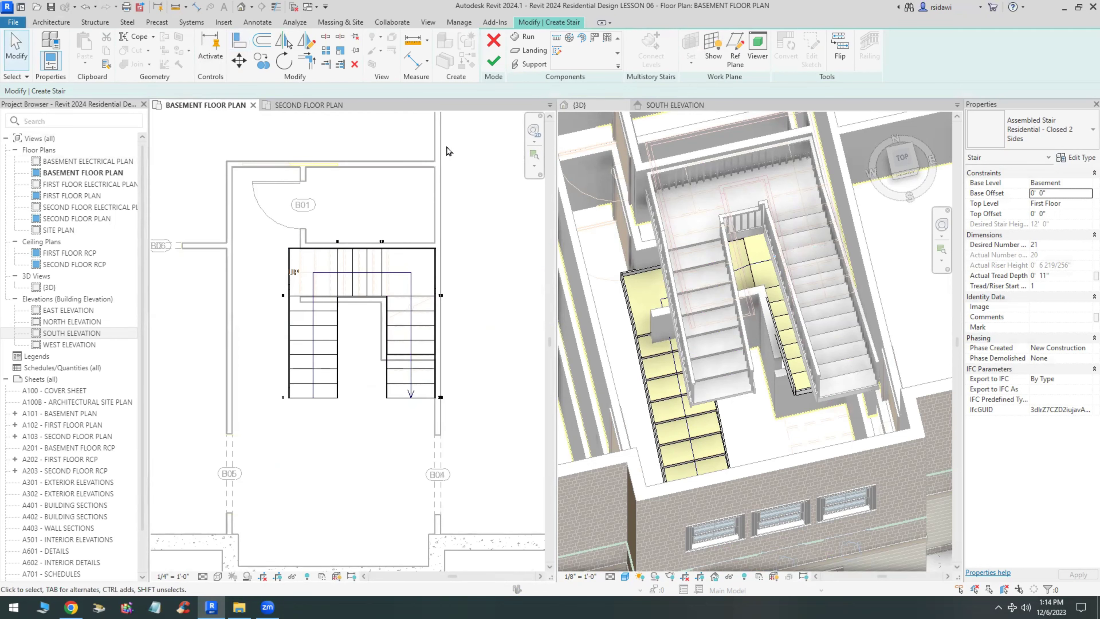
left_click(493, 61)
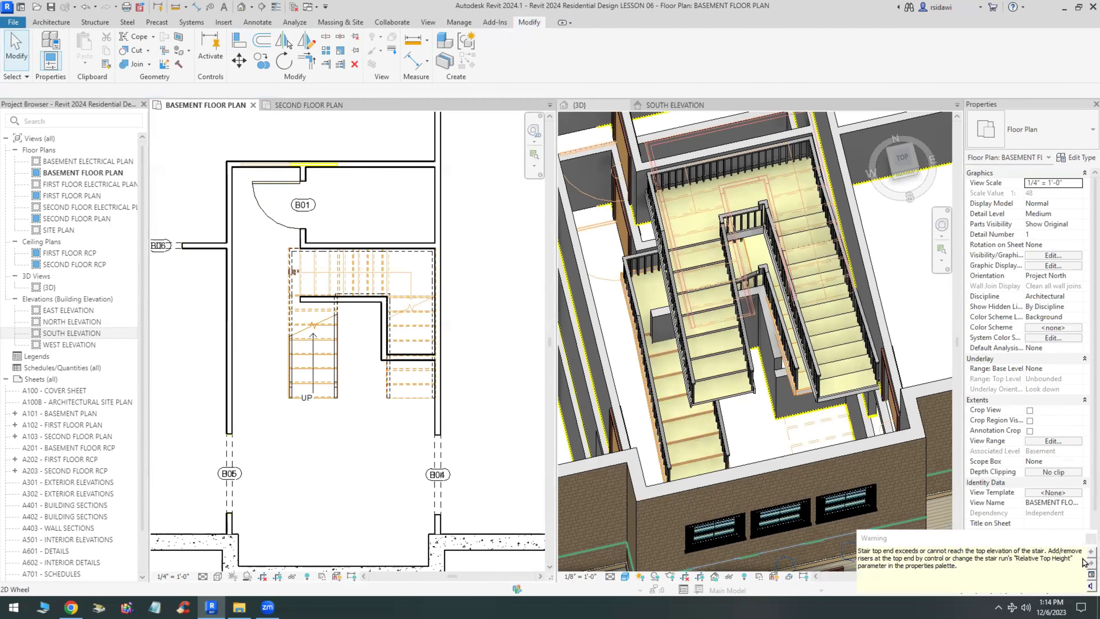
left_click(1084, 541)
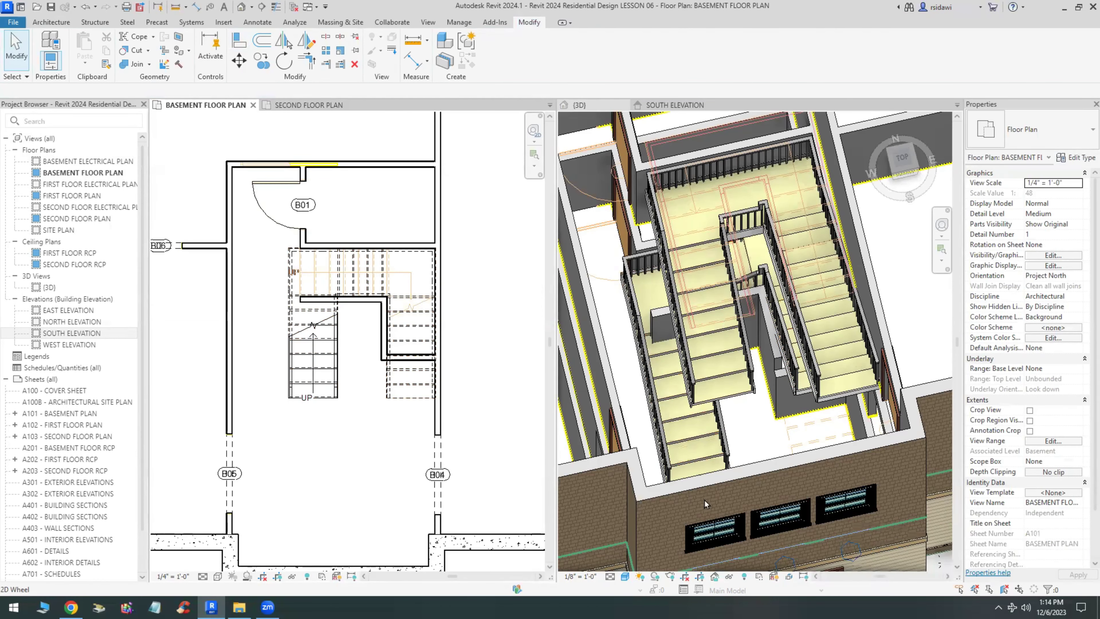
Reopen the basement stair for editing and extend its last run to a length of 7' 4".
double_click(413, 388)
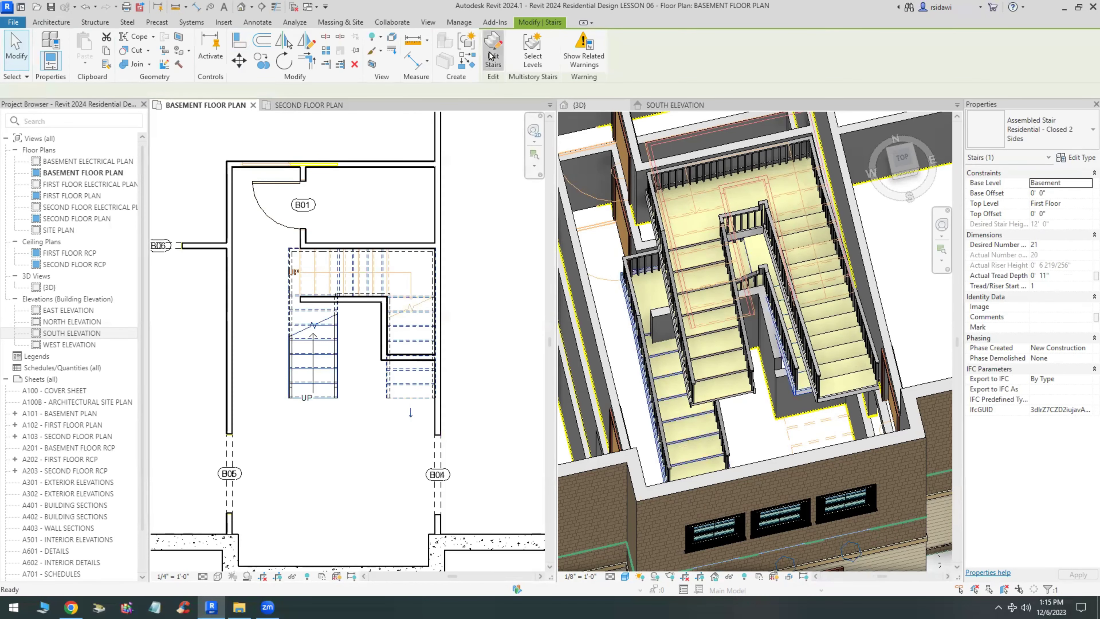
scroll(397, 407, "up", 1)
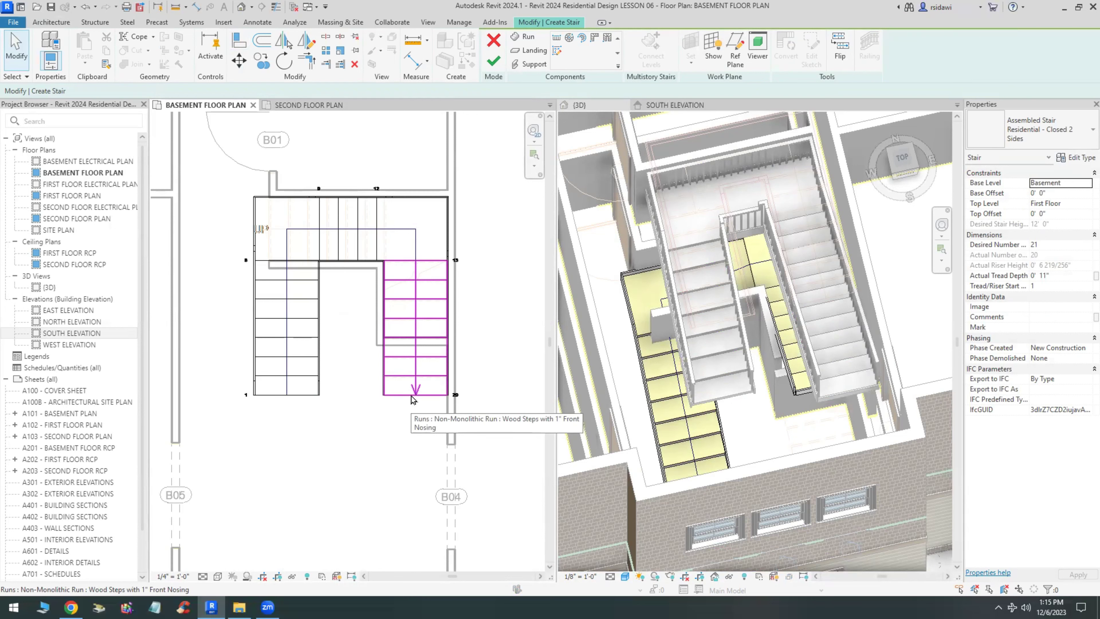
left_click(413, 397)
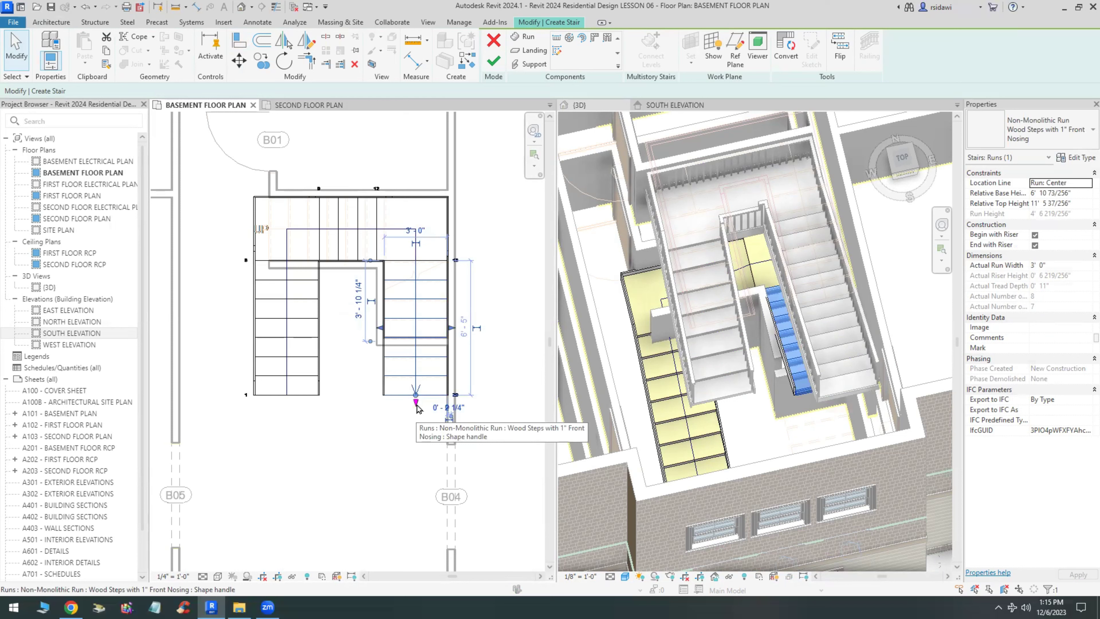
left_click_drag(416, 403, 416, 438)
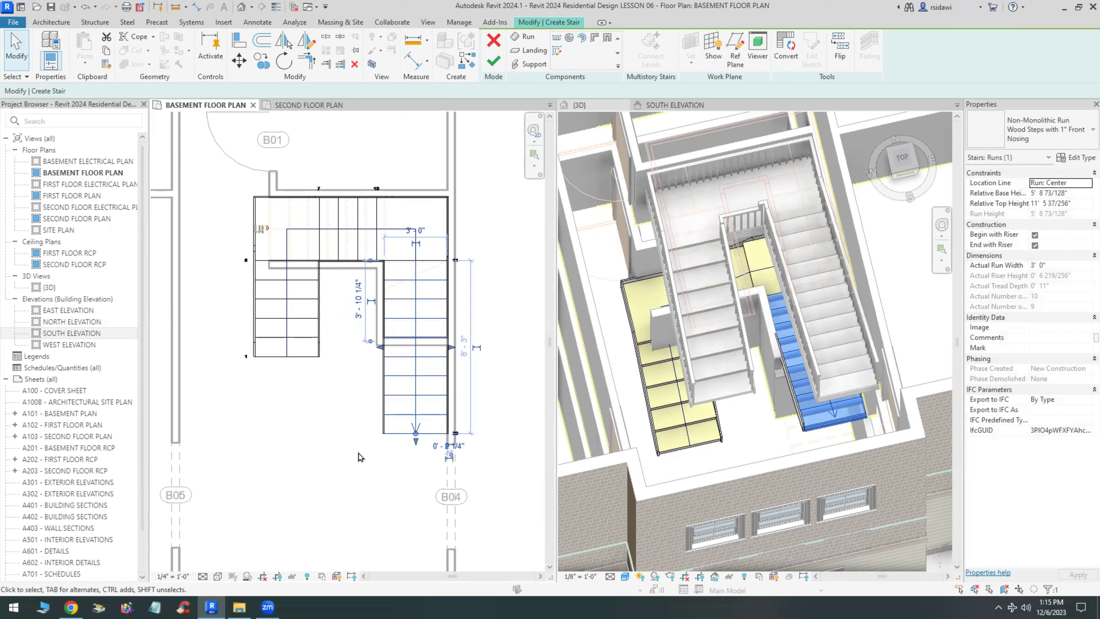
left_click_drag(417, 444, 417, 420)
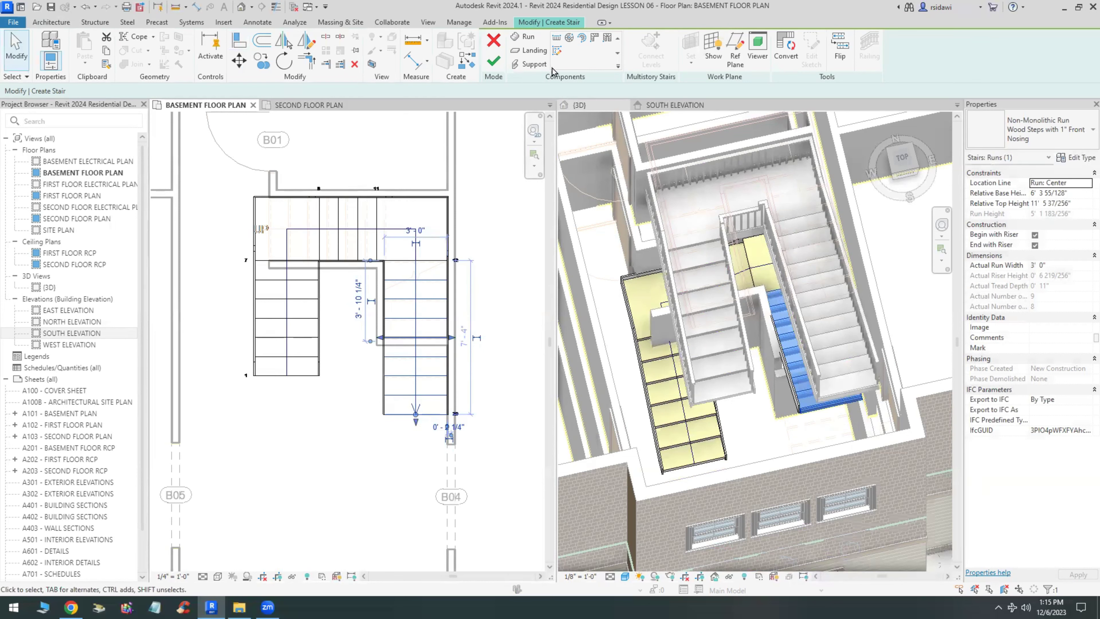
left_click(558, 53)
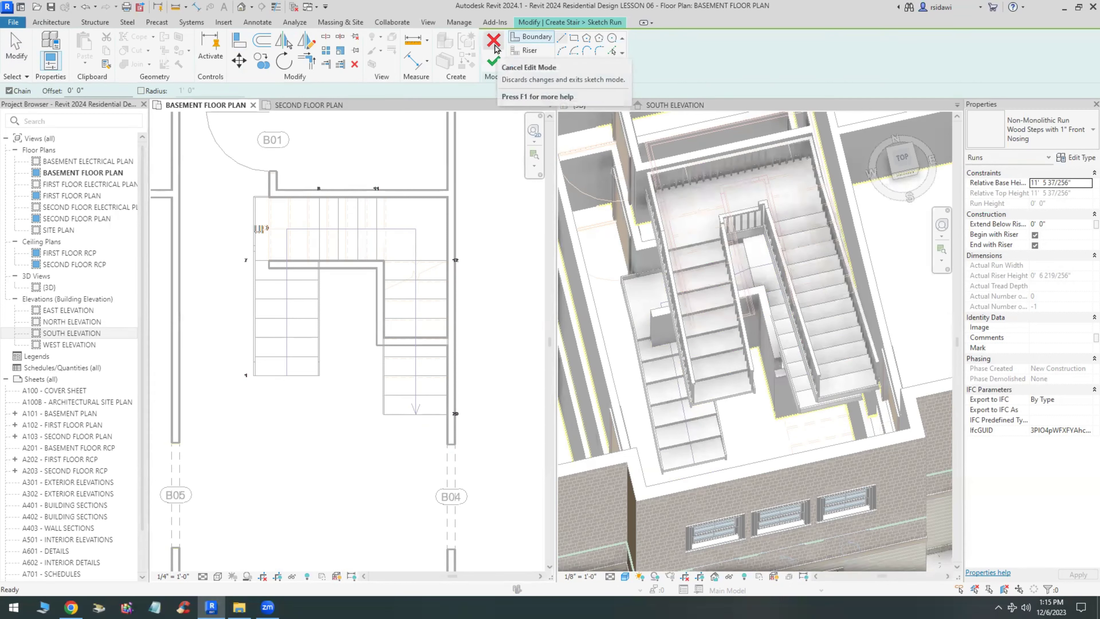
left_click(17, 48)
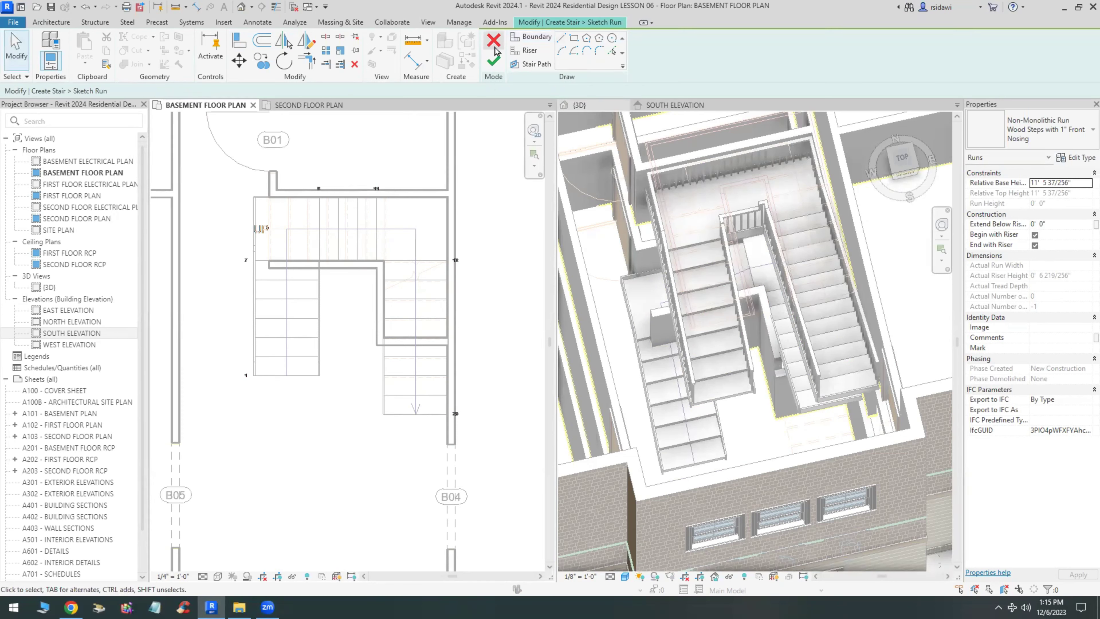
left_click(493, 61)
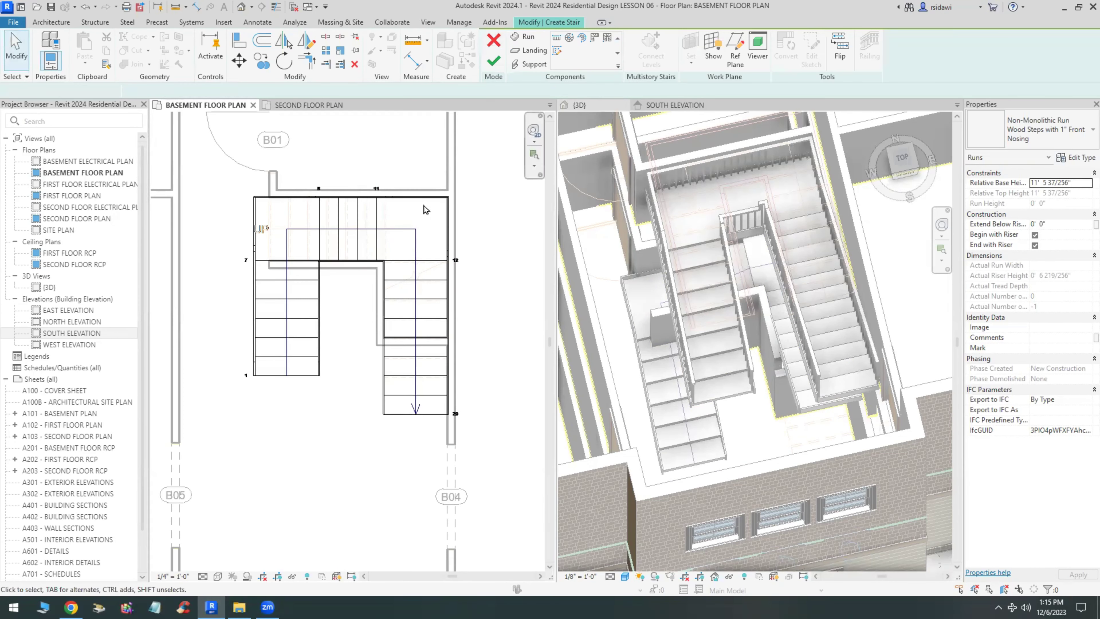
Delete the basement stair's last run and redraw it straight from the landing's end, 3' 0" wide, using all 10 remaining risers.
left_click(404, 418)
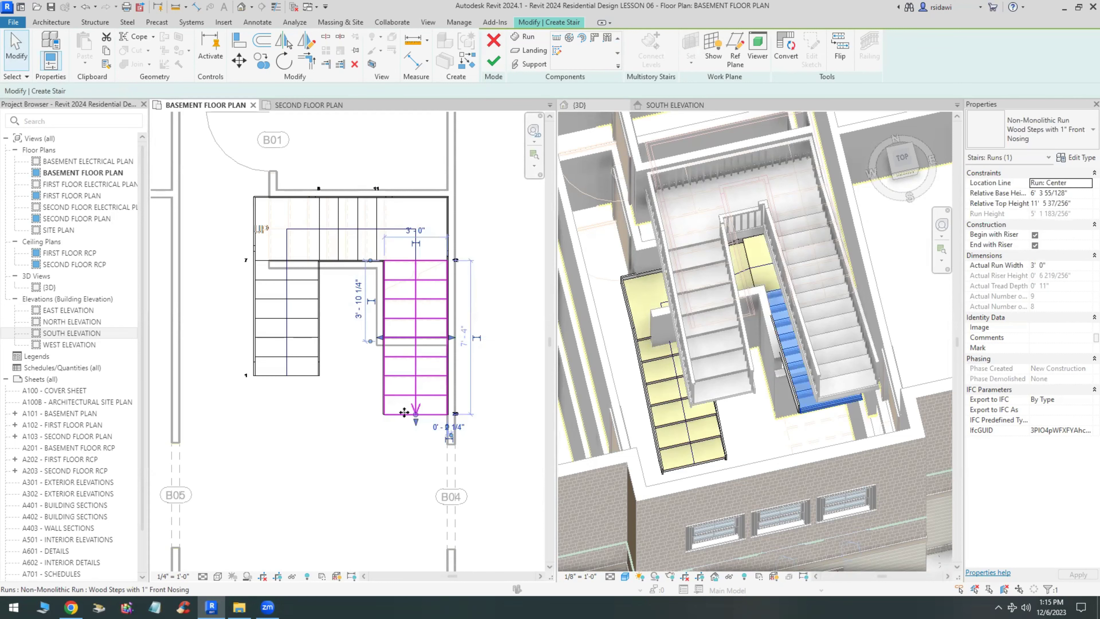
key("Delete")
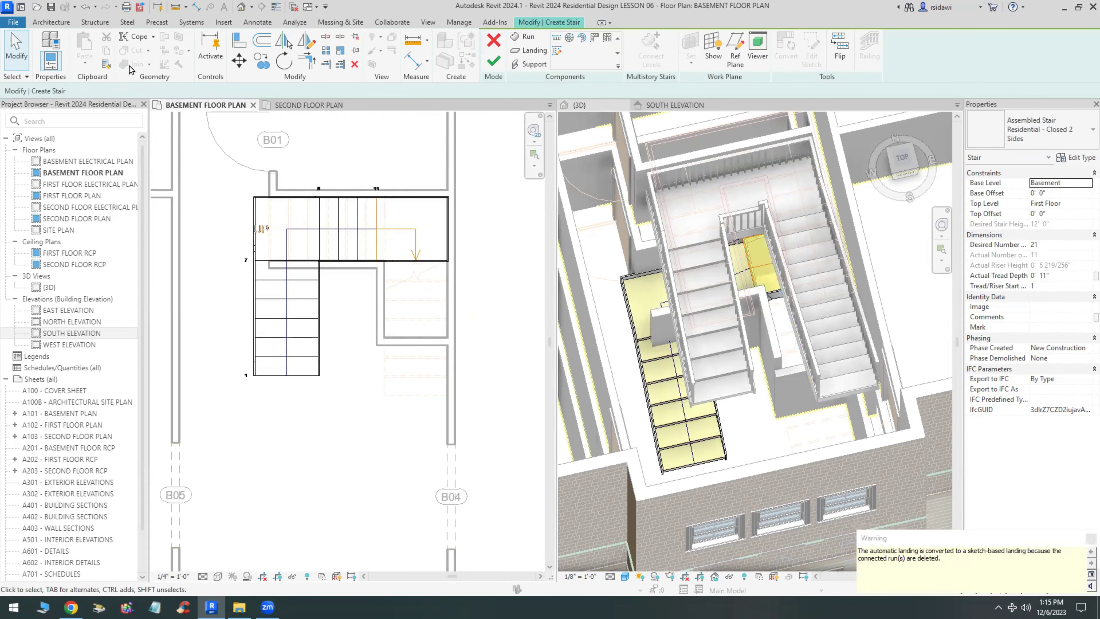
left_click(51, 21)
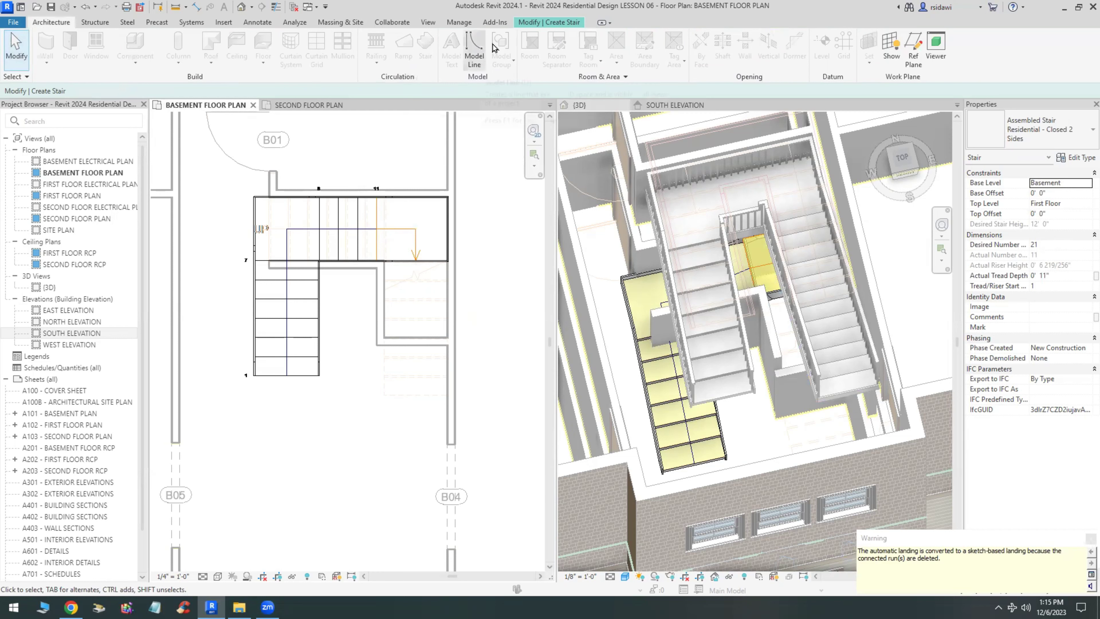
left_click(532, 22)
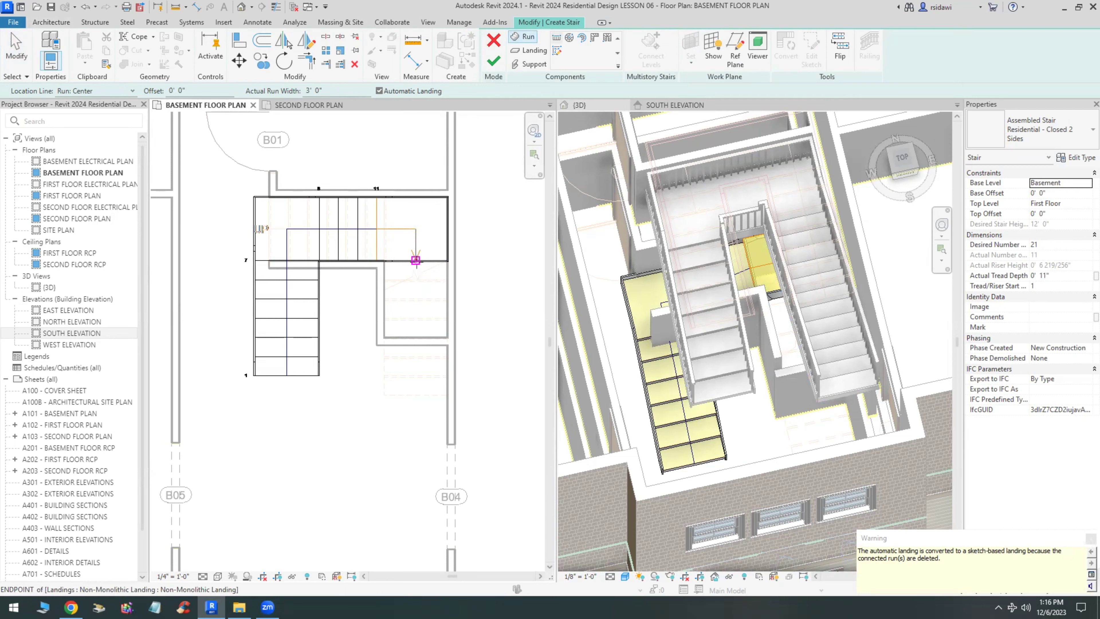
left_click(415, 260)
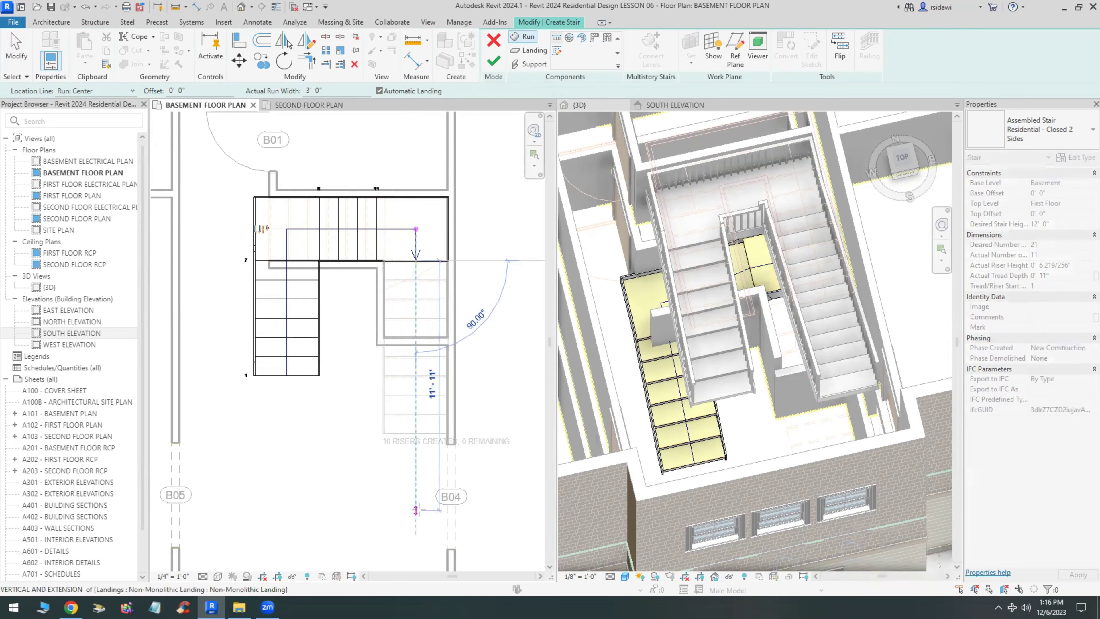
left_click(415, 510)
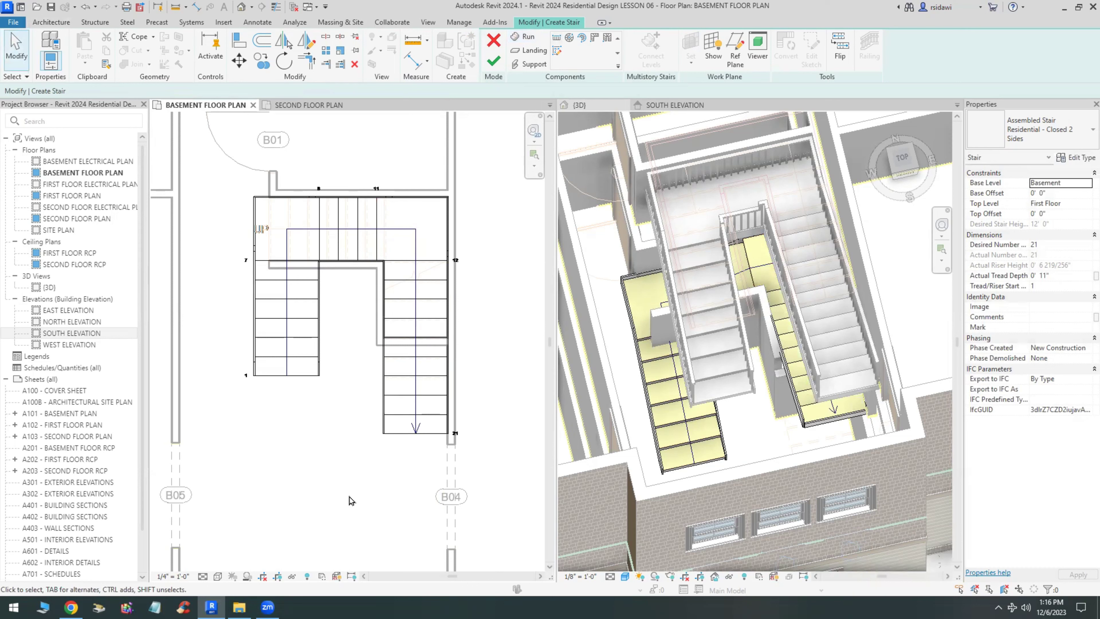
Finish editing the basement stair with its redrawn last run and inspect it in the 3D view.
left_click(305, 379)
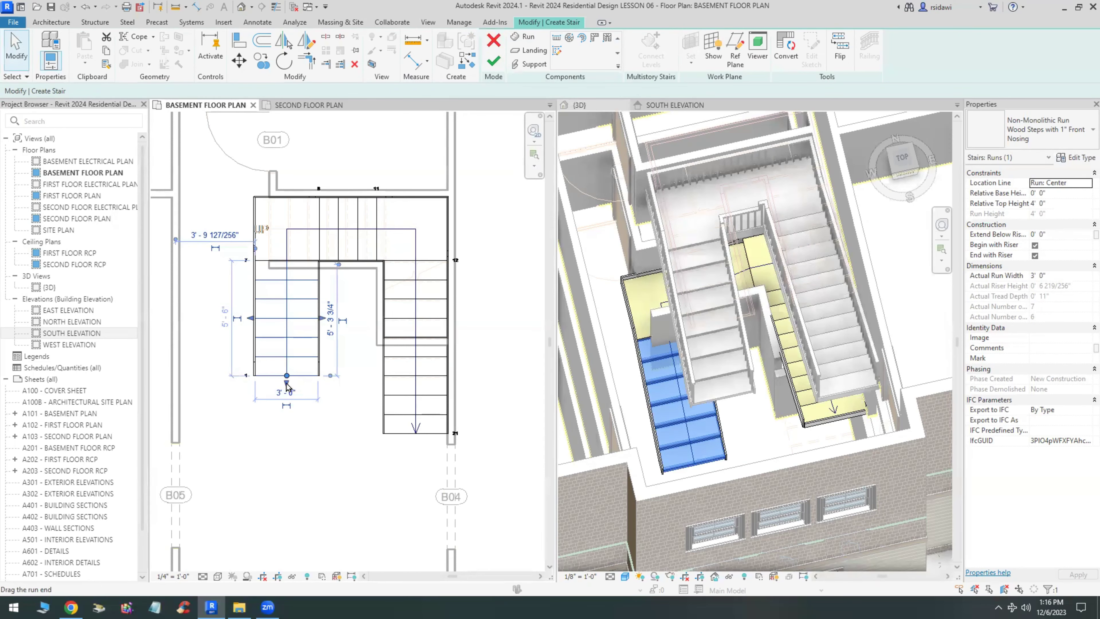
left_click(467, 256)
left_click(493, 63)
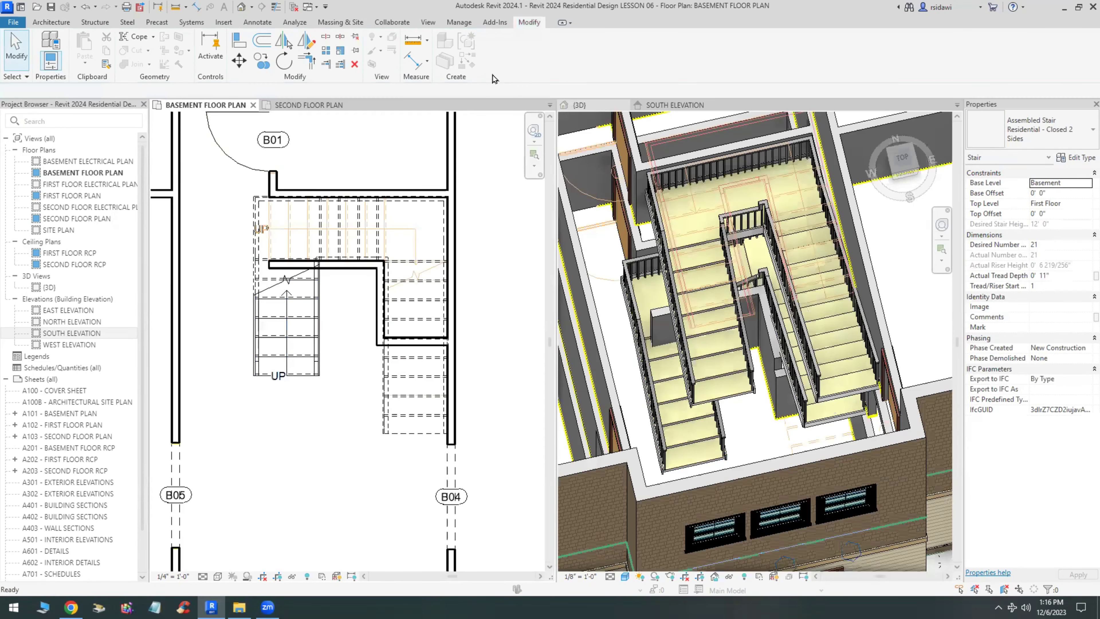
key("Escape")
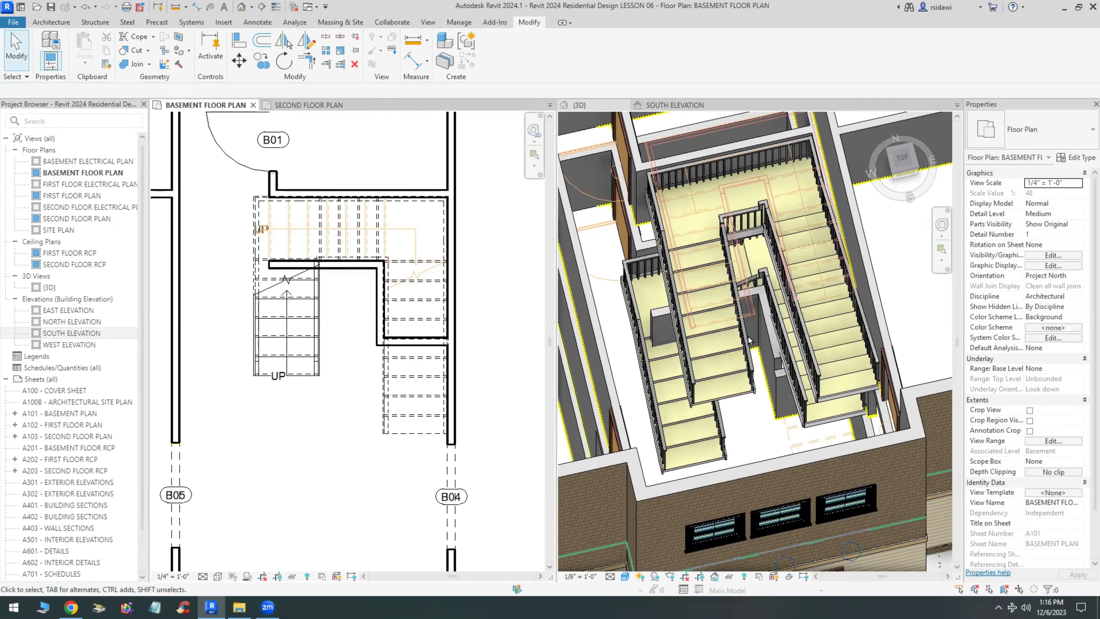
middle_click_drag(710, 356, 746, 352, "shift")
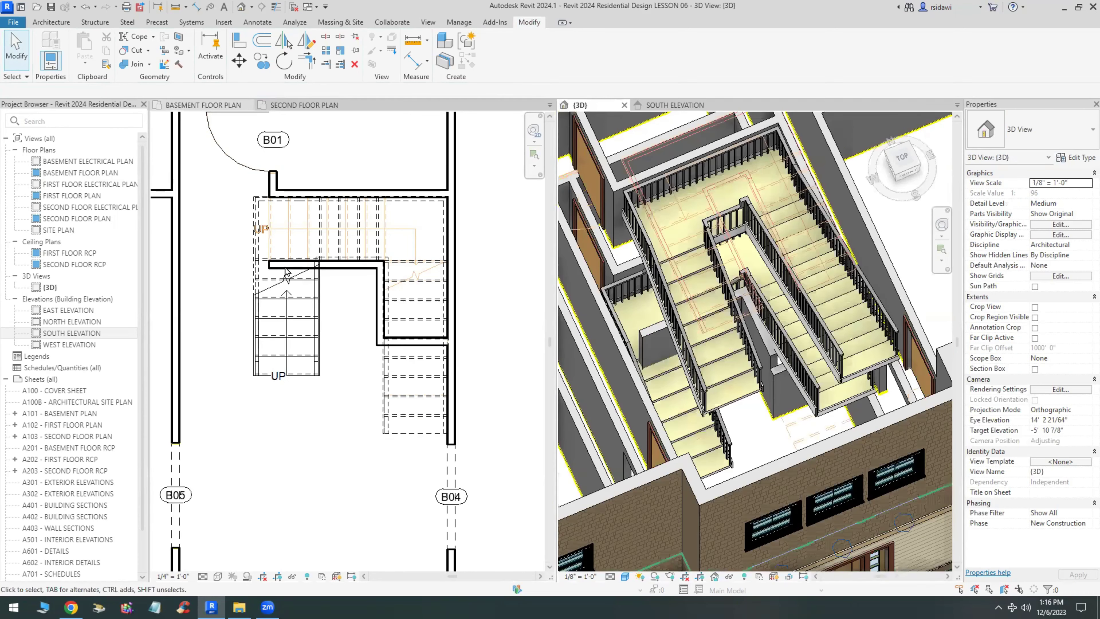
Shorten the free end of the partition crossing the first run back to the run's inner edge.
left_click(274, 272)
key("r")
key("s")
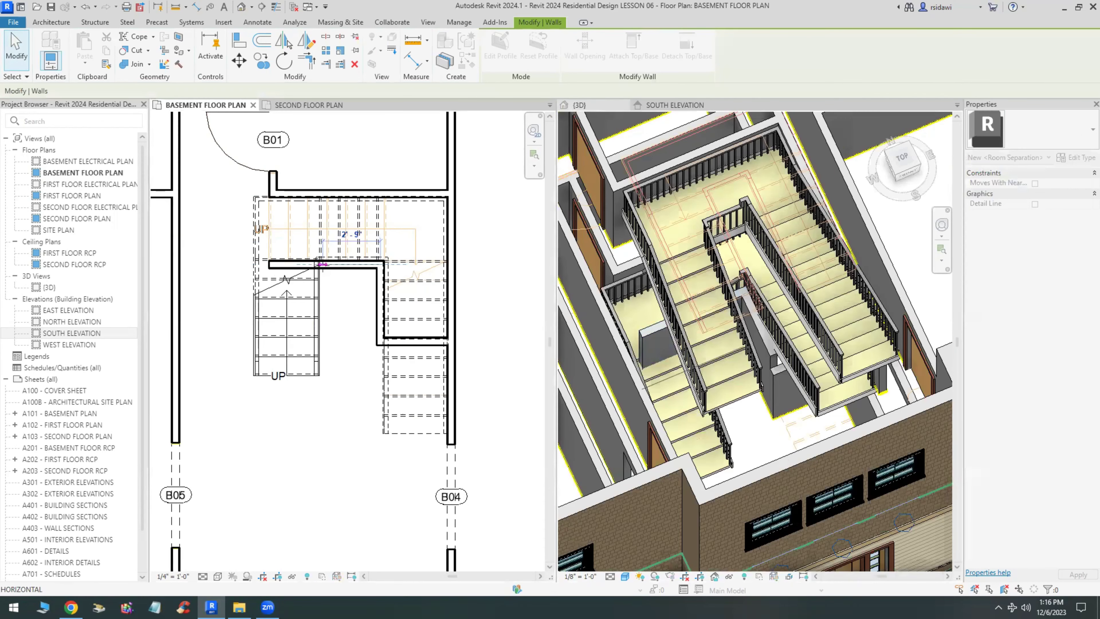
key("Escape")
key("Escape")
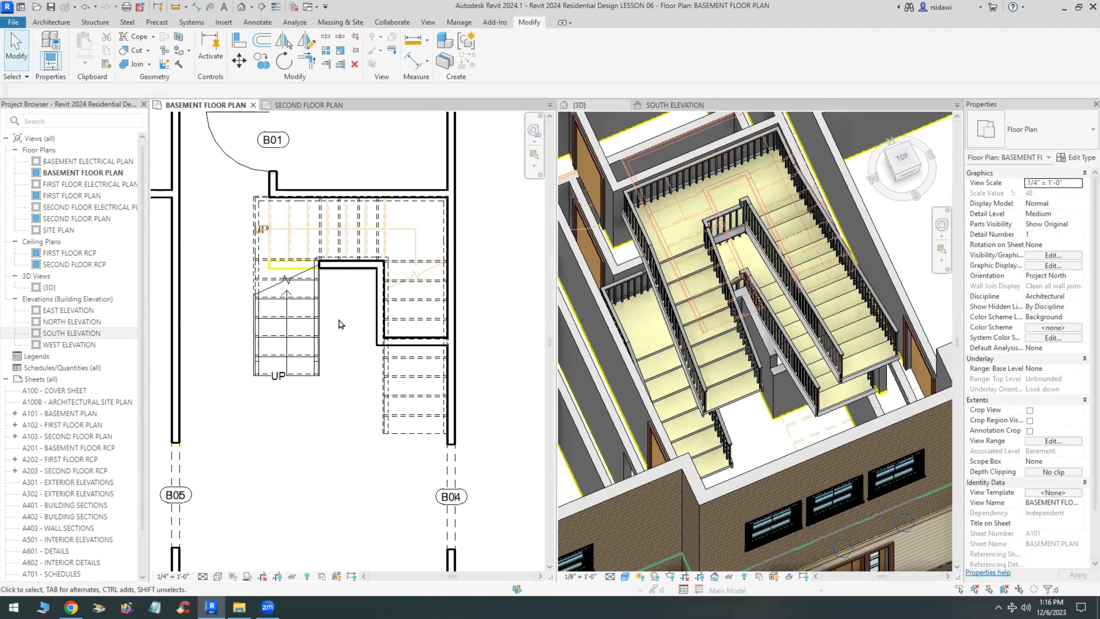
Draw a matching Interior - 4 1/2" Partition wall about 5' 4" long from the shortened partition, parallel to the first run.
left_click(346, 270)
right_click(346, 269)
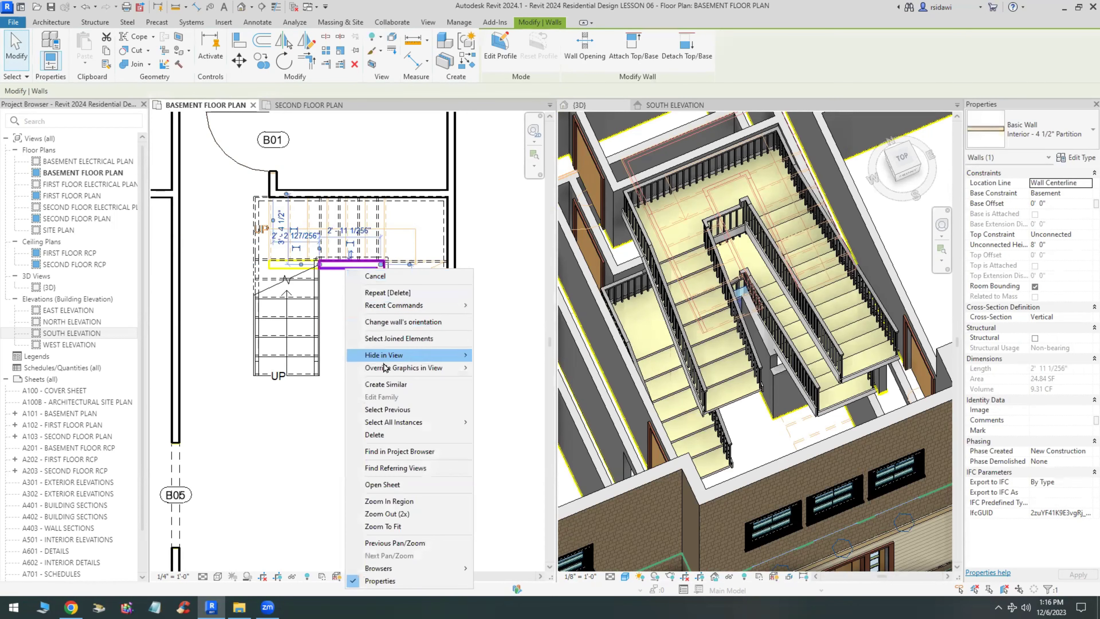
left_click(387, 384)
scroll(325, 262, "up", 3)
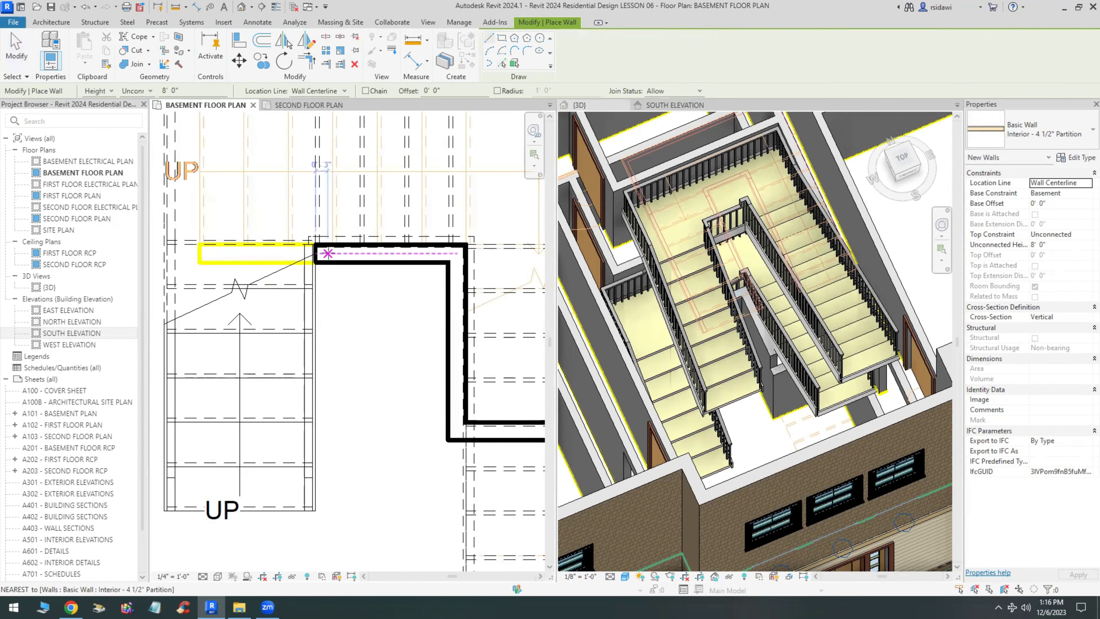
left_click(339, 253)
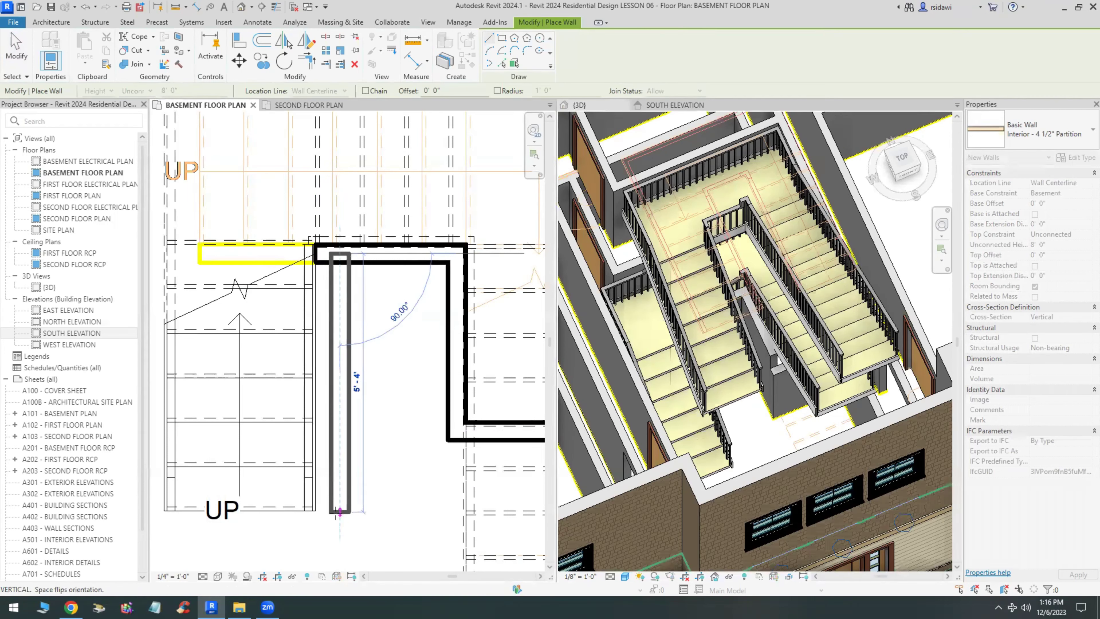
left_click(340, 512)
left_click(21, 48)
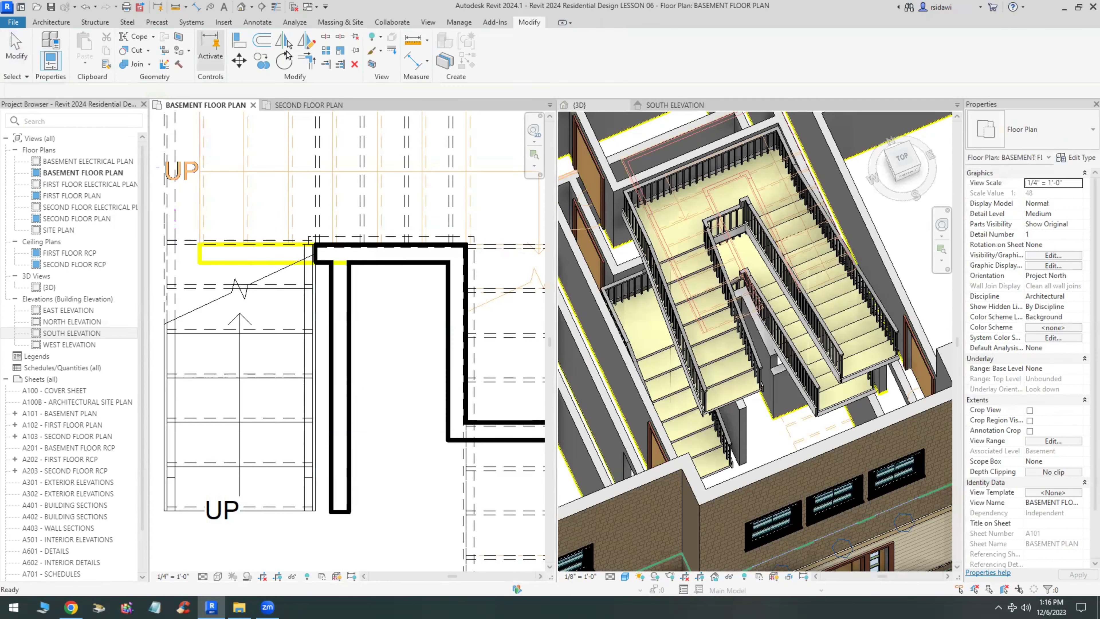
Align the new partition's face nearest the first run with the stair's inner edge.
left_click(238, 41)
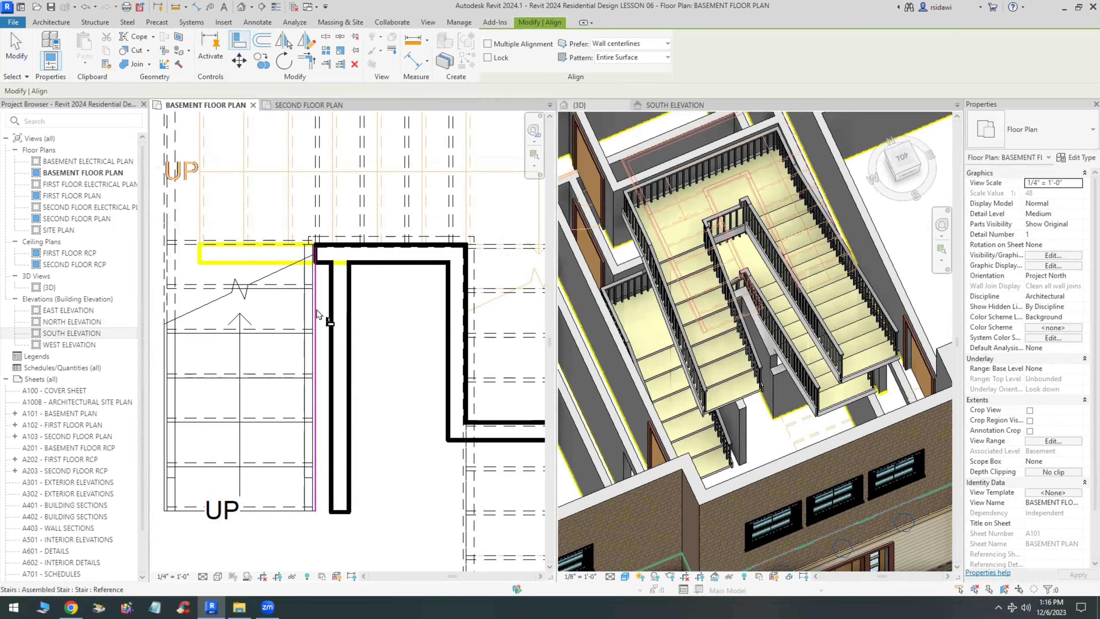
left_click(319, 313)
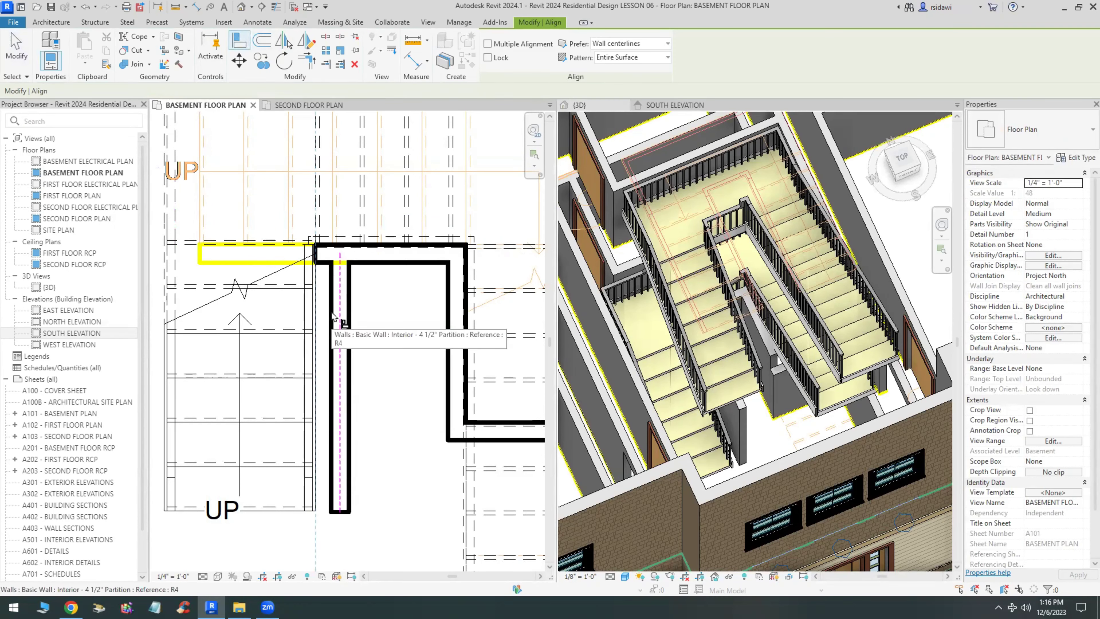
left_click(332, 316)
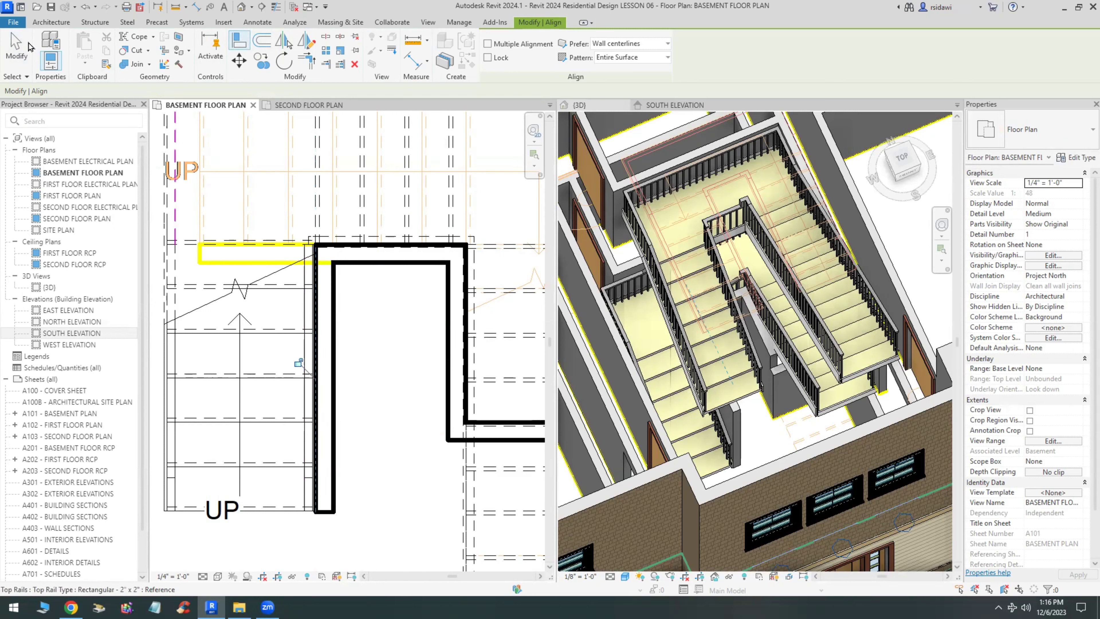
key("Escape")
key("Escape")
Align the outer face of the partition crossing beneath the last run with that run's final riser line.
scroll(309, 332, "down", 4)
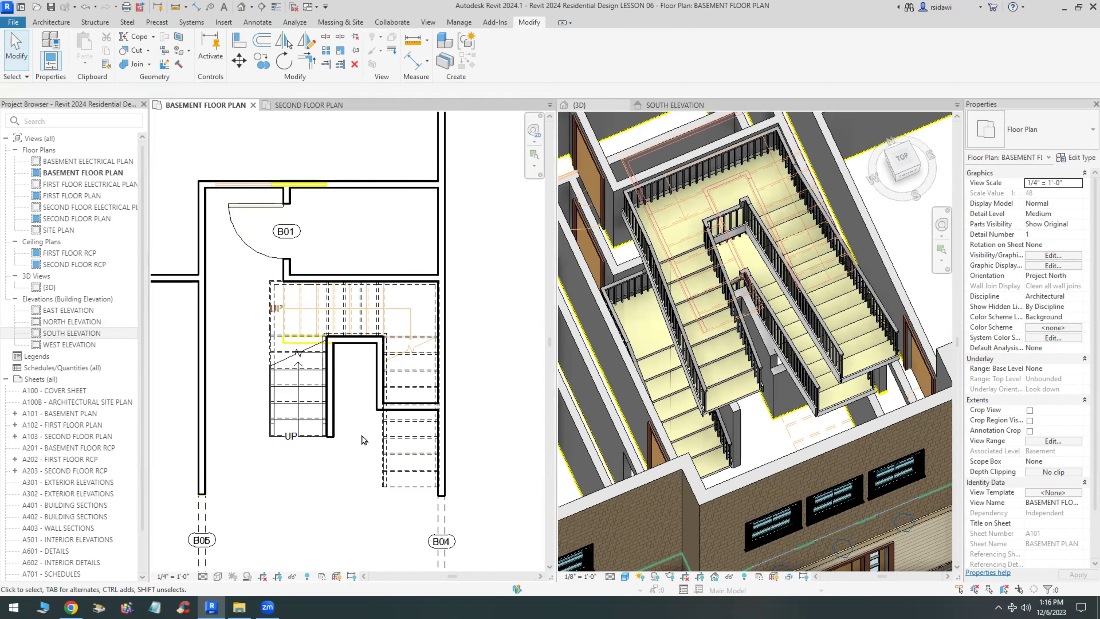
scroll(363, 439, "up", 2)
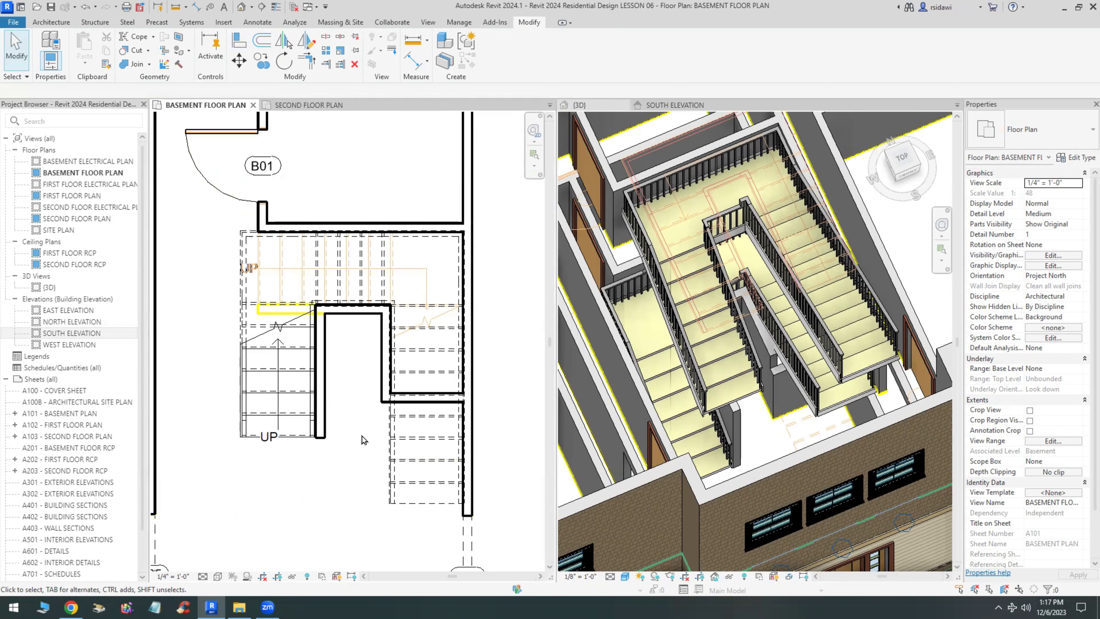
left_click(418, 407)
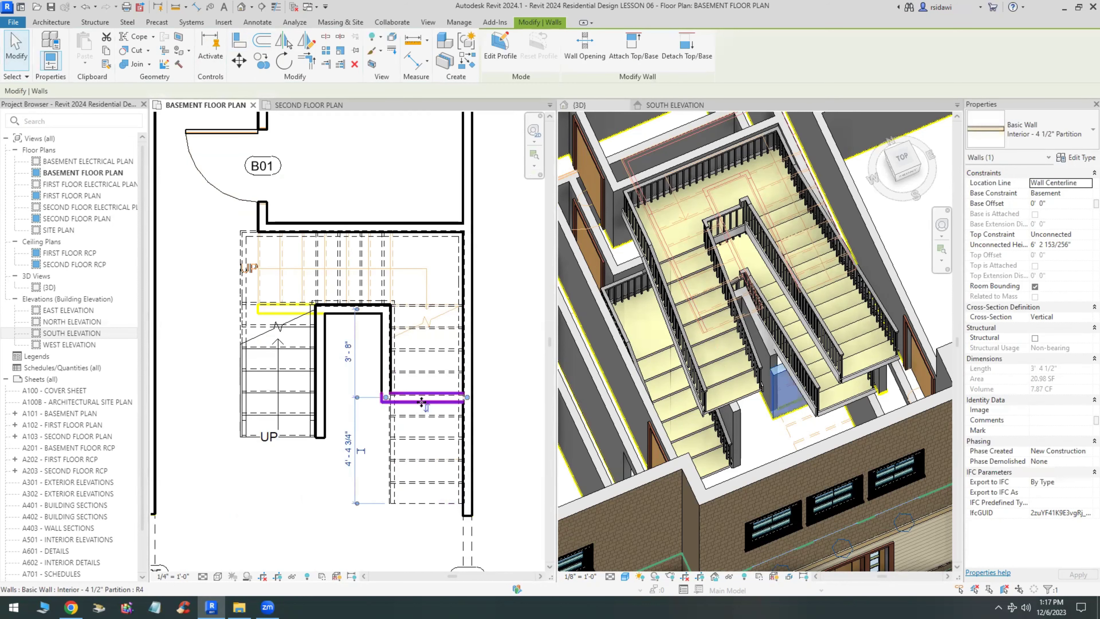
scroll(435, 520, "up", 1)
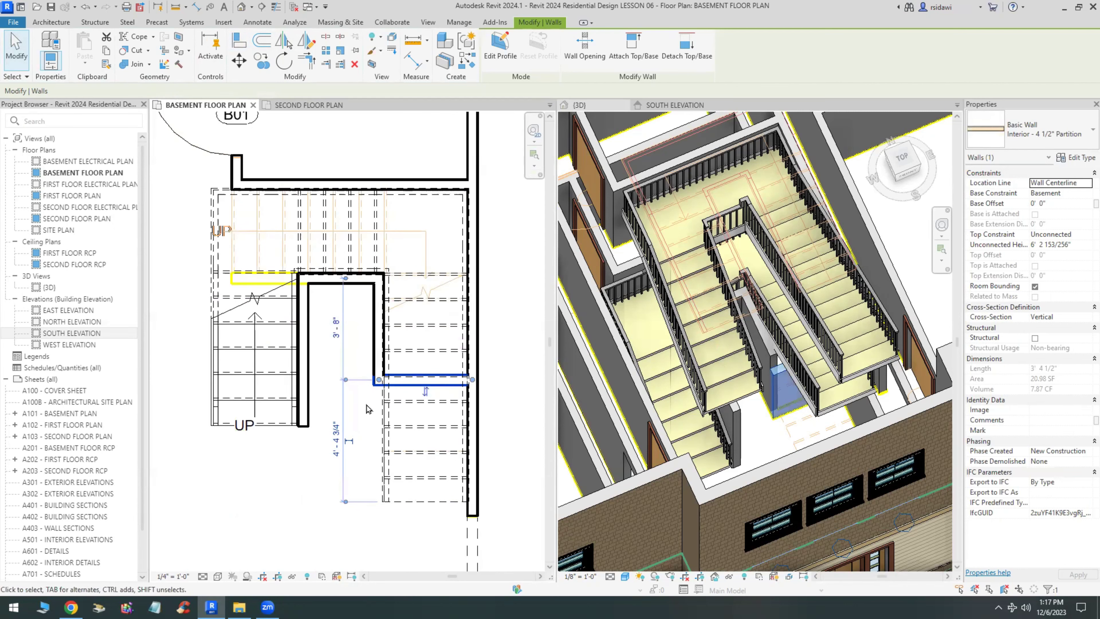
key("a")
key("l")
left_click(414, 502)
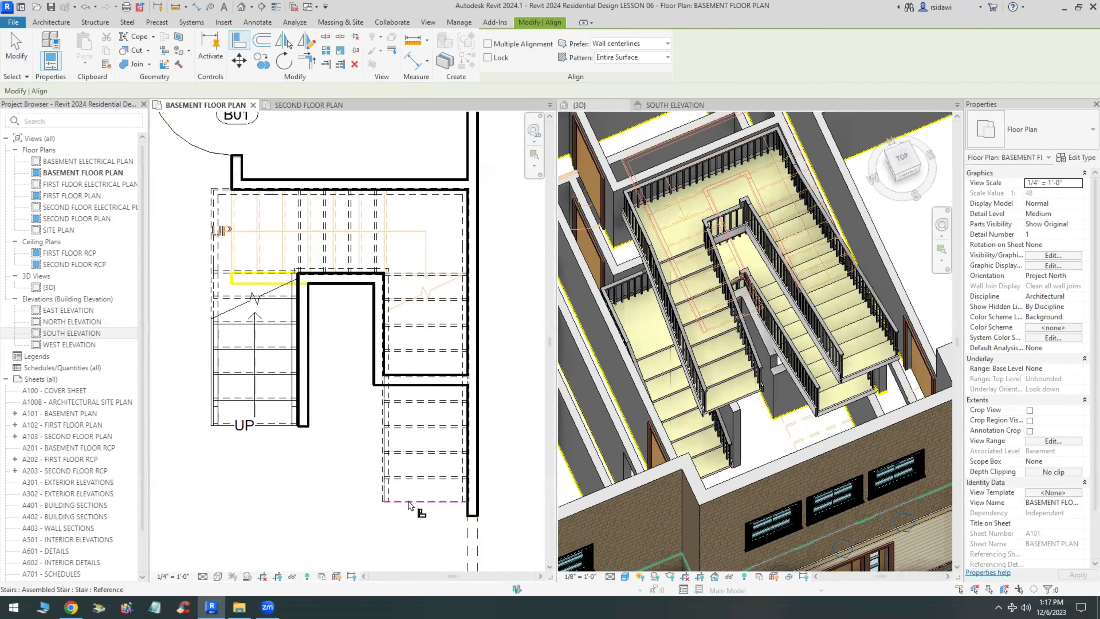
left_click(418, 385)
left_click(418, 385)
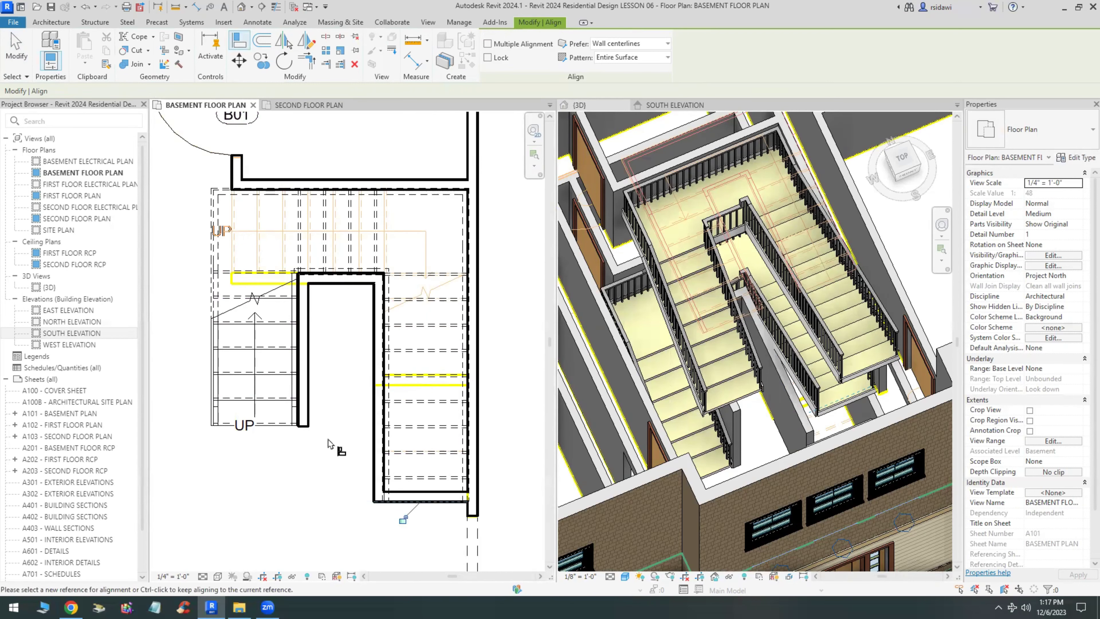
key("Escape")
key("Escape")
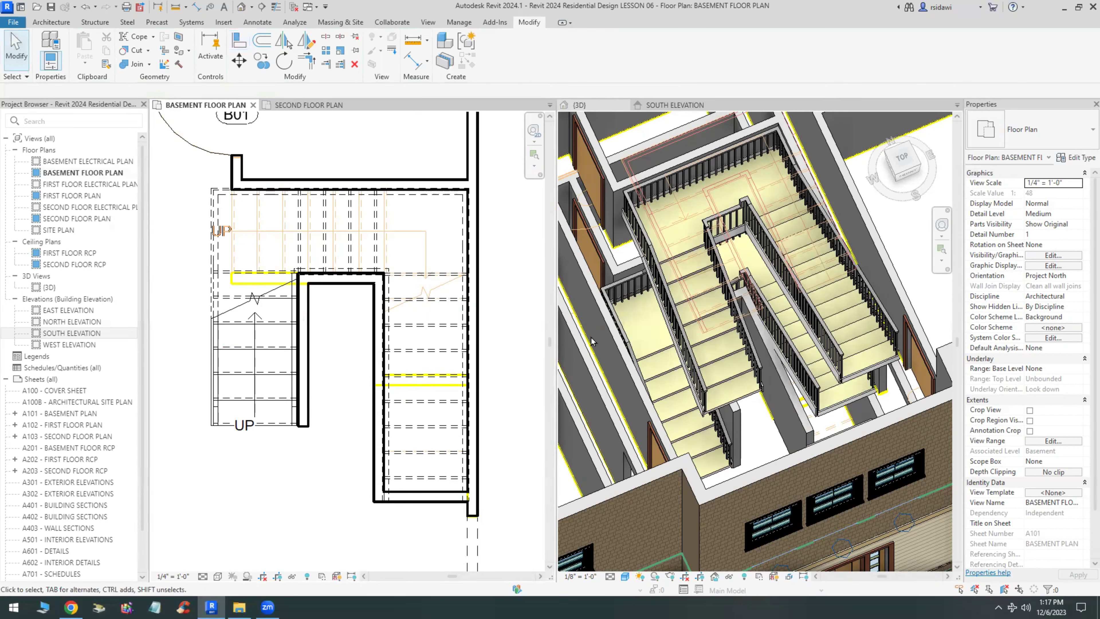
scroll(724, 399, "down", 2)
left_click(752, 406)
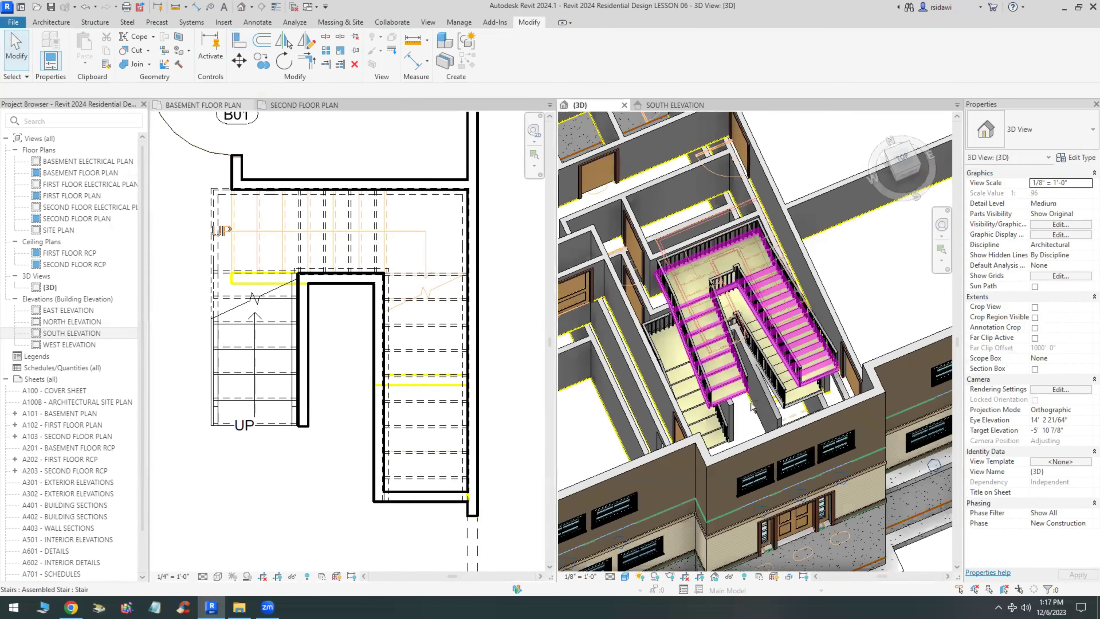
Set the top constraint of the short partition closing off the last run's end to Up to level: First Floor.
middle_click_drag(746, 409, 819, 409, "shift")
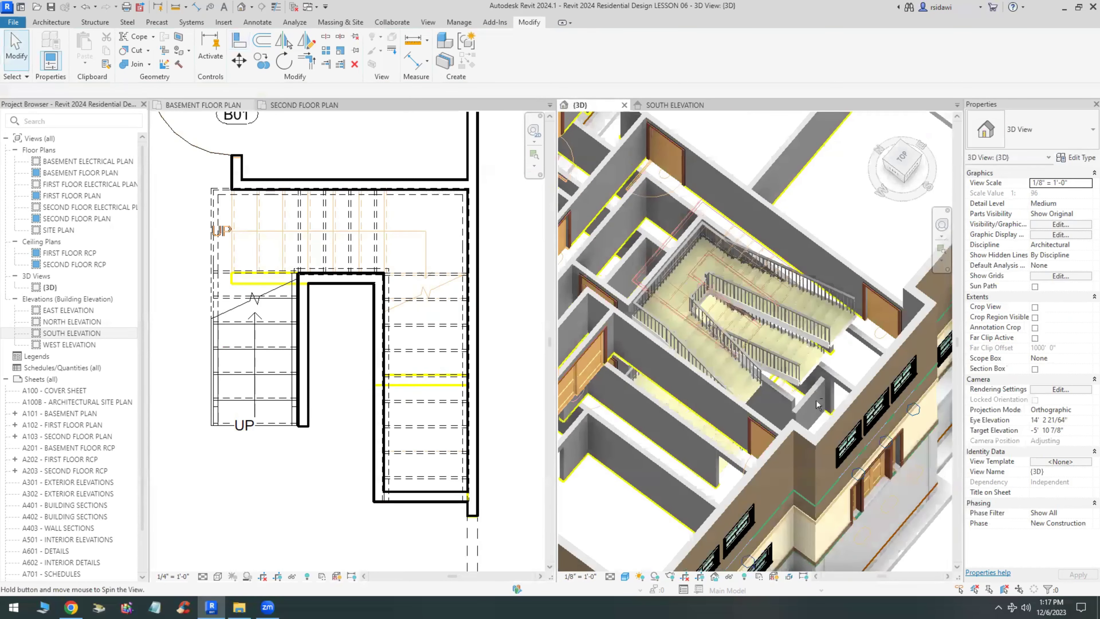
left_click(435, 500)
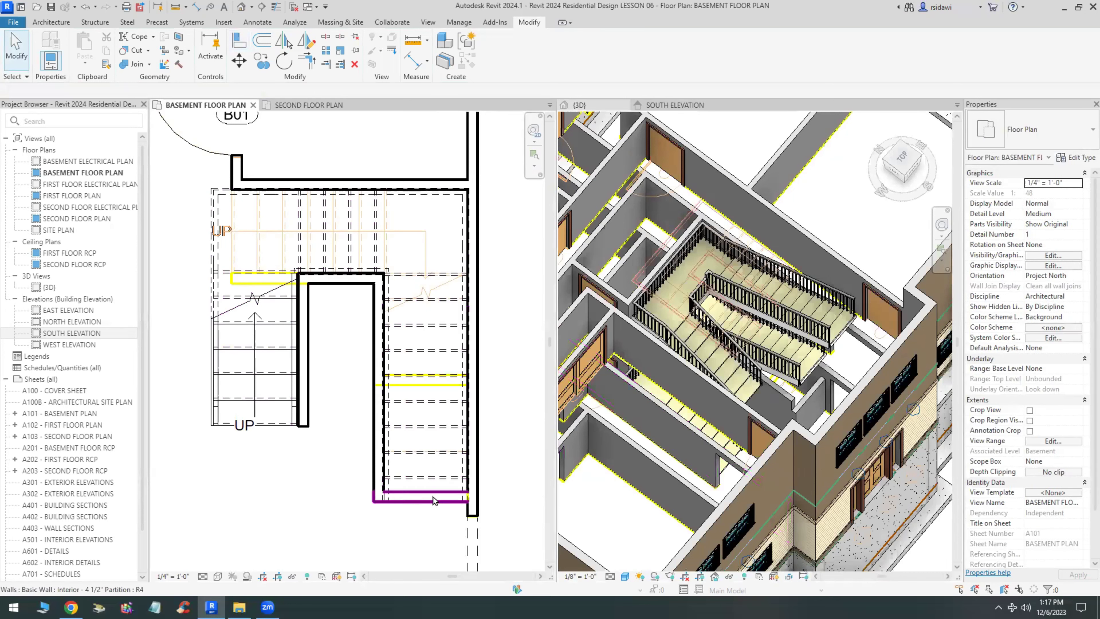
left_click(427, 498)
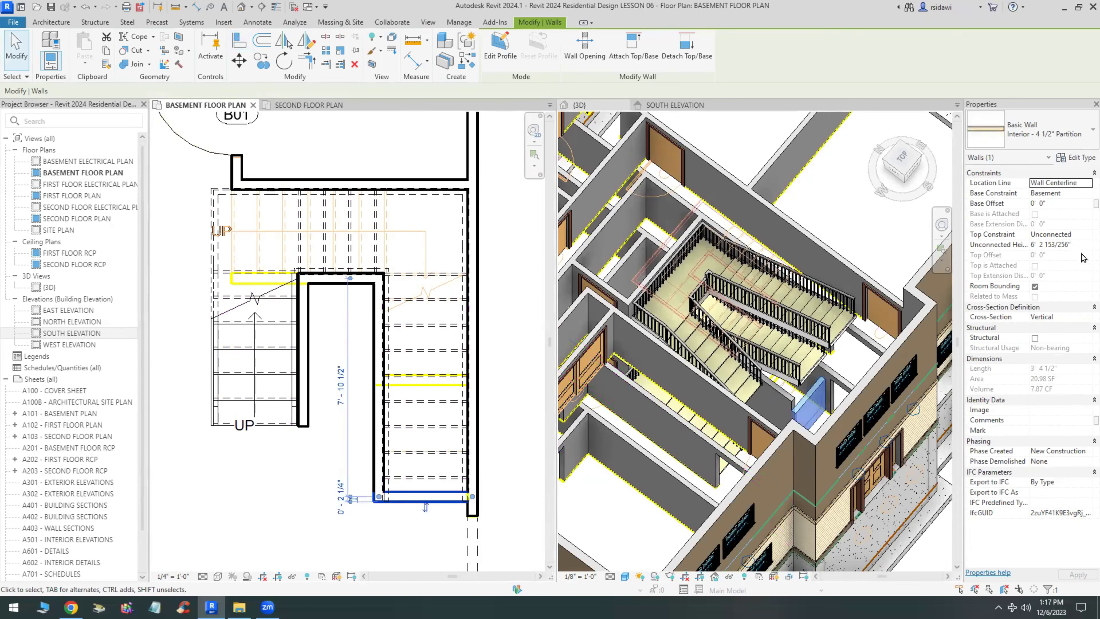
left_click(1082, 243)
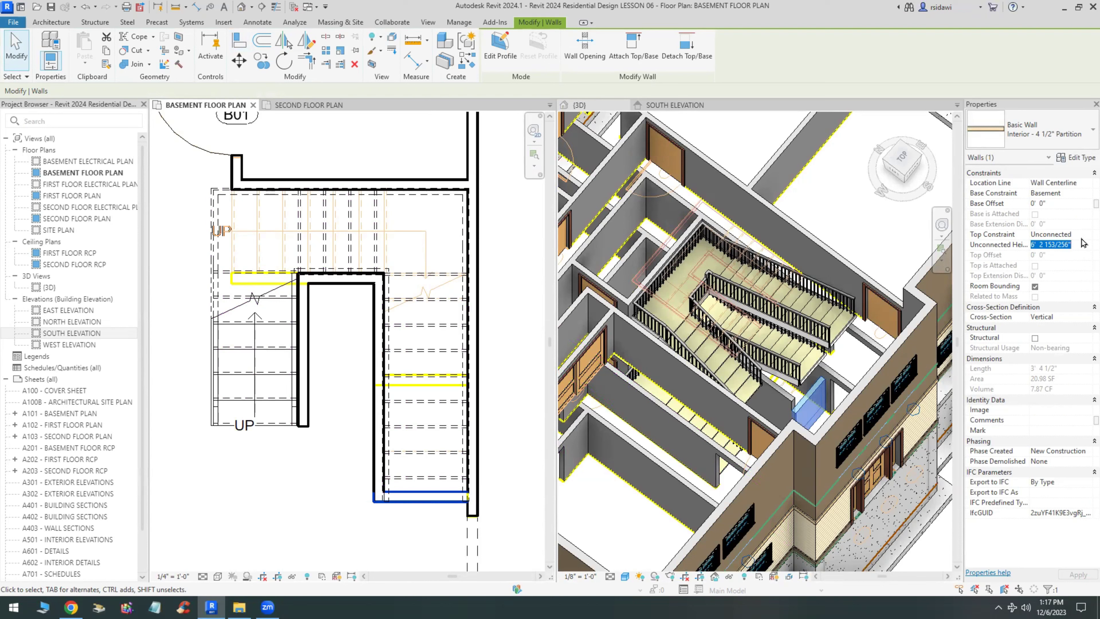
left_click(1082, 235)
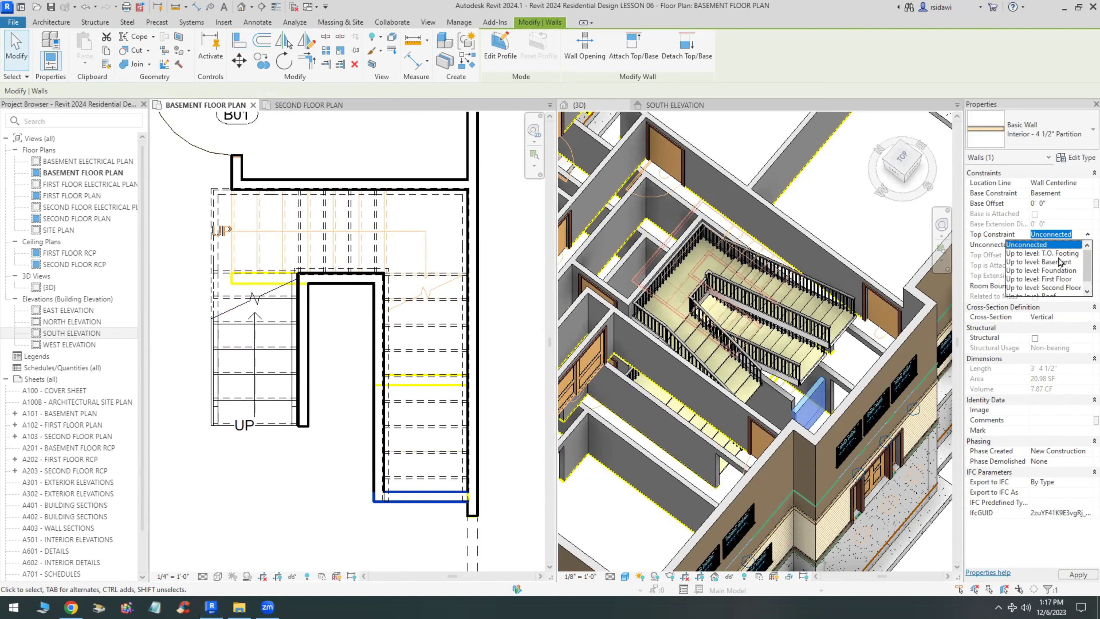
left_click(1052, 281)
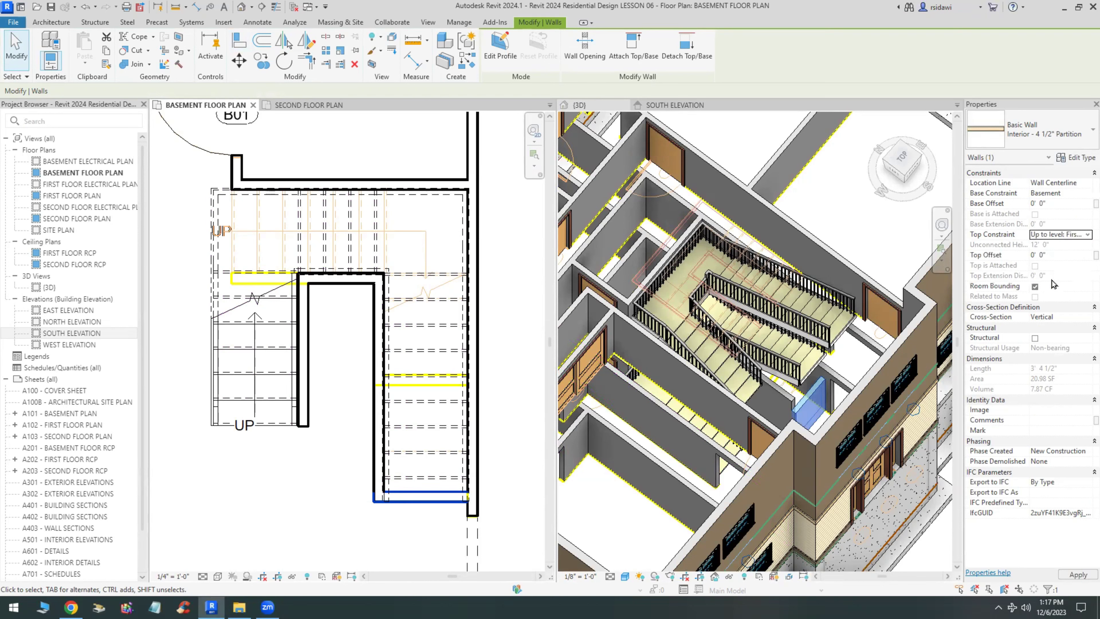
Set the top constraint of the long partition along the last run's inner side to Up to level: First Floor.
left_click(776, 396)
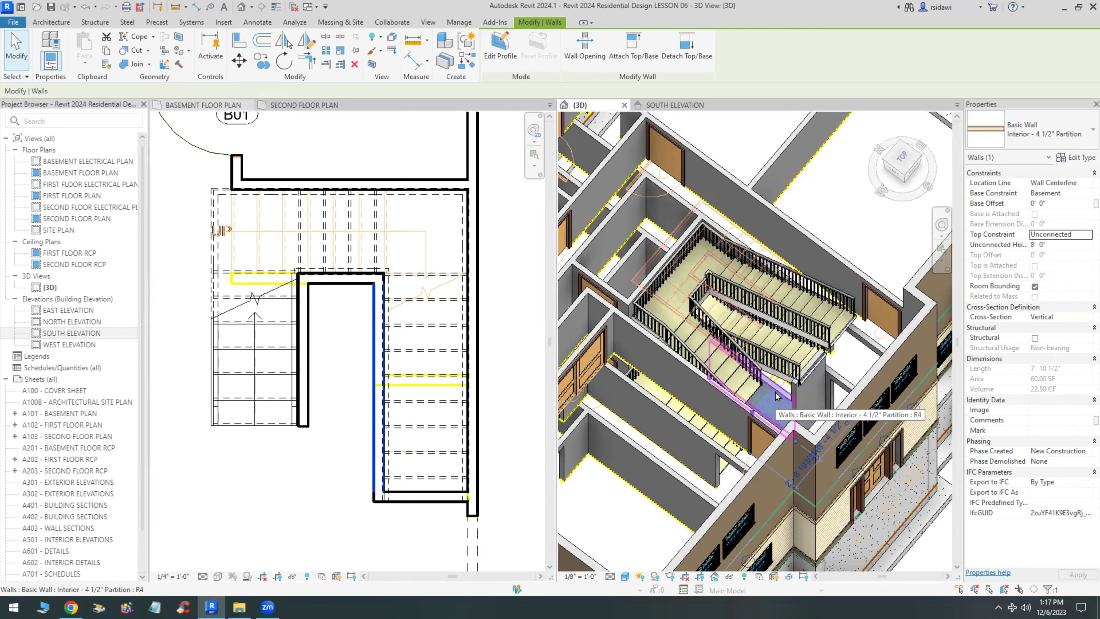
left_click(1083, 240)
left_click(1057, 281)
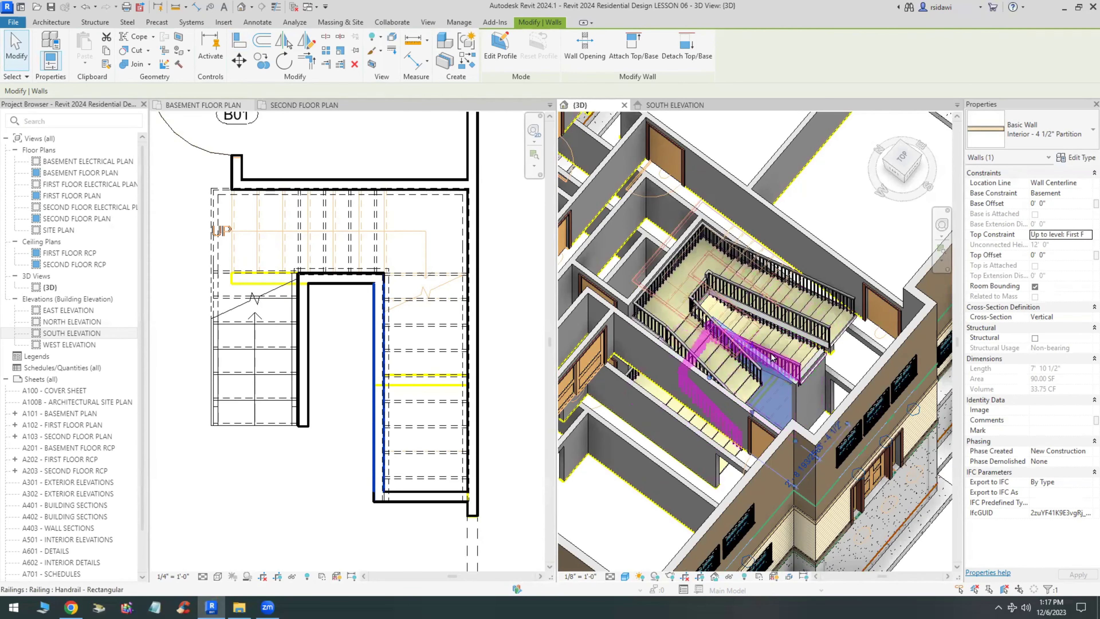
middle_click_drag(708, 388, 774, 383, "shift")
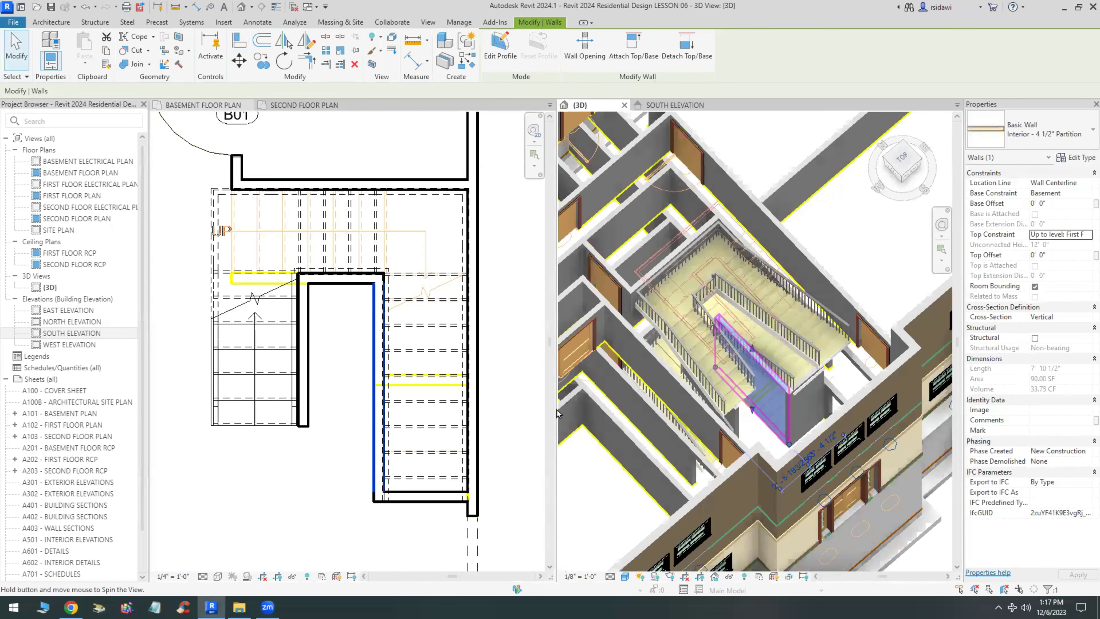
left_click(535, 414)
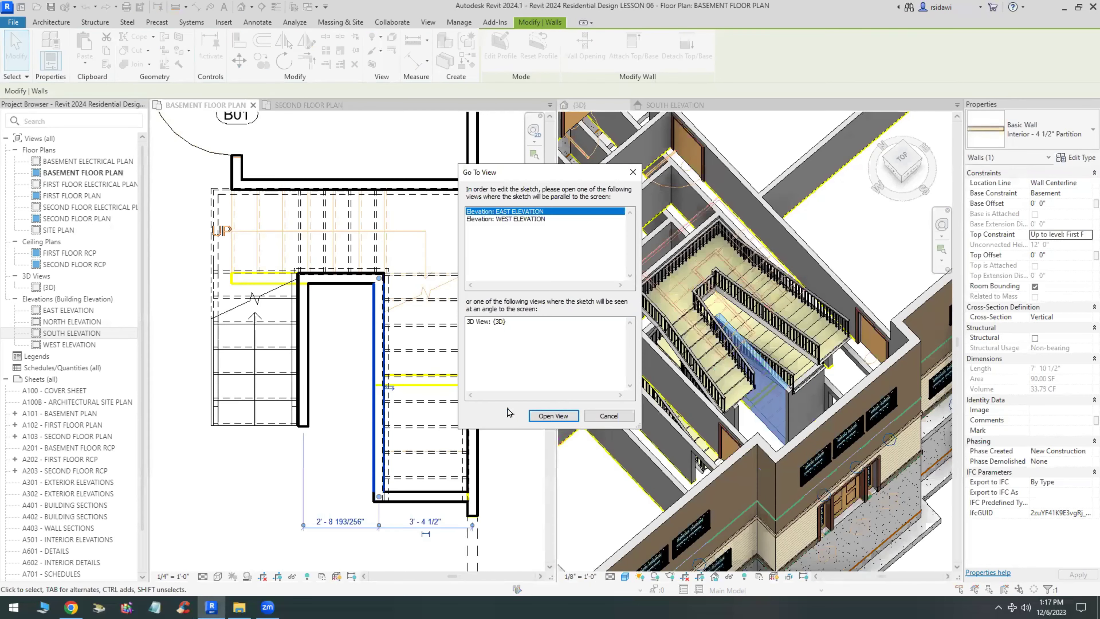
left_click(606, 416)
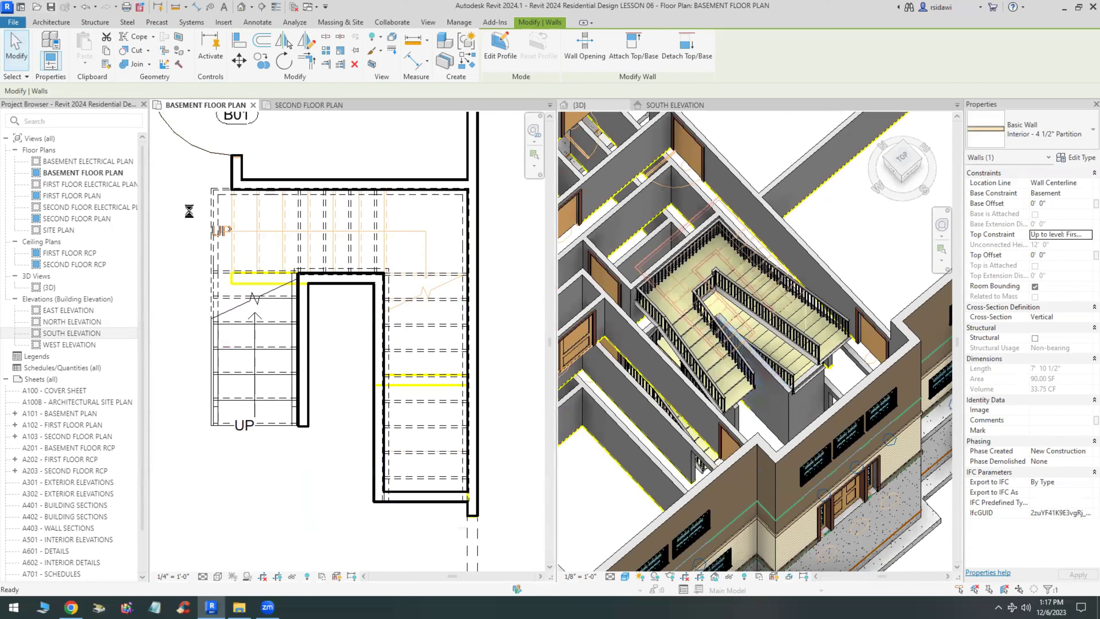
key("Escape")
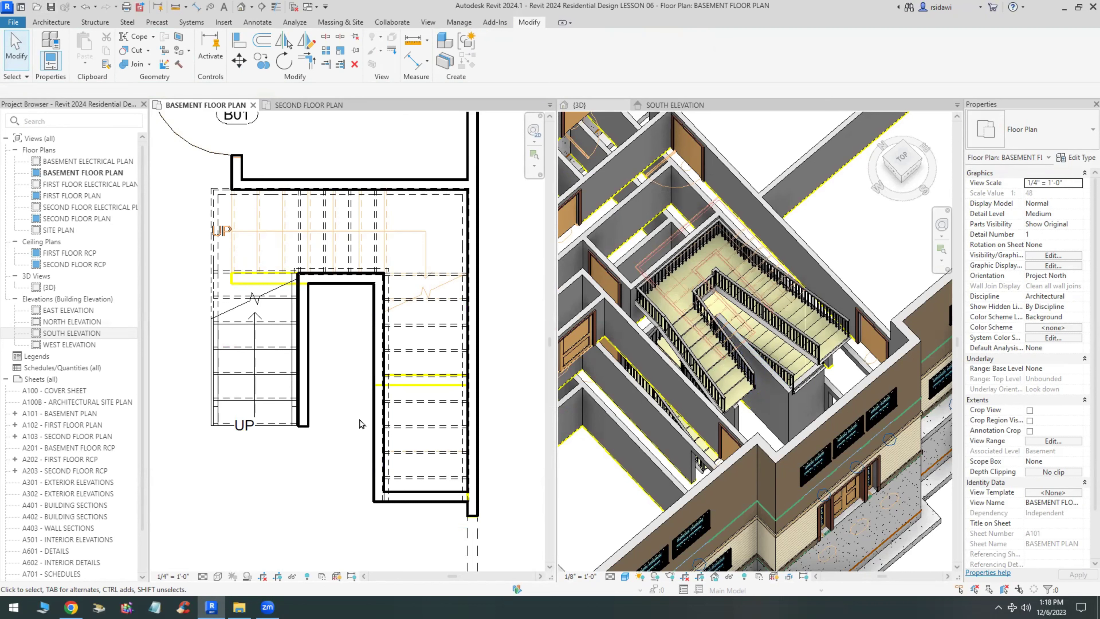
Change the basement floor plan's visual style to Hidden Line.
scroll(368, 396, "down", 3)
key("z")
key("a")
left_click(217, 576)
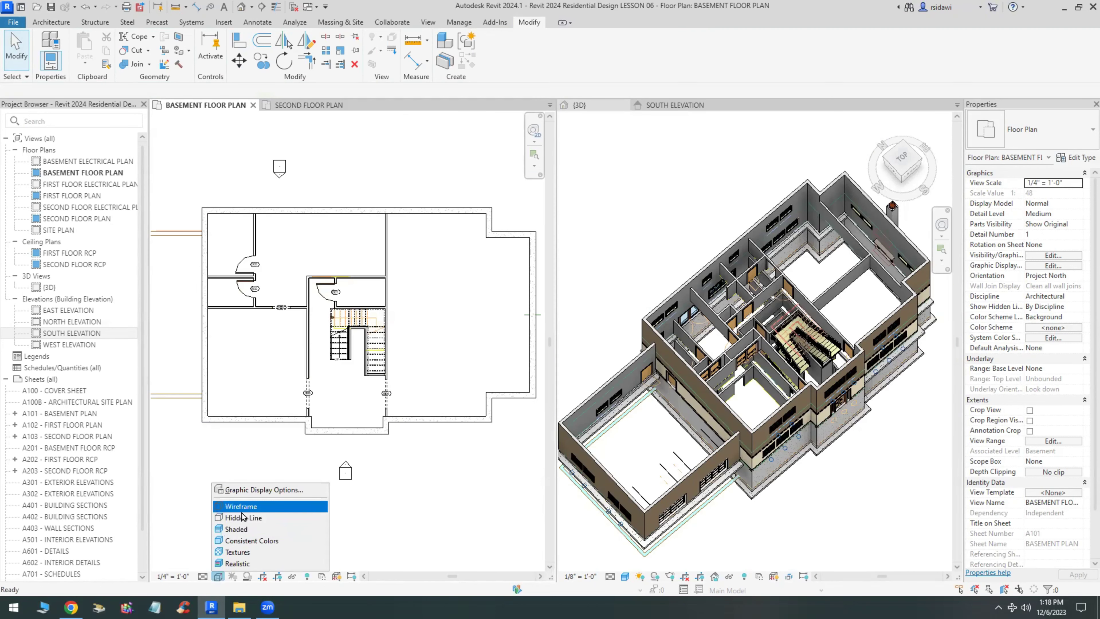
left_click(241, 507)
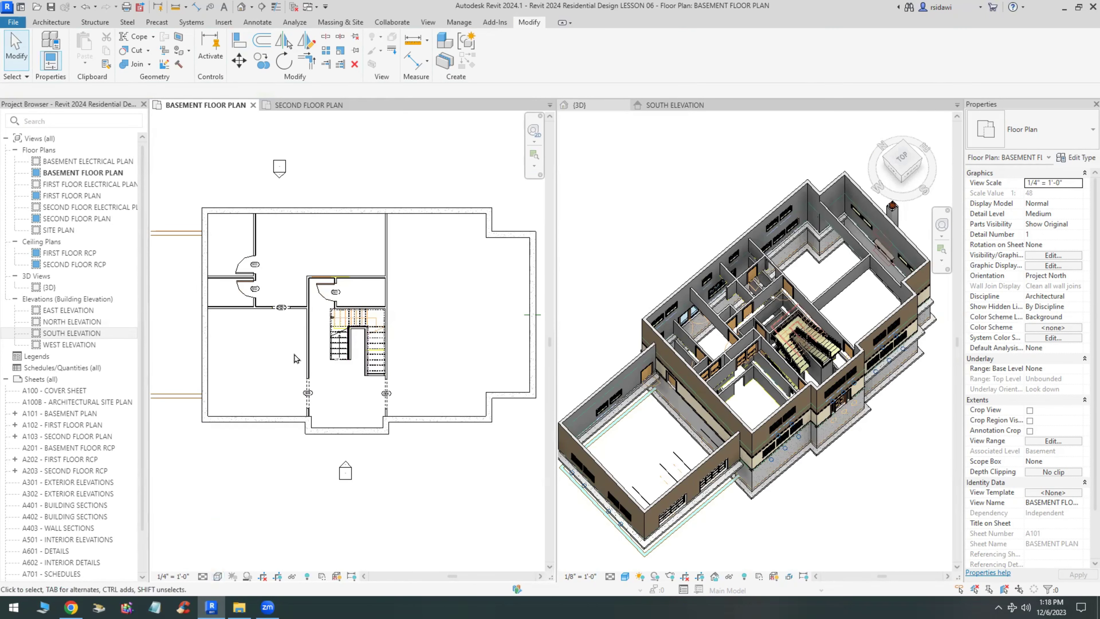
left_click(218, 576)
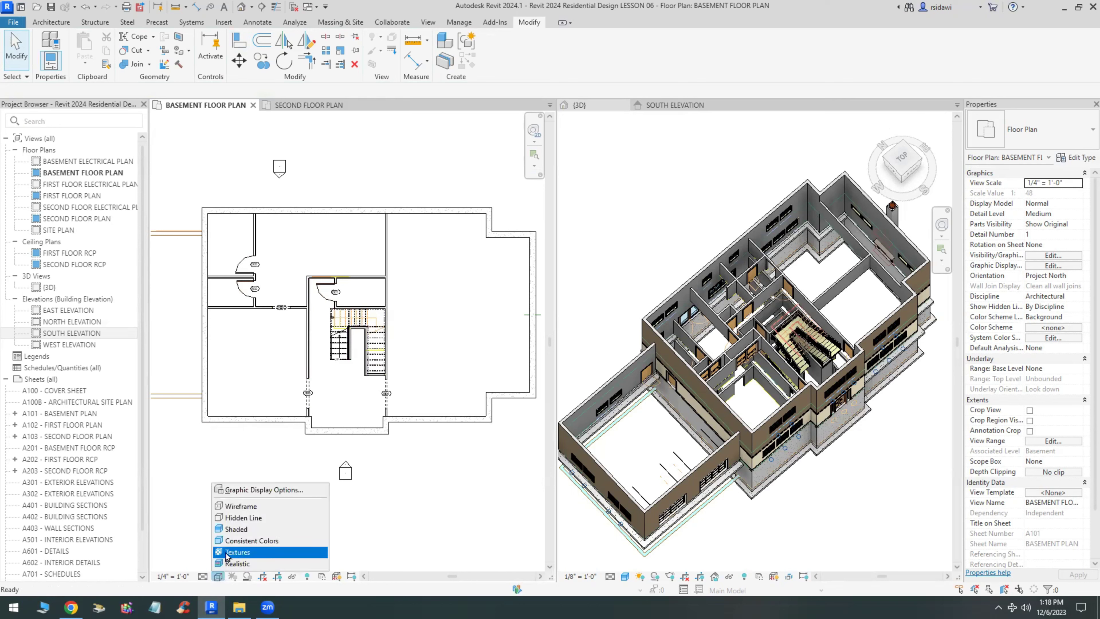
left_click(241, 517)
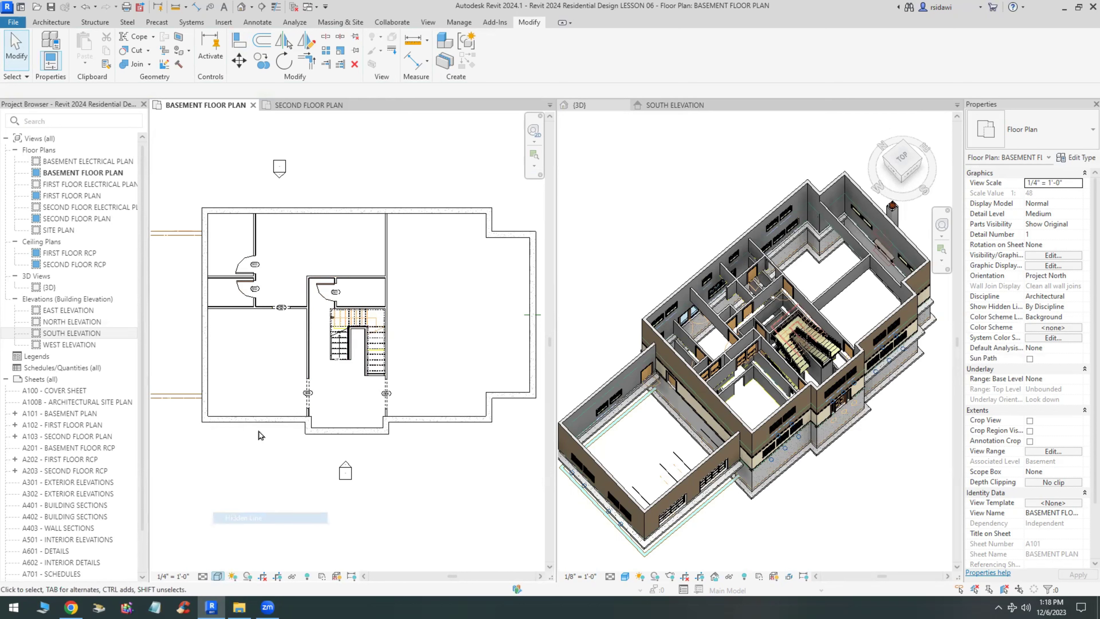
Open the first floor plan, try the Wireframe visual style, and switch back to Hidden Line.
double_click(76, 196)
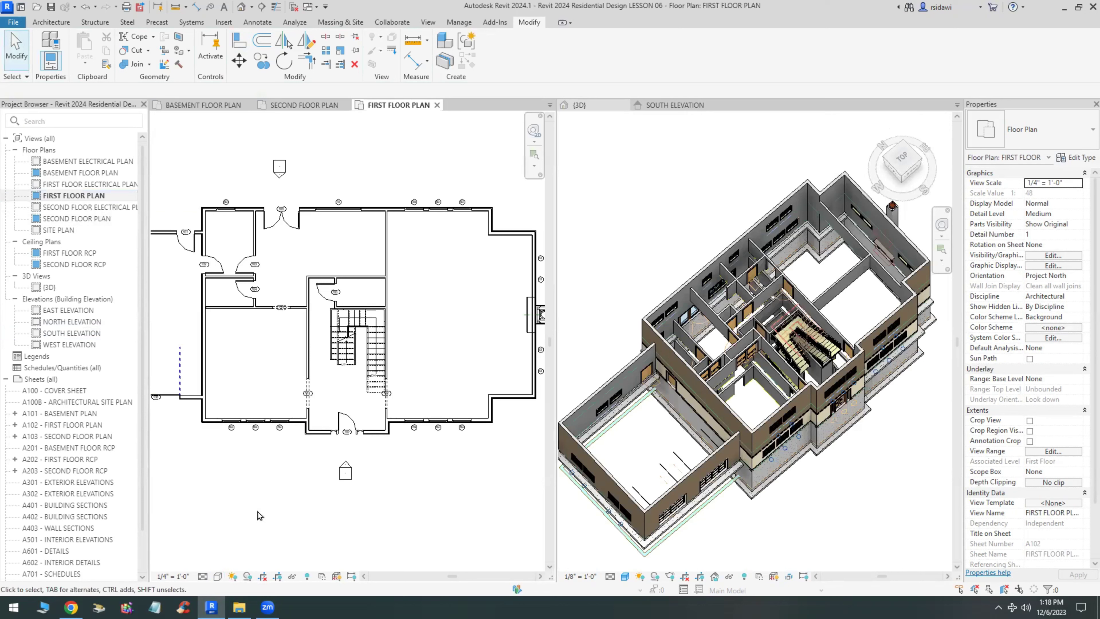
left_click(217, 577)
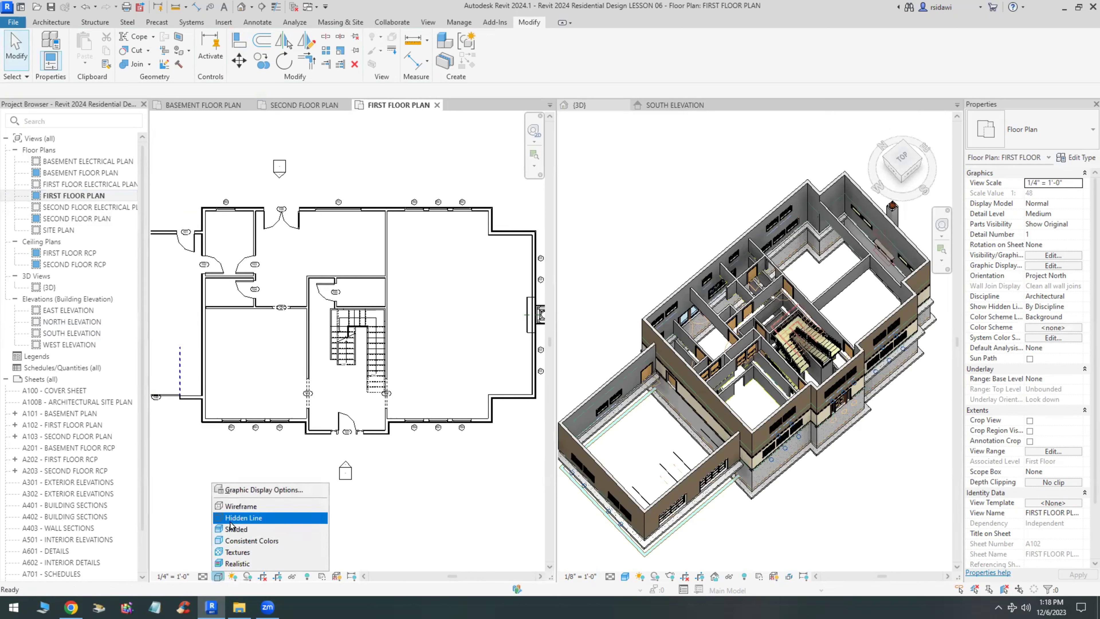
left_click(239, 506)
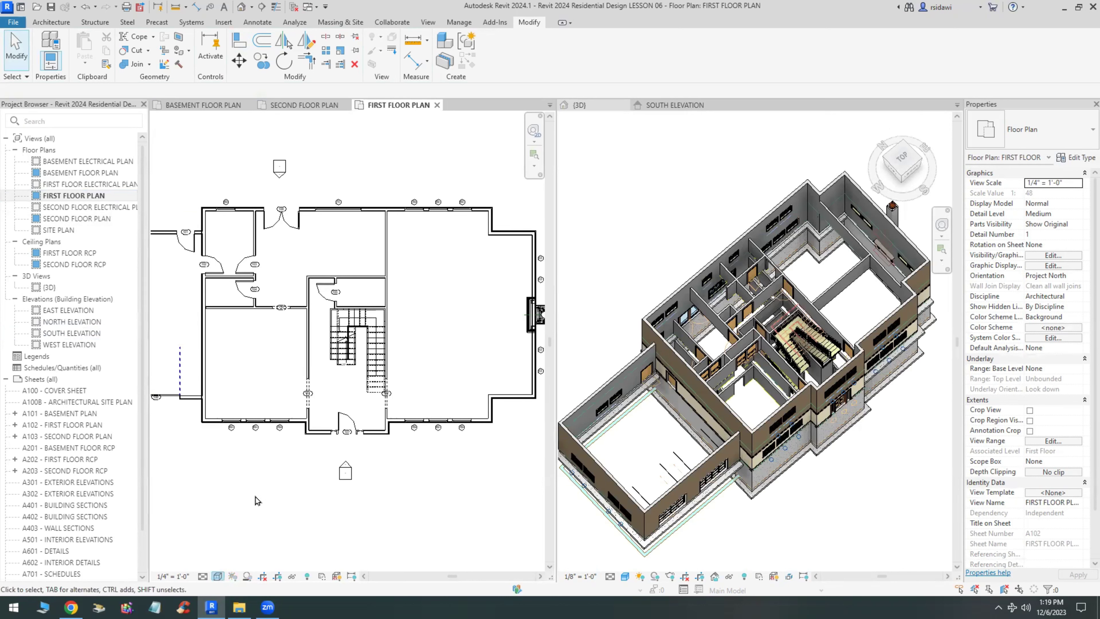
scroll(291, 382, "up", 1)
scroll(272, 391, "down", 1)
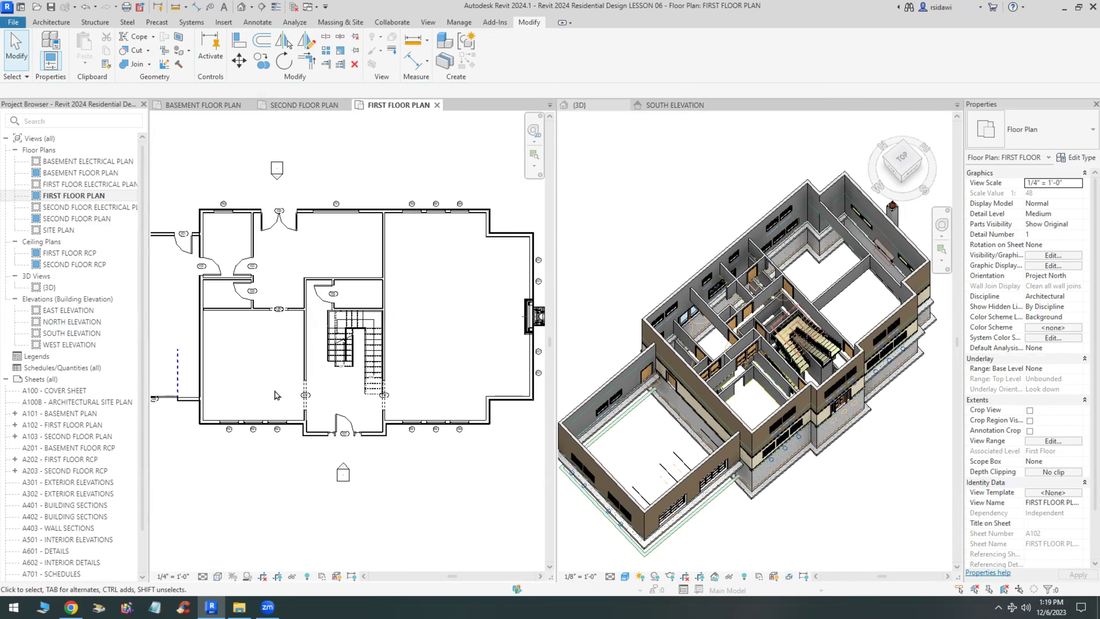
left_click(217, 579)
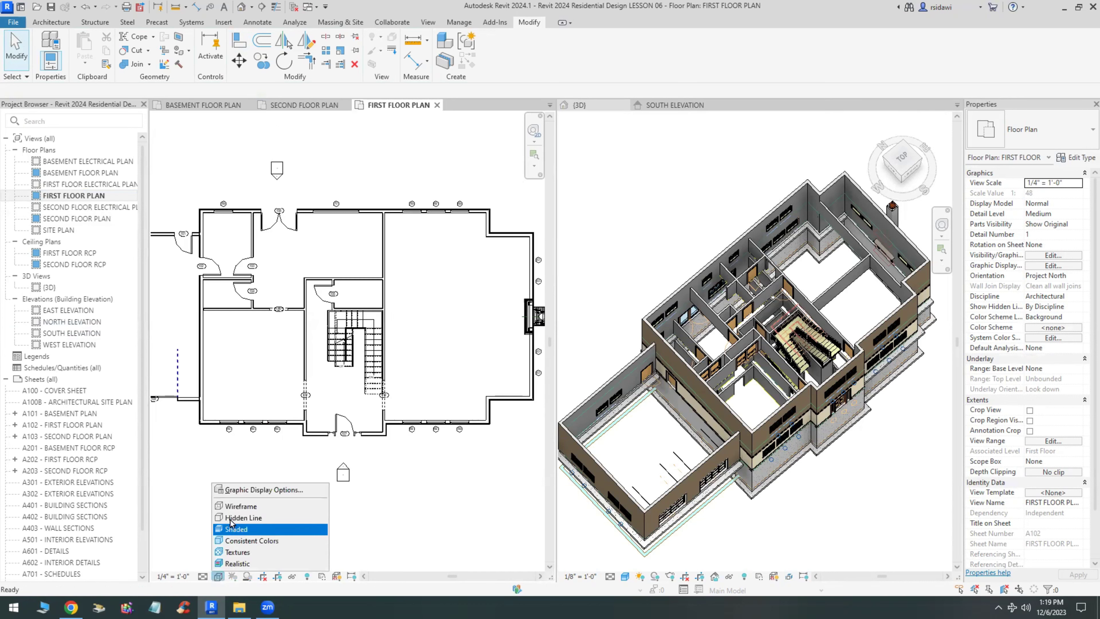
left_click(239, 519)
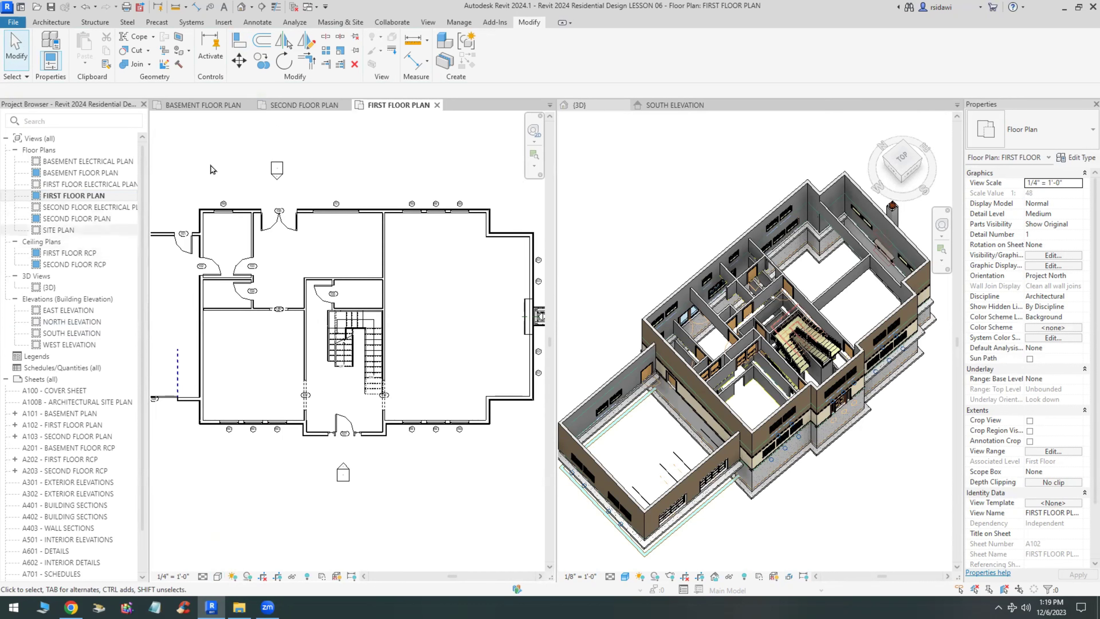
Open the second floor plan and set its visual style to Hidden Line.
double_click(77, 219)
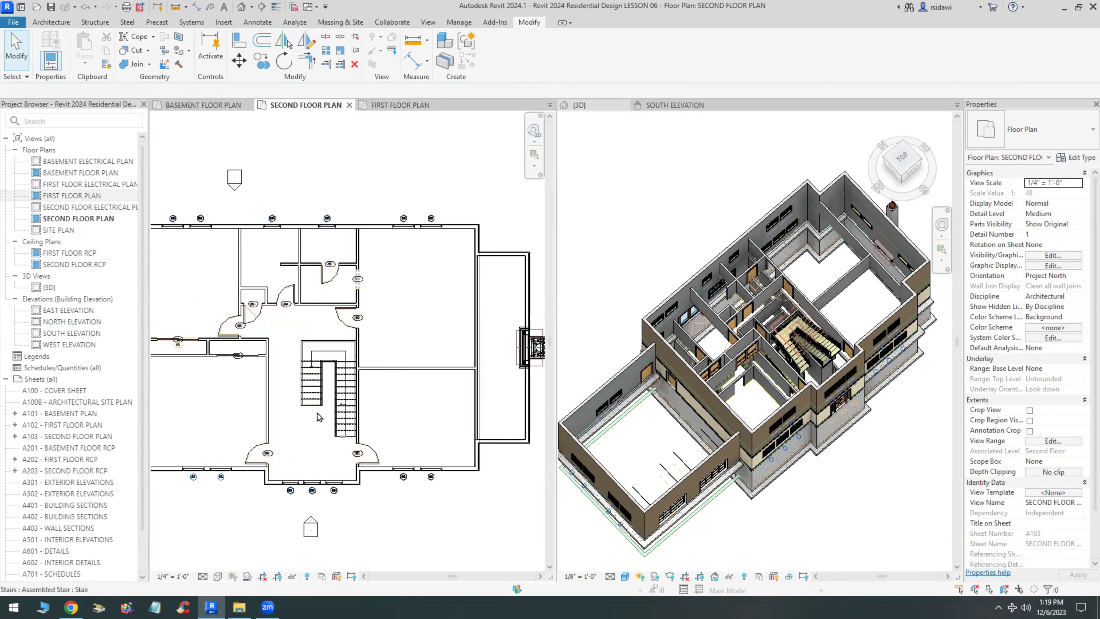
scroll(322, 404, "up", 1)
left_click(218, 577)
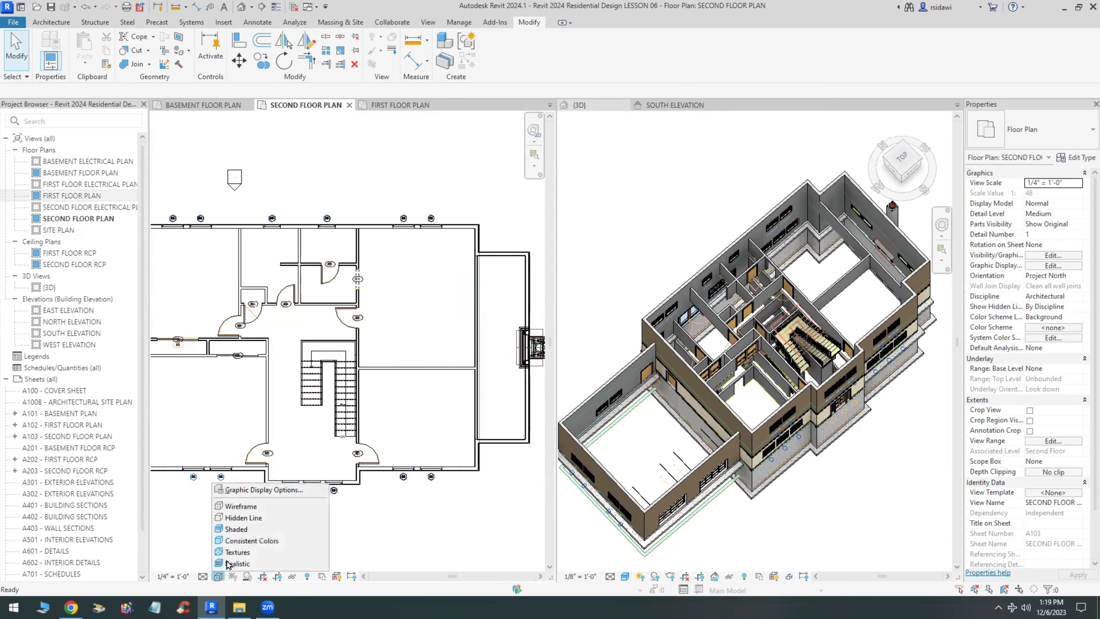
left_click(241, 516)
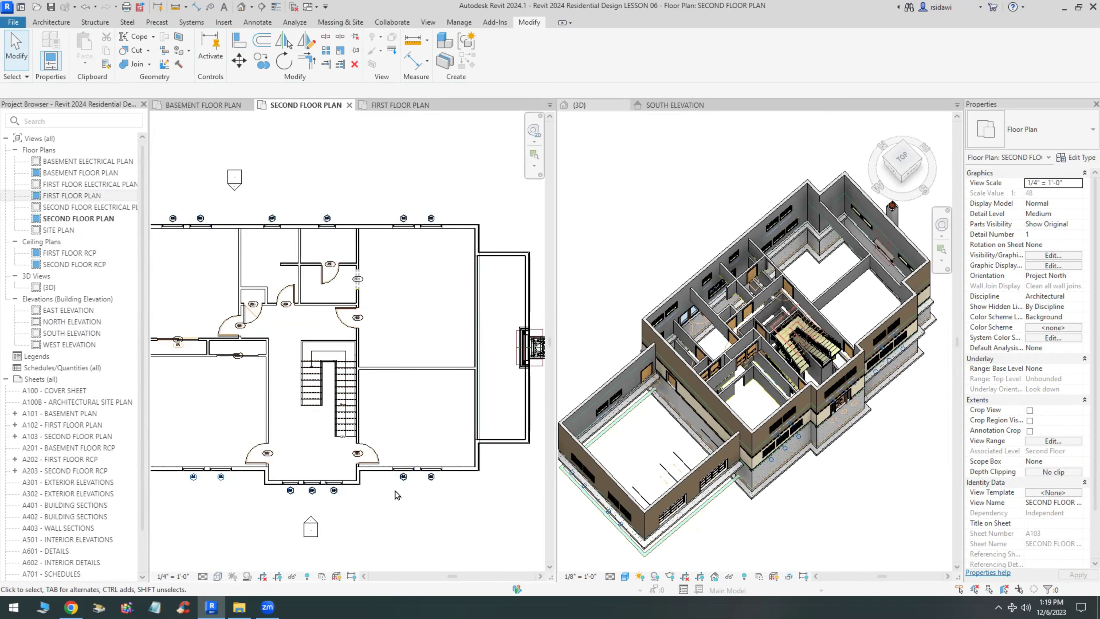
middle_click_drag(397, 495, 461, 507)
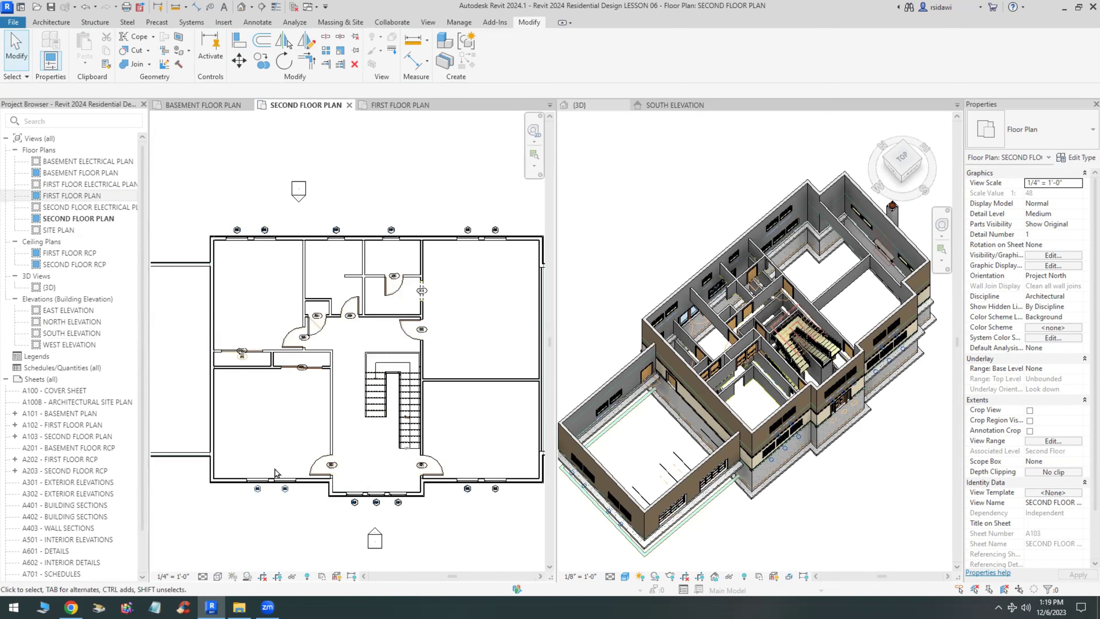
scroll(256, 427, "down", 2)
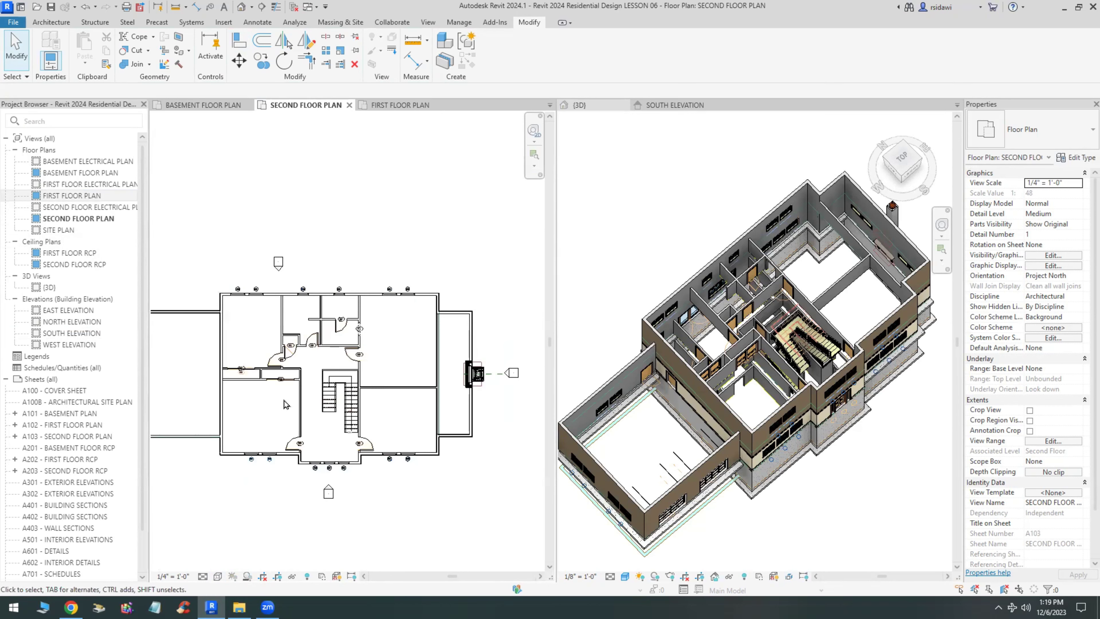
scroll(286, 404, "up", 2)
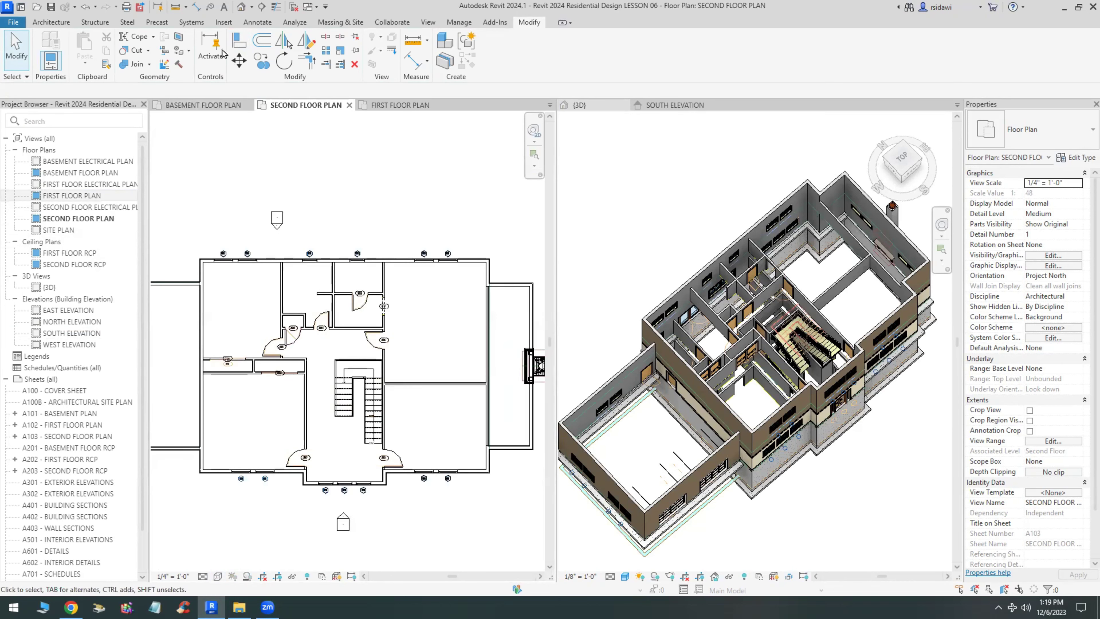
Remove the linked First Floor, Second Floor and Basement floor plan DWG files from the project.
left_click(223, 22)
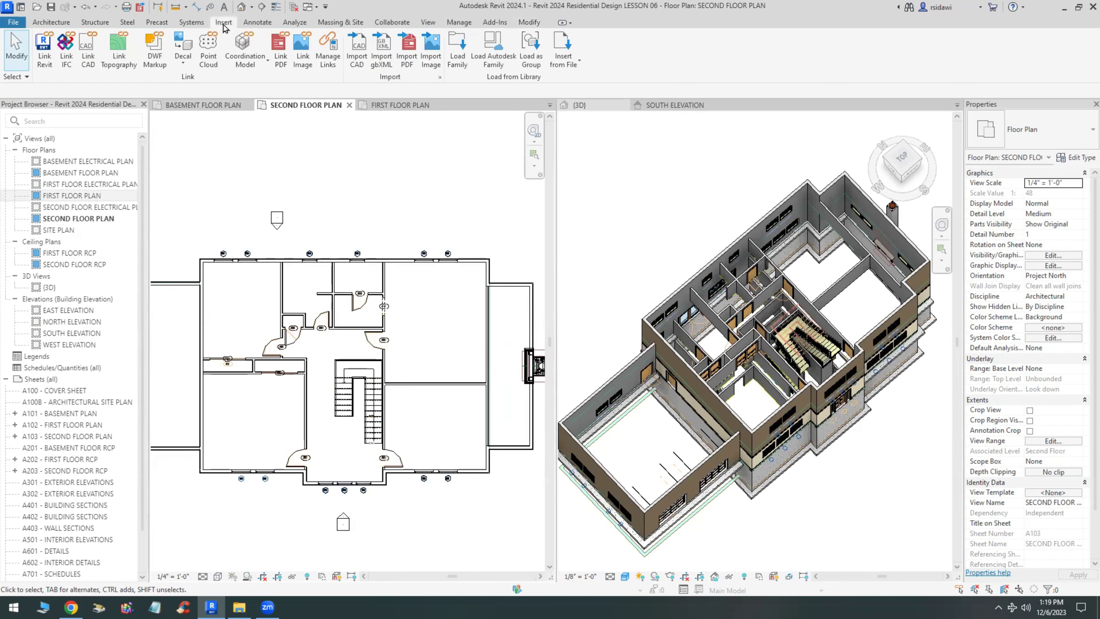
left_click(327, 50)
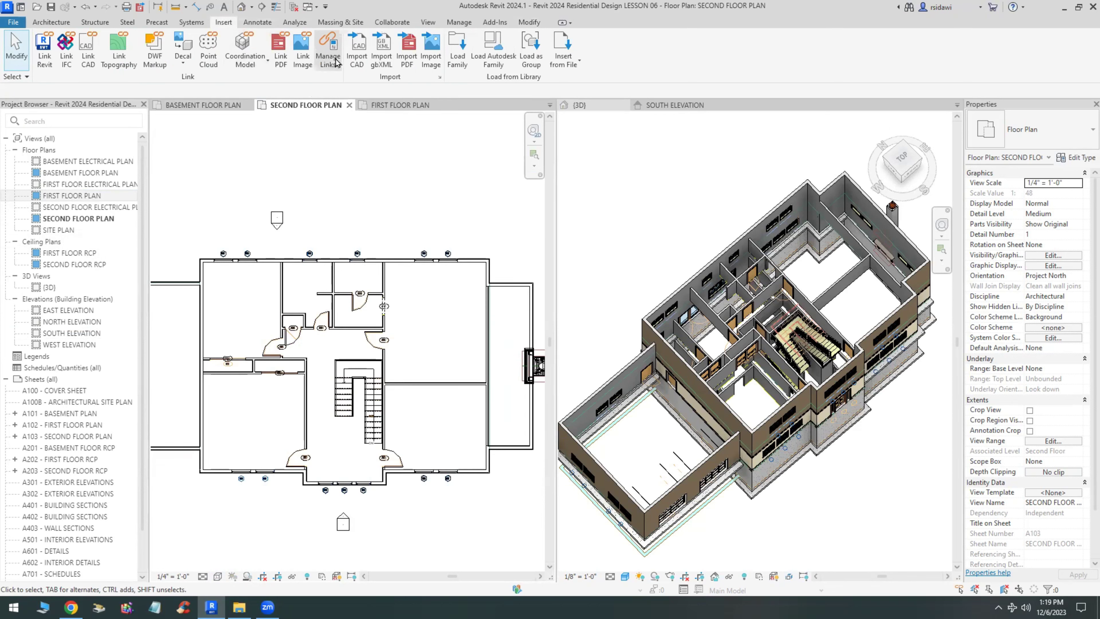
left_click(413, 147)
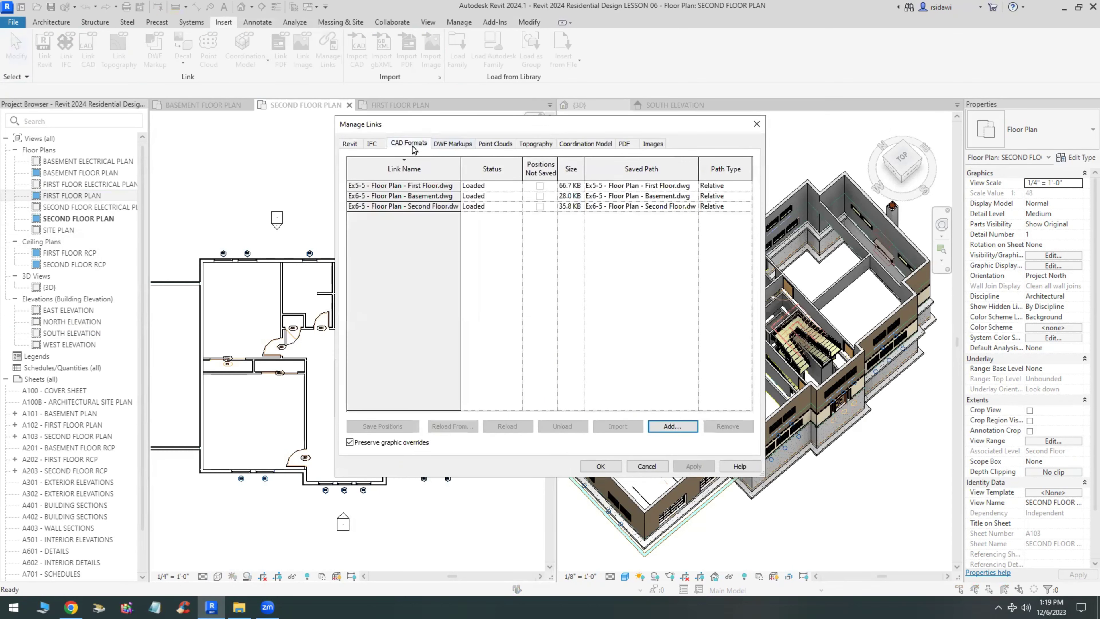
left_click(439, 187)
left_click(440, 207, "ctrl")
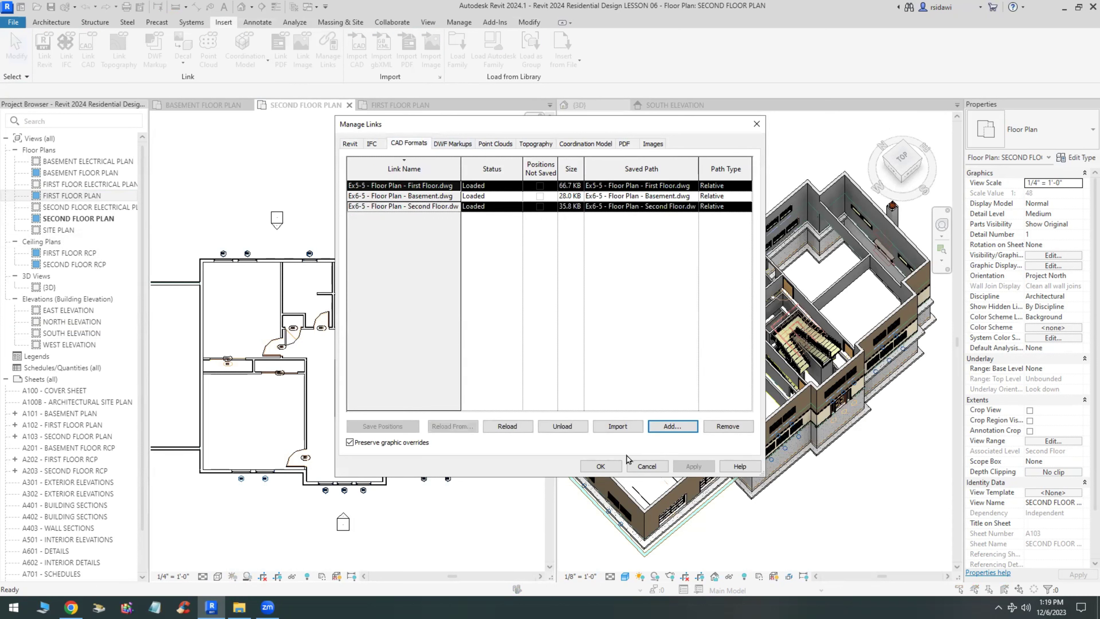
left_click(727, 428)
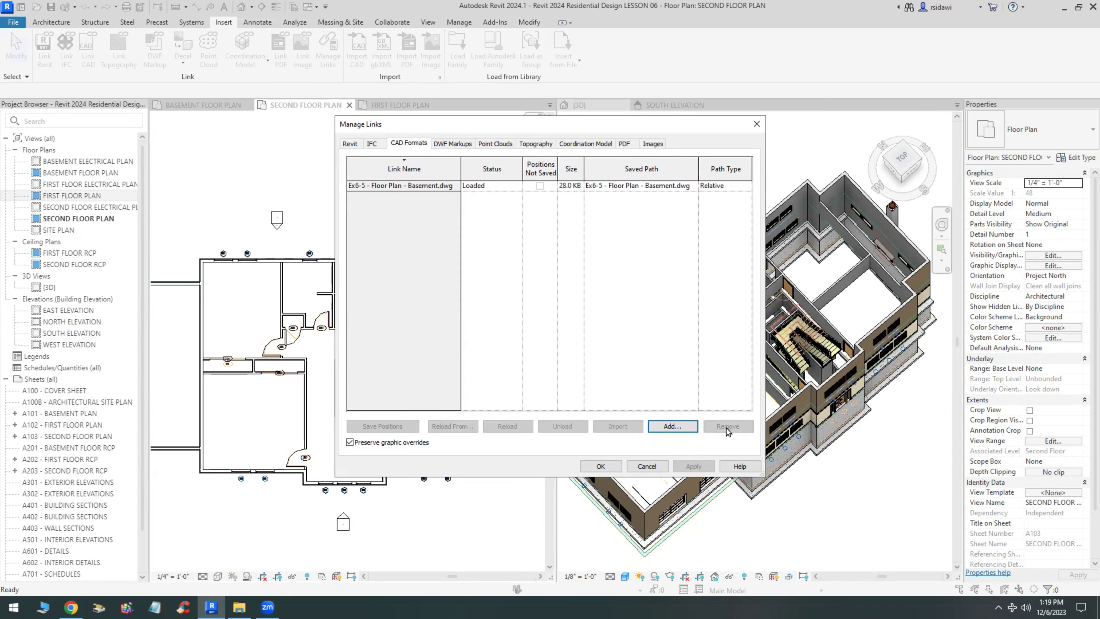
left_click(439, 186)
left_click(722, 427)
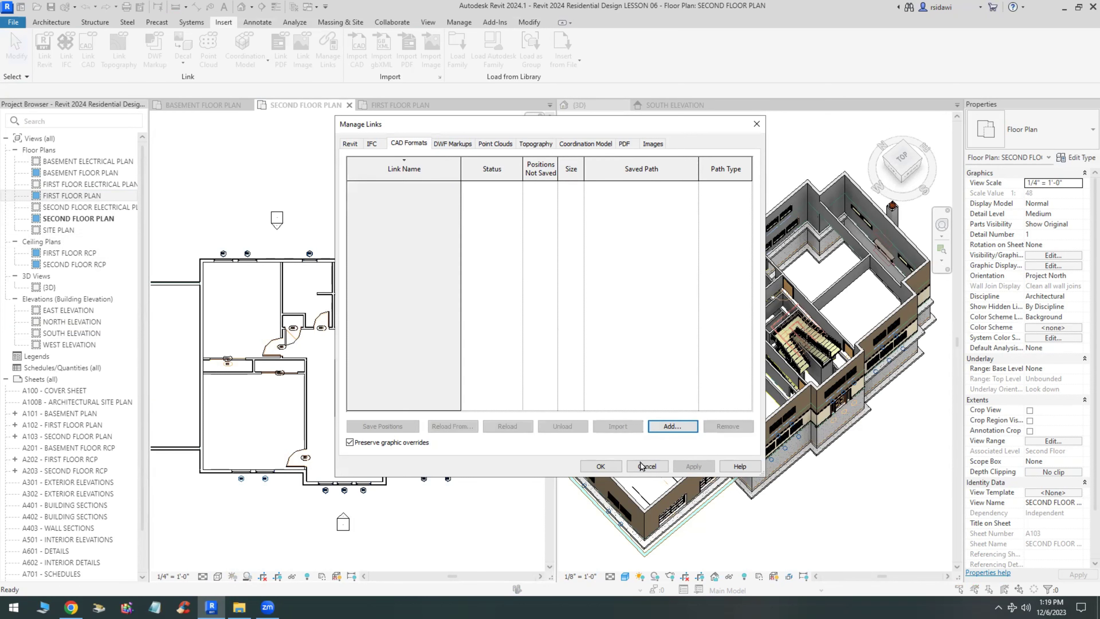
left_click(614, 469)
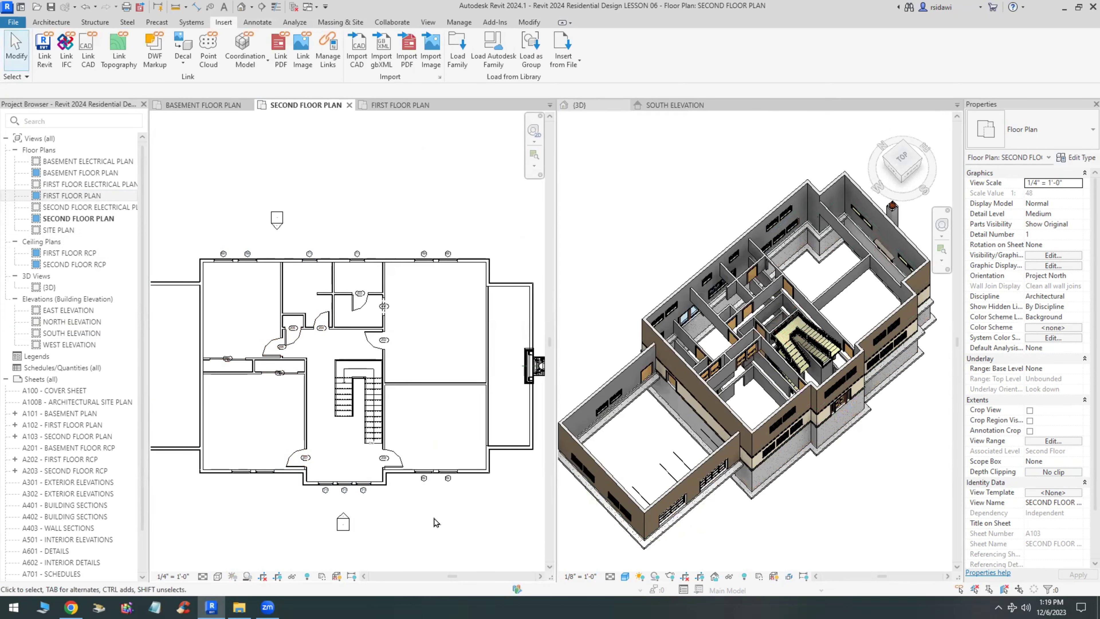
Nudge door tag 210 on the second floor plan upward until it sits clear above its closet door.
scroll(226, 360, "up", 5)
left_click(208, 348)
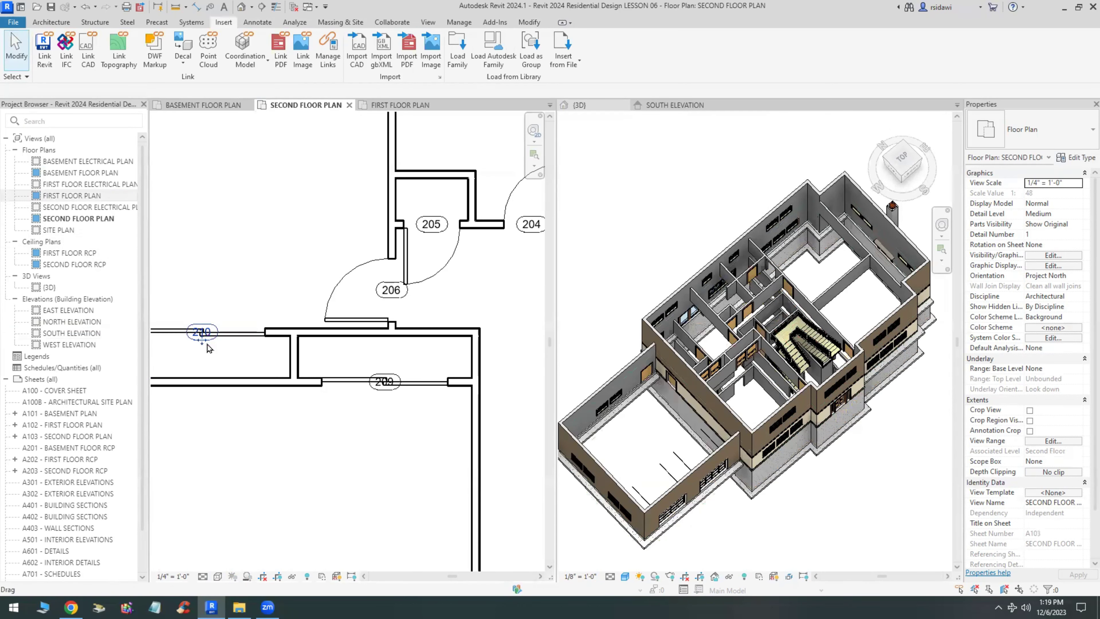
key("Up")
key("Up")
key("Up")
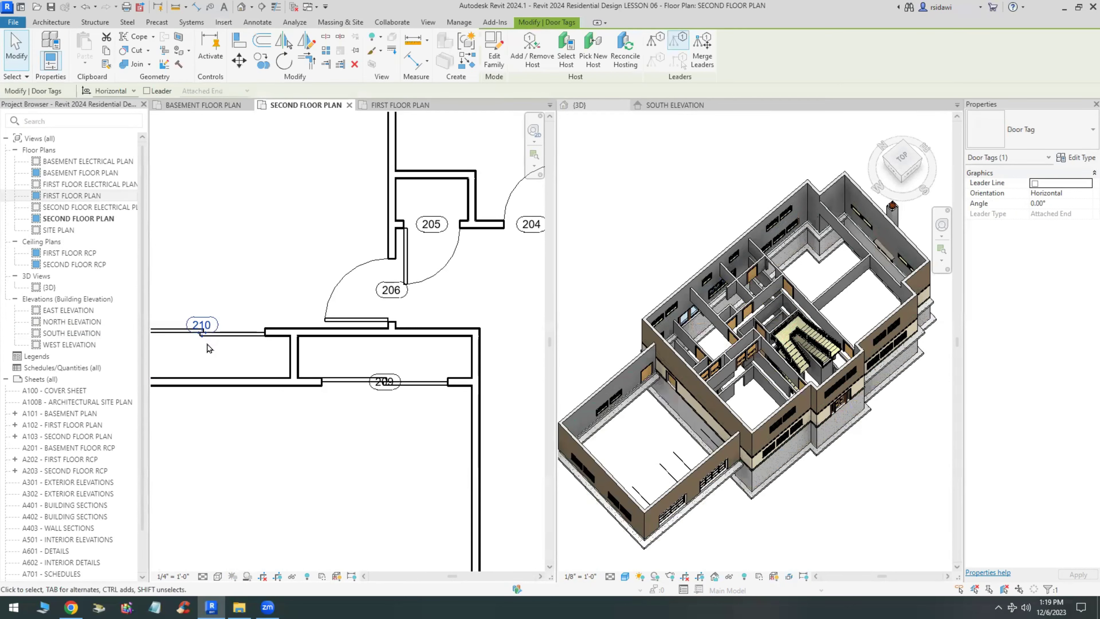
key("Up")
key("Up")
key("Up")
Nudge door tag 209 downward until it sits clear below its closet door.
left_click(380, 390)
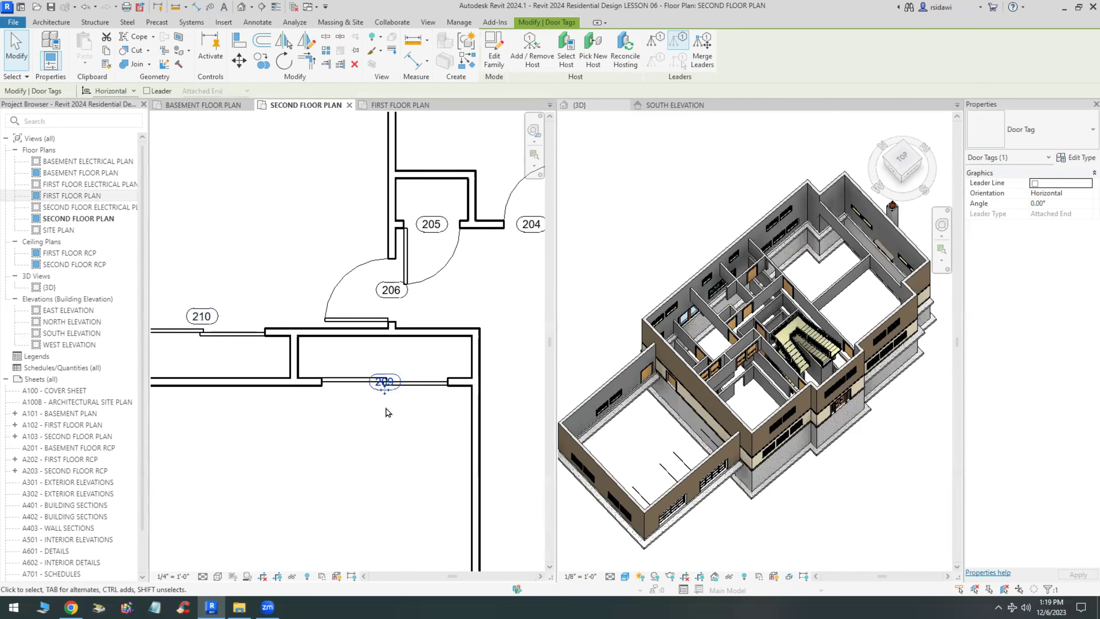
key("Down")
key("Down")
key("Down")
key("Down")
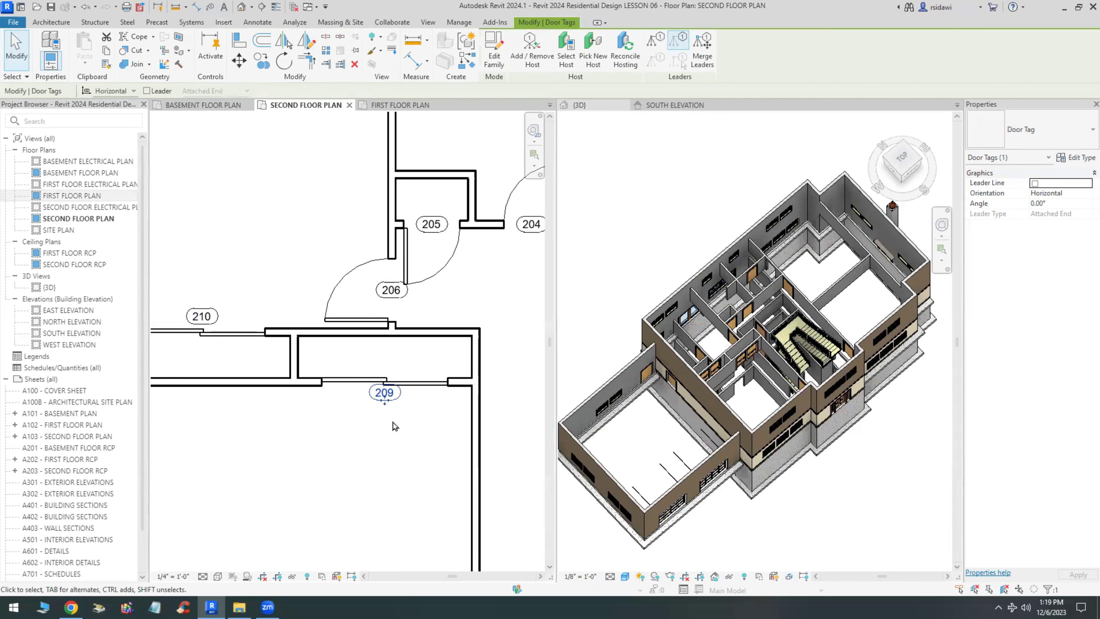
key("Escape")
Nudge door tag 206 slightly downward within its doorway on the second floor plan.
left_click(377, 289)
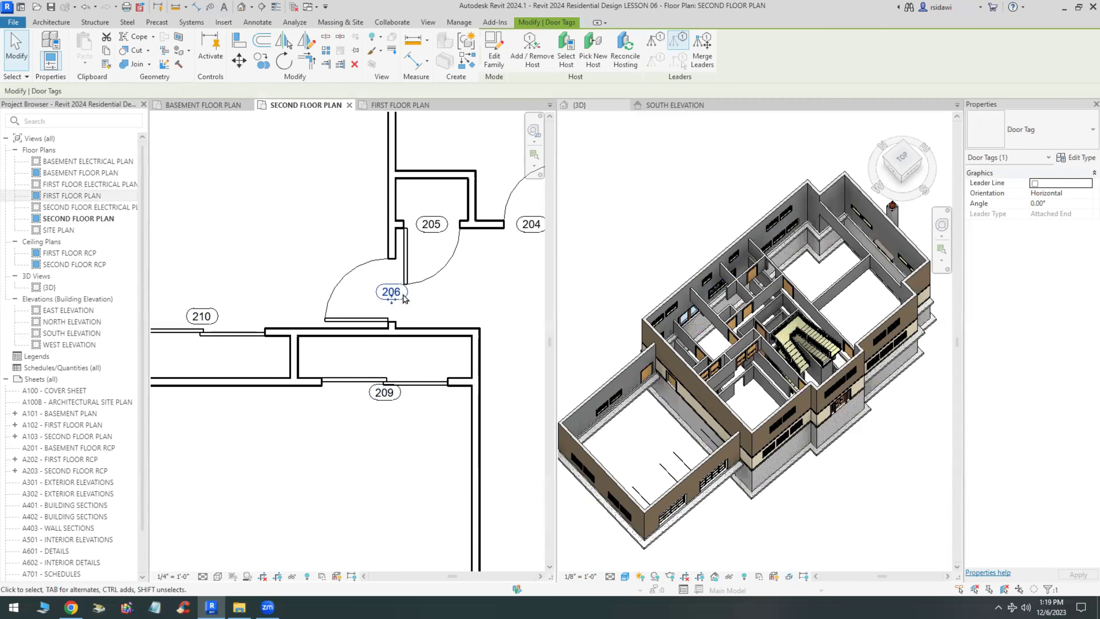
key("Down")
key("Down")
key("Down")
key("Escape")
scroll(224, 368, "down", 5)
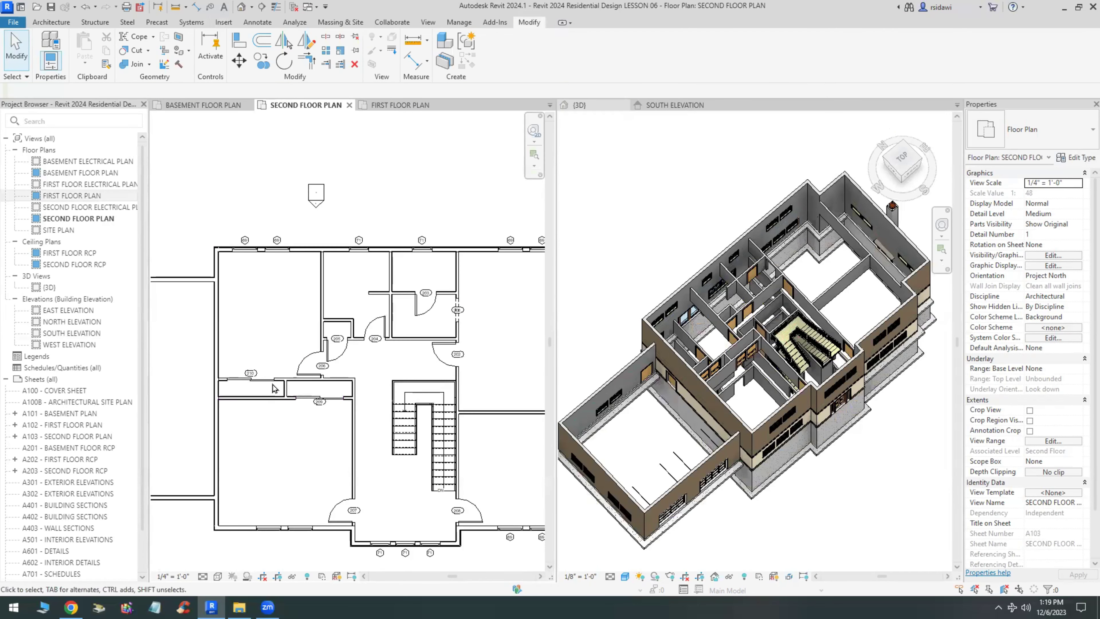
scroll(340, 461, "up", 3)
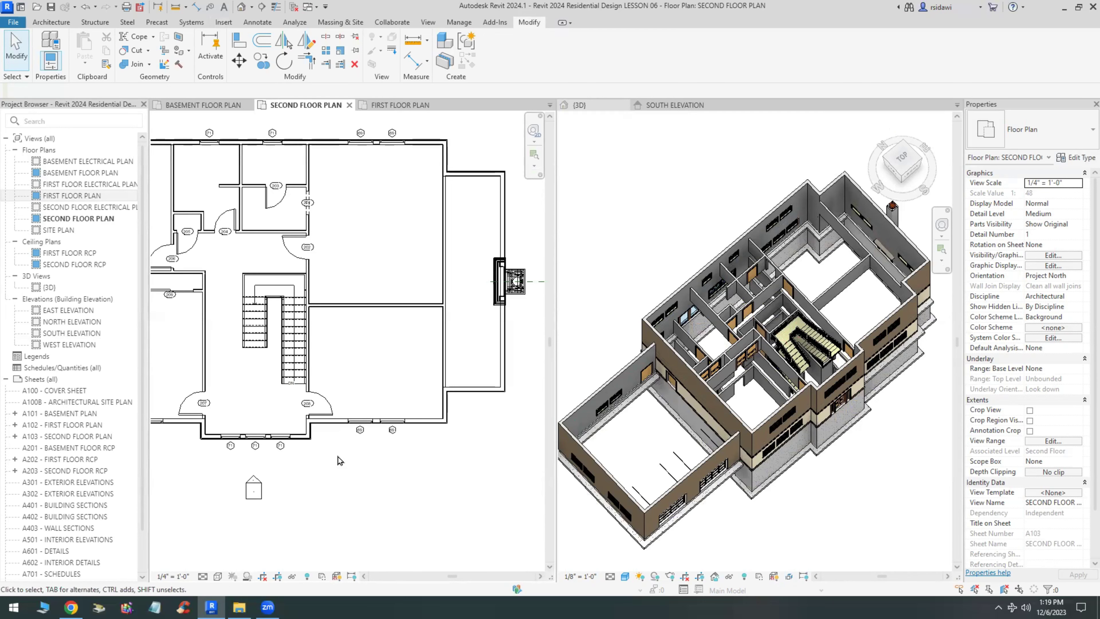
scroll(414, 447, "down", 2)
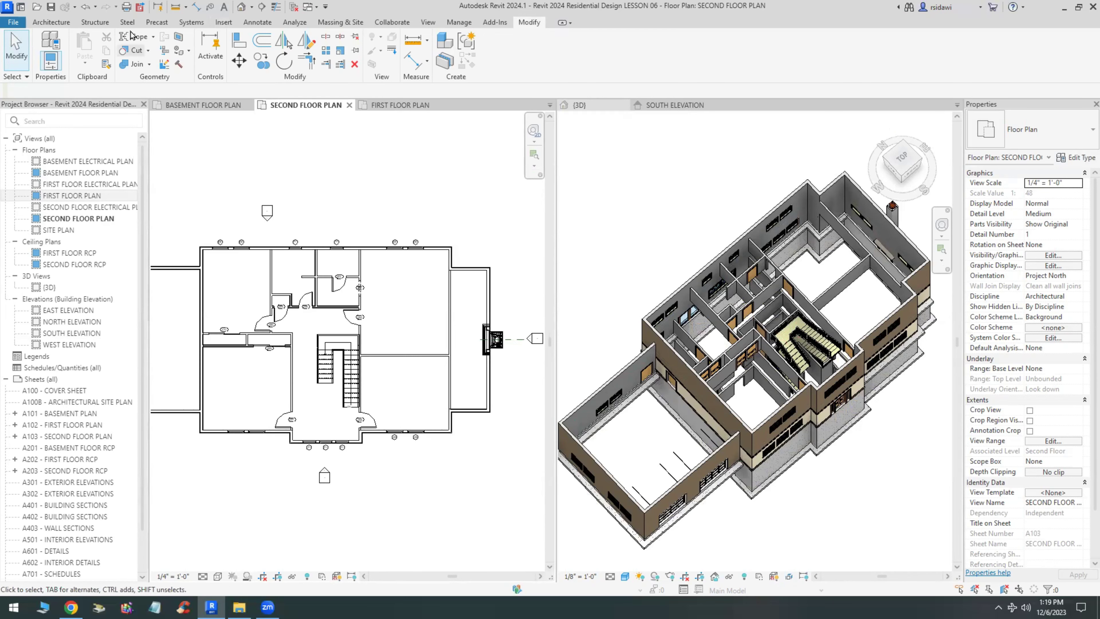
Tag all untagged windows in the second floor plan using Tag All with the Window Tags category.
left_click(268, 27)
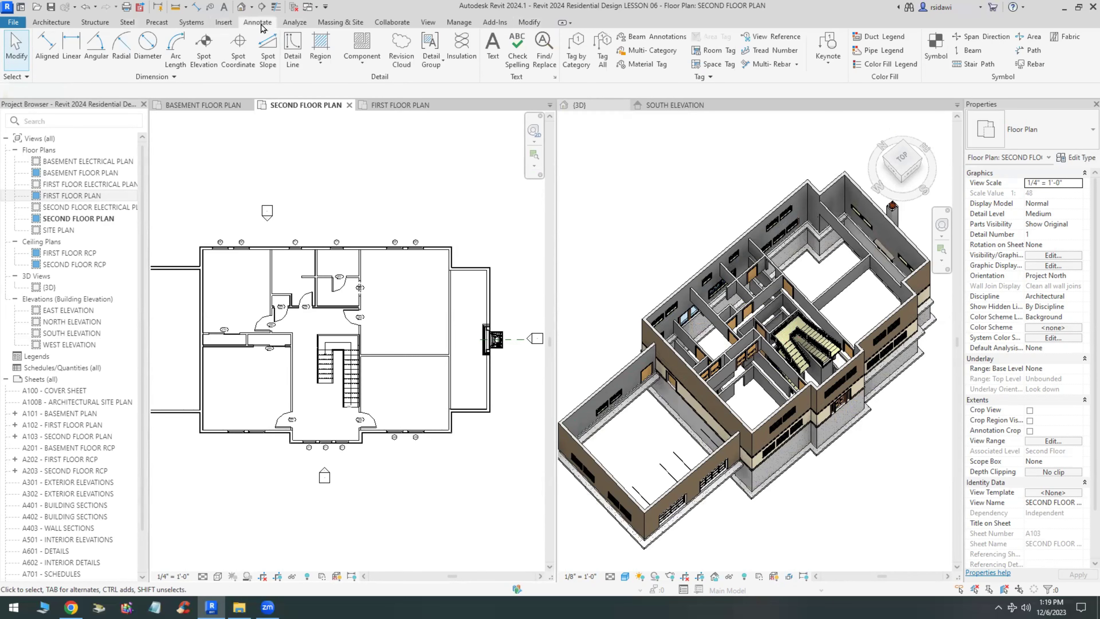
left_click(602, 49)
scroll(658, 346, "down", 2)
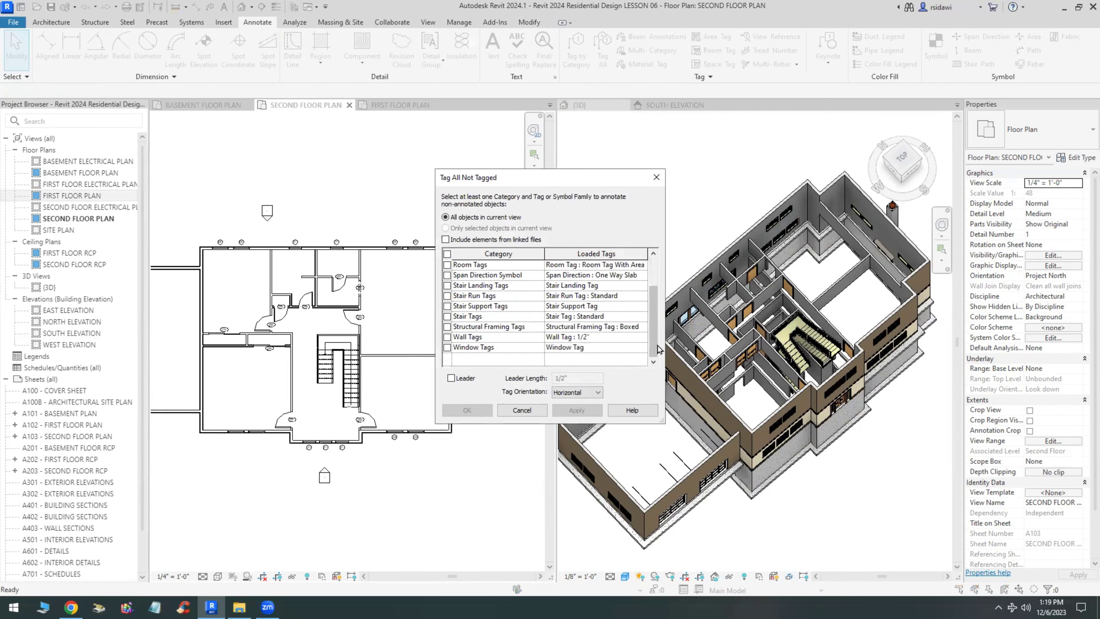
left_click(447, 347)
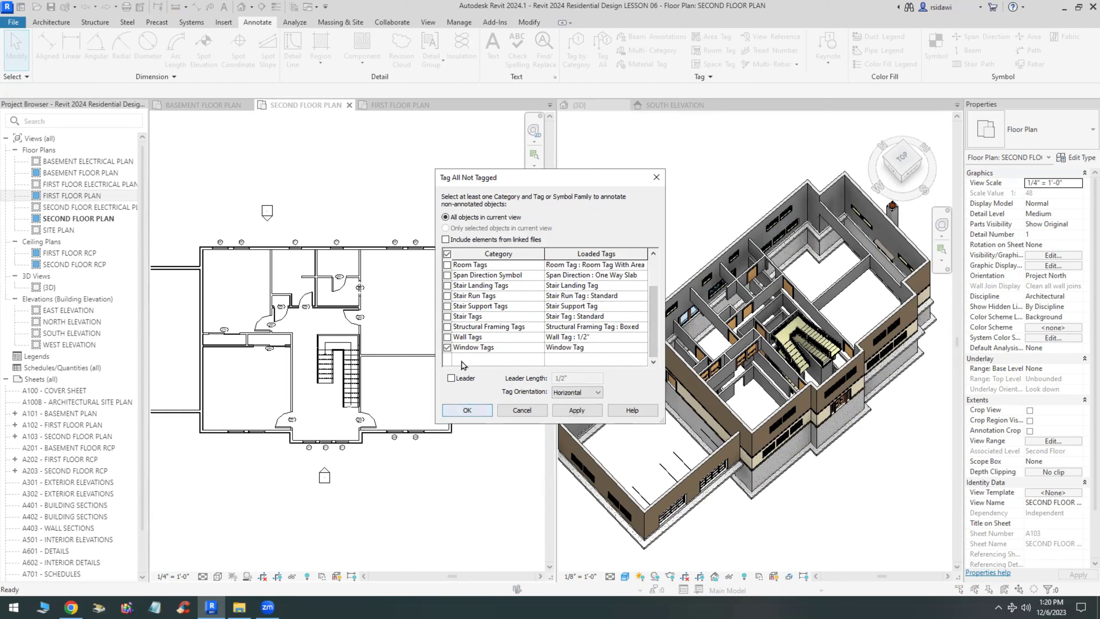
left_click(474, 410)
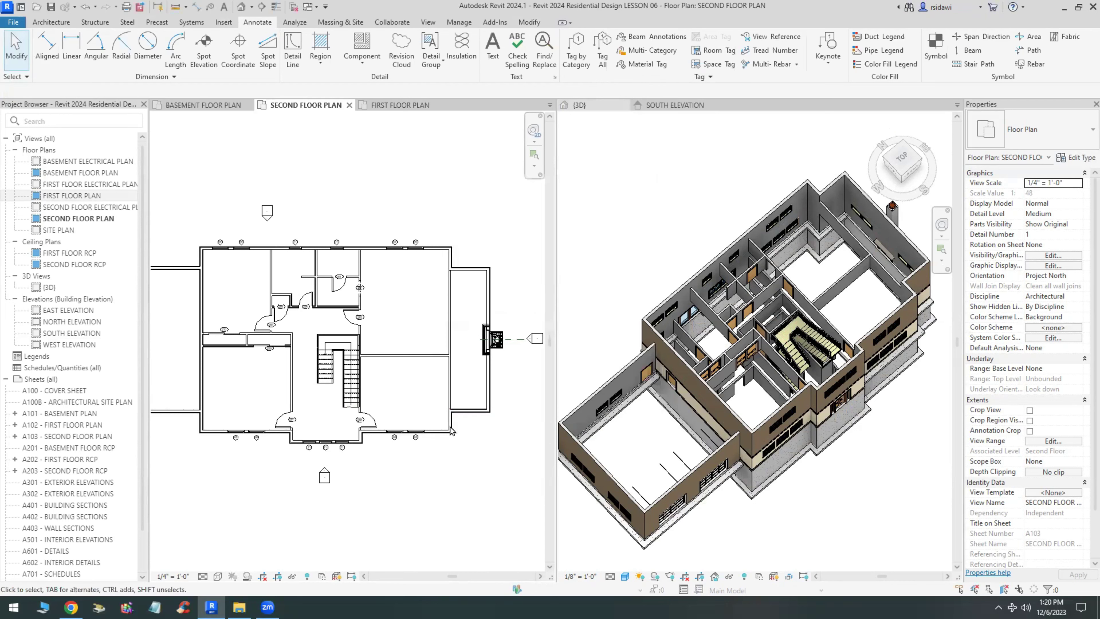
middle_click(258, 444)
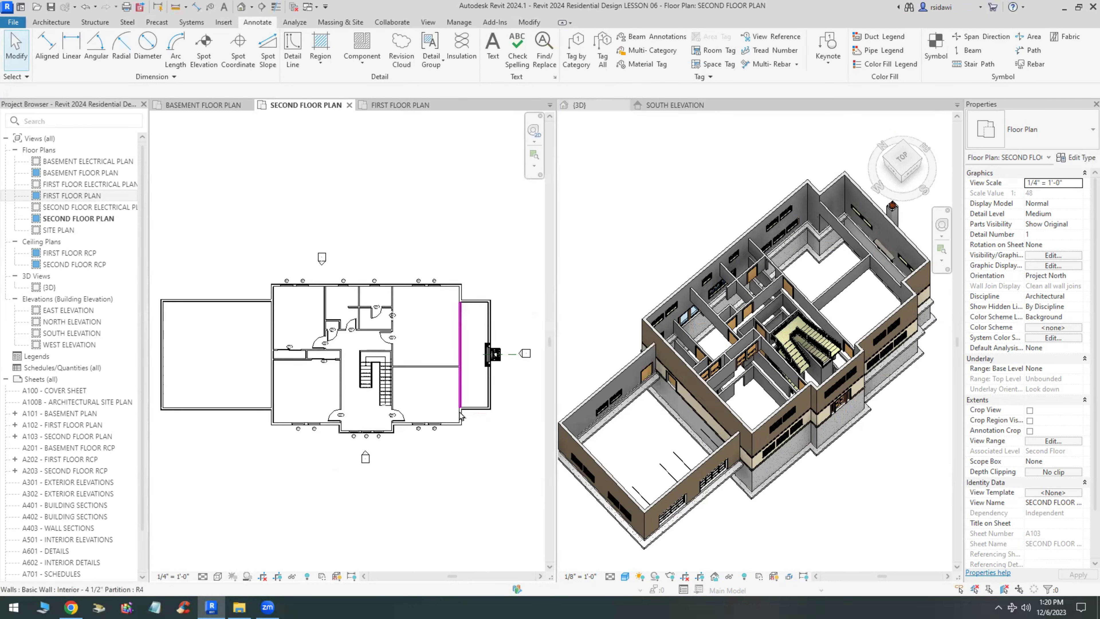
Open the first floor plan and tag all its untagged windows using Tag All with the Window Tags category.
left_click(398, 106)
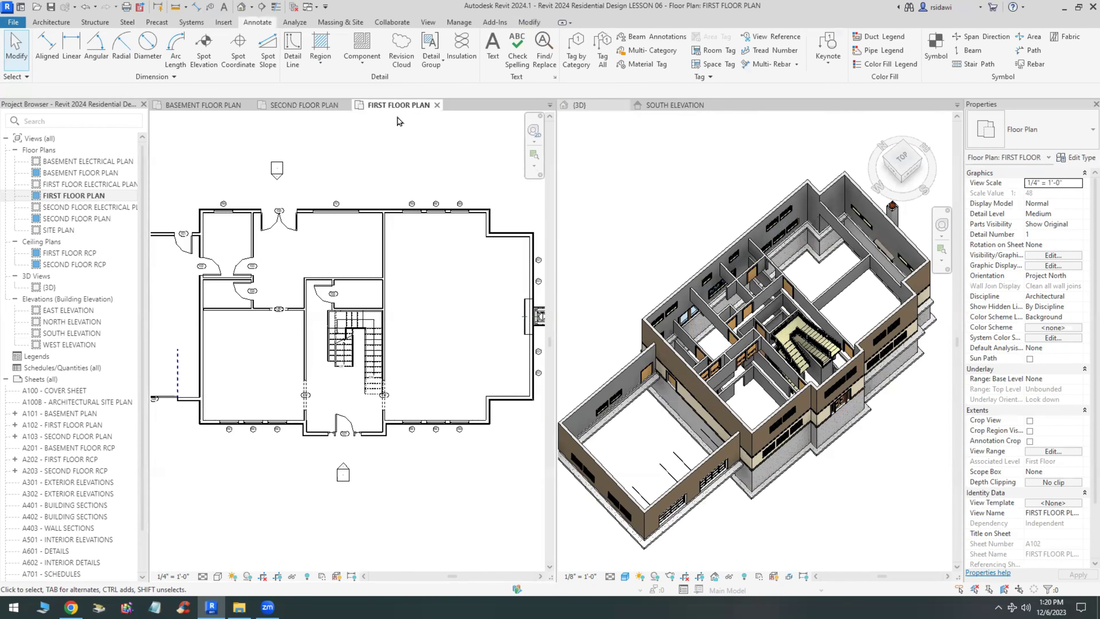
scroll(349, 162, "down", 1)
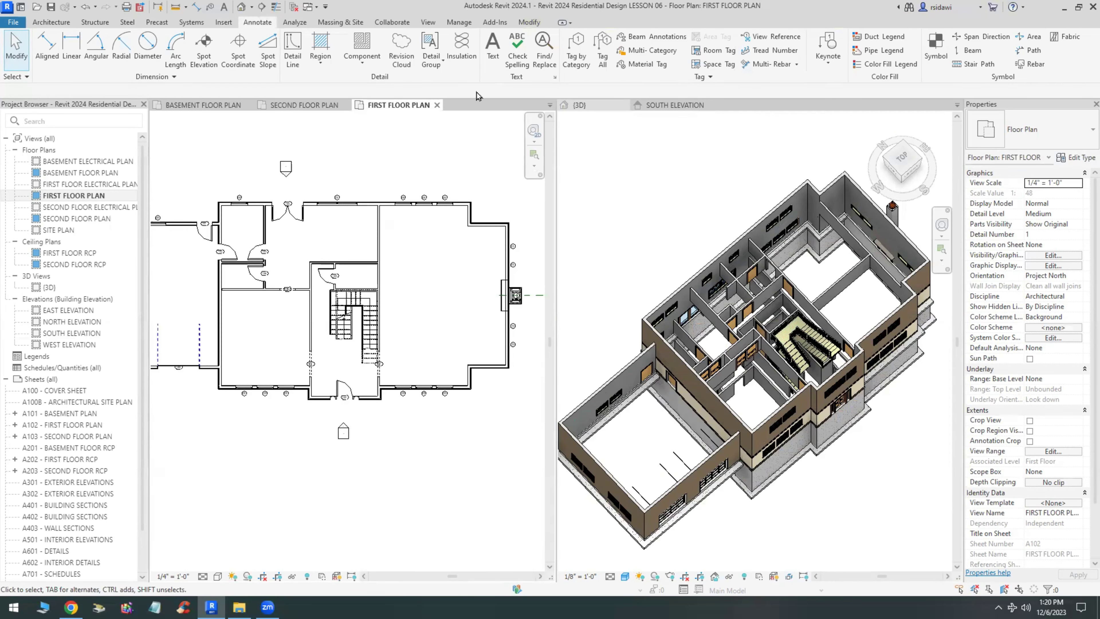
left_click(601, 51)
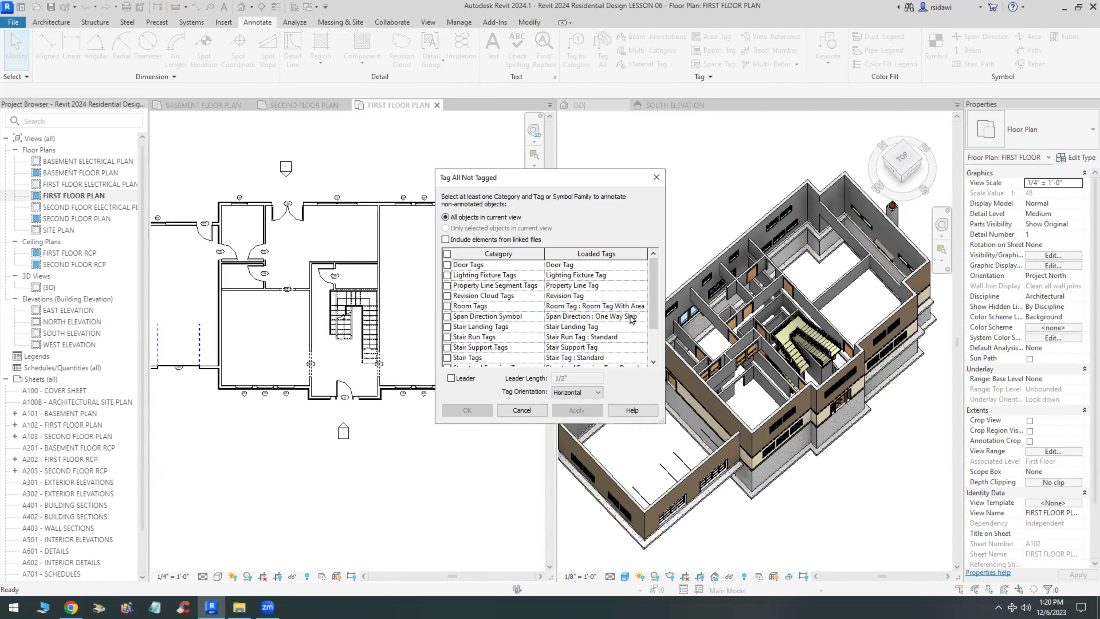
scroll(653, 303, "down", 2)
left_click(447, 347)
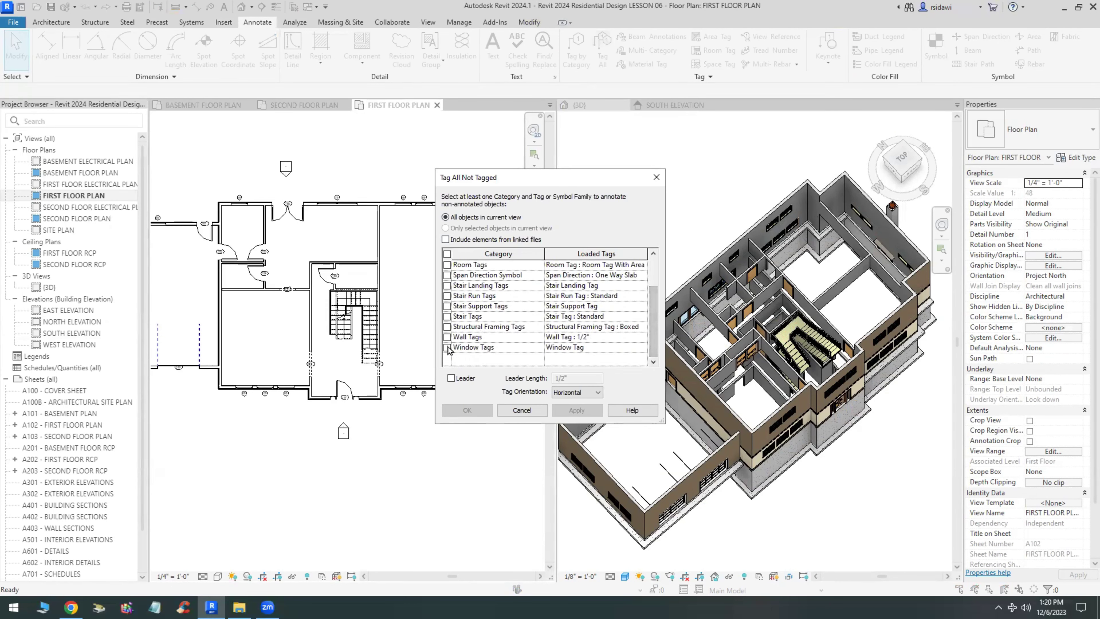
left_click(466, 409)
scroll(476, 437, "down", 1)
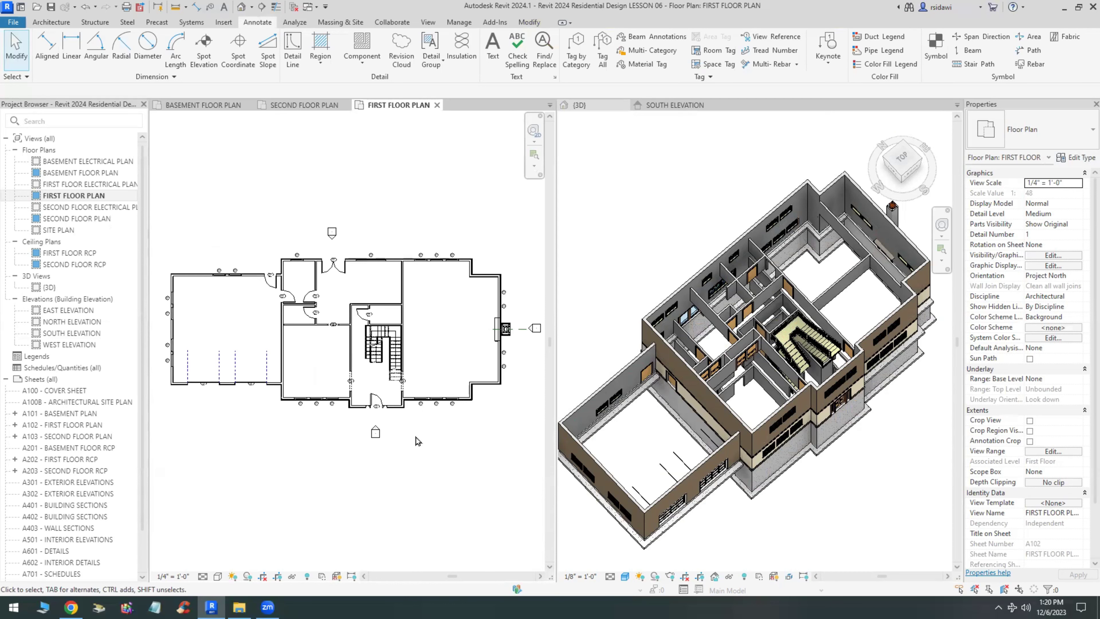
Nudge garage door tags 108 and 109 together downward, off their door panels.
scroll(197, 389, "up", 4)
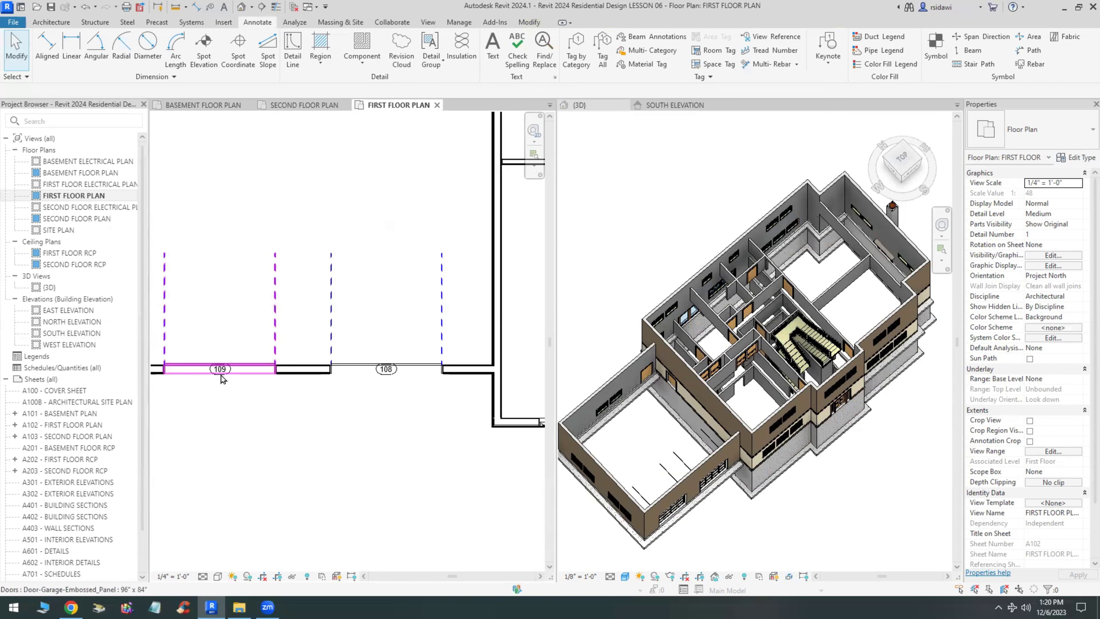
left_click_drag(197, 415, 418, 350)
key("Down")
key("Down")
key("Down")
key("Down")
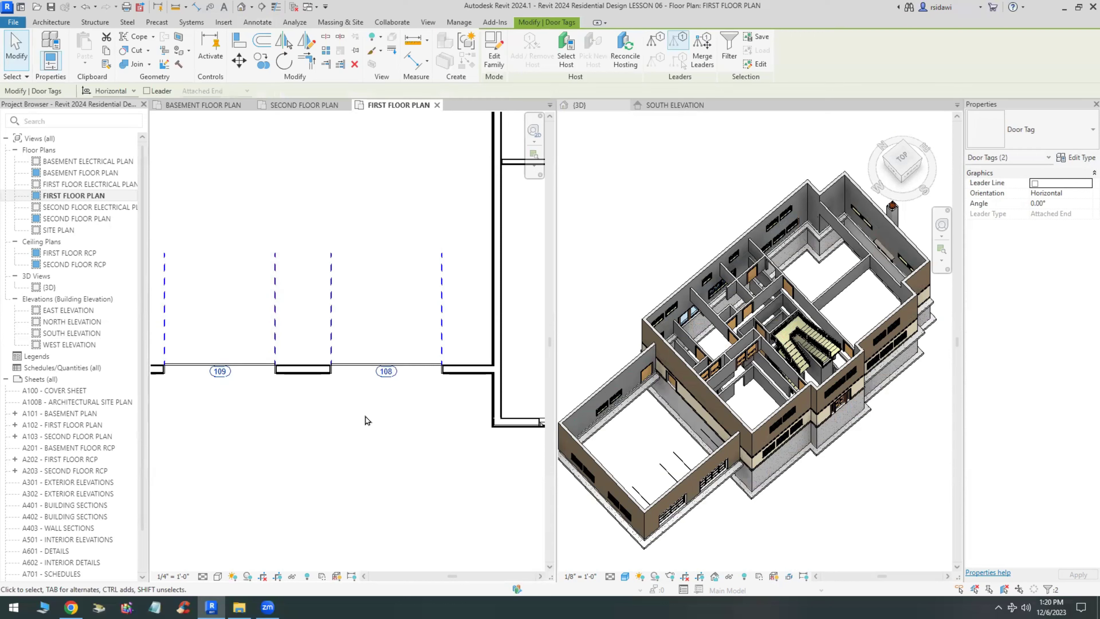
left_click(292, 429)
scroll(277, 424, "down", 3)
scroll(269, 423, "up", 1)
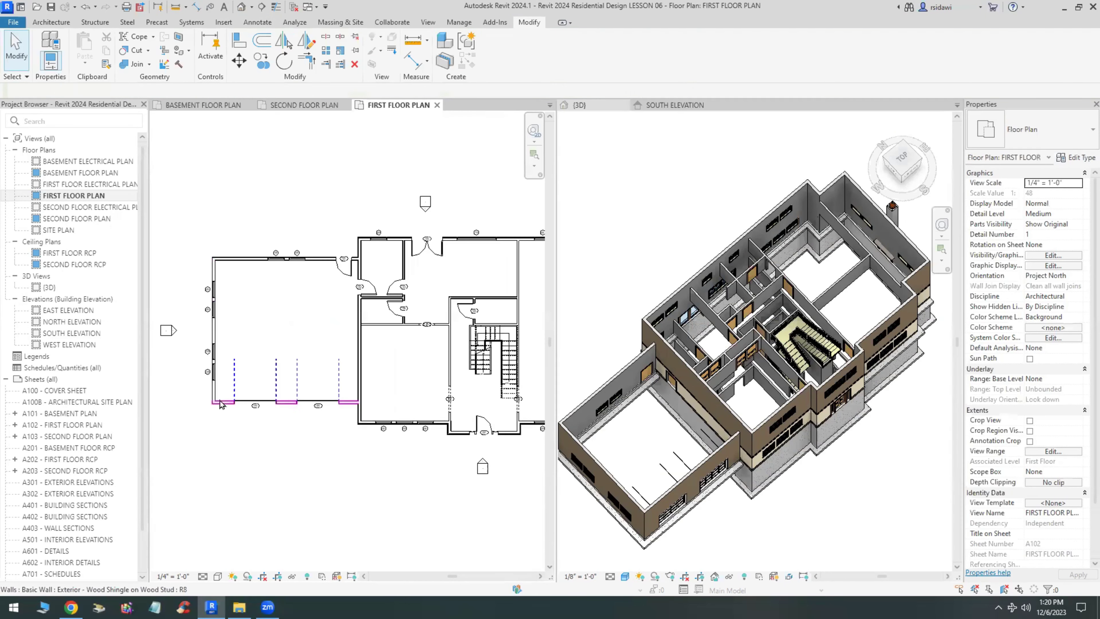
scroll(205, 403, "down", 1)
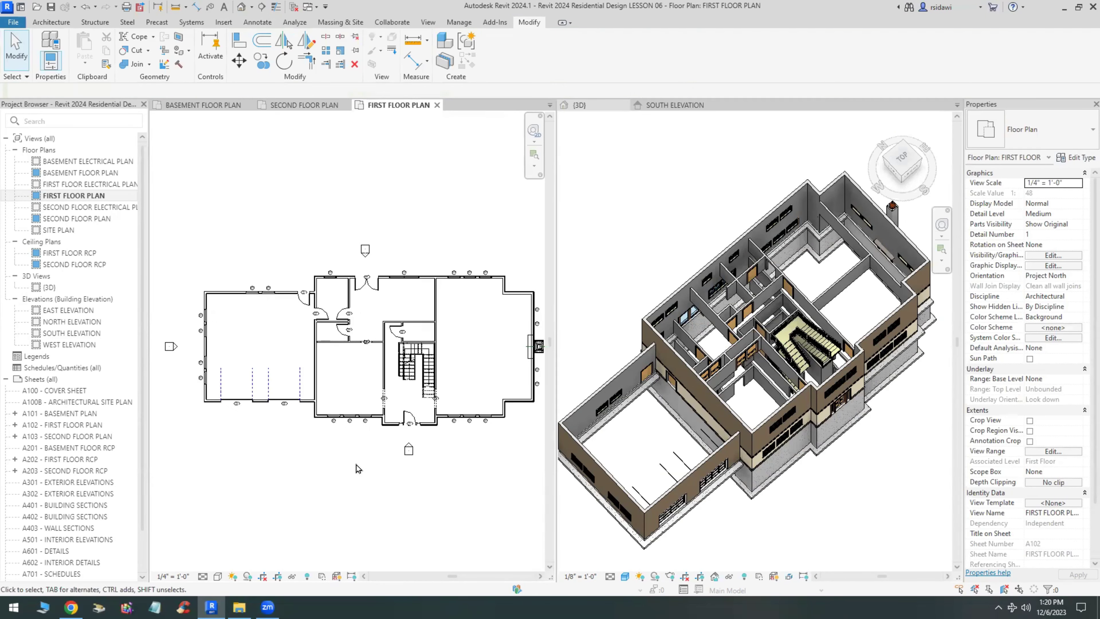
Open the basement floor plan and move door tag B06 just below its wall opening.
left_click(208, 108)
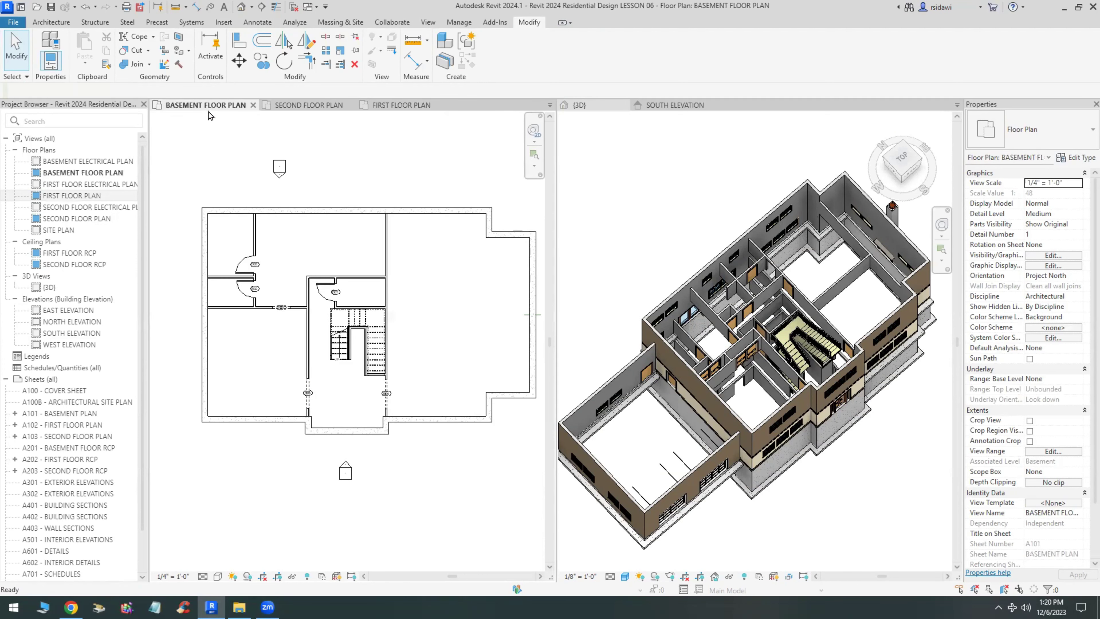
scroll(275, 314, "up", 5)
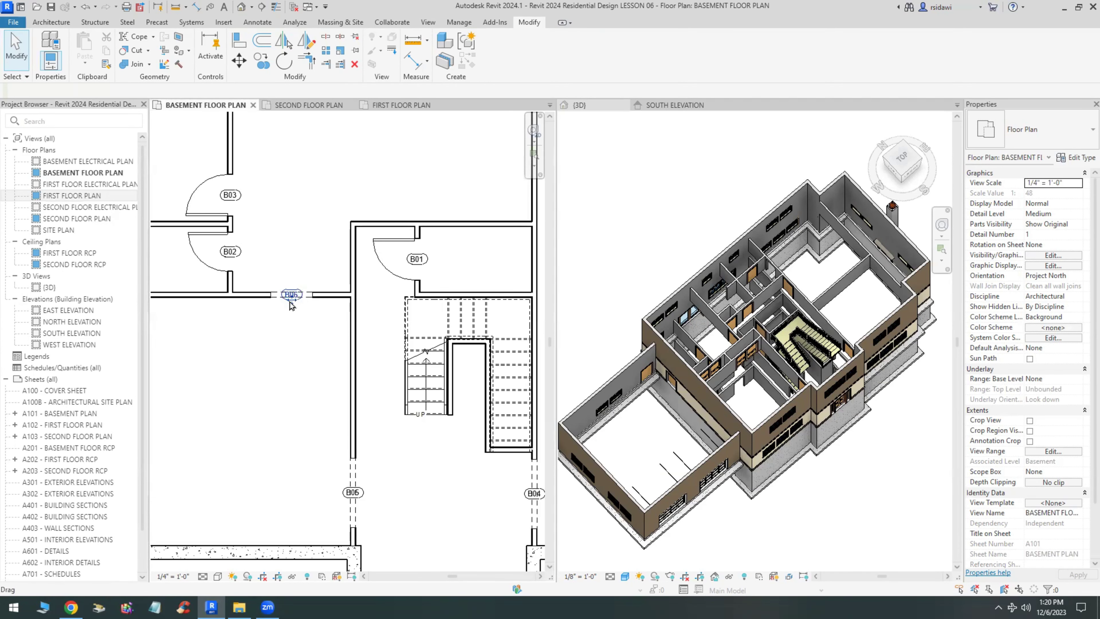
left_click(290, 303)
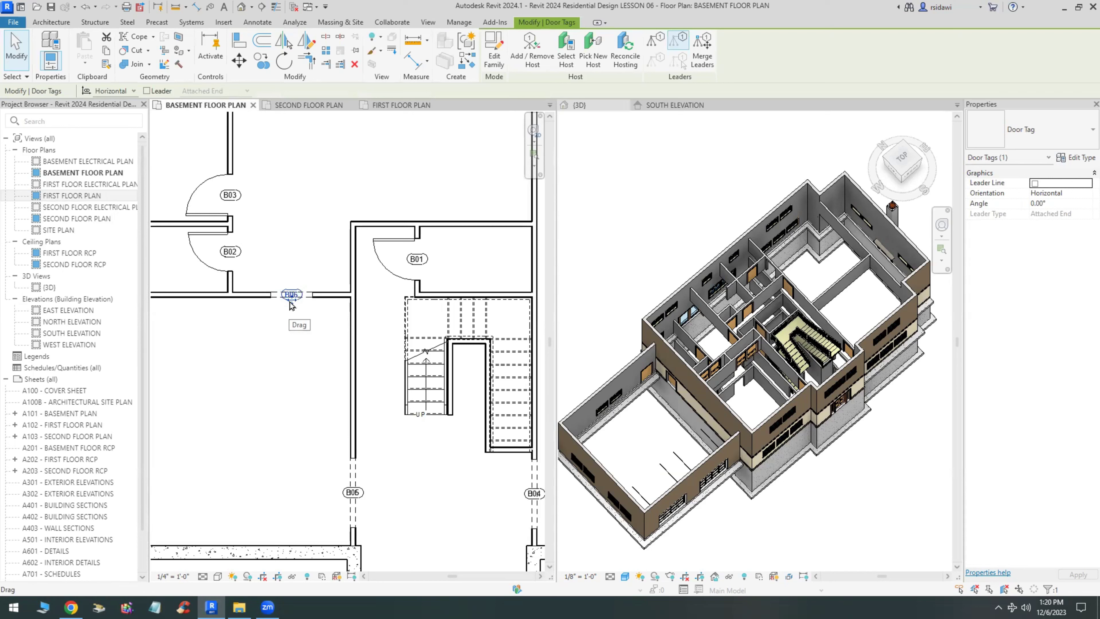
left_click_drag(290, 305, 290, 317)
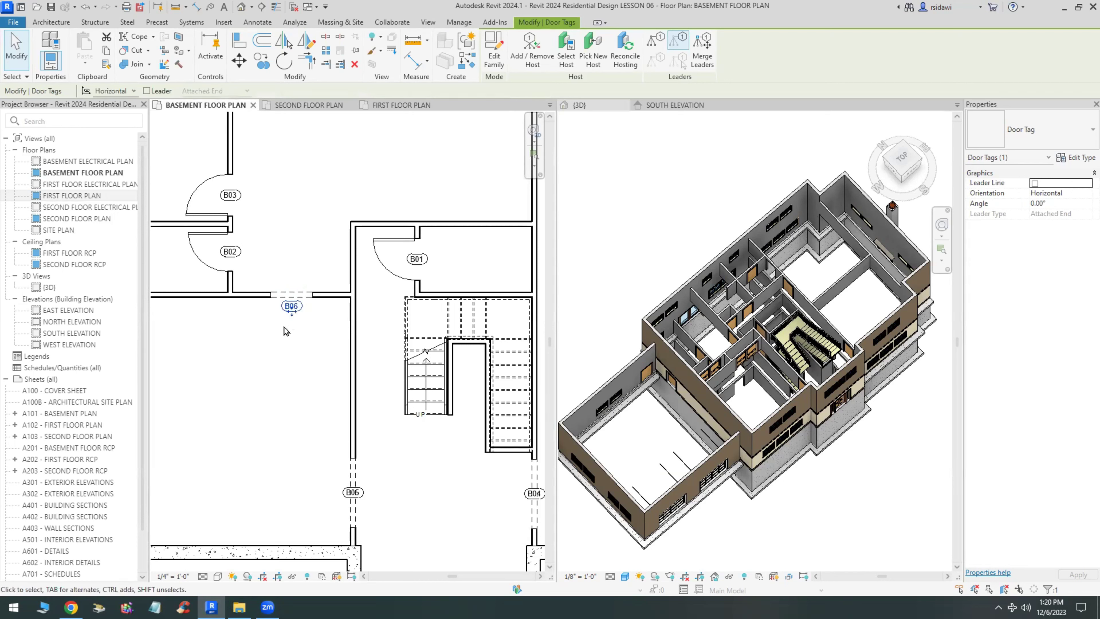
left_click(286, 368)
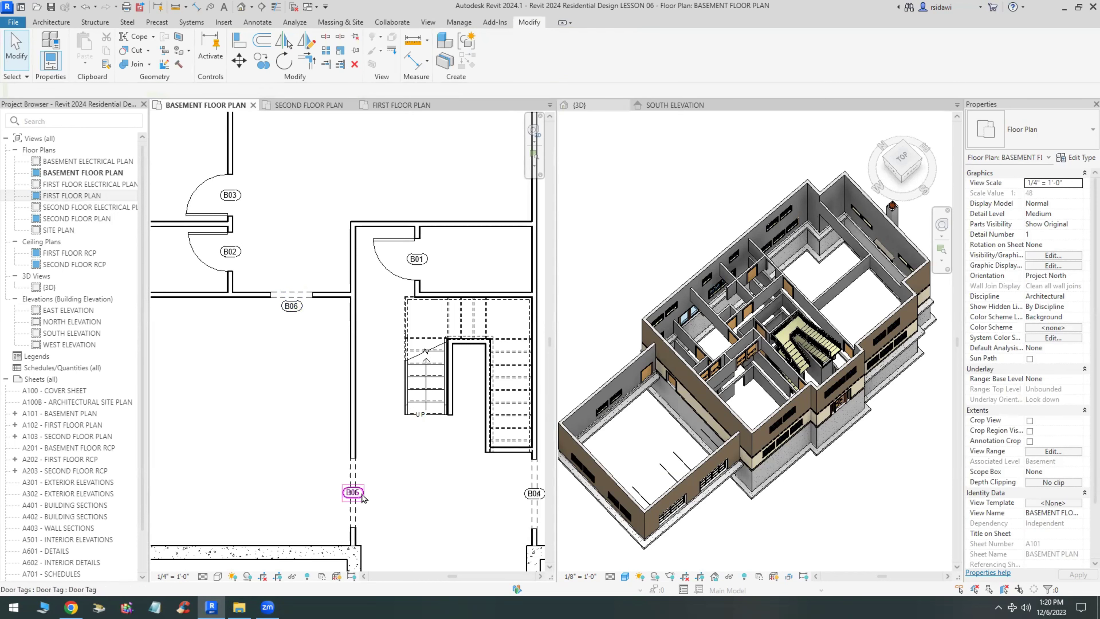
Move door tags B05 and B04 off their openings into the stair hall, and save the project.
left_click_drag(361, 494, 380, 497)
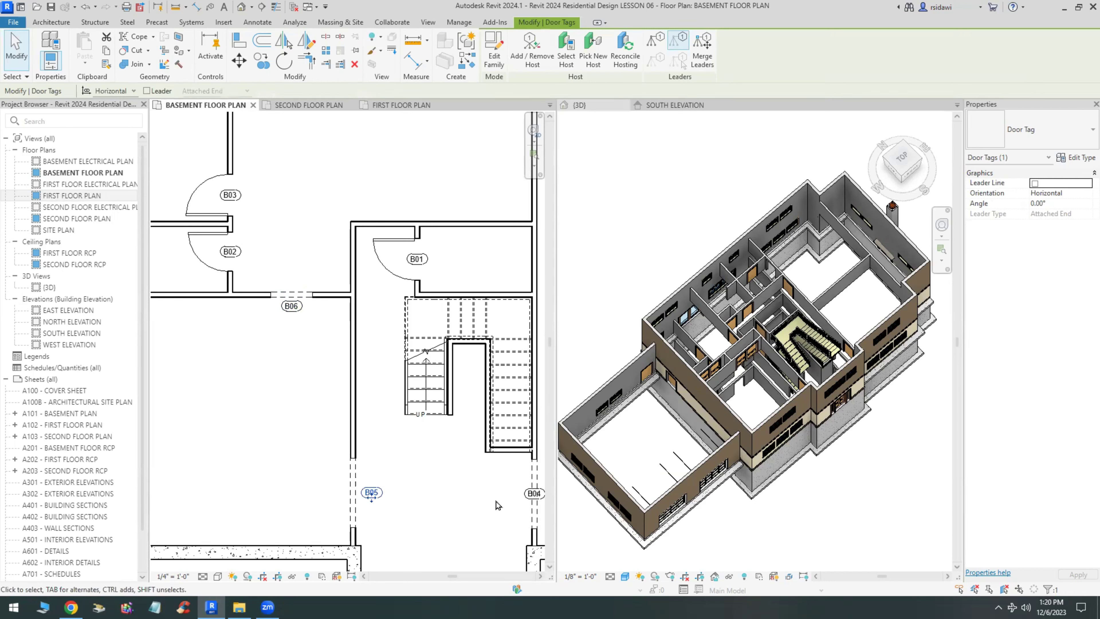
left_click_drag(527, 498, 516, 498)
left_click(465, 506)
scroll(359, 433, "down", 5)
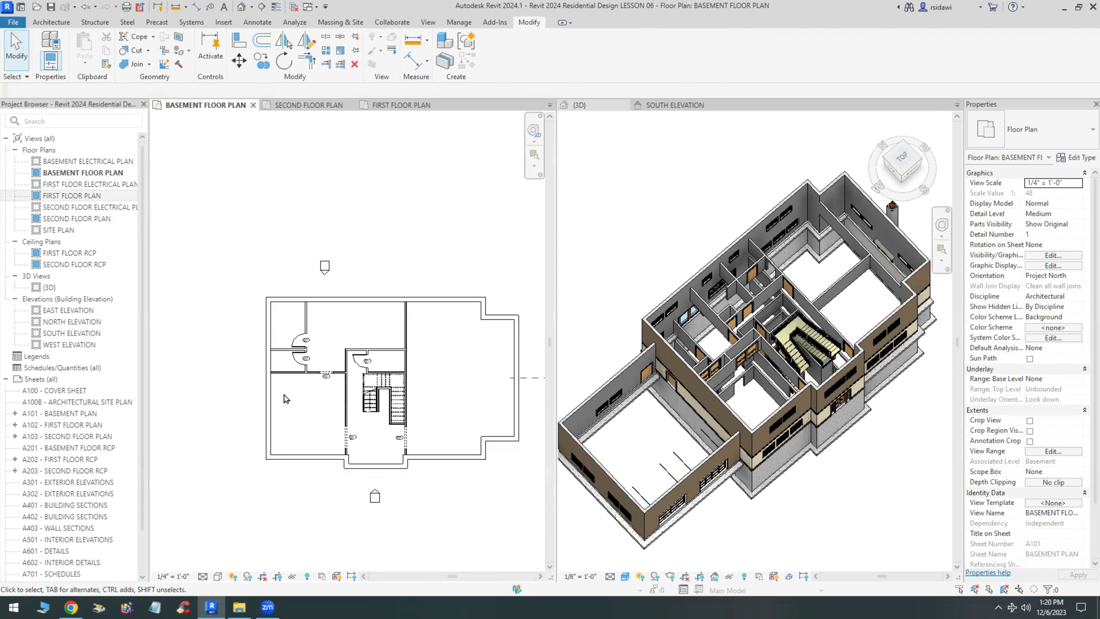
scroll(303, 416, "down", 1)
scroll(364, 330, "up", 2)
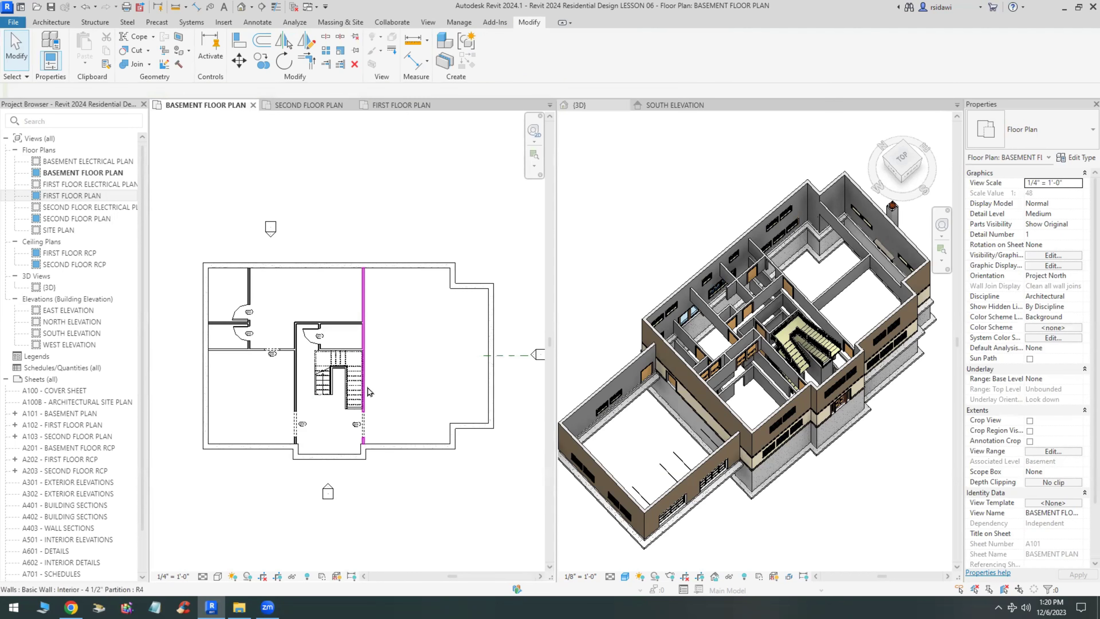
left_click(51, 7)
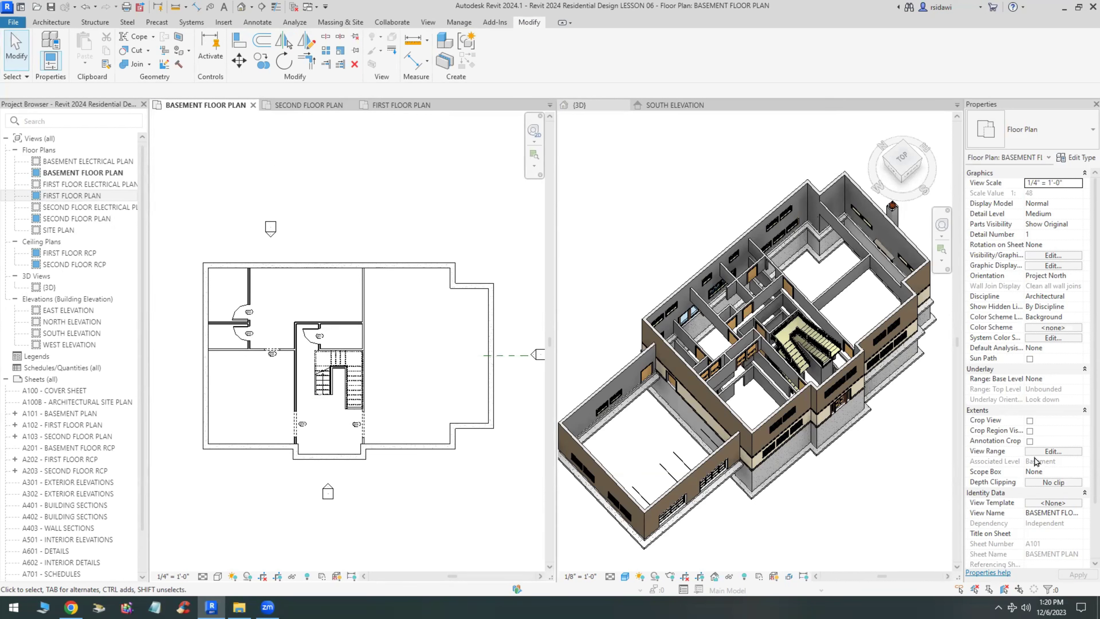
Set the basement floor plan's view range so that the primary Bottom and the View Depth level are both Unlimited.
left_click(1052, 451)
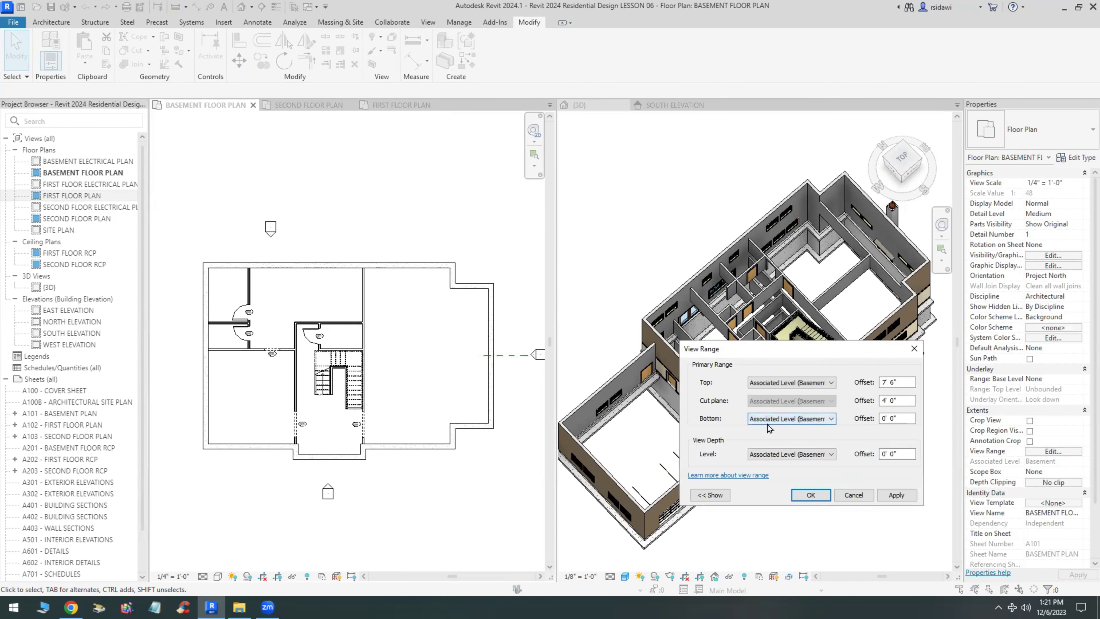
left_click(830, 420)
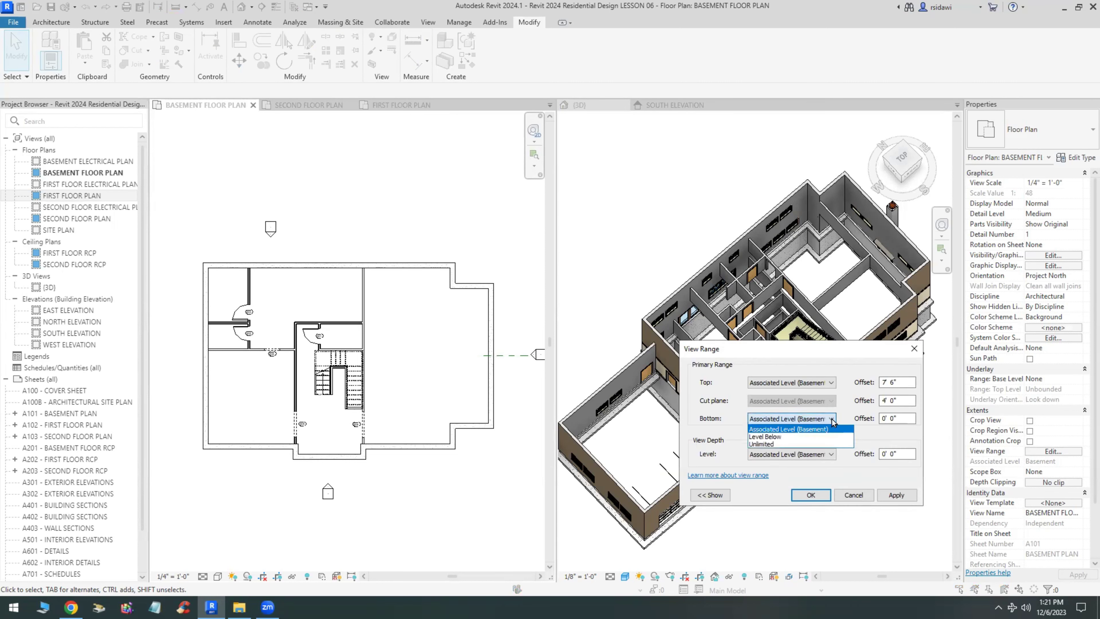
left_click(770, 443)
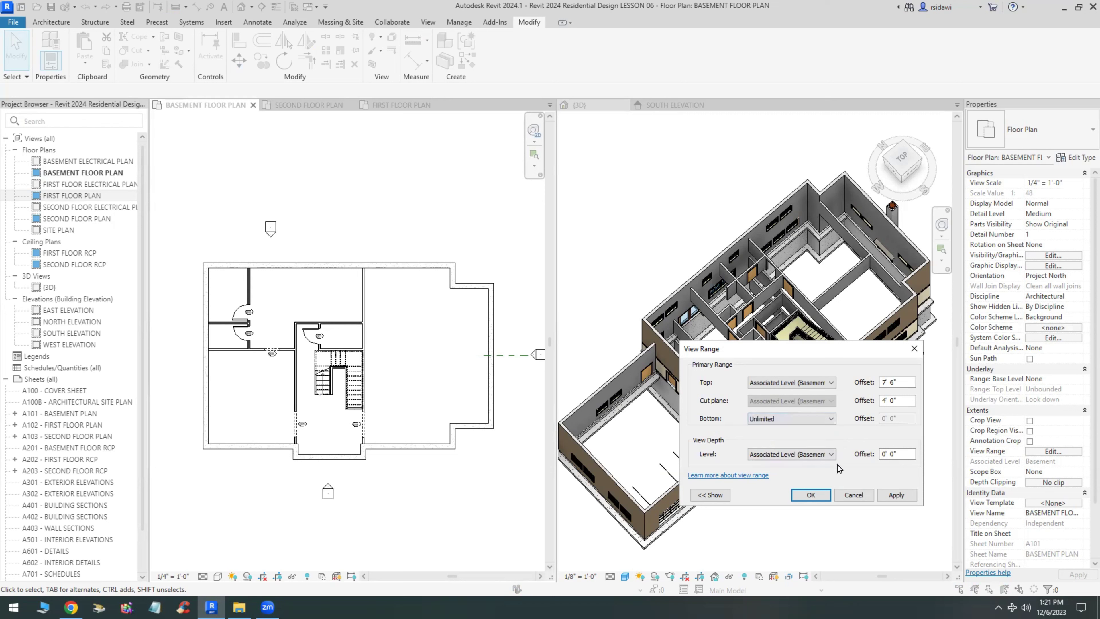
left_click(831, 454)
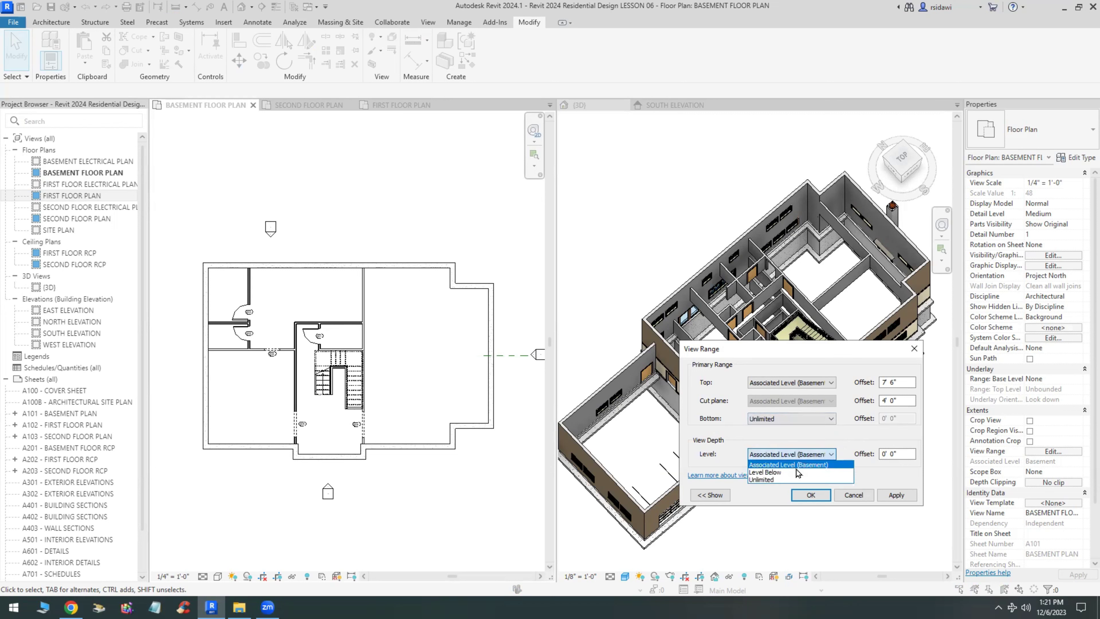
left_click(778, 482)
left_click(714, 495)
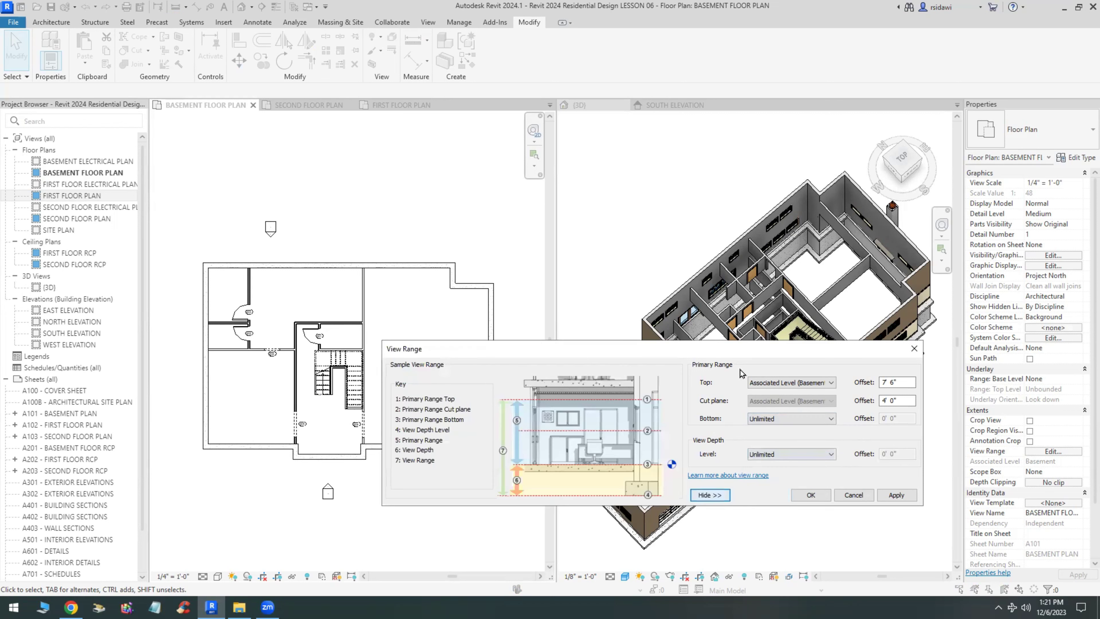
left_click_drag(736, 349, 836, 240)
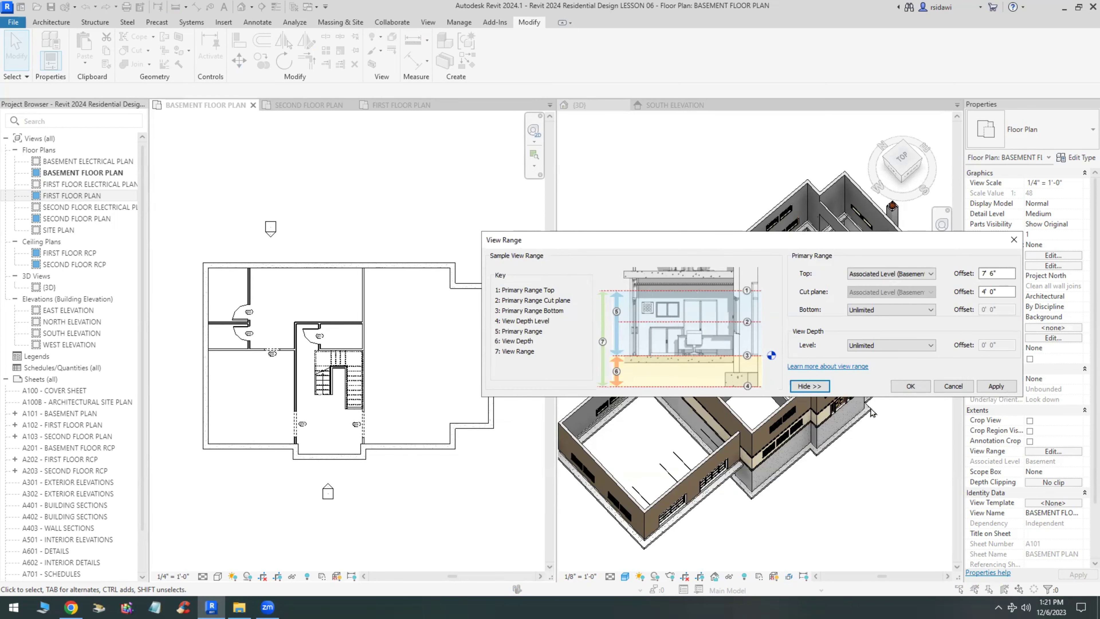
left_click(995, 386)
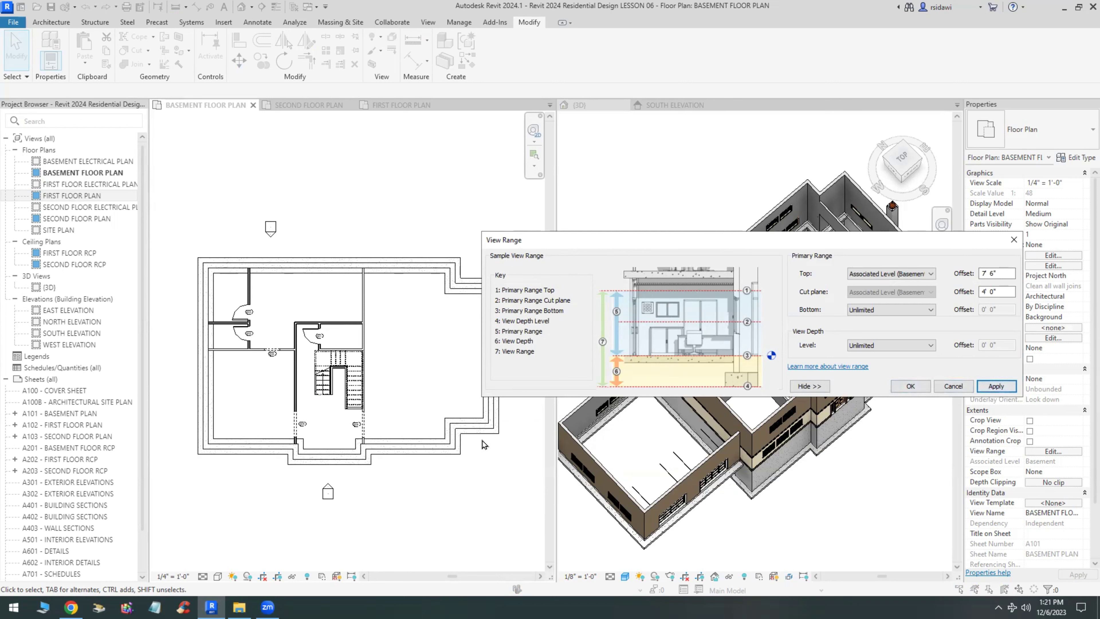
left_click(910, 385)
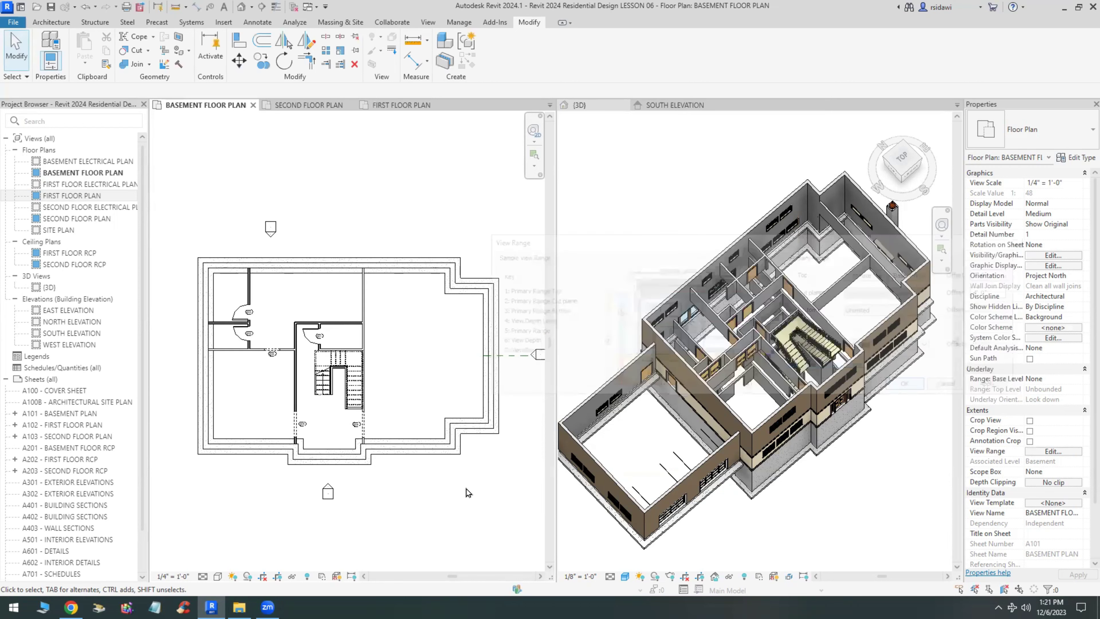
Use Linework with the <Hidden> line style on the outer footing edges along the east side and stepped southeast corner.
scroll(499, 453, "up", 8)
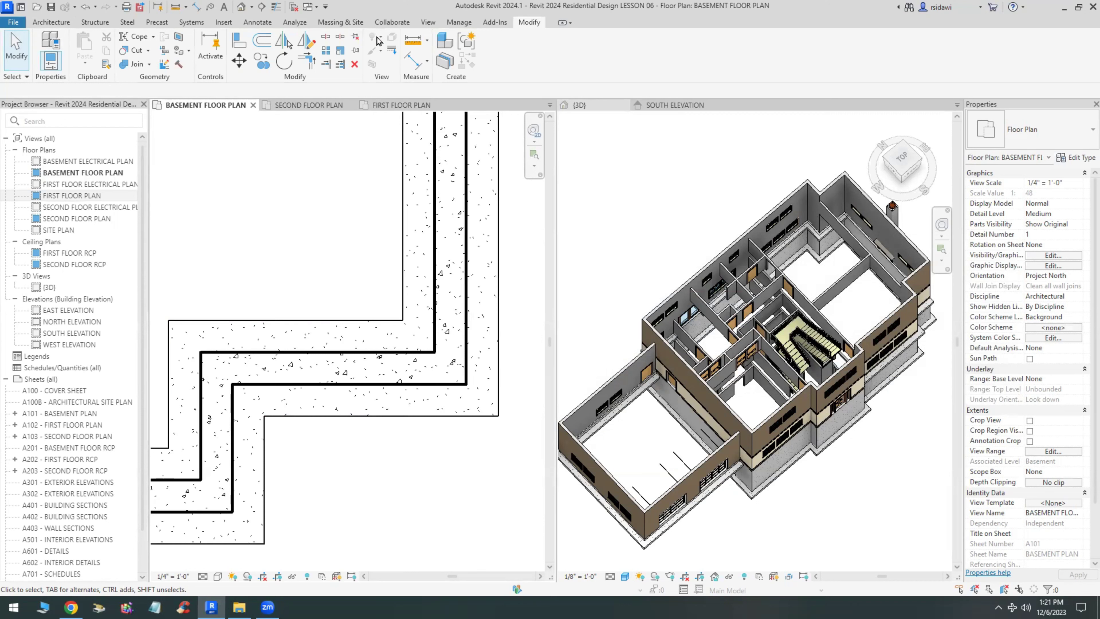
left_click(391, 53)
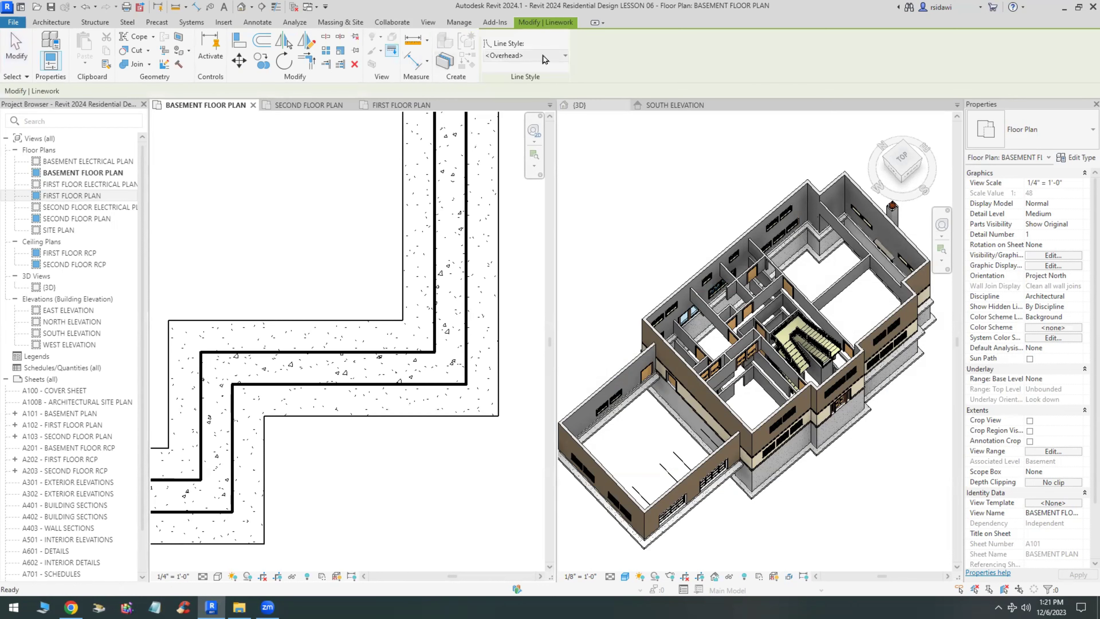
left_click(558, 59)
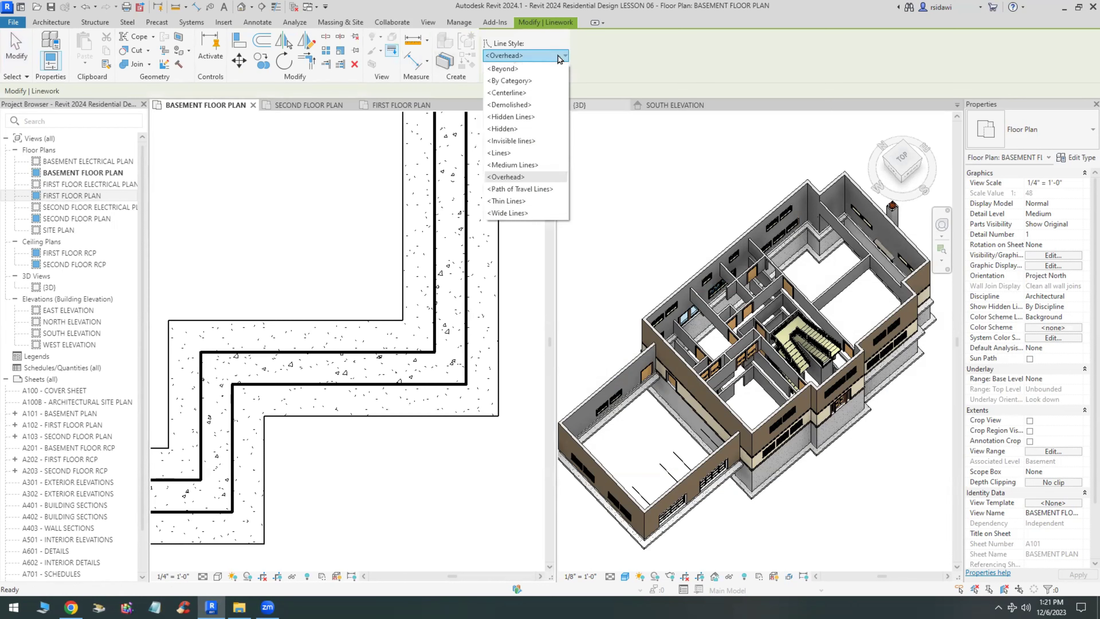
left_click(502, 128)
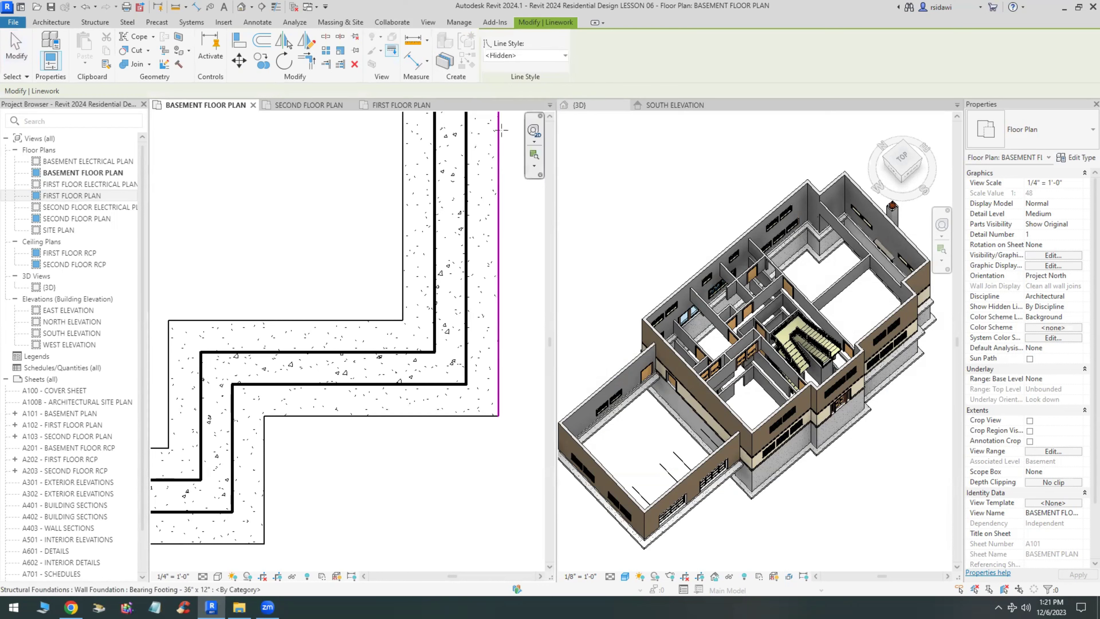
left_click(497, 162)
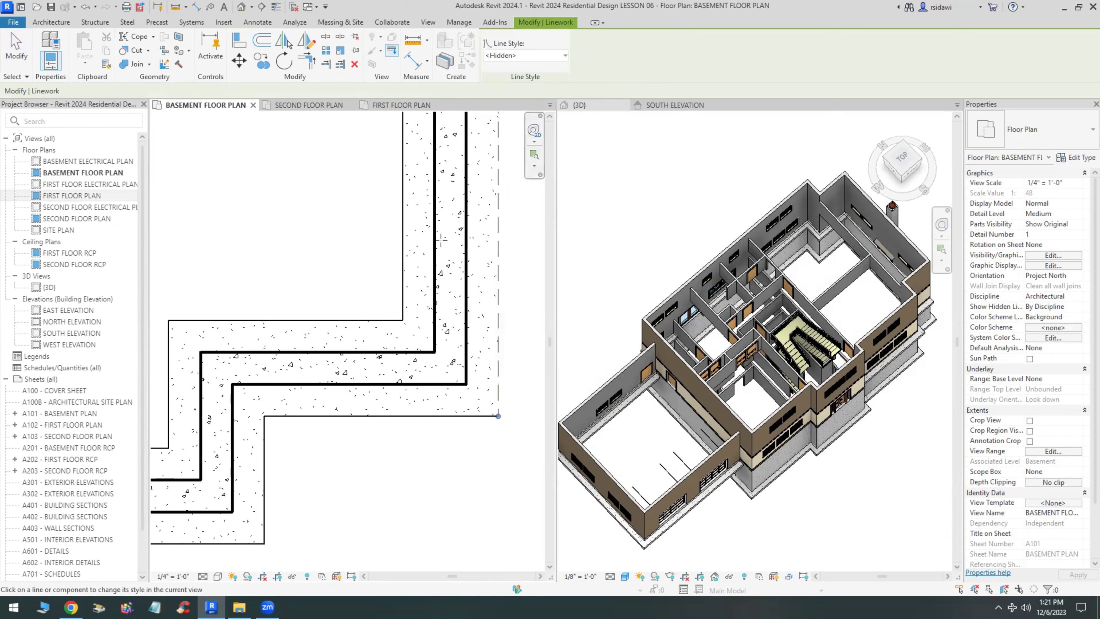
left_click(439, 416)
scroll(490, 395, "down", 4)
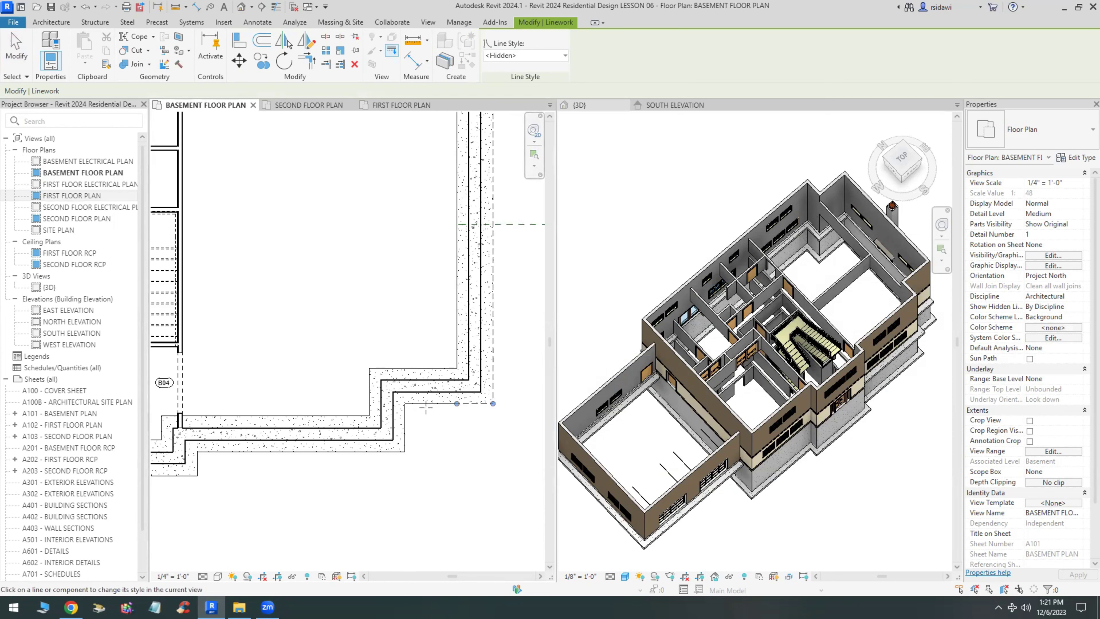
left_click(404, 427)
left_click(385, 452)
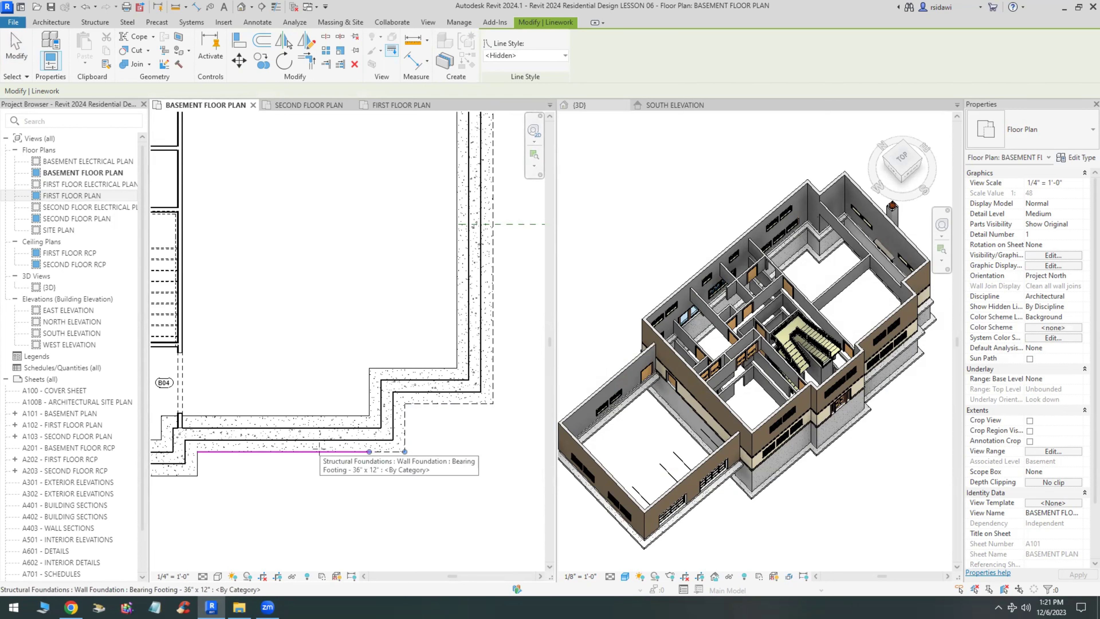
left_click(318, 452)
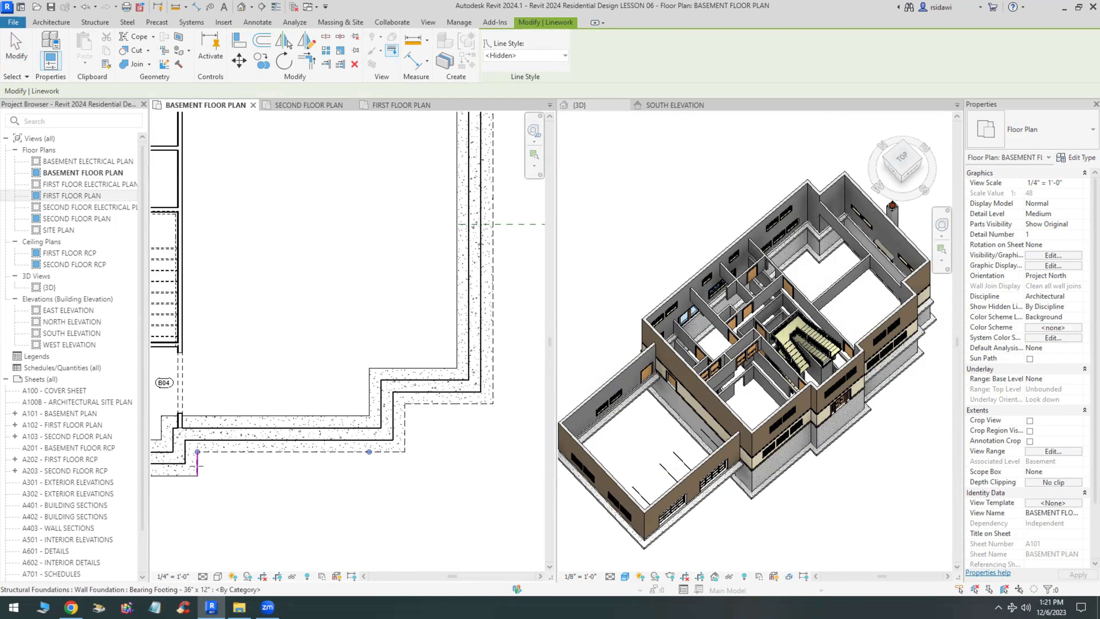
Apply the <Hidden> line style to the outer footing edges around the stair bay, the southwest stretch and the west side.
scroll(197, 467, "down", 4)
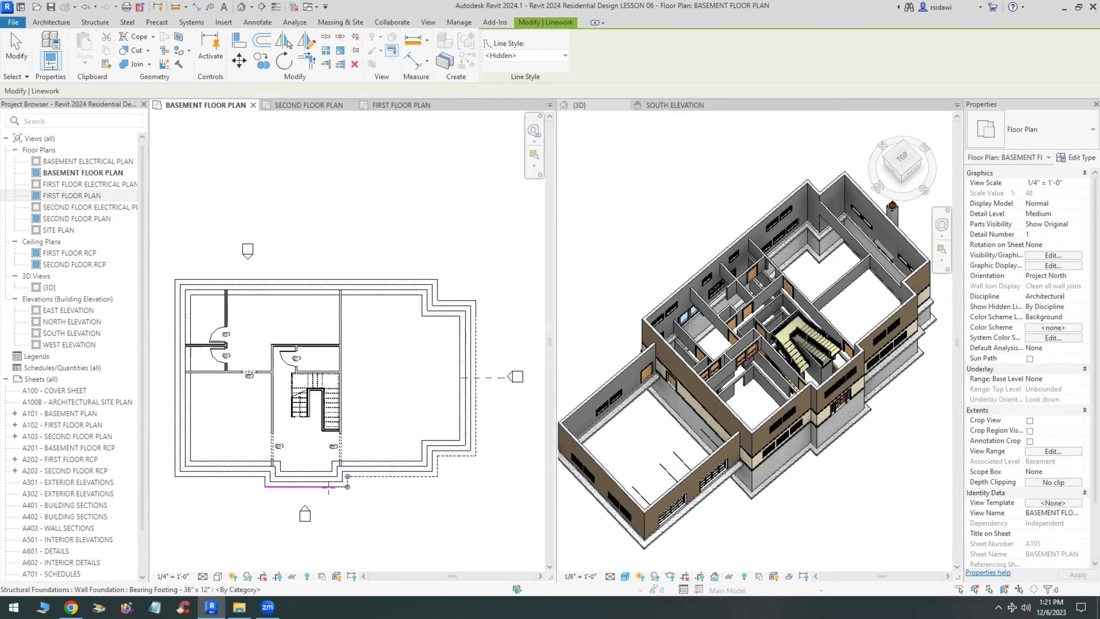
scroll(329, 488, "up", 6)
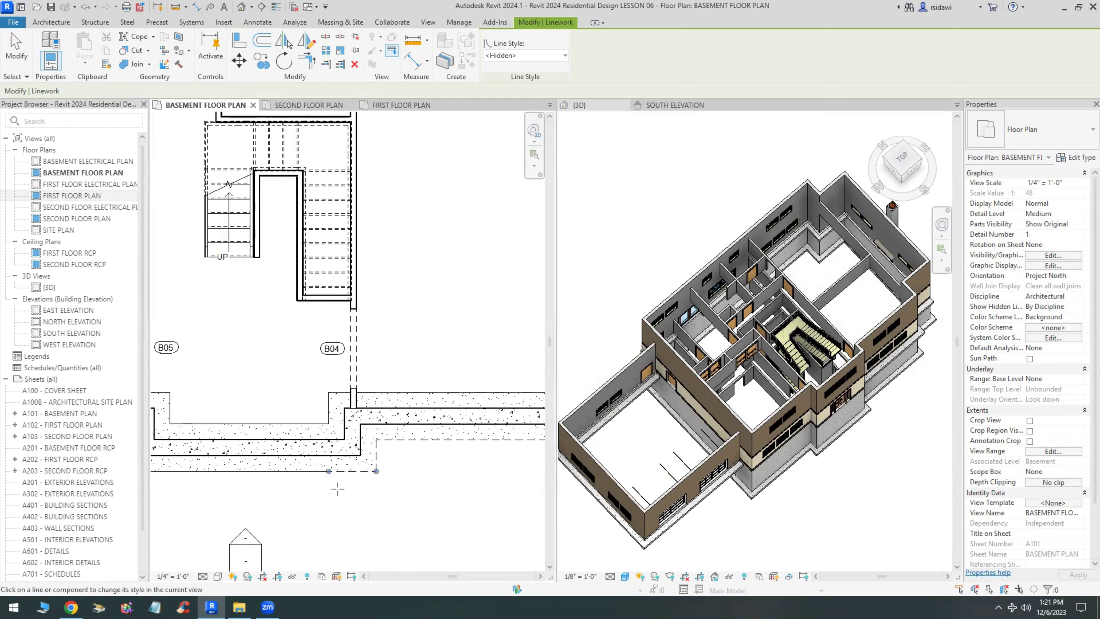
scroll(303, 484, "down", 3)
scroll(302, 484, "up", 1)
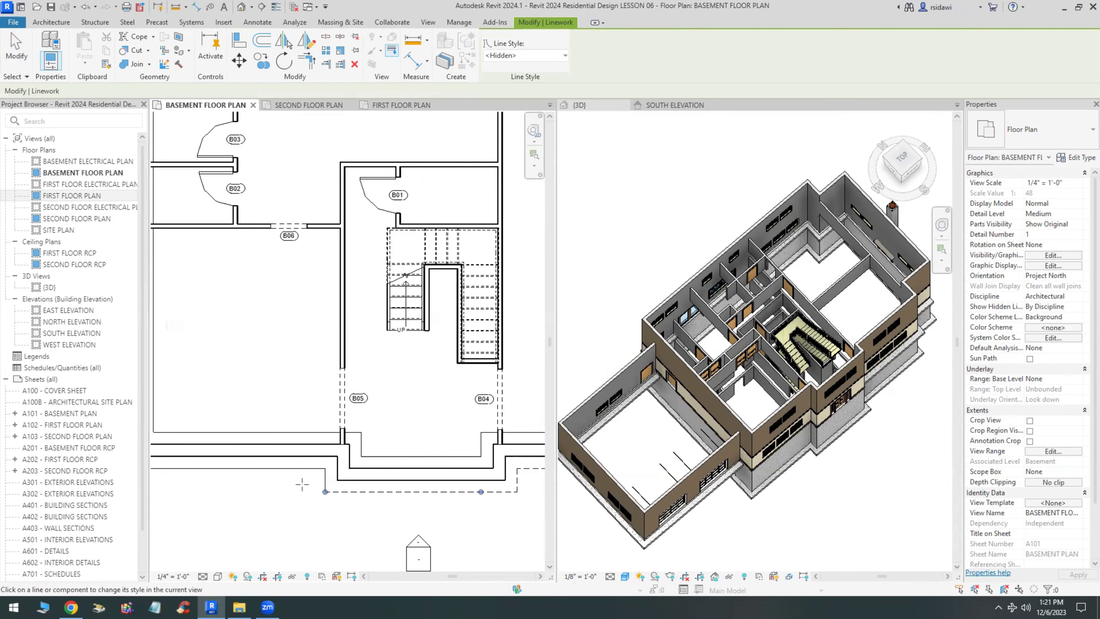
scroll(301, 484, "up", 2)
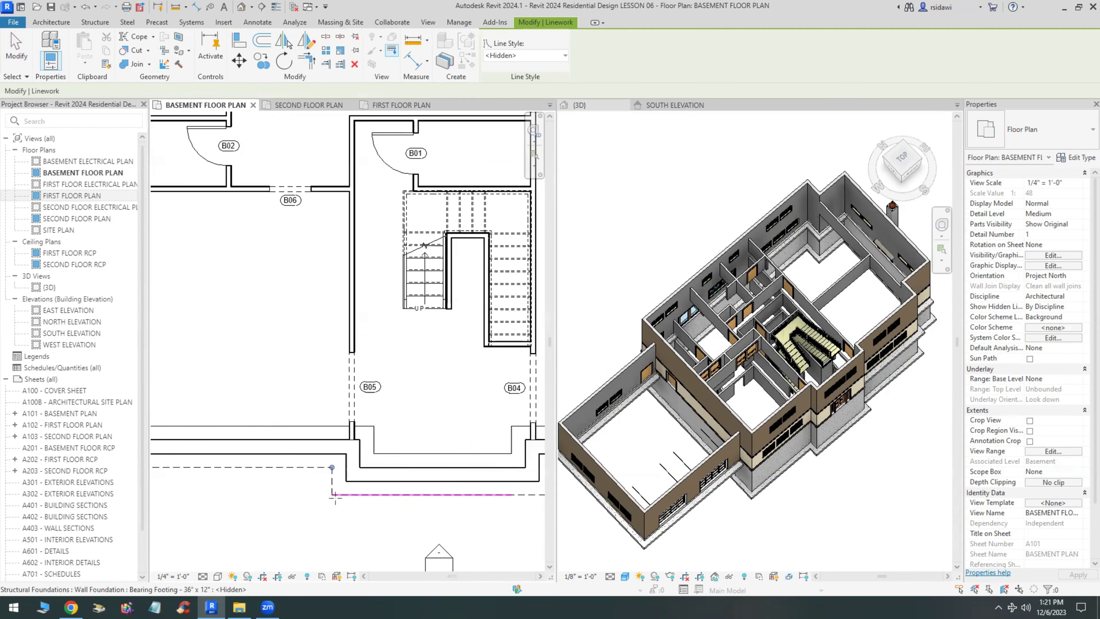
scroll(335, 497, "down", 4)
scroll(234, 485, "up", 2)
left_click(223, 487)
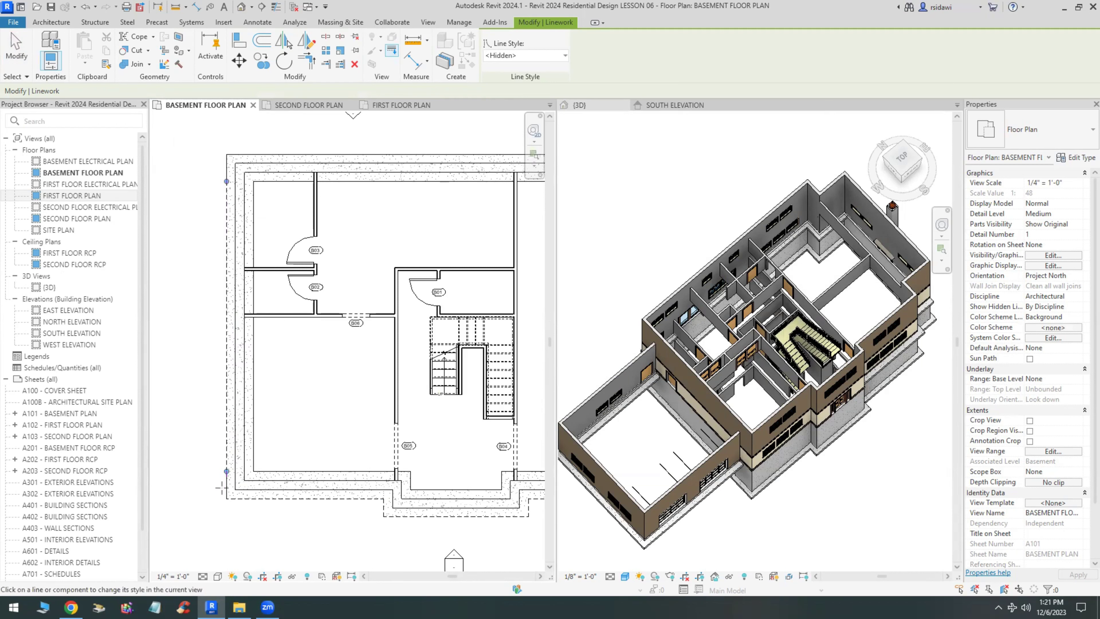
Apply the <Hidden> line style to the remaining outer footing edges along the north side and the stepped northeast corner.
scroll(223, 485, "down", 2)
scroll(216, 298, "up", 1)
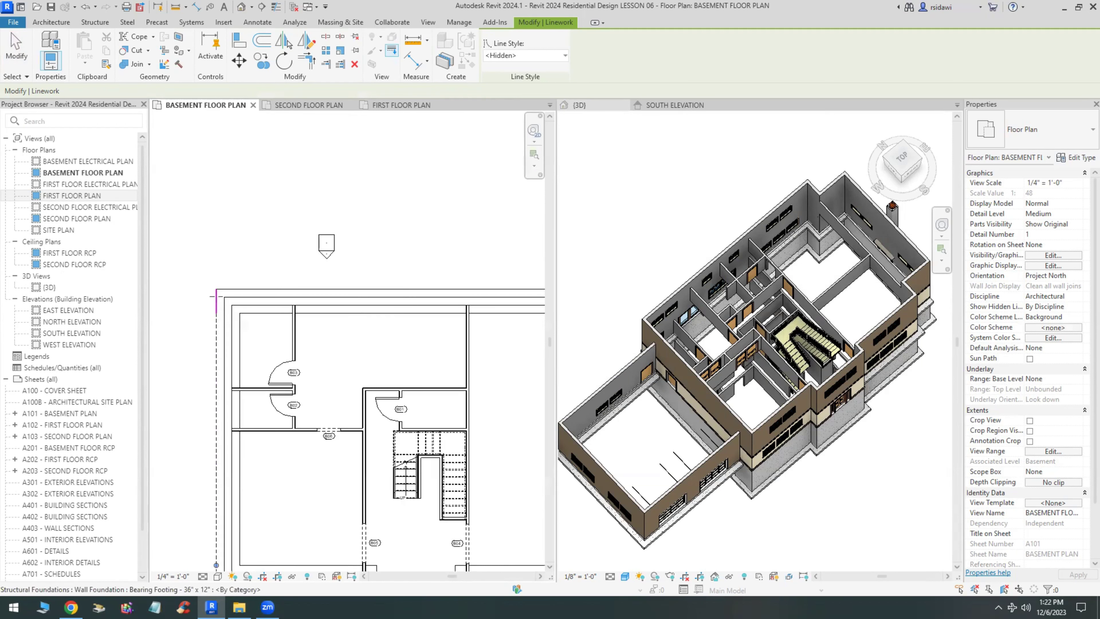
left_click(242, 293)
scroll(243, 295, "down", 3)
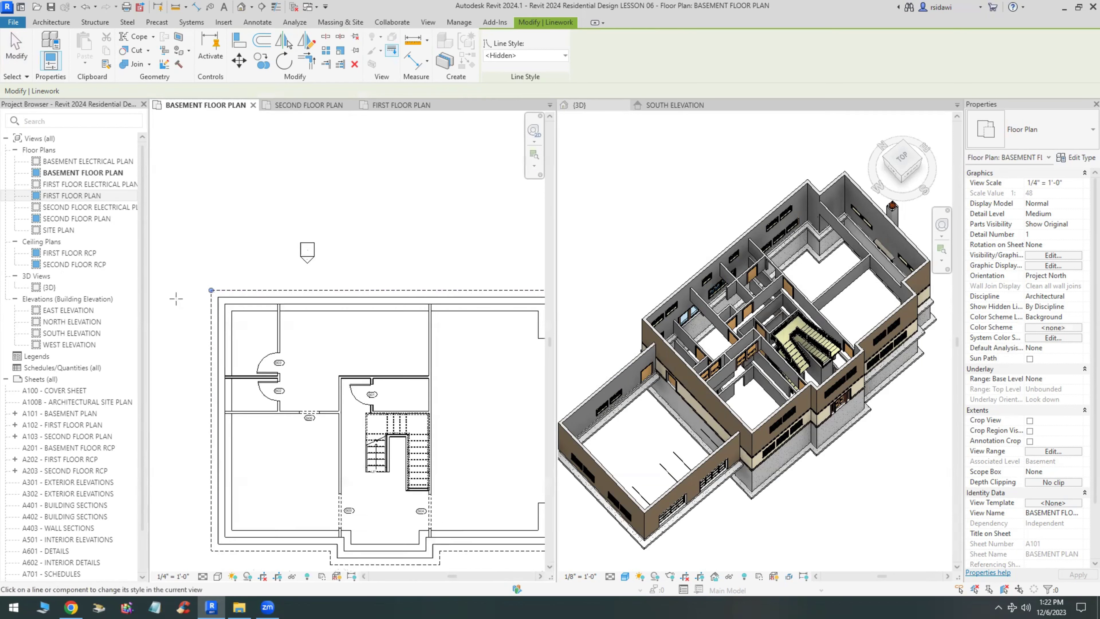
scroll(400, 307, "up", 3)
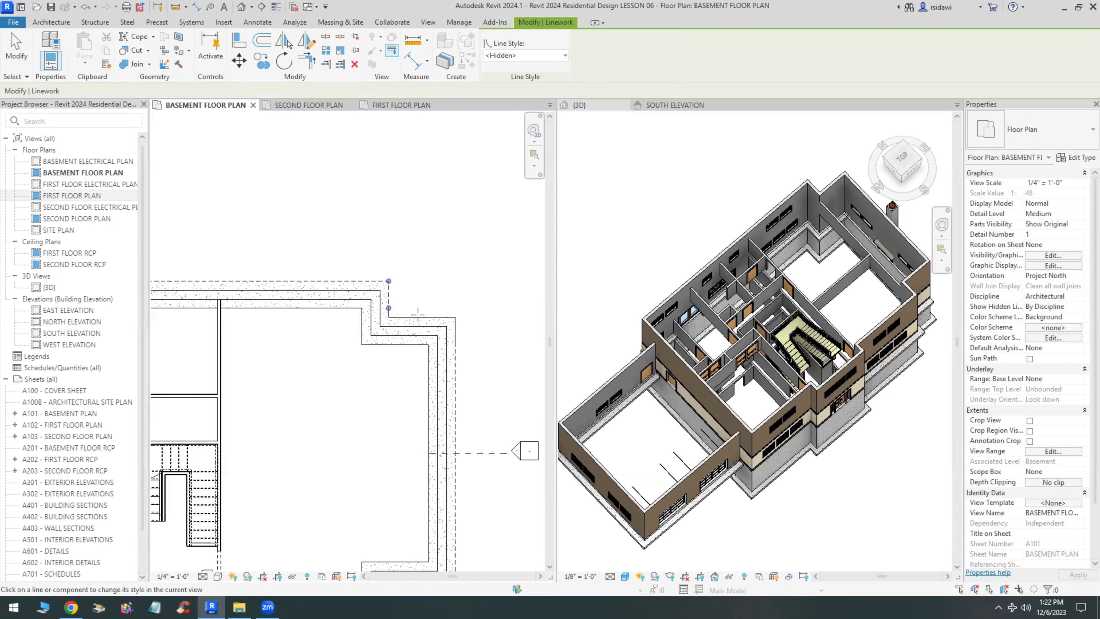
scroll(416, 320, "up", 2)
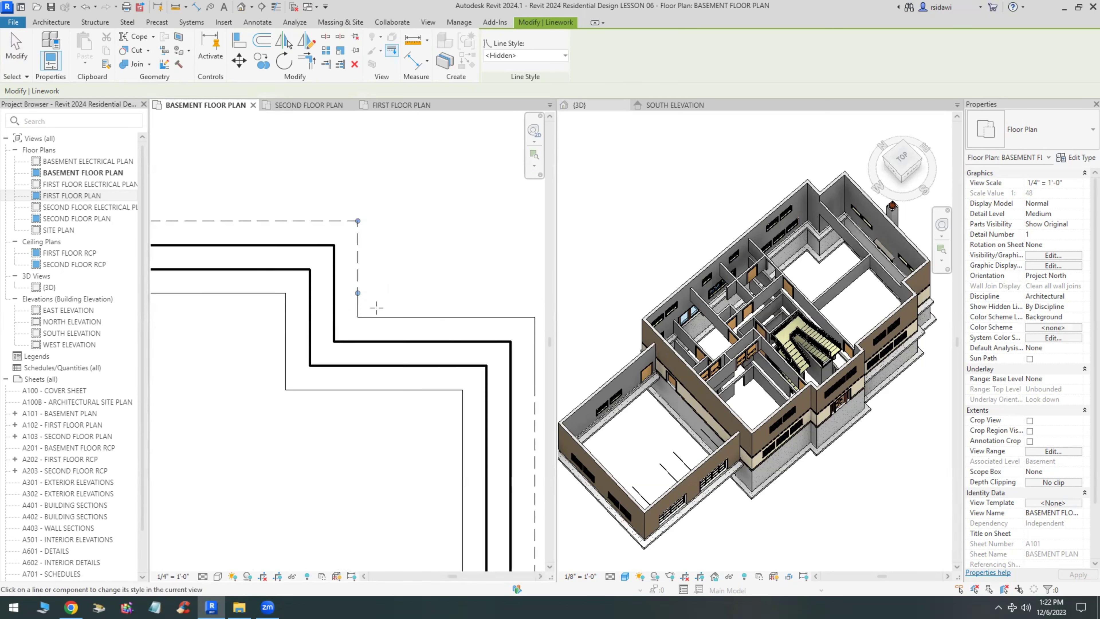
left_click(397, 317)
scroll(397, 317, "down", 3)
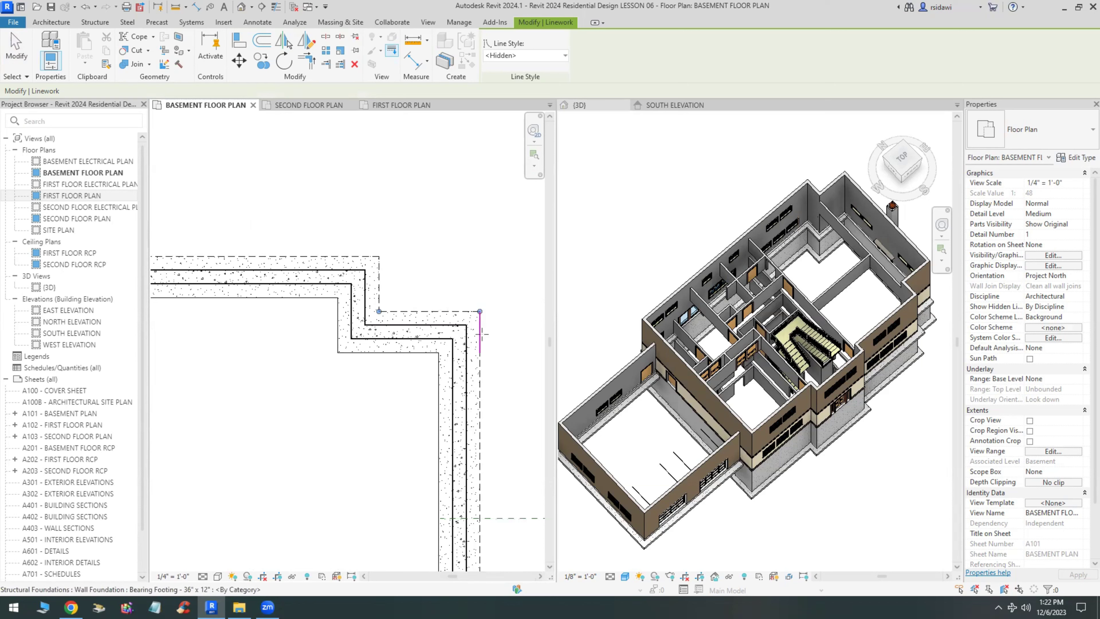
scroll(488, 252, "up", 2)
scroll(487, 251, "down", 3)
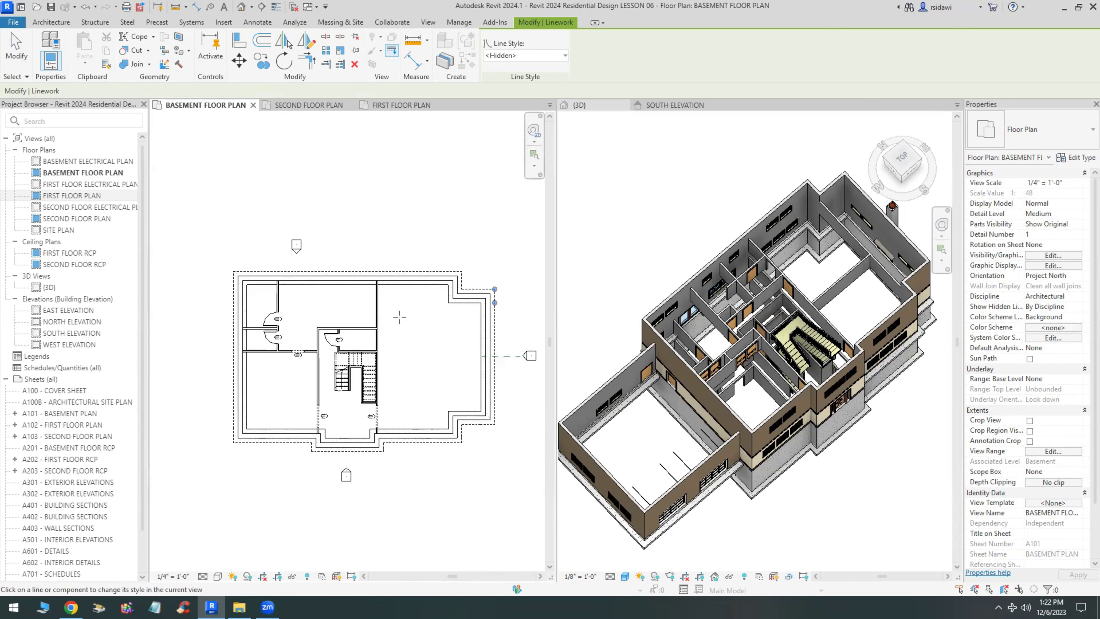
scroll(399, 316, "up", 1)
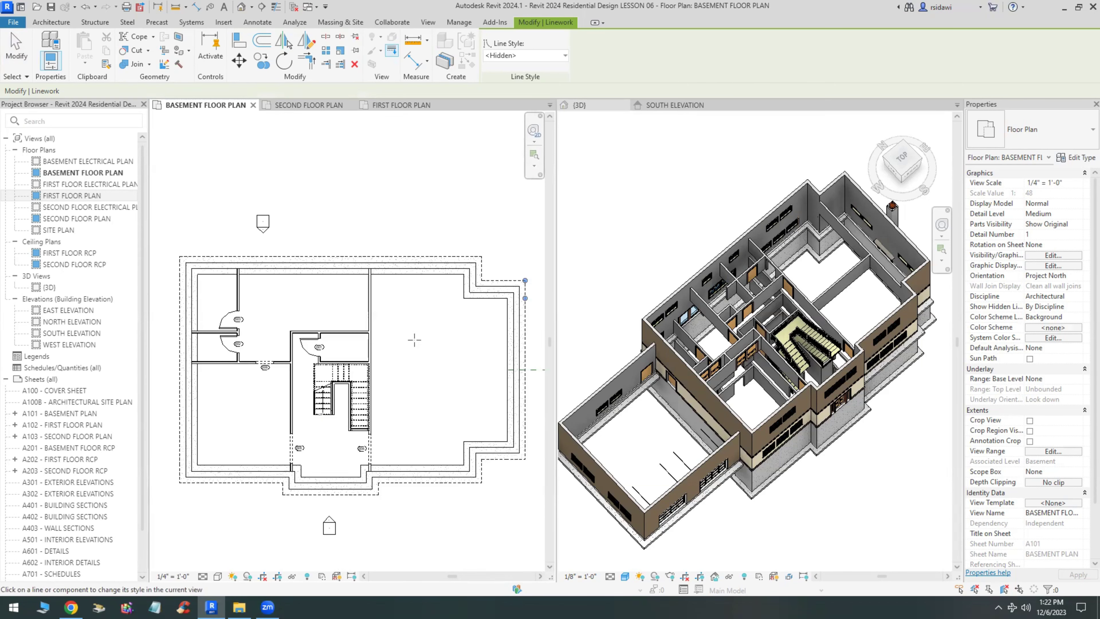